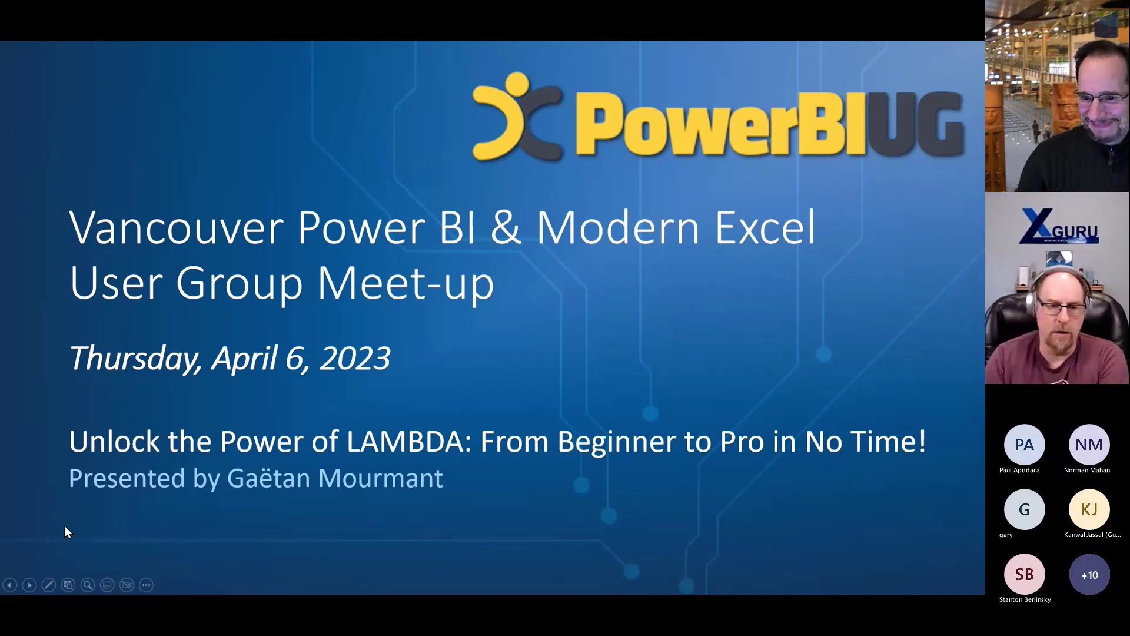
- Advance the slideshow from the title slide to the meet-up agenda slide
{"action": "key", "text": "Right"}
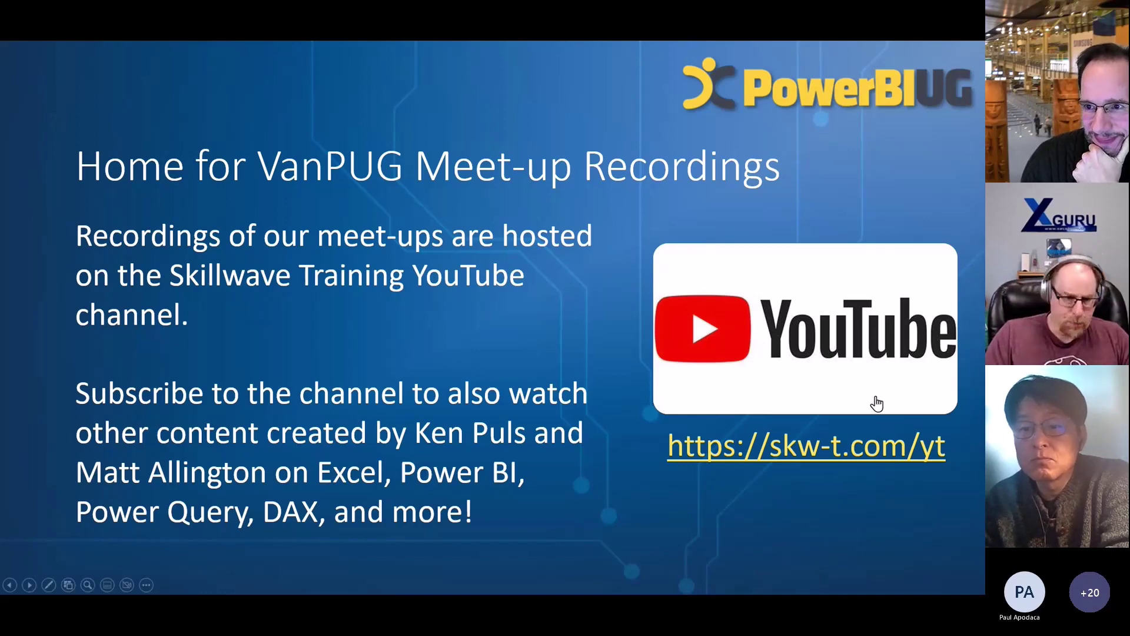
- Advance past the recordings slide to the featured videos slide
{"action": "left_click", "coordinate": [884, 527]}
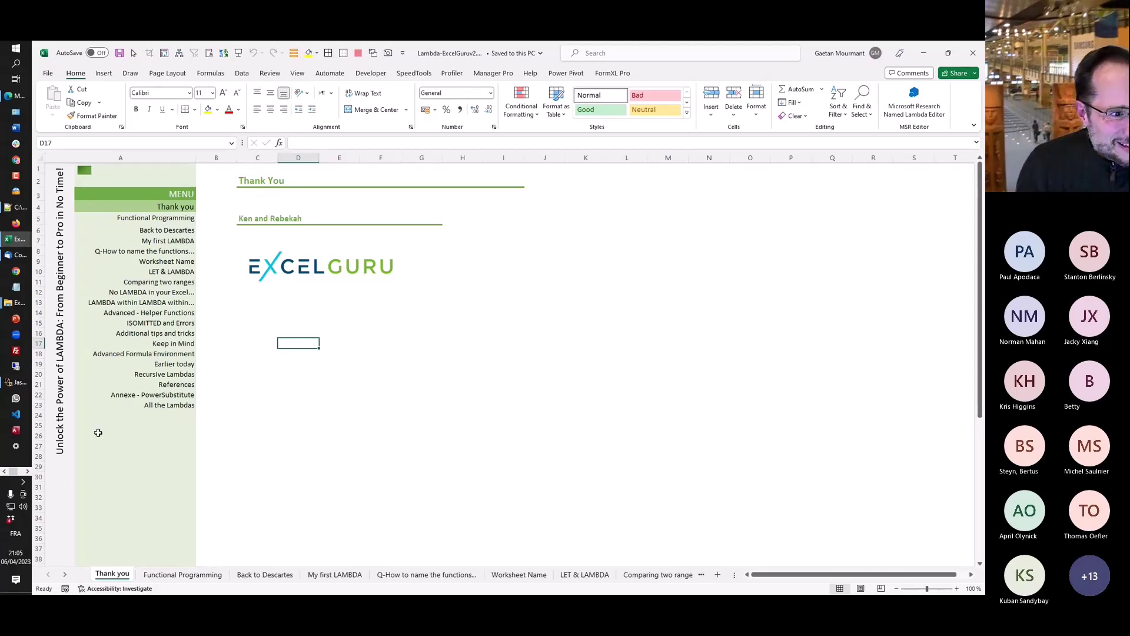
- Run the green shape's macro, end the VBA error, and open the Functional Programming sheet
{"action": "left_click", "coordinate": [93, 177]}
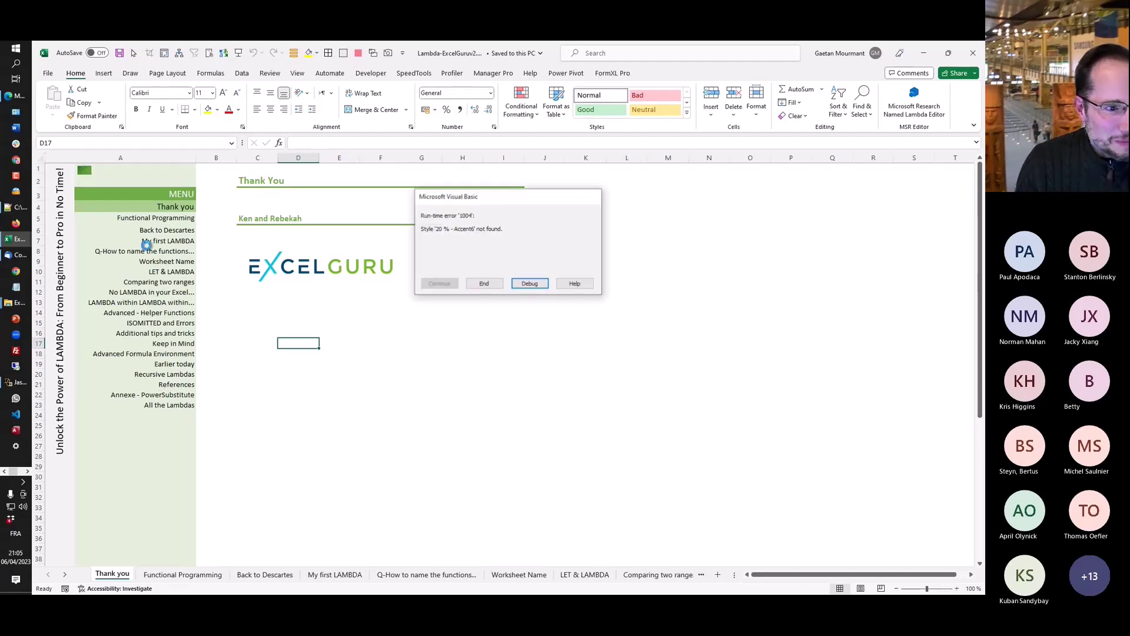
{"action": "left_click", "coordinate": [484, 284]}
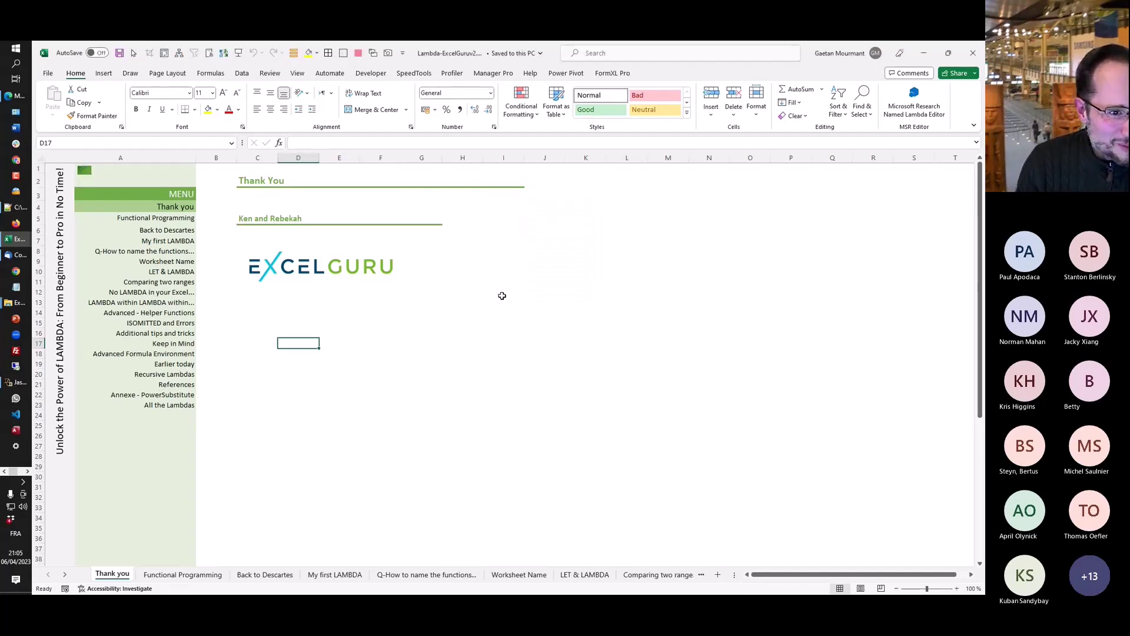
{"action": "left_click", "coordinate": [169, 221]}
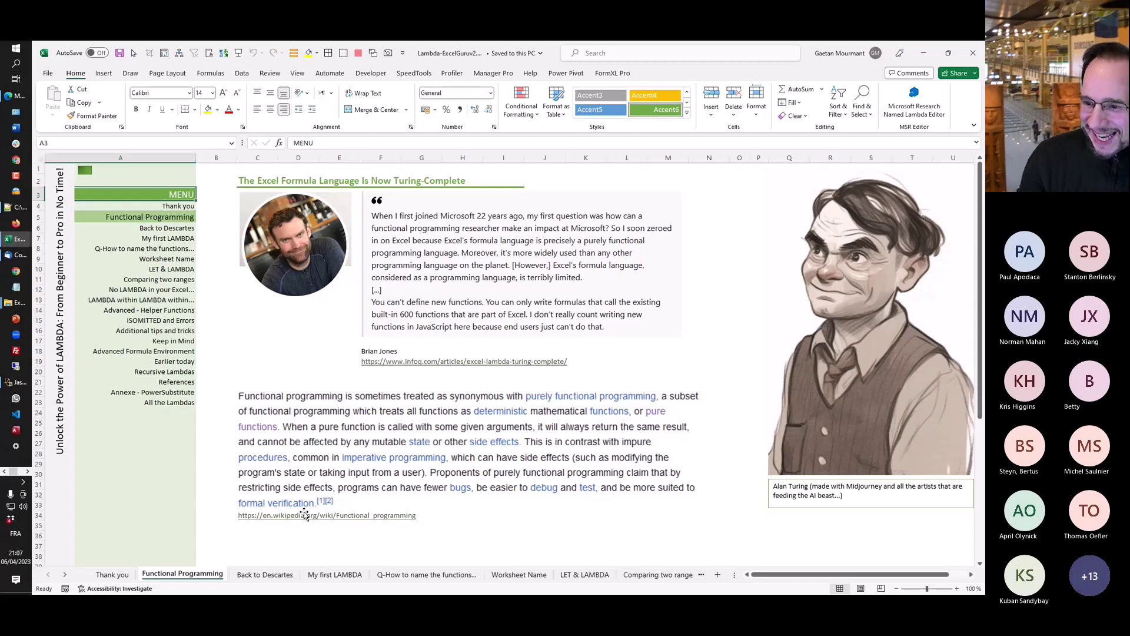
- Go to the Back to Descartes sheet listing Descartes' four rules
{"action": "left_click", "coordinate": [266, 575]}
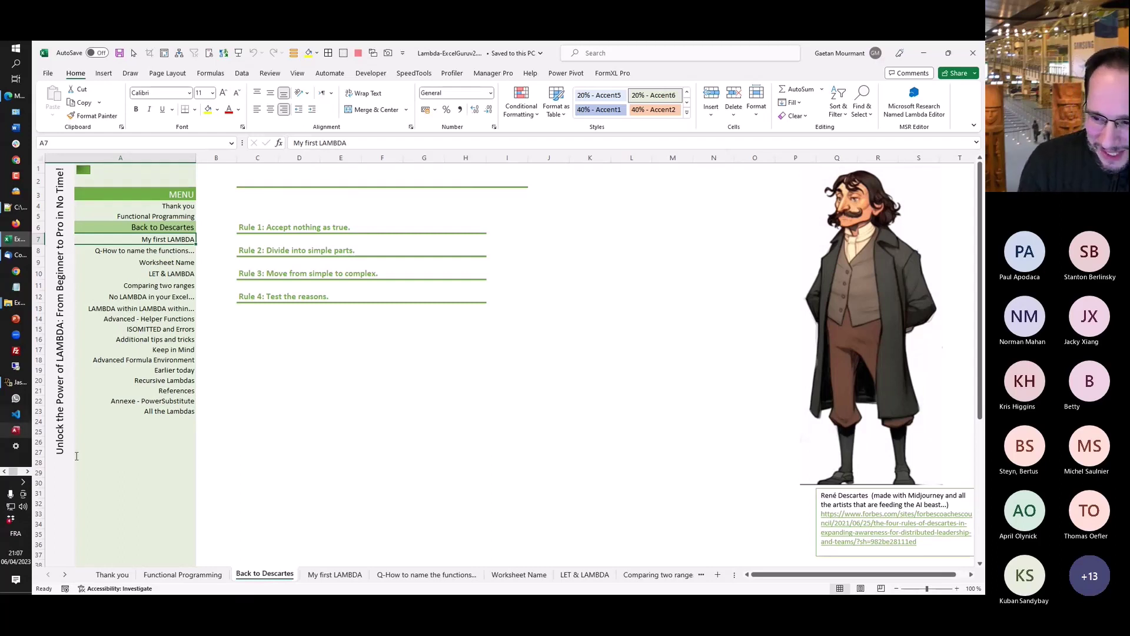
- Switch to the My first LAMBDA sheet with old value 100, new value 150, 50% growth
{"action": "left_click", "coordinate": [243, 319]}
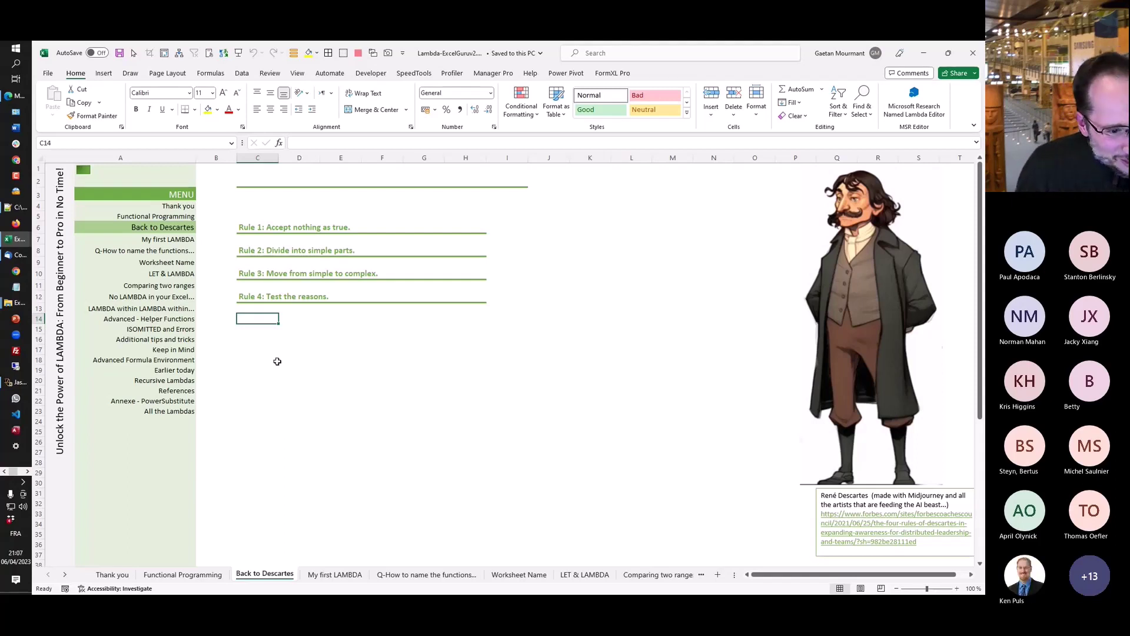
{"action": "key", "text": "ctrl+Page_Down"}
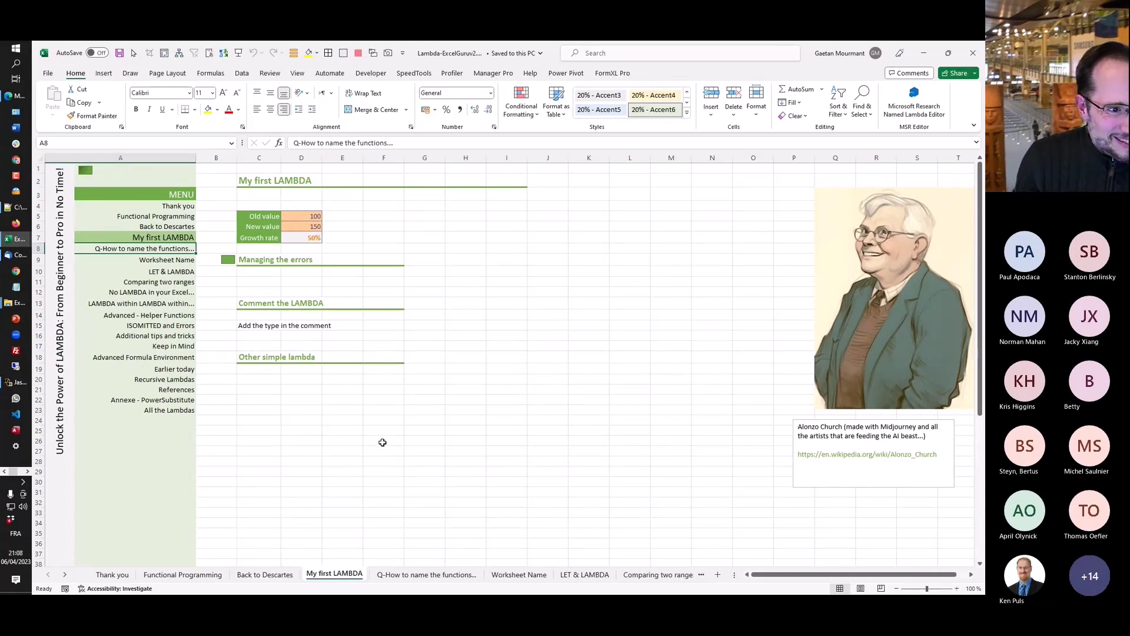
{"action": "left_click", "coordinate": [312, 216]}
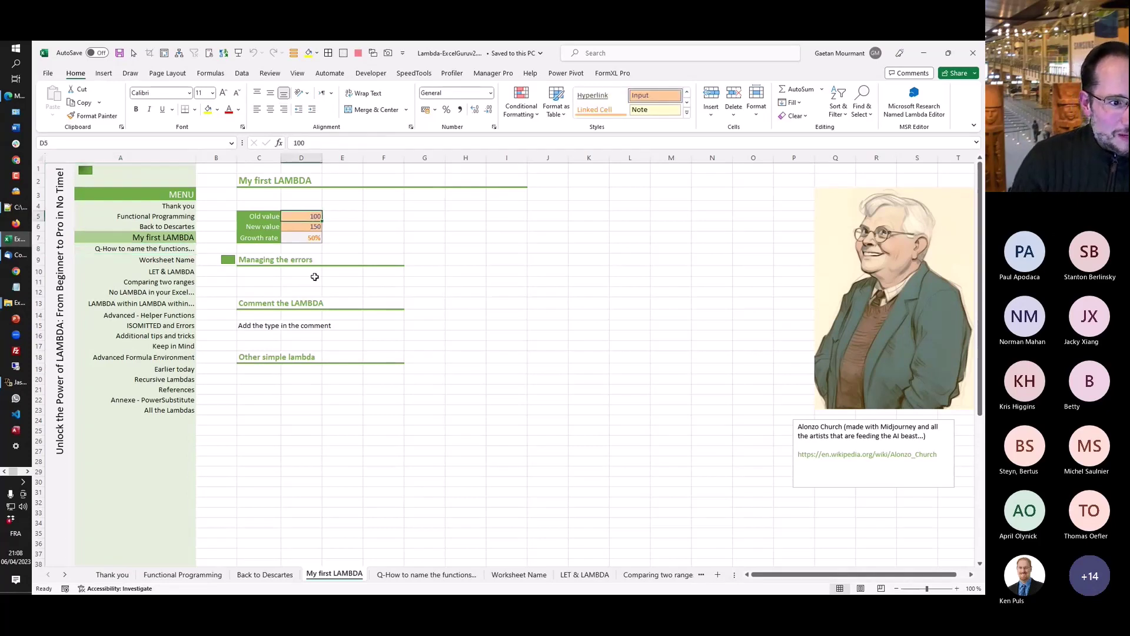
{"action": "key", "text": "Down"}
{"action": "key", "text": "Down"}
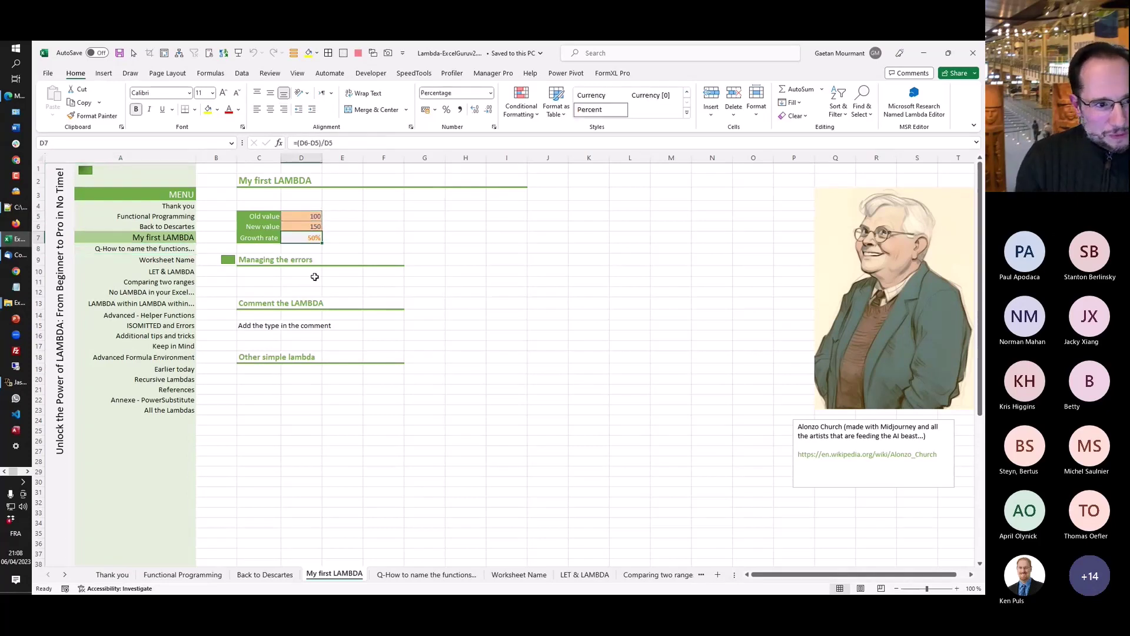
{"action": "left_click", "coordinate": [336, 142]}
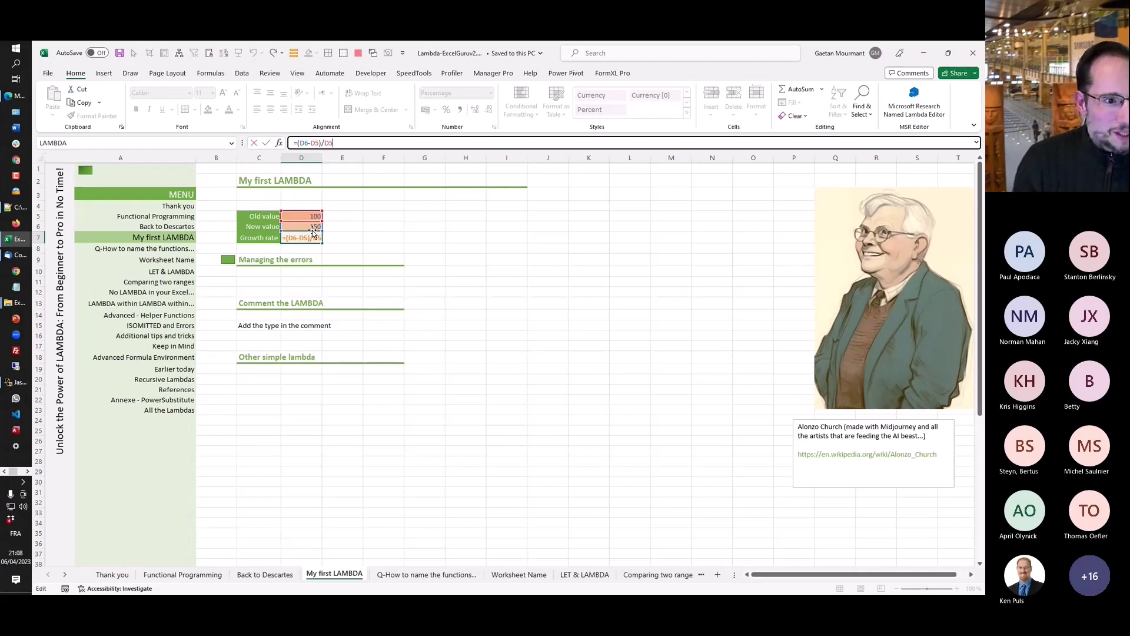
{"action": "key", "text": "ctrl+Return"}
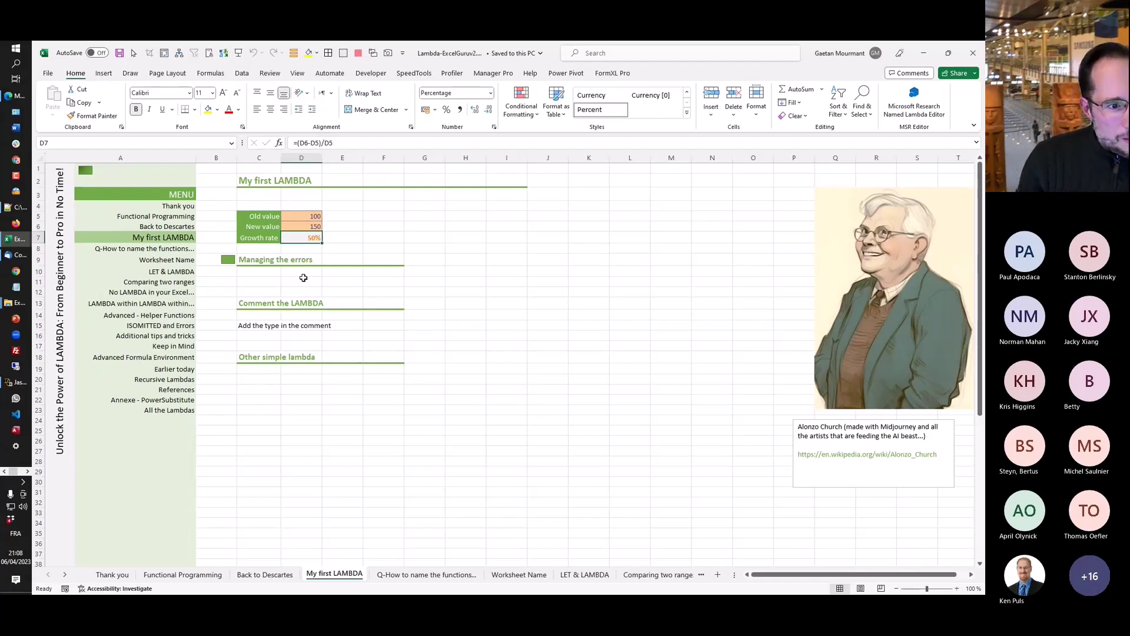
{"action": "key", "text": "Right"}
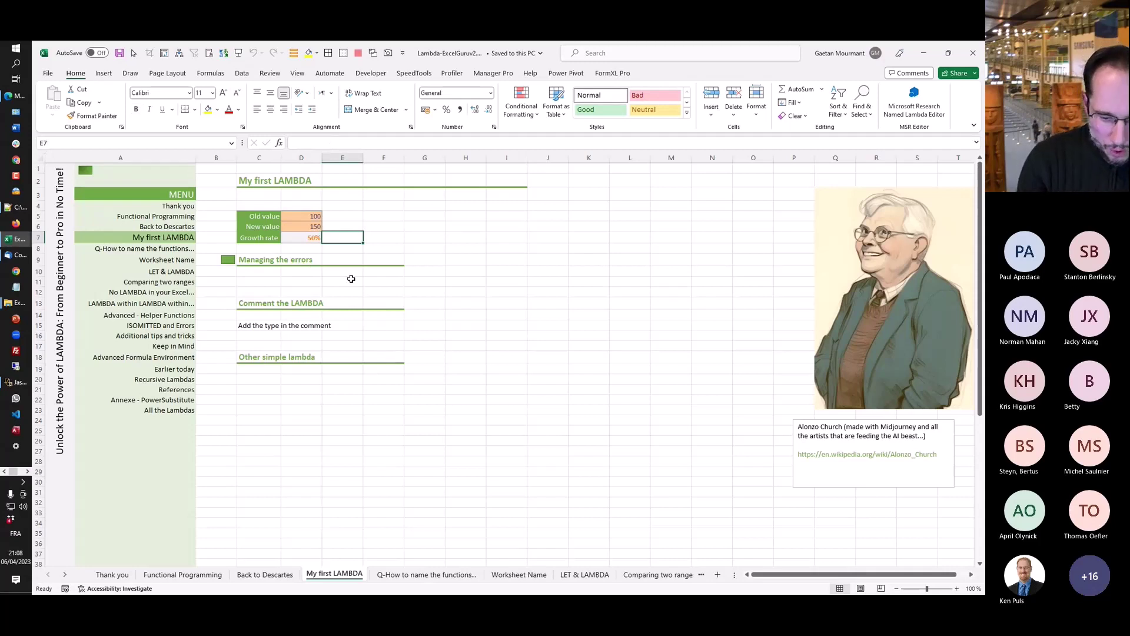
- Enter =LAMBDA(a;b;a+b)(1,2) in F7, which returns #VALUE!
{"action": "key", "text": "Right"}
{"action": "type", "text": "=LAMBDA("}
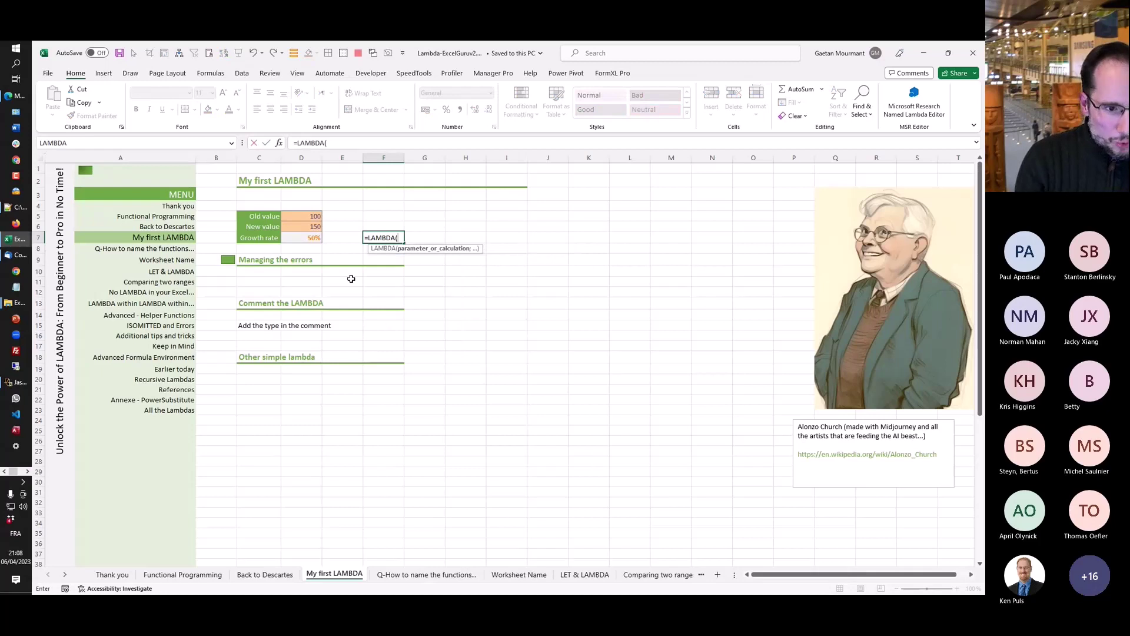
{"action": "key", "text": "ctrl+shift+a"}
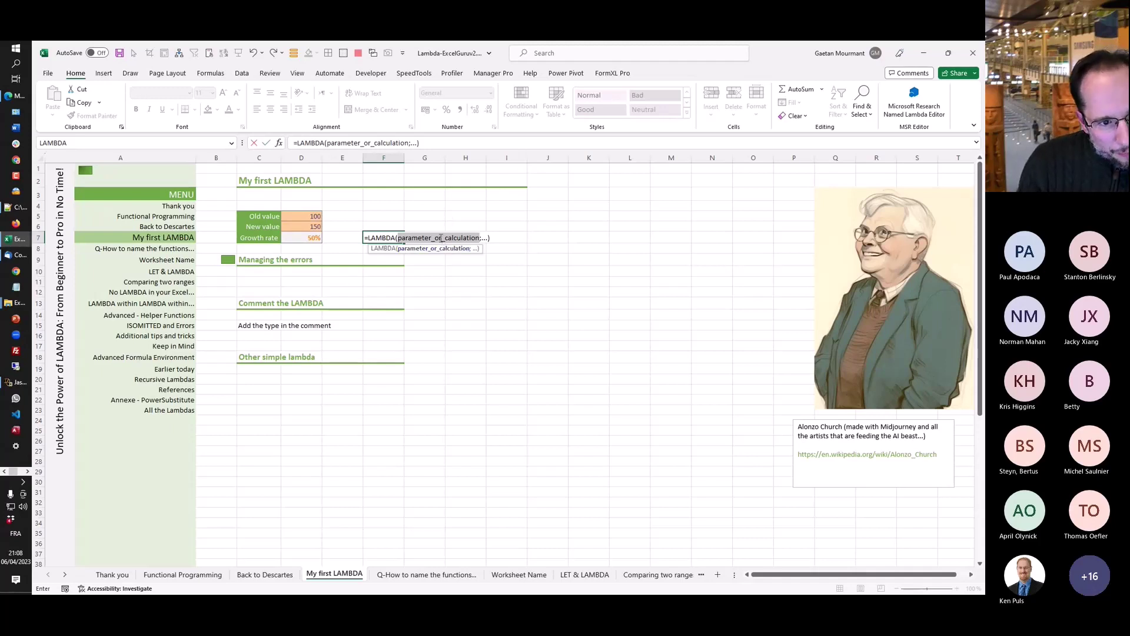
{"action": "key", "text": "F2"}
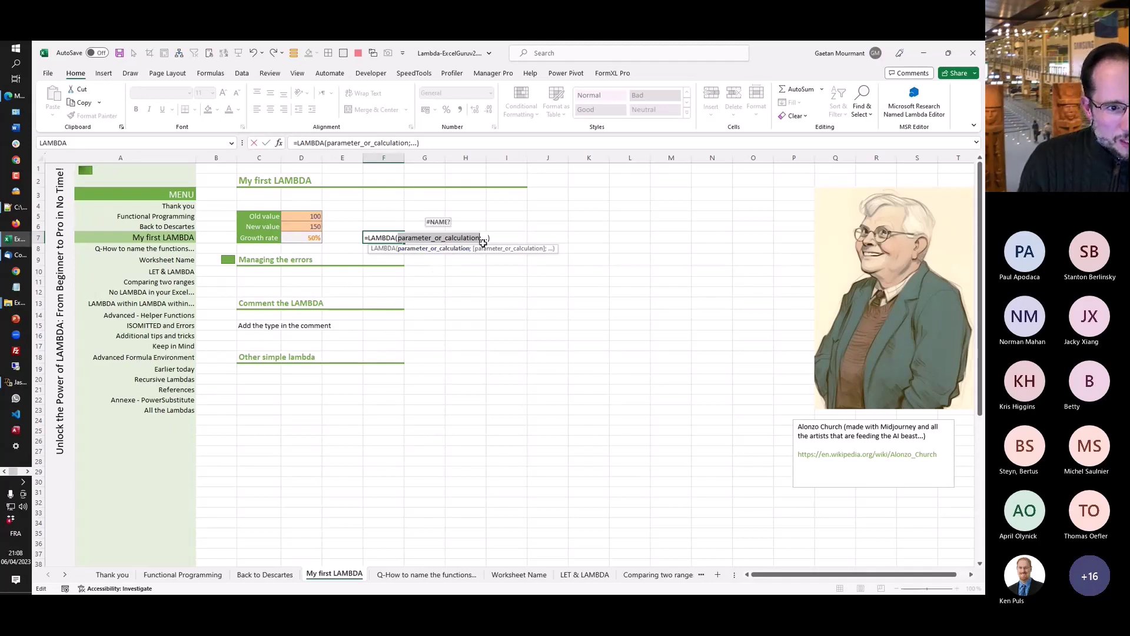
{"action": "type", "text": "a;"}
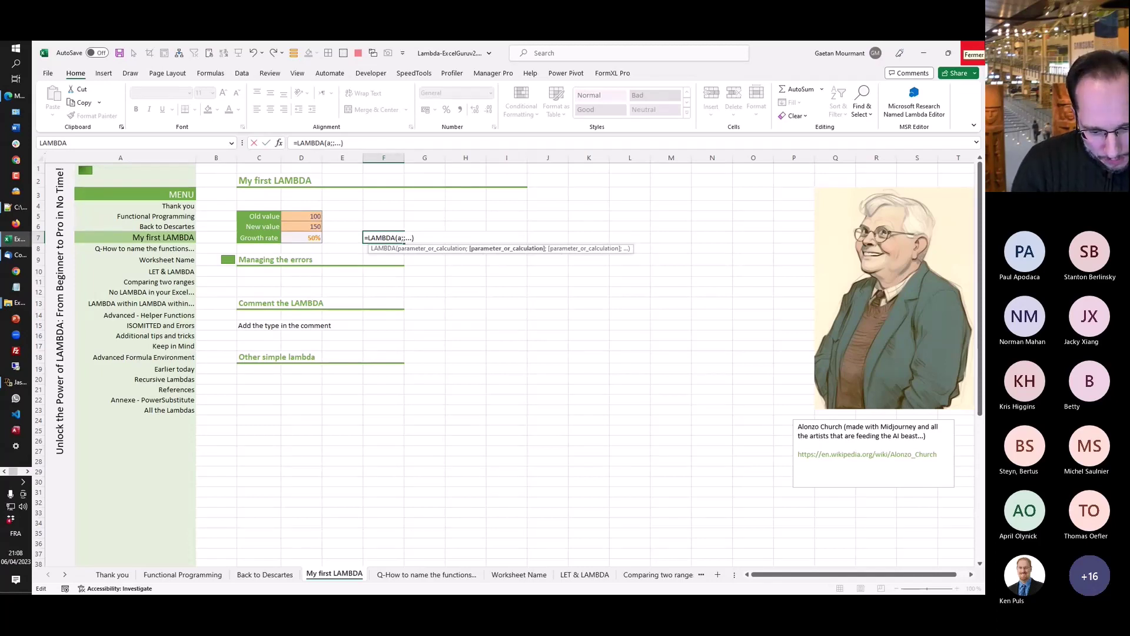
{"action": "type", "text": "b"}
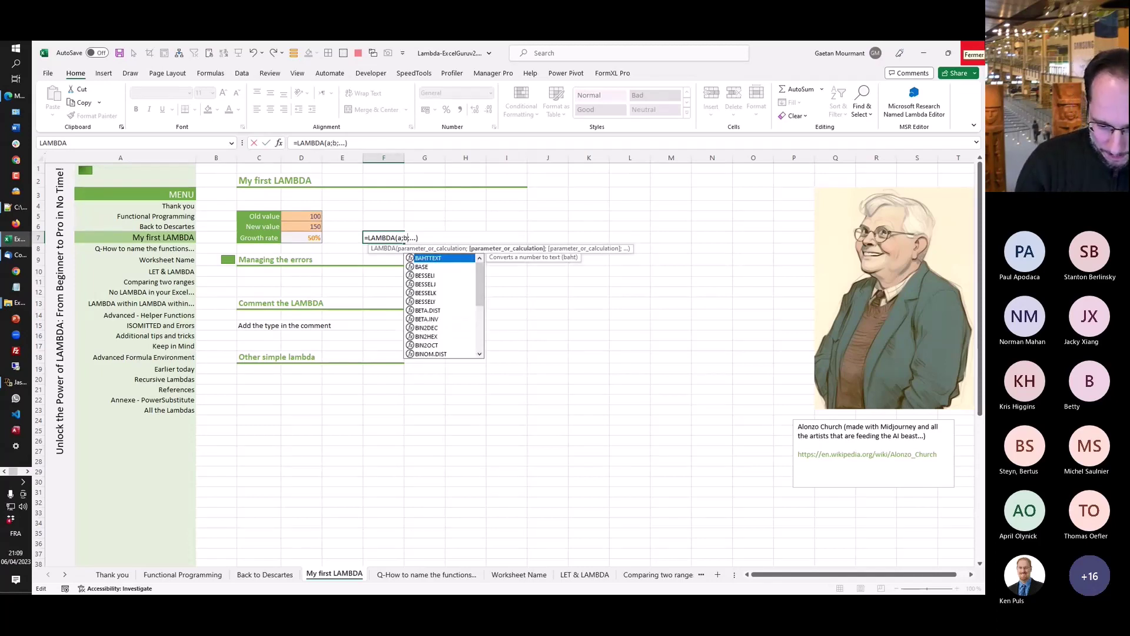
{"action": "type", "text": ";"}
{"action": "type", "text": "a+b)"}
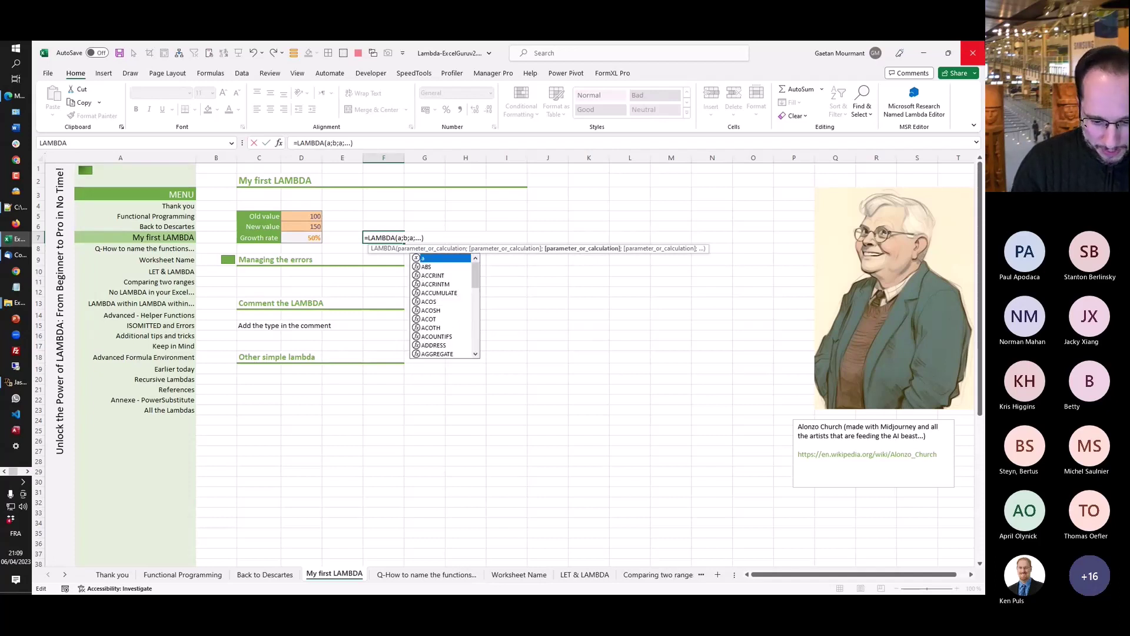
{"action": "key", "text": "Delete"}
{"action": "key", "text": "Delete"}
{"action": "key", "text": "Delete"}
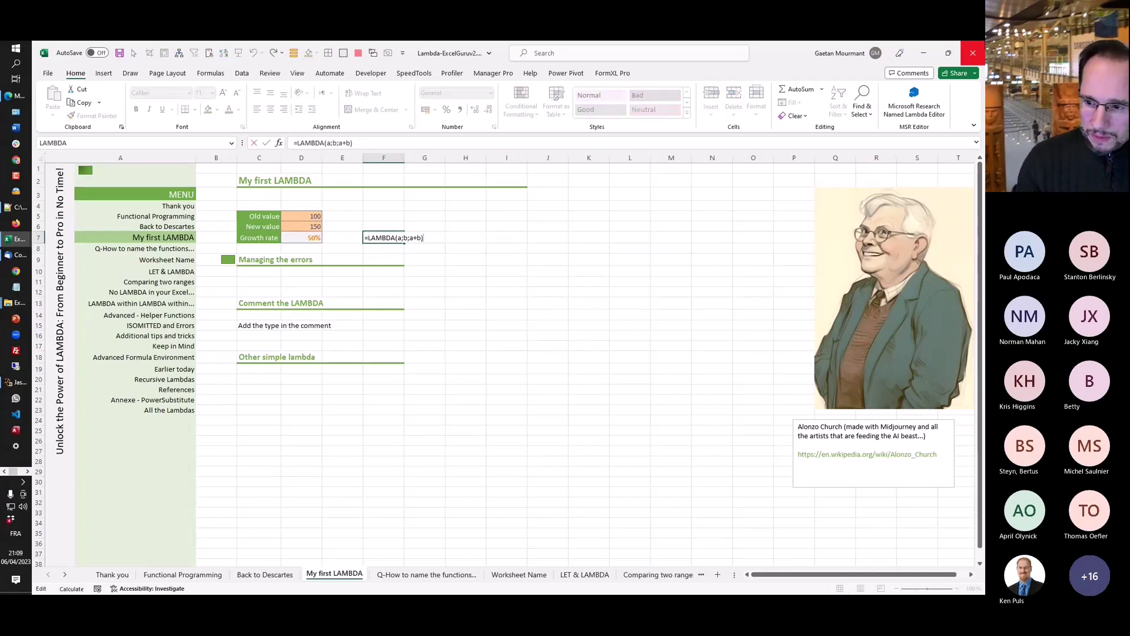
{"action": "type", "text": "("}
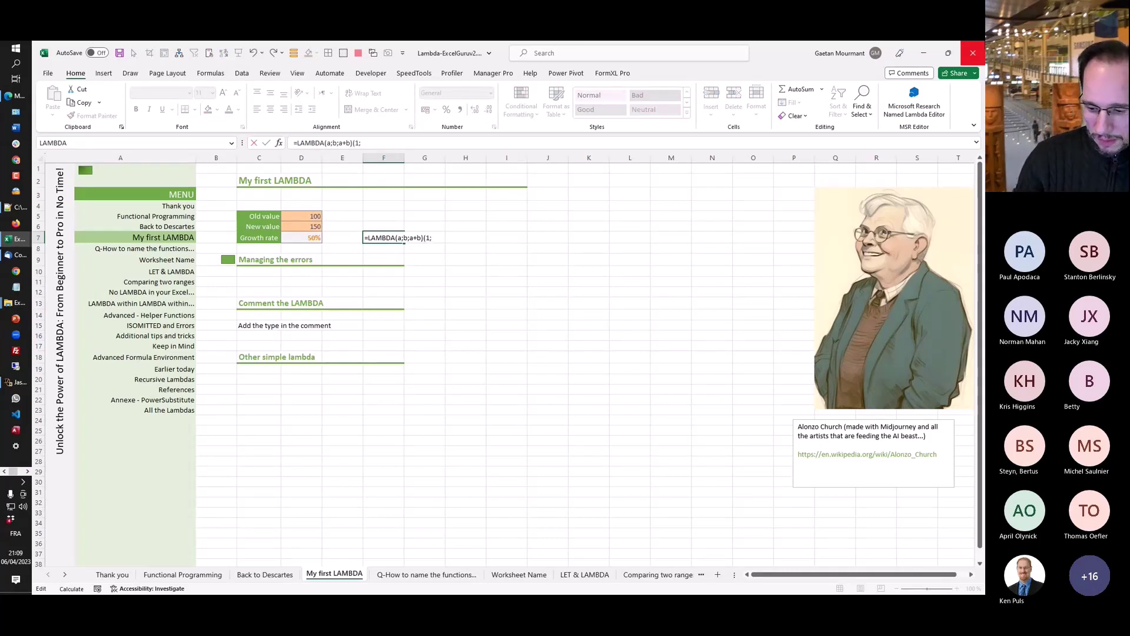
{"action": "type", "text": "1,2"}
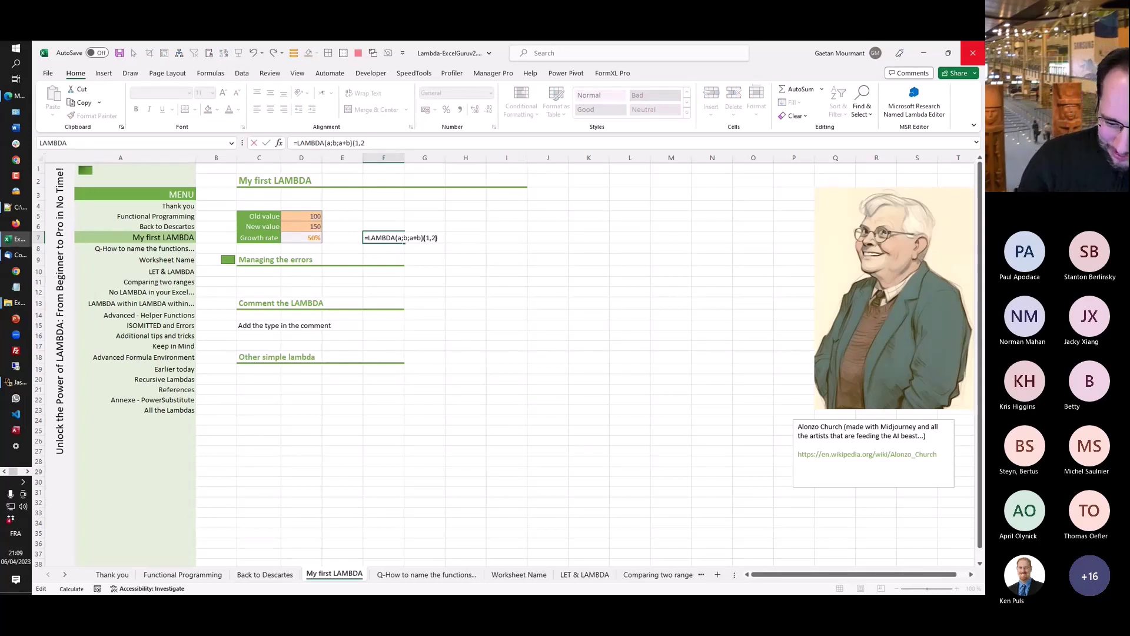
{"action": "type", "text": ")"}
{"action": "key", "text": "Return"}
{"action": "key", "text": "Up"}
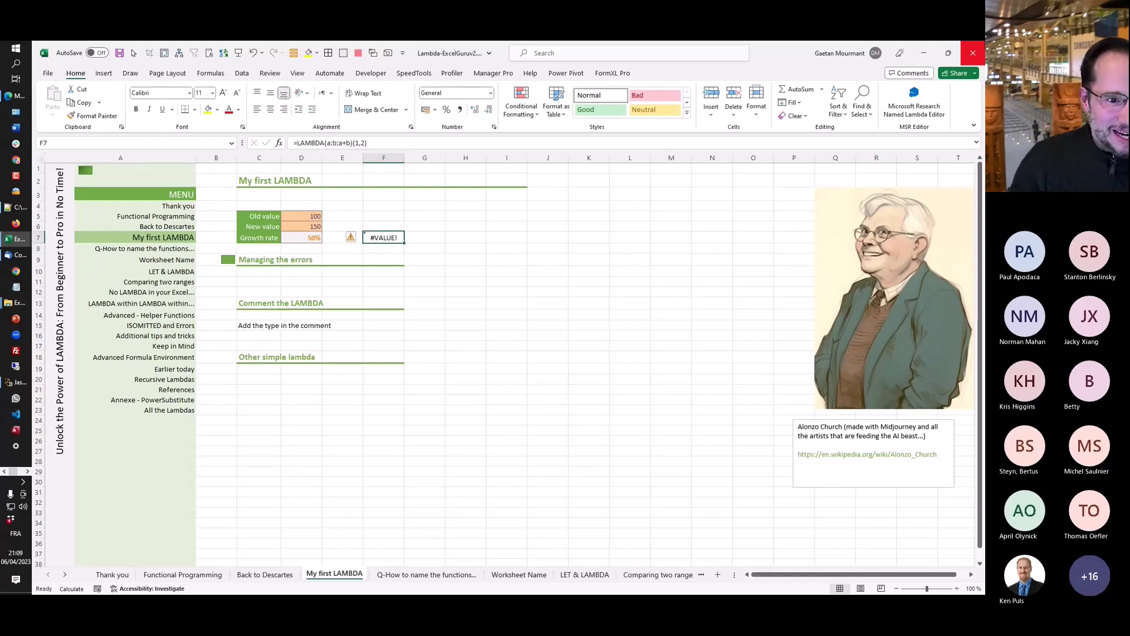
- Try changing F7's LAMBDA parameter separators to commas, which raises a formula error
{"action": "key", "text": "F2"}
{"action": "left_click", "coordinate": [414, 237]}
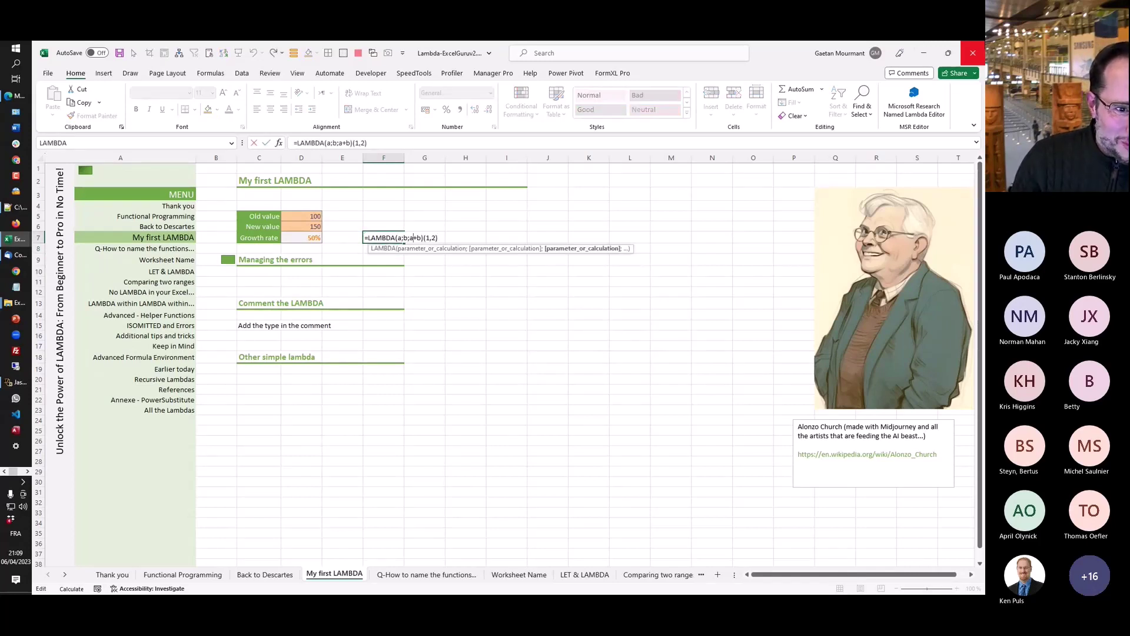
{"action": "key", "text": "BackSpace"}
{"action": "type", "text": ","}
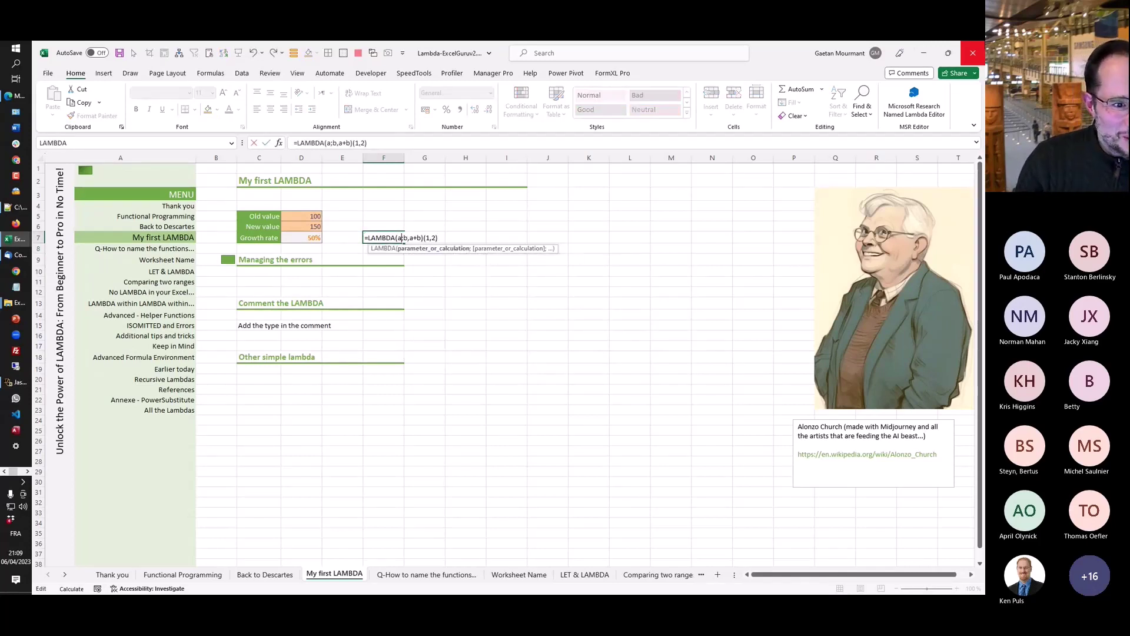
{"action": "key", "text": "Left"}
{"action": "key", "text": "Left"}
{"action": "key", "text": "BackSpace"}
{"action": "type", "text": ","}
{"action": "key", "text": "Return"}
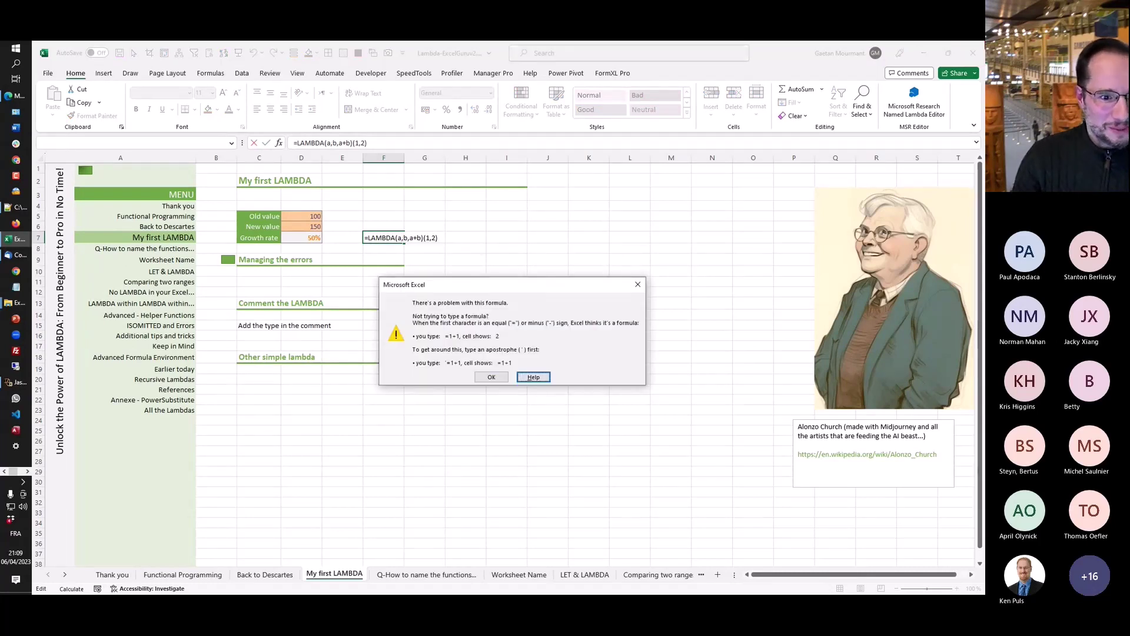
{"action": "key", "text": "Return"}
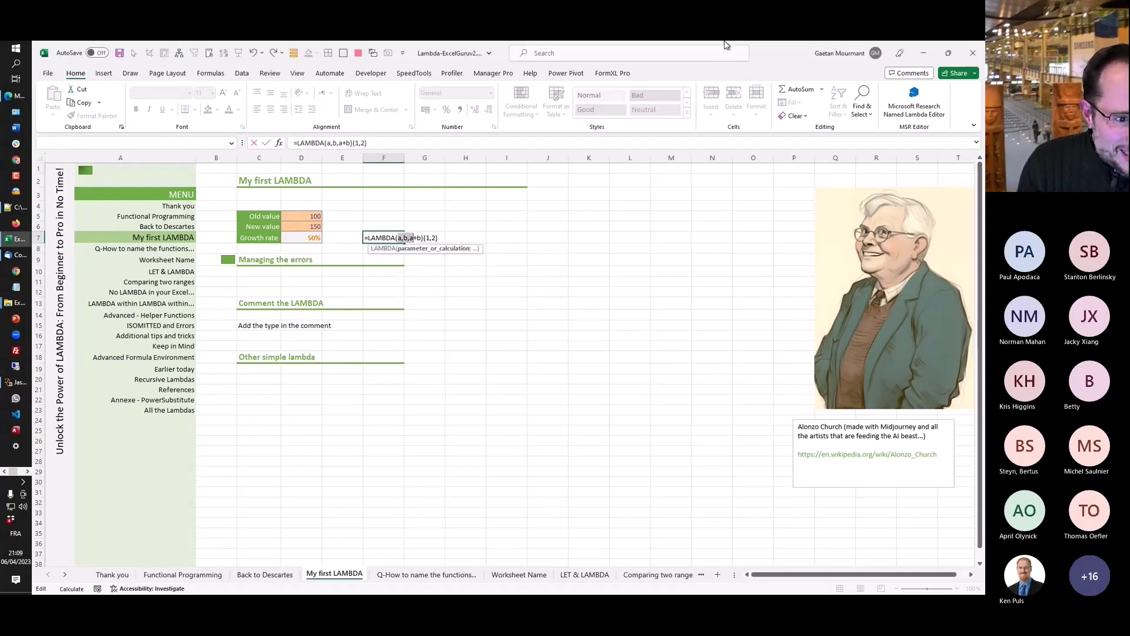
- Re-edit the (1,2) argument list in F7 and dismiss the repeated formula error
{"action": "key", "text": "Right"}
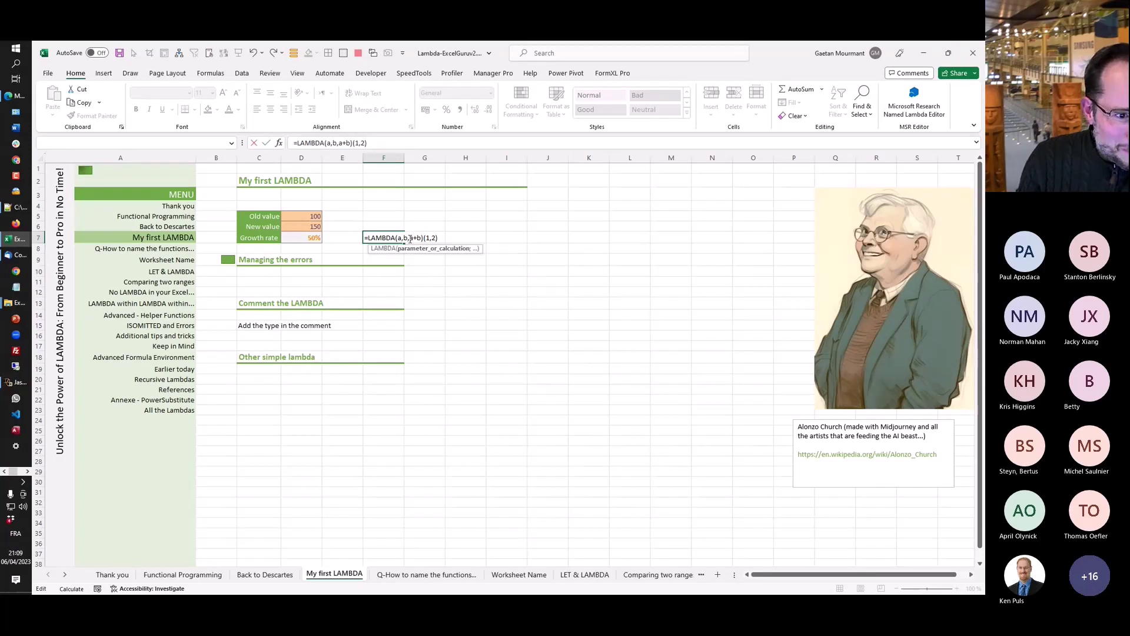
{"action": "left_click", "coordinate": [427, 237]}
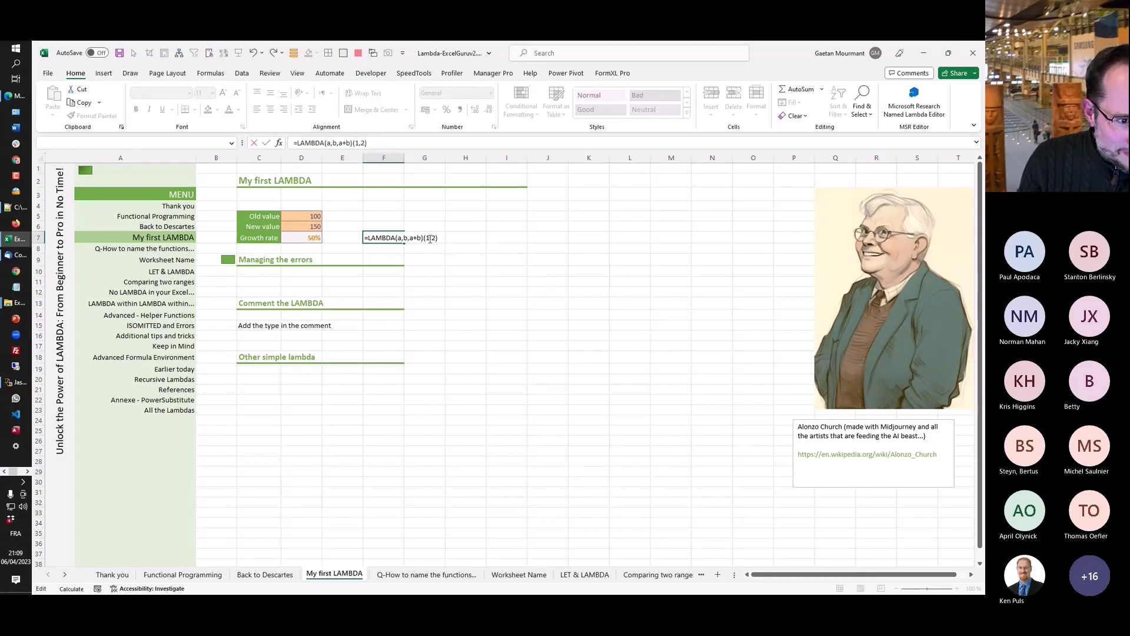
{"action": "key", "text": "Right"}
{"action": "key", "text": "Return"}
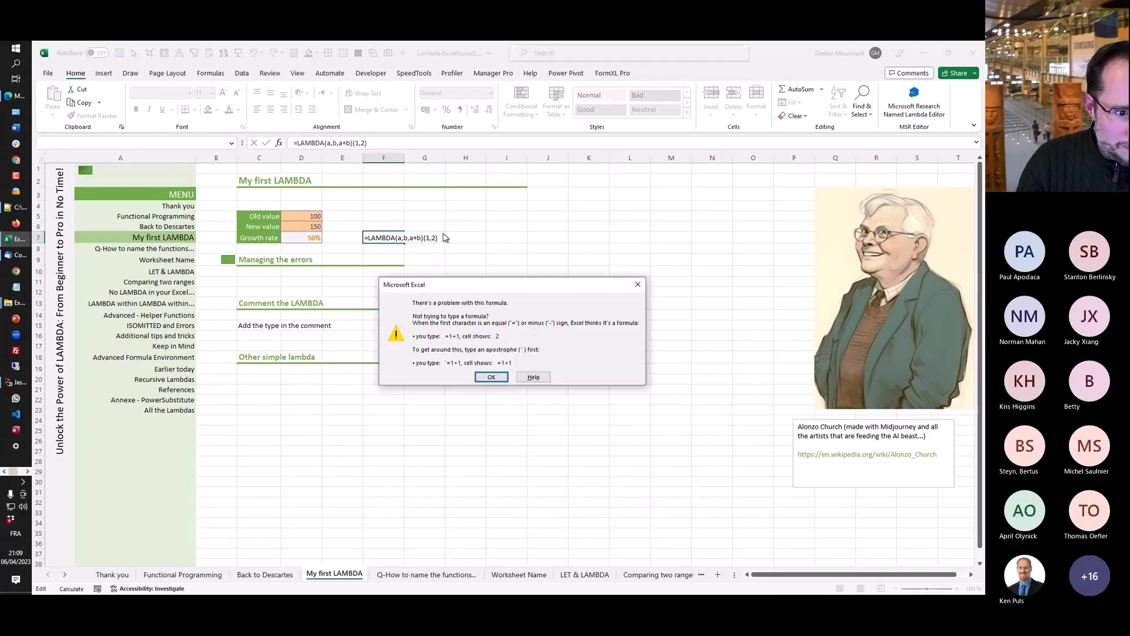
{"action": "key", "text": "Return"}
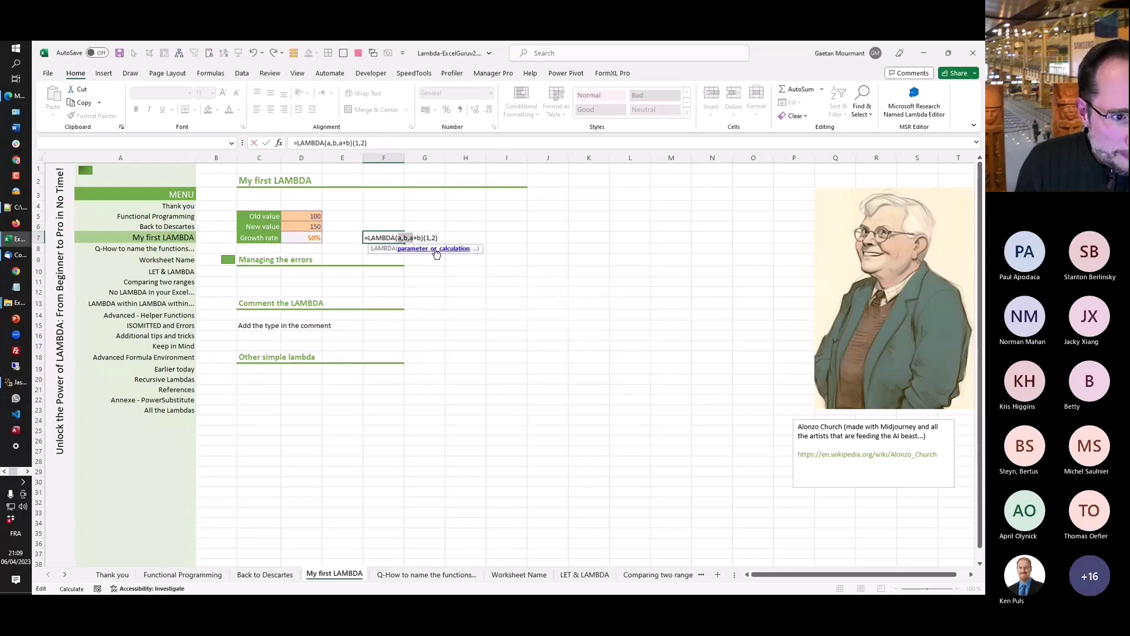
- Use semicolons throughout so F7 reads =LAMBDA(a;b;a+b)(1;2) and returns 3
{"action": "key", "text": "Left"}
{"action": "key", "text": "Right"}
{"action": "key", "text": "Delete"}
{"action": "type", "text": ";"}
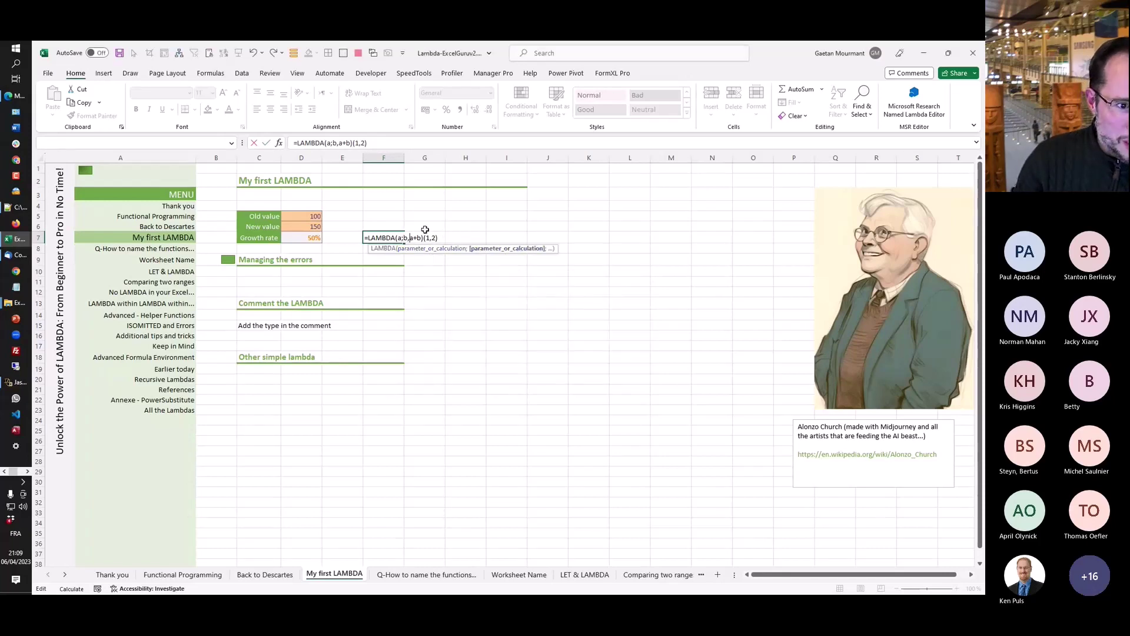
{"action": "key", "text": "BackSpace"}
{"action": "type", "text": ";"}
{"action": "key", "text": "Right"}
{"action": "key", "text": "Right"}
{"action": "key", "text": "Right"}
{"action": "key", "text": "Right"}
{"action": "key", "text": "Right"}
{"action": "key", "text": "Right"}
{"action": "key", "text": "Right"}
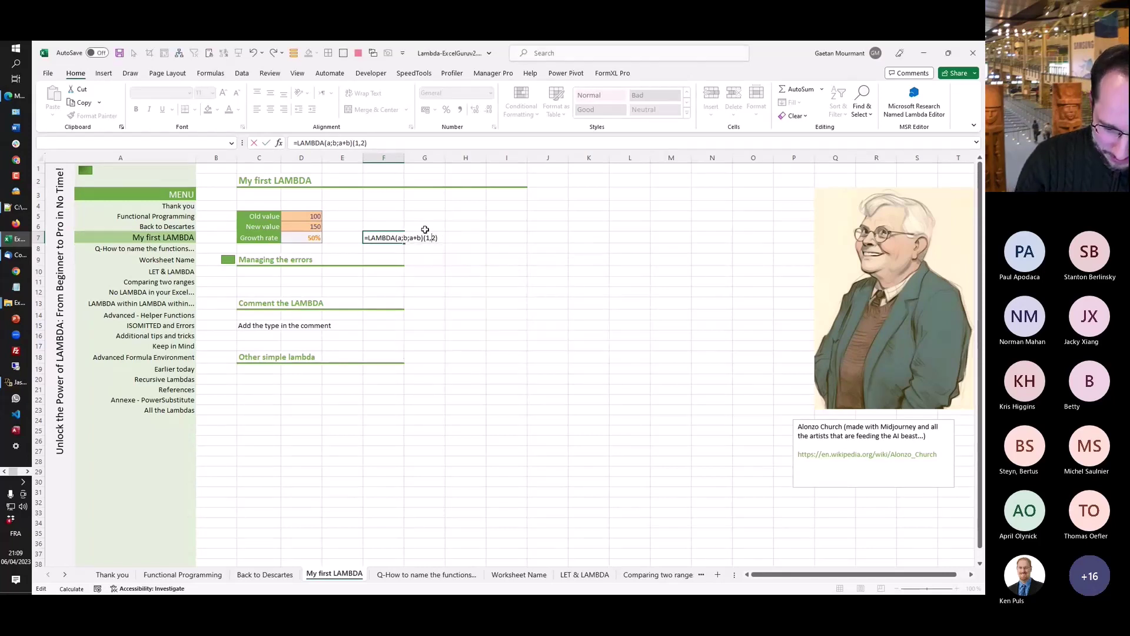
{"action": "key", "text": "BackSpace"}
{"action": "type", "text": ";"}
{"action": "key", "text": "ctrl+Return"}
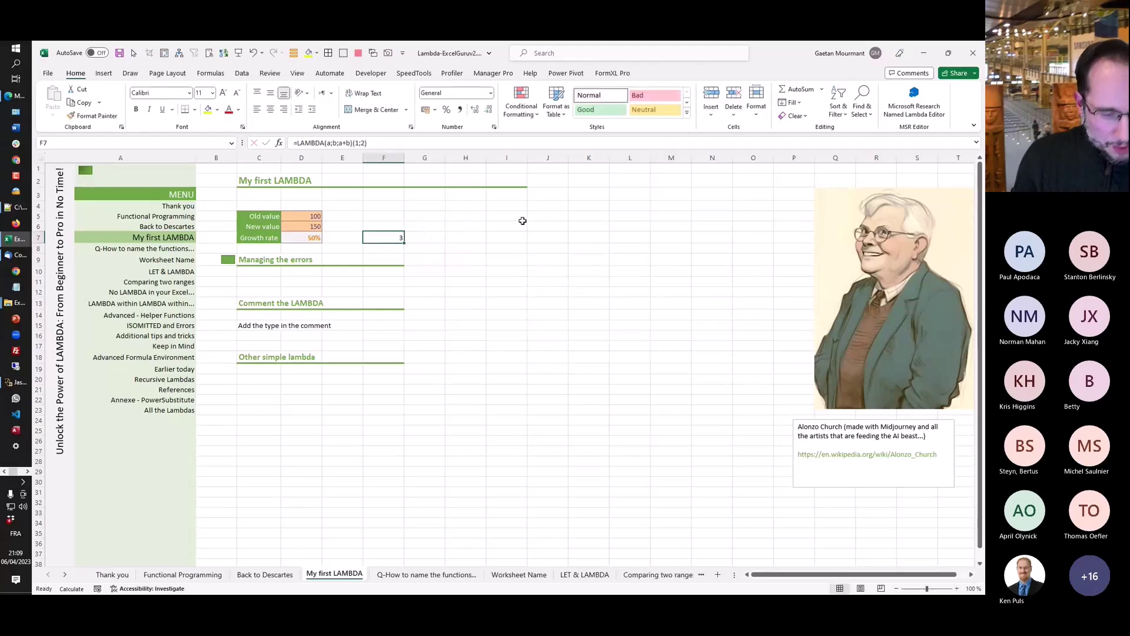
{"action": "key", "text": "F2"}
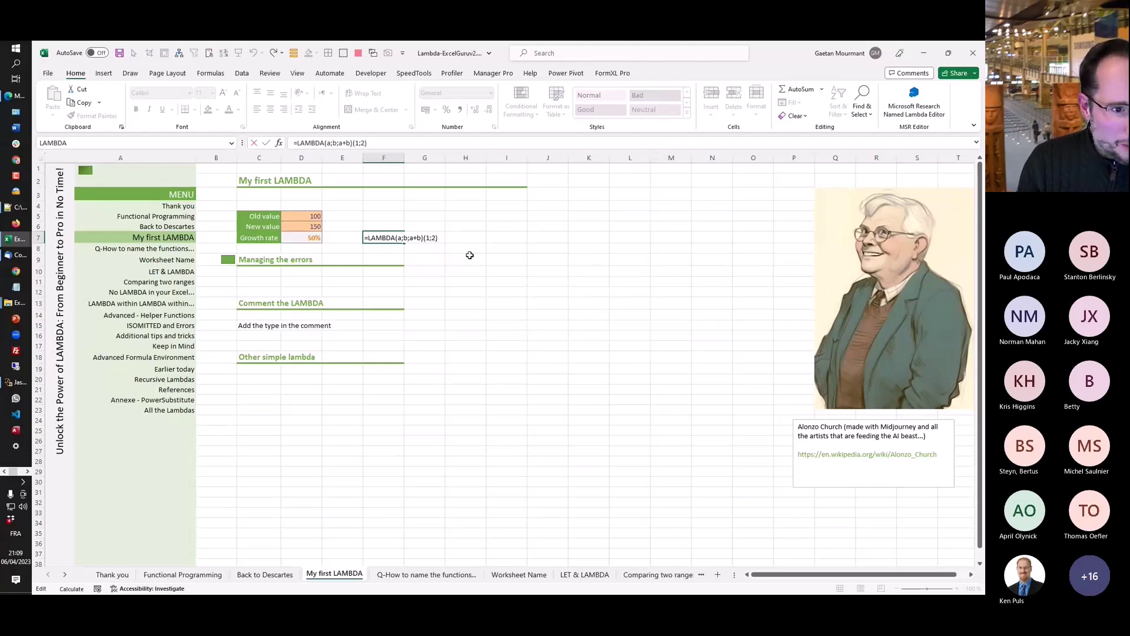
{"action": "key", "text": "Return"}
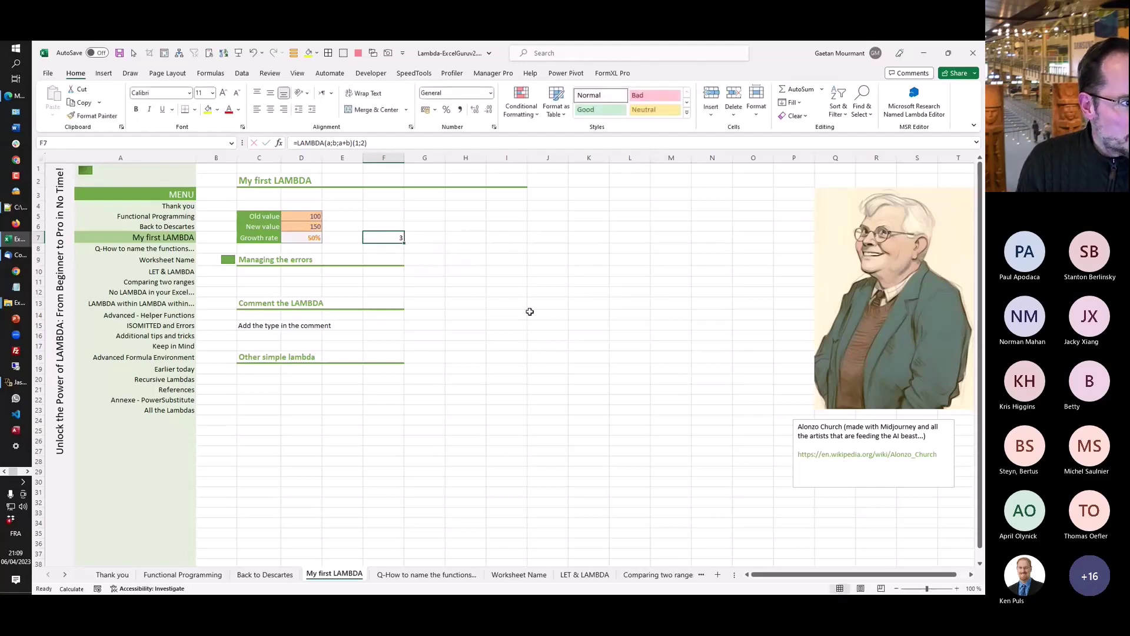
{"action": "key", "text": "super"}
- Search 'regio' and open the Windows Region settings page
{"action": "type", "text": "regio"}
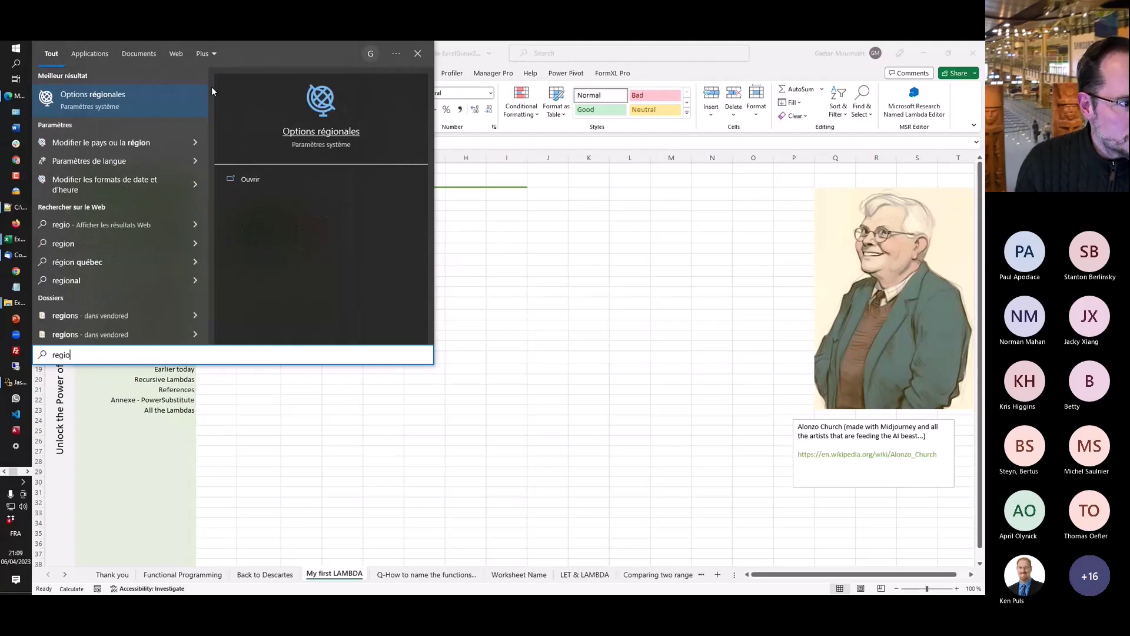
{"action": "key", "text": "Return"}
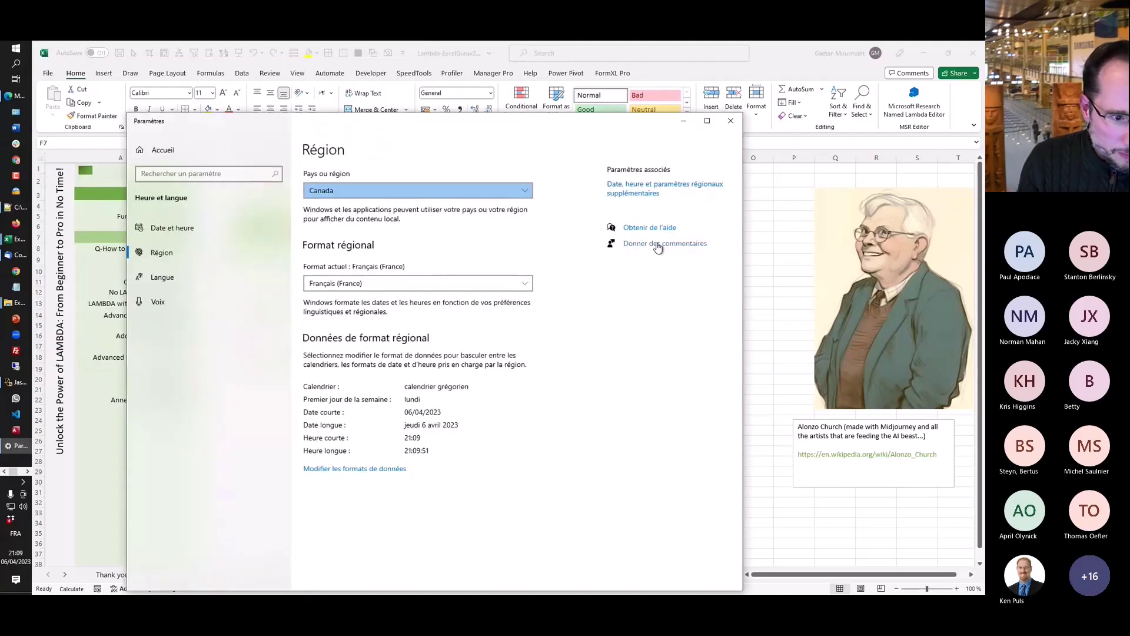
{"action": "left_click", "coordinate": [355, 469]}
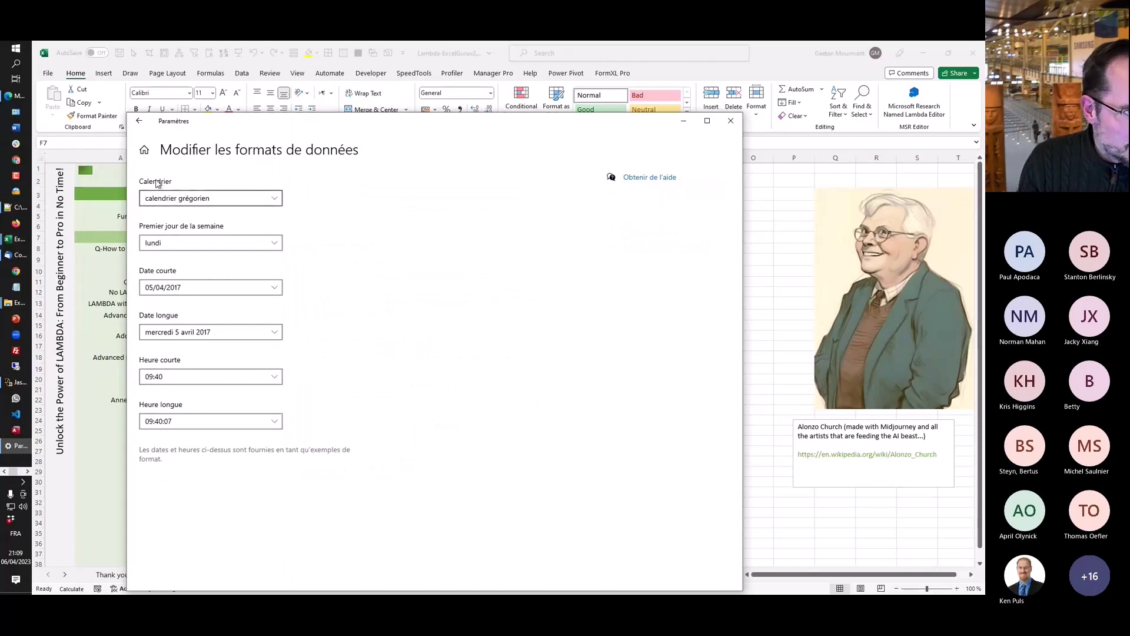
{"action": "left_click", "coordinate": [139, 121]}
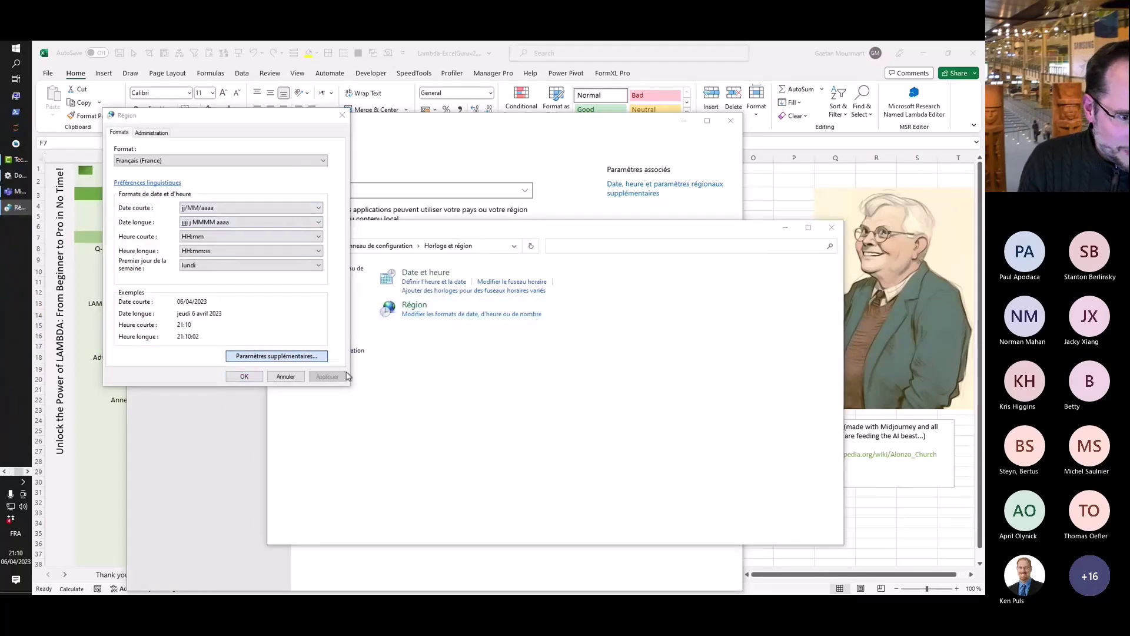
- Set the decimal symbol to a period and list separator to a comma, then close Settings
{"action": "left_click", "coordinate": [276, 355]}
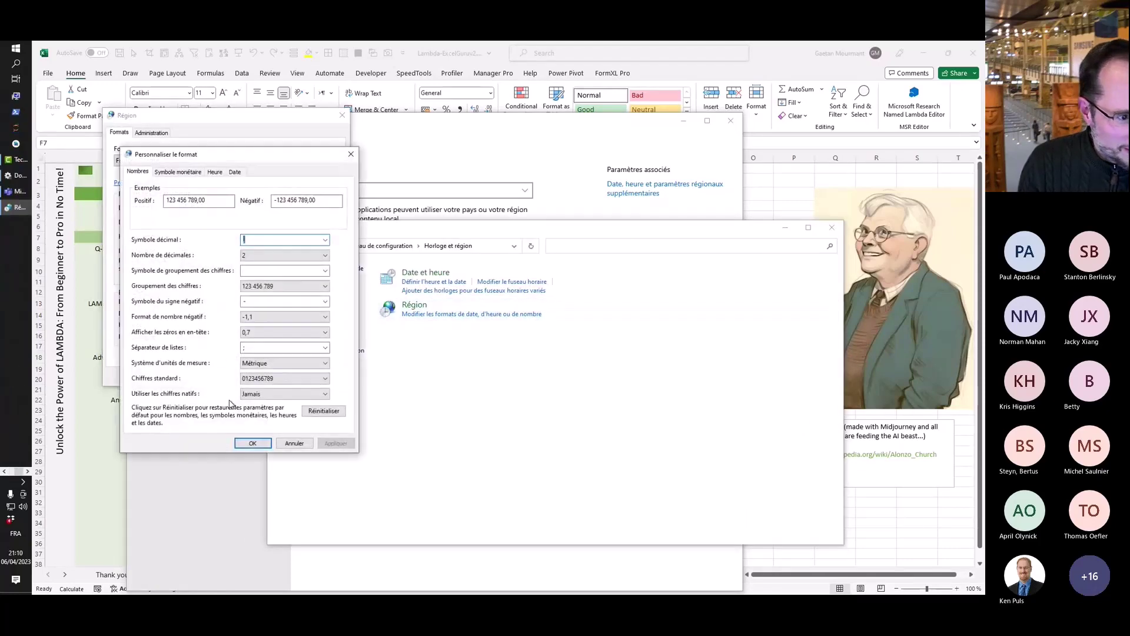
{"action": "left_click", "coordinate": [326, 348]}
{"action": "left_click", "coordinate": [261, 355]}
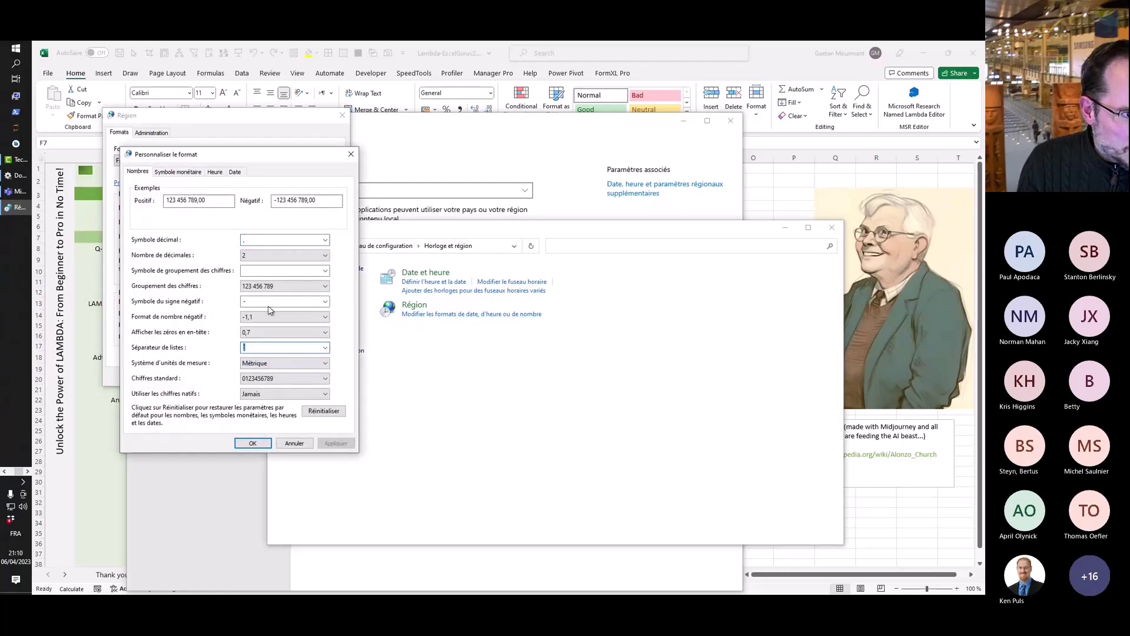
{"action": "left_click", "coordinate": [296, 240]}
{"action": "left_click", "coordinate": [282, 260]}
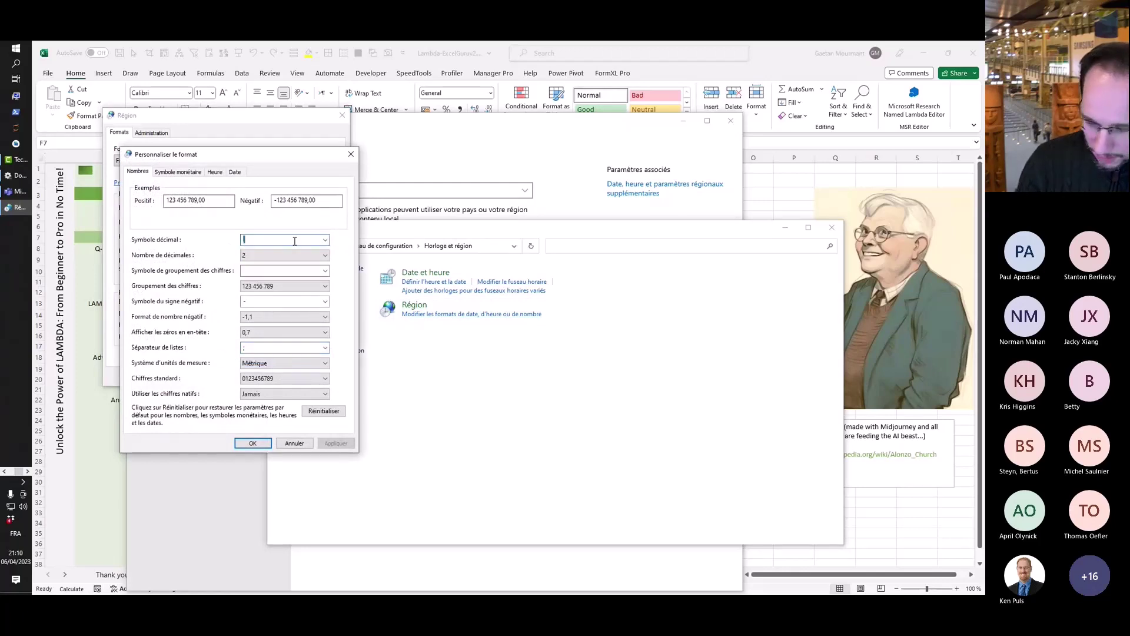
{"action": "left_click", "coordinate": [263, 347]}
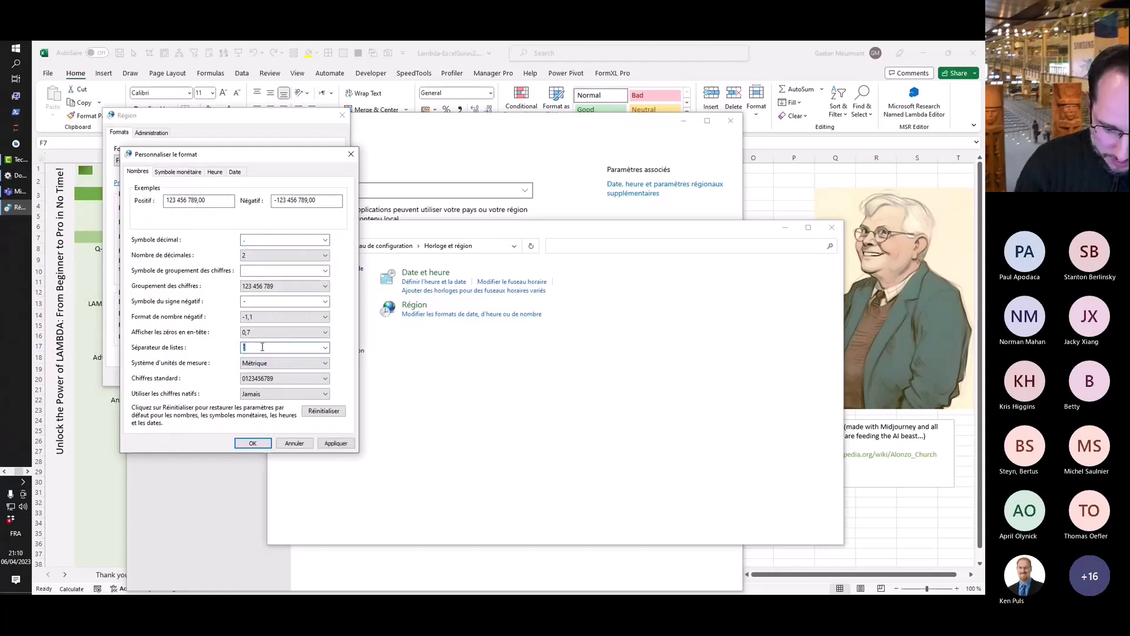
{"action": "left_click", "coordinate": [252, 443]}
{"action": "left_click", "coordinate": [245, 377]}
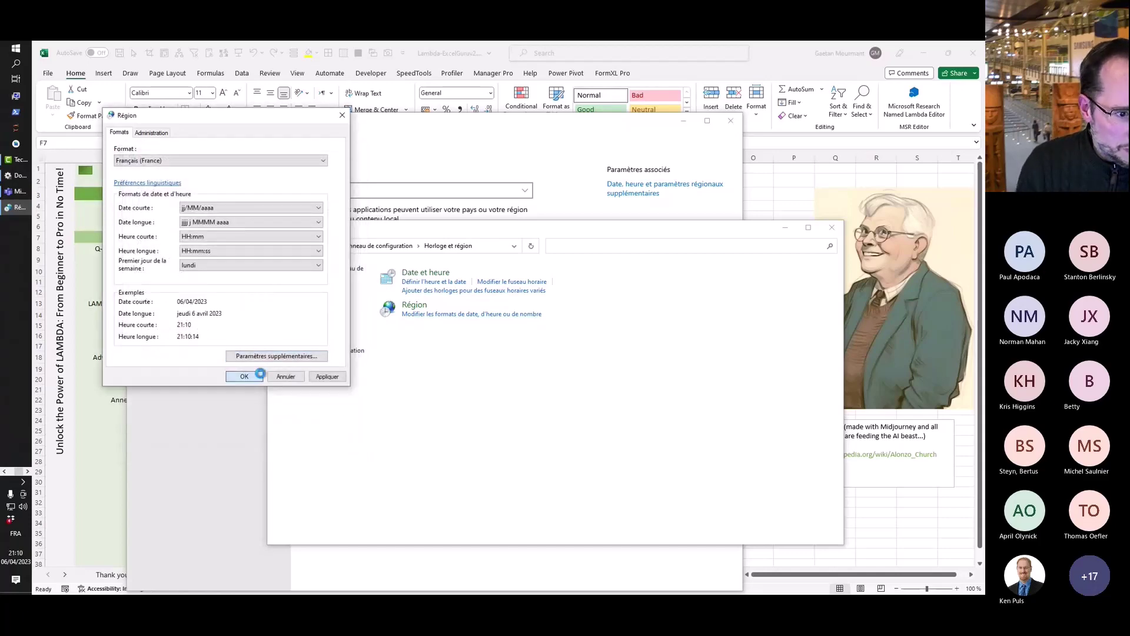
{"action": "left_click", "coordinate": [832, 228]}
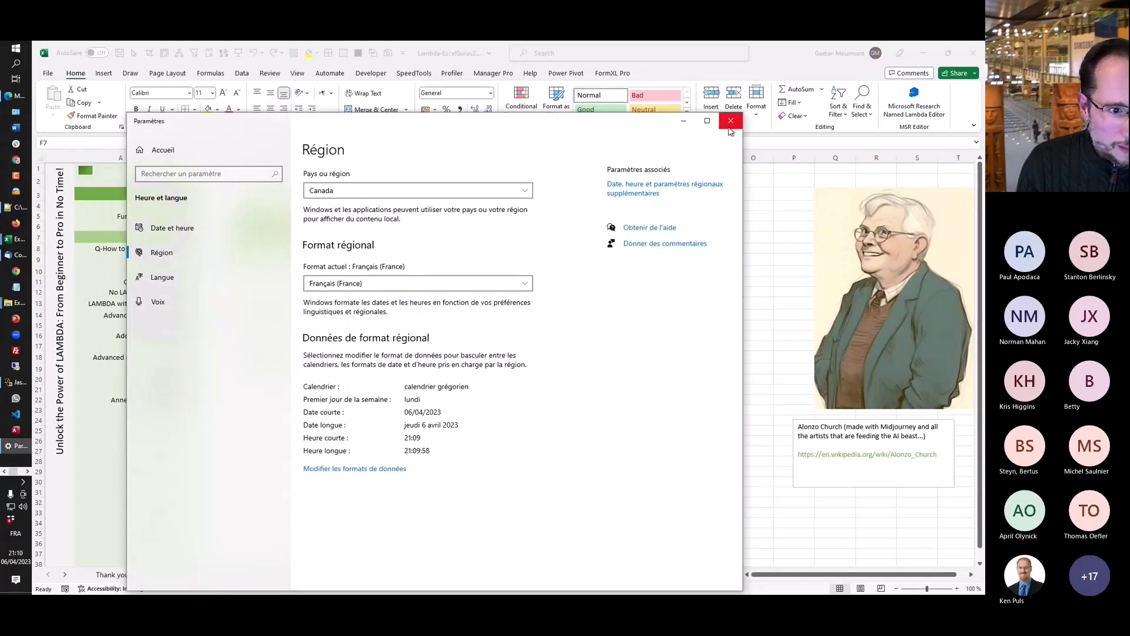
{"action": "left_click", "coordinate": [730, 120]}
{"action": "double_click", "coordinate": [390, 238]}
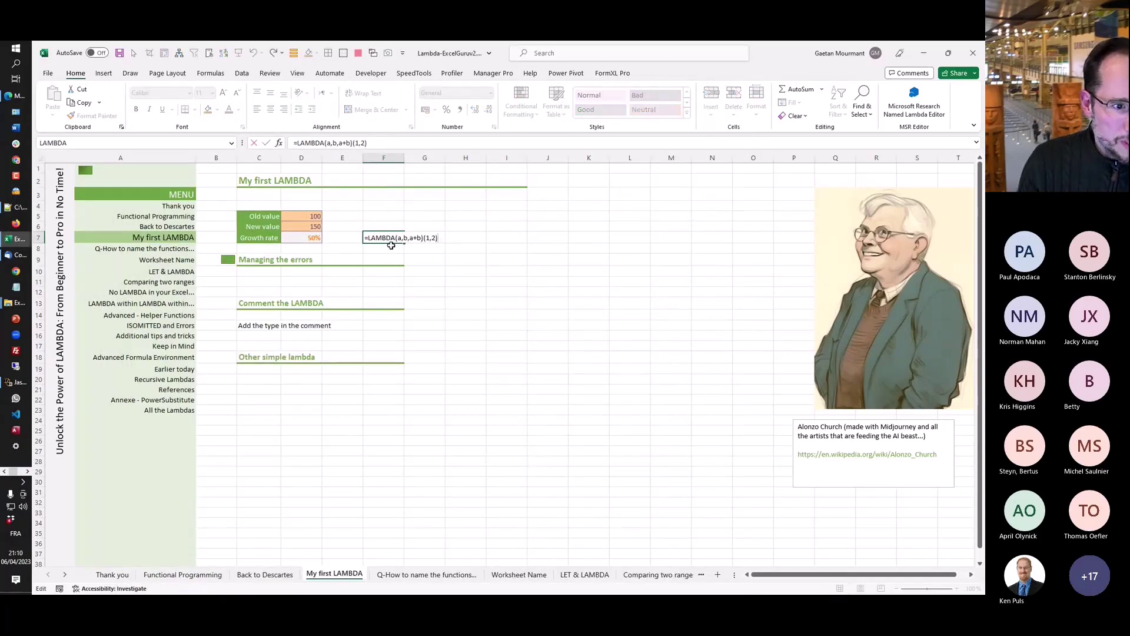
{"action": "key", "text": "Escape"}
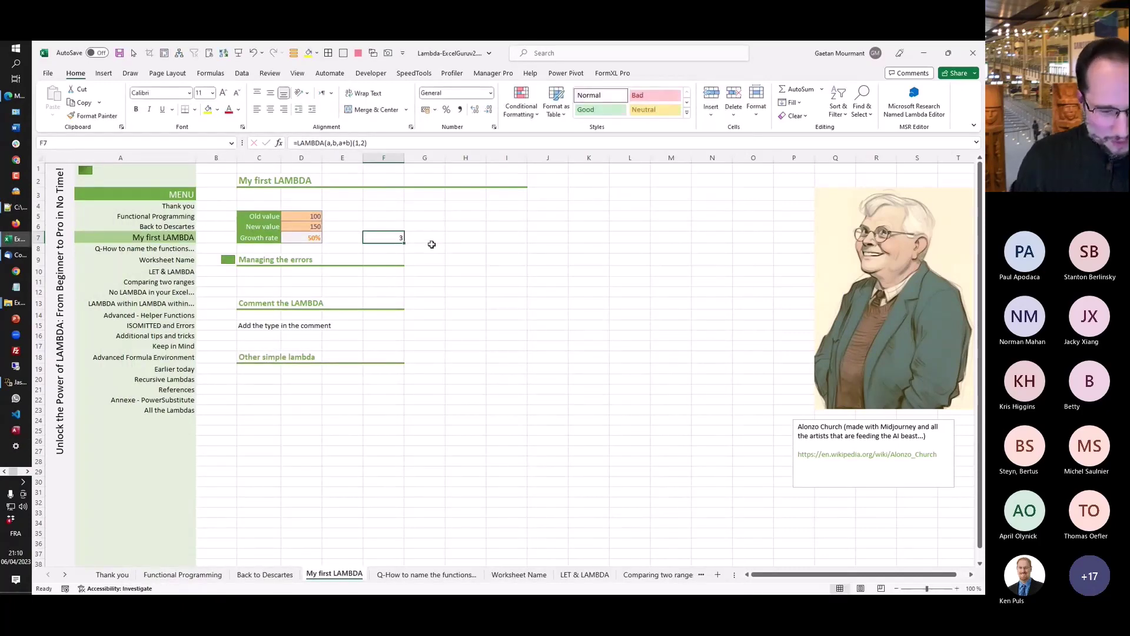
{"action": "key", "text": "F2"}
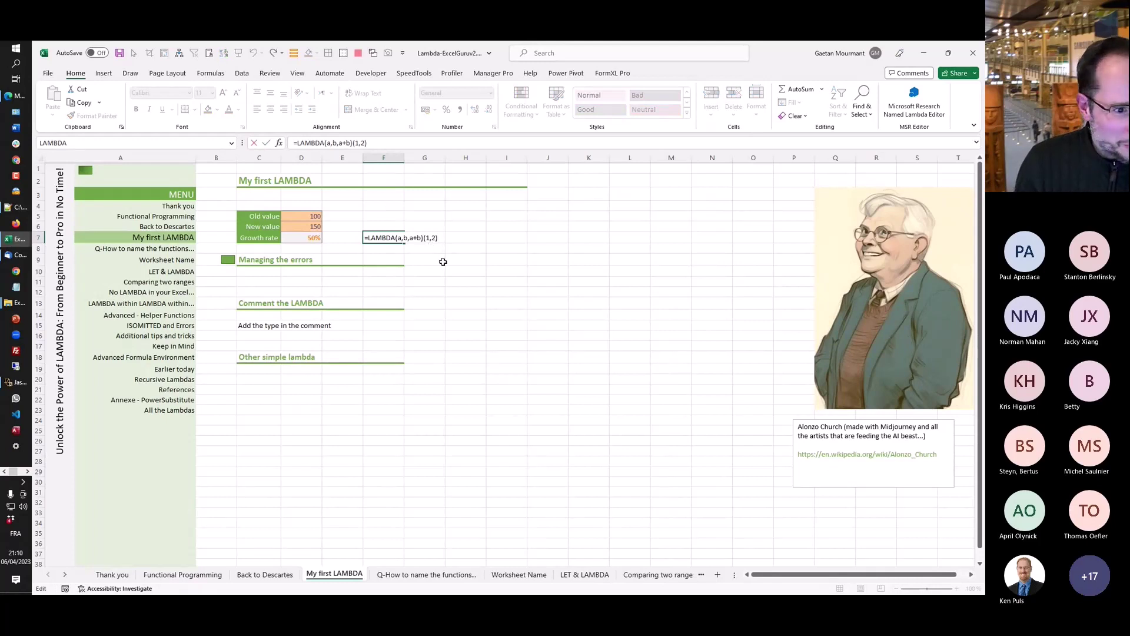
{"action": "key", "text": "Escape"}
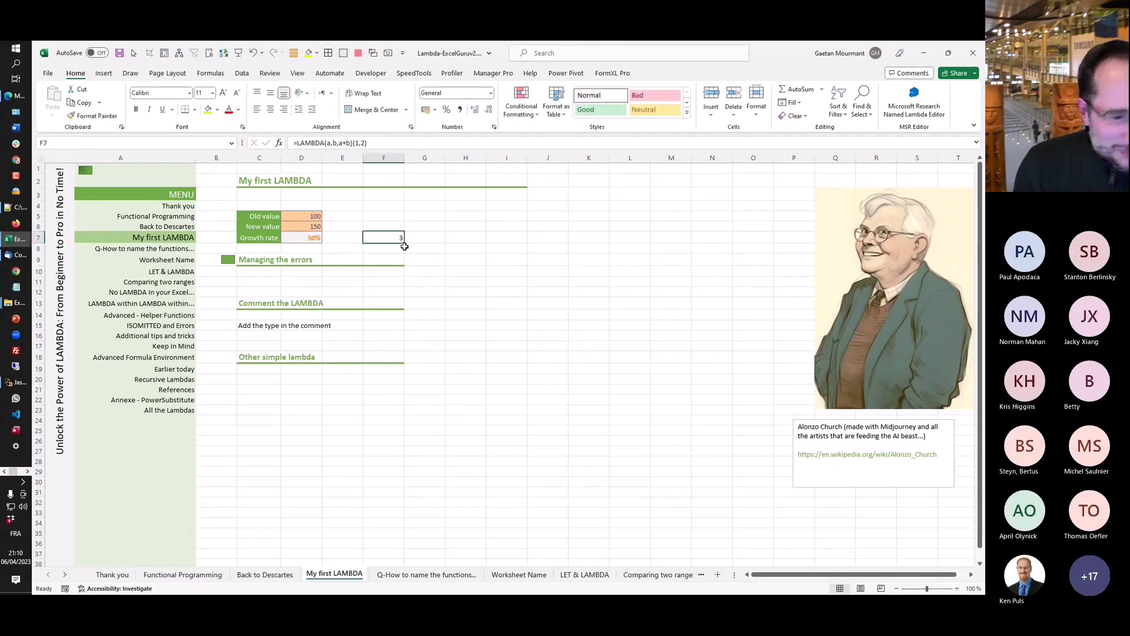
{"action": "key", "text": "F2"}
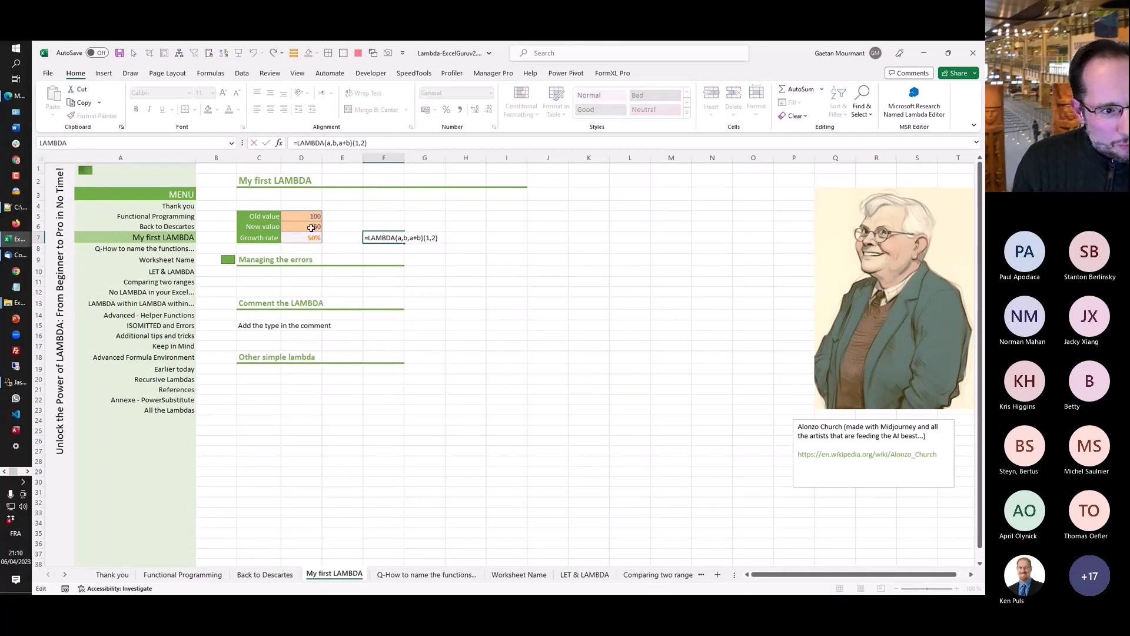
{"action": "double_click", "coordinate": [414, 238]}
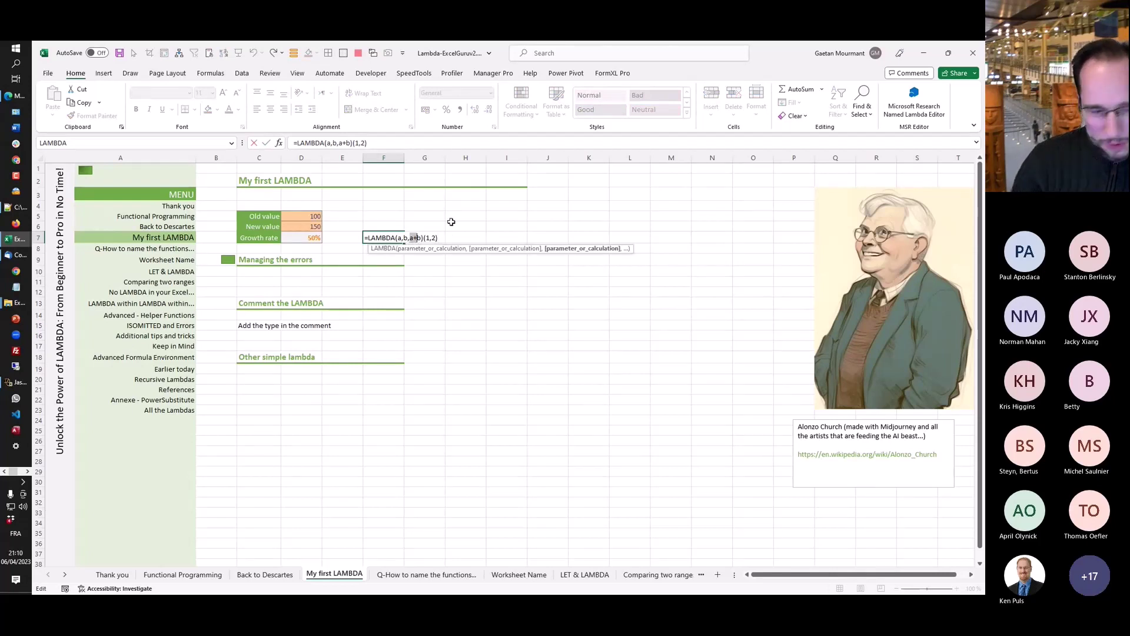
{"action": "key", "text": "BackSpace"}
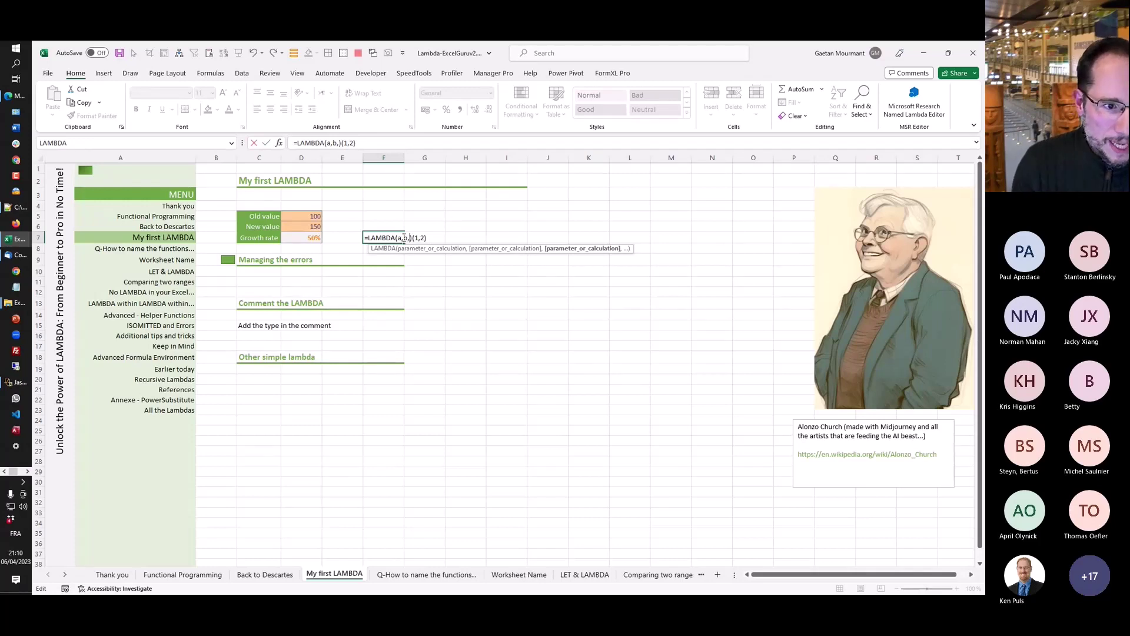
{"action": "key", "text": "Left"}
{"action": "key", "text": "Left"}
{"action": "key", "text": "Left"}
{"action": "key", "text": "shift+Left"}
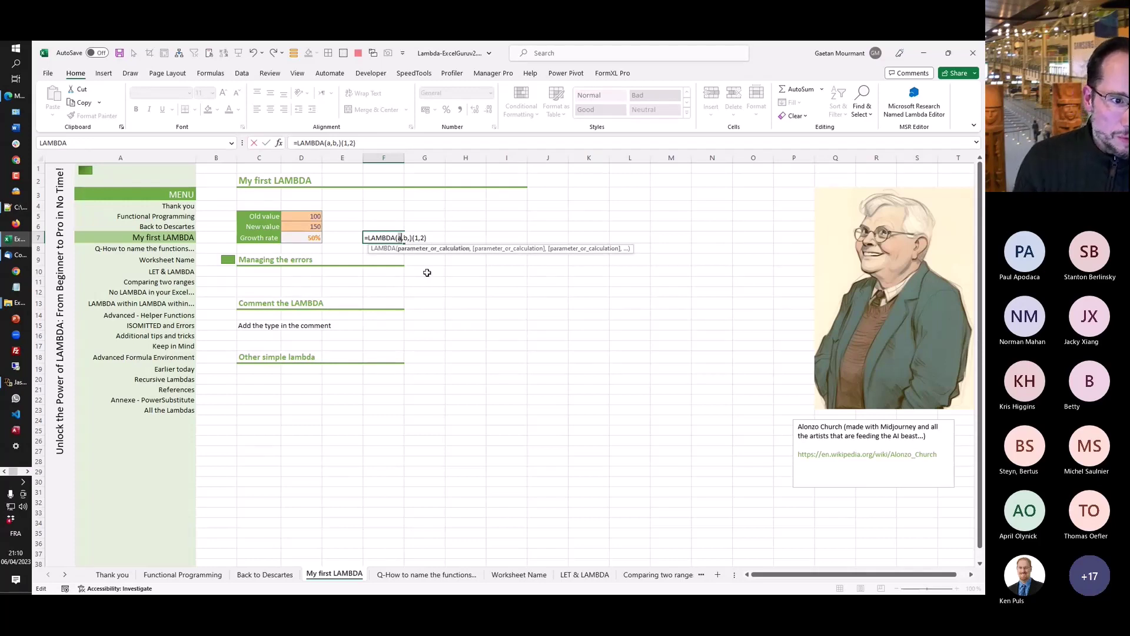
{"action": "double_click", "coordinate": [405, 239]}
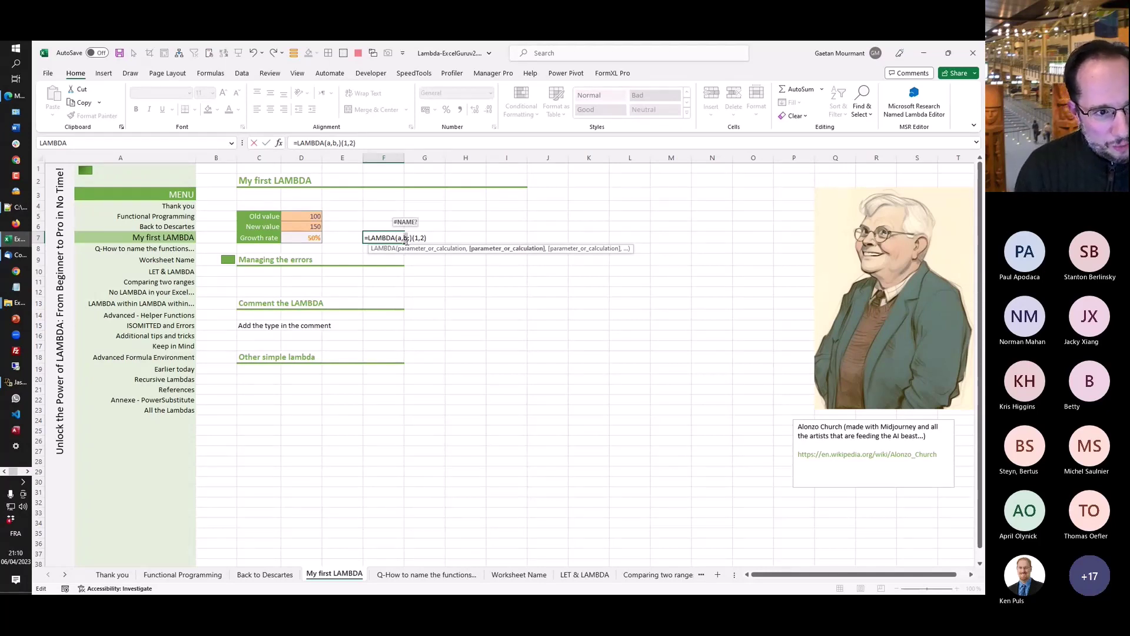
{"action": "key", "text": "Escape"}
{"action": "left_click", "coordinate": [313, 217]}
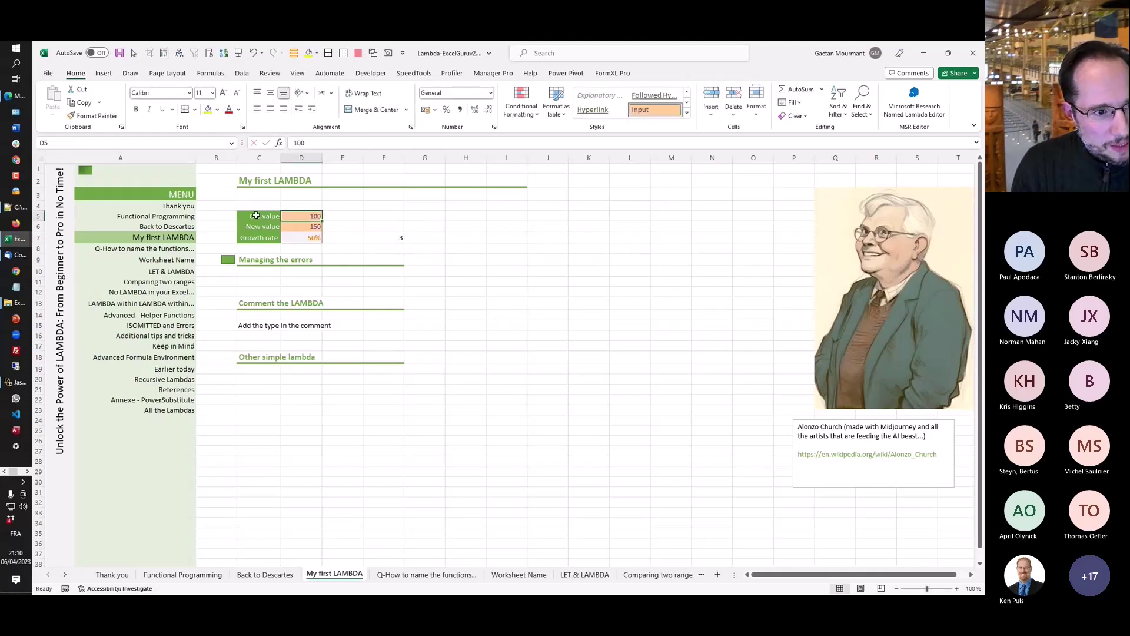
{"action": "left_click", "coordinate": [288, 239]}
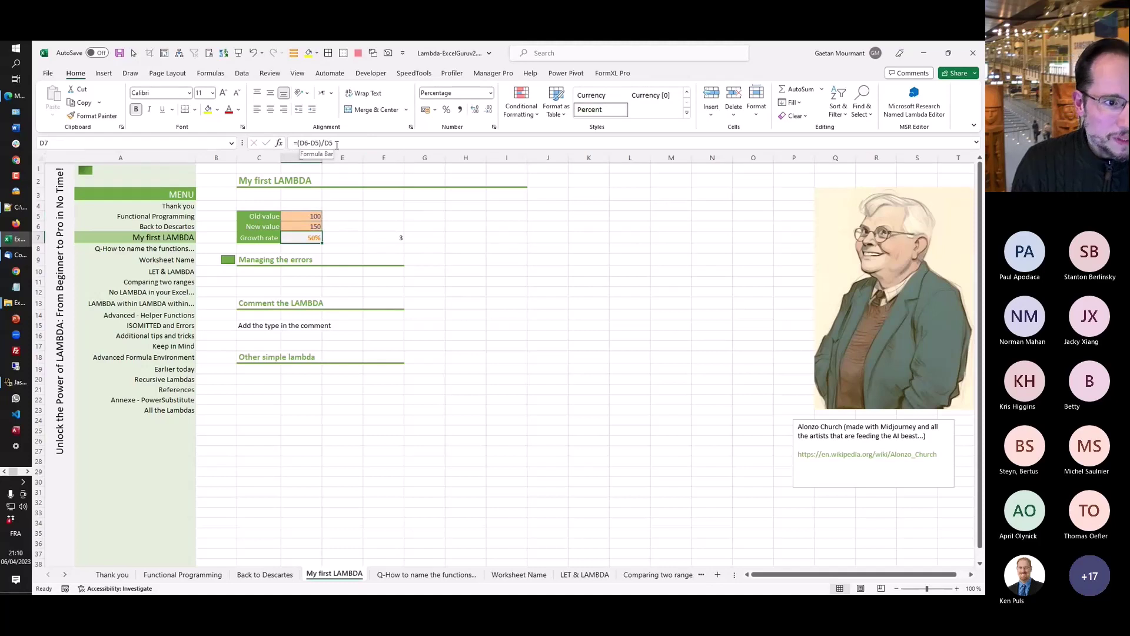
{"action": "left_click", "coordinate": [401, 236]}
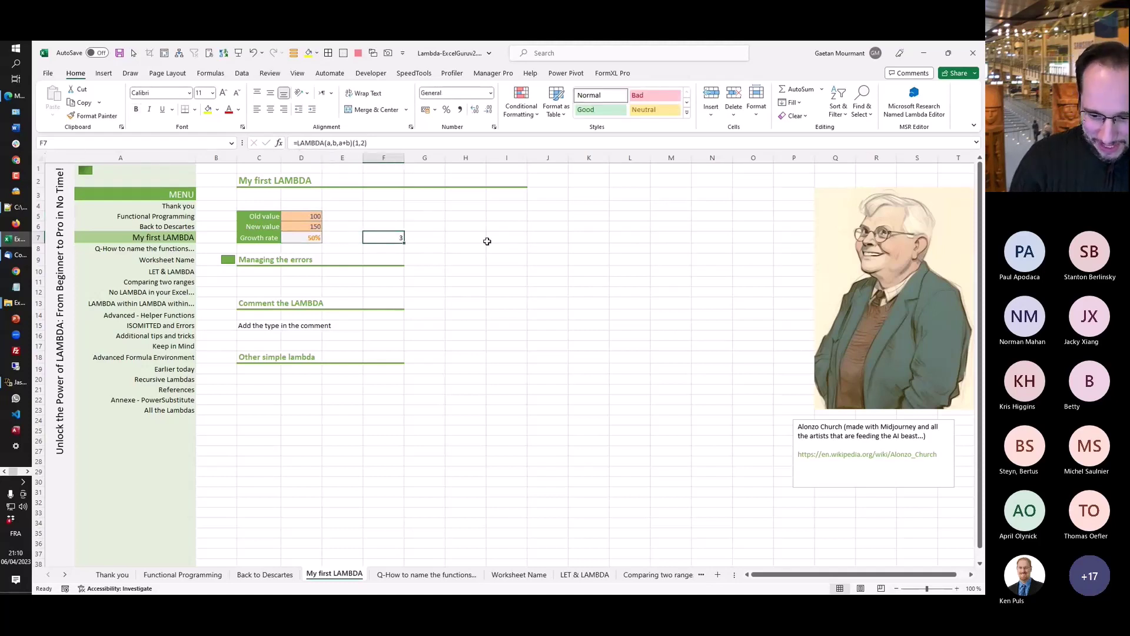
- Start a LAMBDA in F7 with parameters old_value and new_value
{"action": "type", "text": "=LAMBDA("}
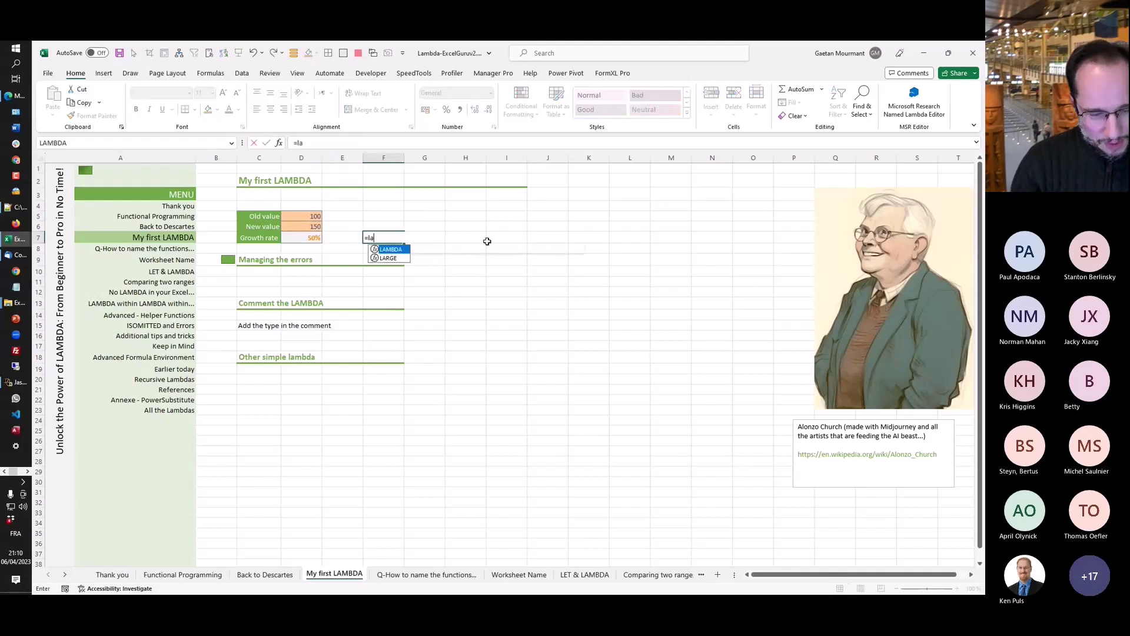
{"action": "type", "text": "o"}
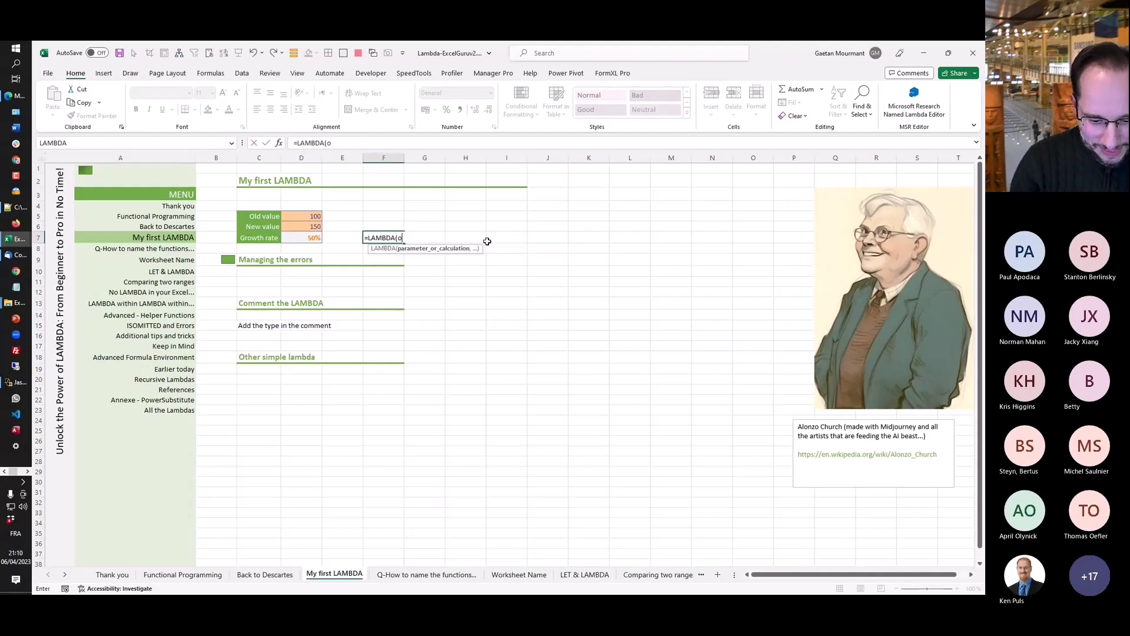
{"action": "type", "text": "ld_value"}
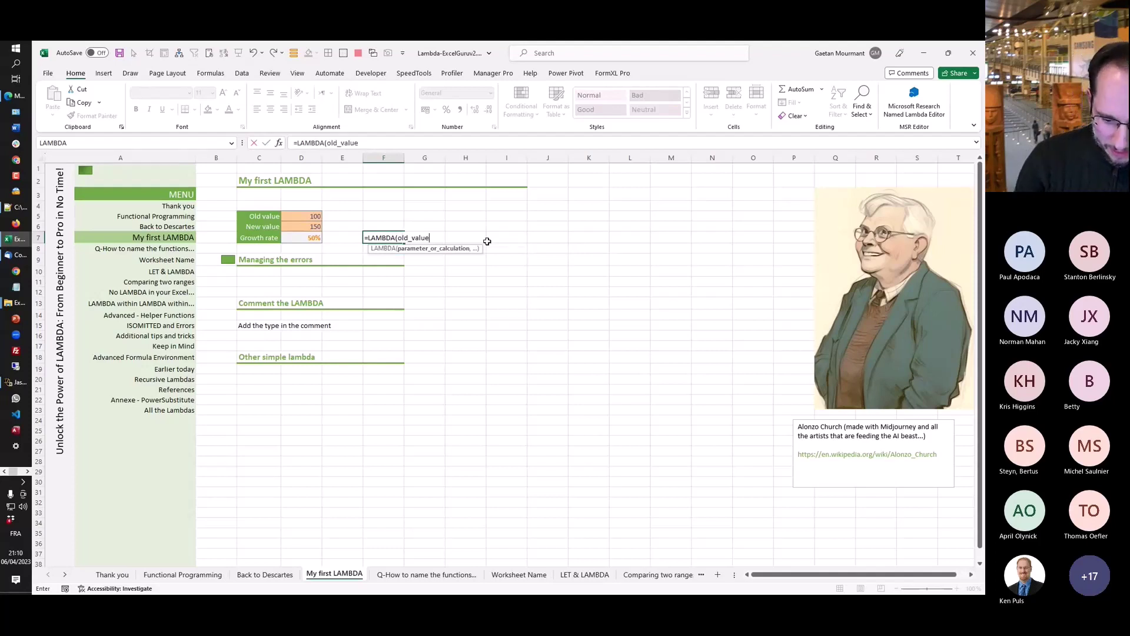
{"action": "type", "text": ","}
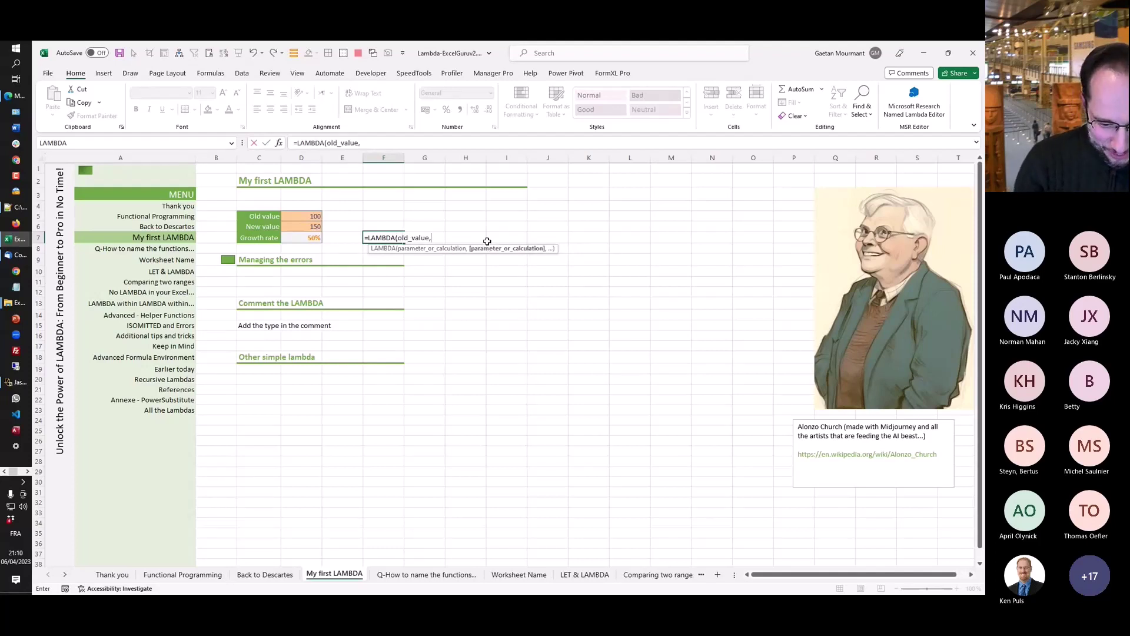
{"action": "type", "text": "new_vlau"}
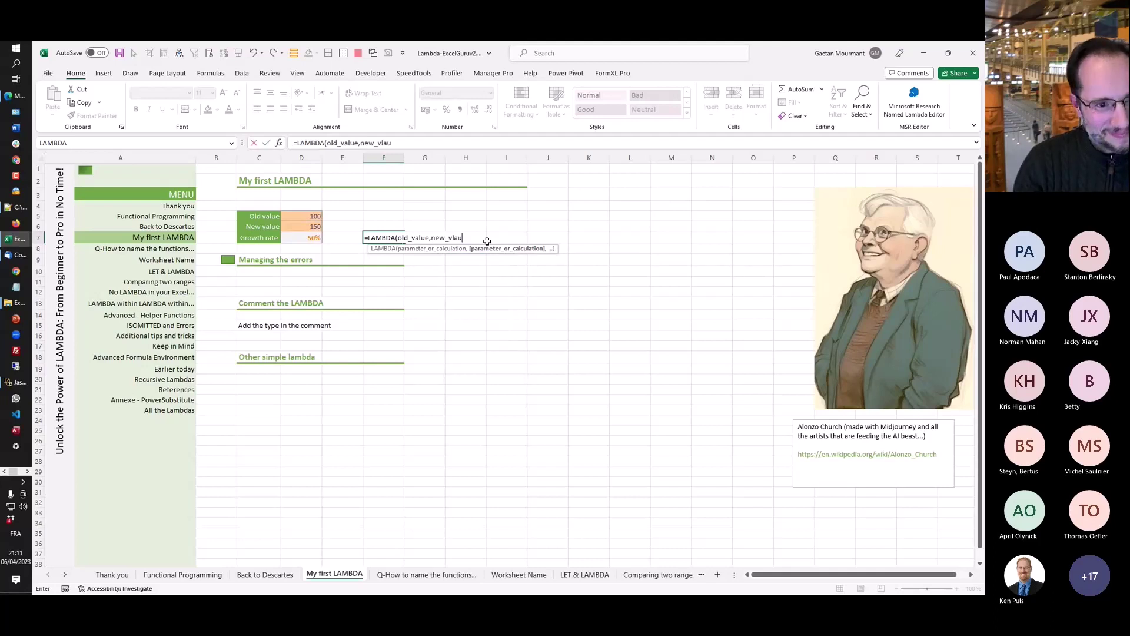
{"action": "type", "text": "e"}
{"action": "key", "text": "BackSpace"}
{"action": "key", "text": "BackSpace"}
{"action": "key", "text": "BackSpace"}
{"action": "key", "text": "BackSpace"}
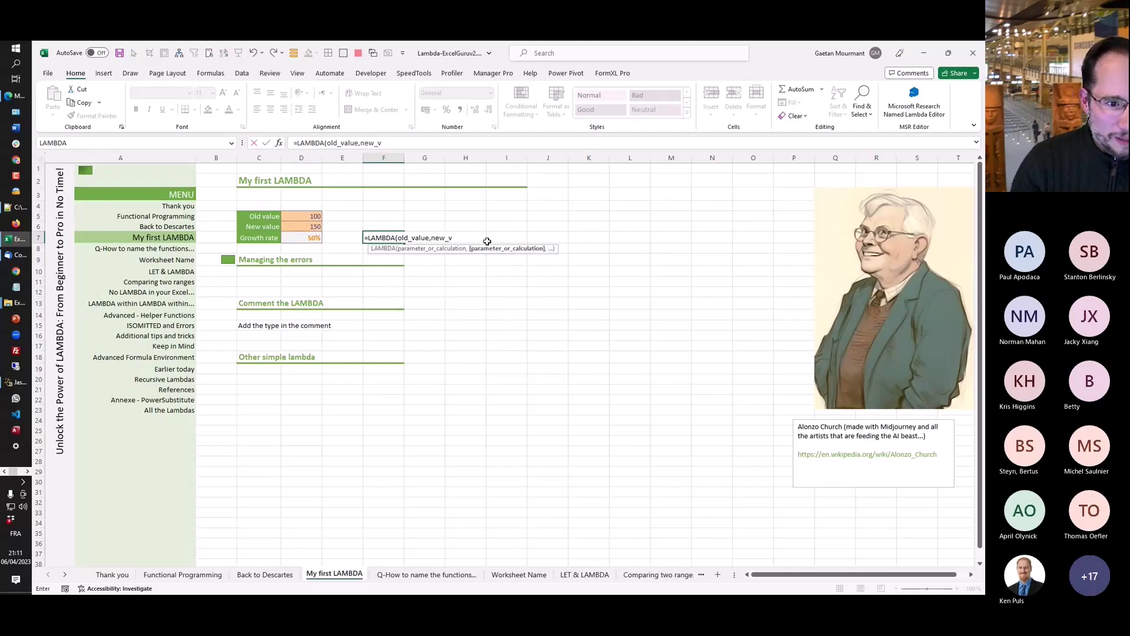
{"action": "type", "text": "alue"}
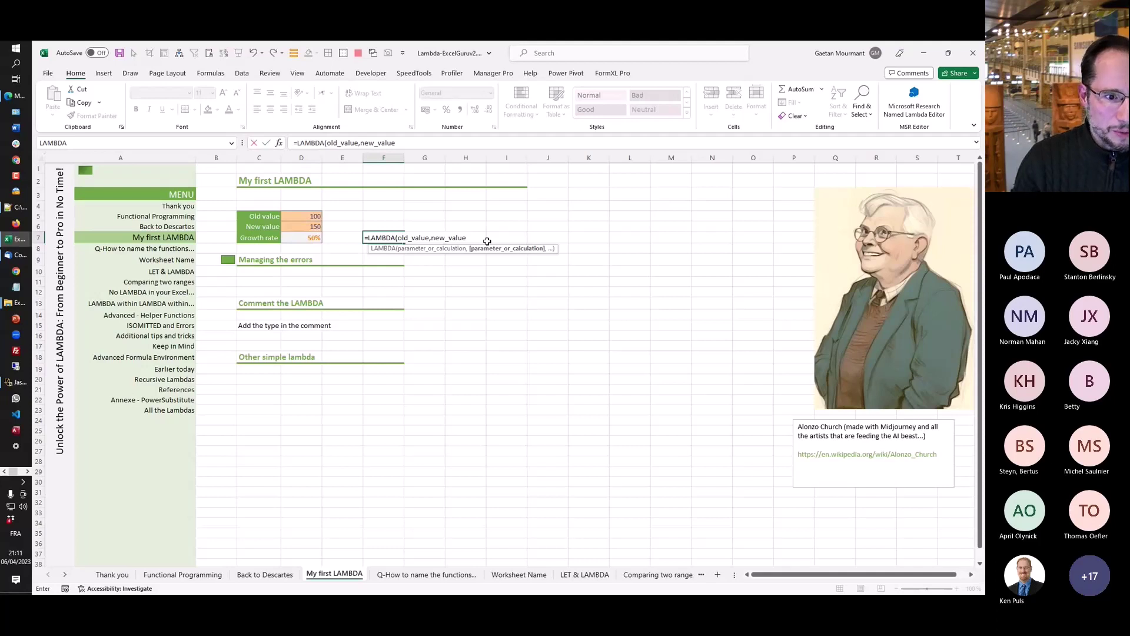
{"action": "left_click", "coordinate": [434, 238]}
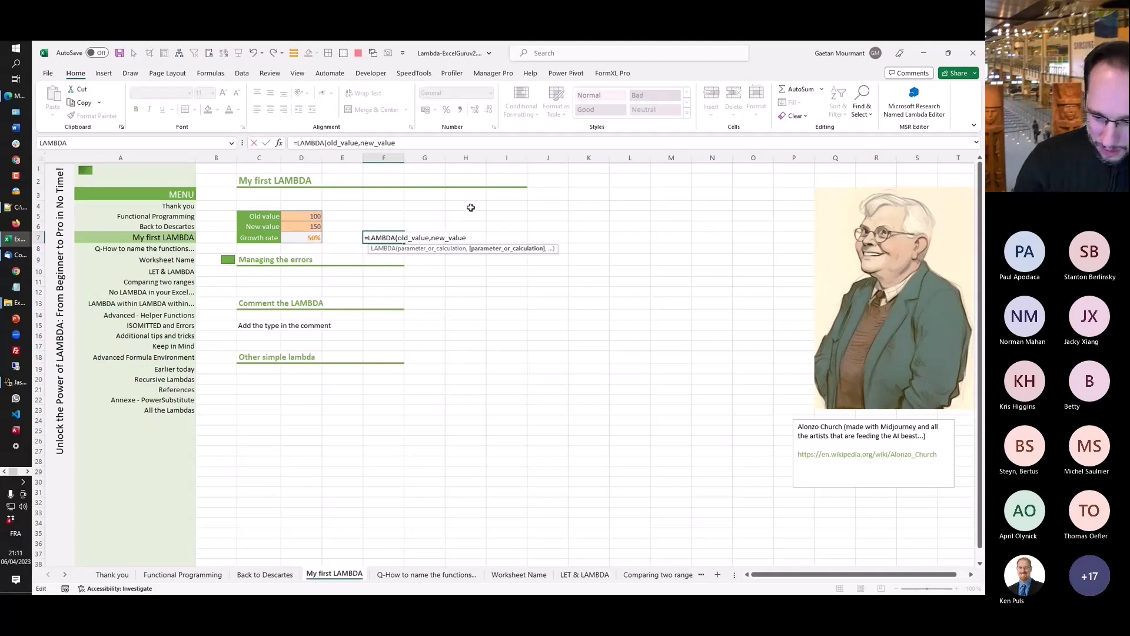
{"action": "key", "text": "BackSpace"}
{"action": "key", "text": "BackSpace"}
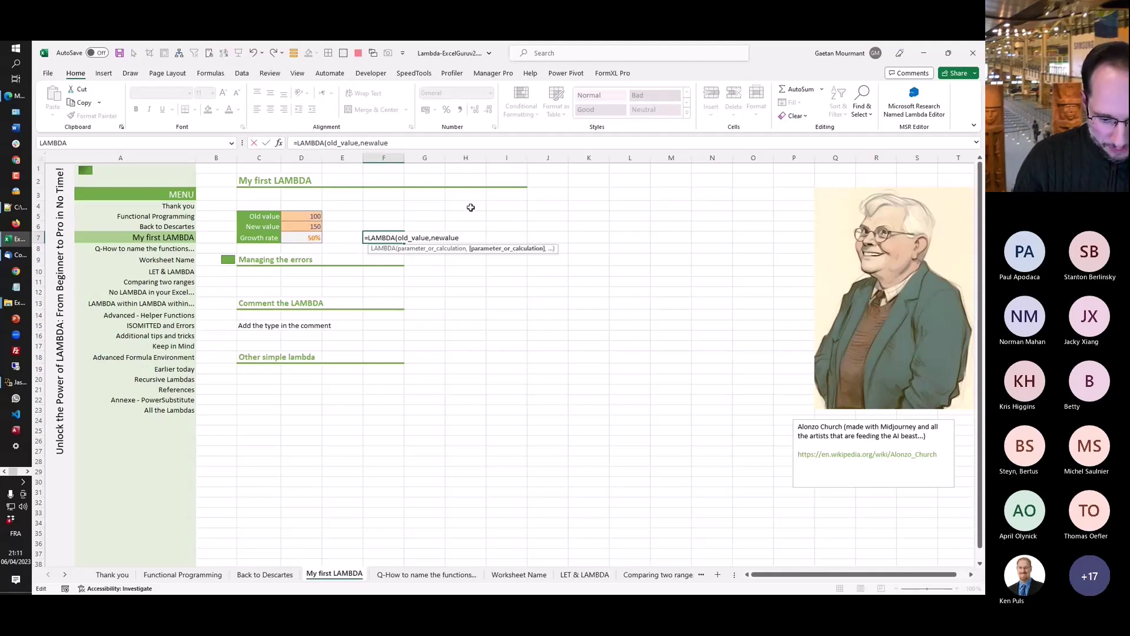
{"action": "type", "text": "V"}
{"action": "key", "text": "BackSpace"}
{"action": "type", "text": "_value"}
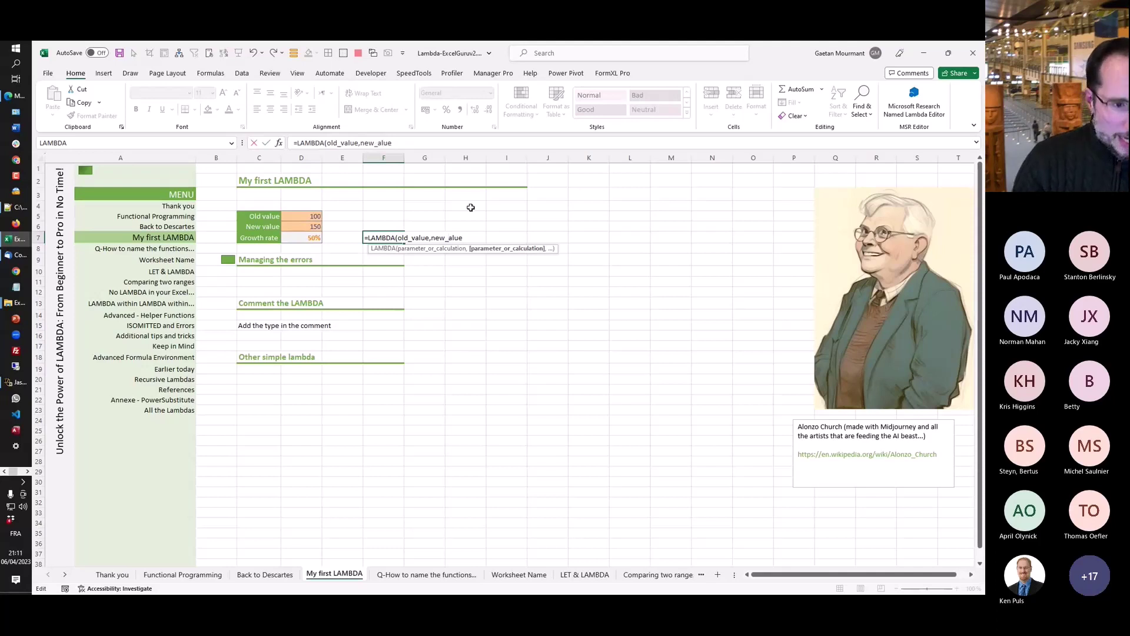
{"action": "type", "text": ","}
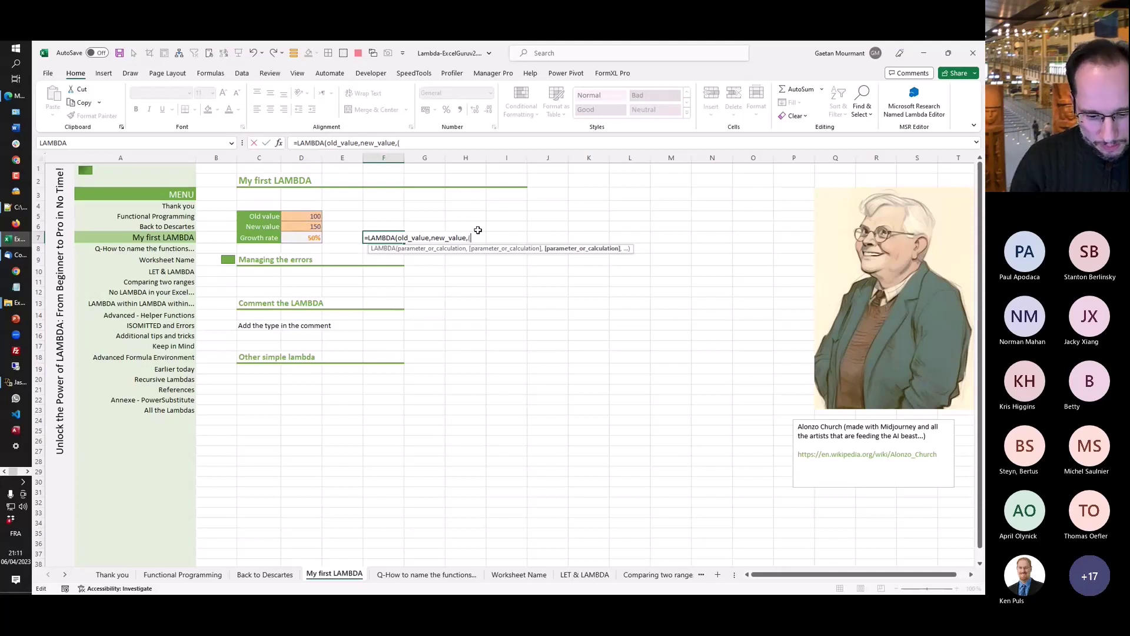
- Add the body (old_value-new_value)/old_value and call the LAMBDA with D5 and D6
{"action": "type", "text": "(old"}
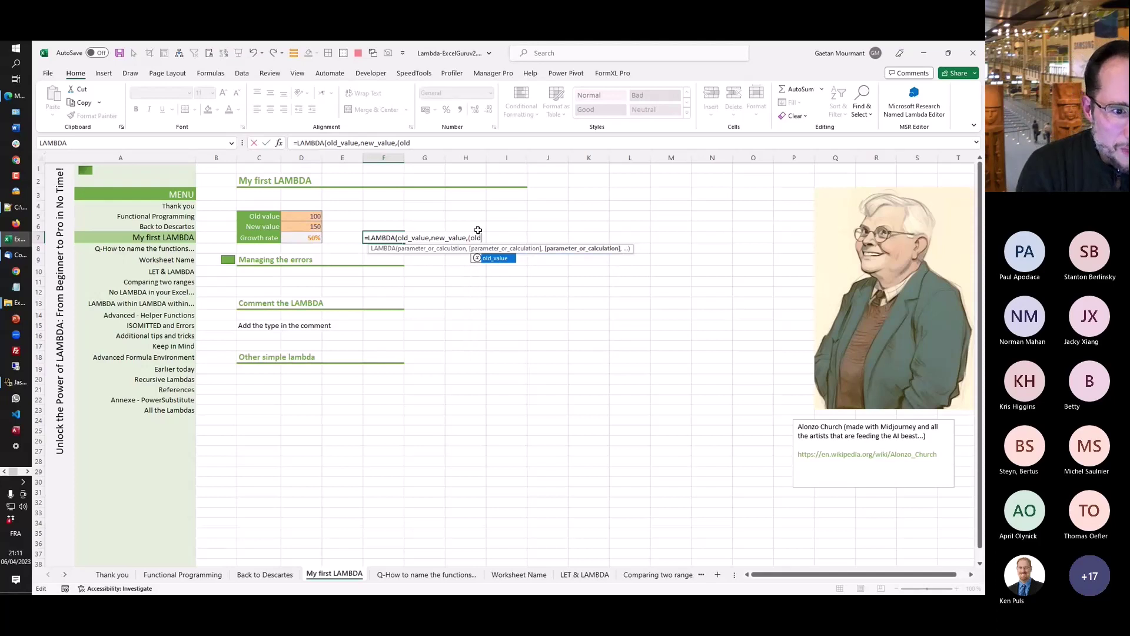
{"action": "double_click", "coordinate": [498, 259]}
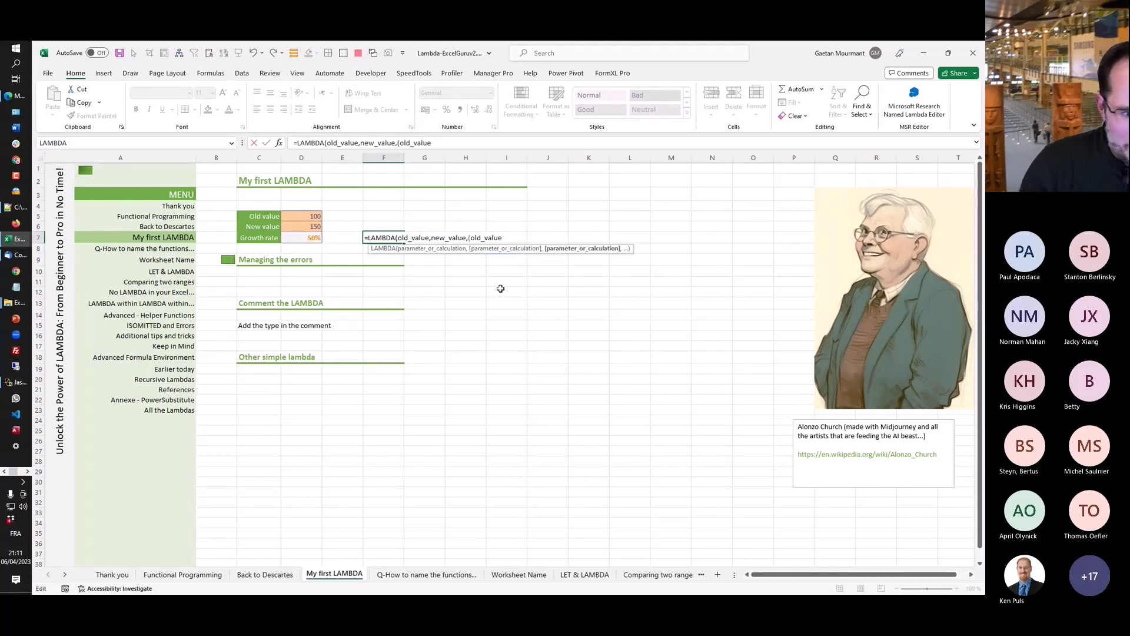
{"action": "type", "text": "-ne"}
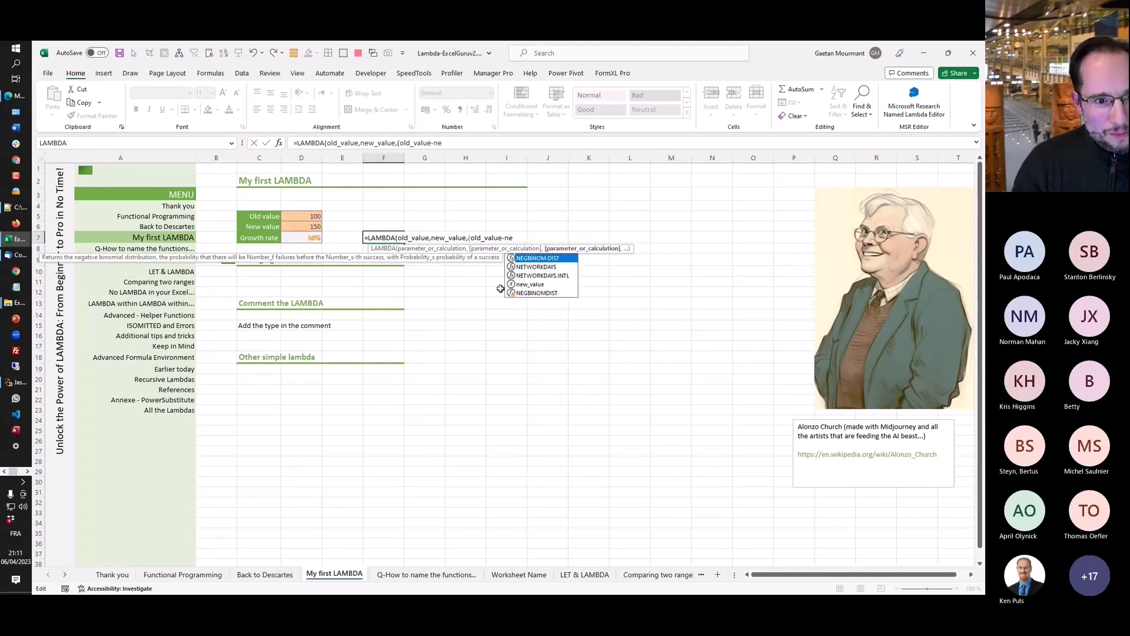
{"action": "key", "text": "Down"}
{"action": "key", "text": "Down"}
{"action": "key", "text": "Down"}
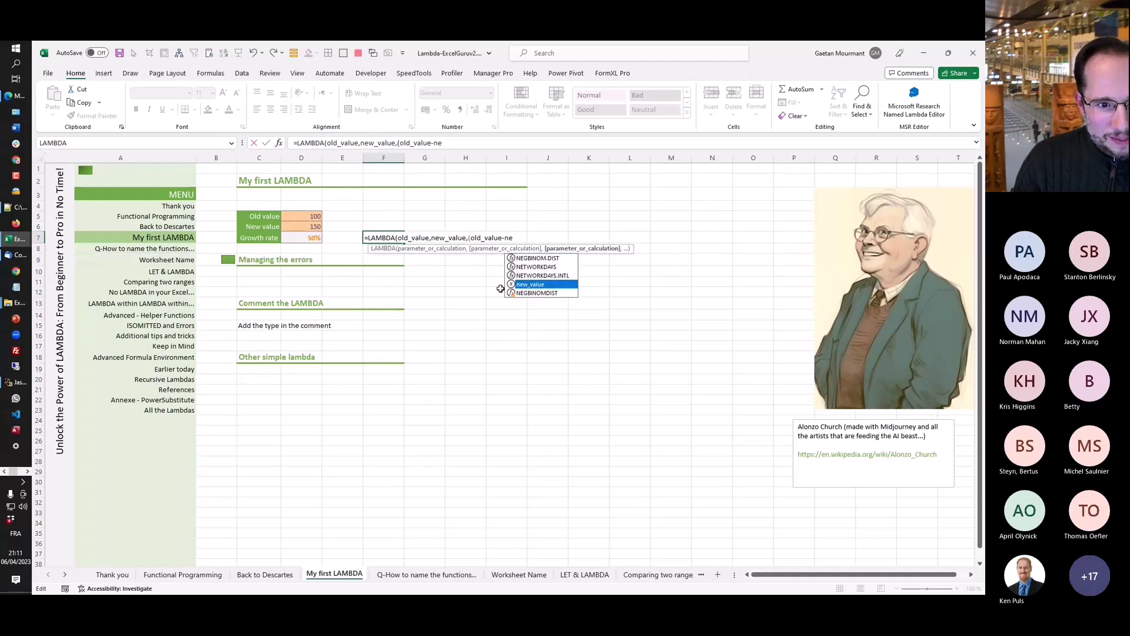
{"action": "key", "text": "Tab"}
{"action": "type", "text": ")/"}
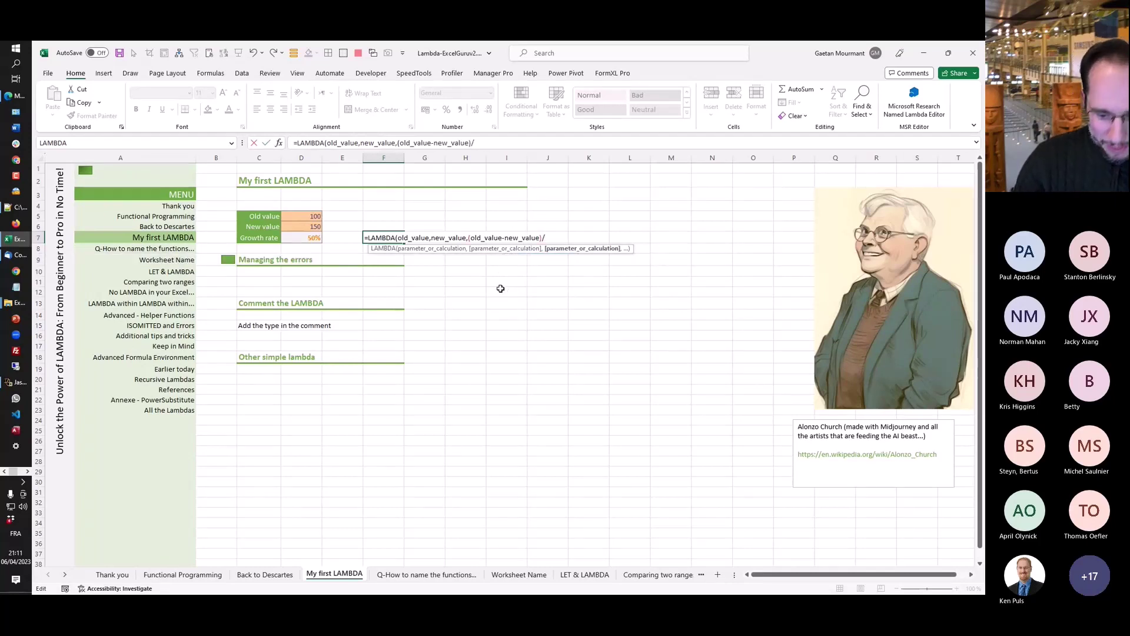
{"action": "type", "text": "old_value"}
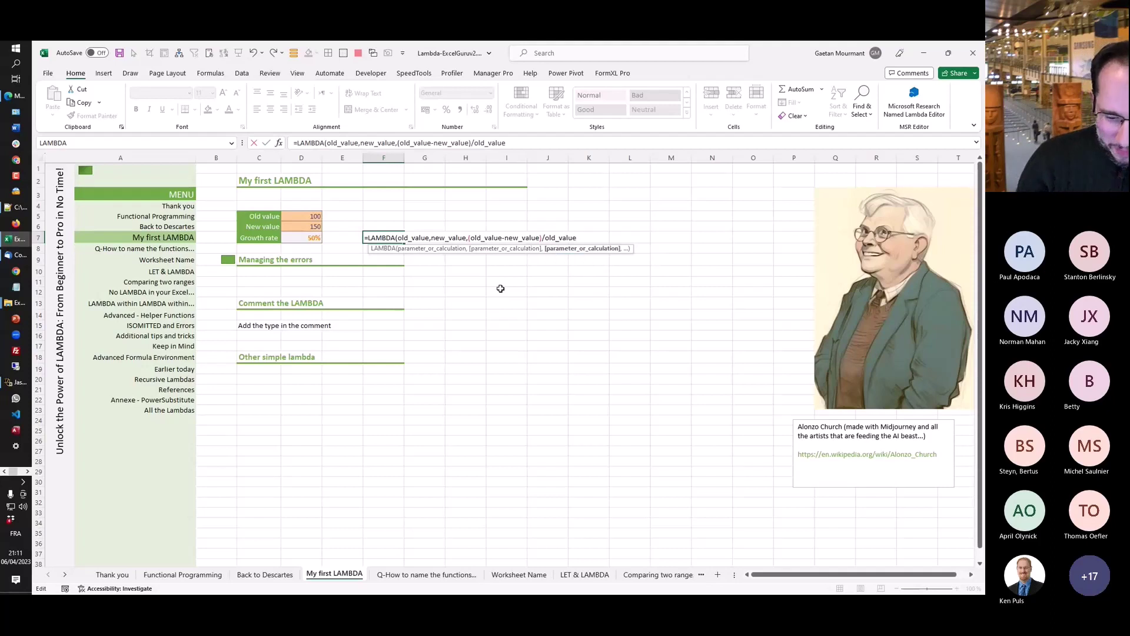
{"action": "type", "text": ")"}
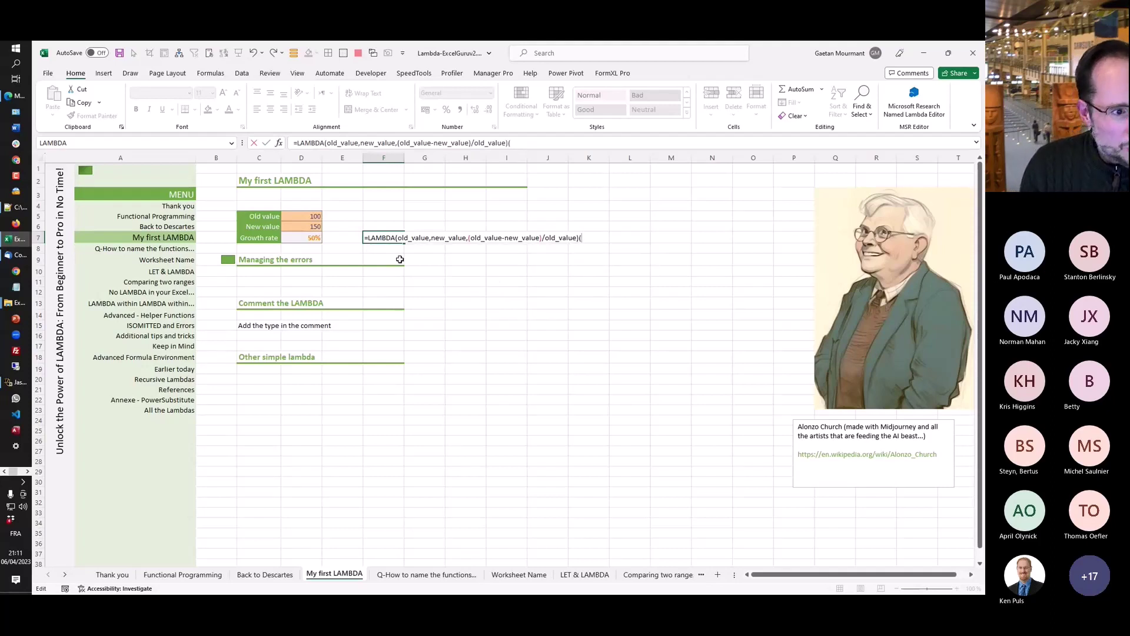
{"action": "type", "text": "("}
{"action": "left_click", "coordinate": [296, 217]}
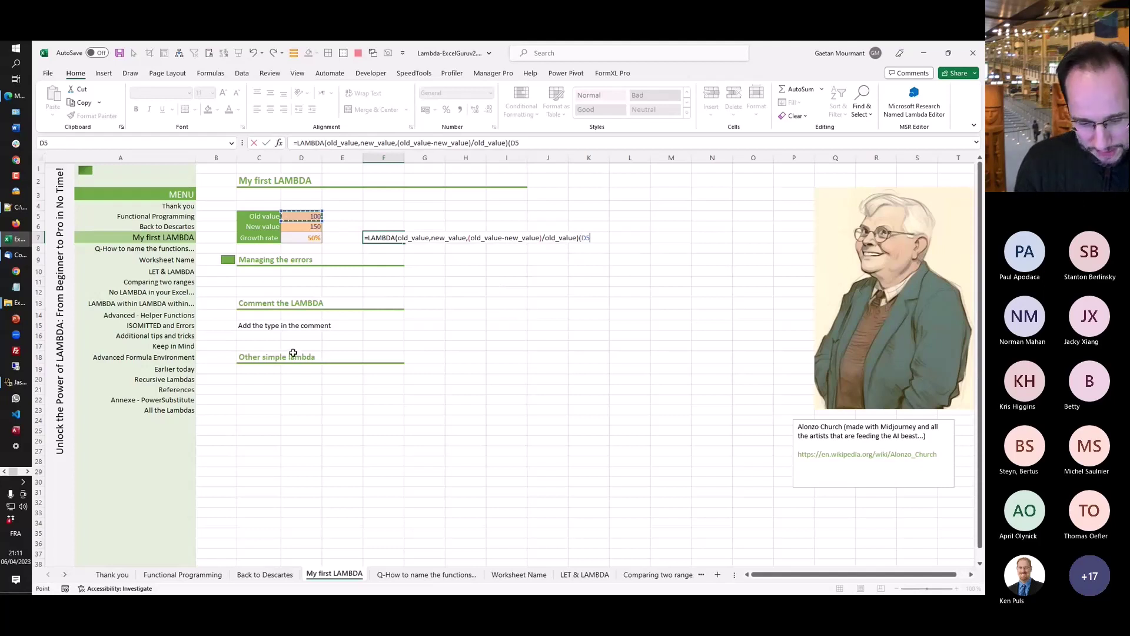
{"action": "type", "text": ","}
{"action": "left_click", "coordinate": [308, 227]}
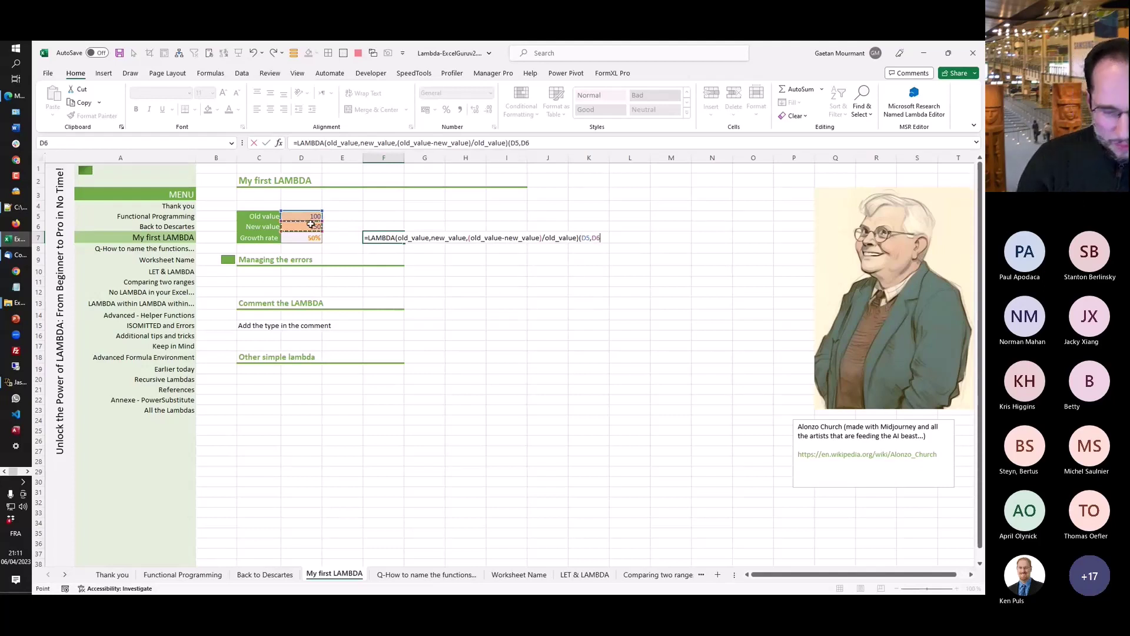
{"action": "type", "text": ")"}
{"action": "key", "text": "Return"}
{"action": "key", "text": "Up"}
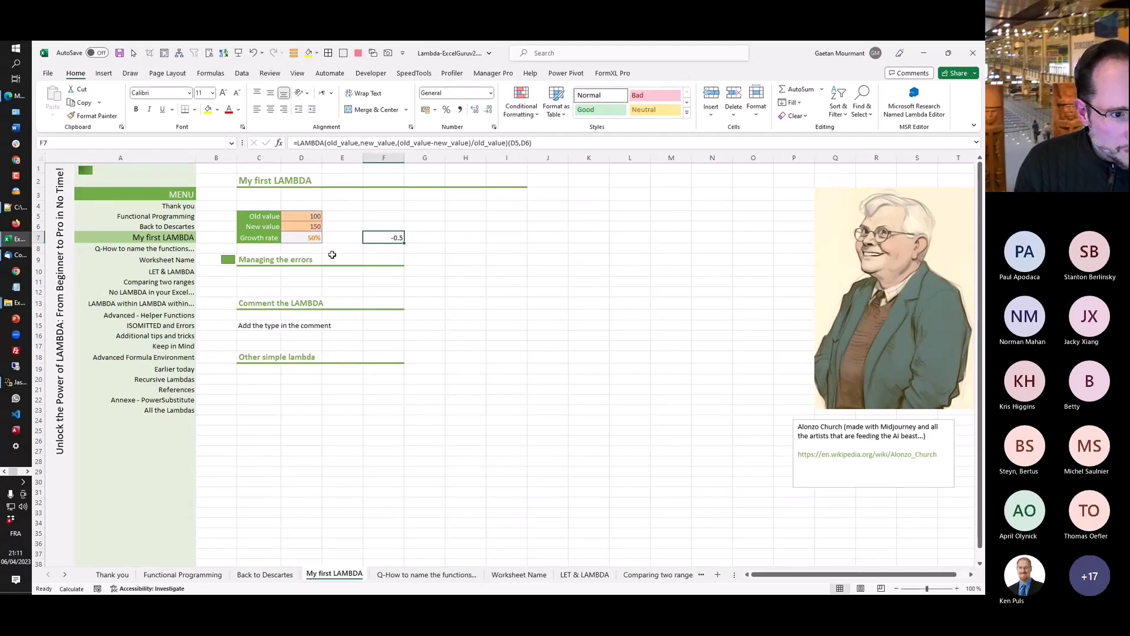
- Check D7's formula, correct F7 to (new_value-old_value)/old_value, and format it as a percentage
{"action": "left_click", "coordinate": [316, 237]}
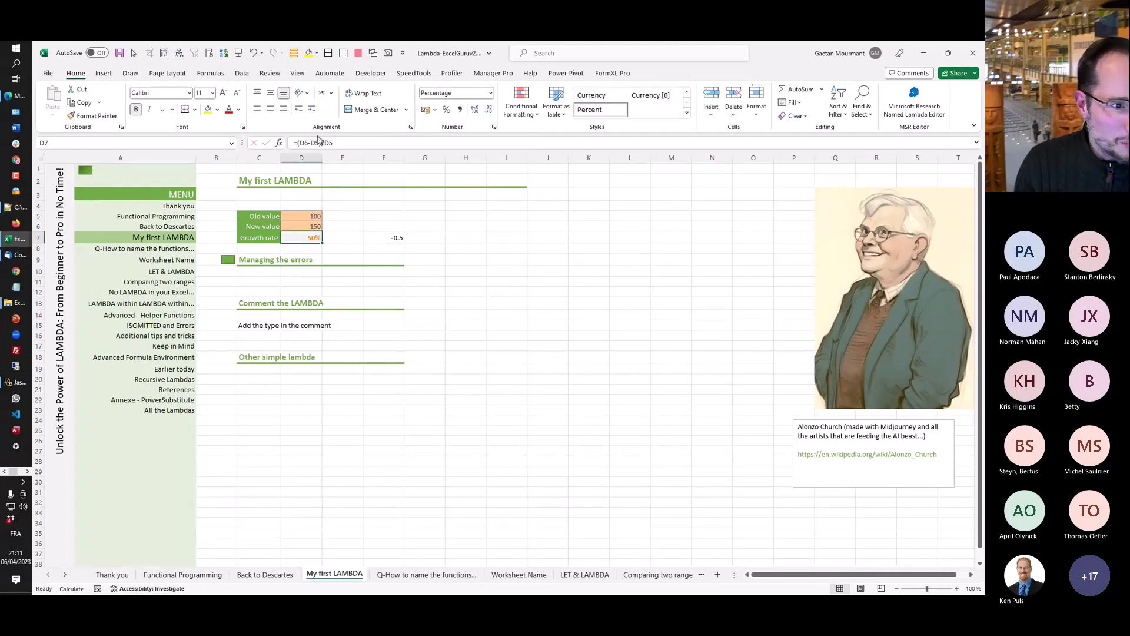
{"action": "key", "text": "F2"}
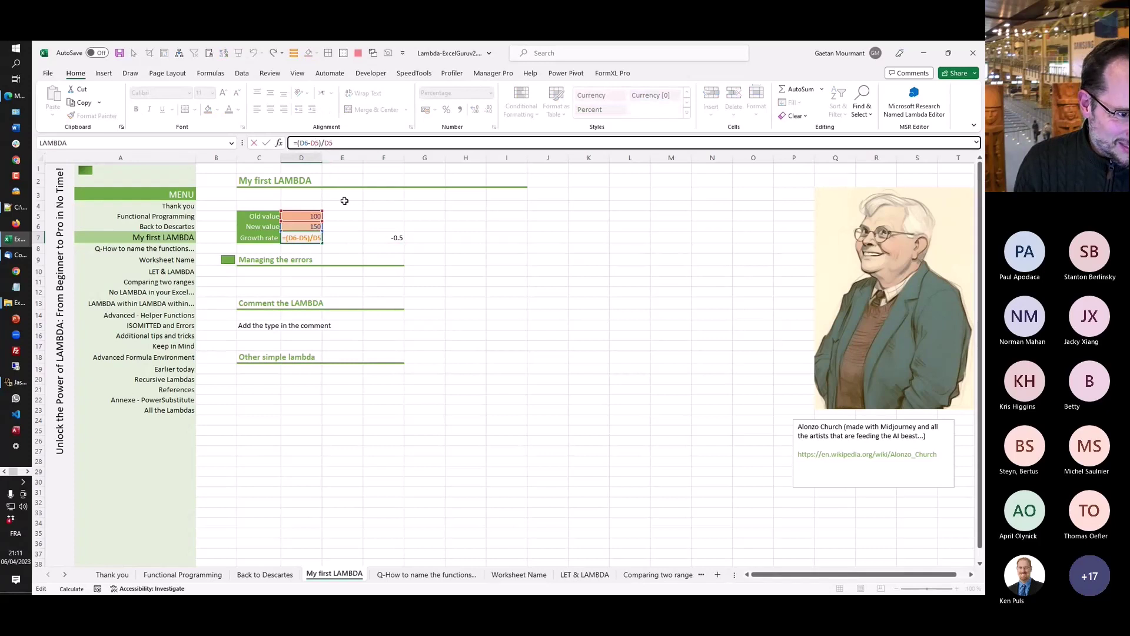
{"action": "key", "text": "Escape"}
{"action": "left_click", "coordinate": [383, 237]}
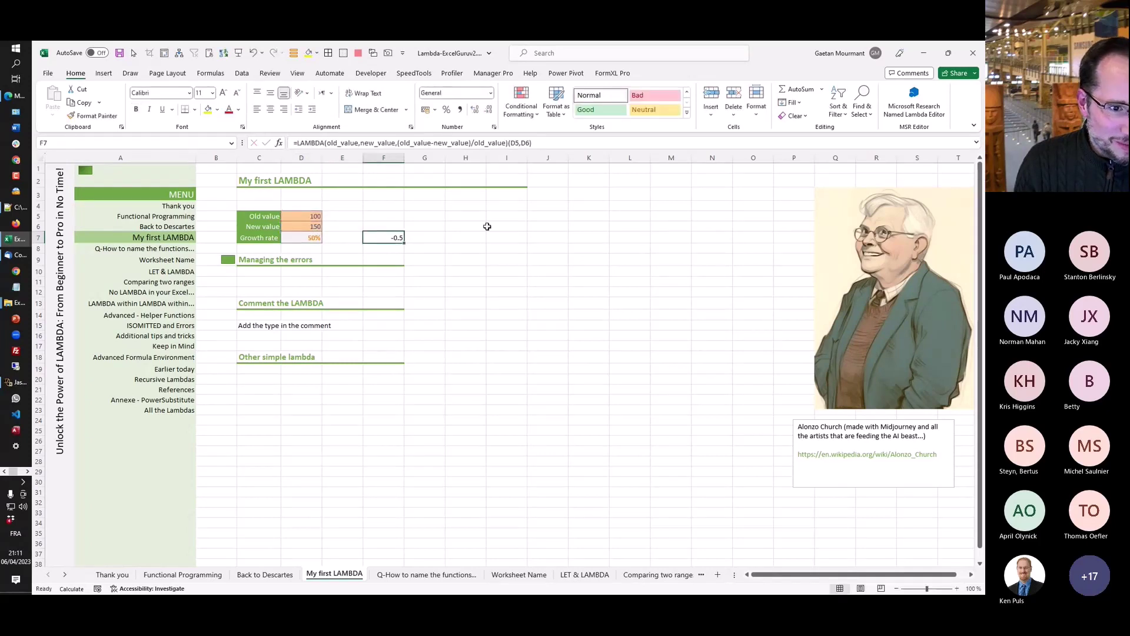
{"action": "left_click", "coordinate": [470, 143]}
{"action": "key", "text": "Delete"}
{"action": "key", "text": "Delete"}
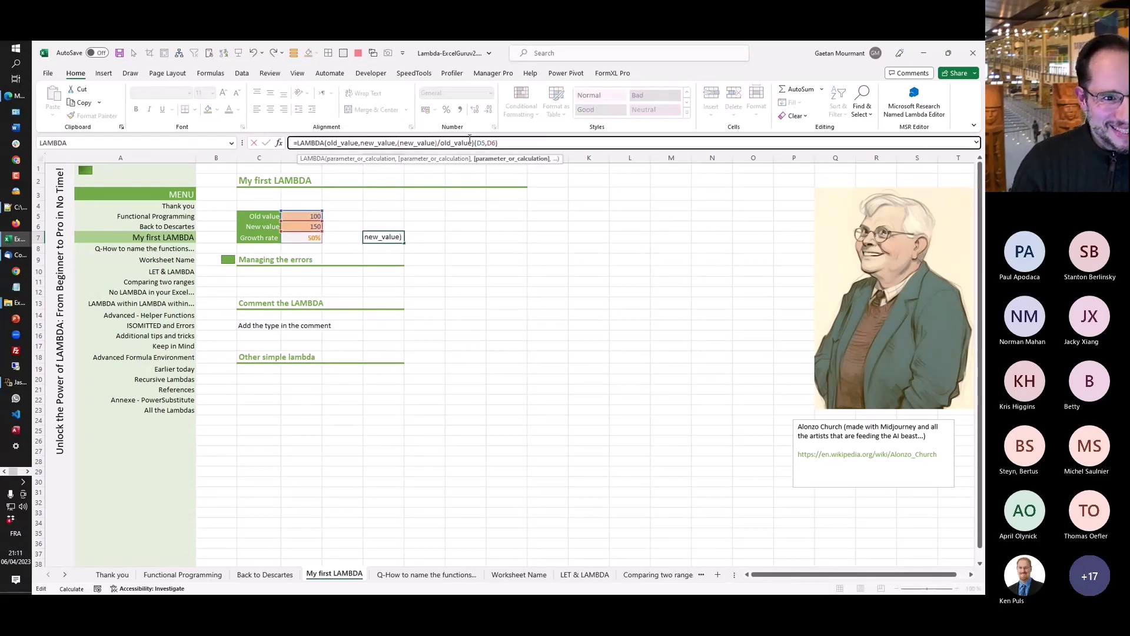
{"action": "key", "text": "Right"}
{"action": "key", "text": "Right"}
{"action": "key", "text": "Right"}
{"action": "key", "text": "Right"}
{"action": "key", "text": "Right"}
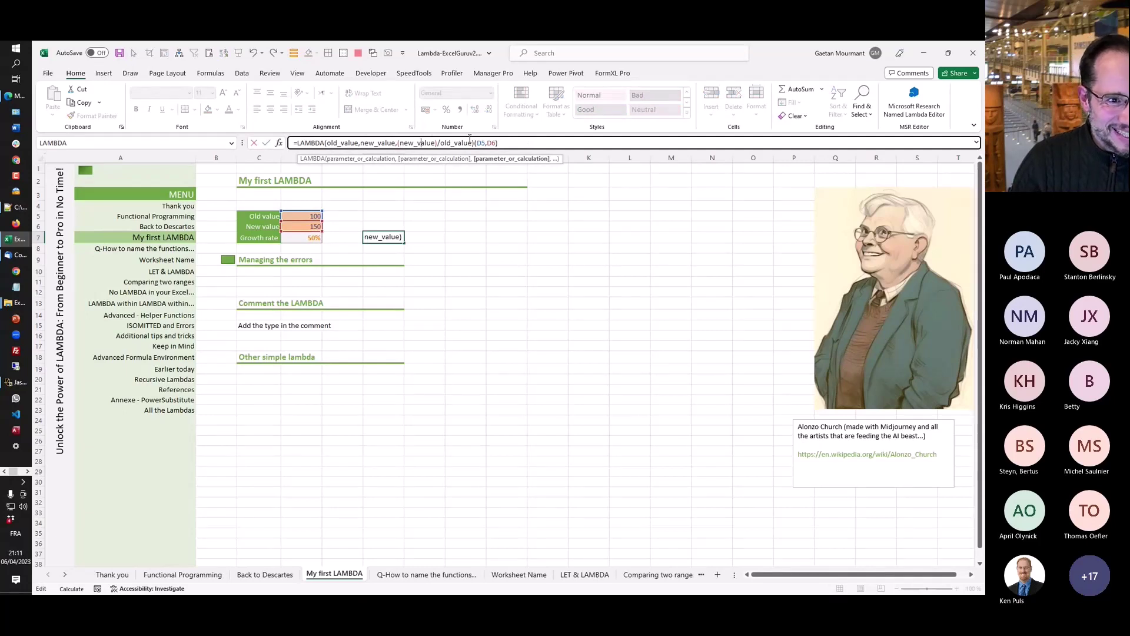
{"action": "type", "text": "-o"}
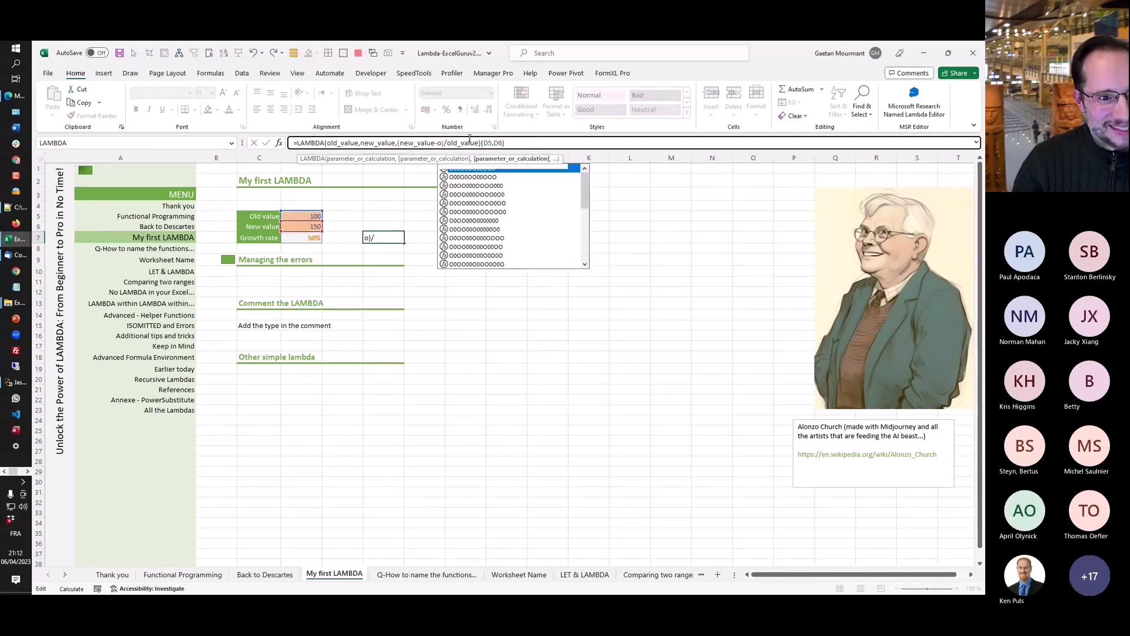
{"action": "type", "text": "ld_value"}
{"action": "key", "text": "Return"}
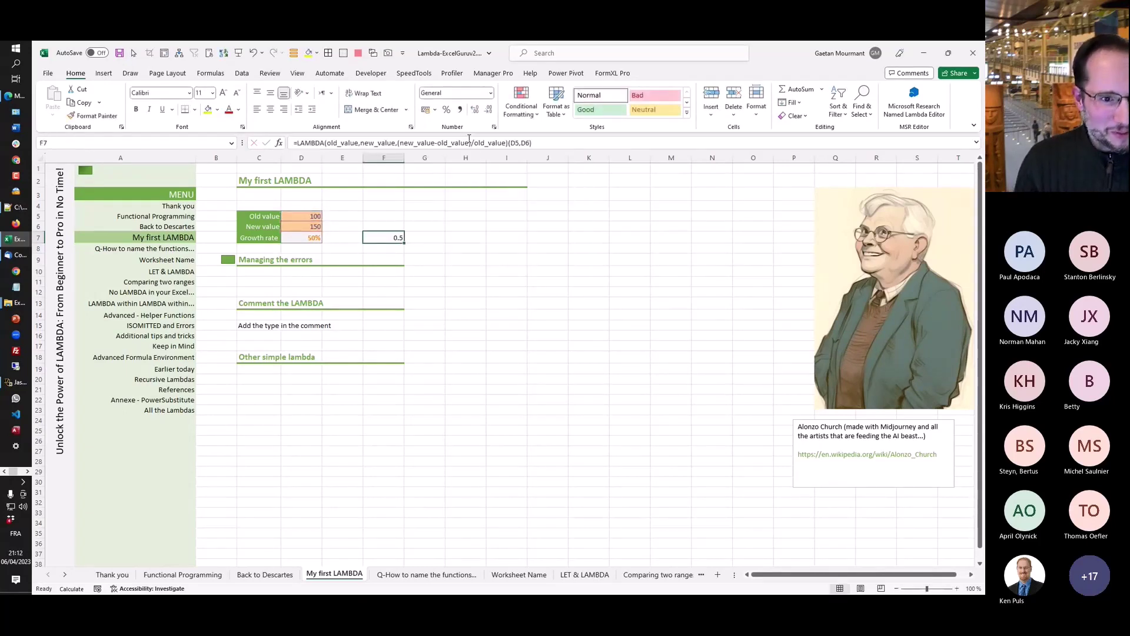
{"action": "key", "text": "ctrl+shift+5"}
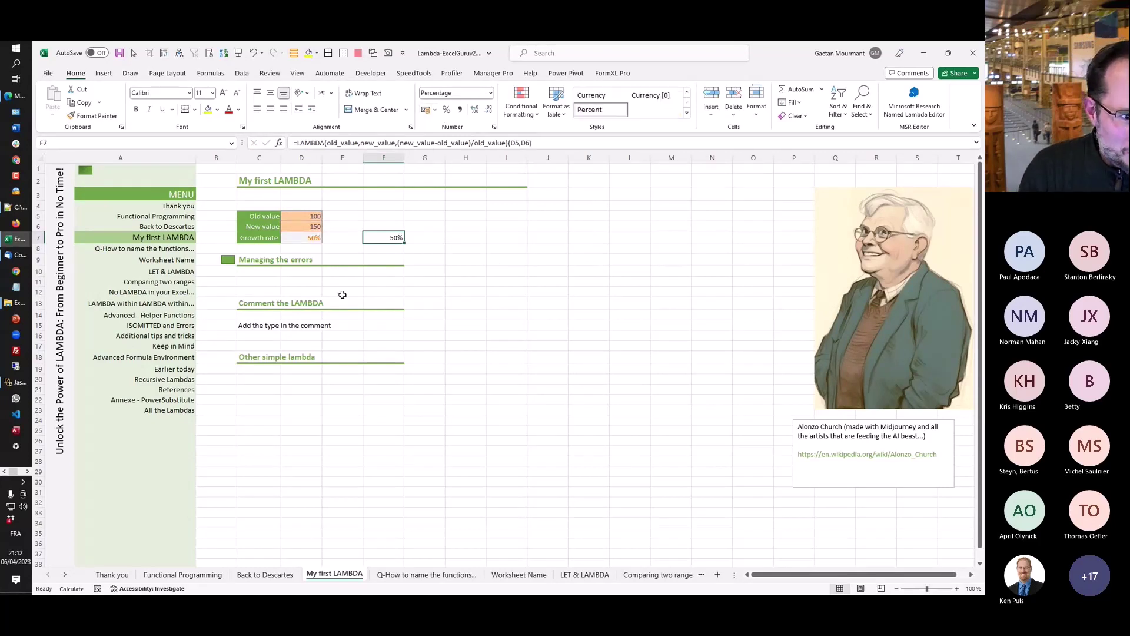
{"action": "double_click", "coordinate": [375, 238]}
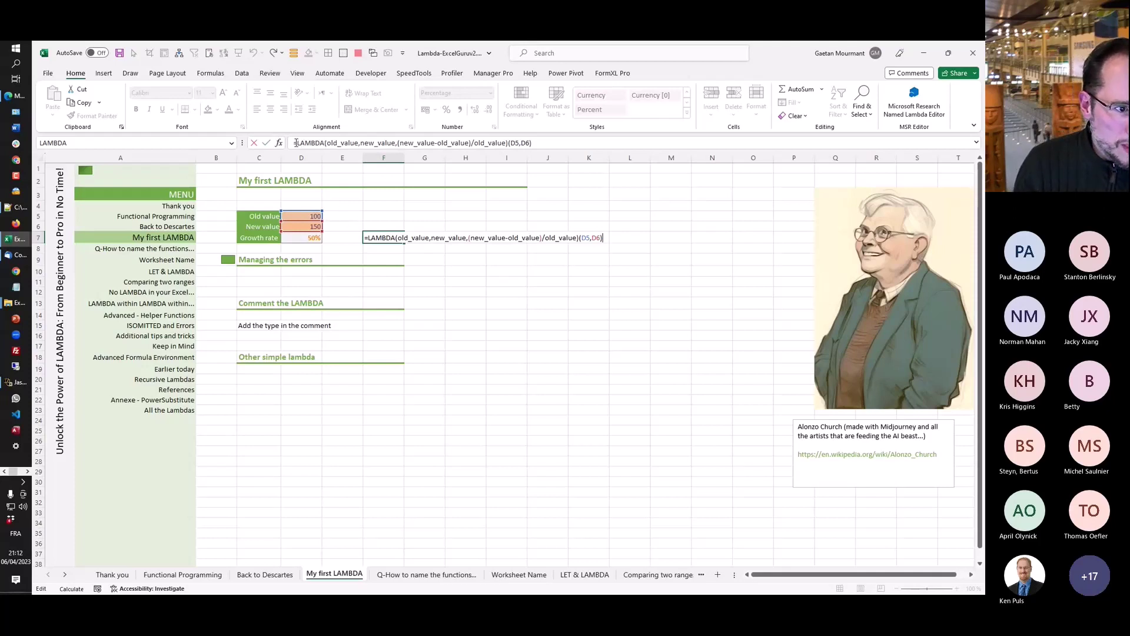
{"action": "left_click_drag", "start_coordinate": [296, 142], "coordinate": [510, 143]}
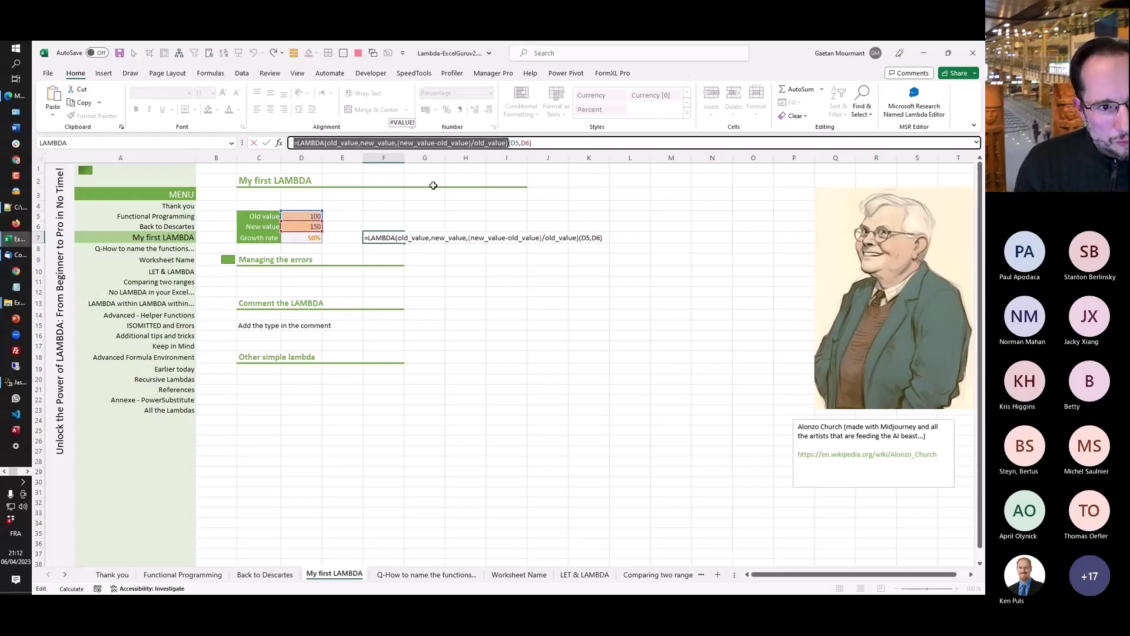
{"action": "key", "text": "Escape"}
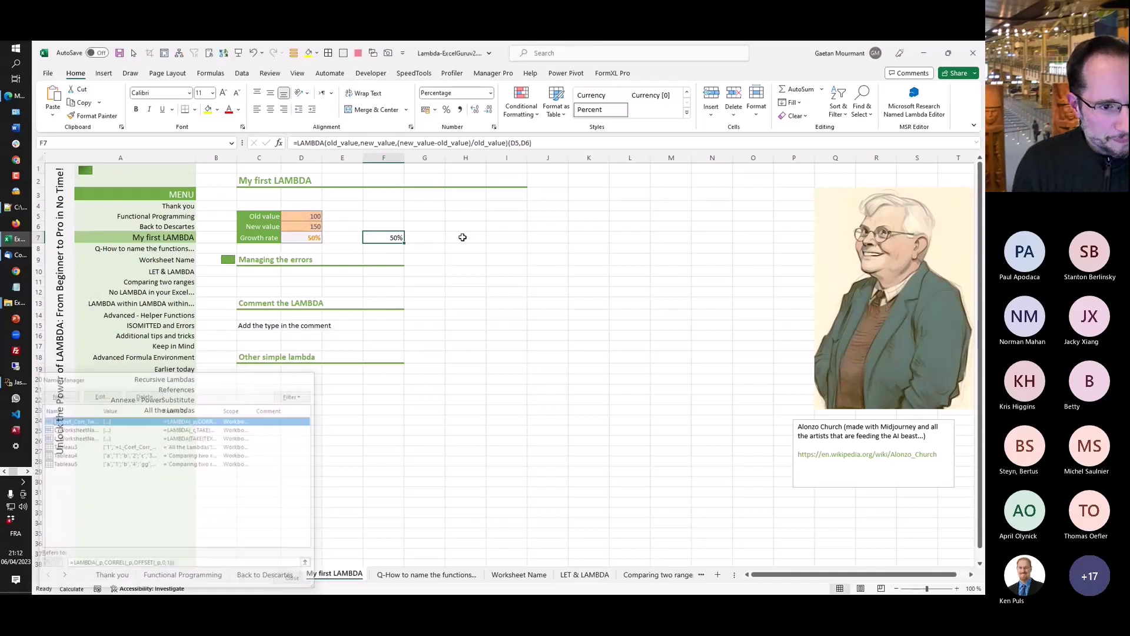
- Type the reminder CTRL+F3 into cell J7
{"action": "left_click", "coordinate": [546, 238]}
{"action": "type", "text": "CTRL+F3"}
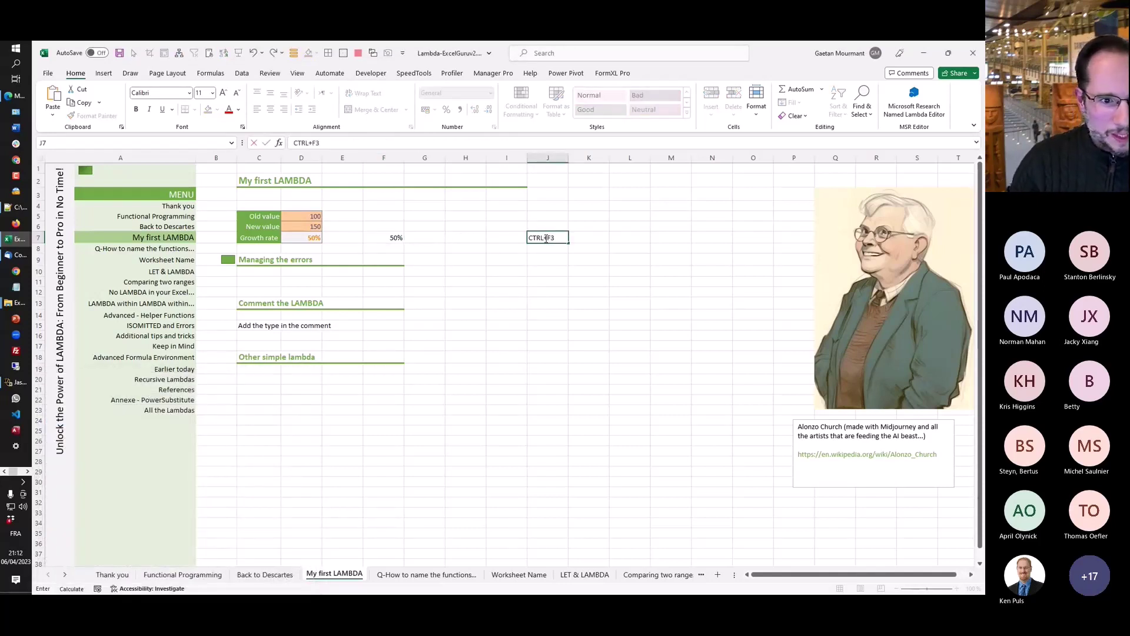
{"action": "key", "text": "Return"}
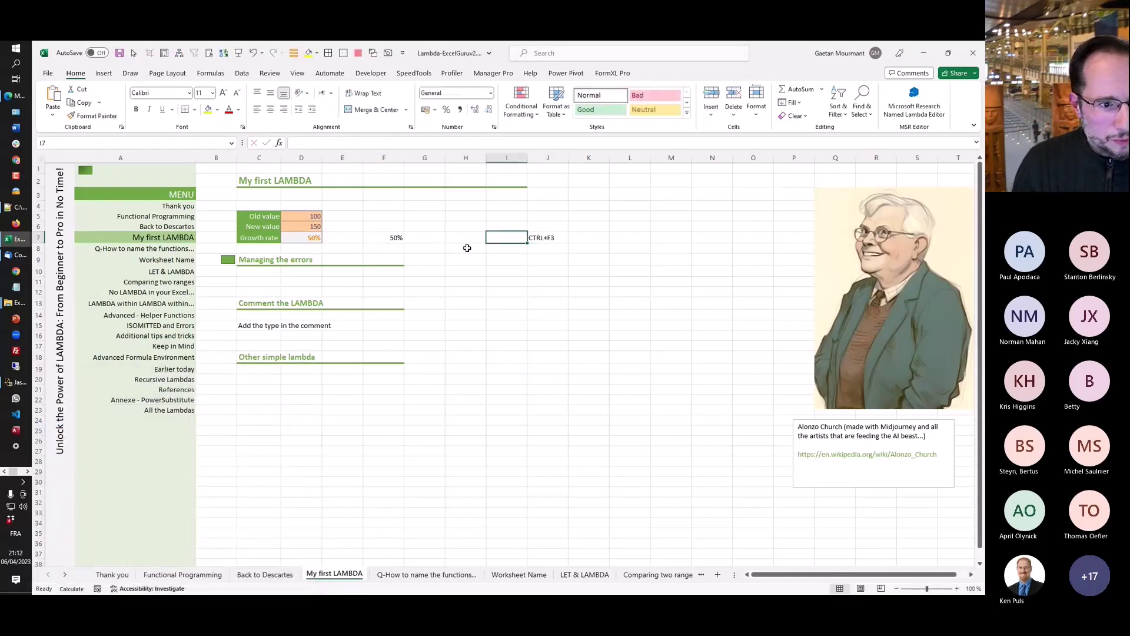
- With F7 selected, open Name Manager and begin a new workbook-scoped name
{"action": "left_click", "coordinate": [394, 238]}
{"action": "key", "text": "ctrl+f"}
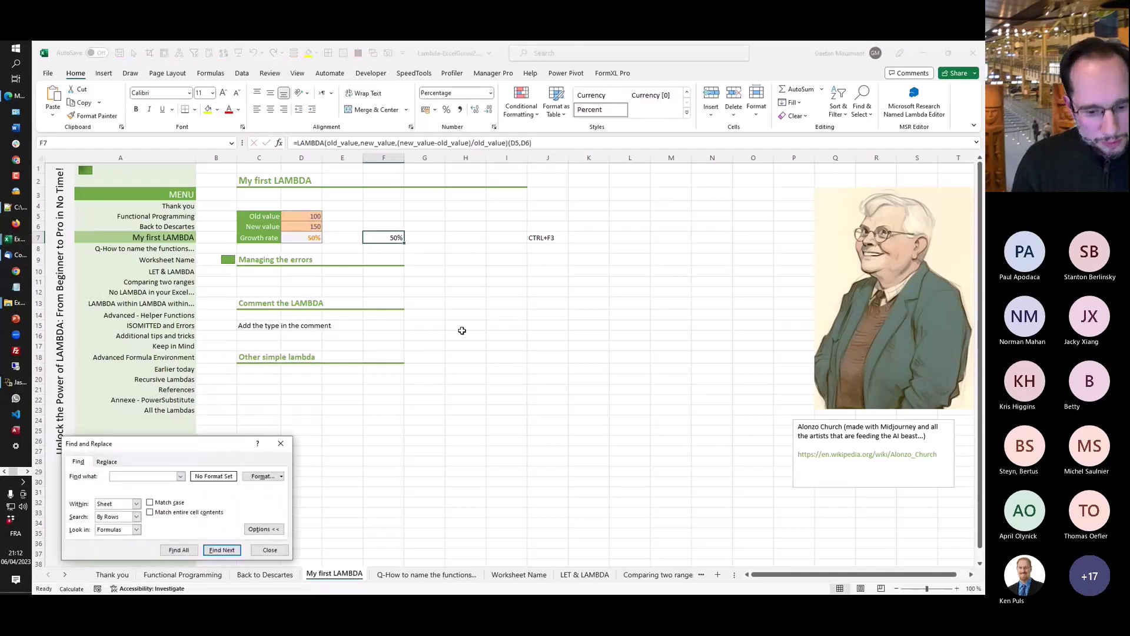
{"action": "key", "text": "Escape"}
{"action": "key", "text": "ctrl+F3"}
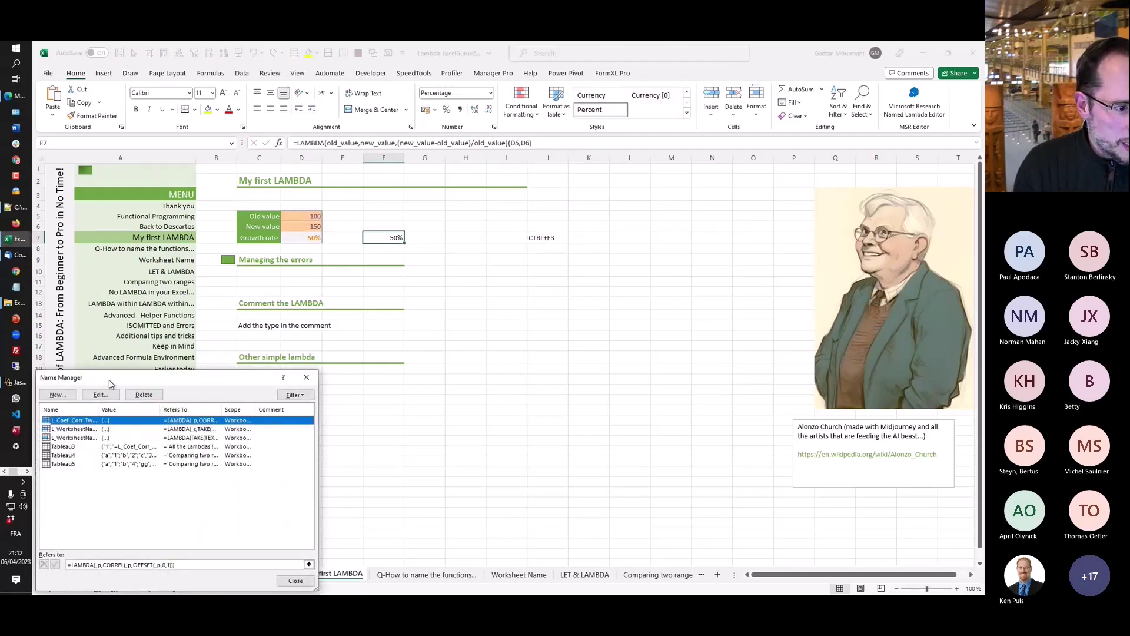
{"action": "left_click_drag", "start_coordinate": [109, 380], "coordinate": [410, 284]}
{"action": "left_click", "coordinate": [375, 304]}
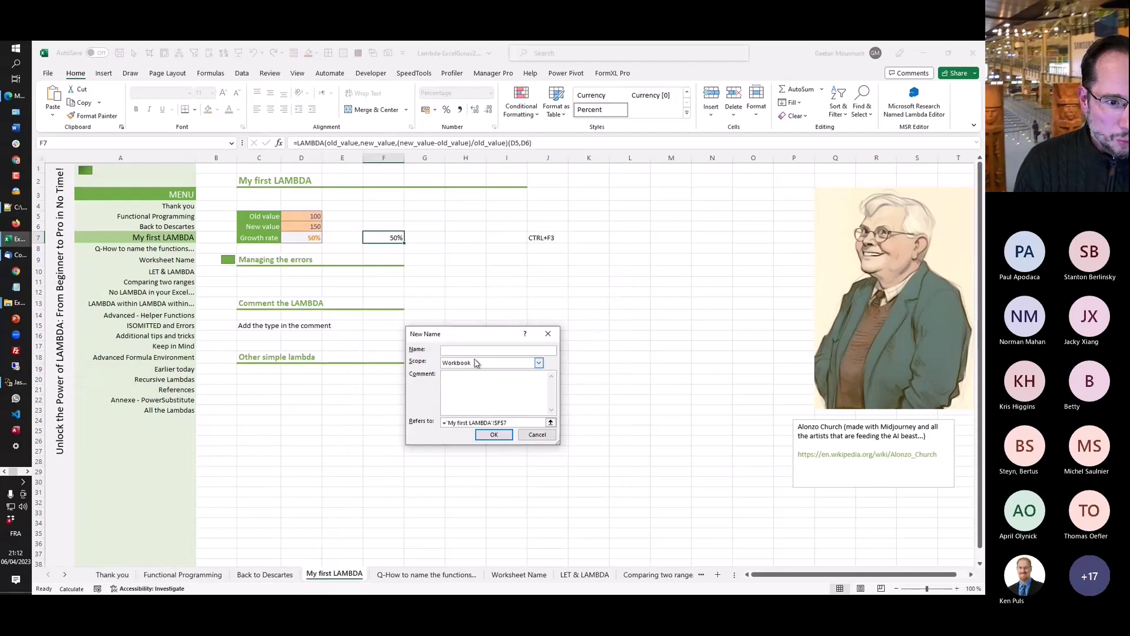
- Type the new name and correct it to L_GROWTH.RATE
{"action": "type", "text": "Grow"}
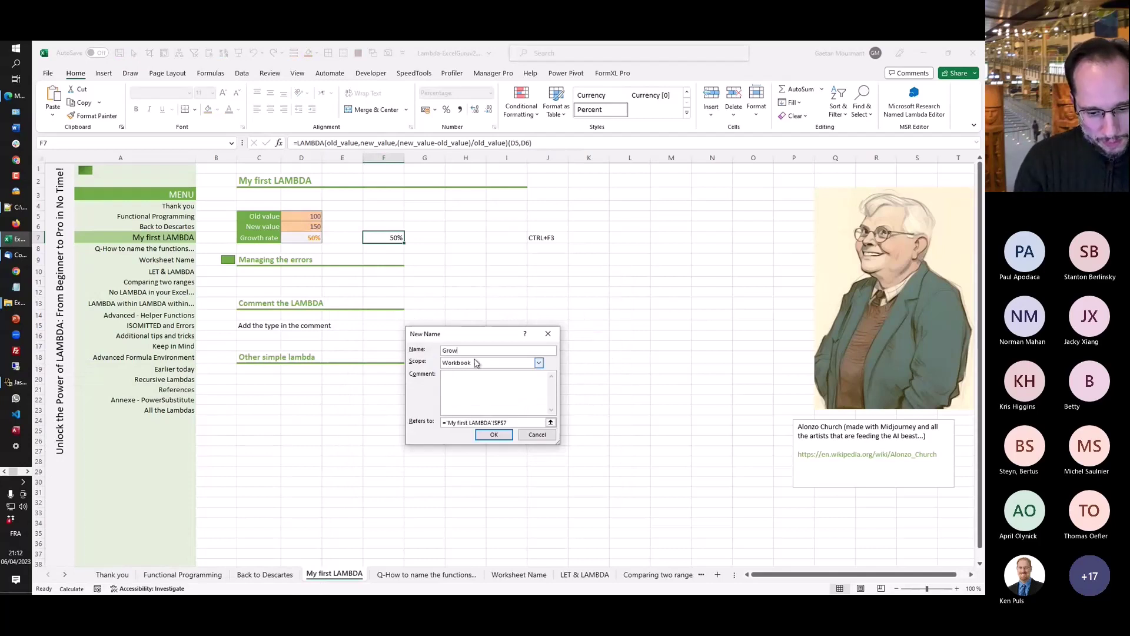
{"action": "type", "text": "th_R"}
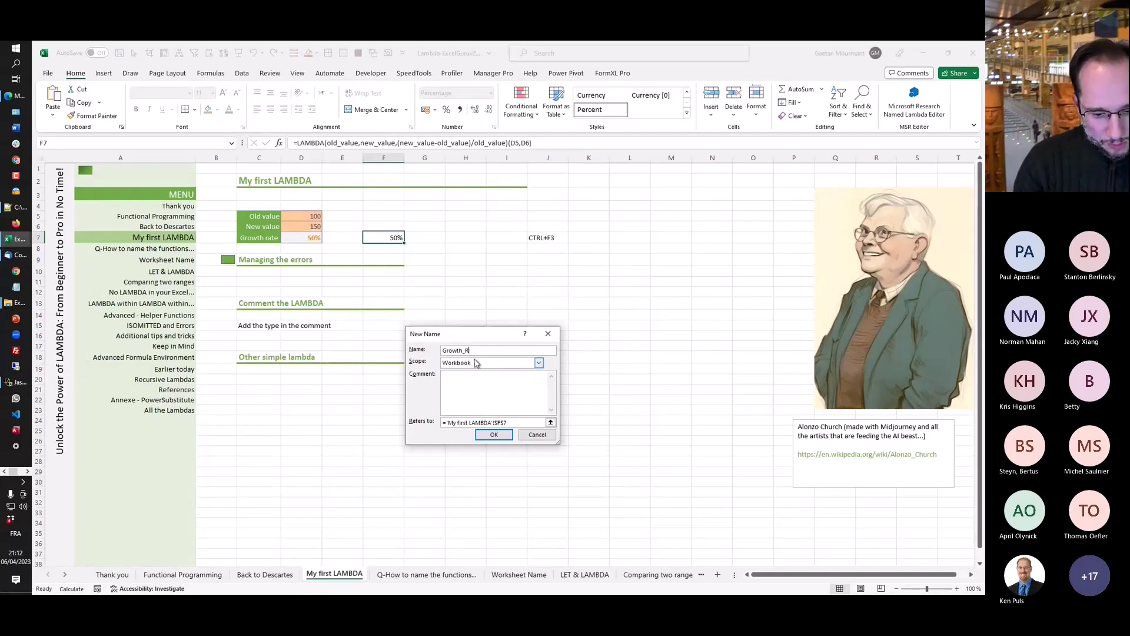
{"action": "type", "text": "ate"}
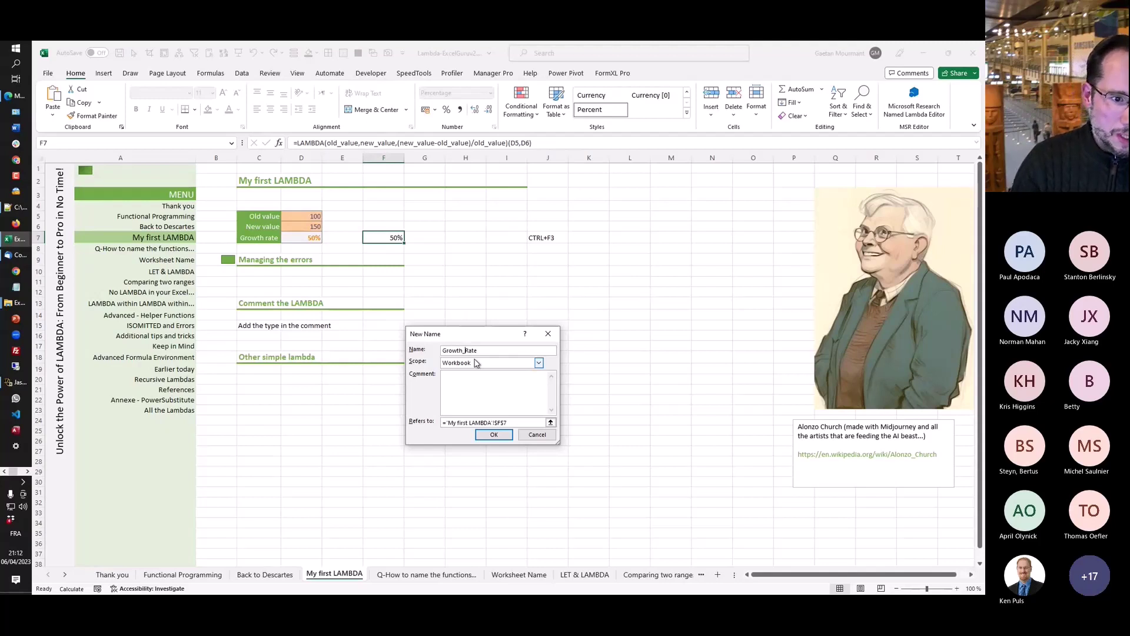
{"action": "key", "text": "BackSpace"}
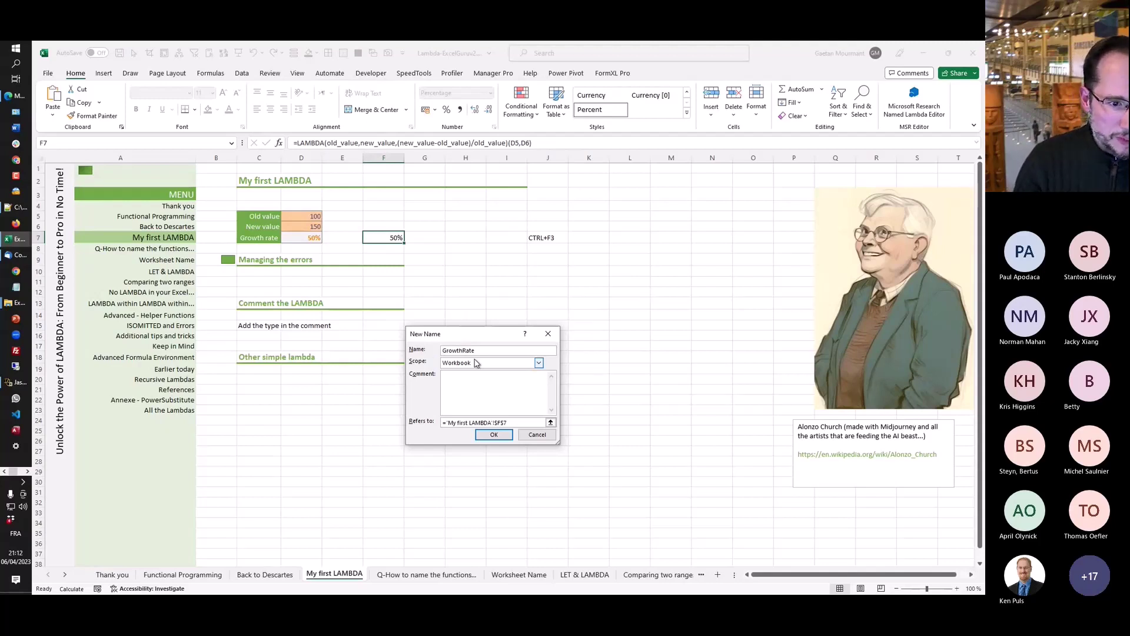
{"action": "type", "text": "L_"}
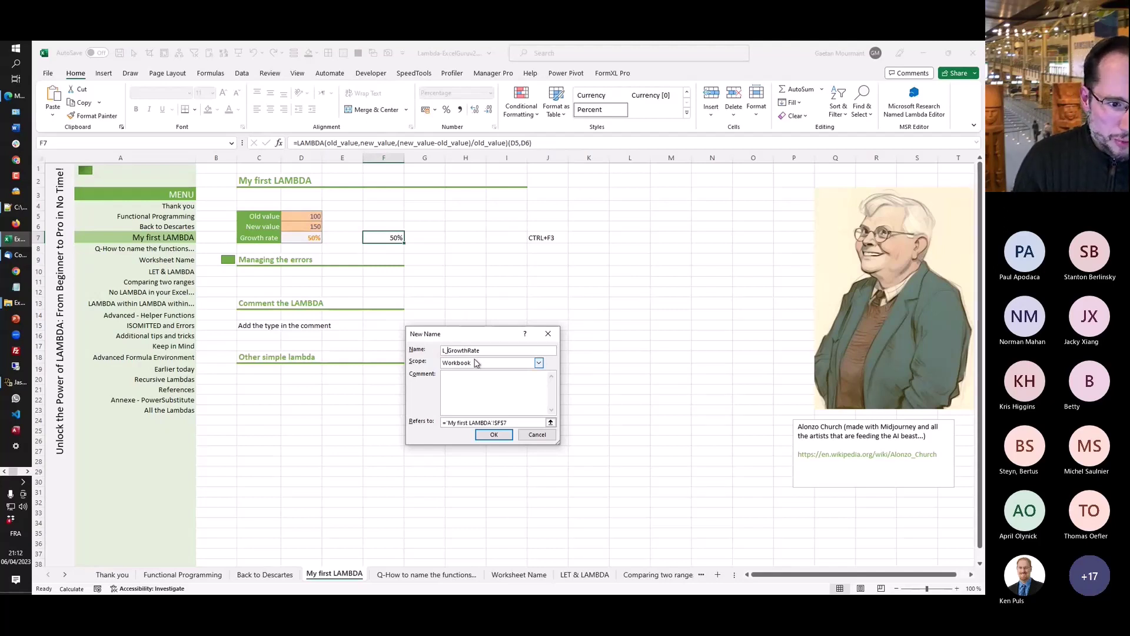
{"action": "key", "text": "Delete"}
{"action": "key", "text": "Delete"}
{"action": "key", "text": "Delete"}
{"action": "key", "text": "Delete"}
{"action": "key", "text": "Delete"}
{"action": "key", "text": "Delete"}
{"action": "key", "text": "Delete"}
{"action": "type", "text": "G"}
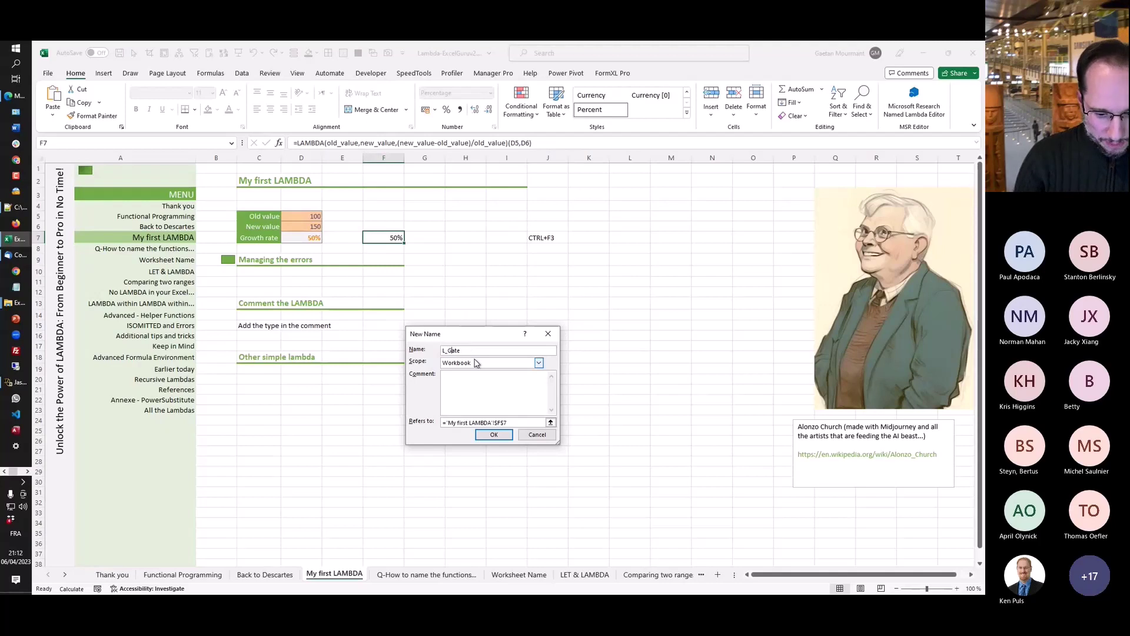
{"action": "type", "text": "ROWTH"}
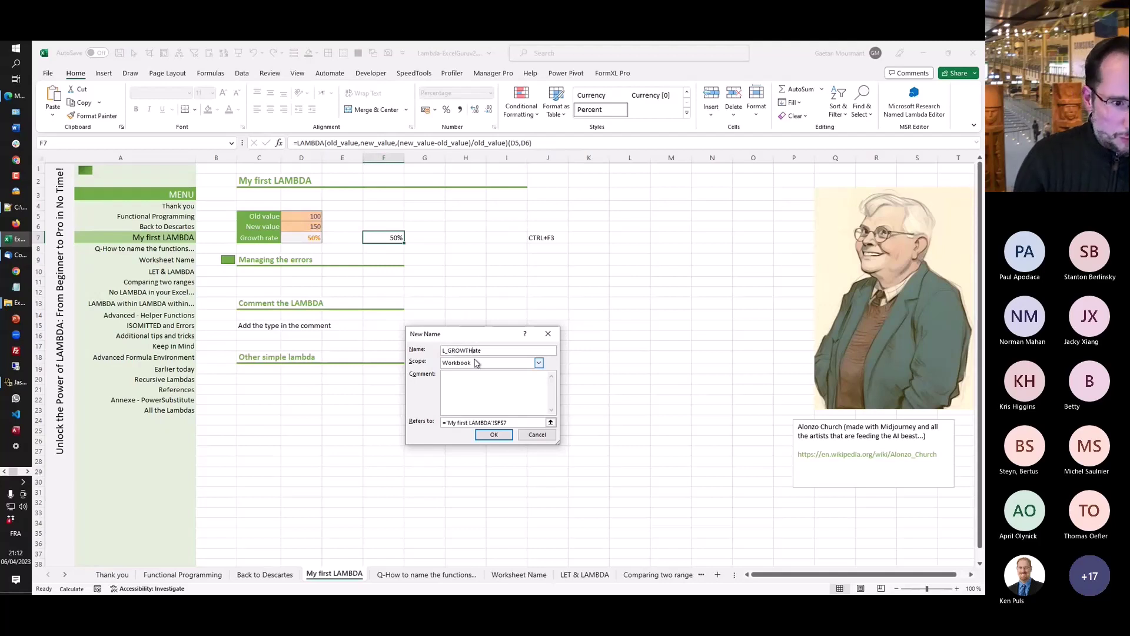
{"action": "key", "text": "BackSpace"}
{"action": "key", "text": "BackSpace"}
{"action": "key", "text": "BackSpace"}
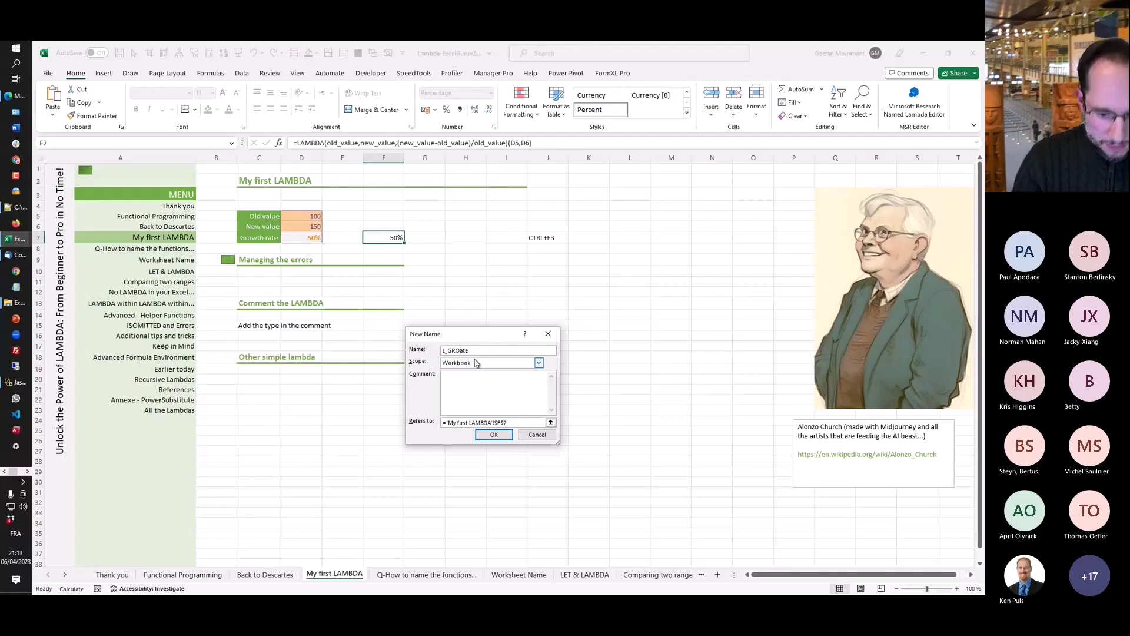
{"action": "type", "text": "WTH_RATE"}
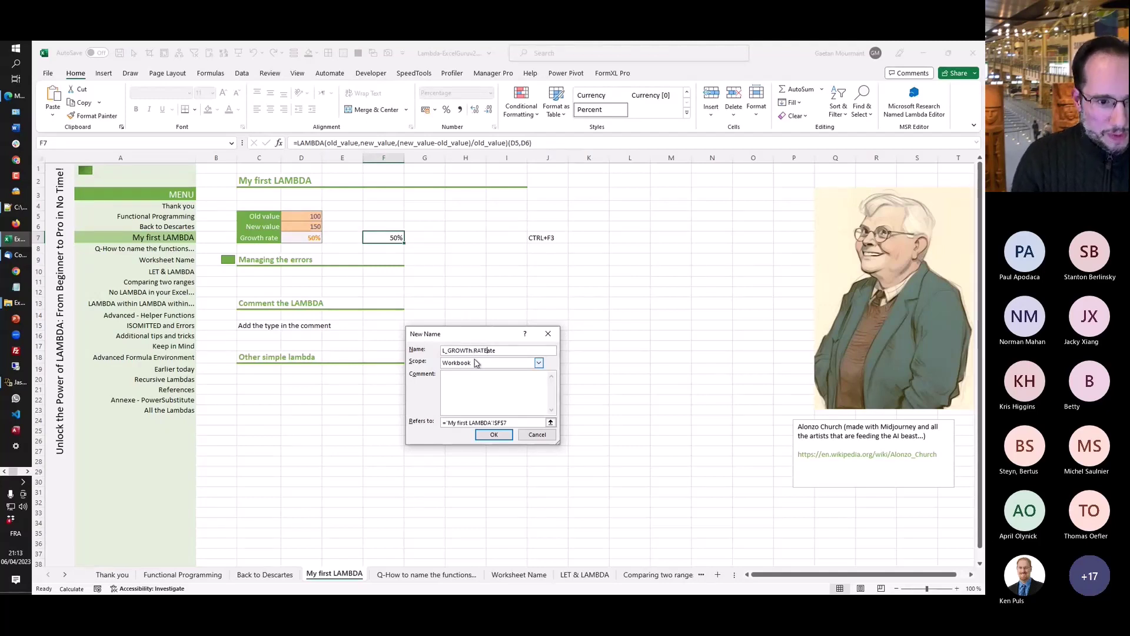
{"action": "key", "text": "Delete"}
{"action": "key", "text": "Delete"}
{"action": "key", "text": "Delete"}
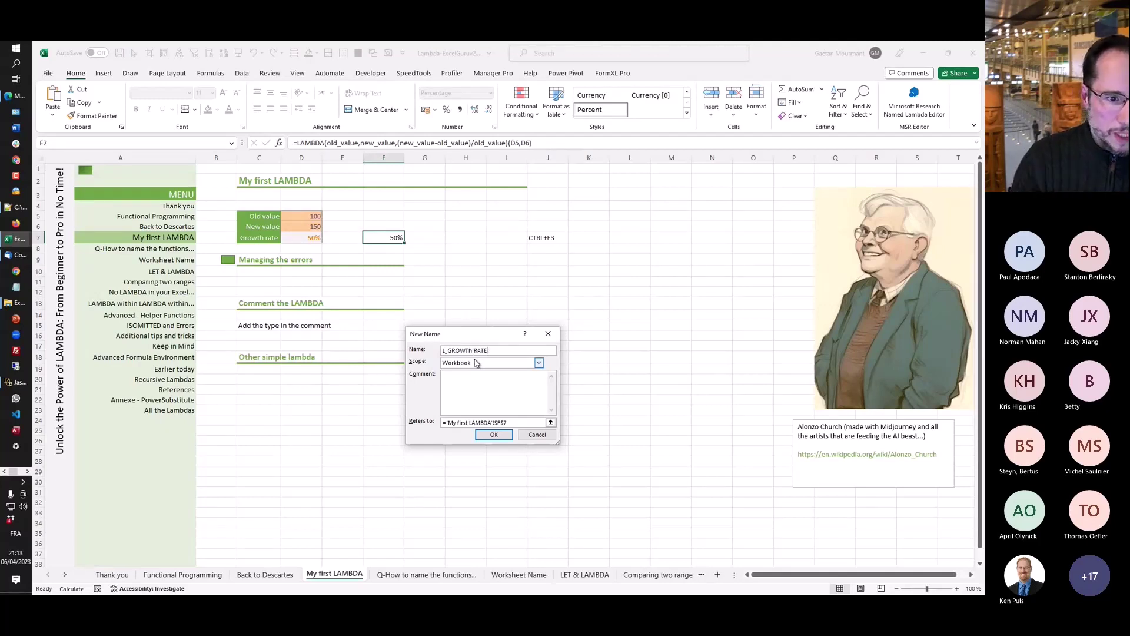
{"action": "key", "text": "Left"}
{"action": "key", "text": "Left"}
{"action": "key", "text": "Left"}
{"action": "key", "text": "Left"}
{"action": "key", "text": "BackSpace"}
{"action": "type", "text": "H"}
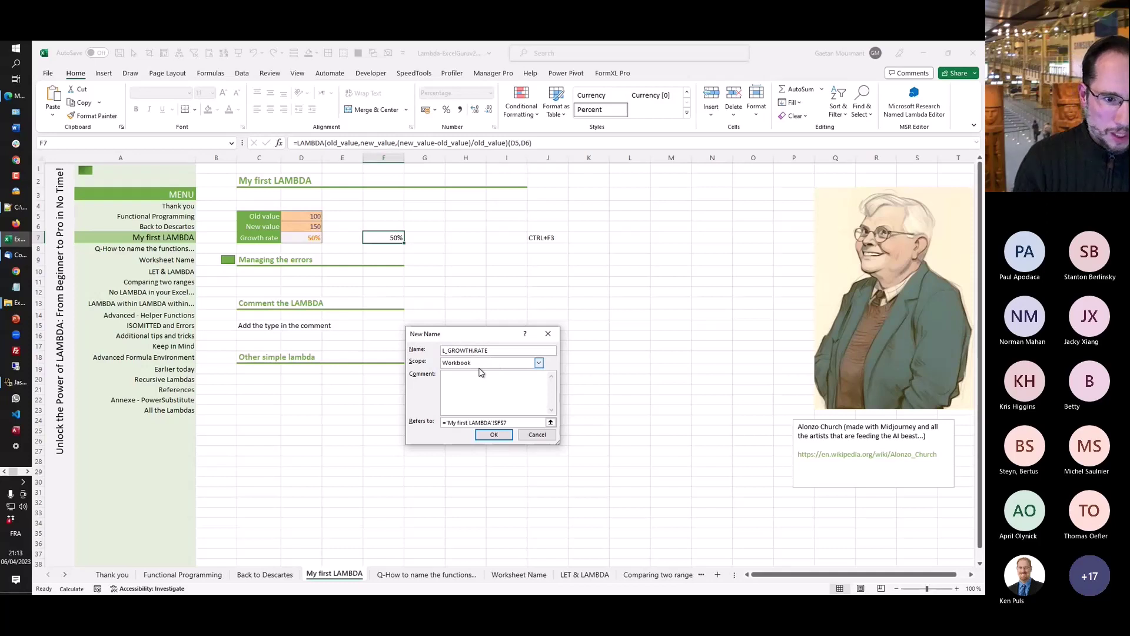
{"action": "type", "text": "."}
- Paste the growth-rate LAMBDA into Refers to, confirm the name, and close Name Manager
{"action": "key", "text": "Tab"}
{"action": "key", "text": "Tab"}
{"action": "key", "text": "Tab"}
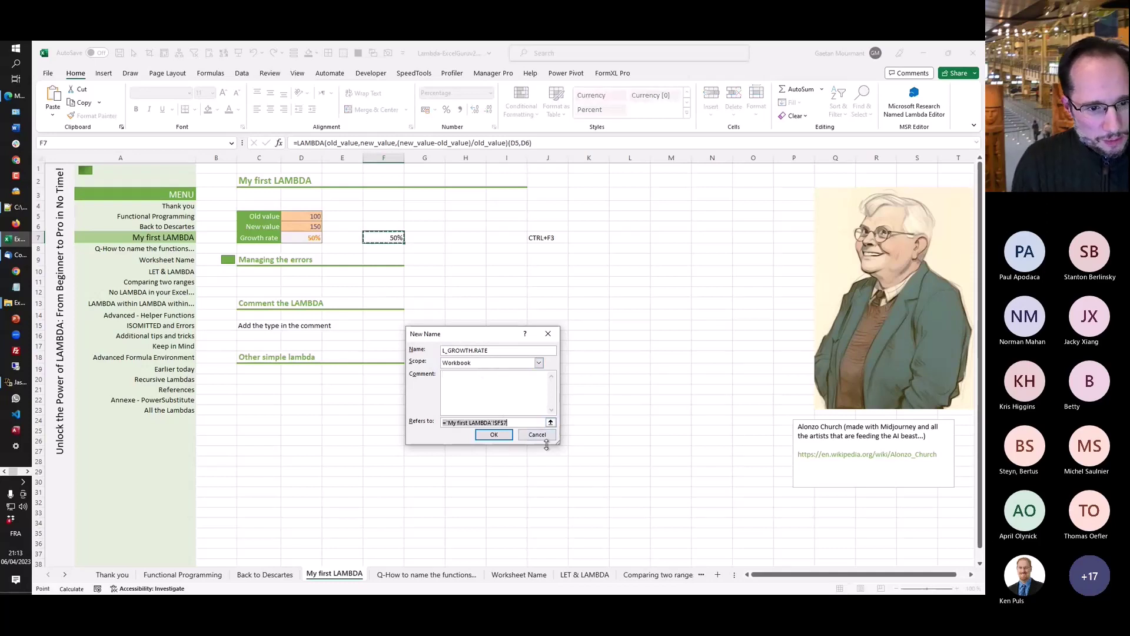
{"action": "type", "text": "=LAMBDA(old_value,new_value,(new_value-old_value)/old_value)"}
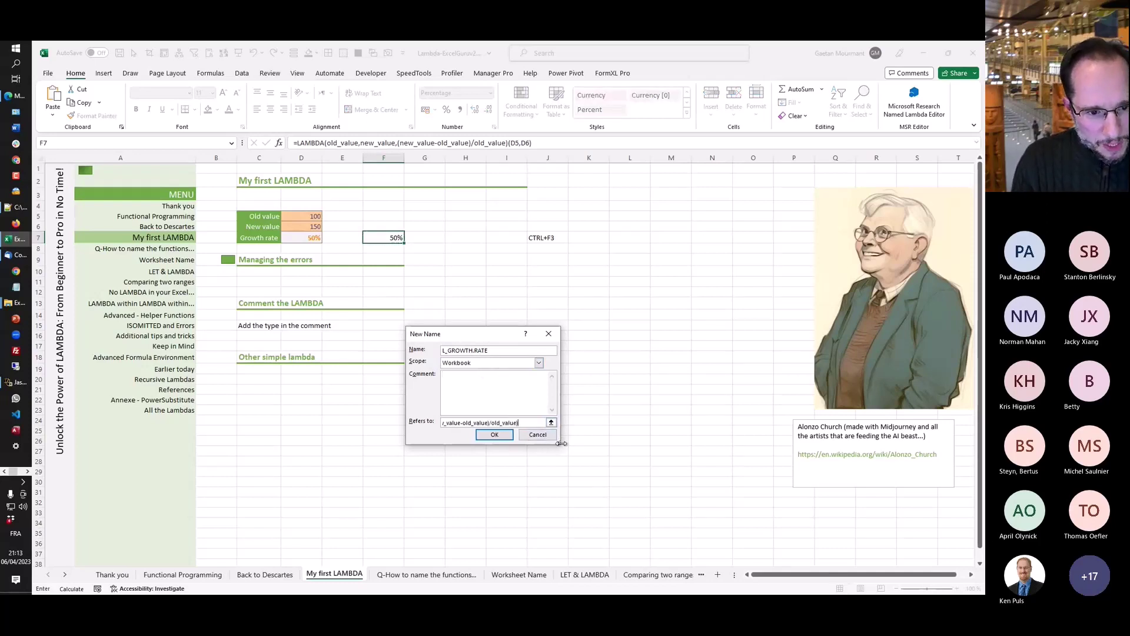
{"action": "left_click_drag", "start_coordinate": [558, 443], "coordinate": [766, 443]}
{"action": "double_click", "coordinate": [530, 420]}
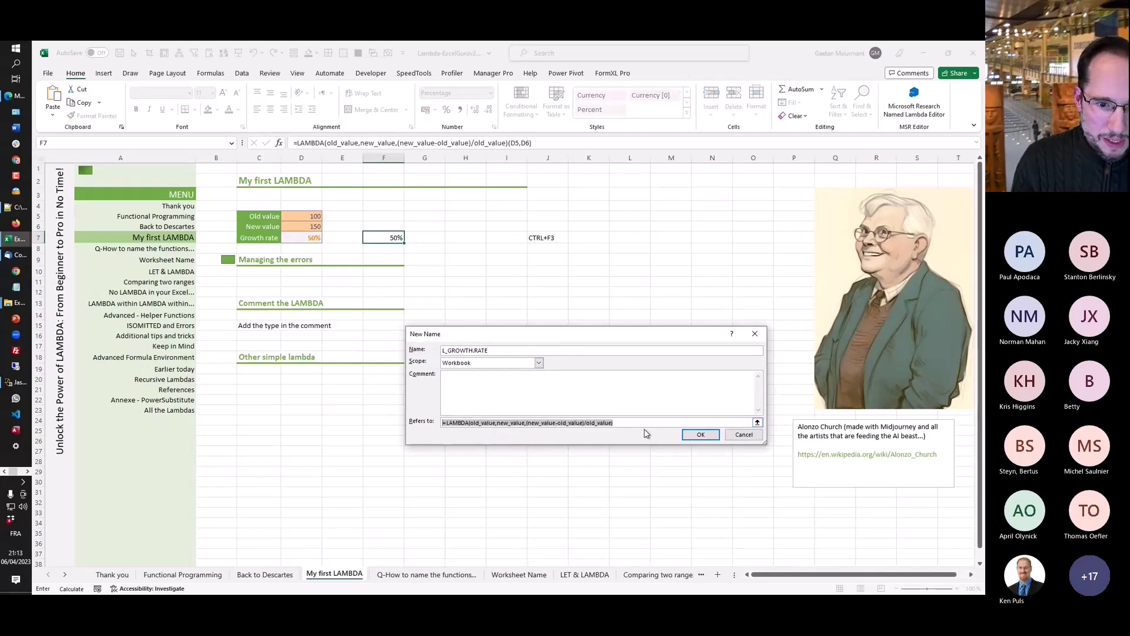
{"action": "left_click", "coordinate": [700, 434]}
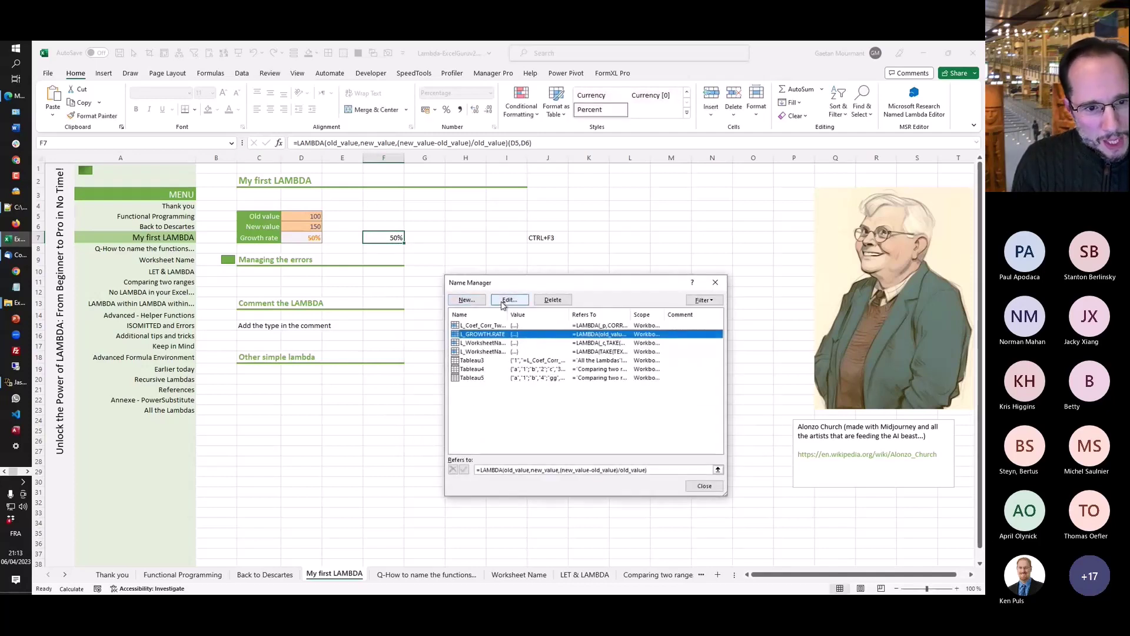
{"action": "left_click", "coordinate": [704, 486]}
- Start F8's formula =L_GROWTH.RATE( with D5 as the old value
{"action": "left_click", "coordinate": [391, 250]}
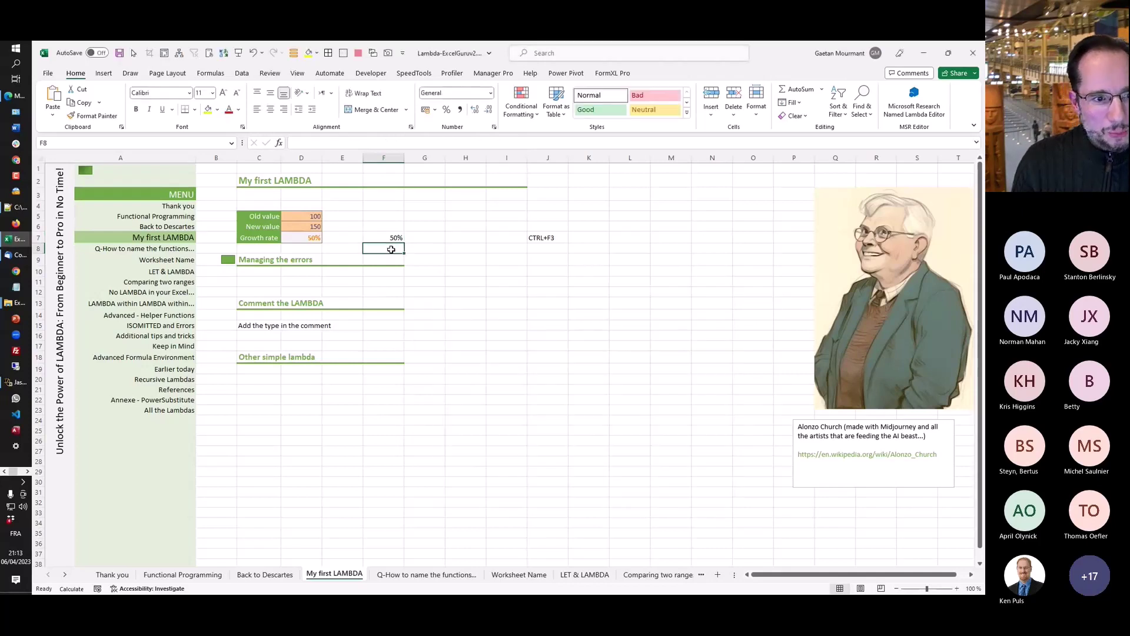
{"action": "type", "text": "=l"}
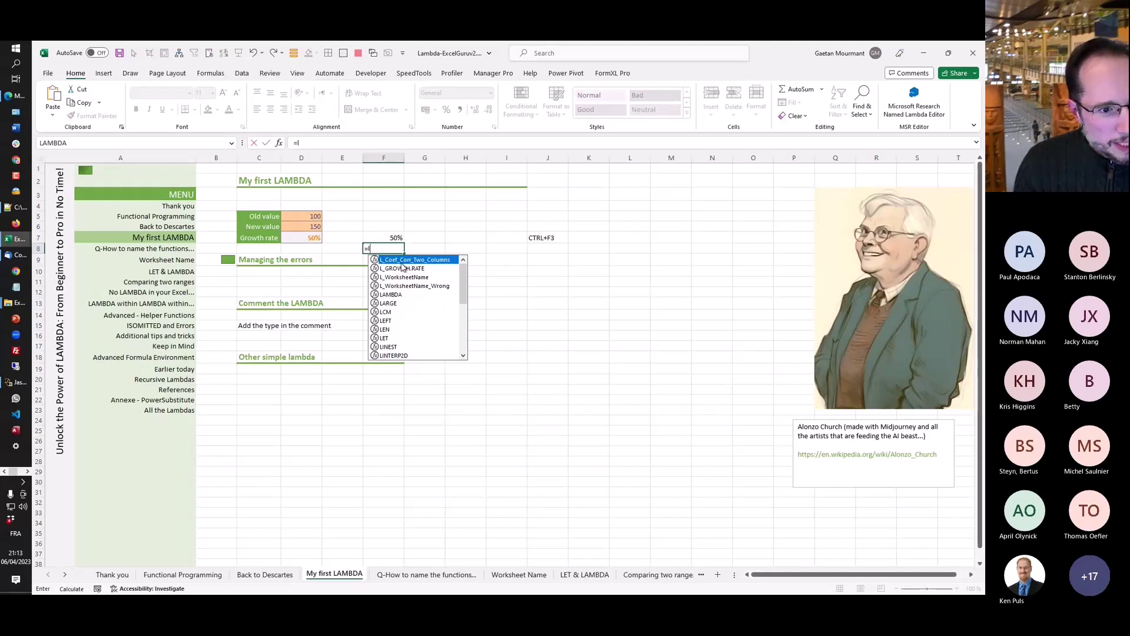
{"action": "left_click", "coordinate": [402, 268]}
{"action": "key", "text": "Tab"}
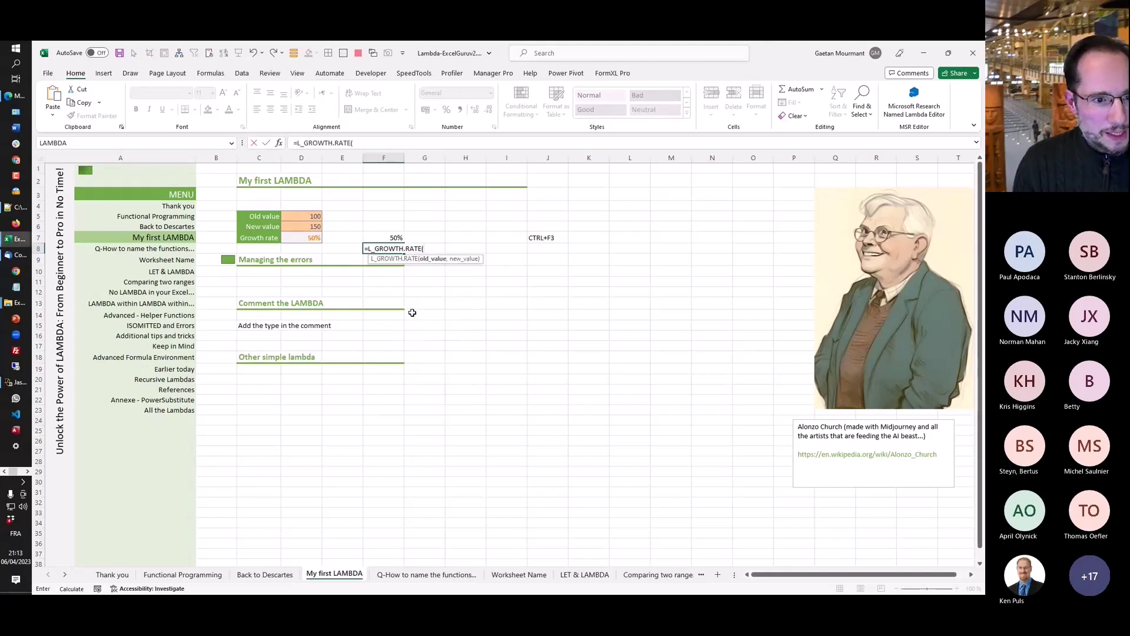
{"action": "left_click", "coordinate": [318, 218]}
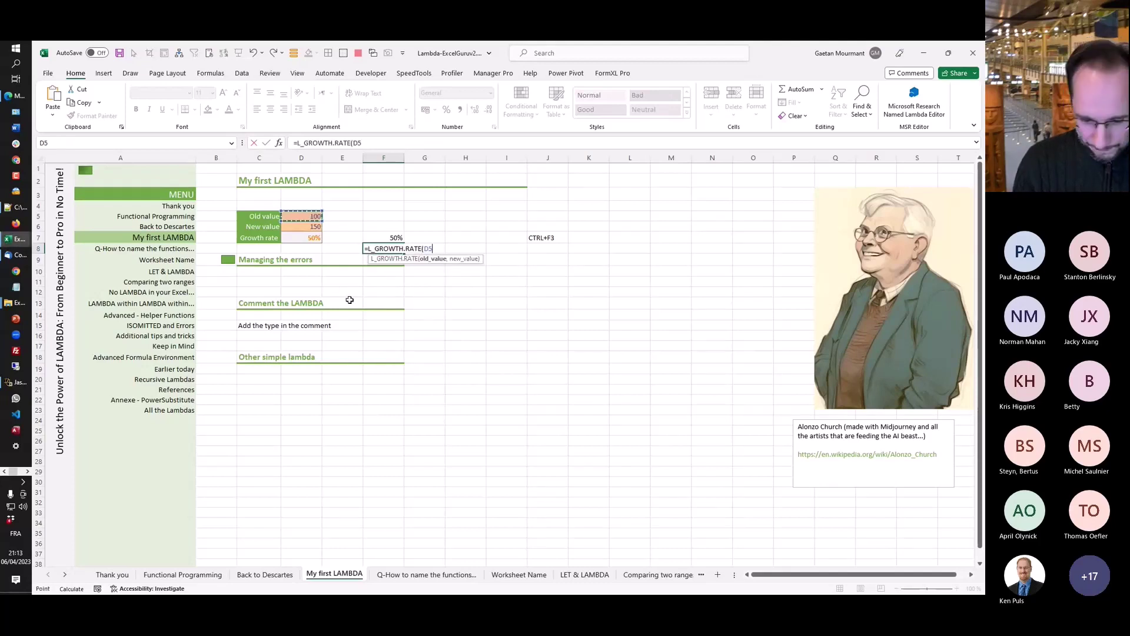
{"action": "type", "text": ";"}
- Fix the semicolon to a comma, add D6, commit, and format F8 as a percentage
{"action": "key", "text": "Return"}
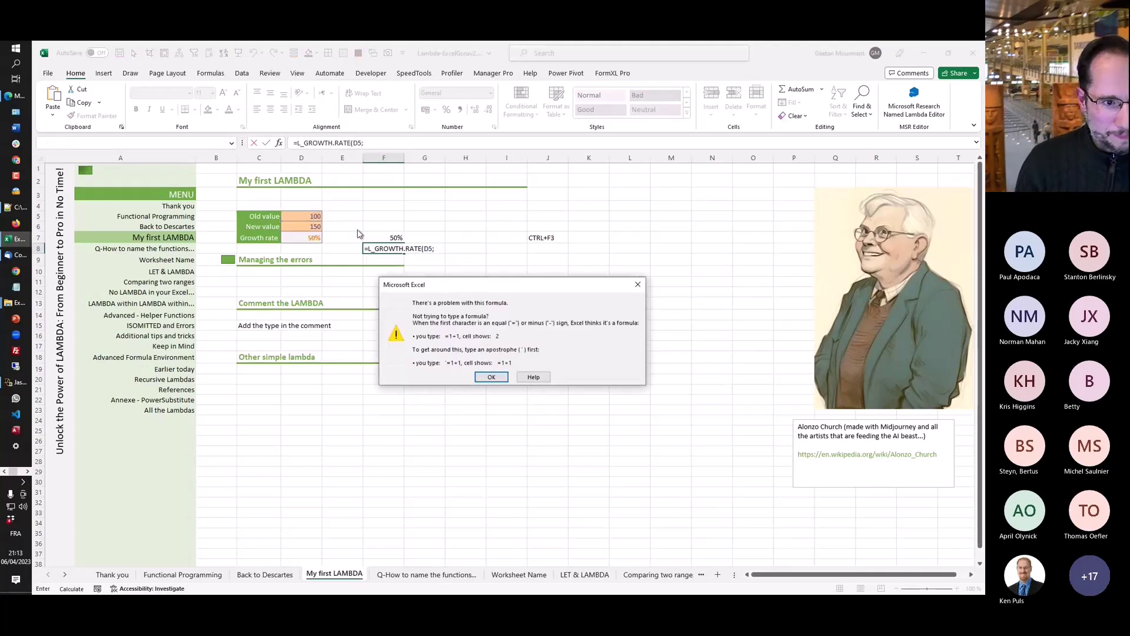
{"action": "key", "text": "Return"}
{"action": "key", "text": "BackSpace"}
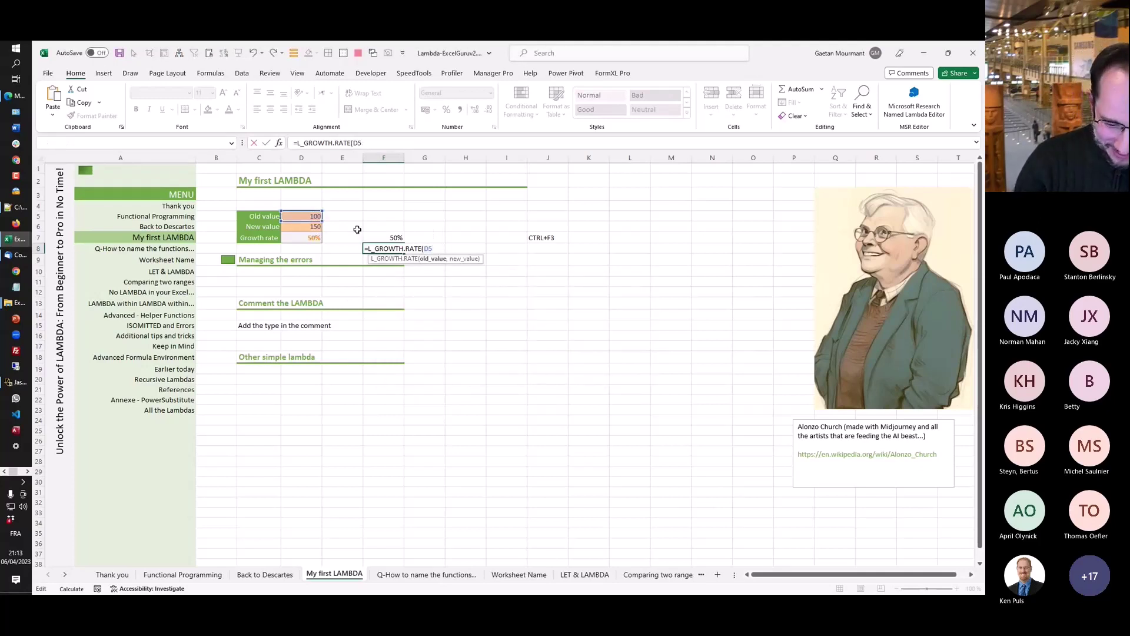
{"action": "type", "text": ","}
{"action": "left_click", "coordinate": [309, 226]}
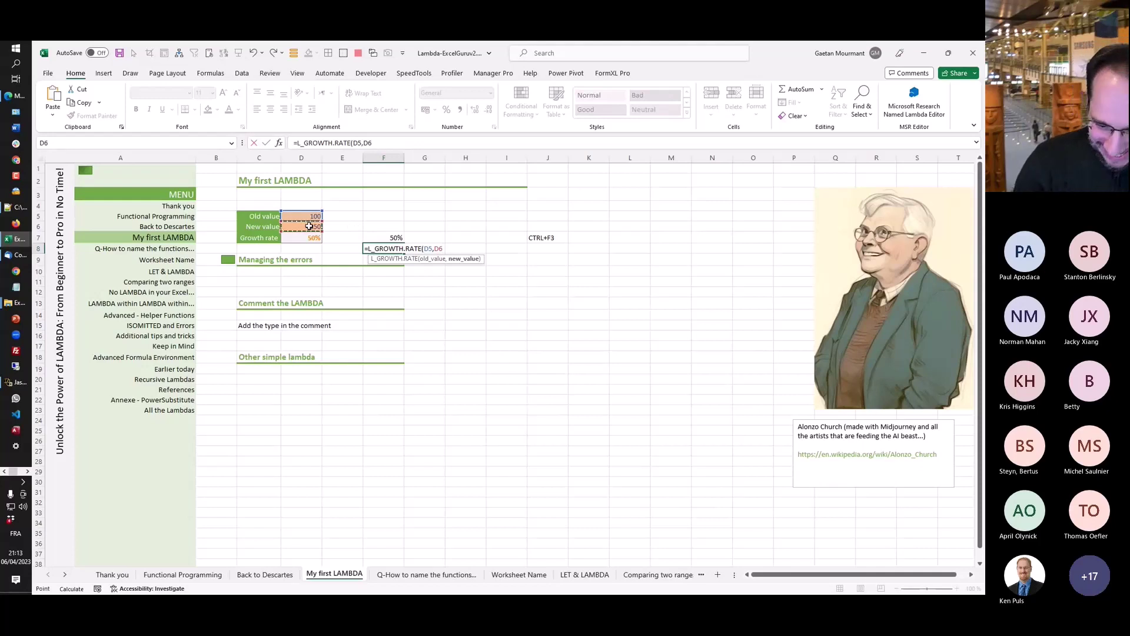
{"action": "key", "text": "ctrl+Return"}
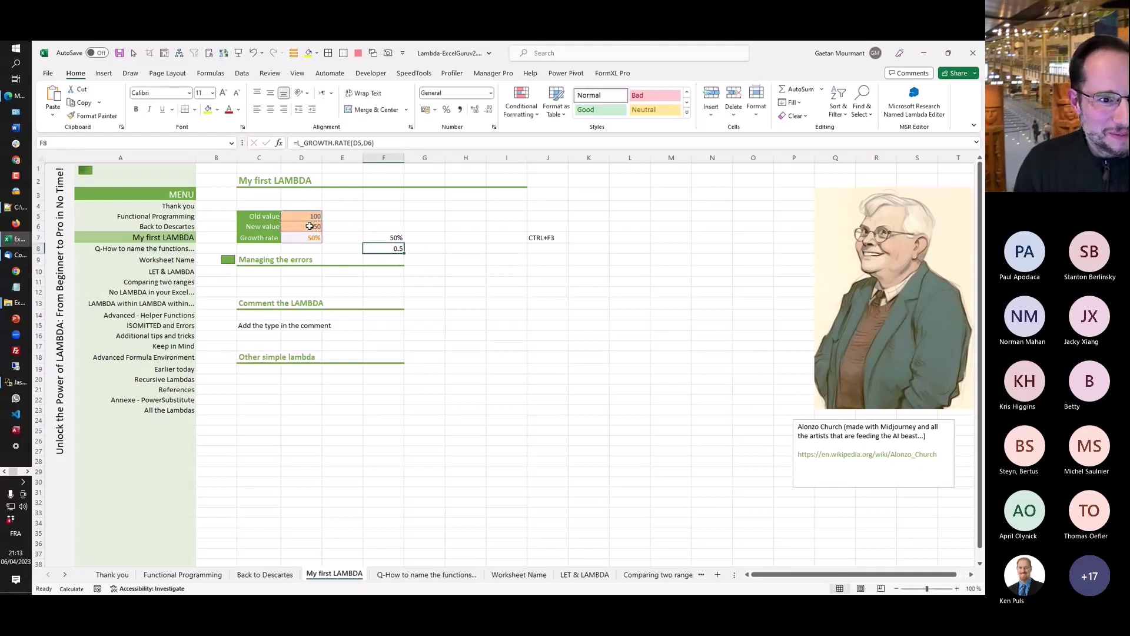
{"action": "left_click", "coordinate": [446, 110]}
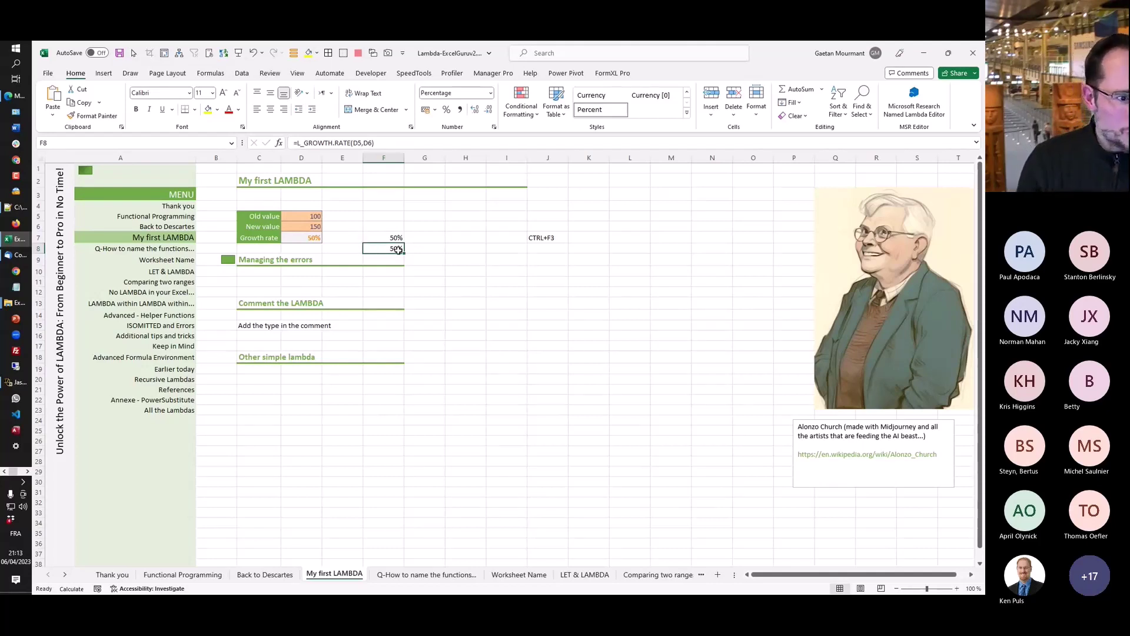
- Test D6 with 0, then restore it to 100
{"action": "left_click", "coordinate": [228, 259]}
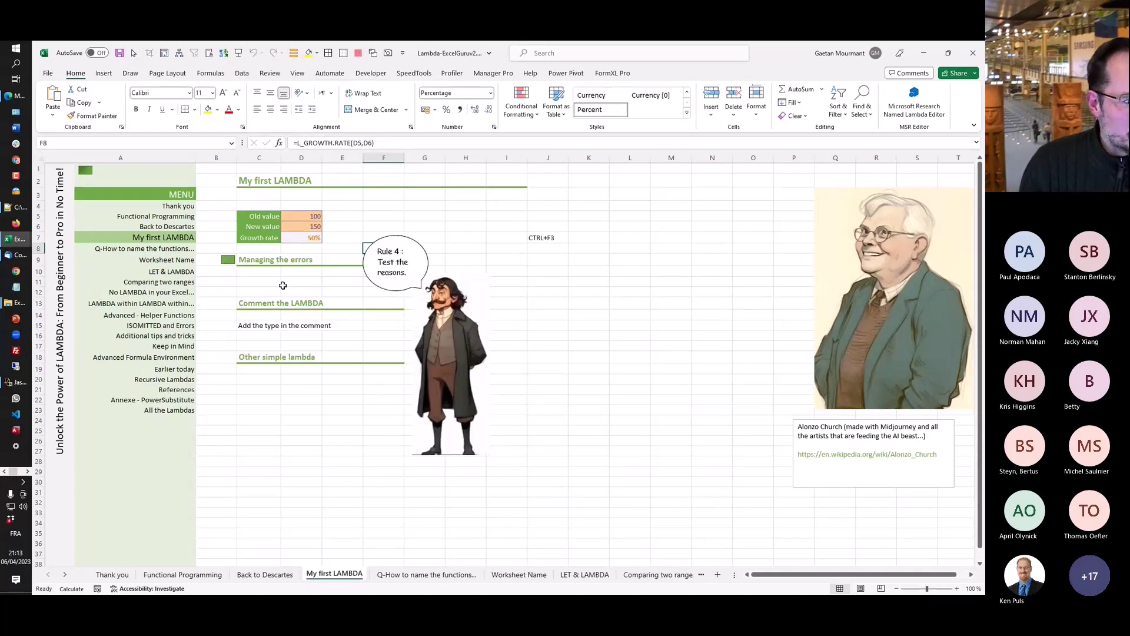
{"action": "left_click", "coordinate": [227, 259]}
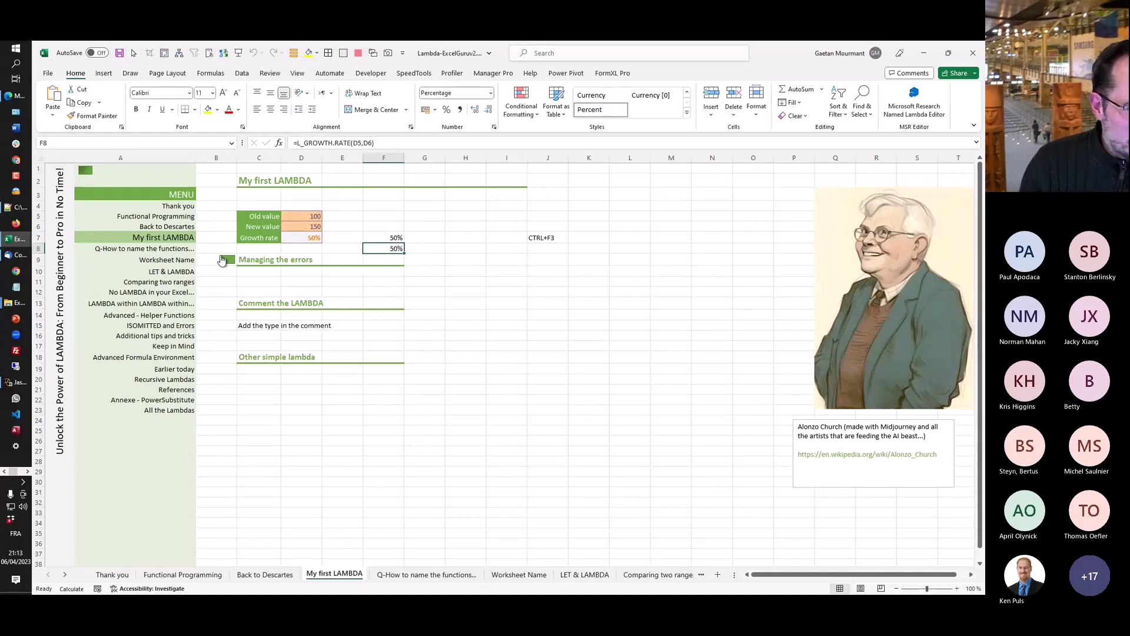
{"action": "left_click", "coordinate": [313, 226]}
{"action": "type", "text": "0"}
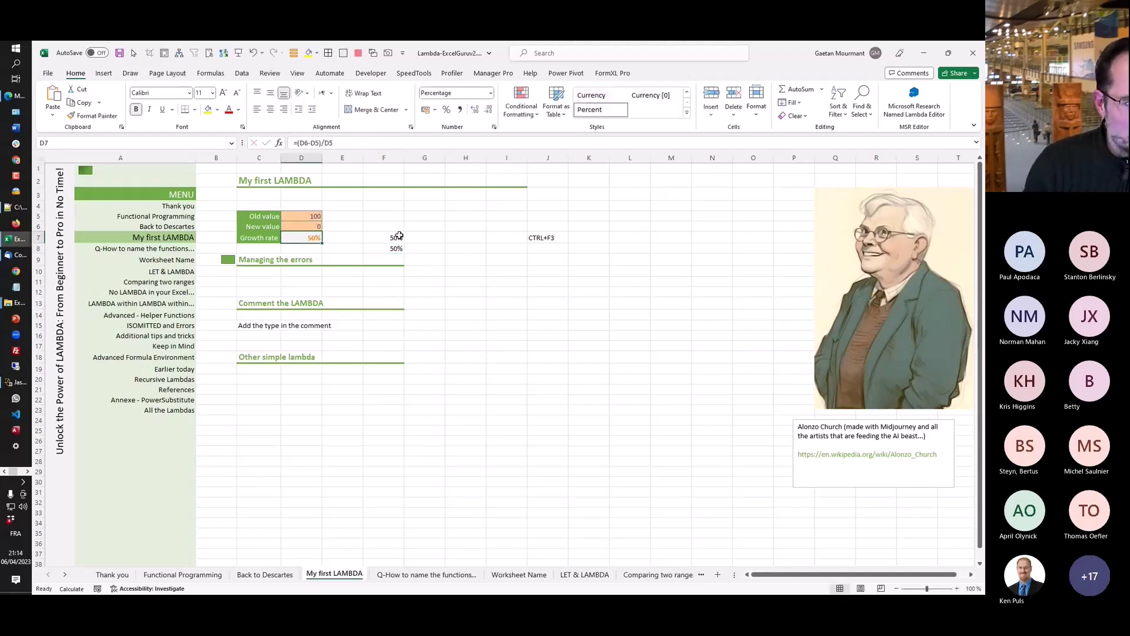
{"action": "key", "text": "ctrl+Return"}
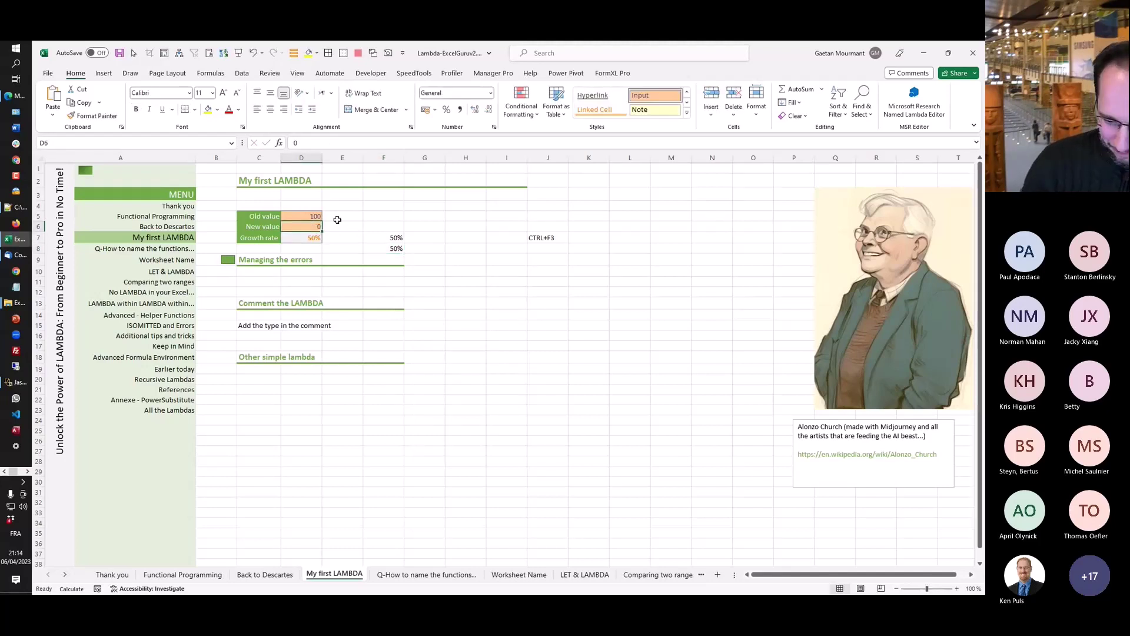
{"action": "type", "text": "100"}
{"action": "key", "text": "ctrl+Return"}
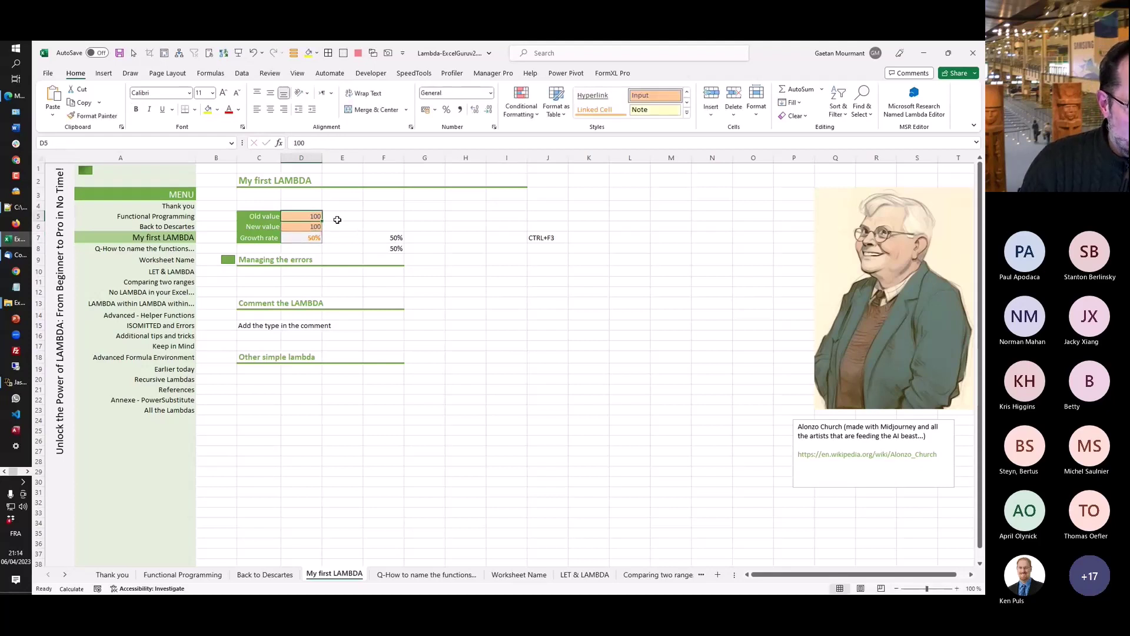
- Set Calculation Options to Automatic
{"action": "left_click", "coordinate": [211, 74]}
{"action": "left_click", "coordinate": [630, 112]}
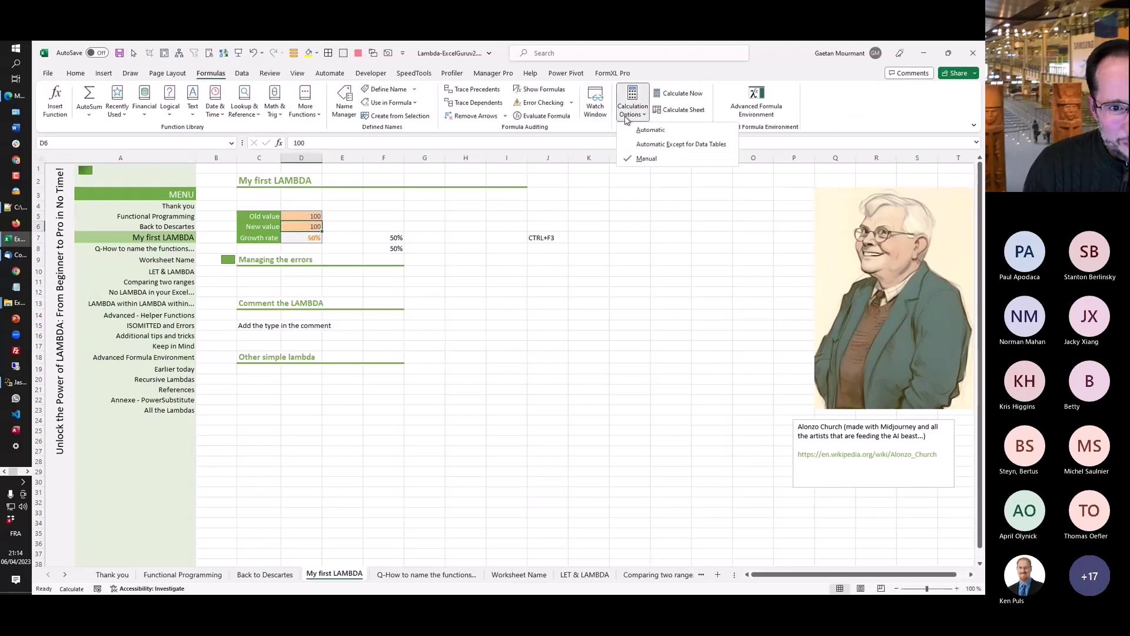
{"action": "left_click", "coordinate": [639, 145]}
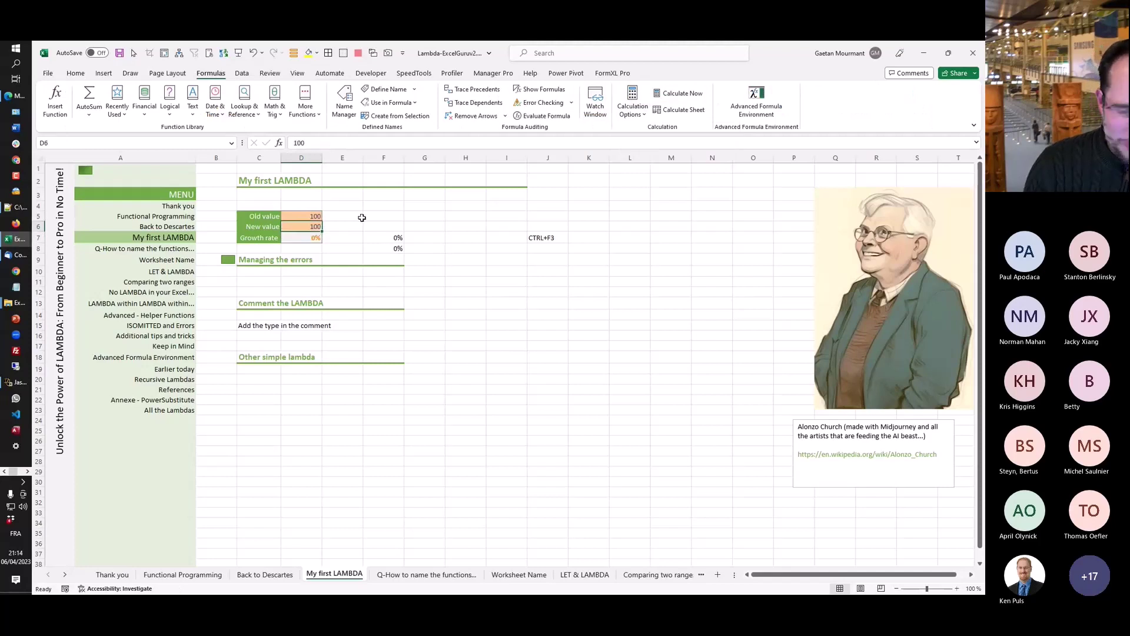
- Enter 0 as both the new value in D6 and the old value in D5
{"action": "type", "text": "0"}
{"action": "key", "text": "Return"}
{"action": "key", "text": "Up"}
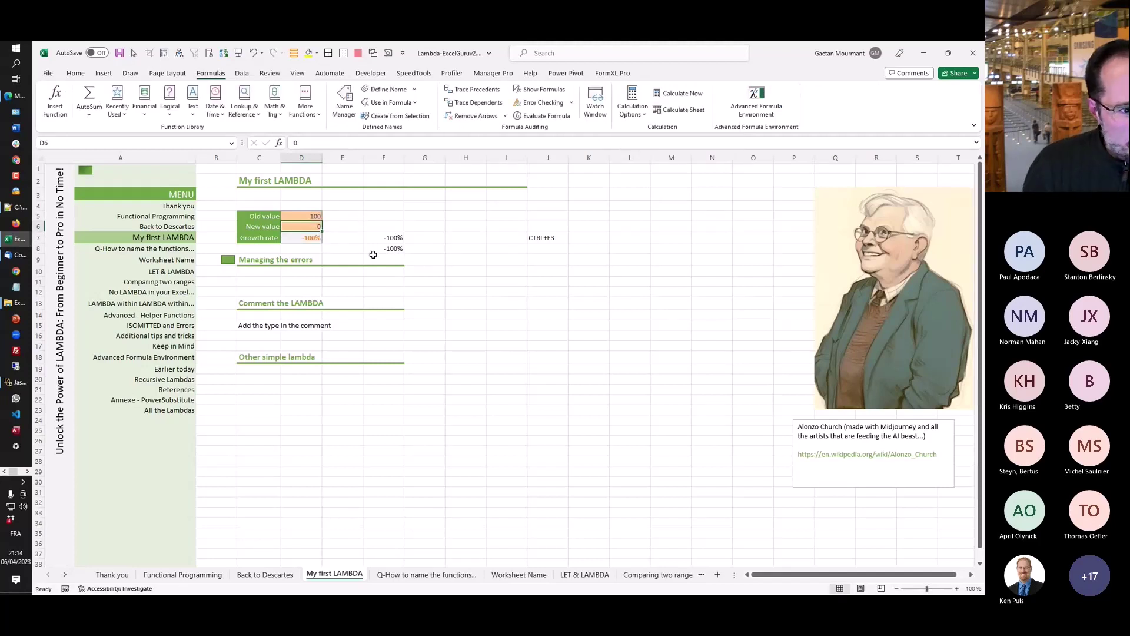
{"action": "left_click", "coordinate": [304, 214]}
{"action": "type", "text": "0"}
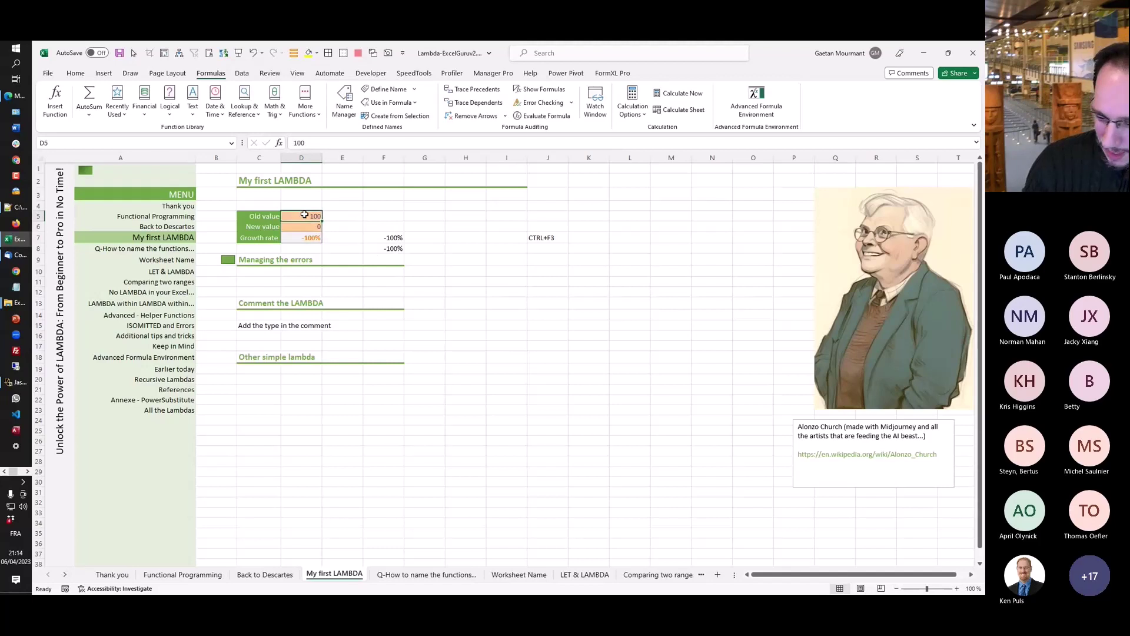
{"action": "key", "text": "Return"}
{"action": "type", "text": "100"}
{"action": "key", "text": "Return"}
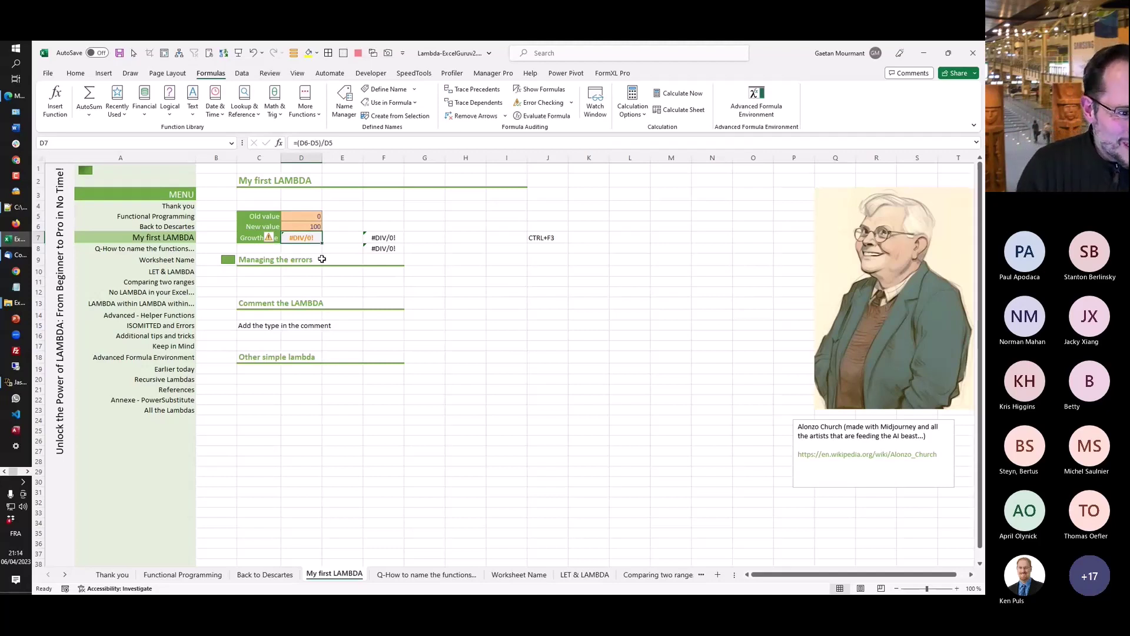
{"action": "left_click", "coordinate": [312, 284]}
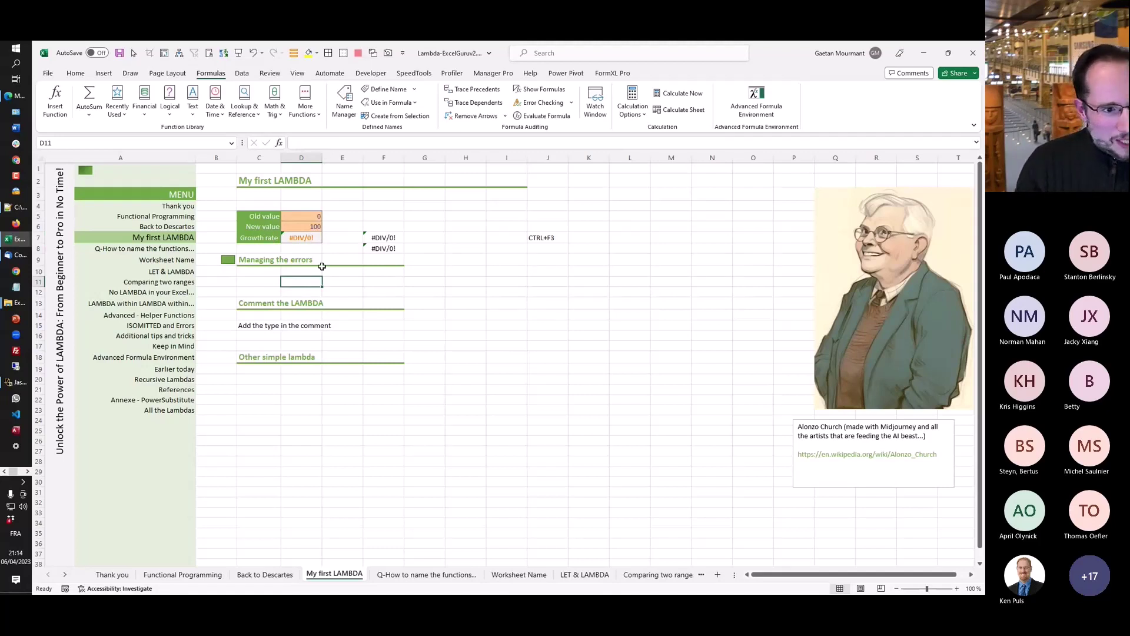
{"action": "left_click", "coordinate": [305, 243]}
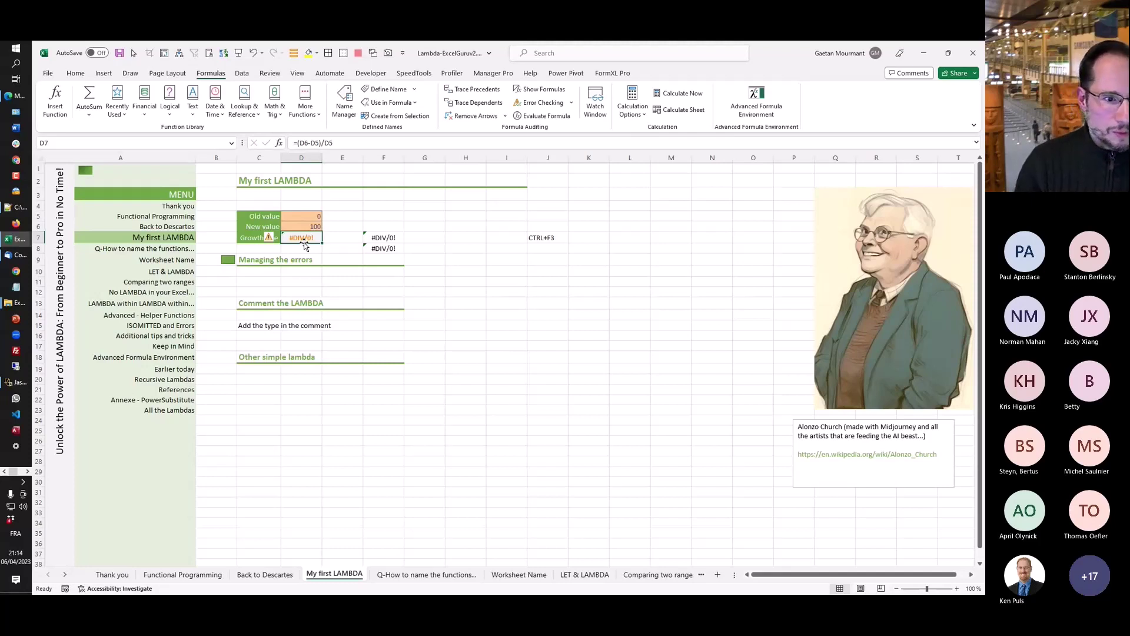
{"action": "left_click", "coordinate": [382, 238]}
{"action": "left_click", "coordinate": [382, 249]}
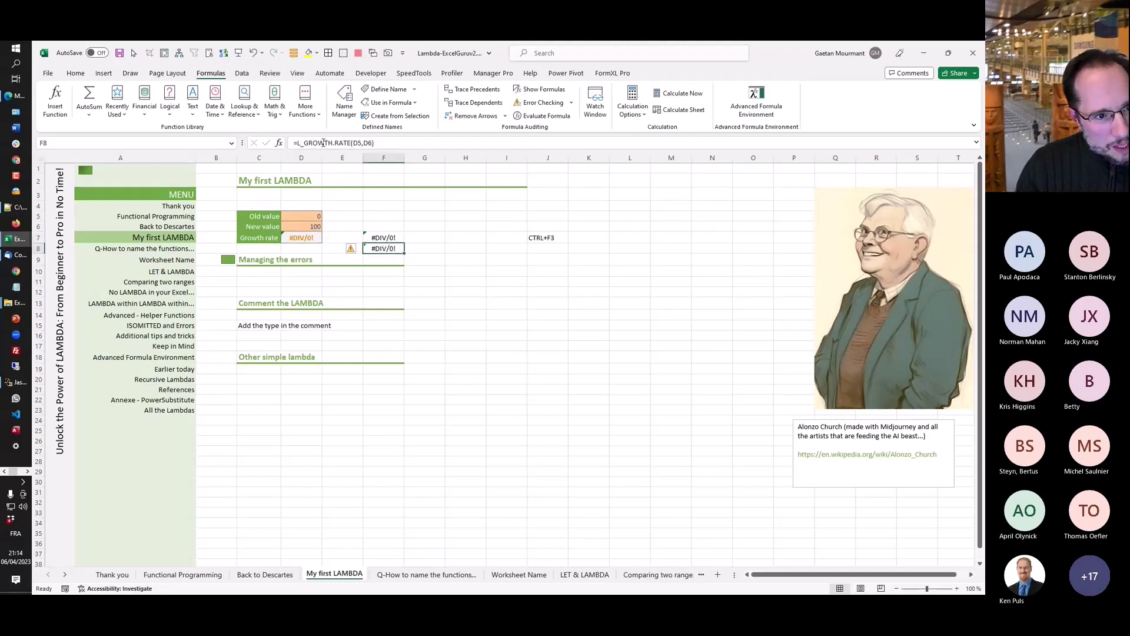
- Wrap F7's division in IFERROR with the message "Impossible, division by zero"
{"action": "left_click", "coordinate": [383, 238]}
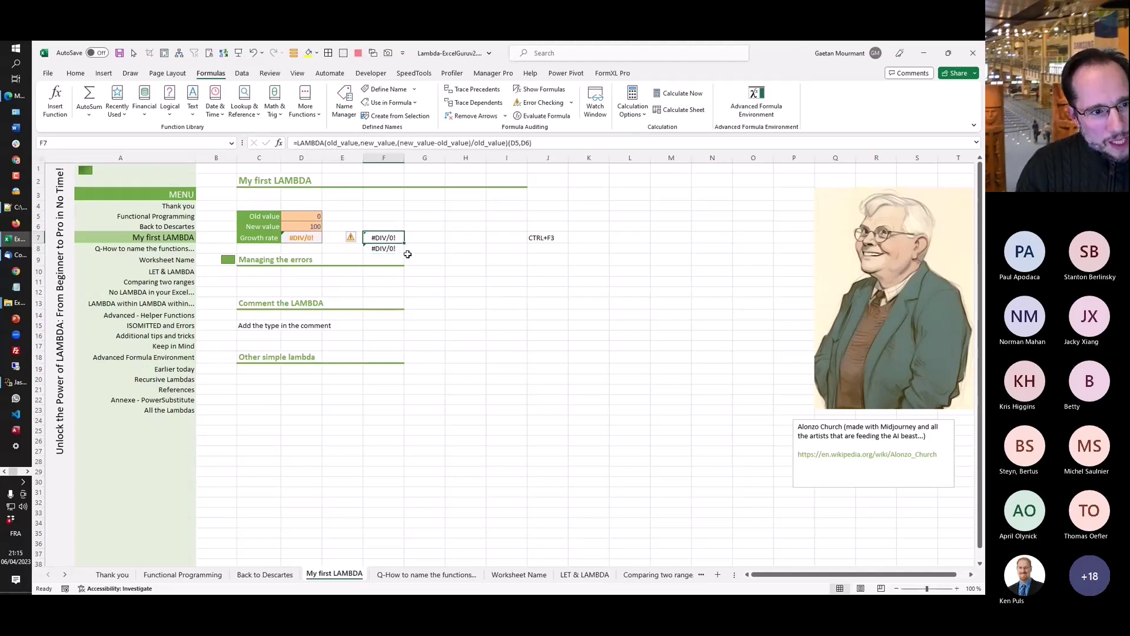
{"action": "left_click", "coordinate": [306, 142]}
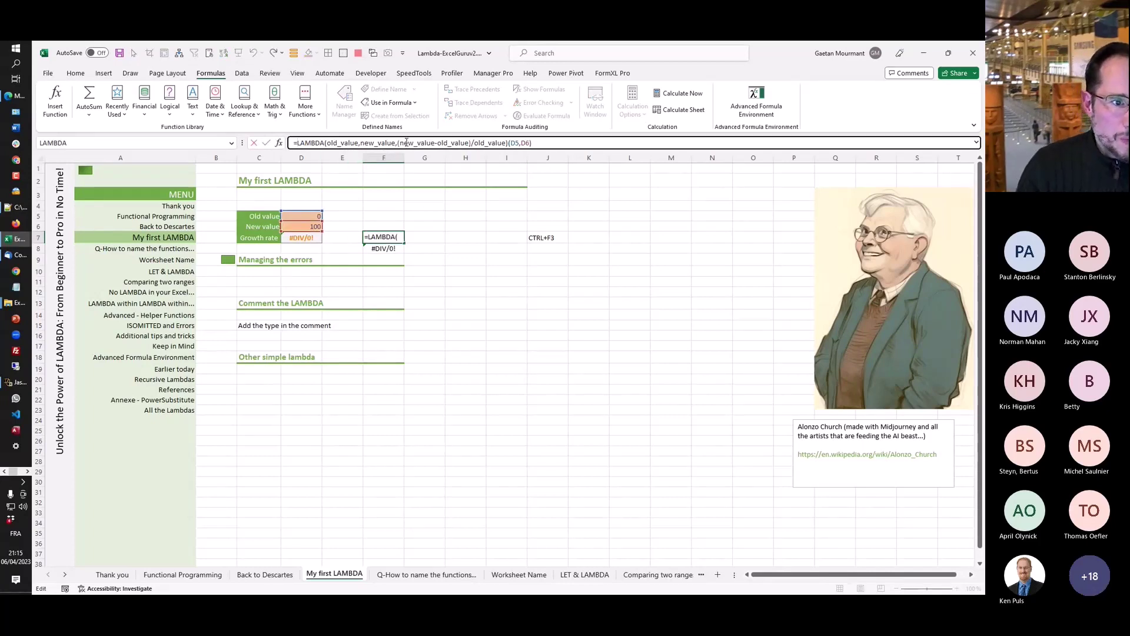
{"action": "left_click", "coordinate": [398, 143]}
{"action": "type", "text": "("}
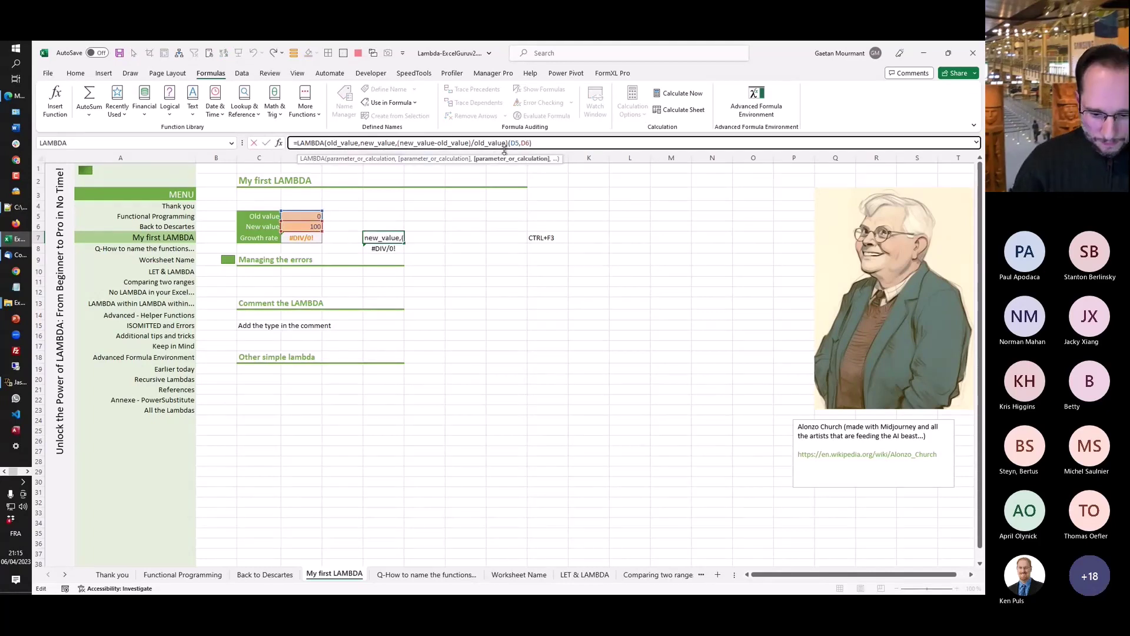
{"action": "type", "text": "iferror"}
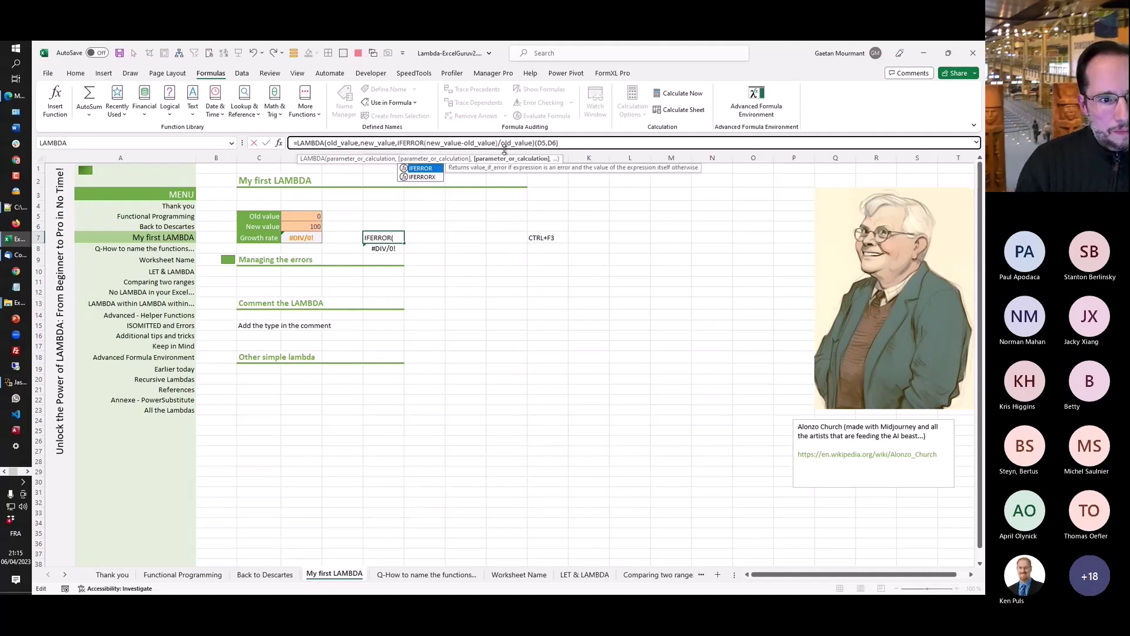
{"action": "left_click", "coordinate": [535, 143]}
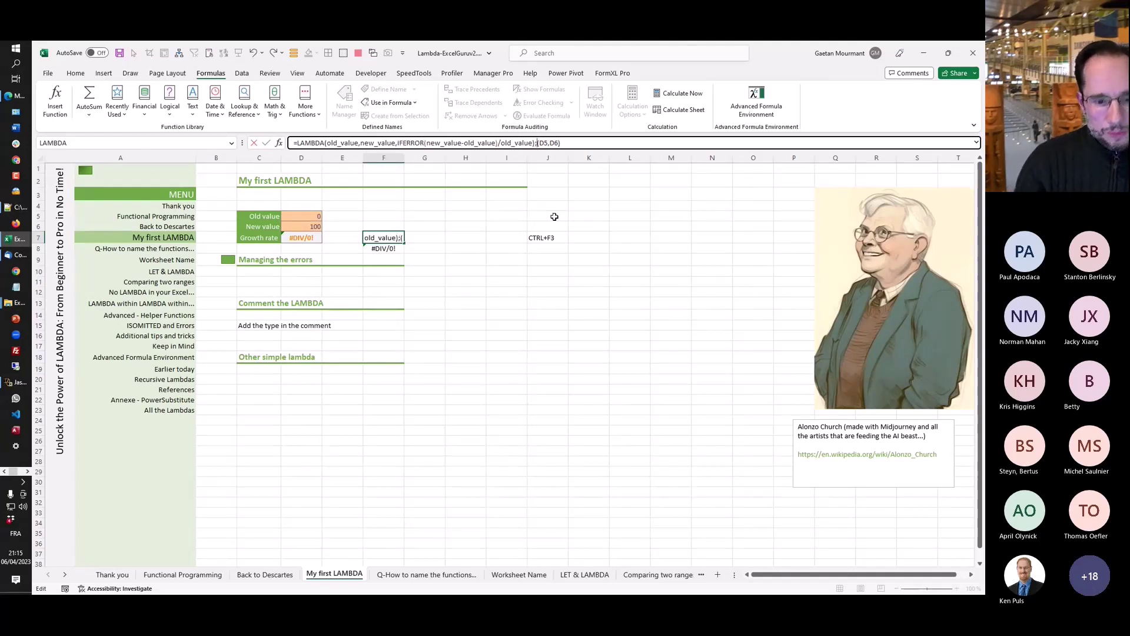
{"action": "type", "text": ",\""}
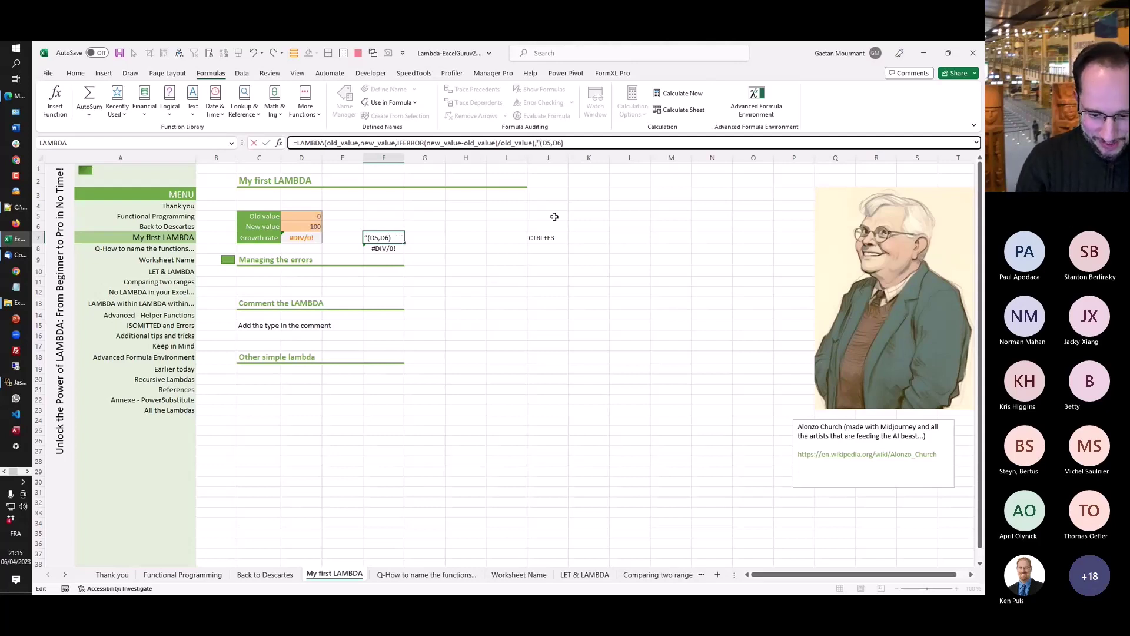
{"action": "type", "text": "Impossible, divi"}
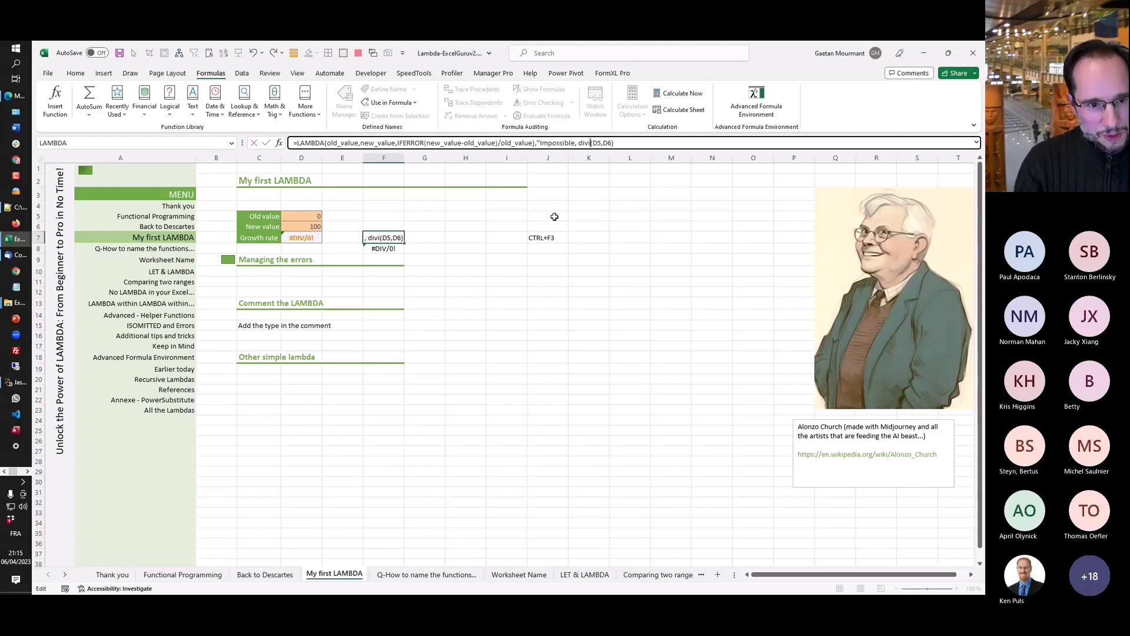
{"action": "type", "text": "sion by "}
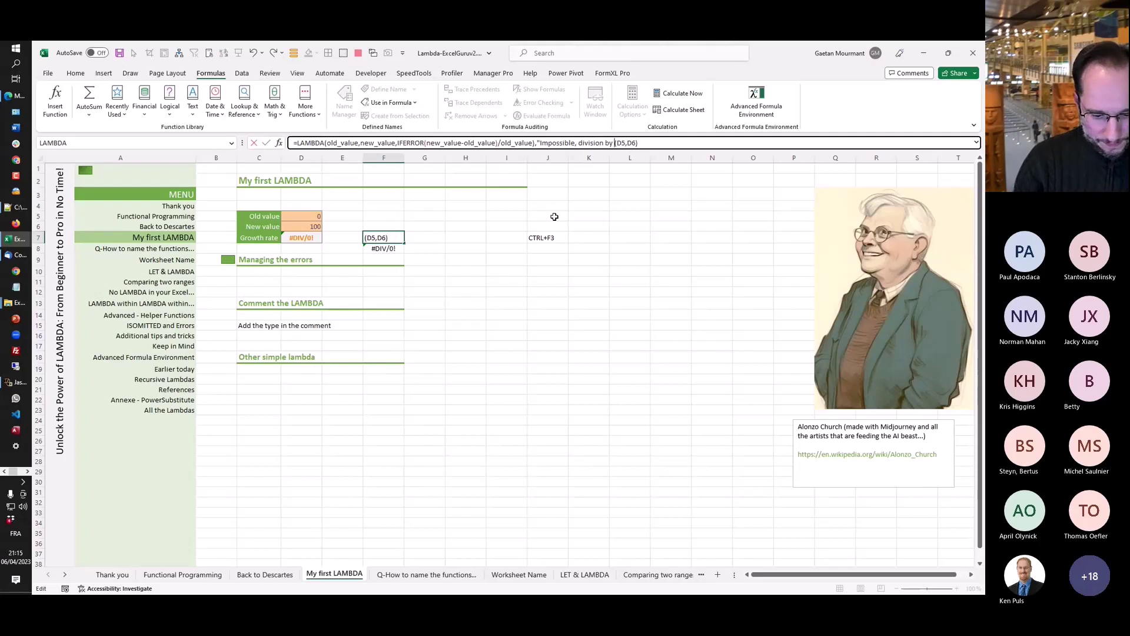
{"action": "type", "text": "zero"}
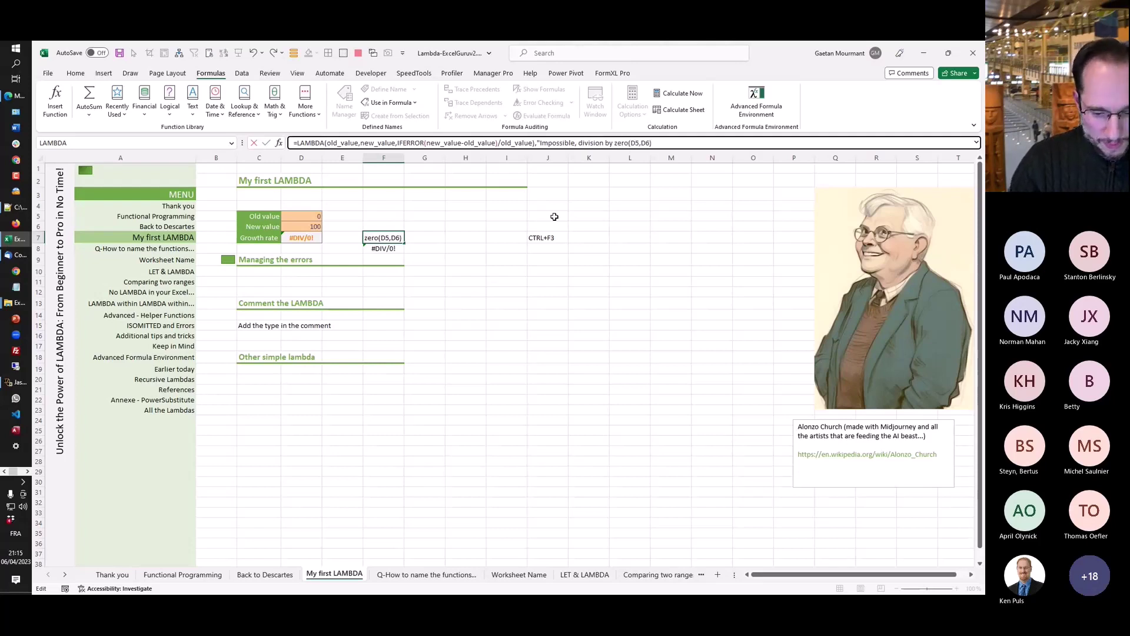
{"action": "type", "text": "\")"}
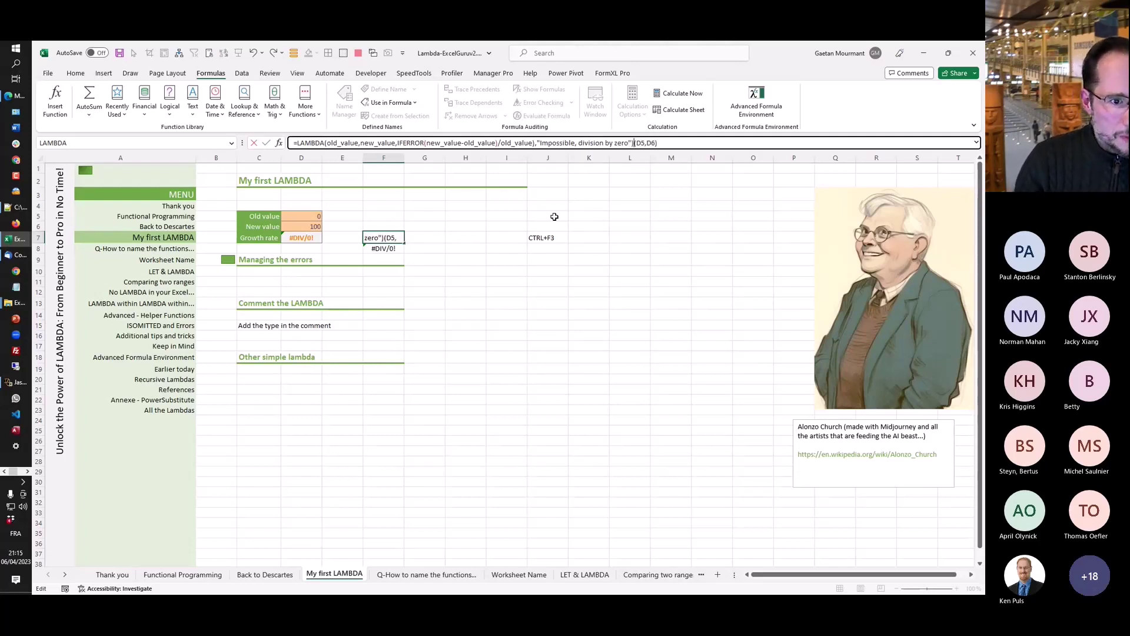
{"action": "key", "text": "Return"}
{"action": "key", "text": "Return"}
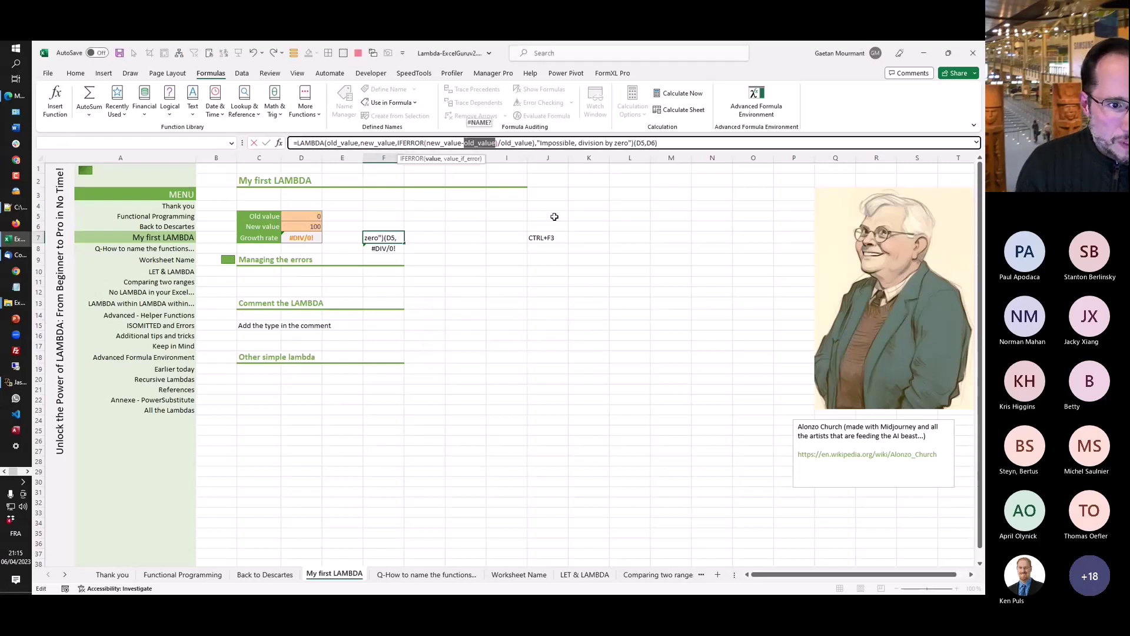
- Add an opening parenthesis after IFERROR and remove the extra closing one
{"action": "left_click", "coordinate": [442, 141]}
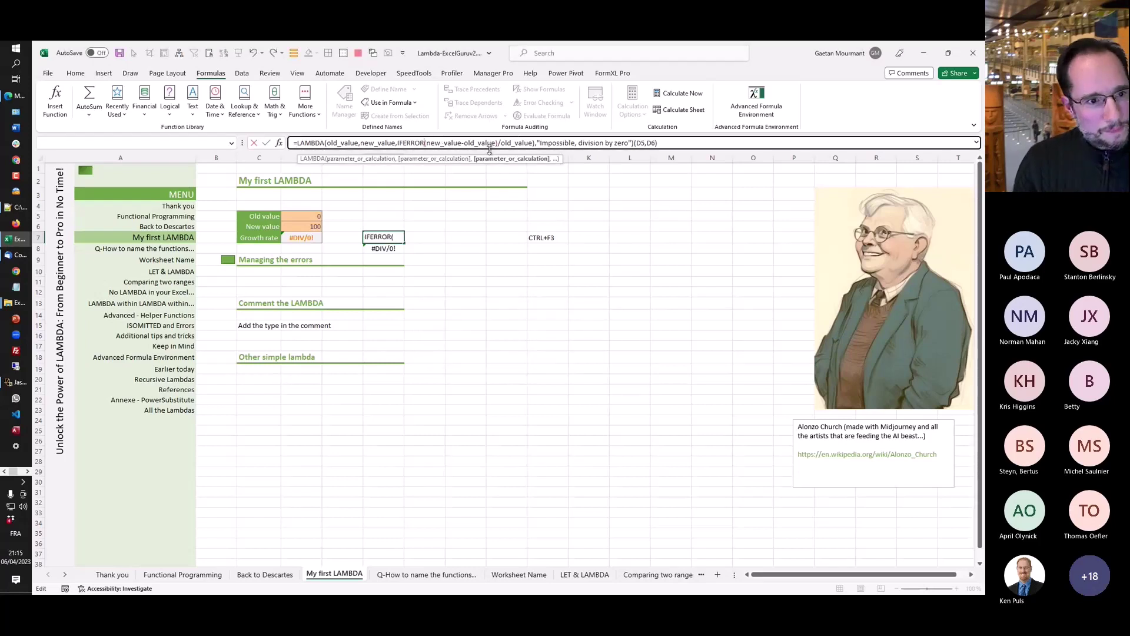
{"action": "type", "text": "("}
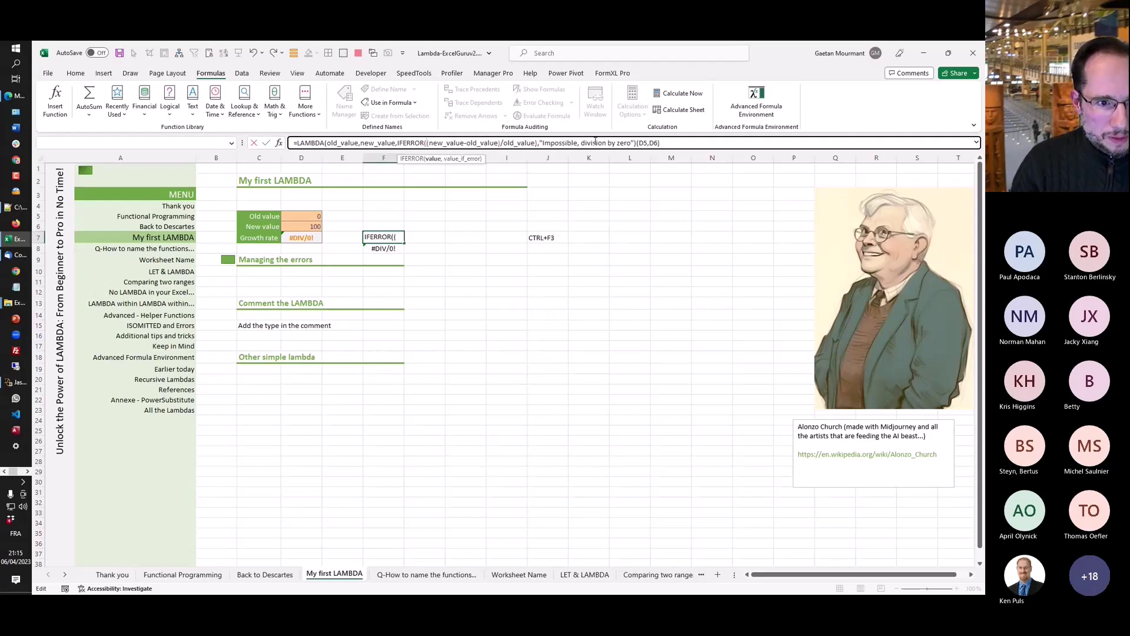
{"action": "left_click", "coordinate": [535, 144]}
{"action": "key", "text": "BackSpace"}
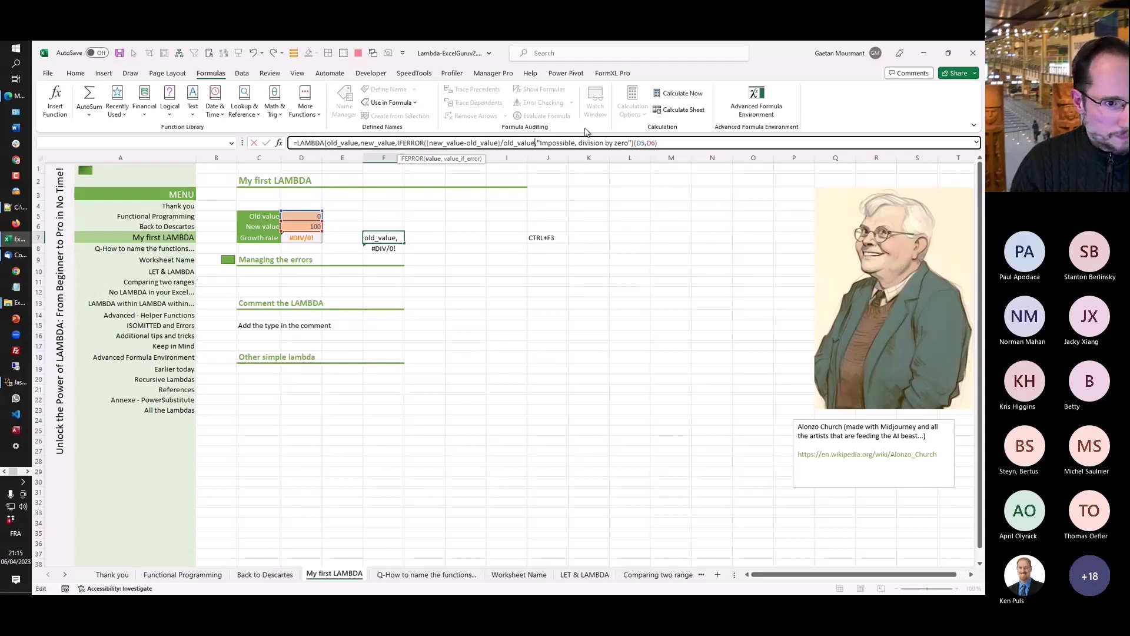
{"action": "key", "text": "Return"}
{"action": "key", "text": "Return"}
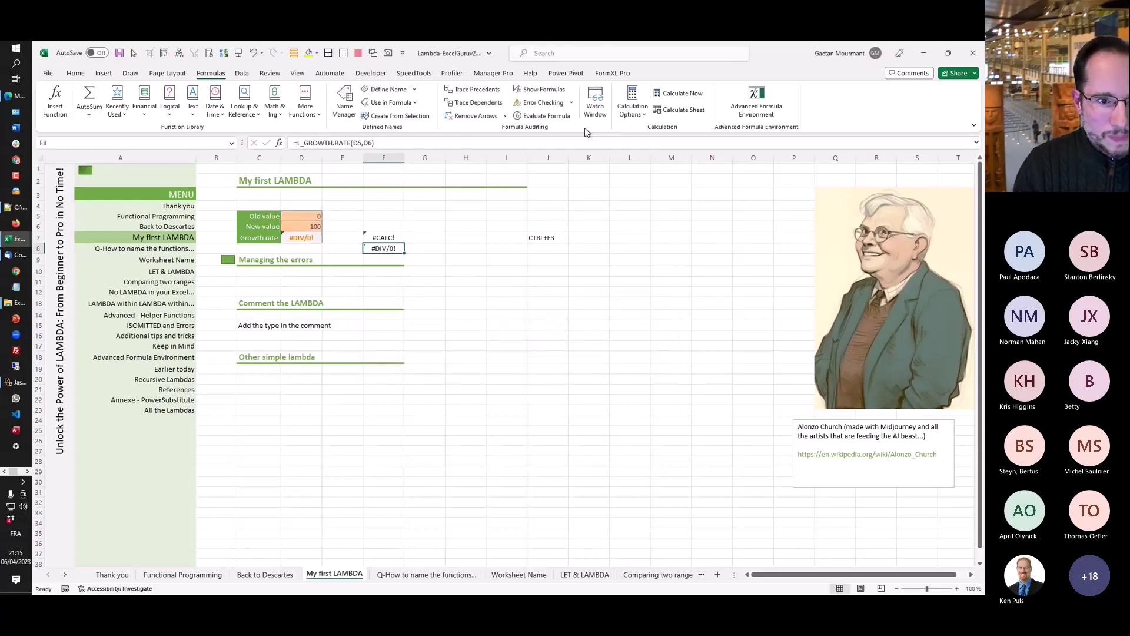
- Re-edit F7, deleting and retyping the * before the (D5,D6) arguments
{"action": "key", "text": "F2"}
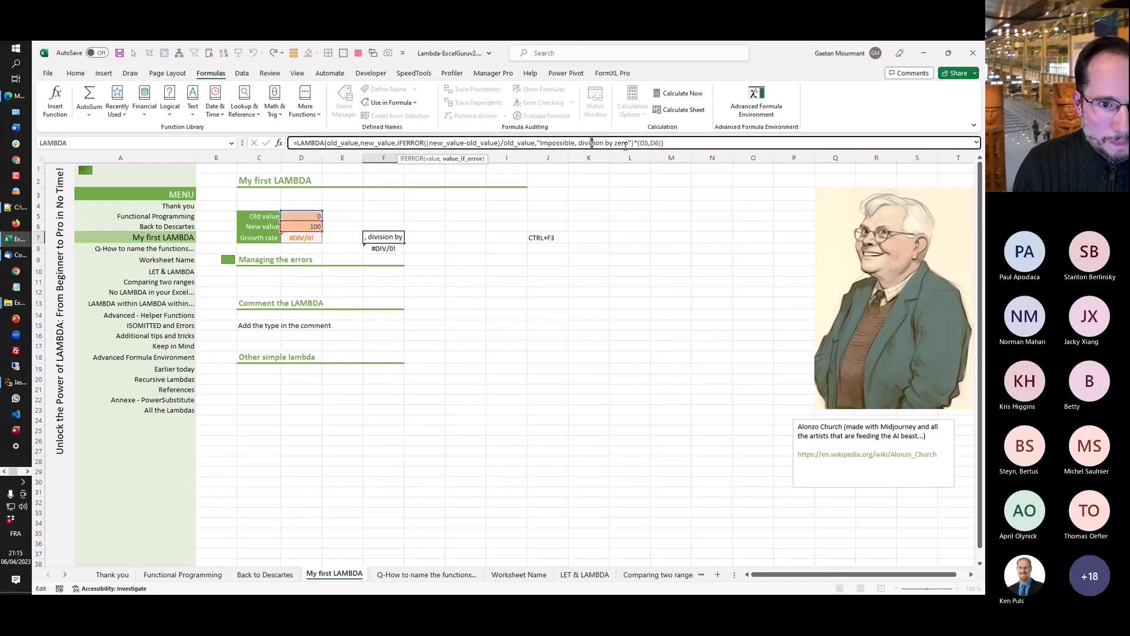
{"action": "left_click", "coordinate": [639, 143]}
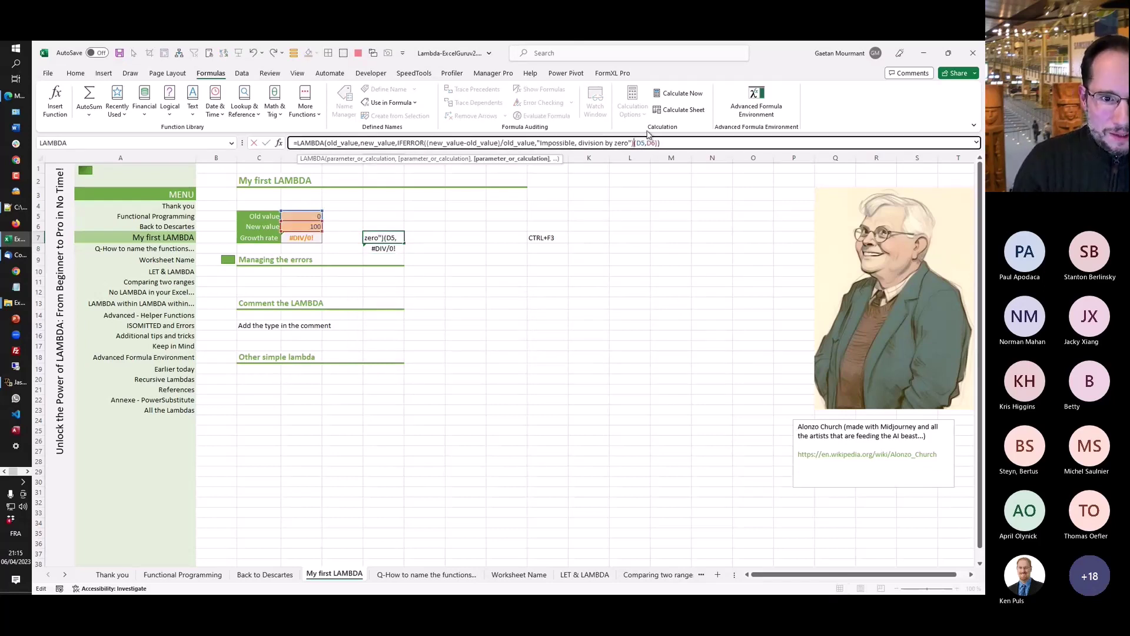
{"action": "key", "text": "Escape"}
{"action": "left_click", "coordinate": [642, 144]}
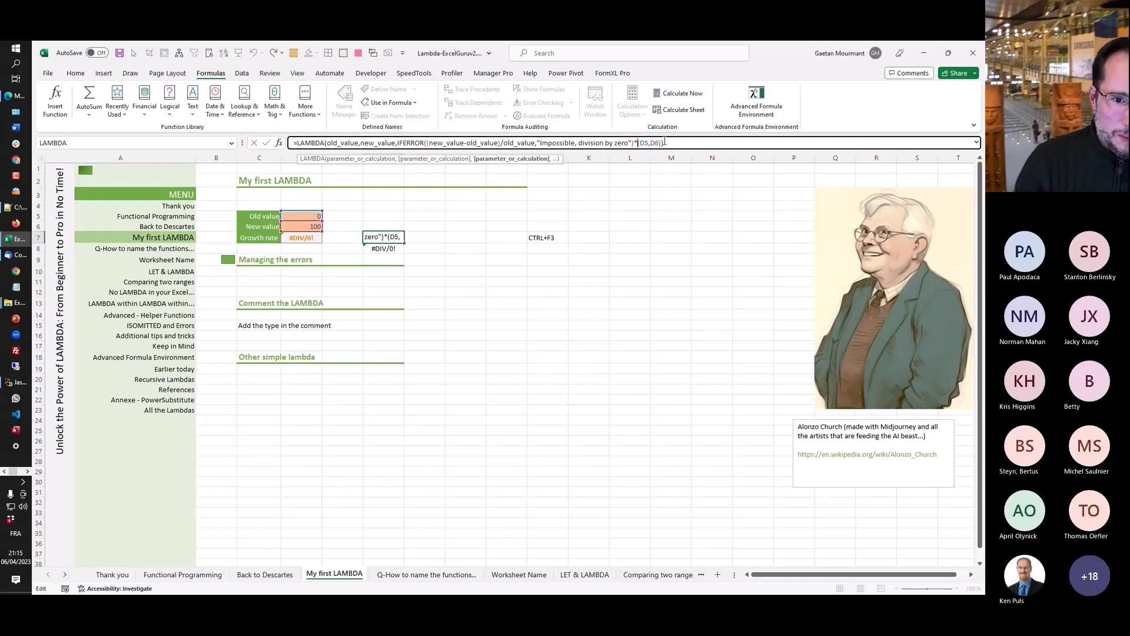
{"action": "key", "text": "BackSpace"}
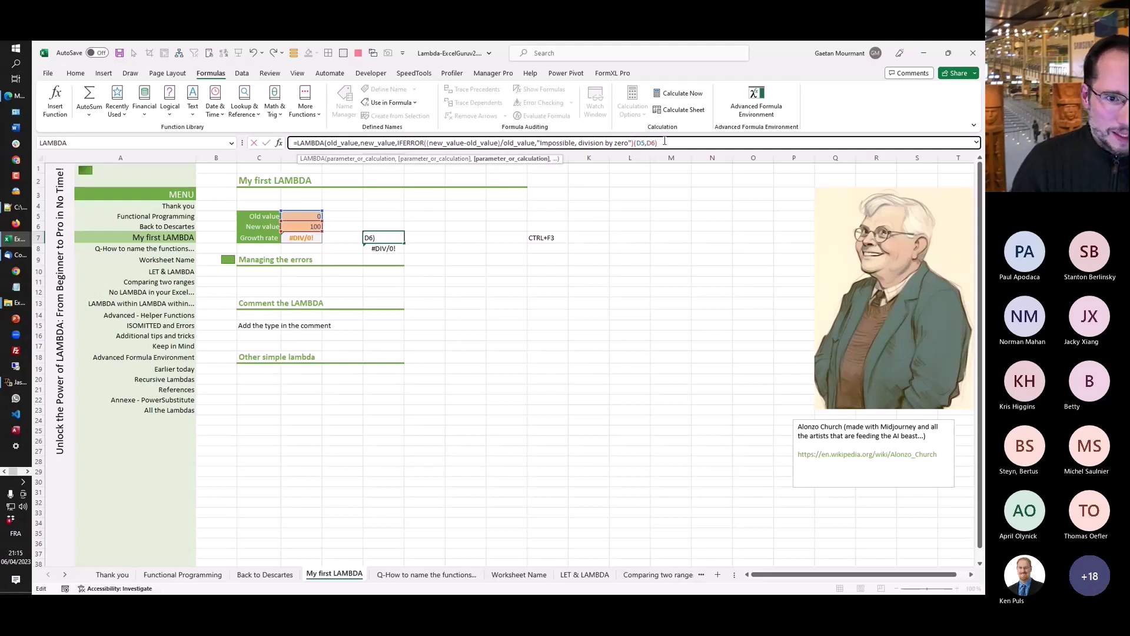
{"action": "type", "text": "*"}
{"action": "key", "text": "Return"}
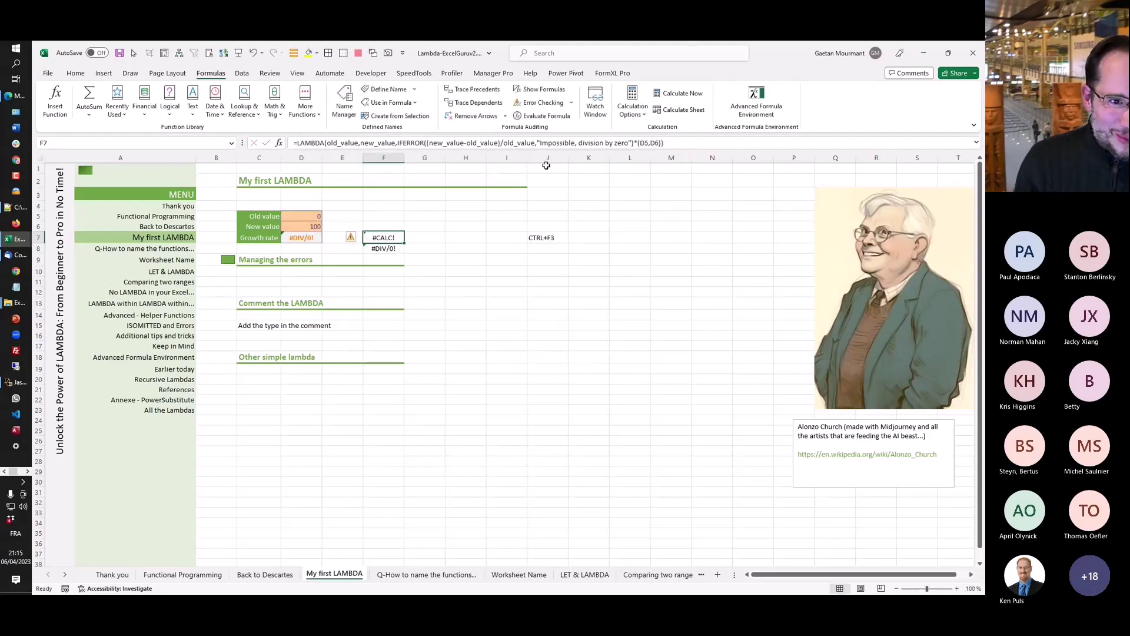
- Move the misplaced parenthesis so it closes right after the error message
{"action": "left_click", "coordinate": [434, 142]}
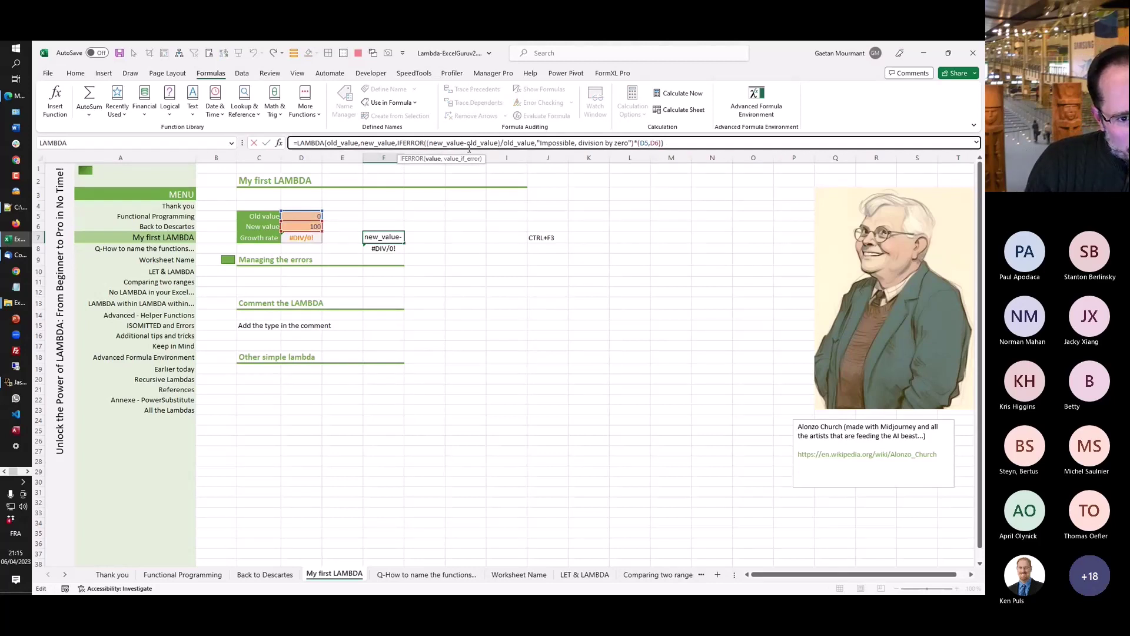
{"action": "left_click", "coordinate": [713, 143]}
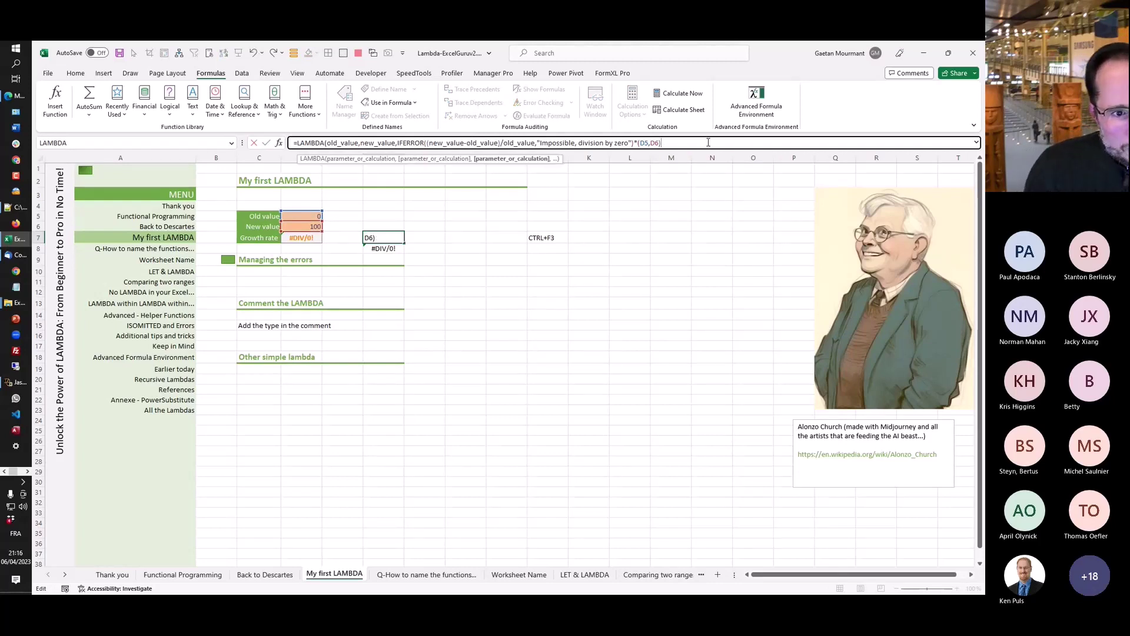
{"action": "left_click", "coordinate": [430, 144]}
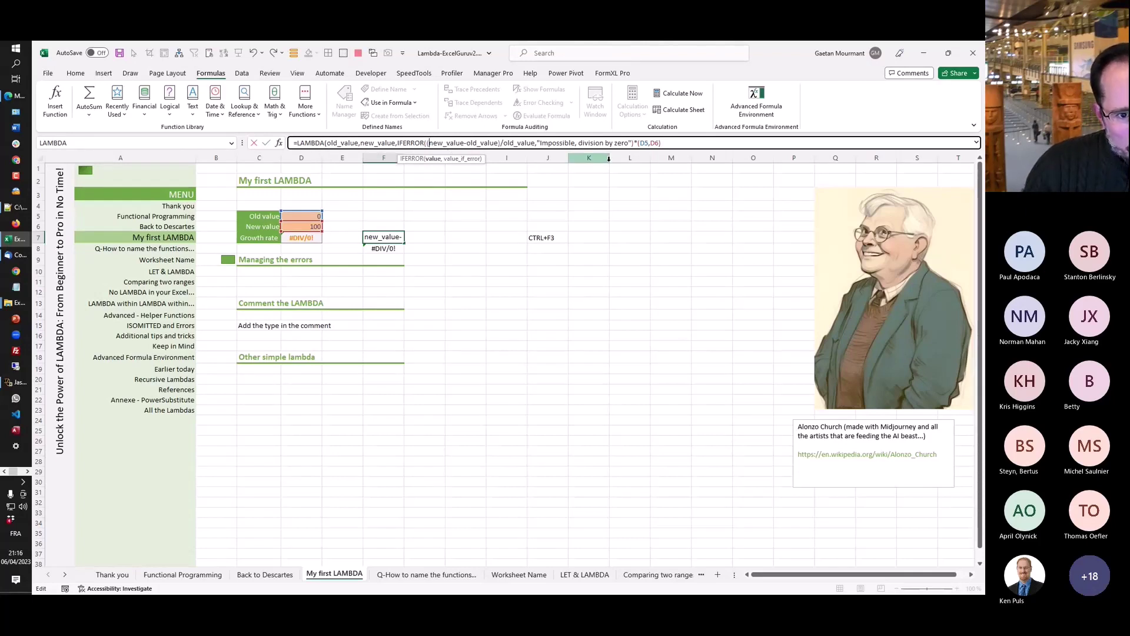
{"action": "left_click", "coordinate": [637, 143]}
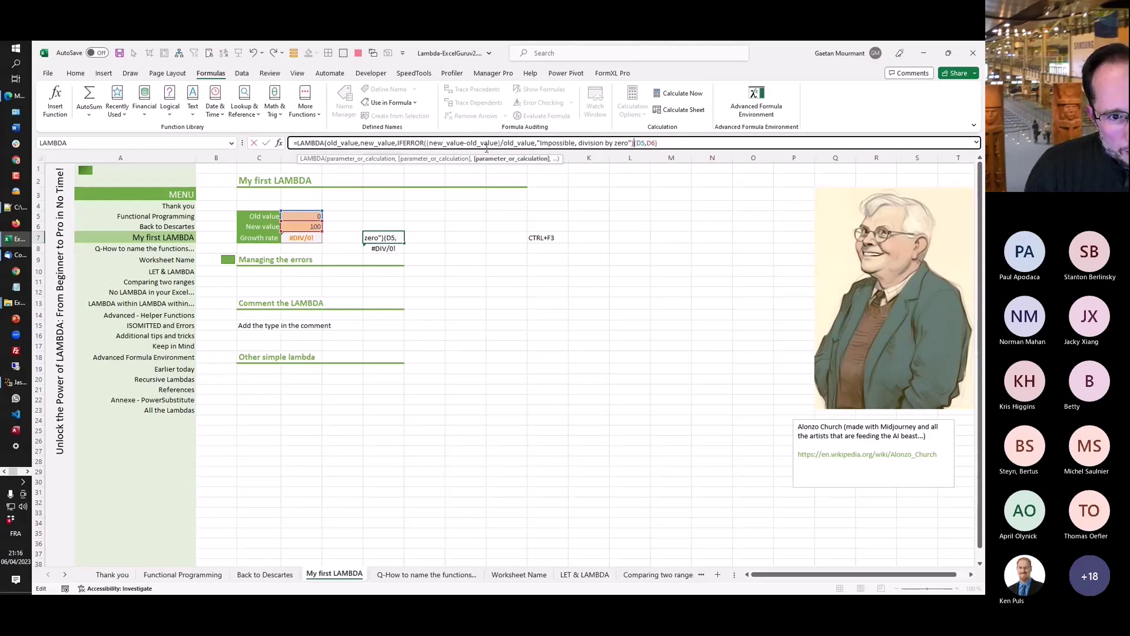
{"action": "key", "text": "BackSpace"}
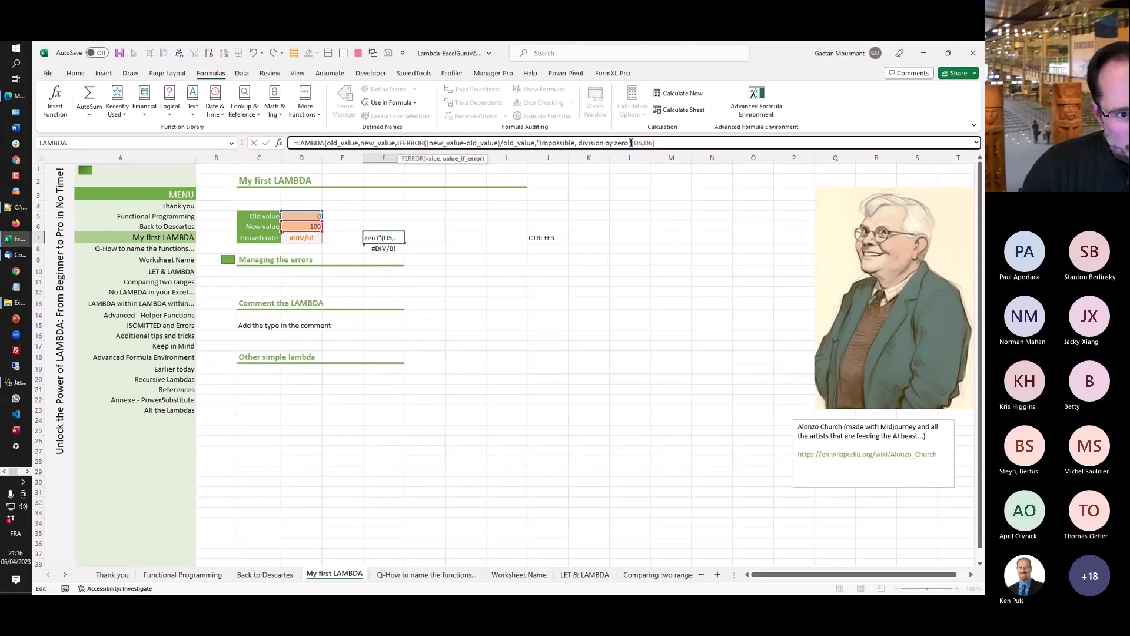
{"action": "key", "text": "Return"}
{"action": "left_click", "coordinate": [494, 377]}
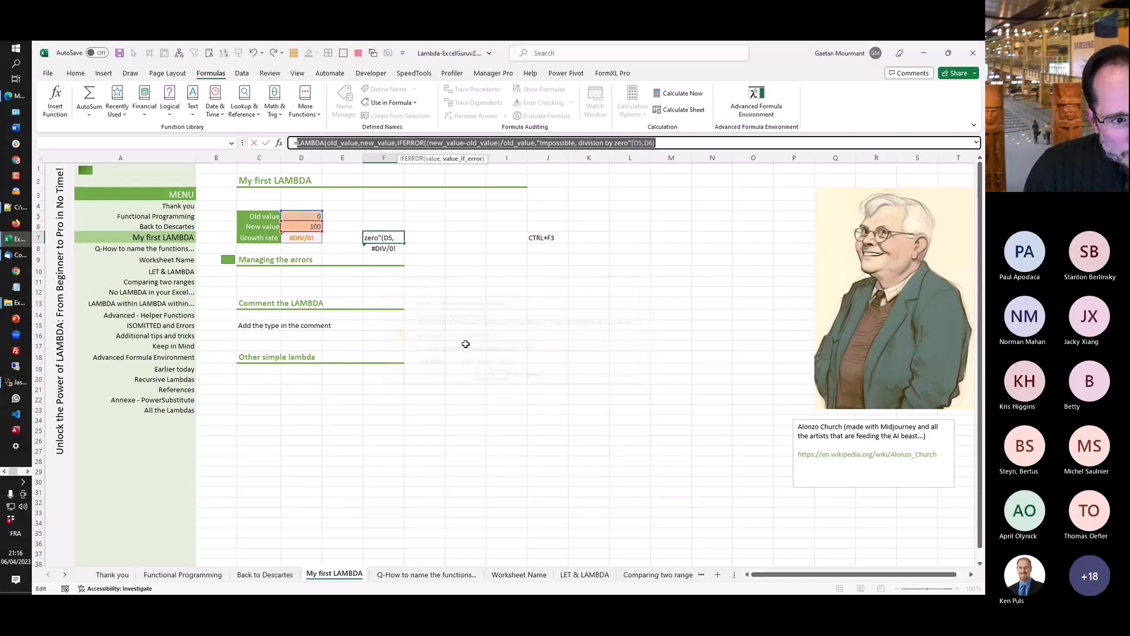
{"action": "left_click", "coordinate": [633, 143]}
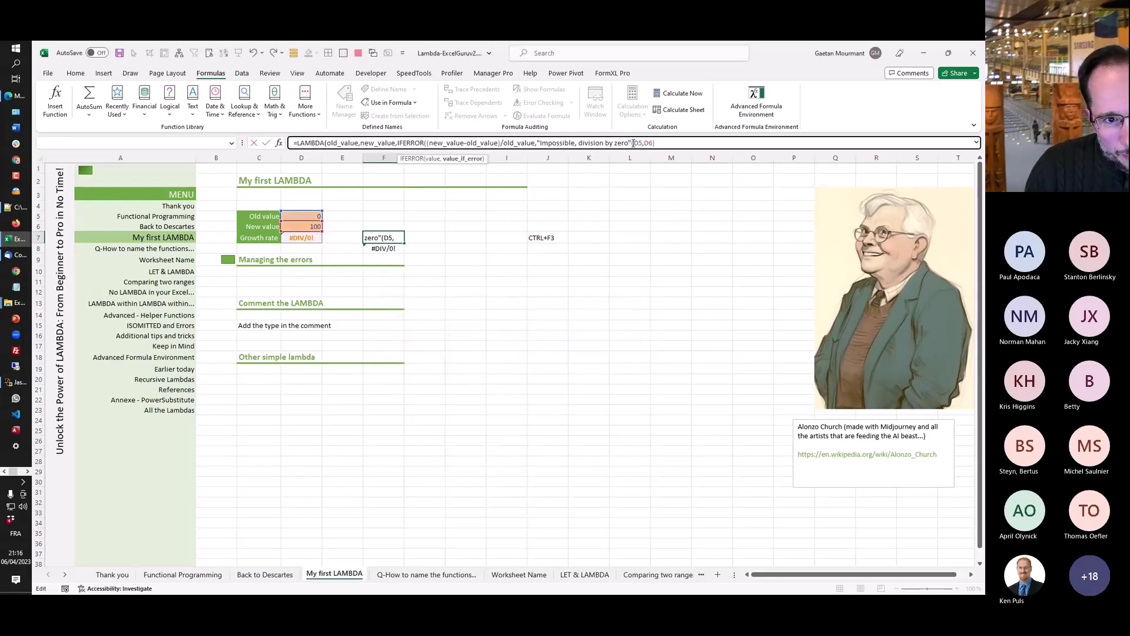
{"action": "type", "text": ")"}
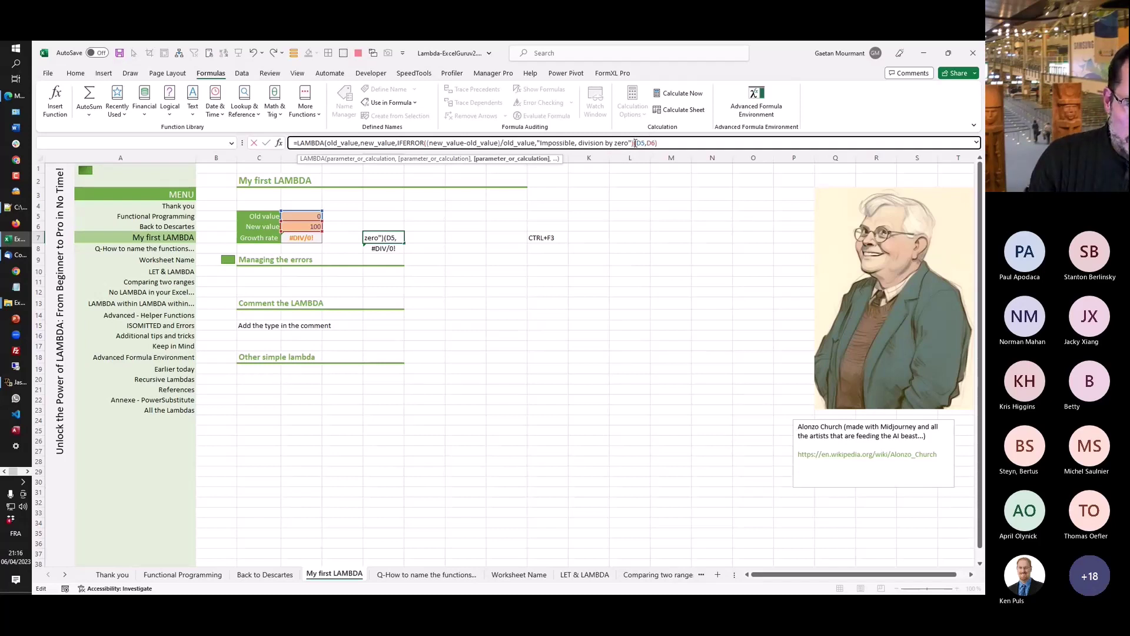
{"action": "key", "text": "Return"}
{"action": "key", "text": "Return"}
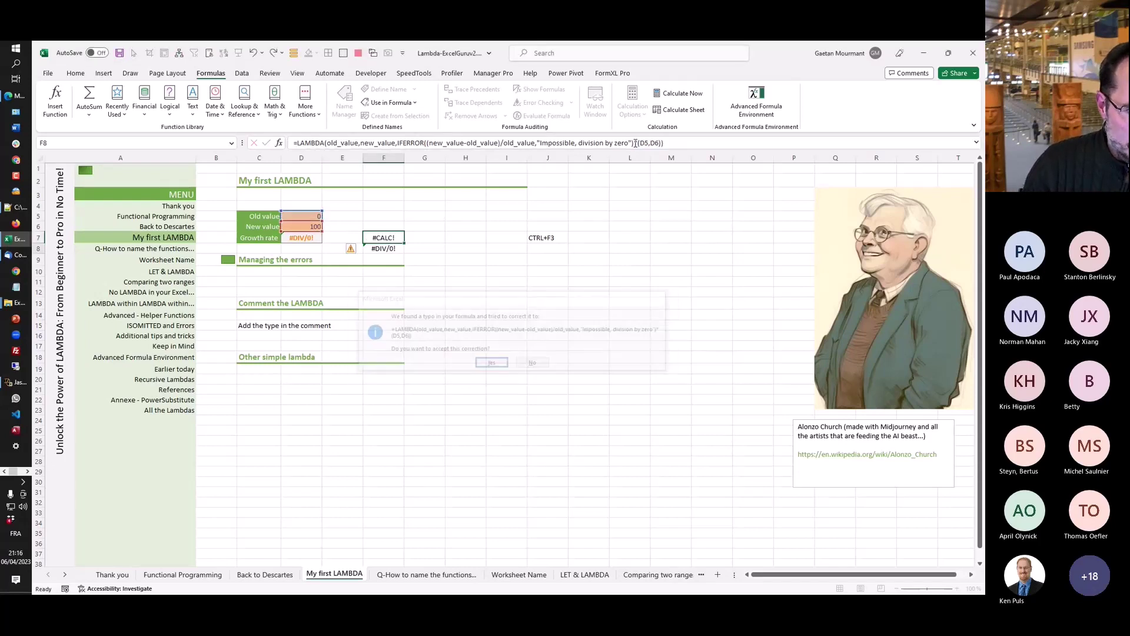
- Remove the extra parenthesis and stray asterisk before (D5,D6), then commit F7
{"action": "left_click", "coordinate": [405, 235]}
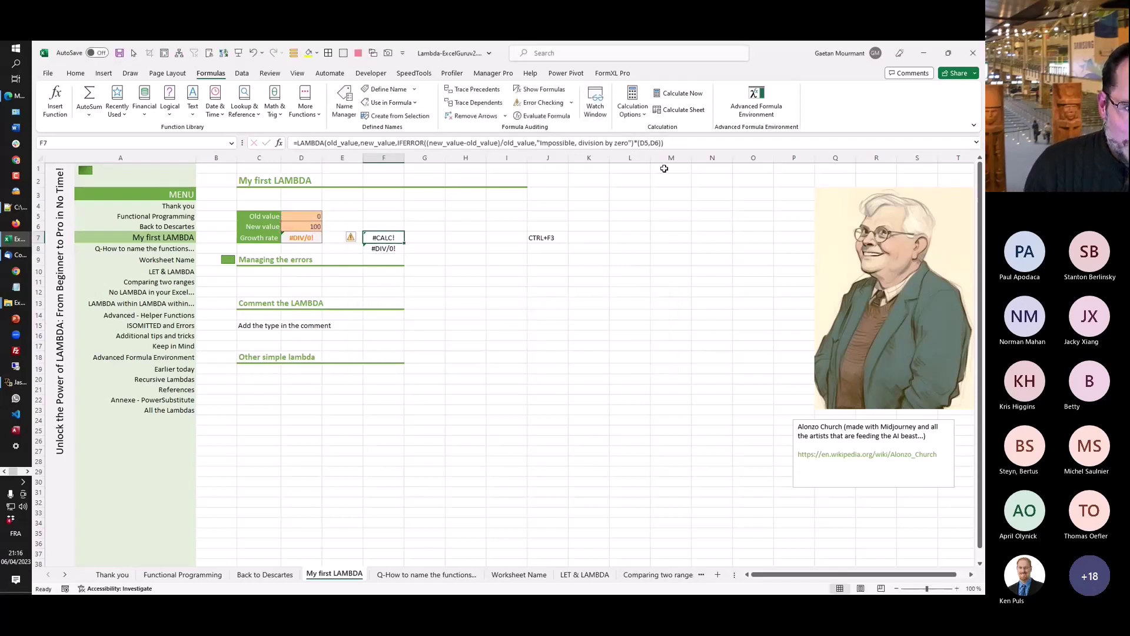
{"action": "left_click", "coordinate": [639, 143]}
{"action": "left_click", "coordinate": [677, 144]}
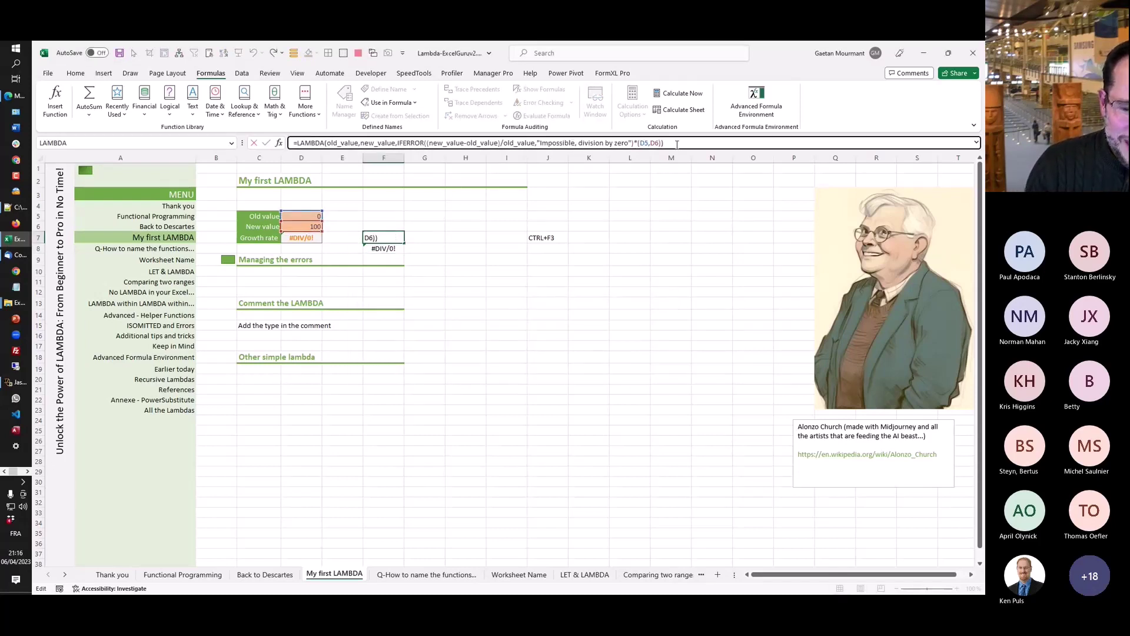
{"action": "key", "text": "BackSpace"}
{"action": "key", "text": "Left"}
{"action": "key", "text": "Left"}
{"action": "key", "text": "Left"}
{"action": "key", "text": "Left"}
{"action": "key", "text": "Left"}
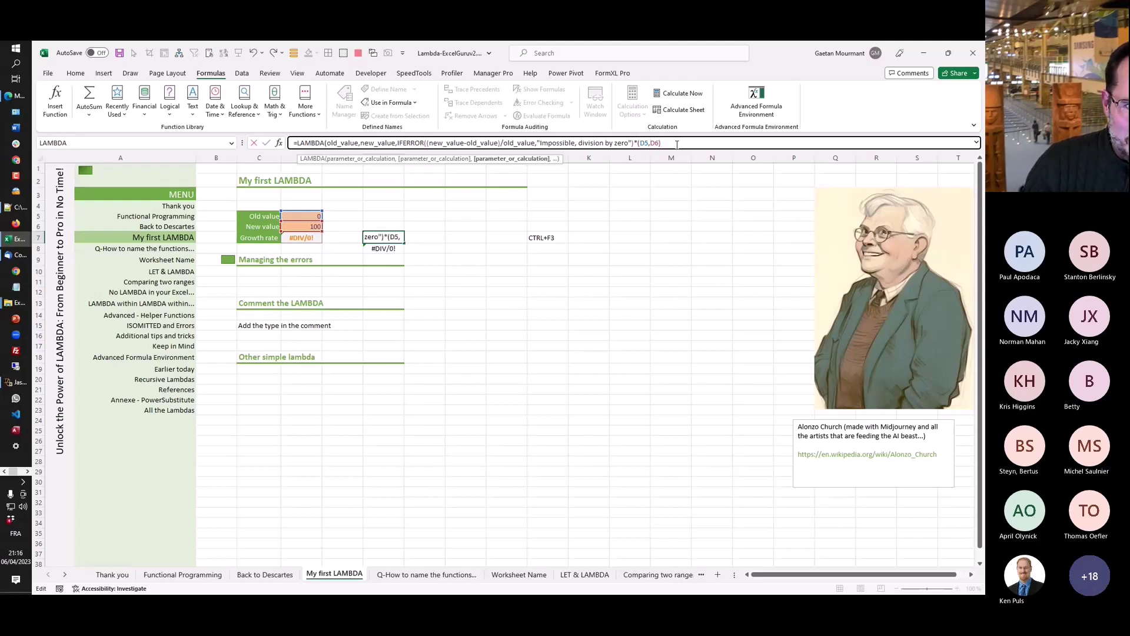
{"action": "key", "text": "BackSpace"}
{"action": "type", "text": ")"}
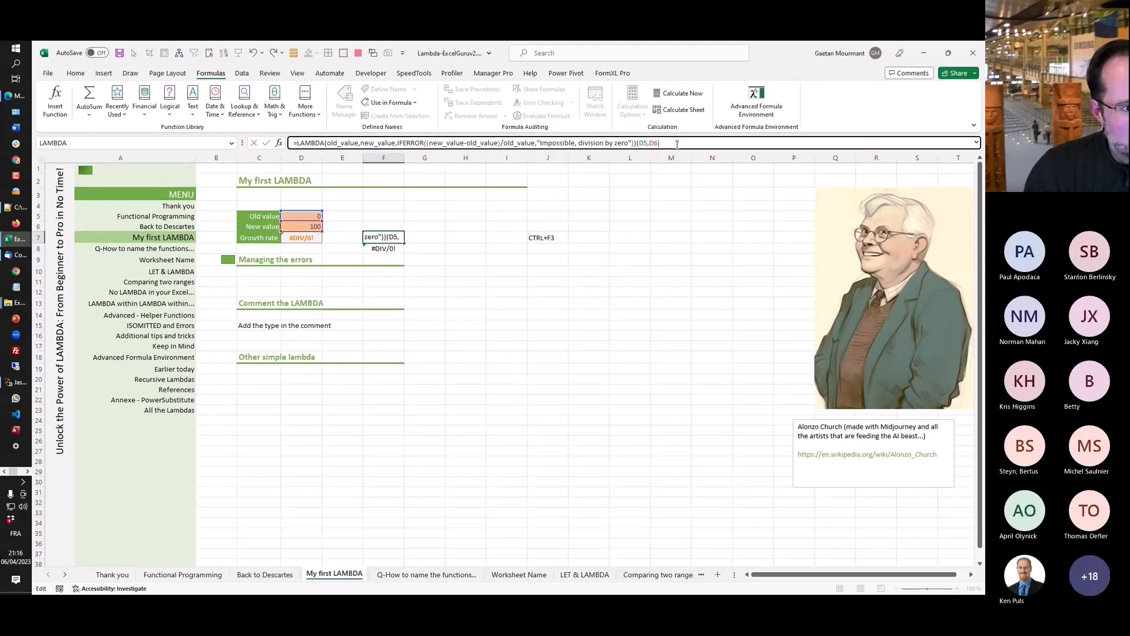
{"action": "key", "text": "ctrl+Return"}
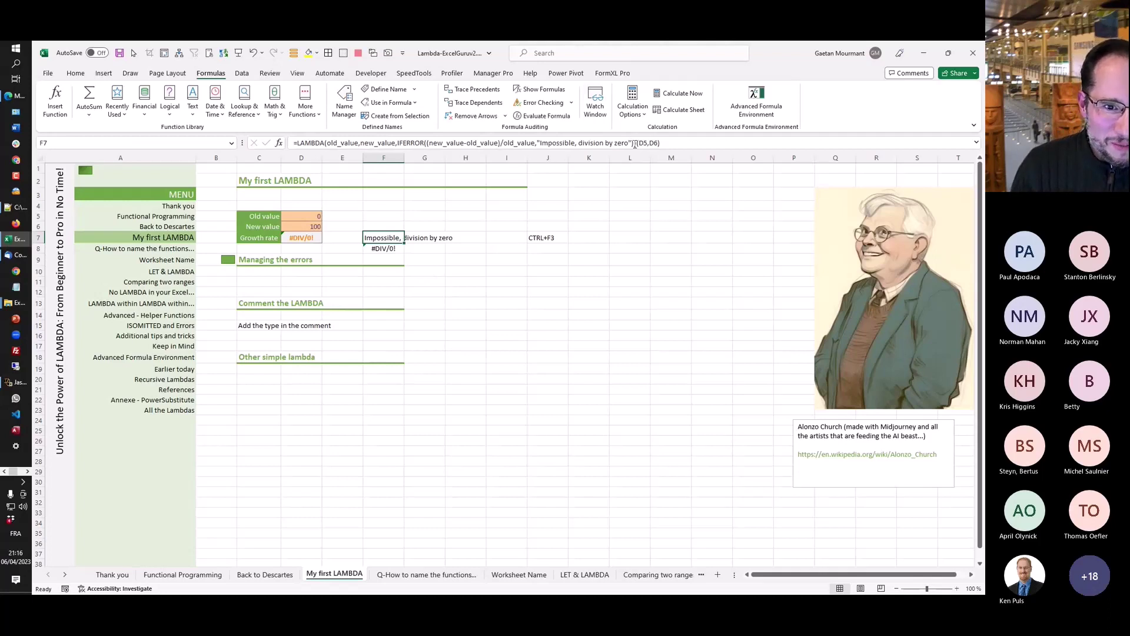
{"action": "left_click_drag", "start_coordinate": [636, 142], "coordinate": [331, 141]}
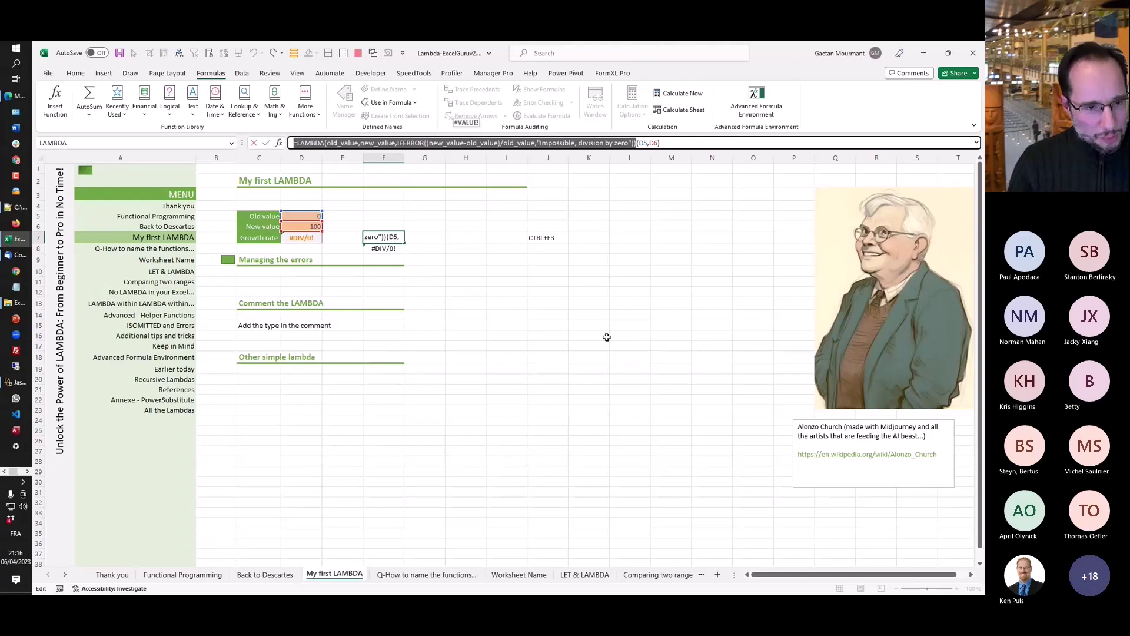
{"action": "key", "text": "Return"}
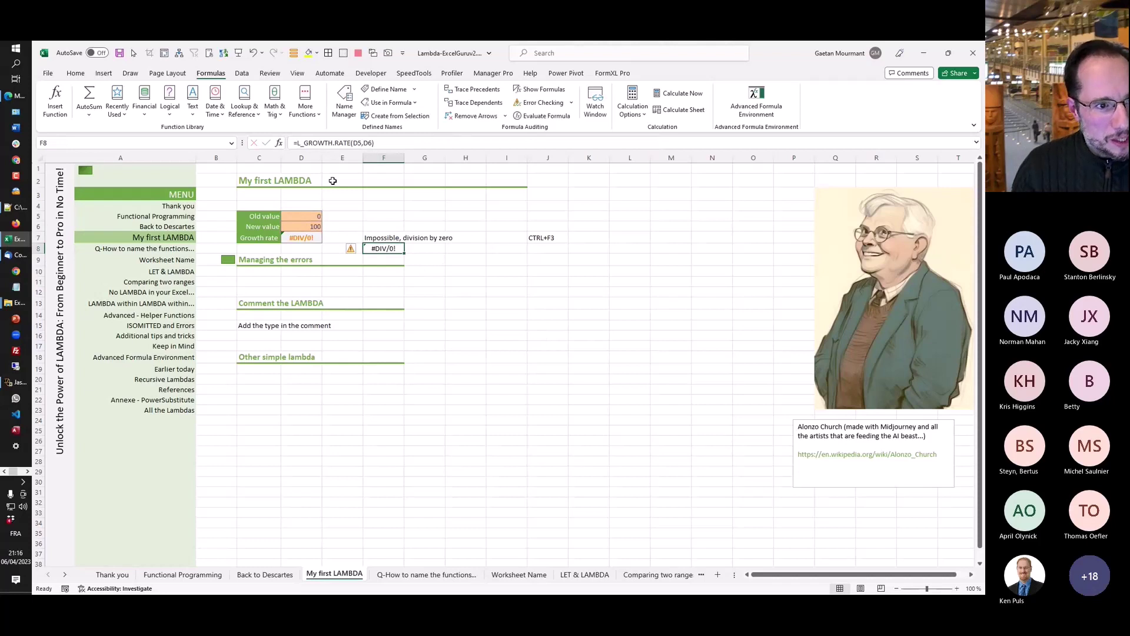
- Replace L_GROWTH.RATE's Refers to with the IFERROR LAMBDA and save the change
{"action": "left_click", "coordinate": [345, 101]}
{"action": "left_click", "coordinate": [486, 334]}
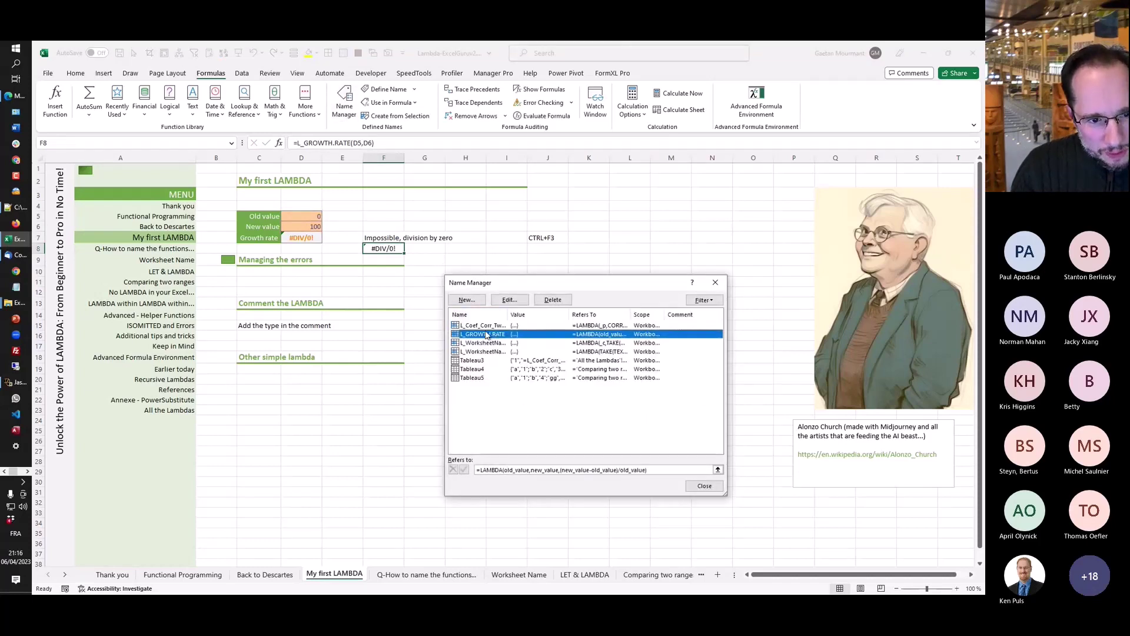
{"action": "left_click", "coordinate": [624, 470]}
{"action": "key", "text": "ctrl+v"}
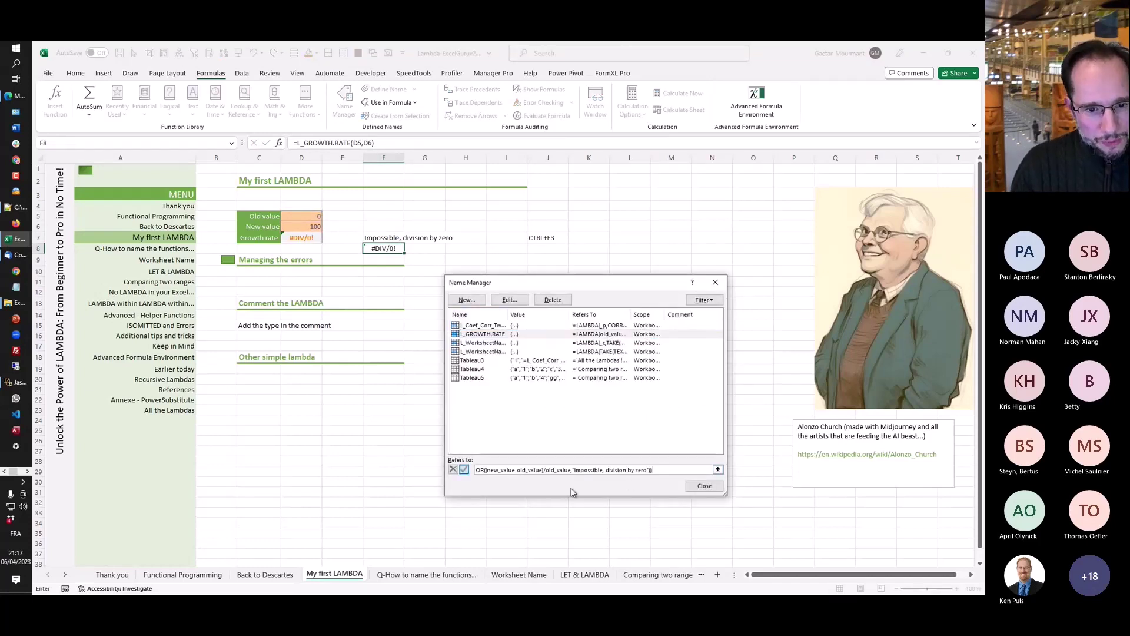
{"action": "left_click", "coordinate": [703, 486]}
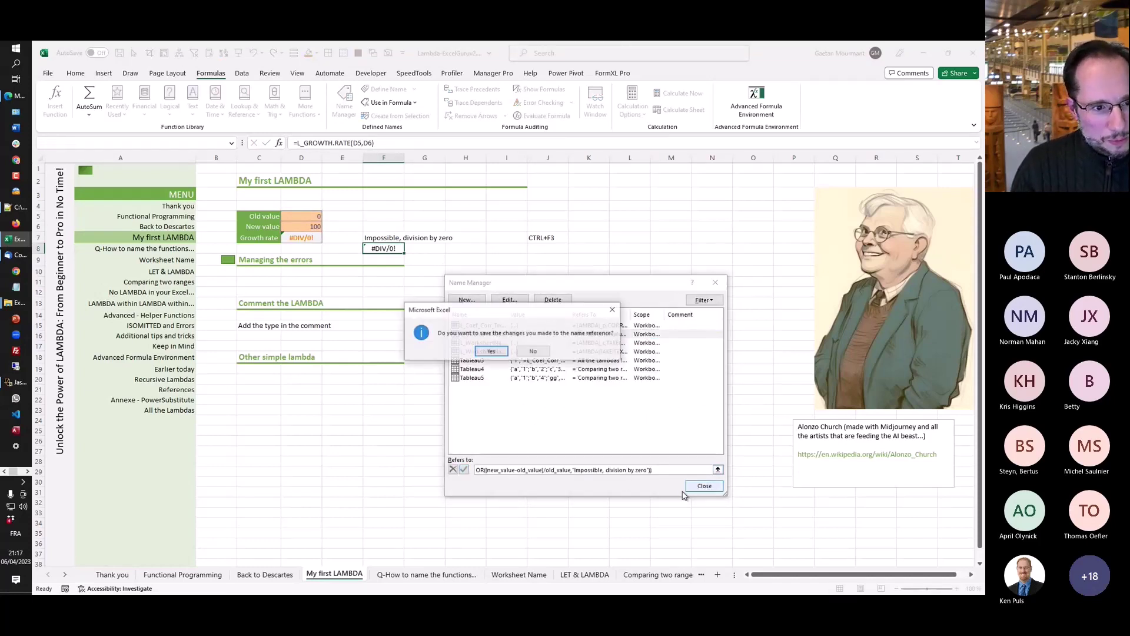
{"action": "left_click", "coordinate": [492, 351]}
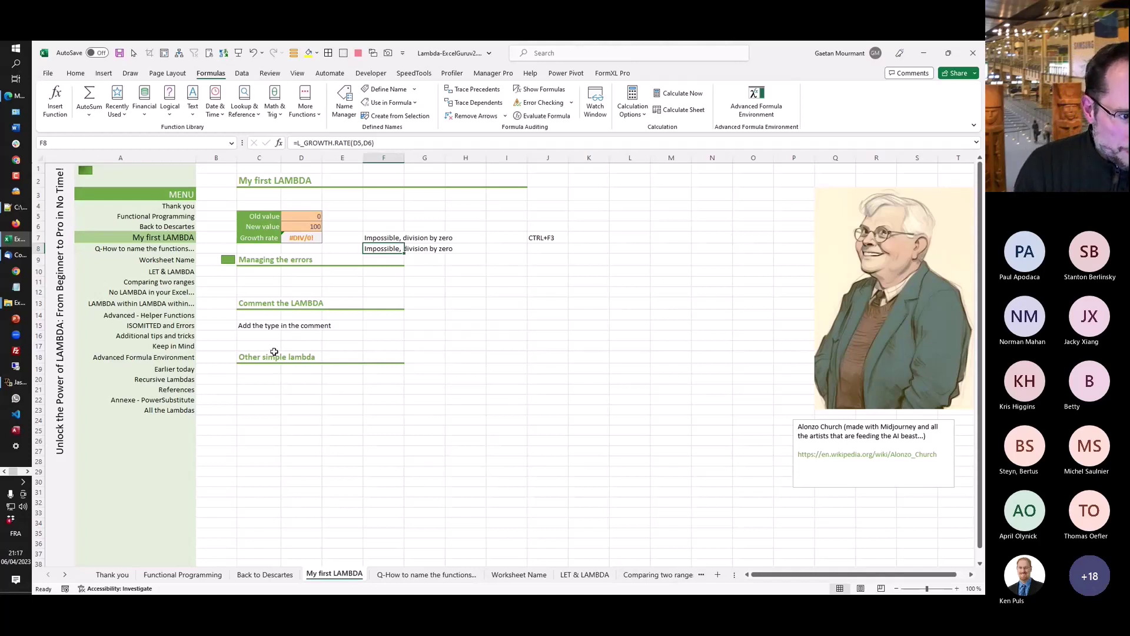
- Review cells F7, F8, C15 and F15, ending back on F8
{"action": "left_click", "coordinate": [380, 237]}
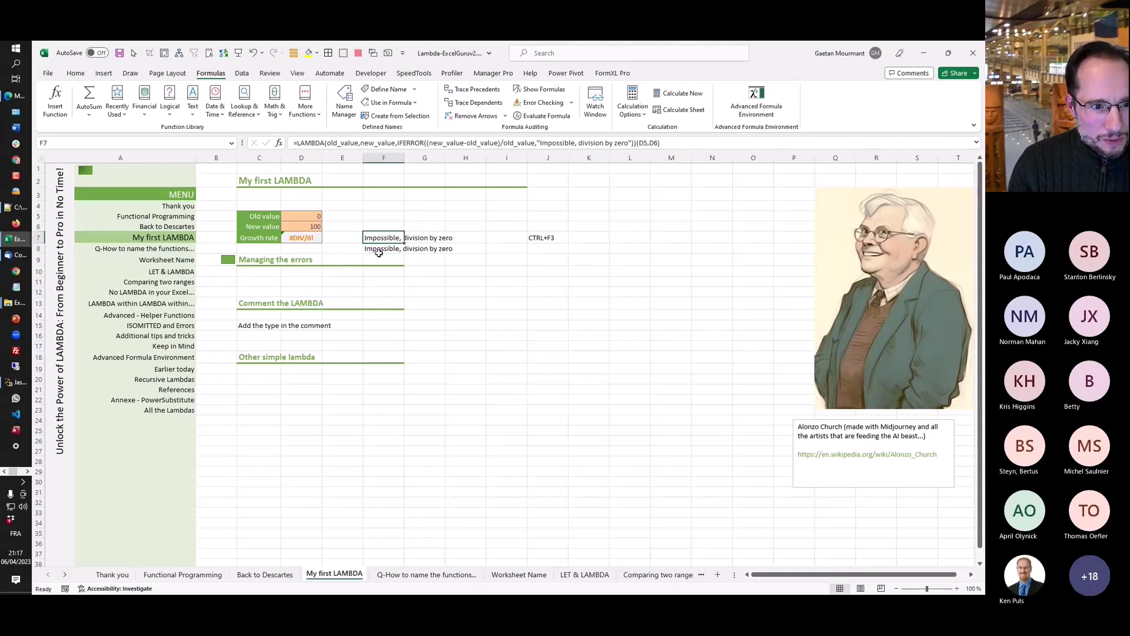
{"action": "left_click", "coordinate": [379, 252]}
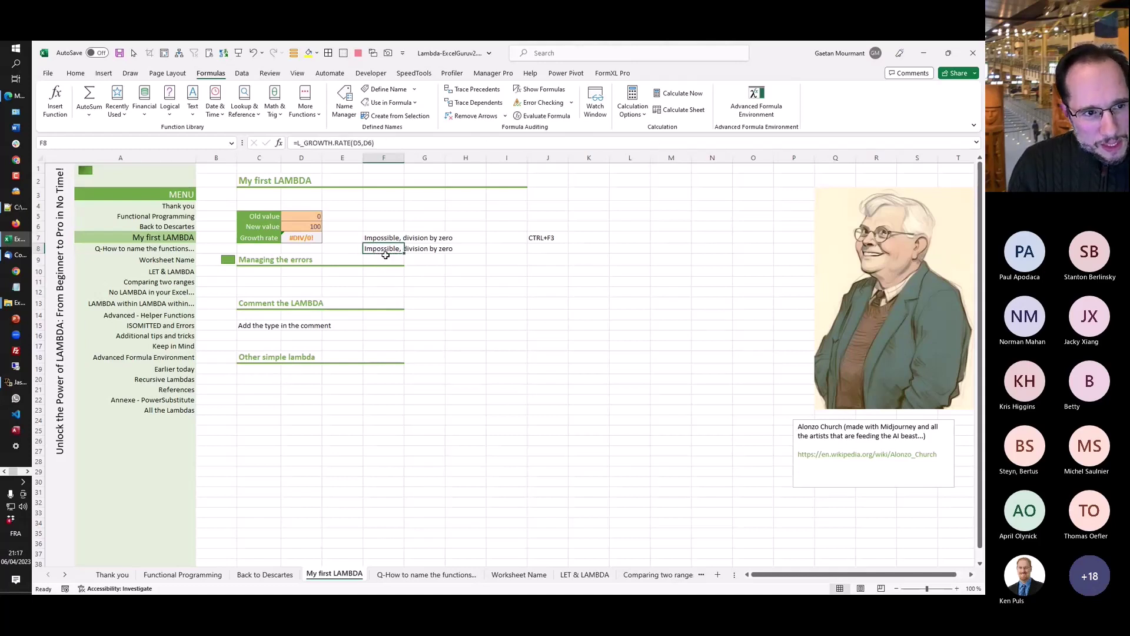
{"action": "left_click", "coordinate": [262, 326]}
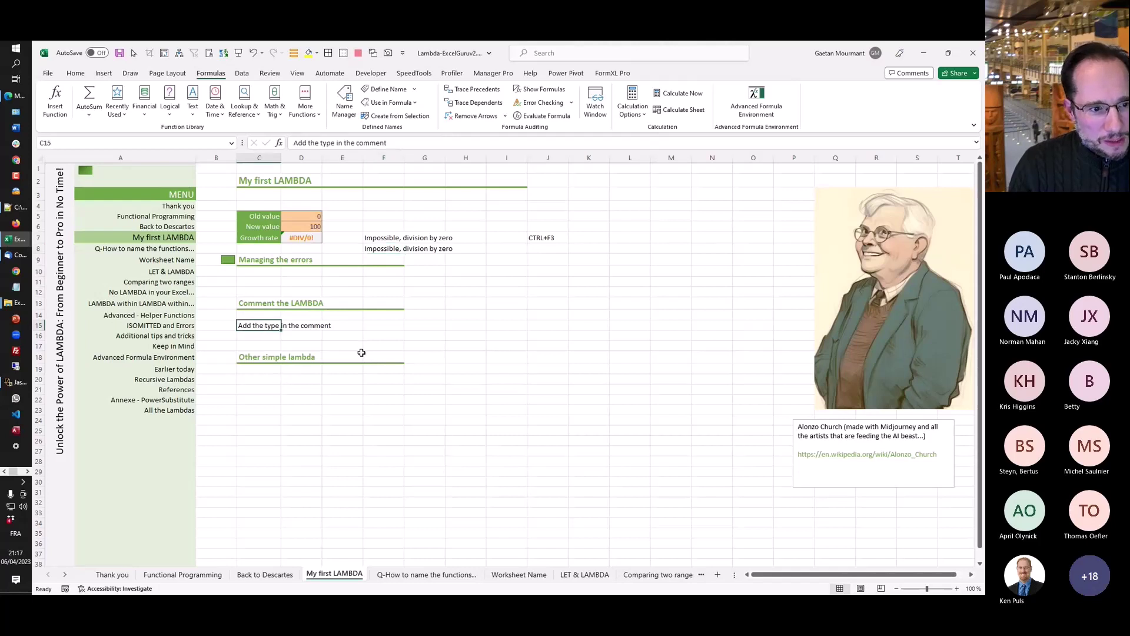
{"action": "left_click", "coordinate": [384, 327]}
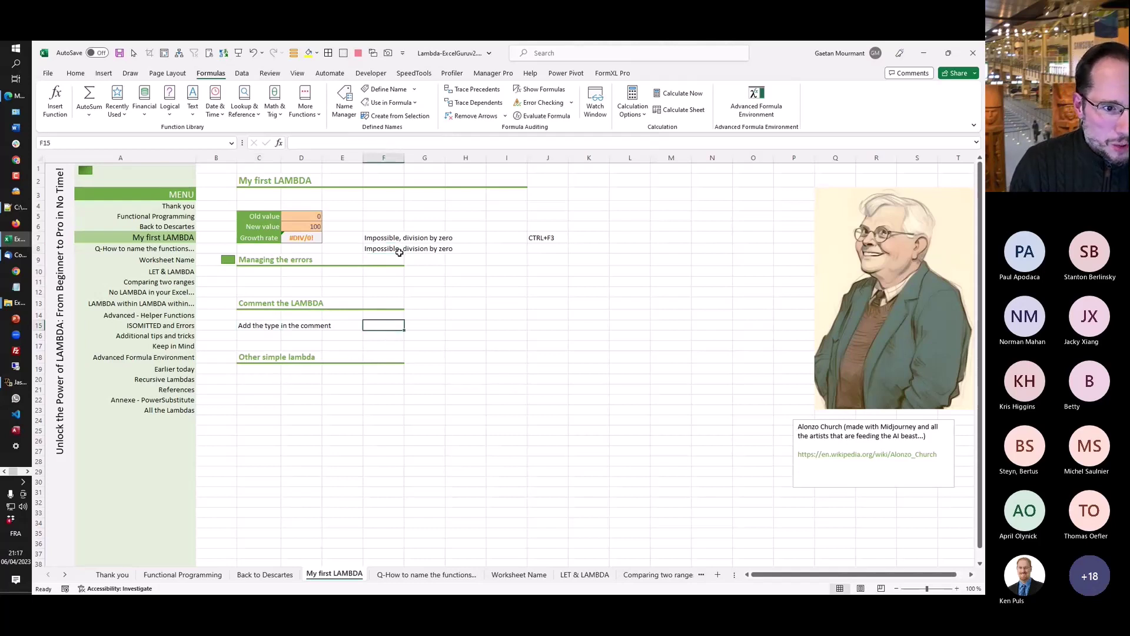
{"action": "left_click", "coordinate": [400, 250]}
- Add the comment 'old_value: this is the old value' to L_GROWTH.RATE
{"action": "key", "text": "ctrl+F3"}
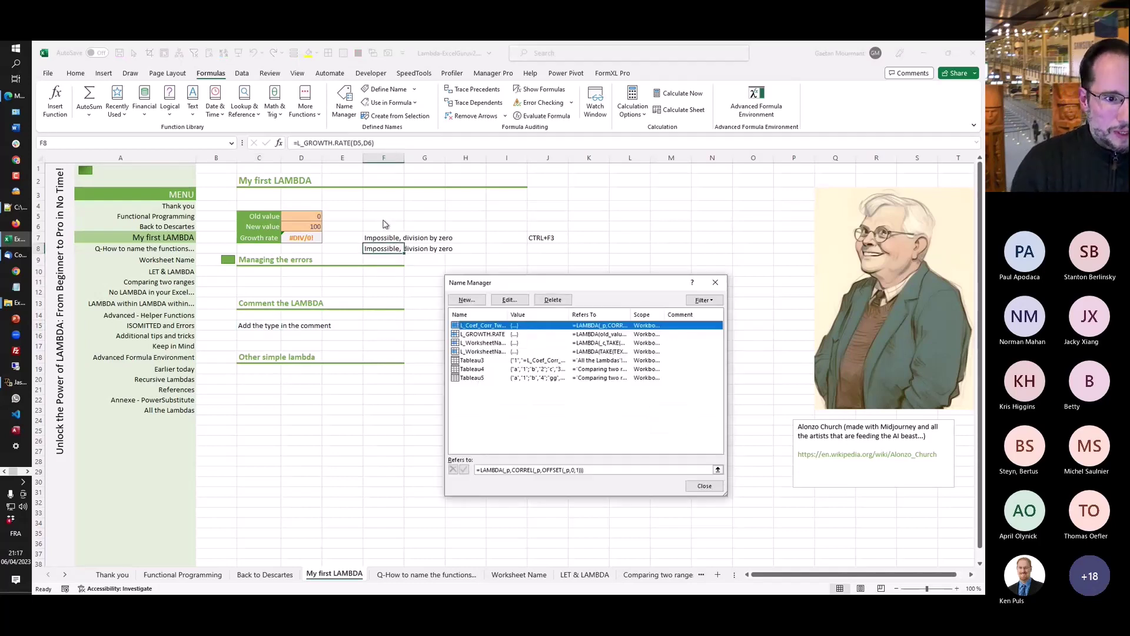
{"action": "double_click", "coordinate": [483, 335]}
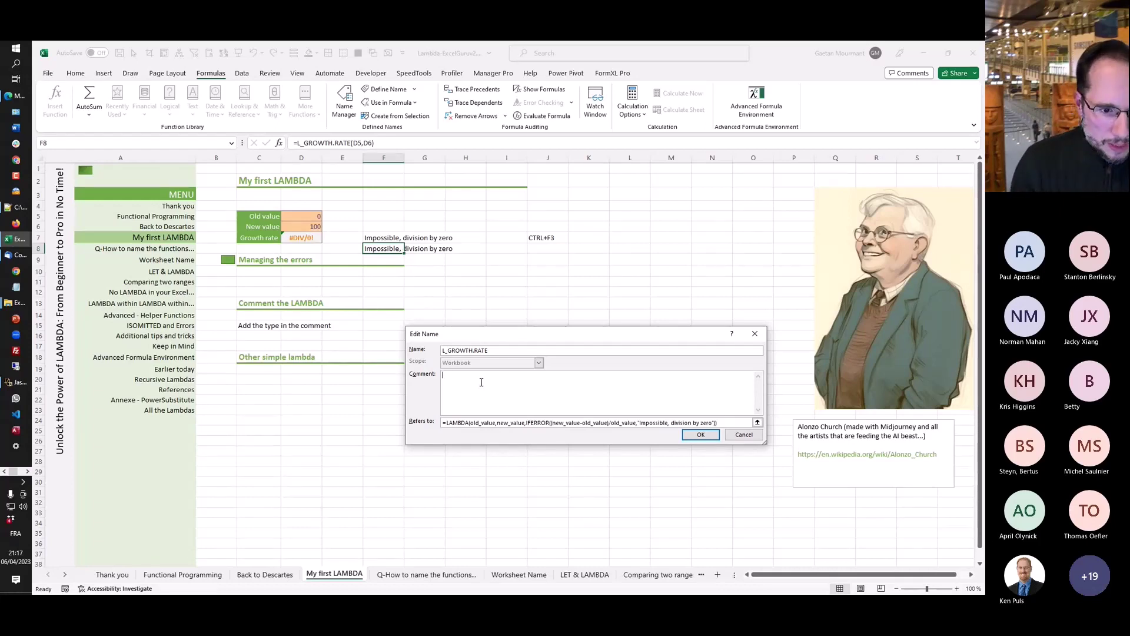
{"action": "double_click", "coordinate": [479, 422]}
{"action": "key", "text": "ctrl+c"}
{"action": "left_click", "coordinate": [539, 375]}
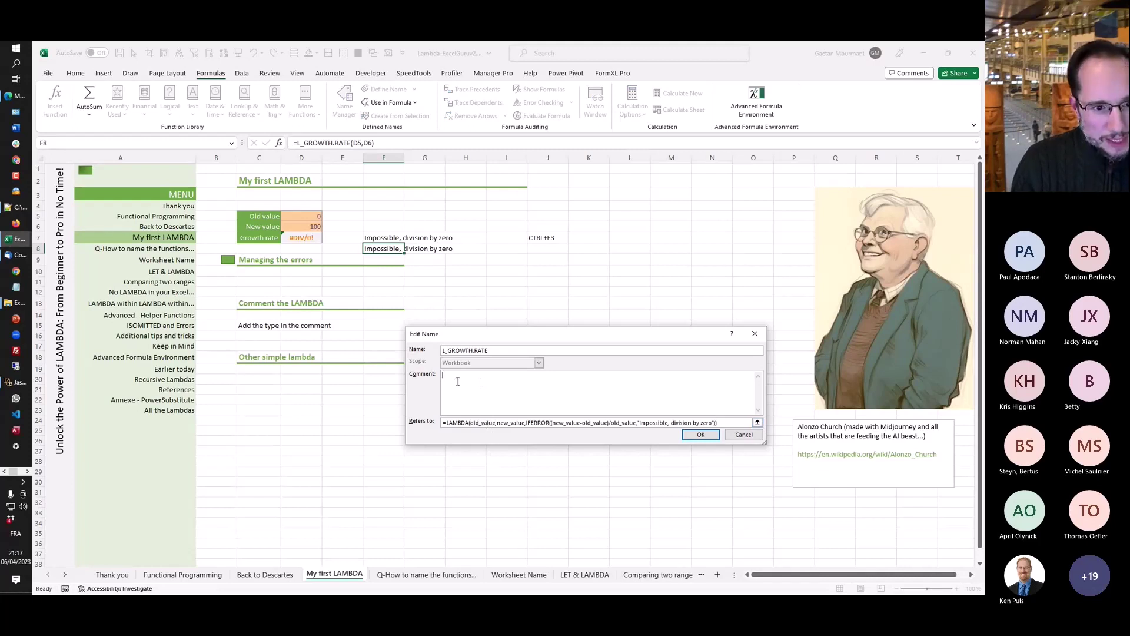
{"action": "key", "text": "ctrl+v"}
{"action": "type", "text": ": "}
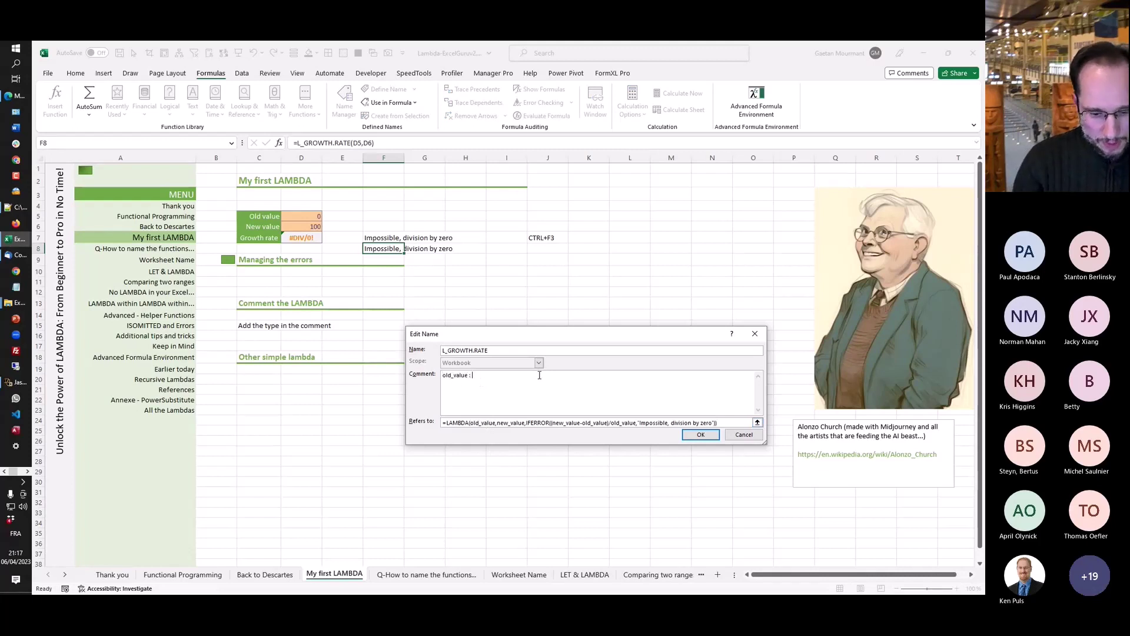
{"action": "type", "text": "this is the ol"}
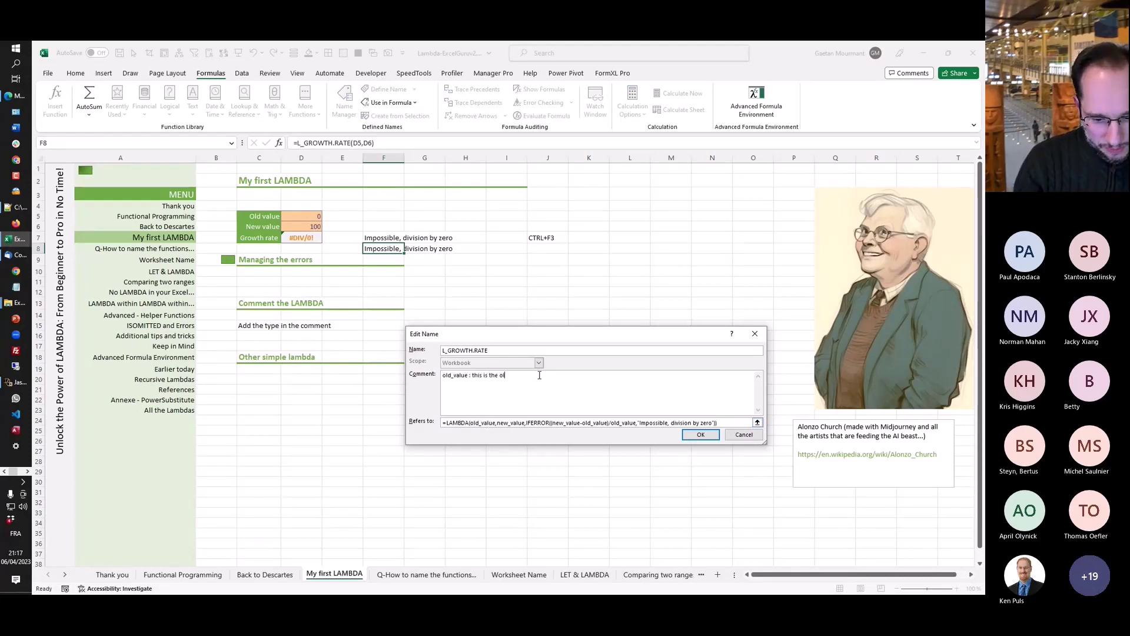
{"action": "type", "text": "d value"}
{"action": "key", "text": "Return"}
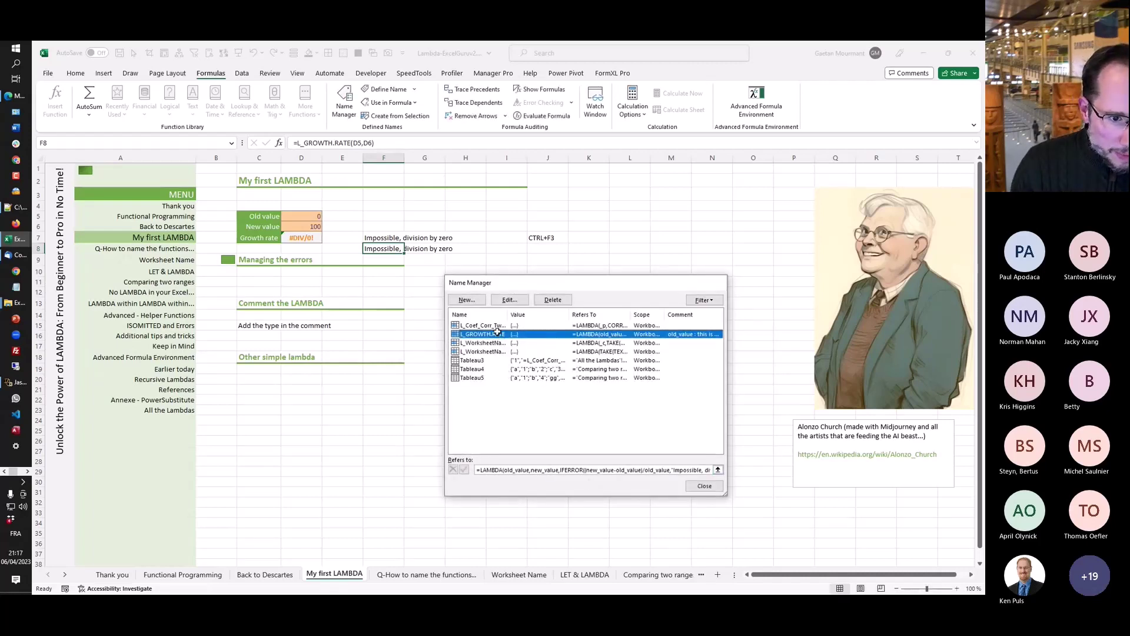
- Append '/ new_value : this is the old value' to the comment, save, and close
{"action": "double_click", "coordinate": [499, 334]}
{"action": "double_click", "coordinate": [511, 423]}
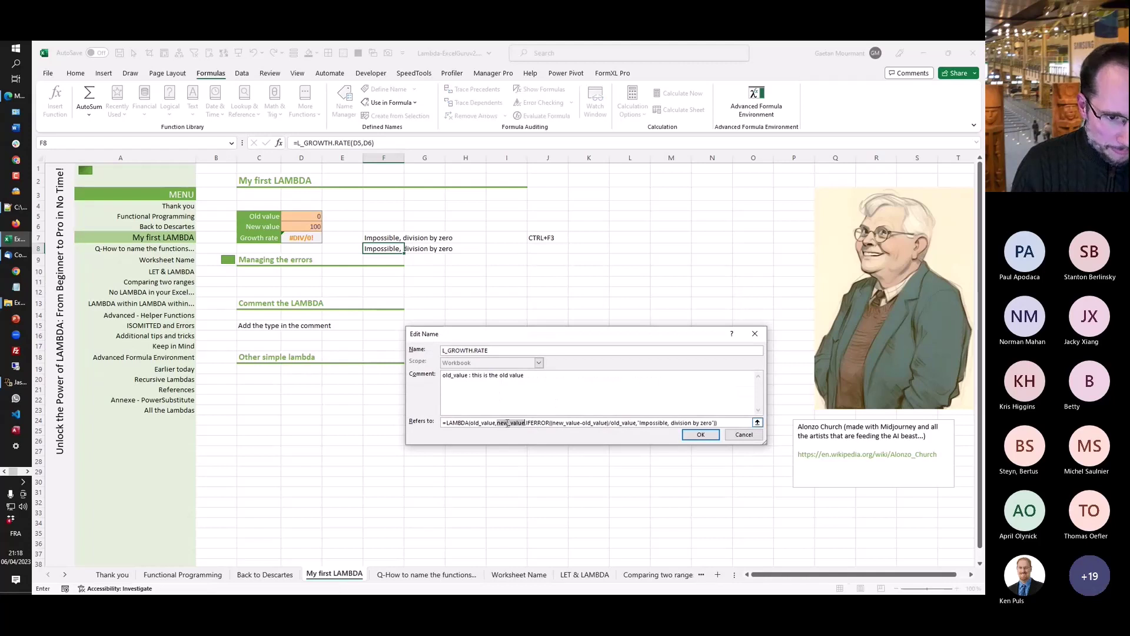
{"action": "left_click", "coordinate": [537, 376]}
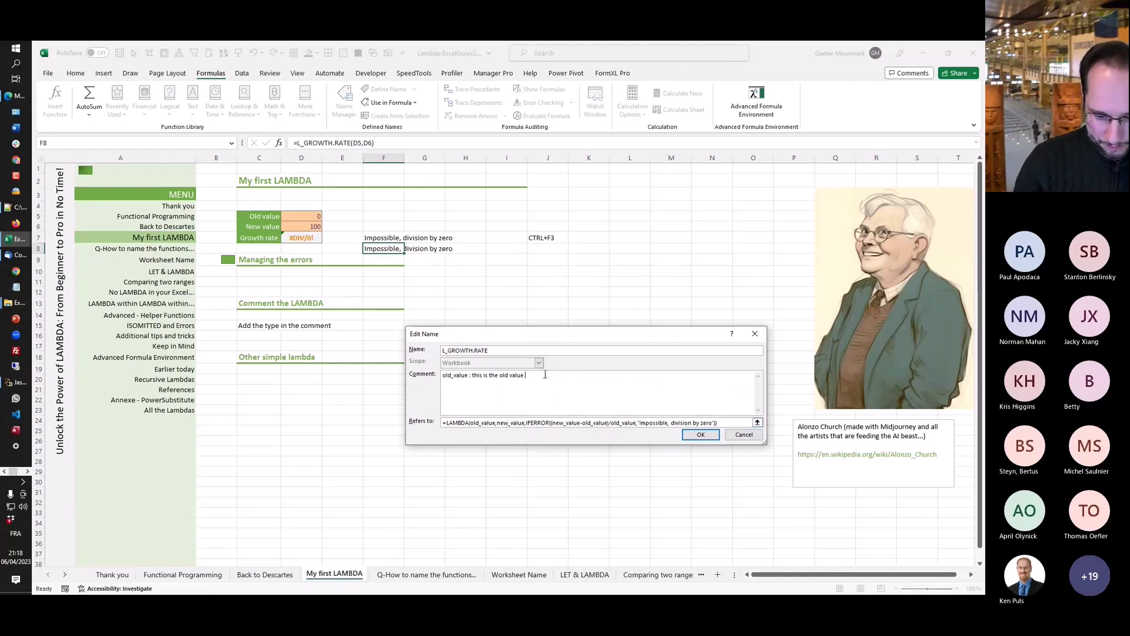
{"action": "type", "text": "/ new_value :"}
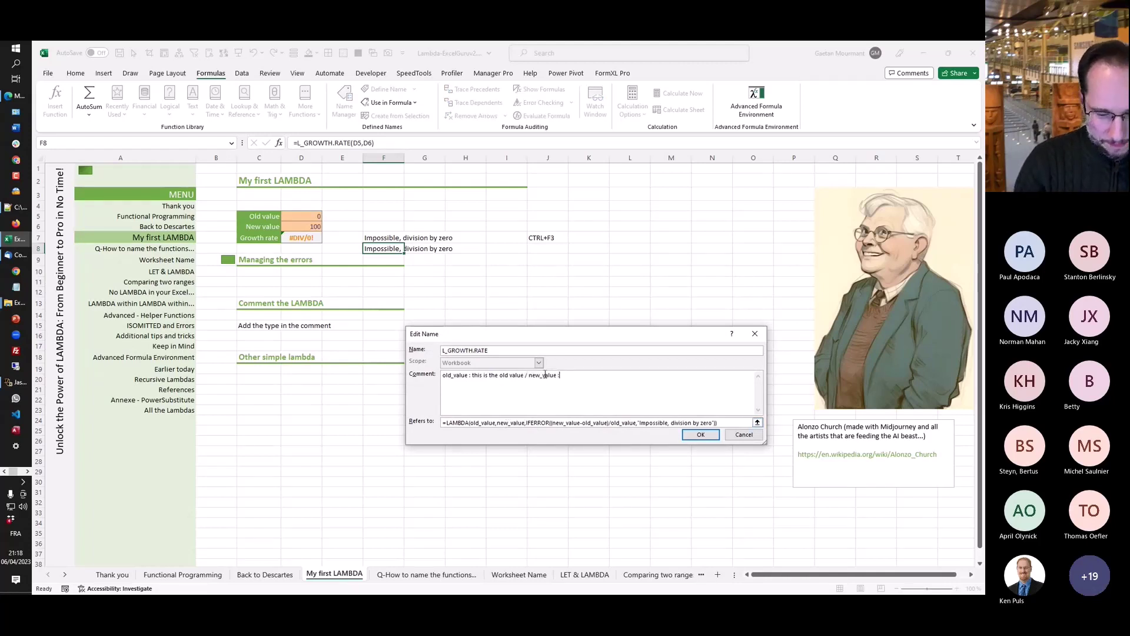
{"action": "type", "text": " this is the old value"}
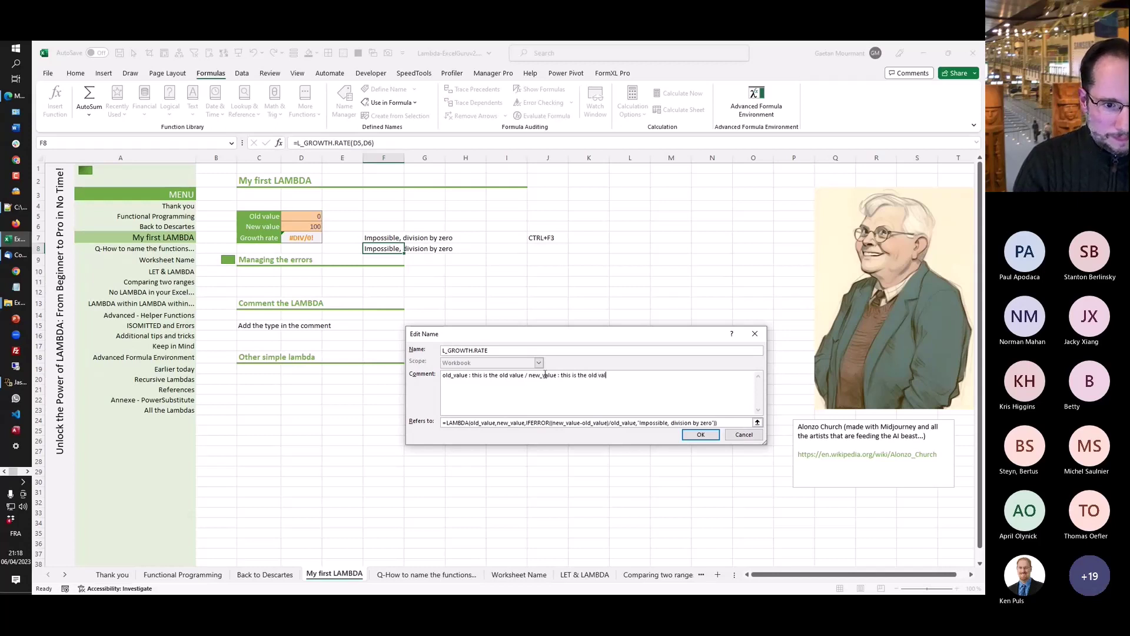
{"action": "left_click", "coordinate": [693, 434]}
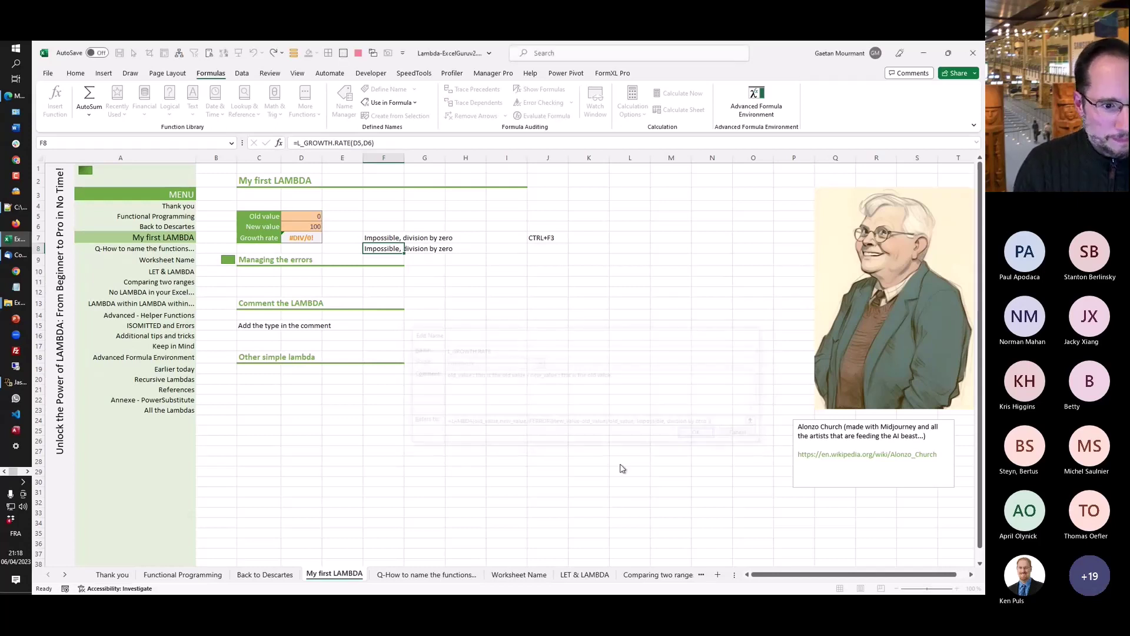
{"action": "left_click", "coordinate": [705, 488]}
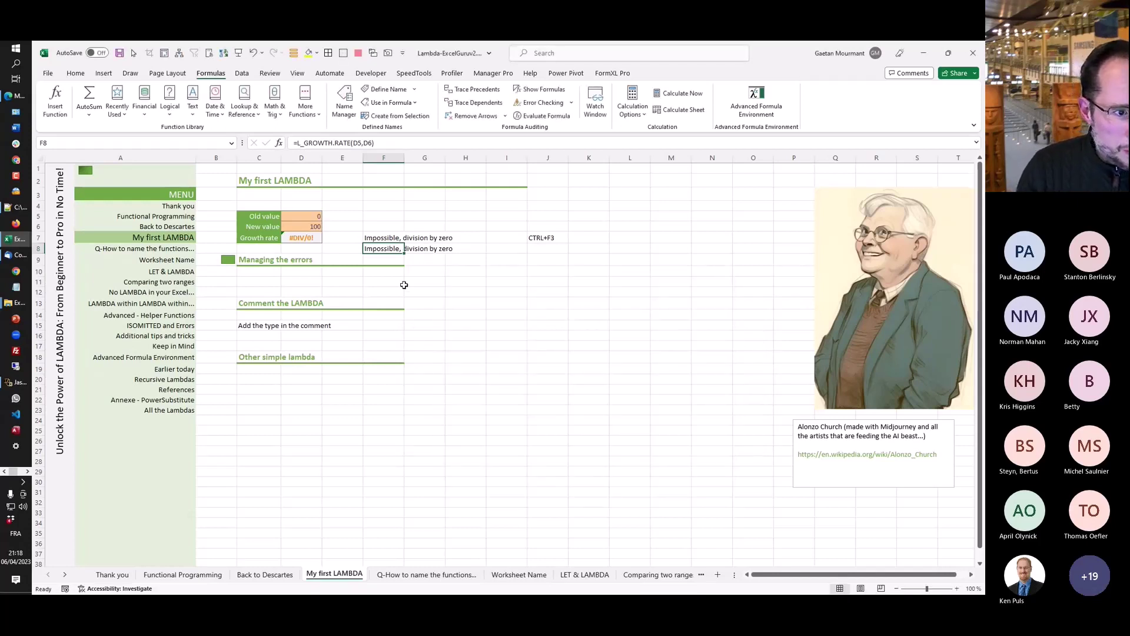
- In I13, attempt an L_GROWTH.RATE formula via autocomplete, then discard it
{"action": "left_click", "coordinate": [443, 301]}
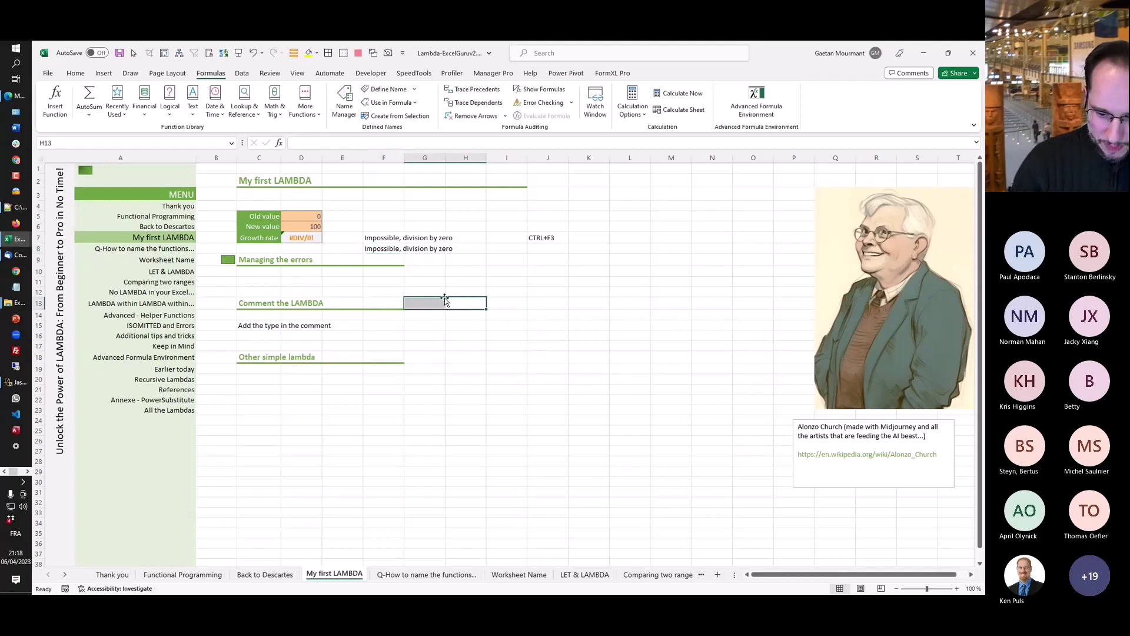
{"action": "key", "text": "Right"}
{"action": "type", "text": "=l"}
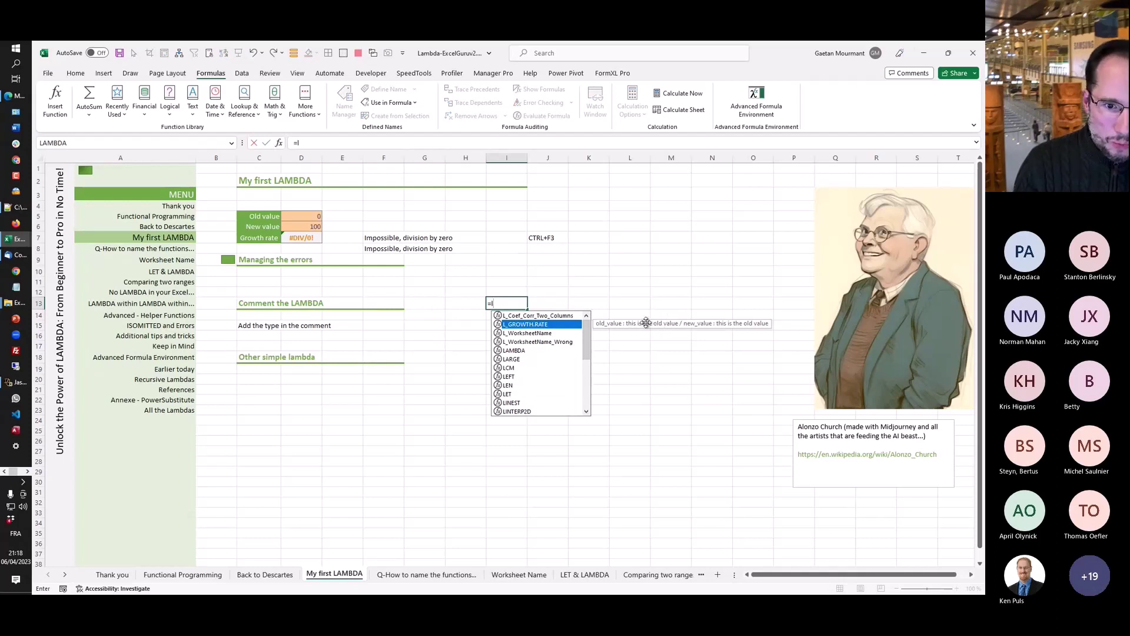
{"action": "key", "text": "Tab"}
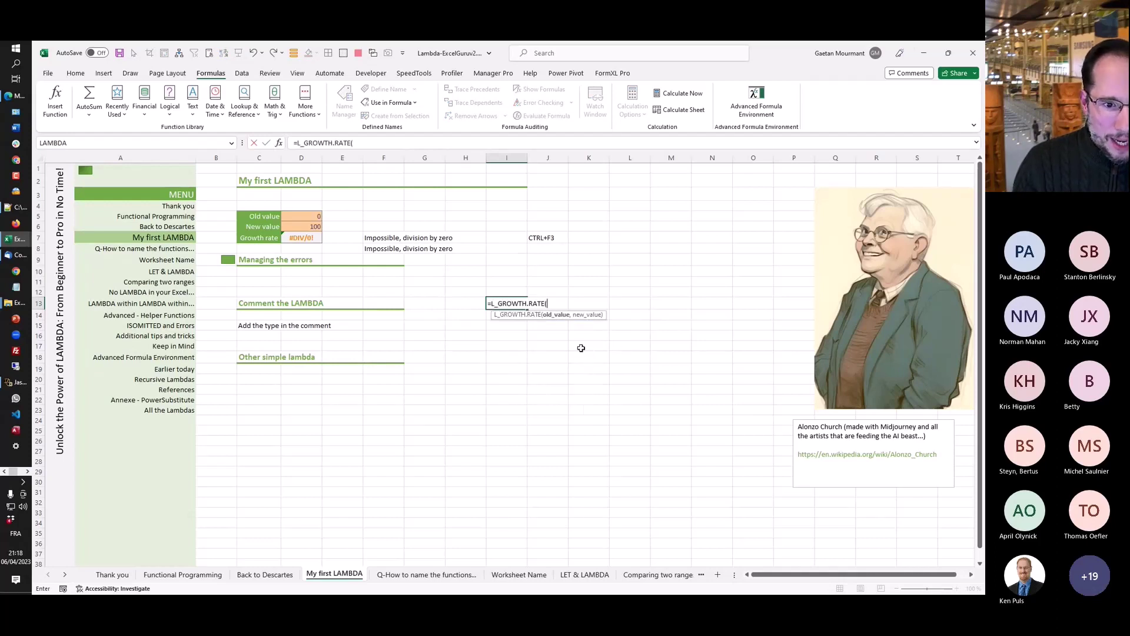
{"action": "left_click", "coordinate": [545, 304]}
{"action": "key", "text": "Delete"}
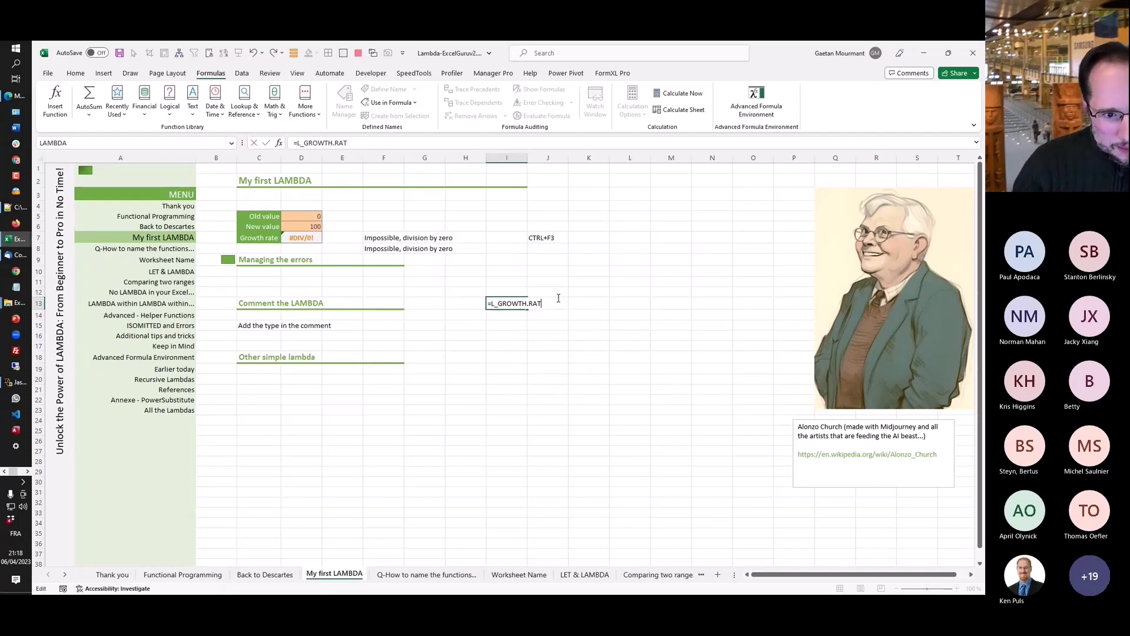
{"action": "key", "text": "BackSpace"}
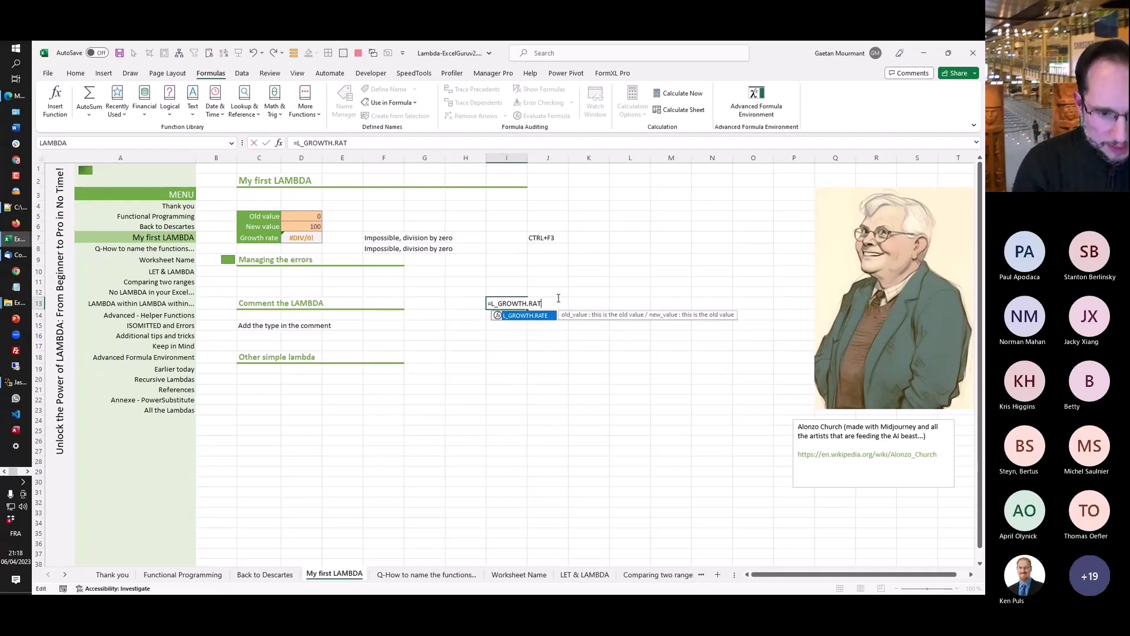
{"action": "type", "text": "e("}
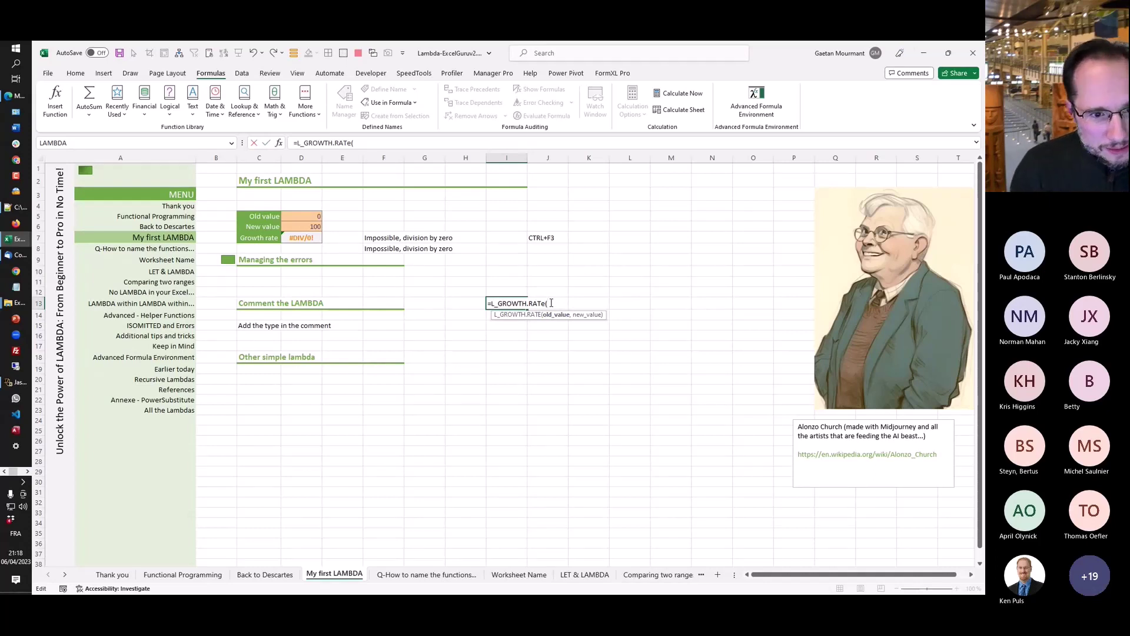
{"action": "key", "text": "Escape"}
- Enter =L_GROWTH.RATE(D5,D6) in I13 using the suggestion list
{"action": "type", "text": "=l"}
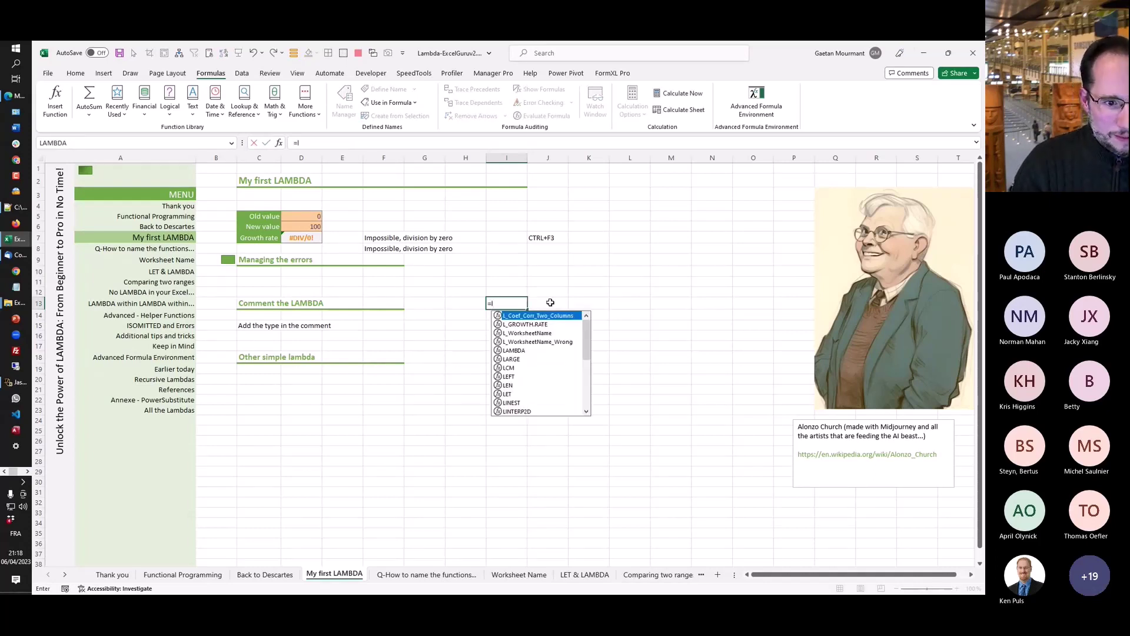
{"action": "key", "text": "Down"}
{"action": "key", "text": "Tab"}
{"action": "key", "text": "Escape"}
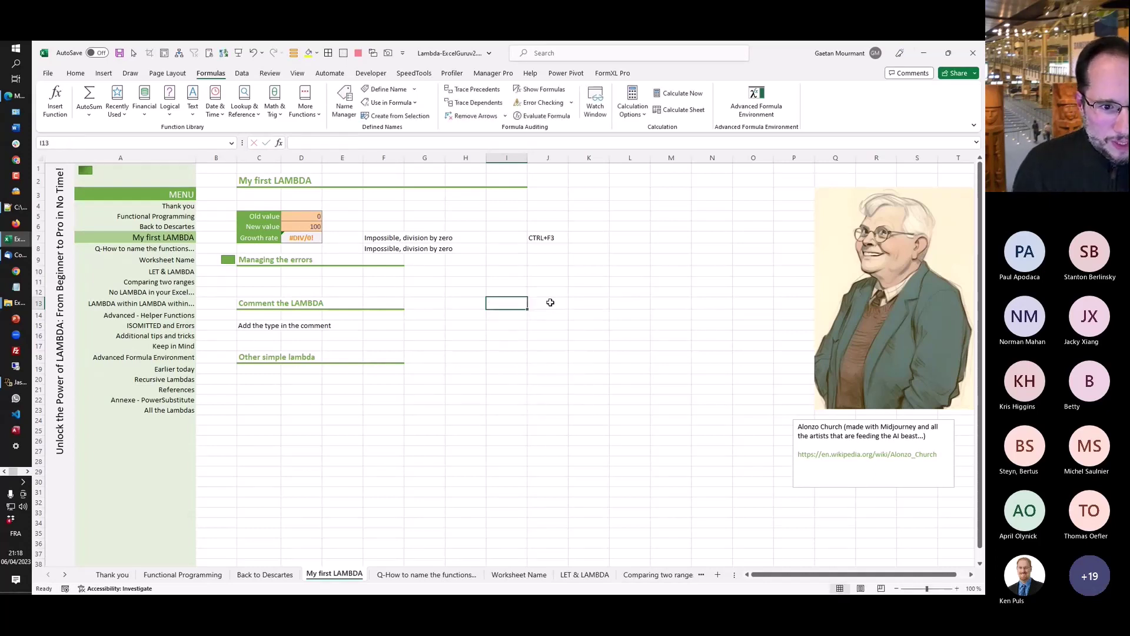
{"action": "type", "text": "=l"}
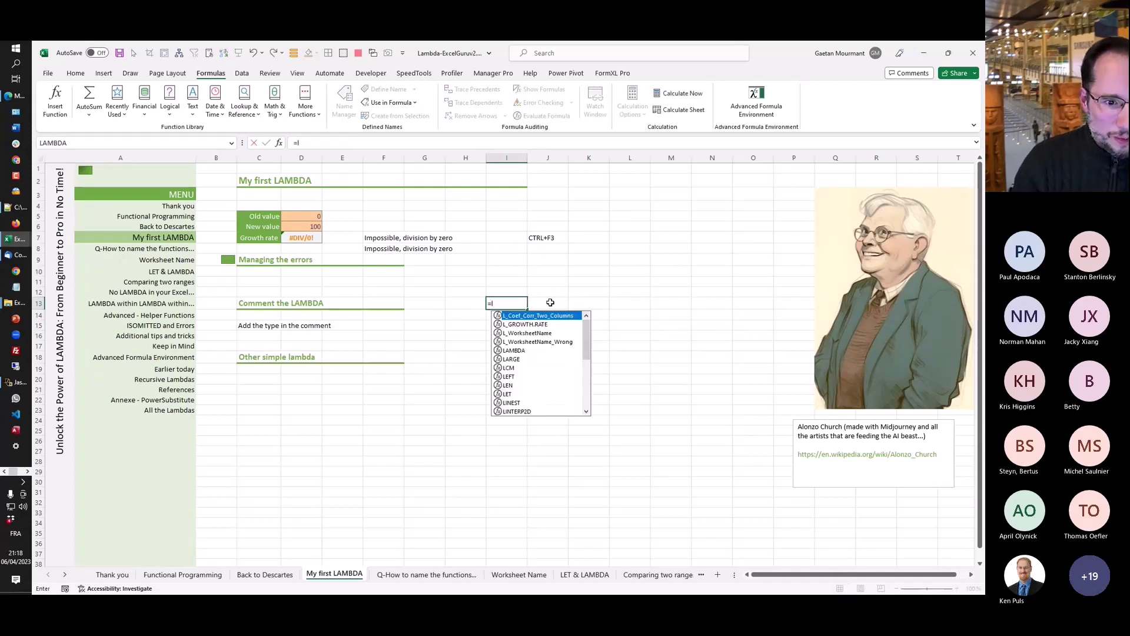
{"action": "key", "text": "Down"}
{"action": "key", "text": "Tab"}
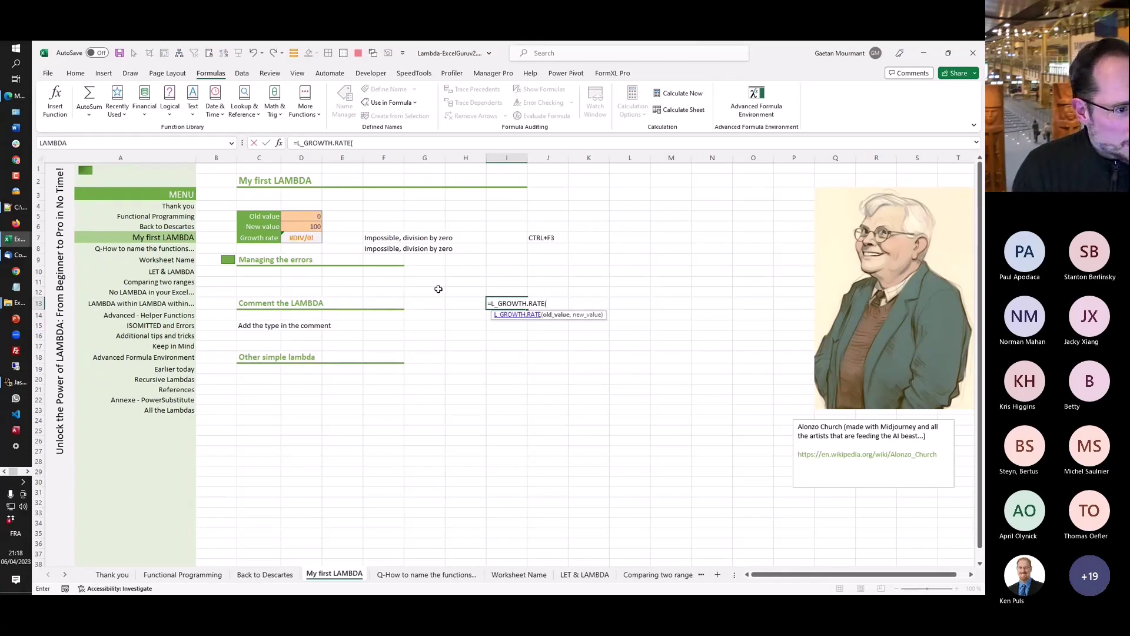
{"action": "left_click", "coordinate": [311, 217]}
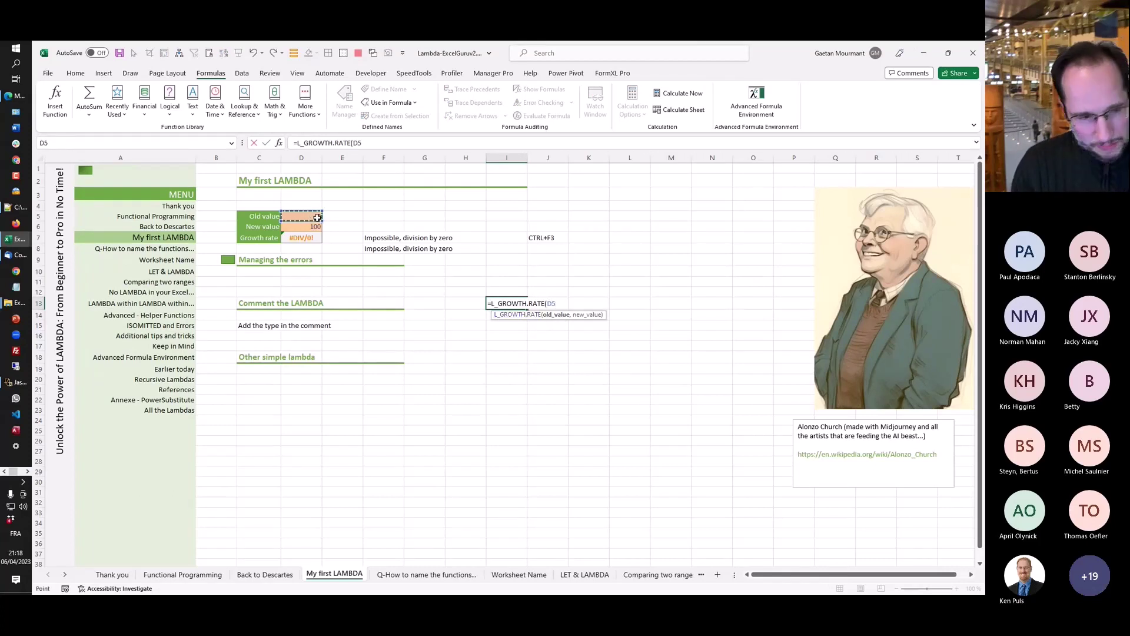
{"action": "type", "text": ",D6"}
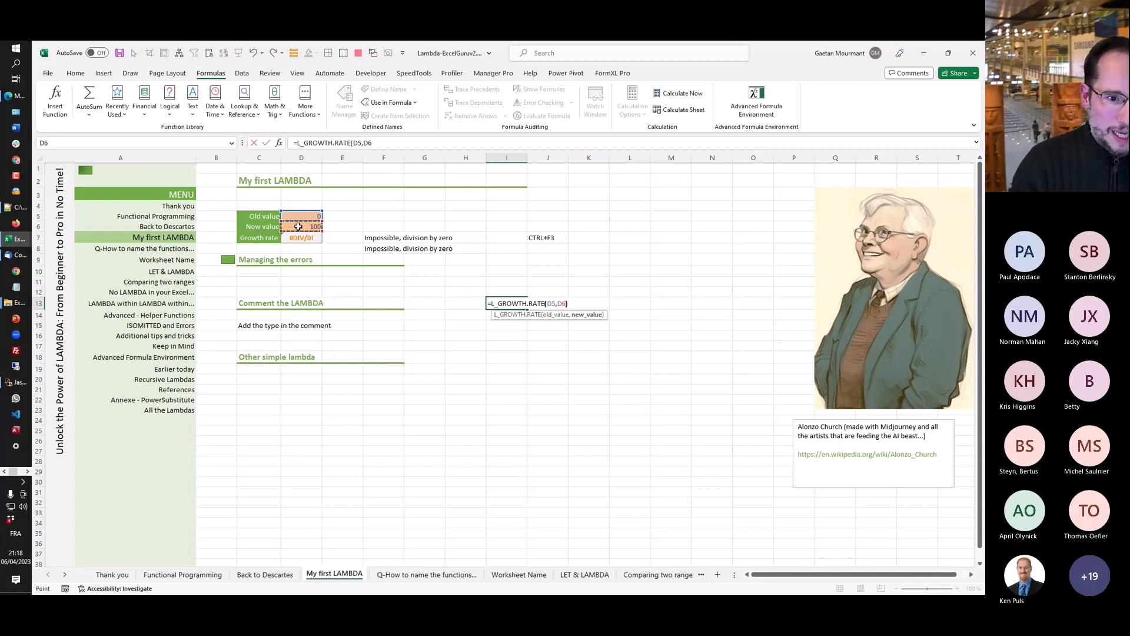
{"action": "key", "text": "Return"}
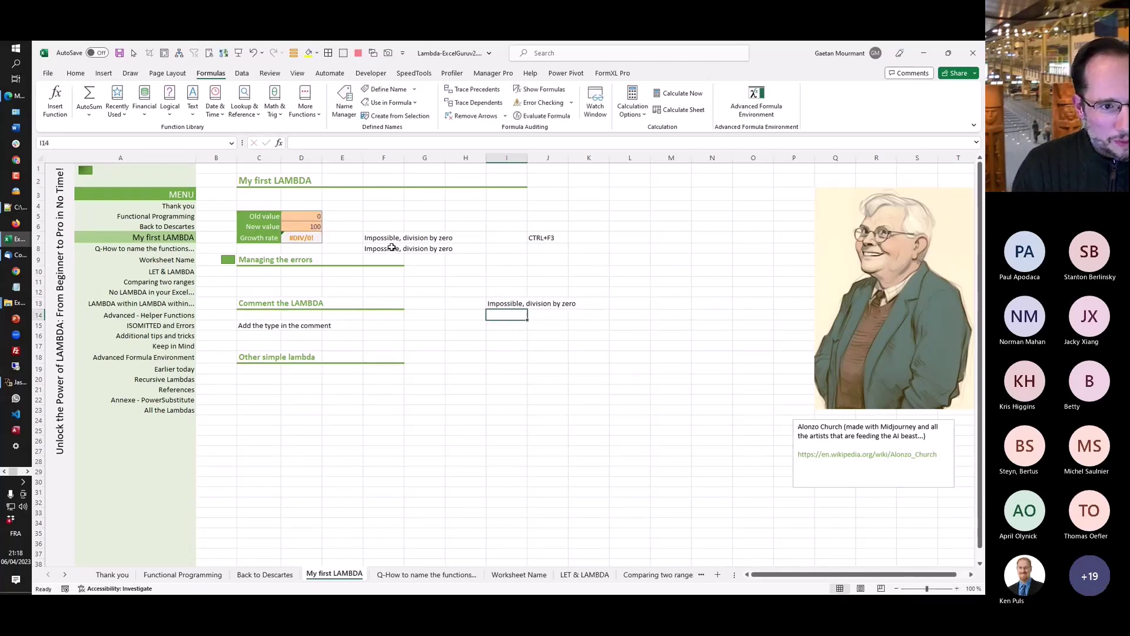
- Select L_GROWTH.RATE in Name Manager and place the cursor in its collapsed Refers to formula
{"action": "left_click", "coordinate": [346, 111]}
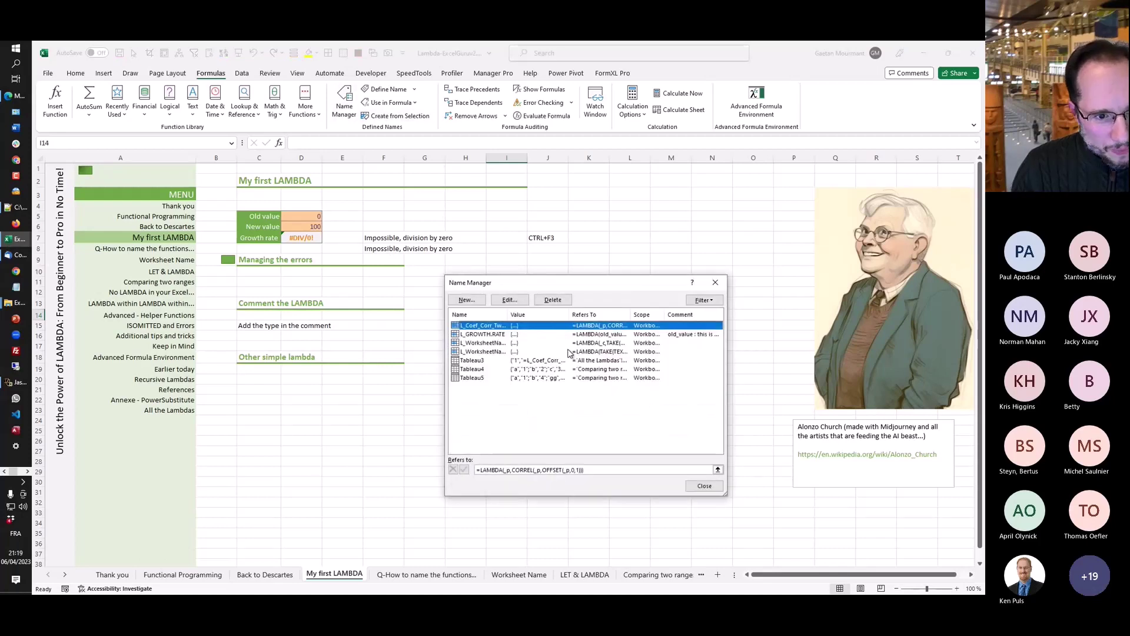
{"action": "left_click", "coordinate": [495, 335]}
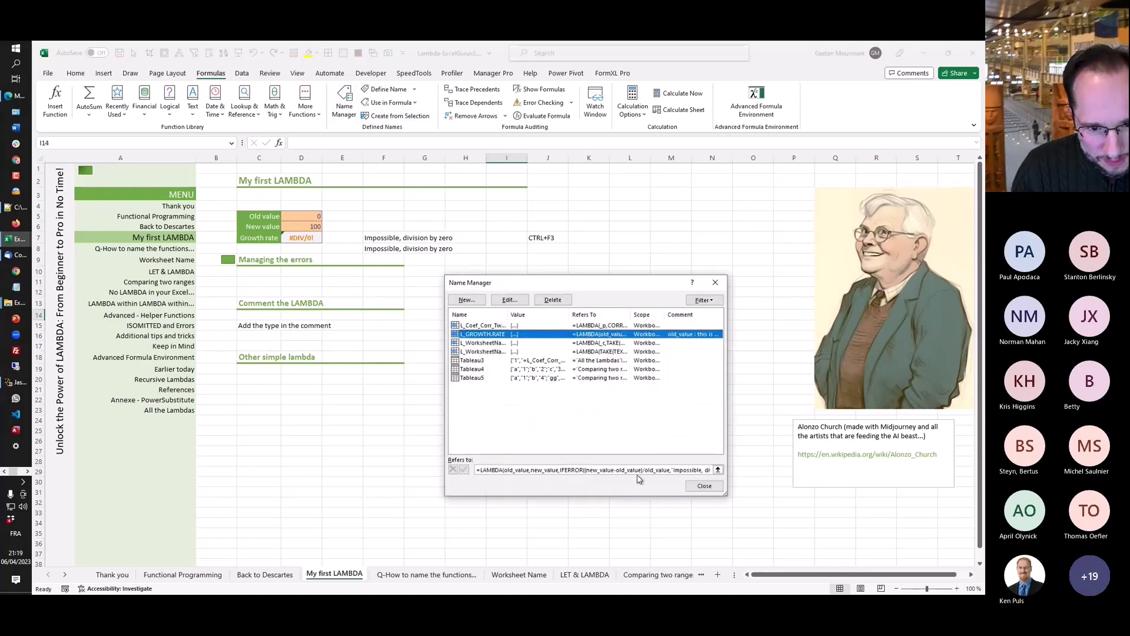
{"action": "left_click", "coordinate": [717, 469]}
{"action": "left_click", "coordinate": [609, 300]}
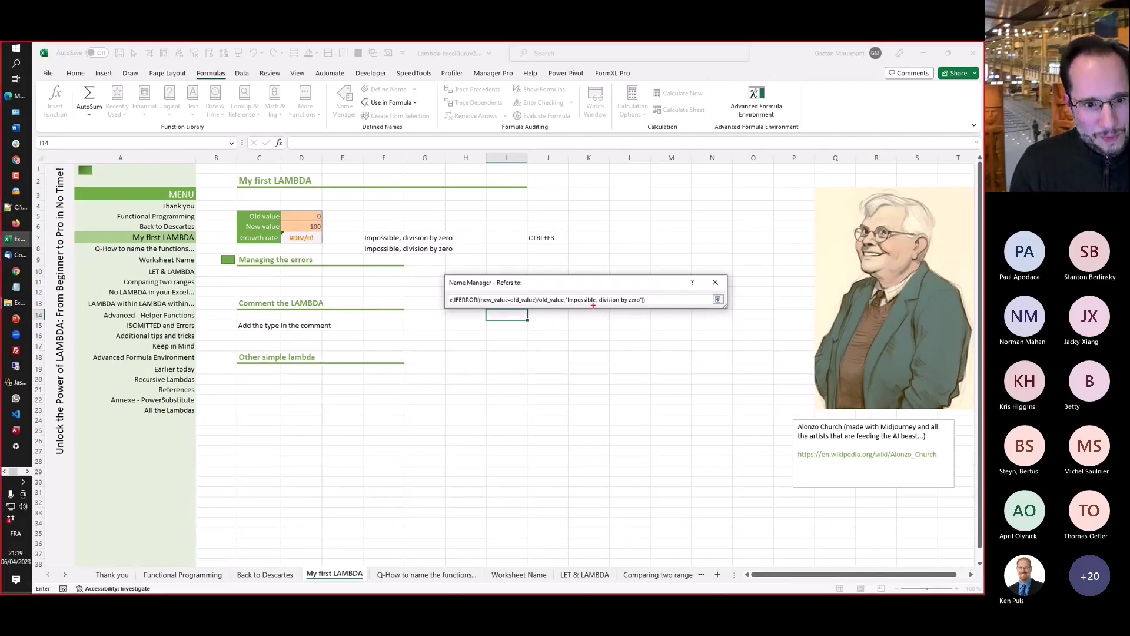
- Discard the accidental I14 reference added to the formula, answering No to saving changes
{"action": "type", "text": "t"}
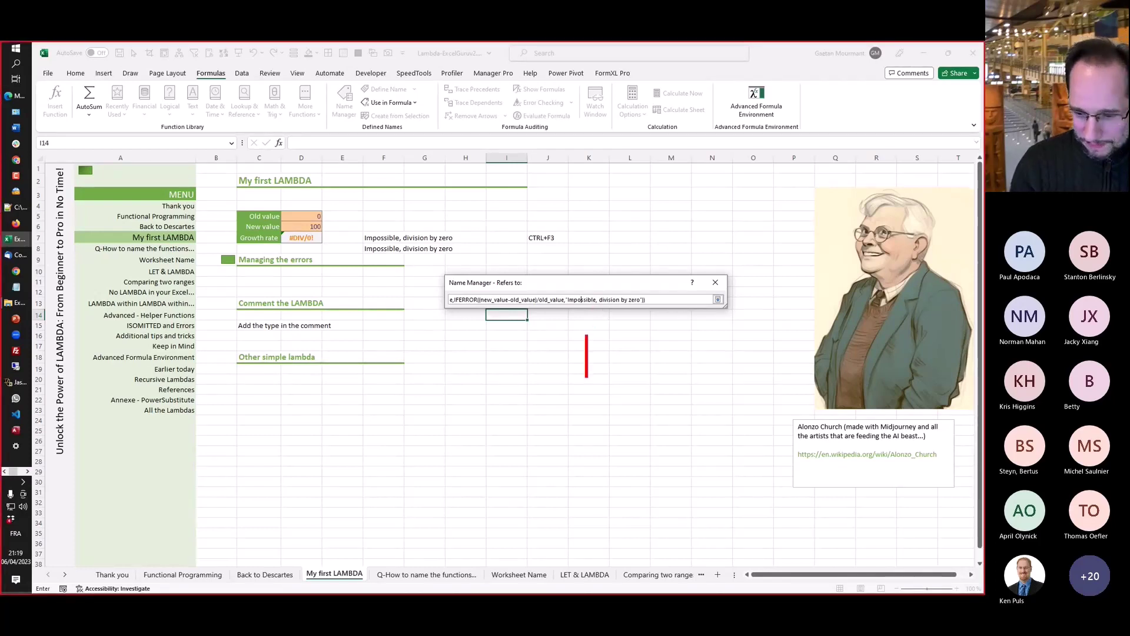
{"action": "type", "text": "F2"}
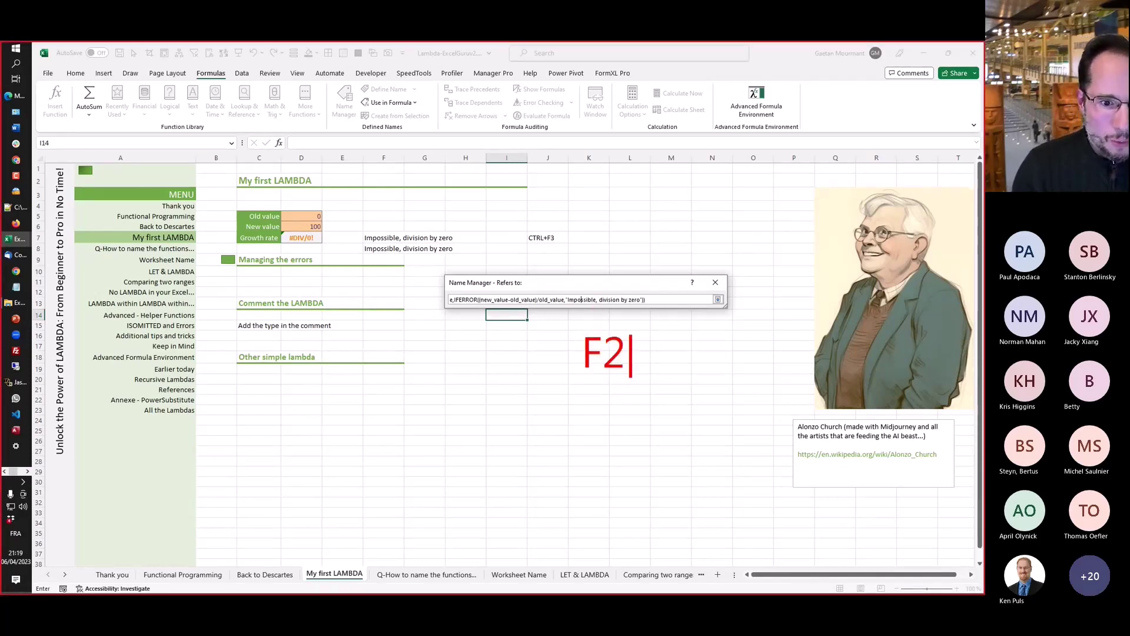
{"action": "key", "text": "Escape"}
{"action": "key", "text": "Escape"}
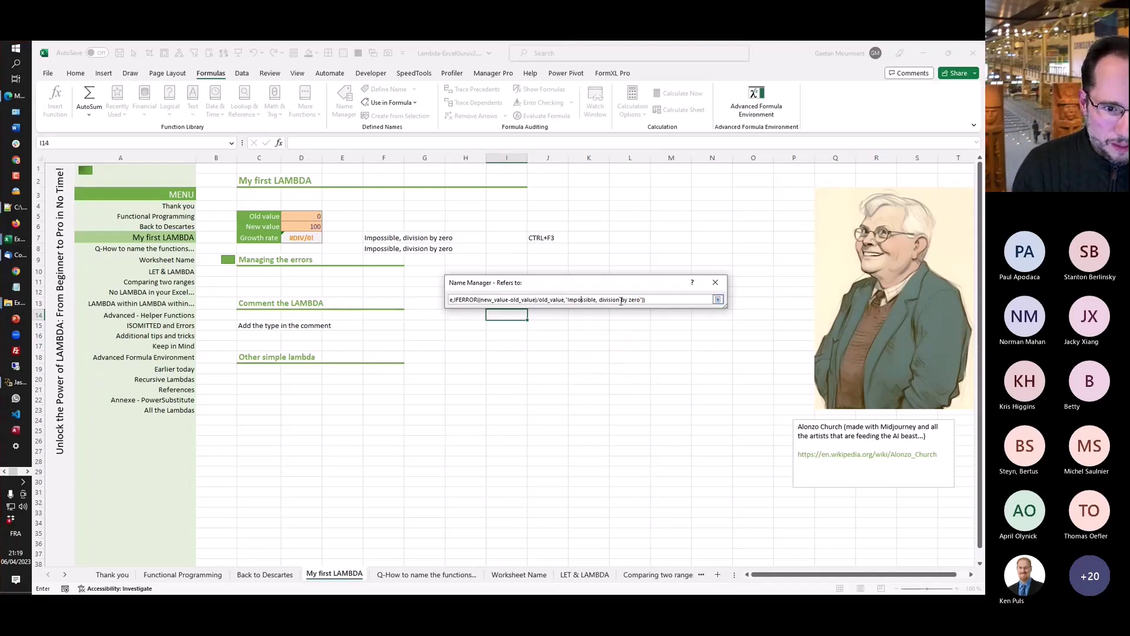
{"action": "type", "text": "+'My first LAMBDA'!$I$14"}
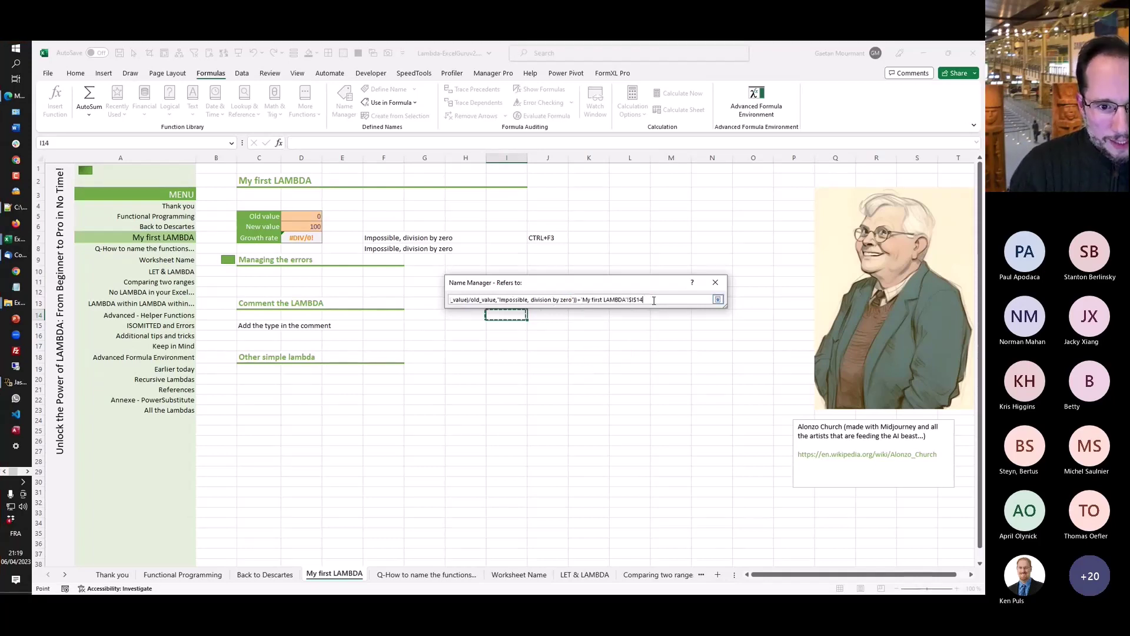
{"action": "key", "text": "Left"}
{"action": "key", "text": "Right"}
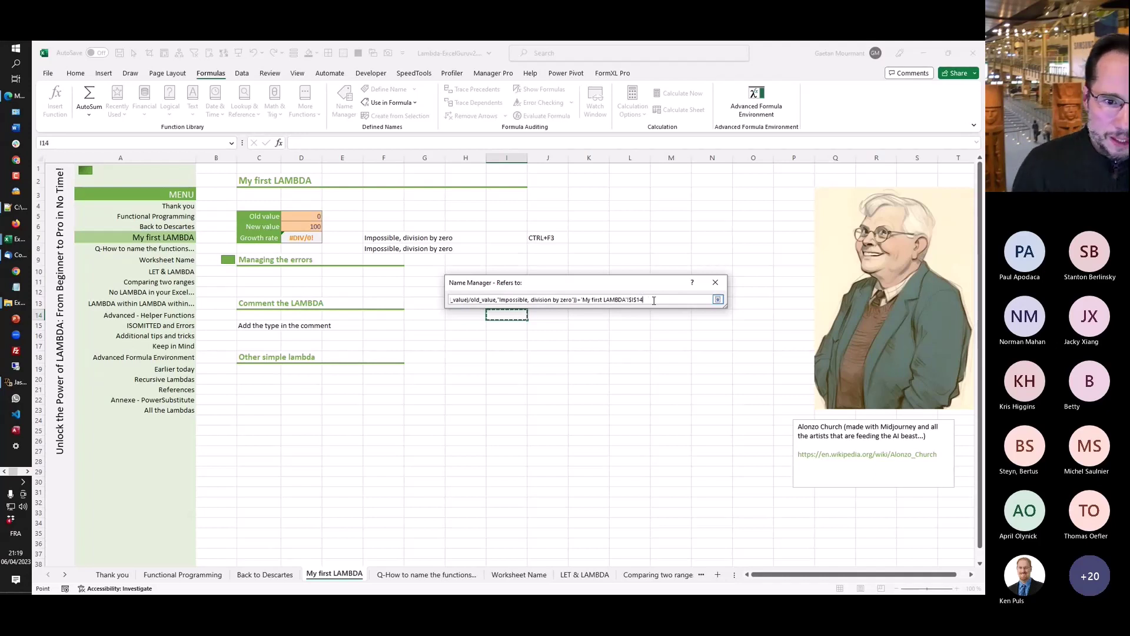
{"action": "key", "text": "Return"}
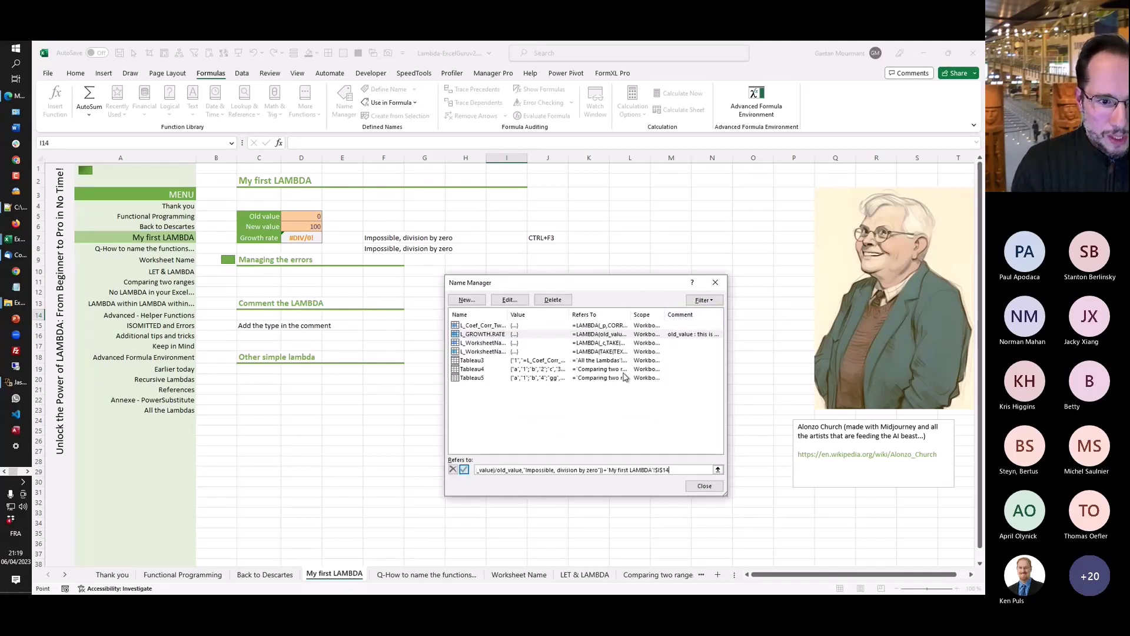
{"action": "left_click", "coordinate": [497, 341]}
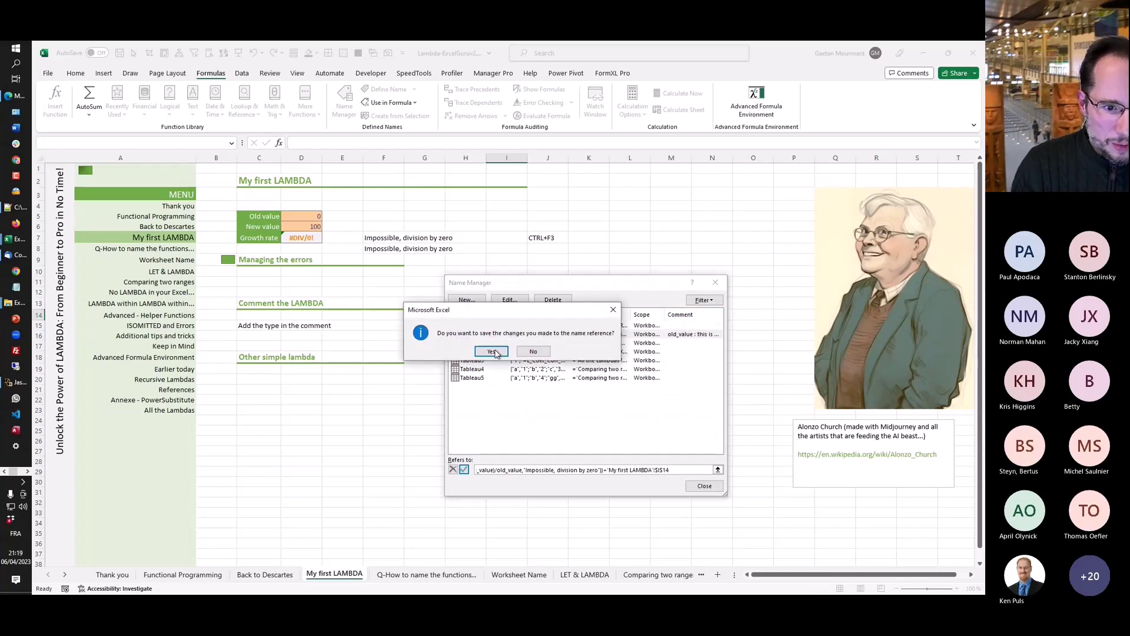
{"action": "left_click", "coordinate": [532, 352]}
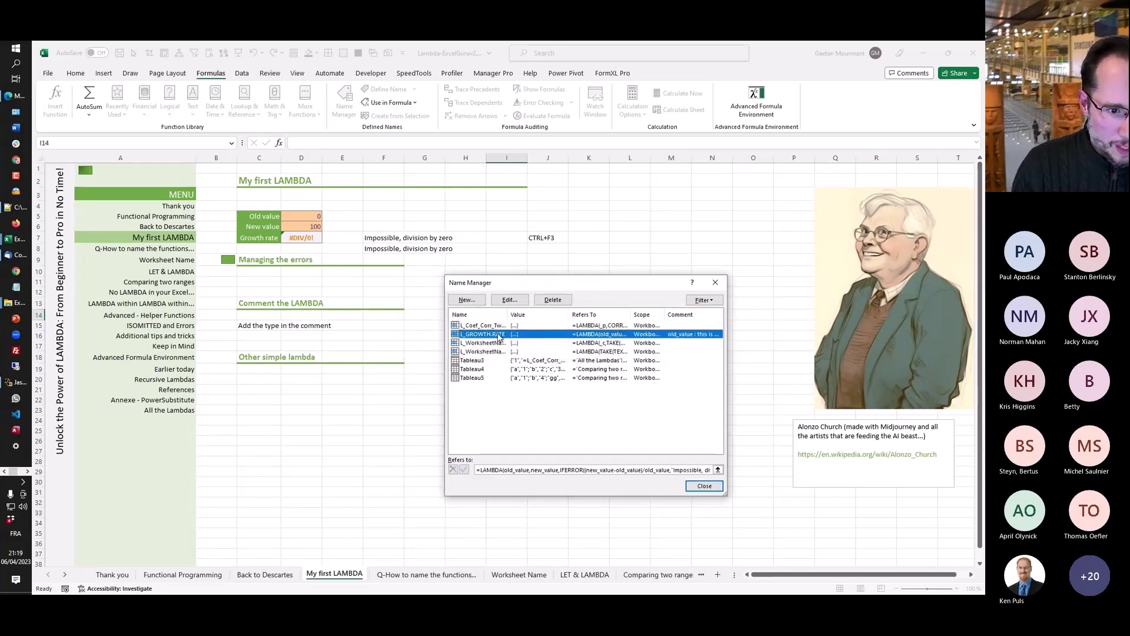
- Open L_GROWTH.RATE for editing and cancel an accidentally appended I14 cell reference
{"action": "double_click", "coordinate": [499, 334]}
{"action": "left_click", "coordinate": [710, 422]}
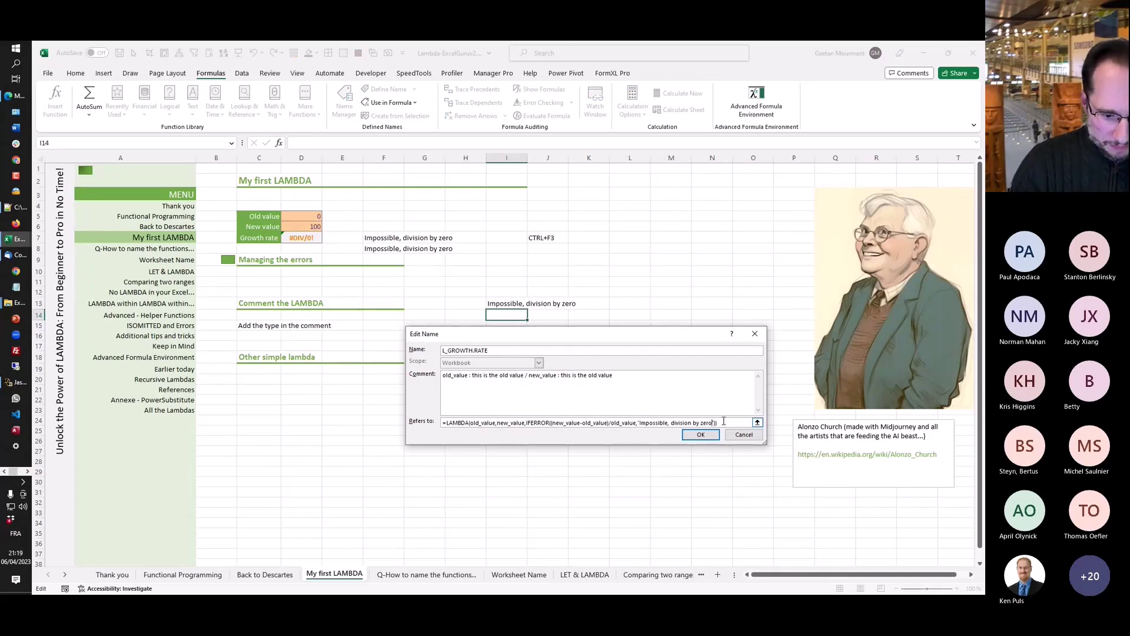
{"action": "type", "text": "+'My first LAMBDA'!$I$14"}
{"action": "key", "text": "Right"}
{"action": "key", "text": "Left"}
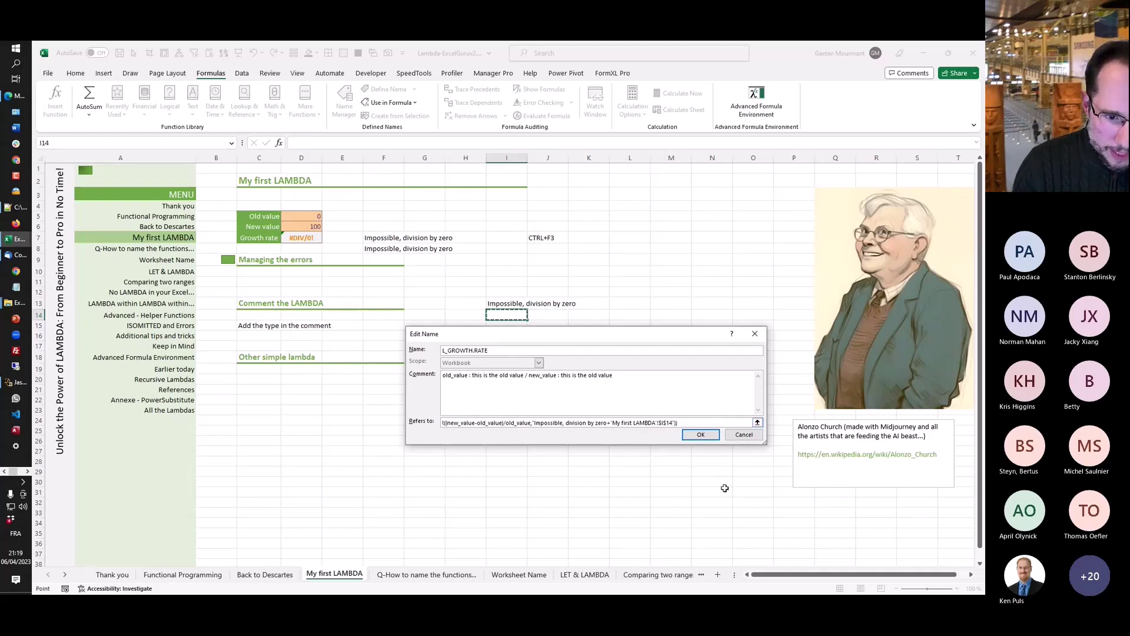
{"action": "left_click", "coordinate": [608, 422]}
{"action": "left_click_drag", "start_coordinate": [608, 422], "coordinate": [674, 423]}
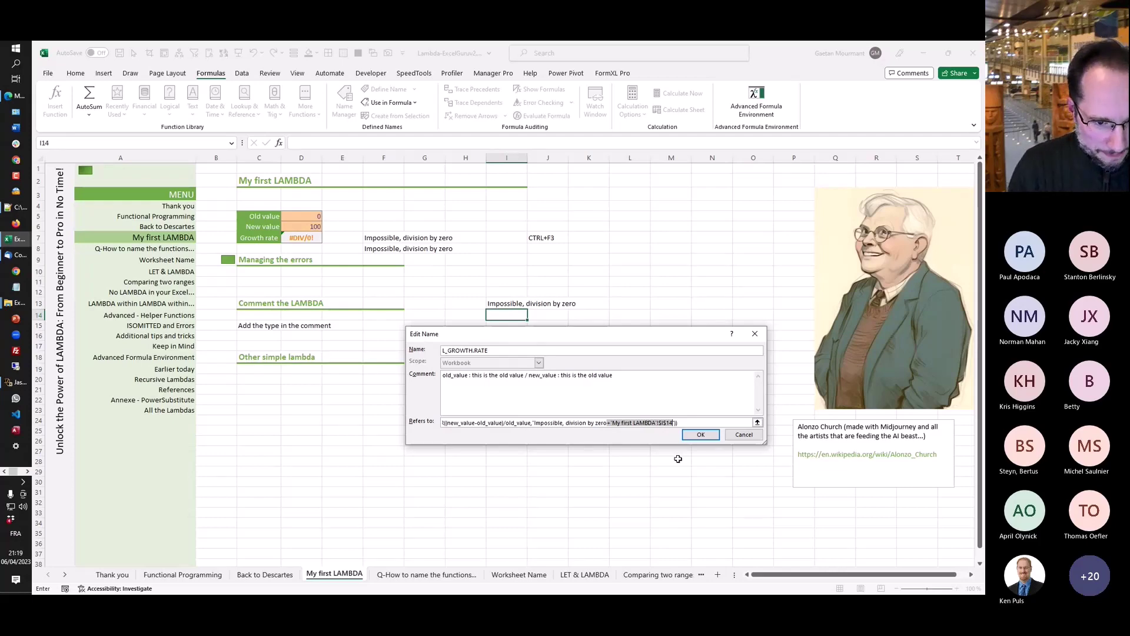
{"action": "key", "text": "Return"}
- Change the error message's 'zero' to 'zéro' and 'by' to 'par', then confirm
{"action": "double_click", "coordinate": [493, 336]}
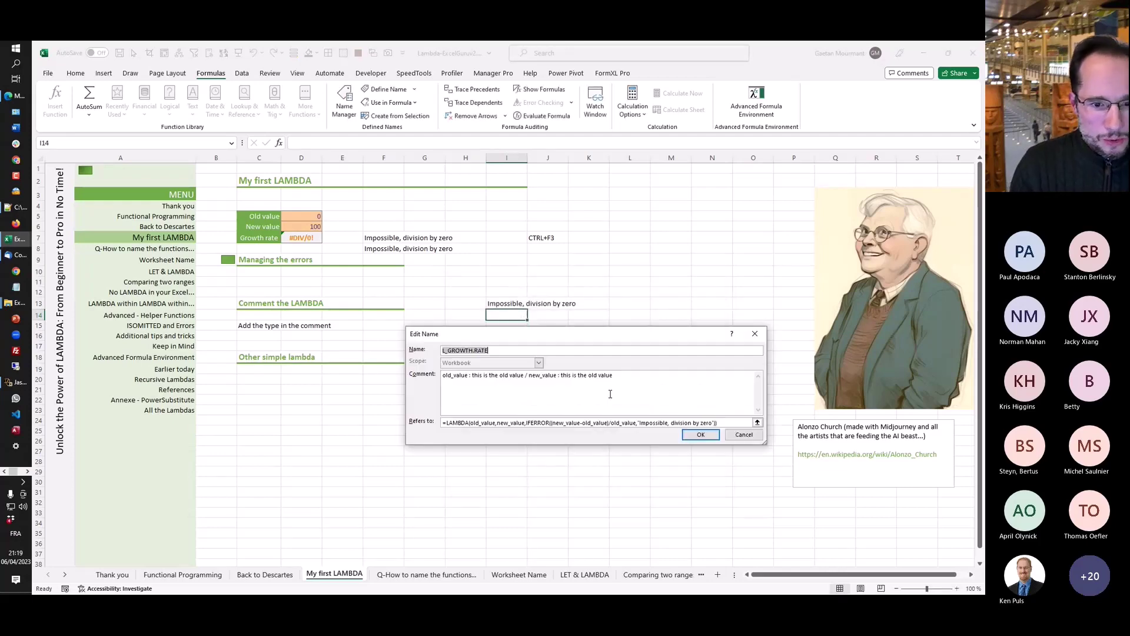
{"action": "left_click", "coordinate": [706, 422]}
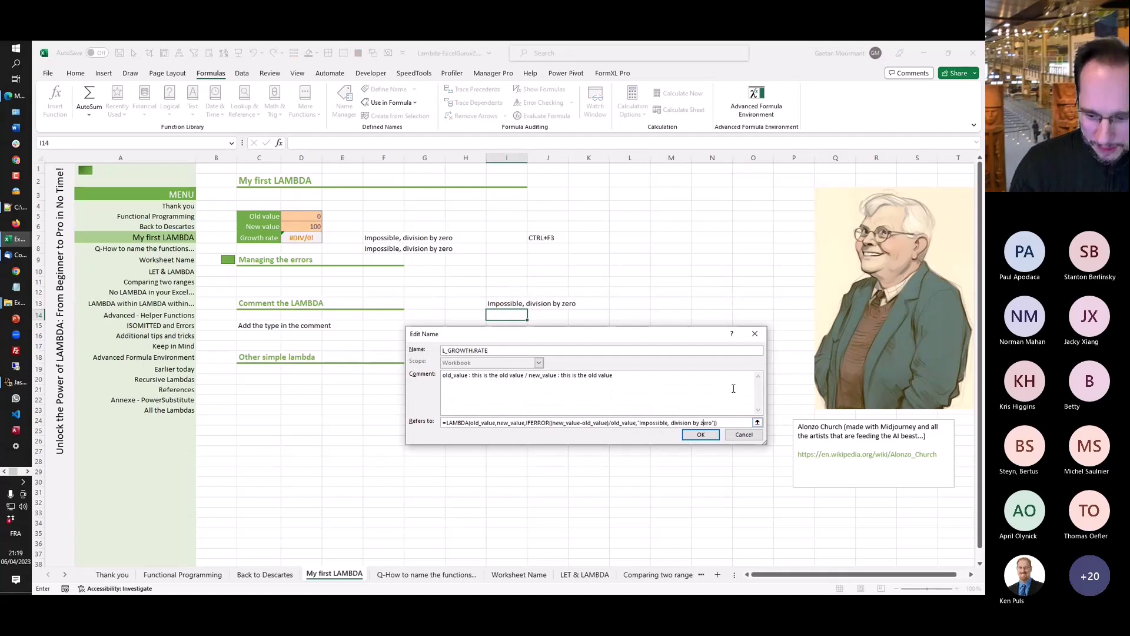
{"action": "key", "text": "Delete"}
{"action": "type", "text": "é+'My first LAMBDA'!$H$14"}
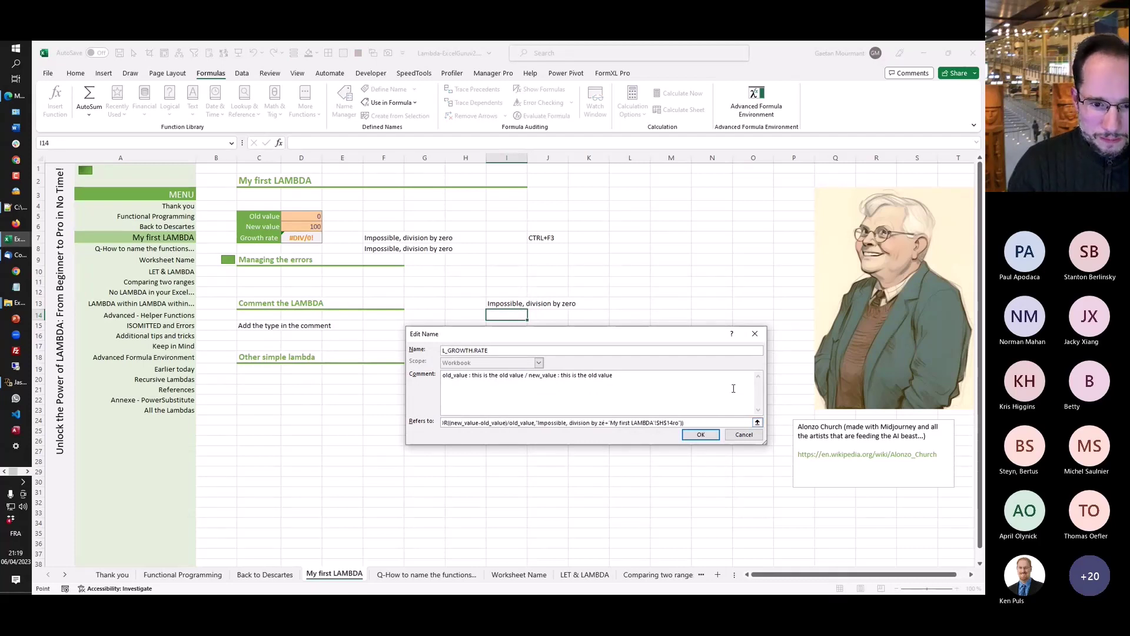
{"action": "key", "text": "Left"}
{"action": "key", "text": "Left"}
{"action": "key", "text": "F2"}
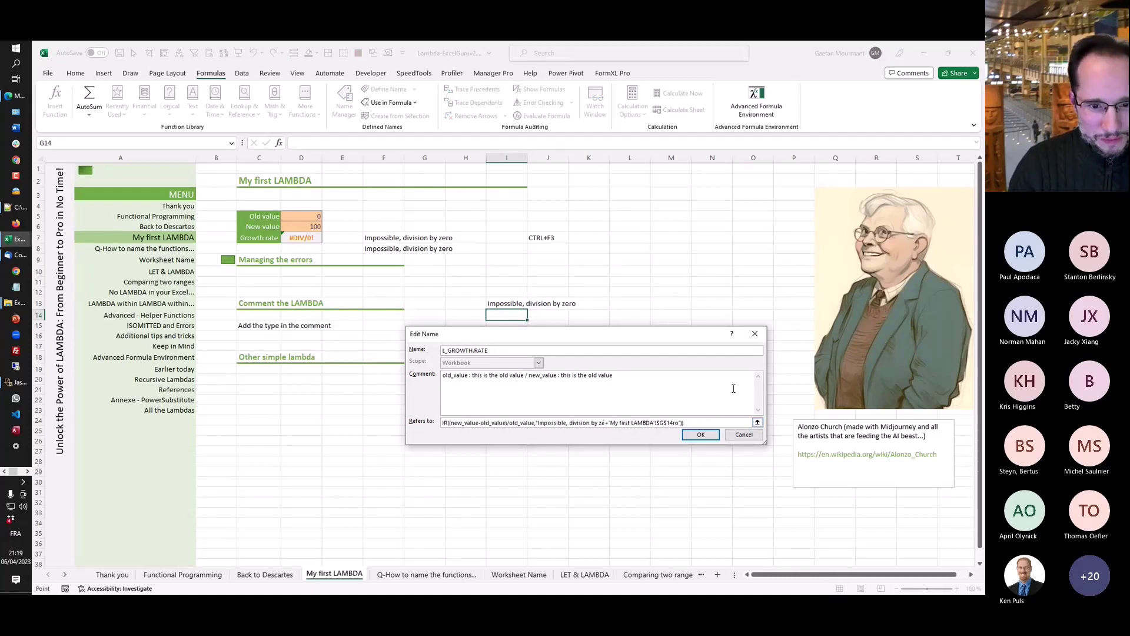
{"action": "key", "text": "ctrl+shift+Left"}
{"action": "key", "text": "ctrl+shift+Left"}
{"action": "key", "text": "ctrl+shift+Left"}
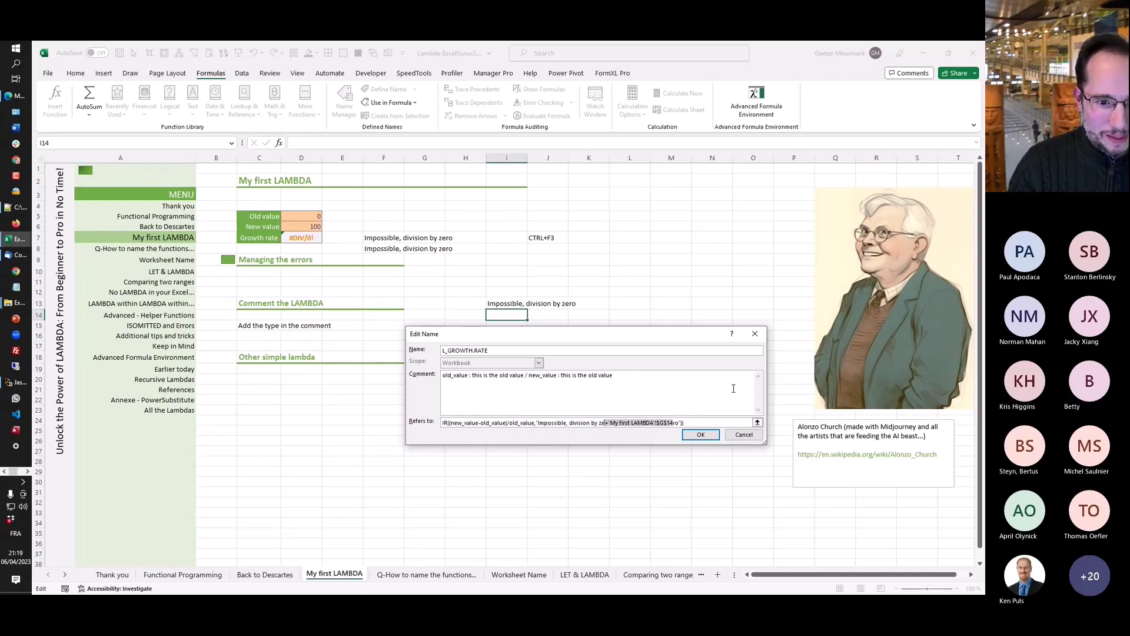
{"action": "key", "text": "ctrl+z"}
{"action": "key", "text": "ctrl+shift+Left"}
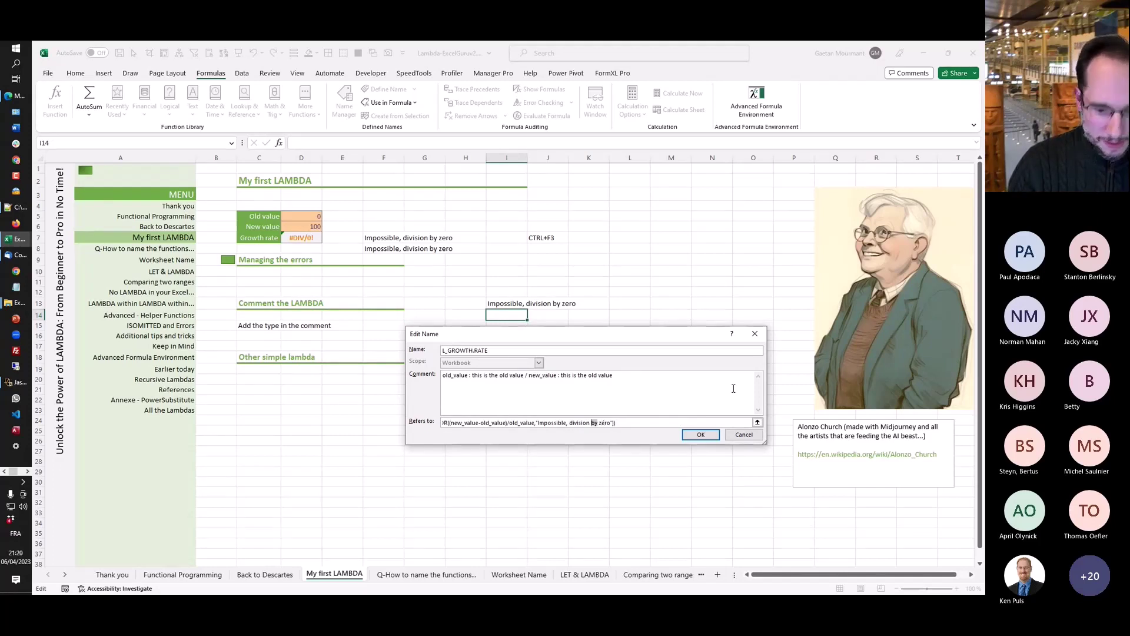
{"action": "type", "text": "par"}
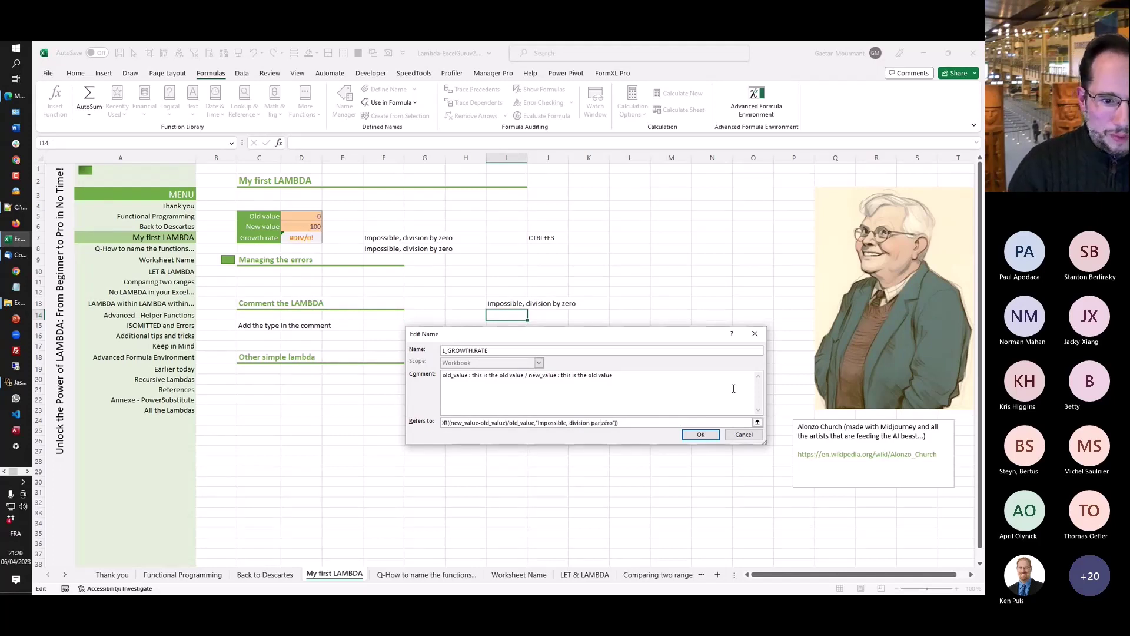
{"action": "left_click", "coordinate": [700, 435]}
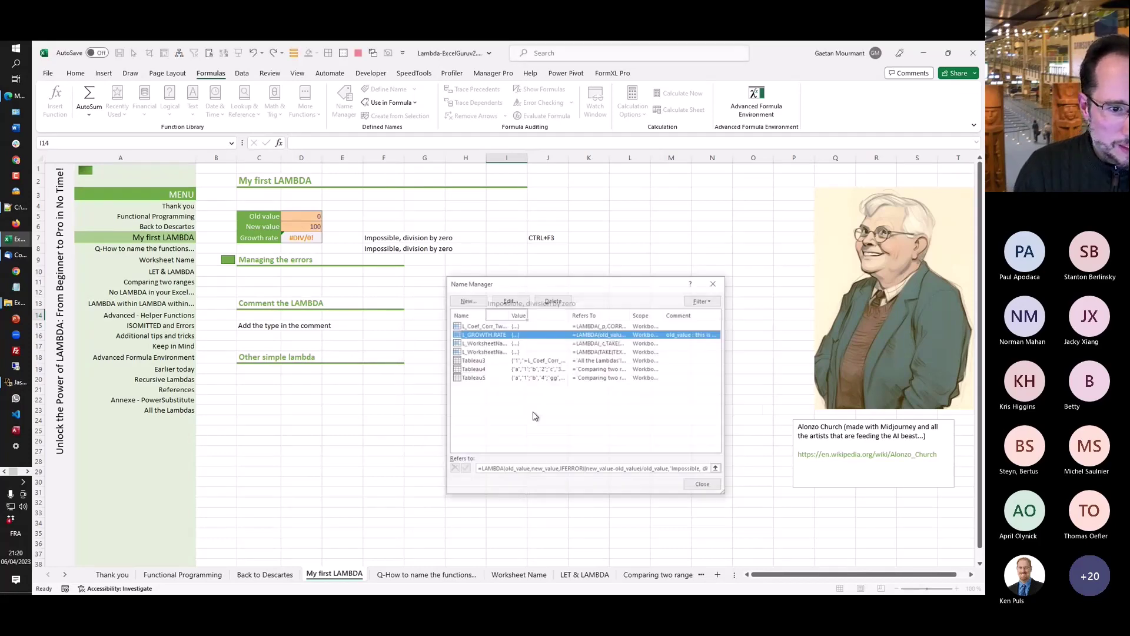
- Check the updated results in F7 and F8, then go to the 'Q-How to name the functions' sheet
{"action": "left_click", "coordinate": [705, 486]}
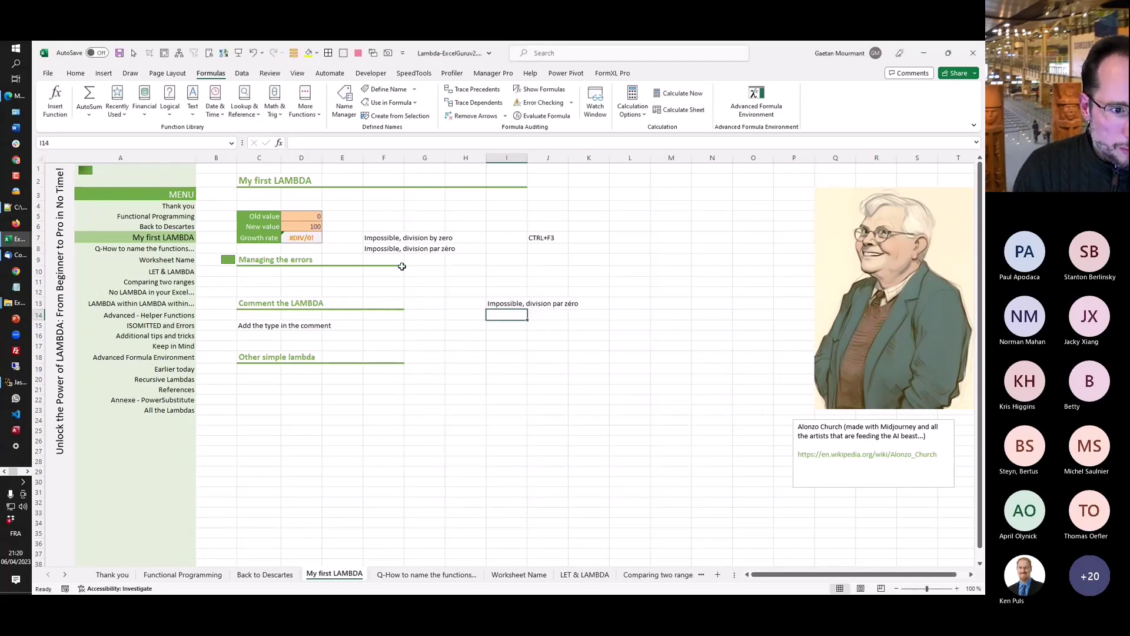
{"action": "left_click", "coordinate": [387, 249]}
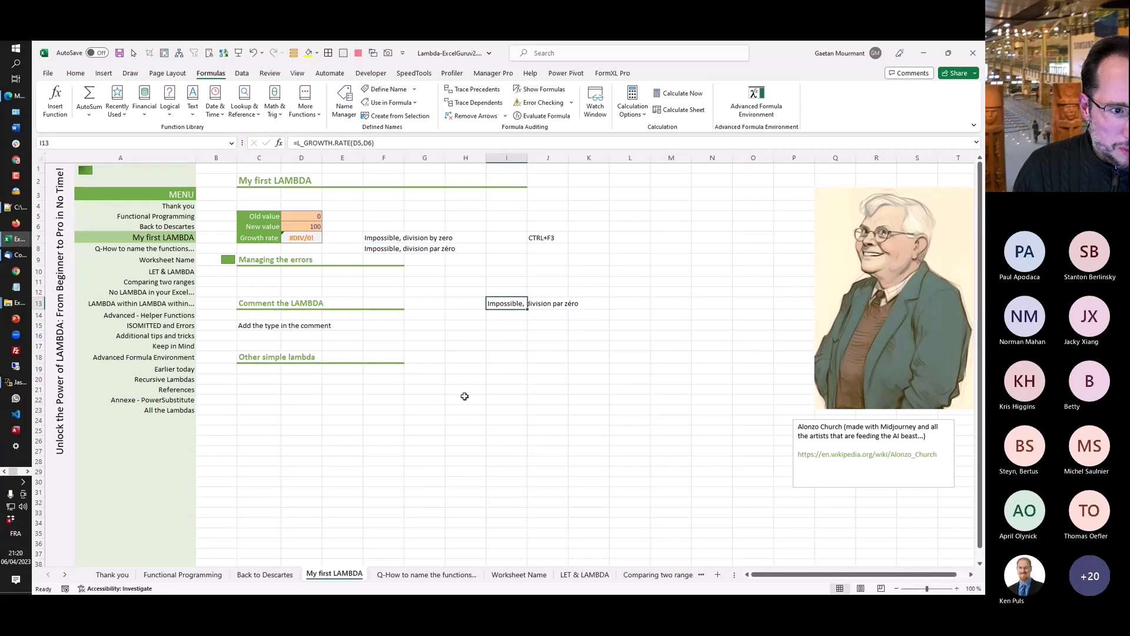
{"action": "left_click", "coordinate": [385, 239]}
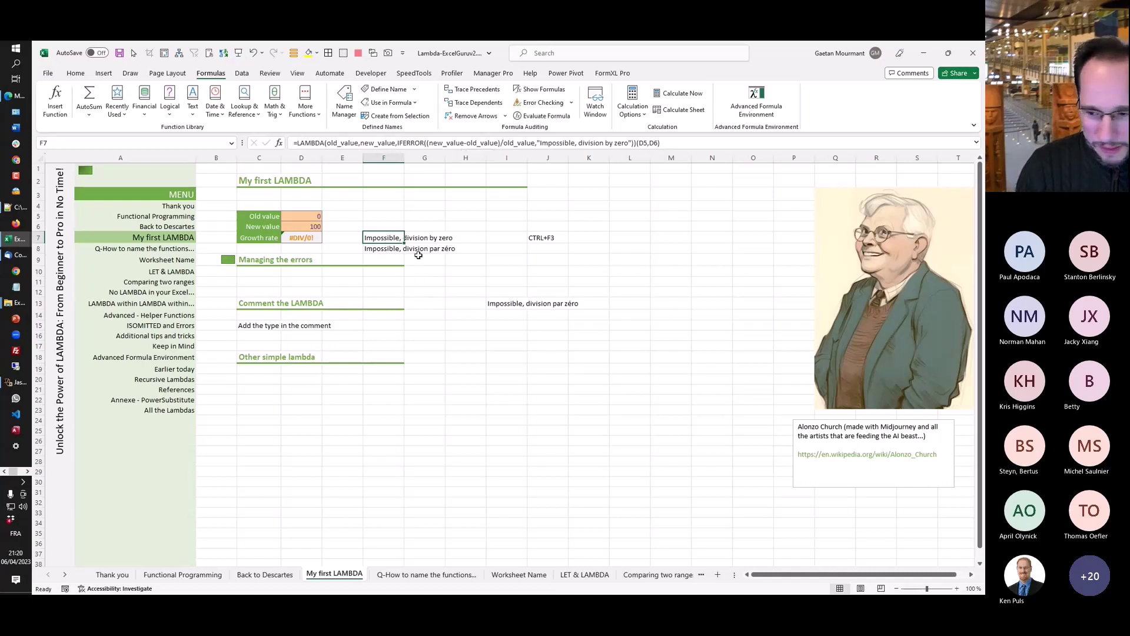
{"action": "left_click", "coordinate": [415, 281]}
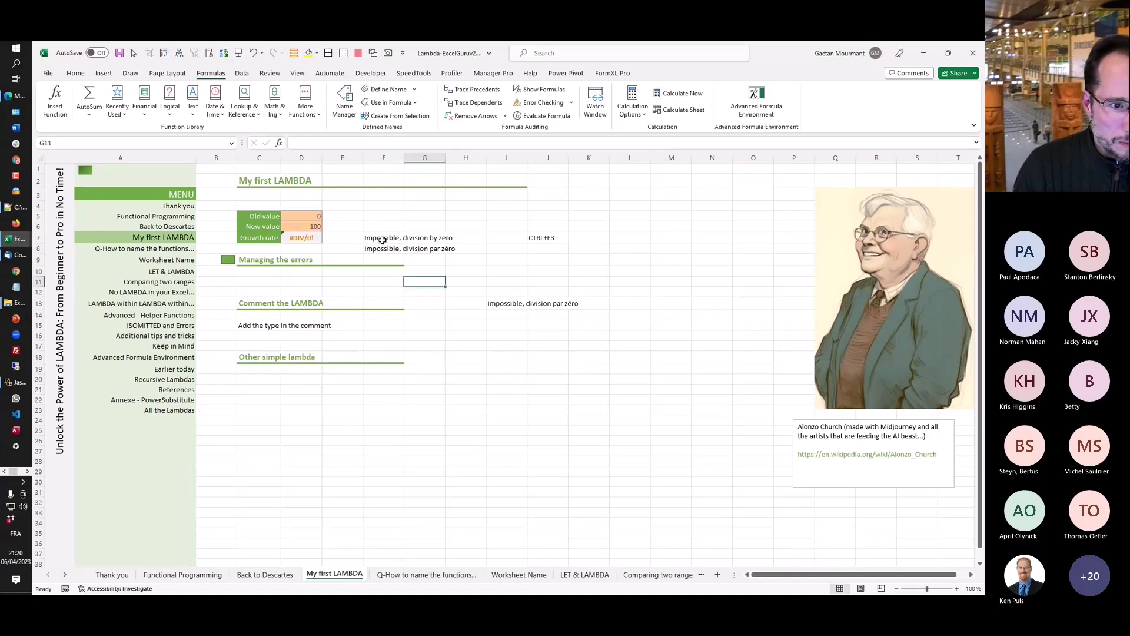
{"action": "left_click", "coordinate": [399, 247]}
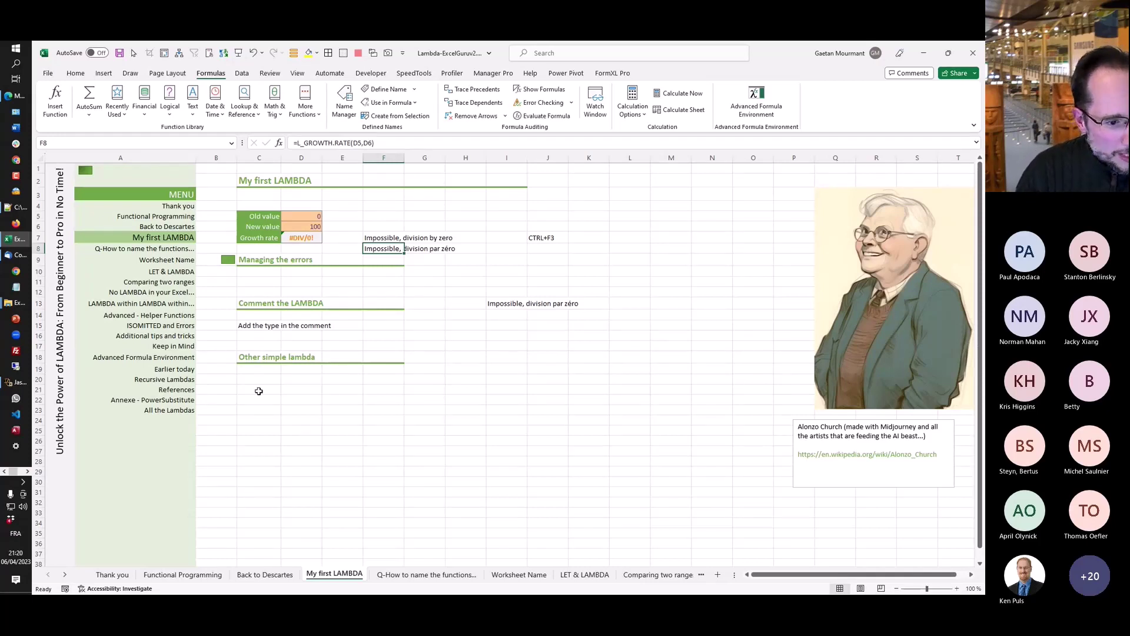
{"action": "left_click", "coordinate": [412, 574]}
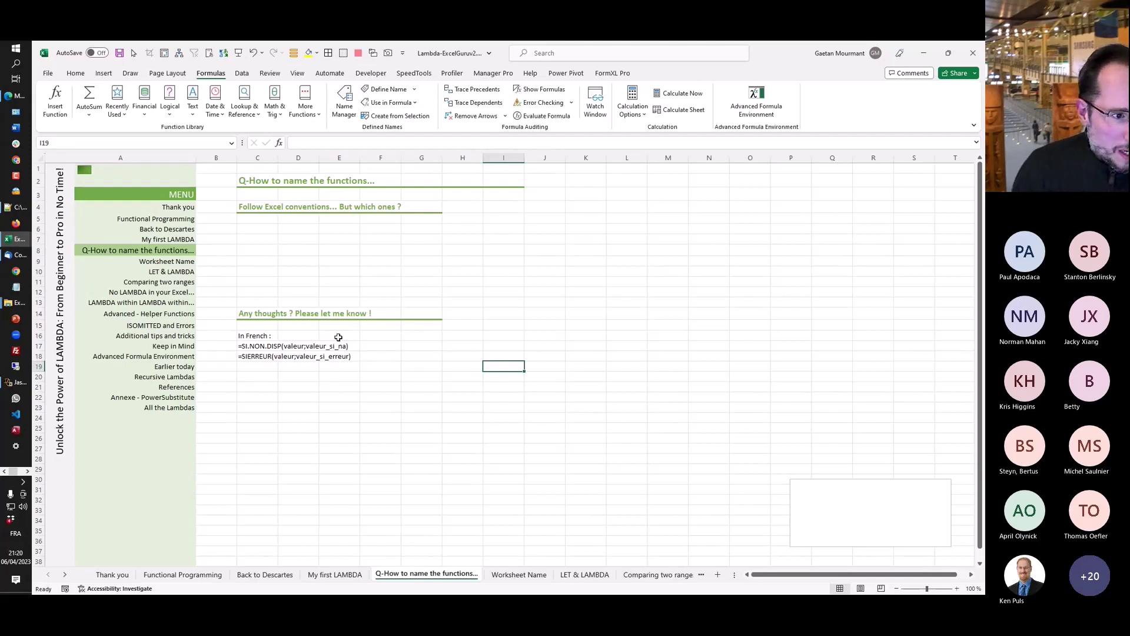
{"action": "left_click", "coordinate": [257, 253]}
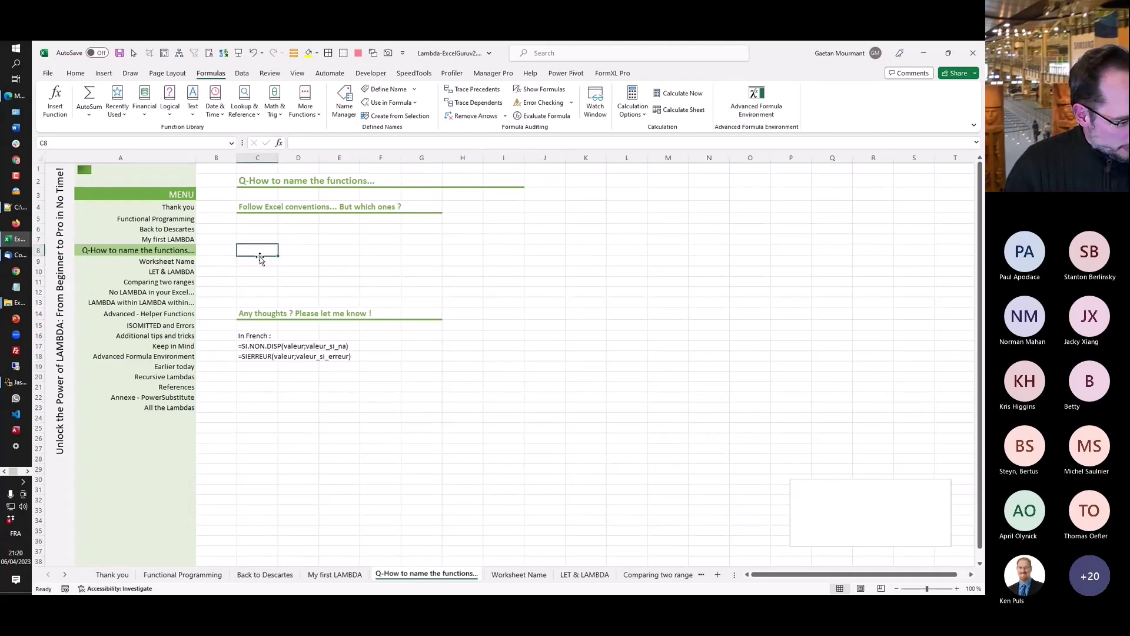
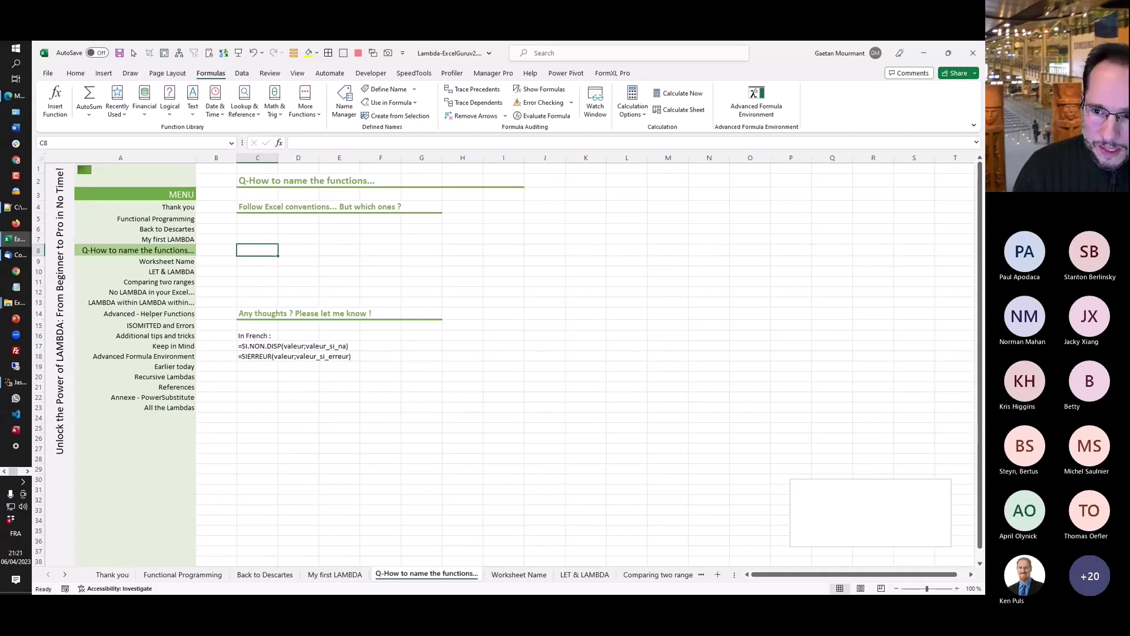
- Browse the TEXT and TEXTSPLIT function suggestions in C8
{"action": "key", "text": "alt+Tab"}
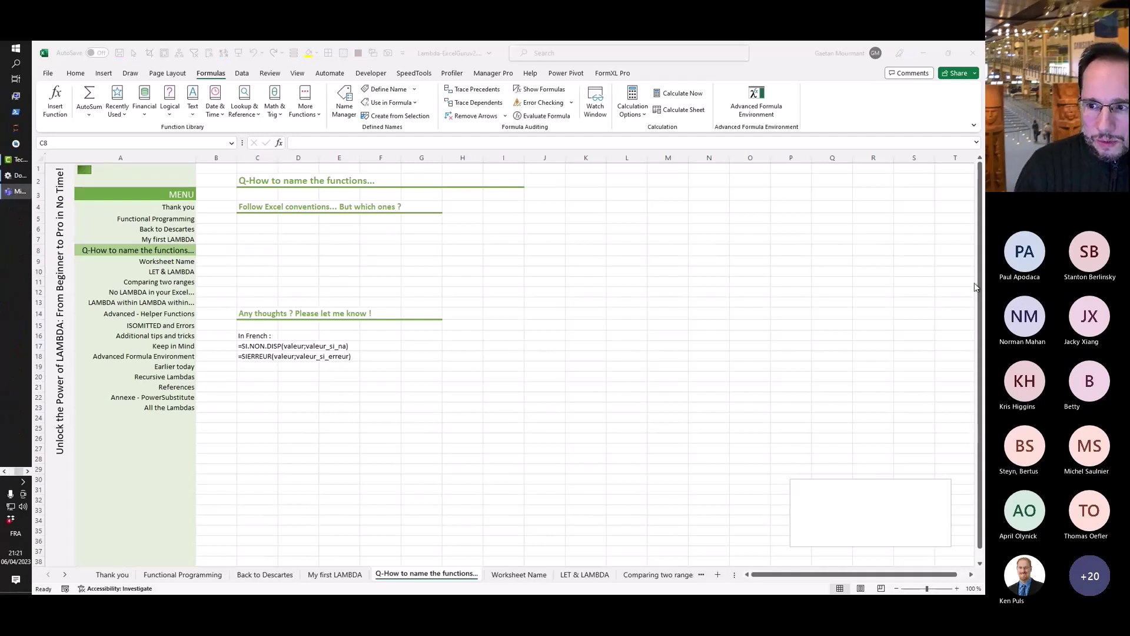
{"action": "key", "text": "alt+Tab"}
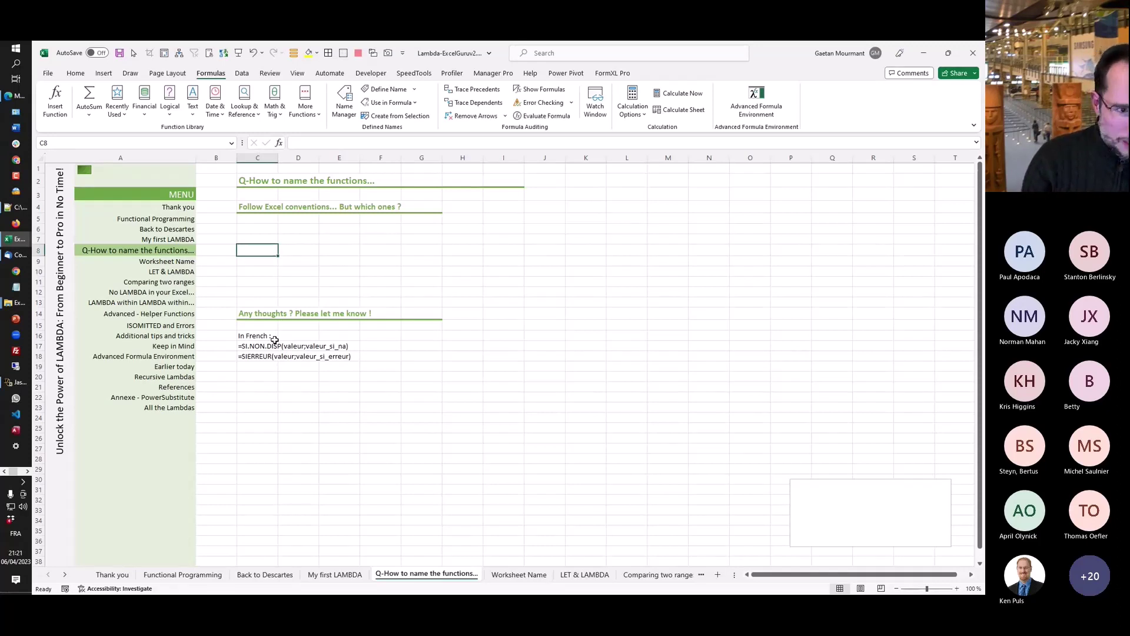
{"action": "type", "text": "=te"}
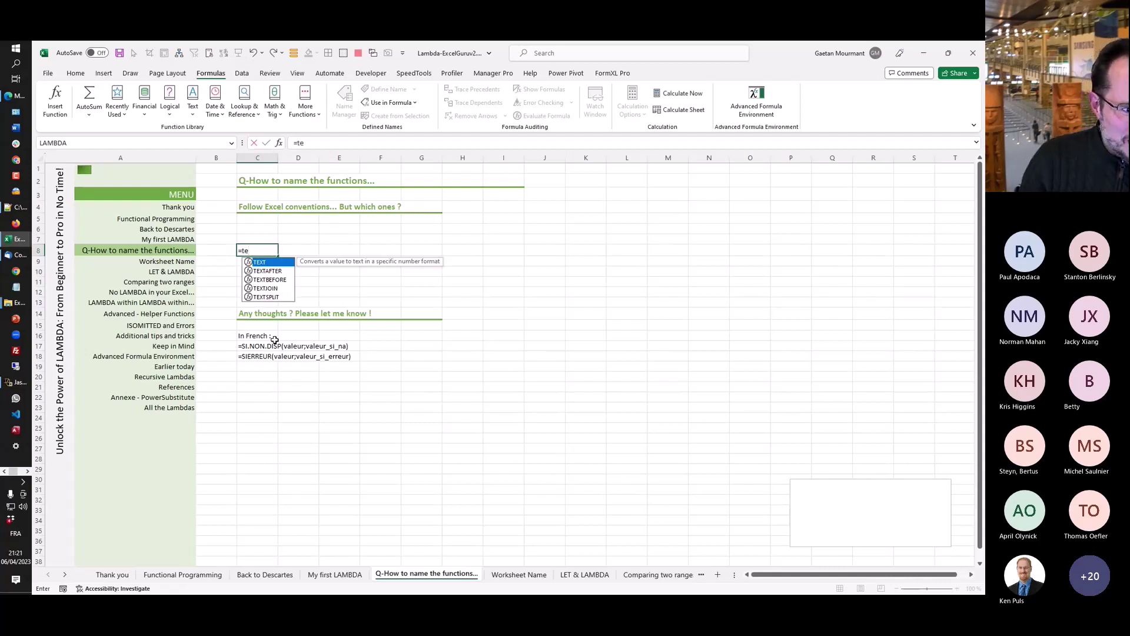
{"action": "key", "text": "Down"}
{"action": "key", "text": "Down"}
{"action": "key", "text": "Down"}
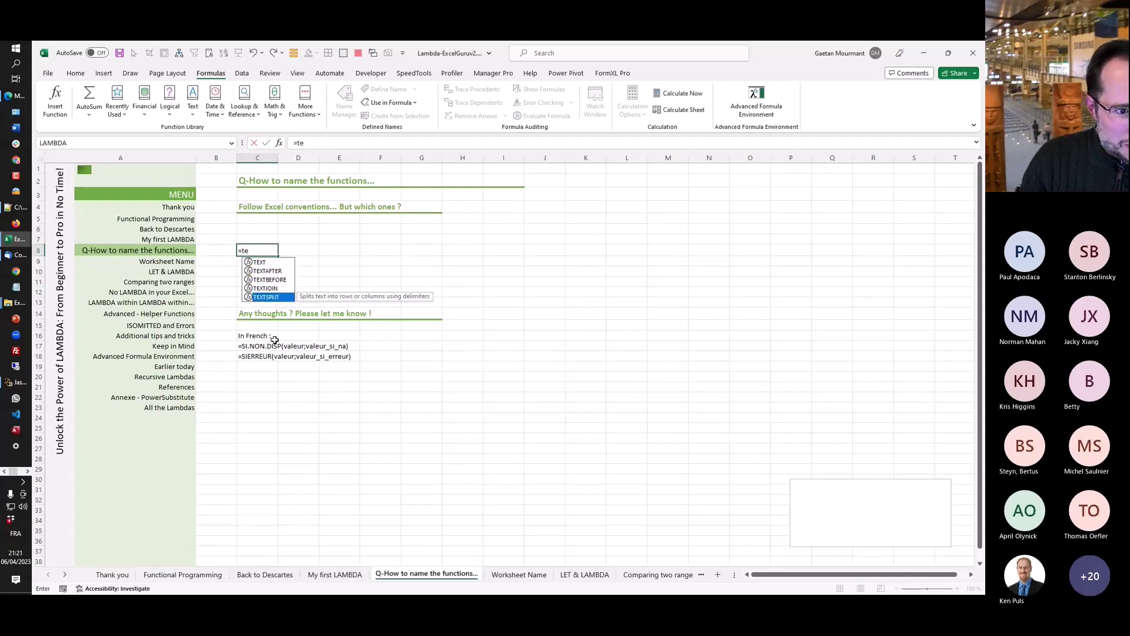
{"action": "key", "text": "Up"}
{"action": "key", "text": "Up"}
{"action": "key", "text": "Up"}
{"action": "key", "text": "Down"}
{"action": "key", "text": "Down"}
{"action": "key", "text": "Down"}
{"action": "key", "text": "Down"}
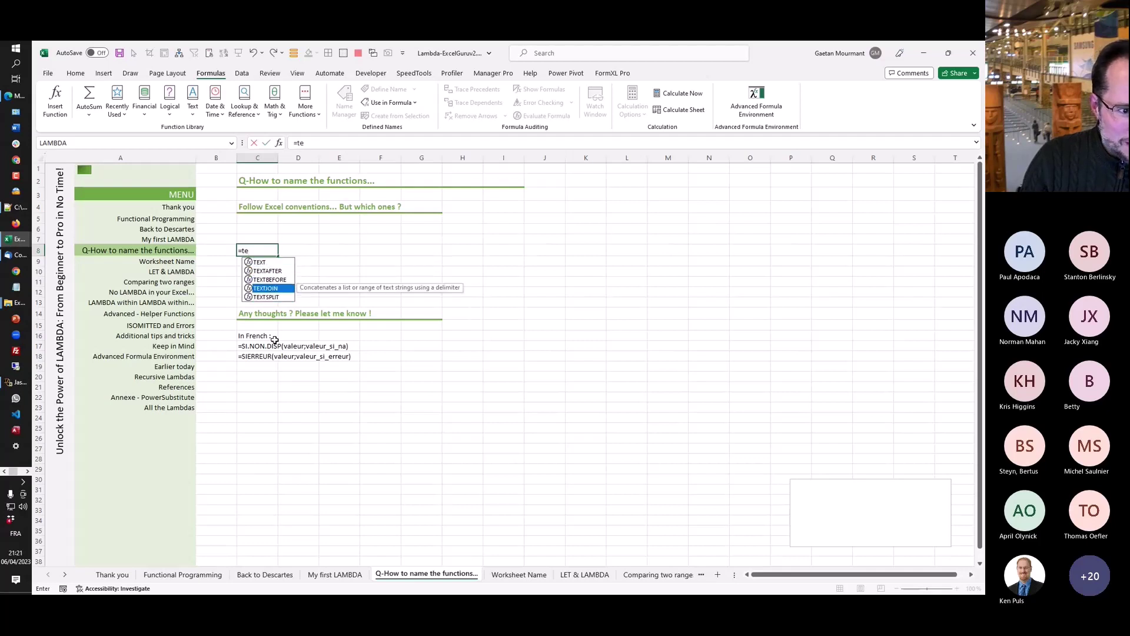
{"action": "key", "text": "BackSpace"}
{"action": "key", "text": "BackSpace"}
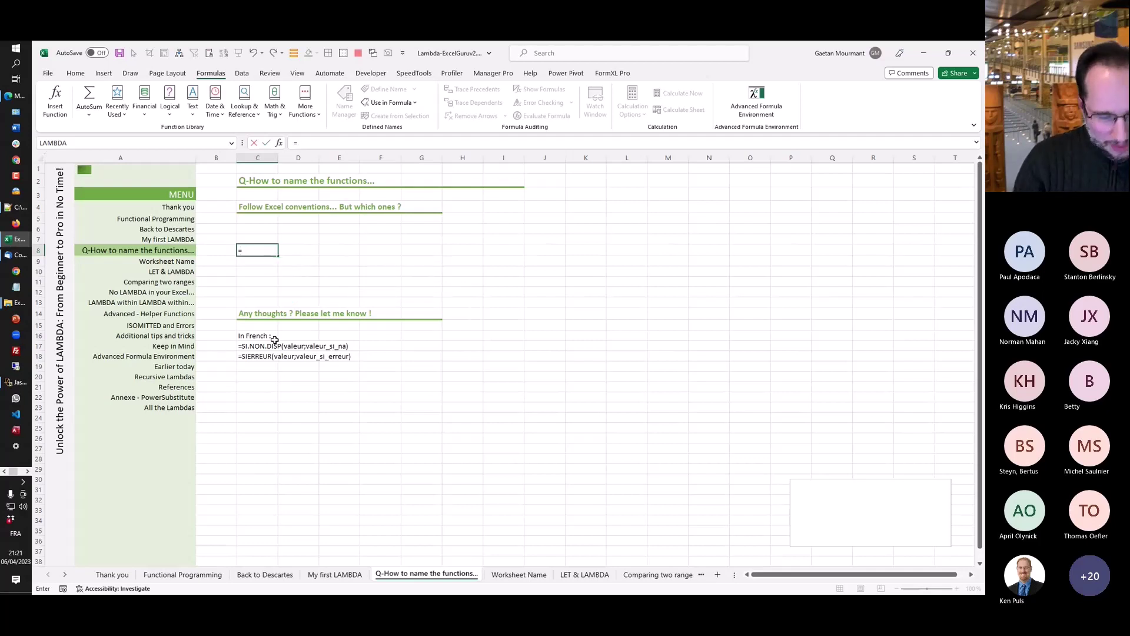
- Browse the IF, REC, VLOOKUP and XLOOKUP suggestions in C8, then cancel the entry
{"action": "type", "text": "if"}
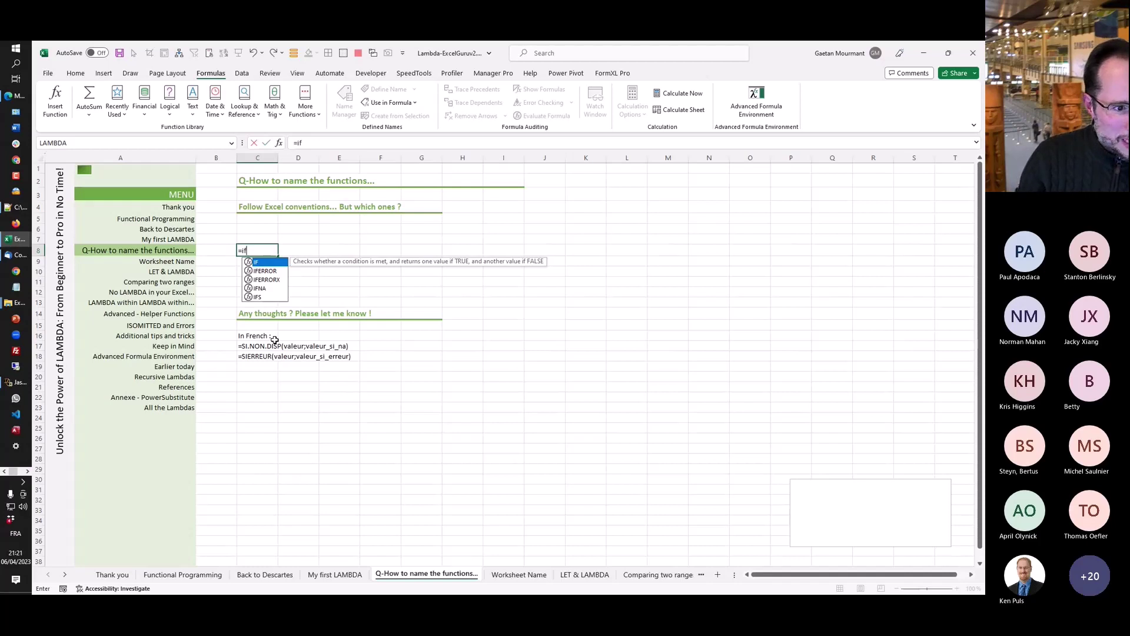
{"action": "key", "text": "Down"}
{"action": "key", "text": "Down"}
{"action": "key", "text": "Down"}
{"action": "key", "text": "Down"}
{"action": "key", "text": "Up"}
{"action": "key", "text": "Up"}
{"action": "key", "text": "Up"}
{"action": "key", "text": "Up"}
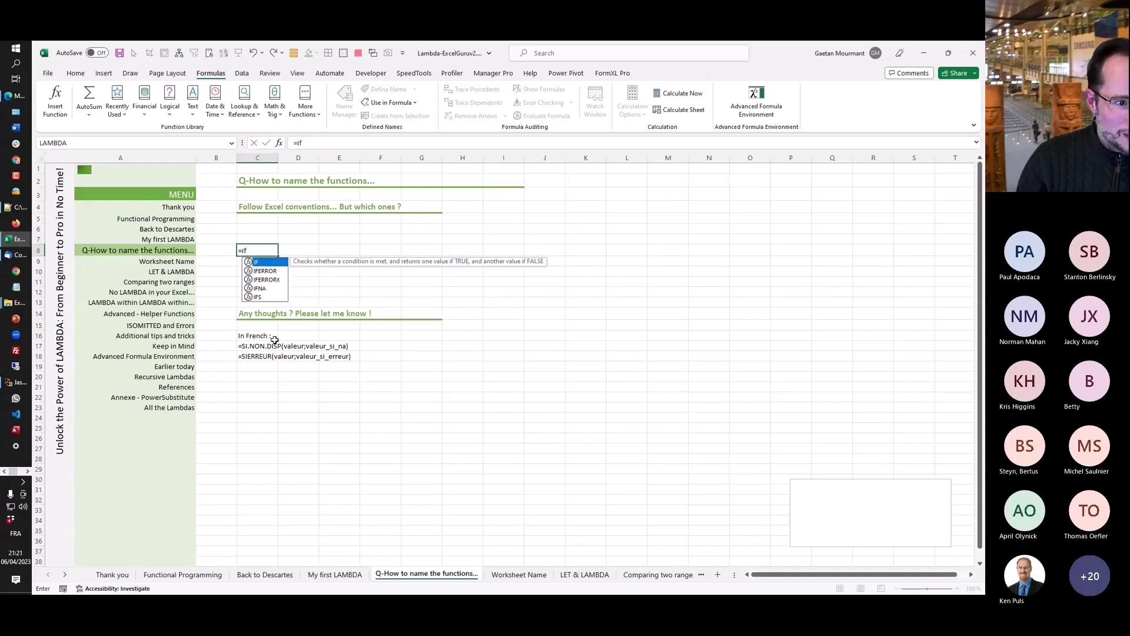
{"action": "key", "text": "BackSpace"}
{"action": "key", "text": "BackSpace"}
{"action": "type", "text": "rec"}
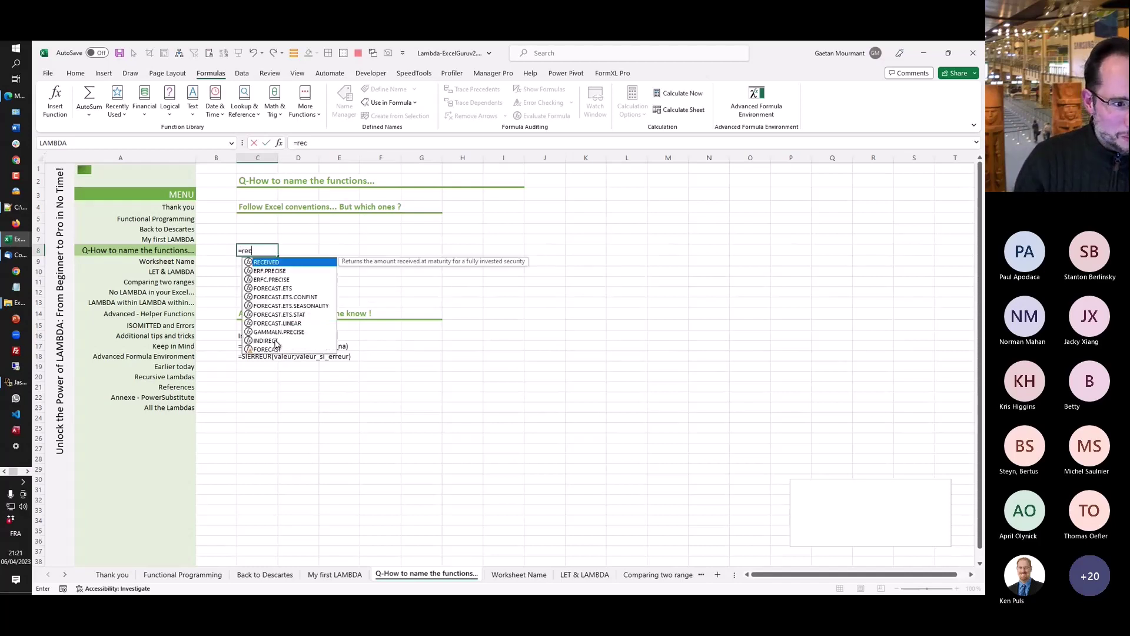
{"action": "key", "text": "BackSpace"}
{"action": "key", "text": "BackSpace"}
{"action": "key", "text": "BackSpace"}
{"action": "type", "text": "vlo"}
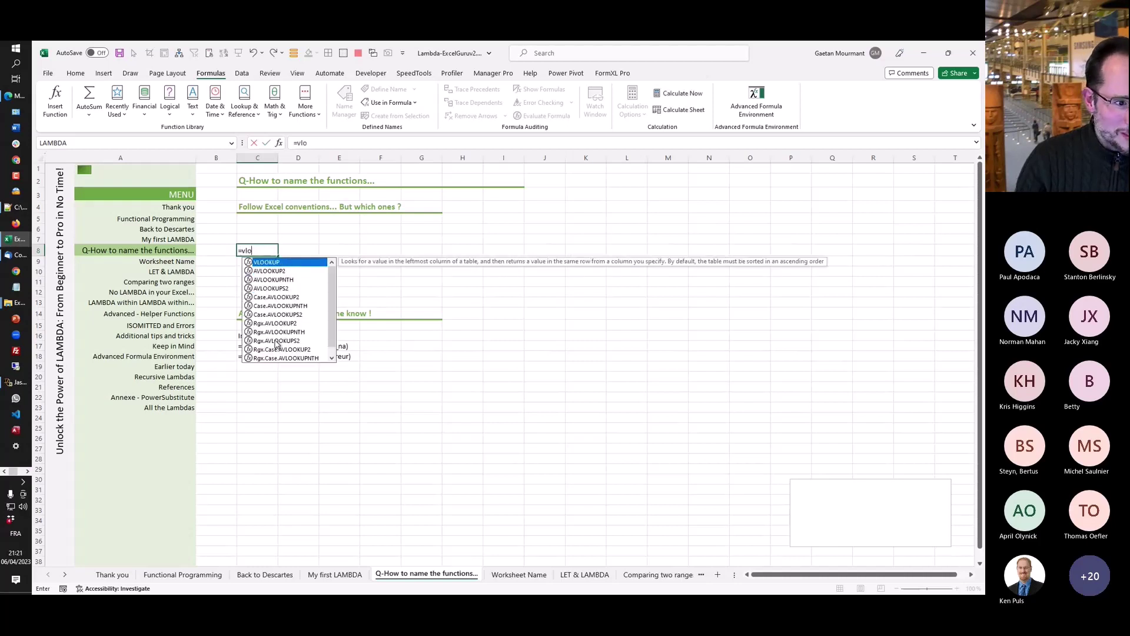
{"action": "key", "text": "BackSpace"}
{"action": "key", "text": "BackSpace"}
{"action": "key", "text": "BackSpace"}
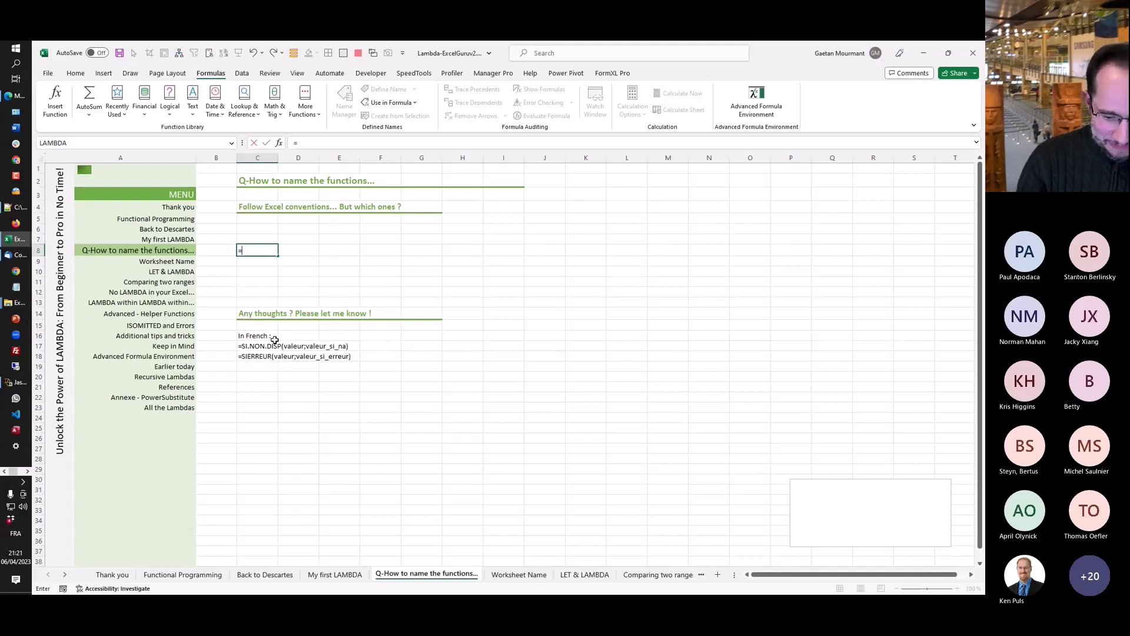
{"action": "type", "text": "xl"}
{"action": "key", "text": "BackSpace"}
{"action": "key", "text": "BackSpace"}
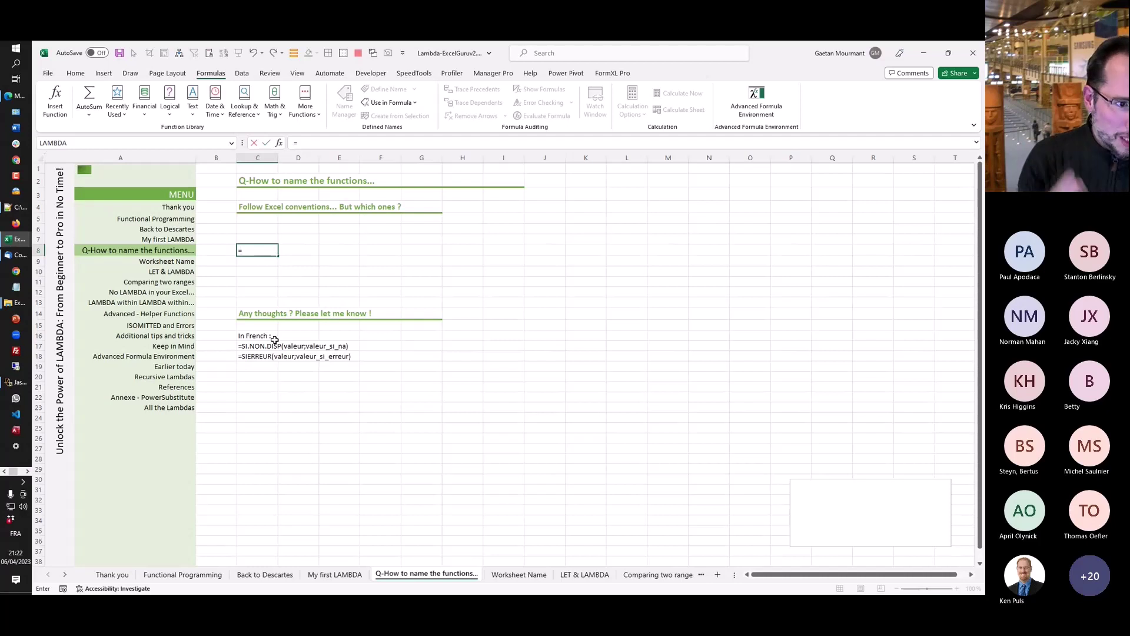
{"action": "key", "text": "Escape"}
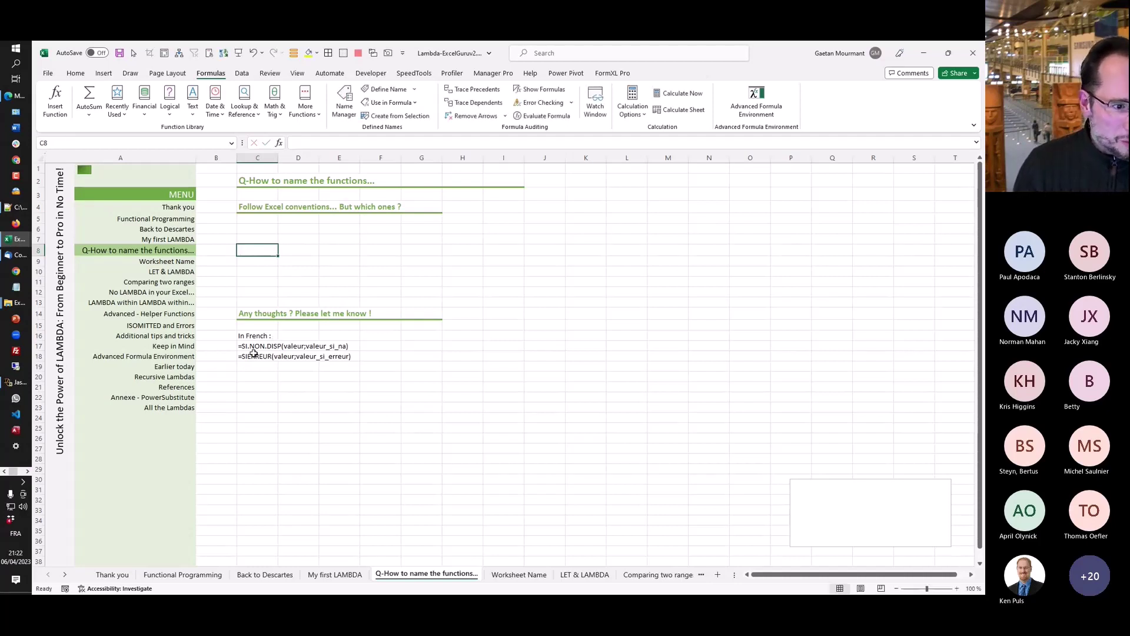
- Try the IFERROR suggestions in C20 below the French examples, then cancel
{"action": "left_click_drag", "start_coordinate": [252, 349], "coordinate": [249, 360]}
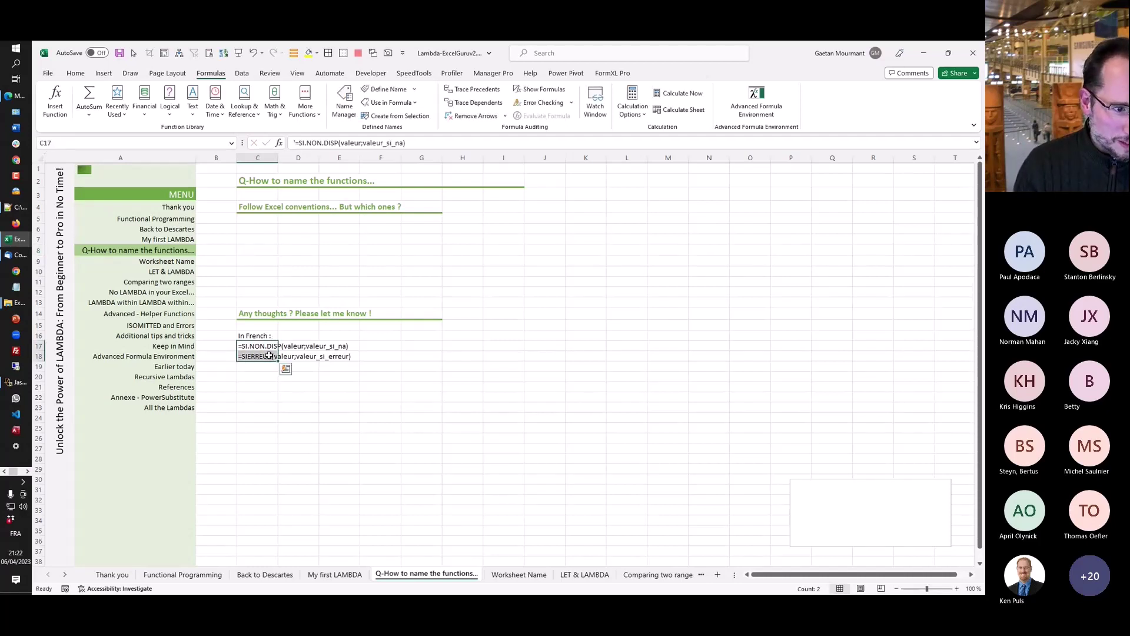
{"action": "left_click", "coordinate": [266, 373]}
{"action": "type", "text": "="}
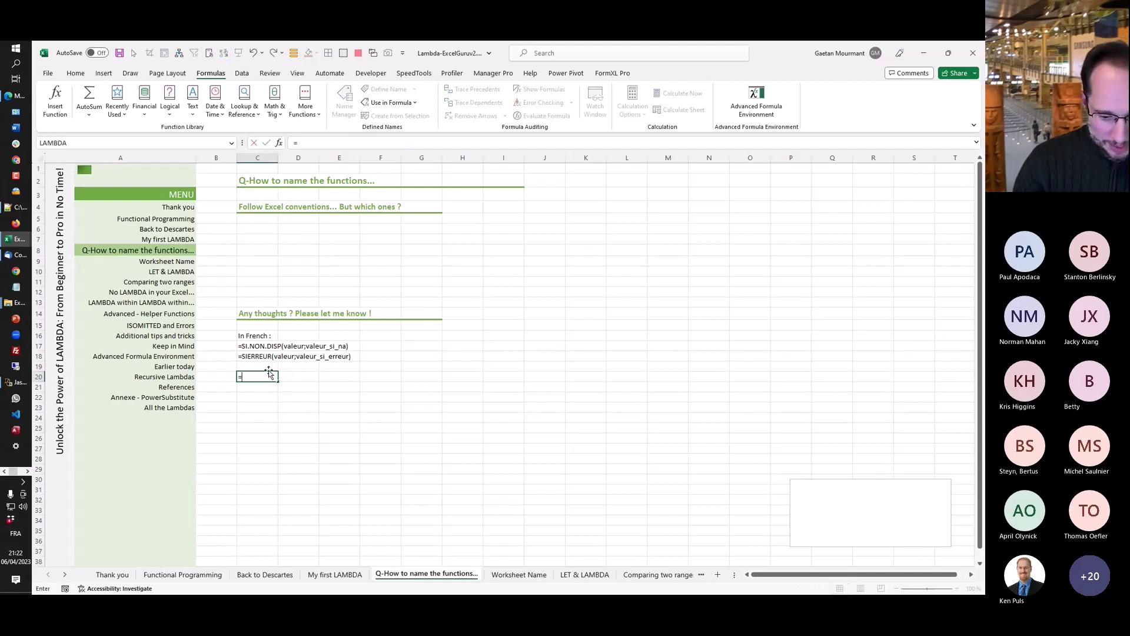
{"action": "type", "text": "ifn"}
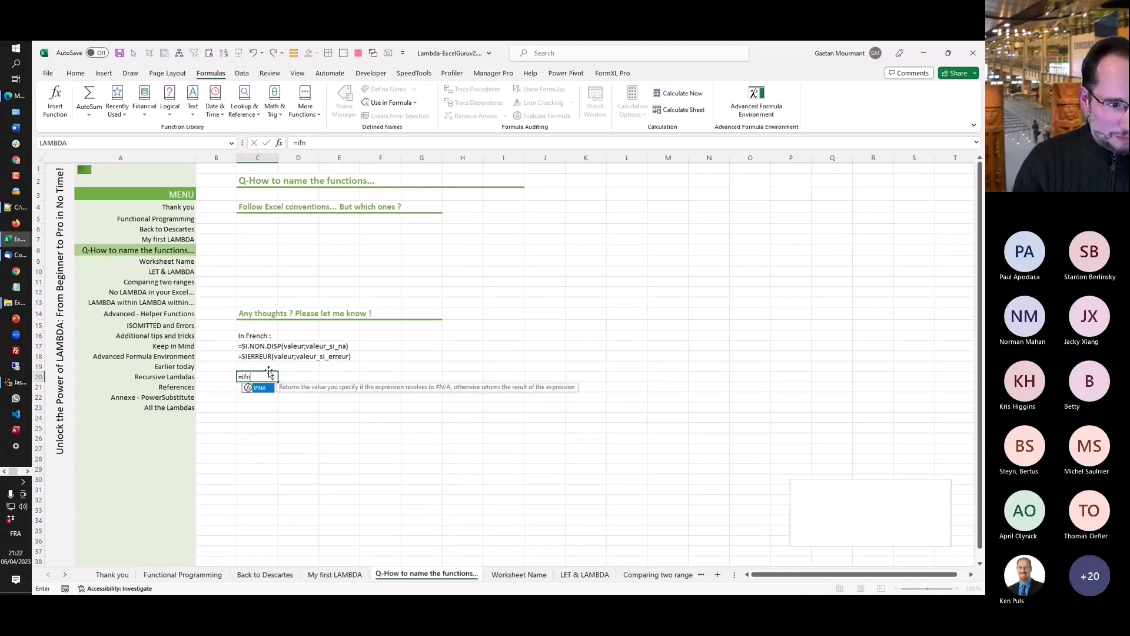
{"action": "key", "text": "BackSpace"}
{"action": "key", "text": "BackSpace"}
{"action": "type", "text": "fer"}
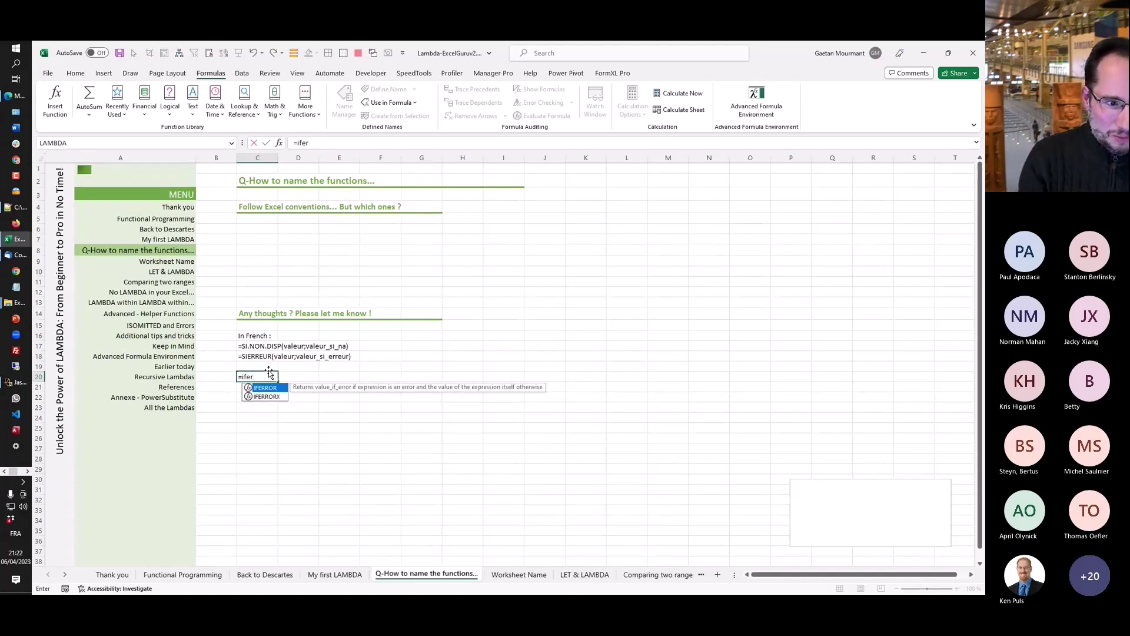
{"action": "key", "text": "Escape"}
{"action": "key", "text": "Escape"}
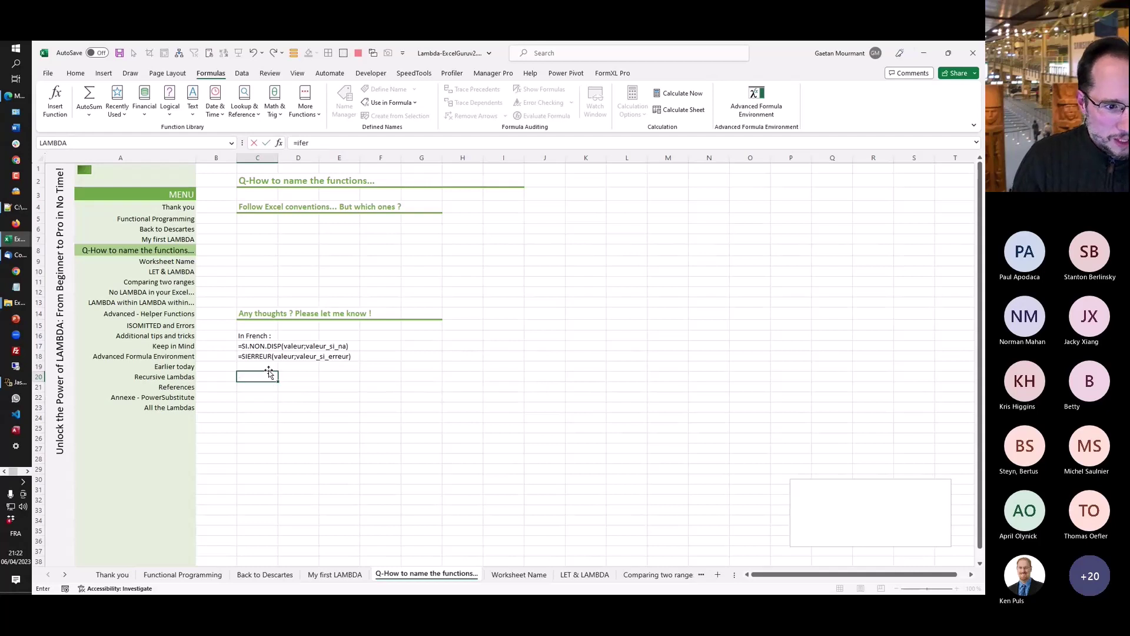
{"action": "key", "text": "Up"}
{"action": "key", "text": "Up"}
{"action": "key", "text": "Up"}
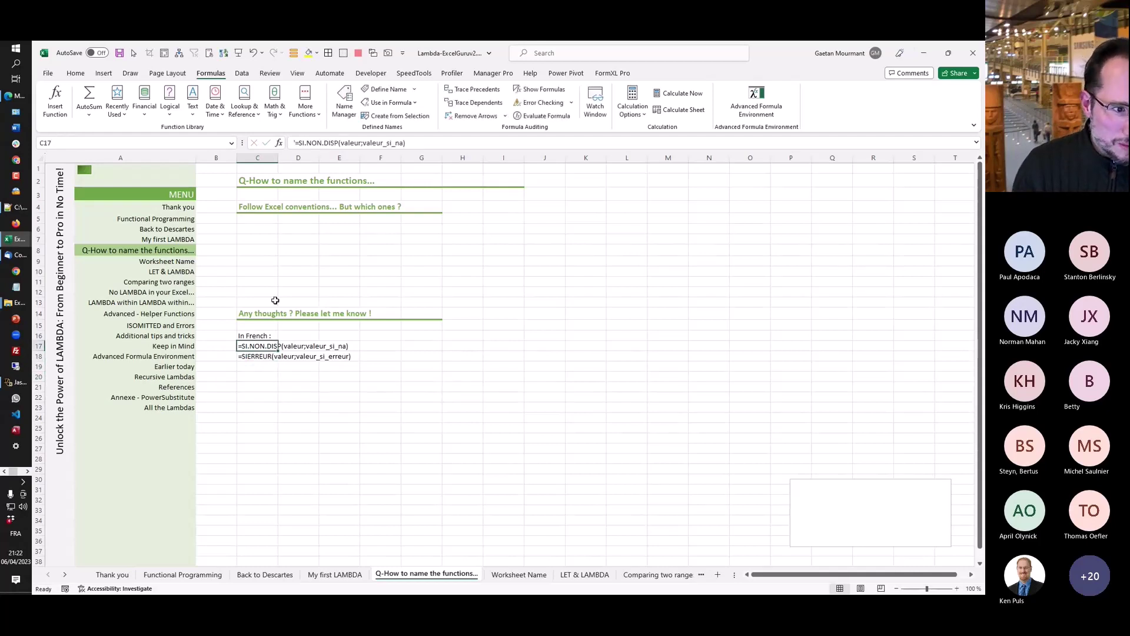
- Browse the L_ named-function suggestions in C7, then cancel the entry
{"action": "left_click", "coordinate": [261, 248]}
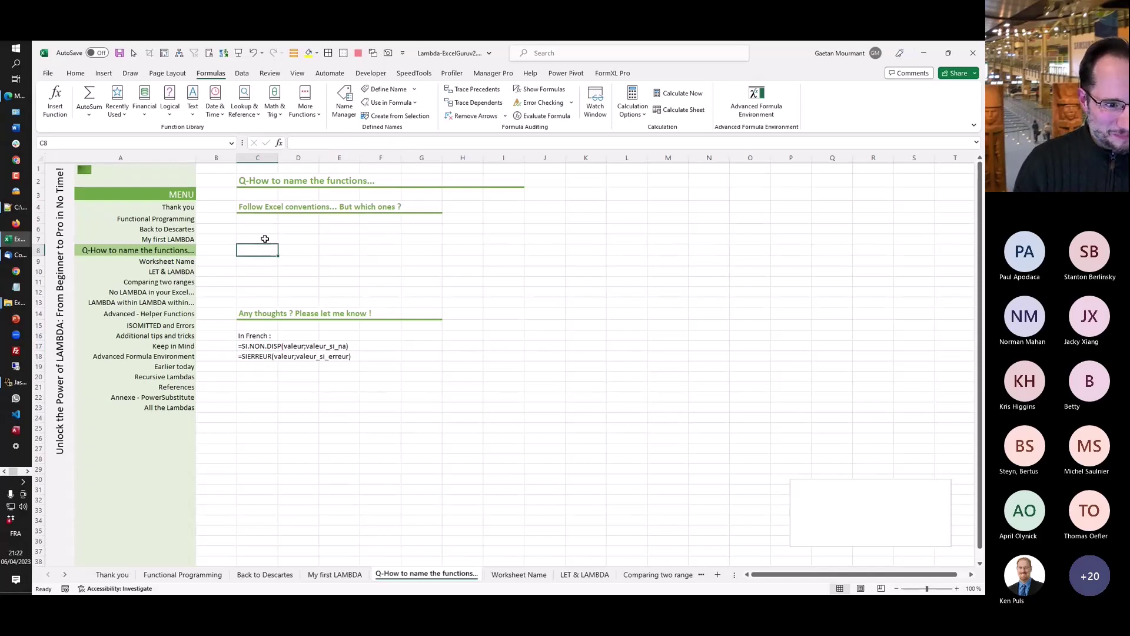
{"action": "left_click", "coordinate": [258, 316]}
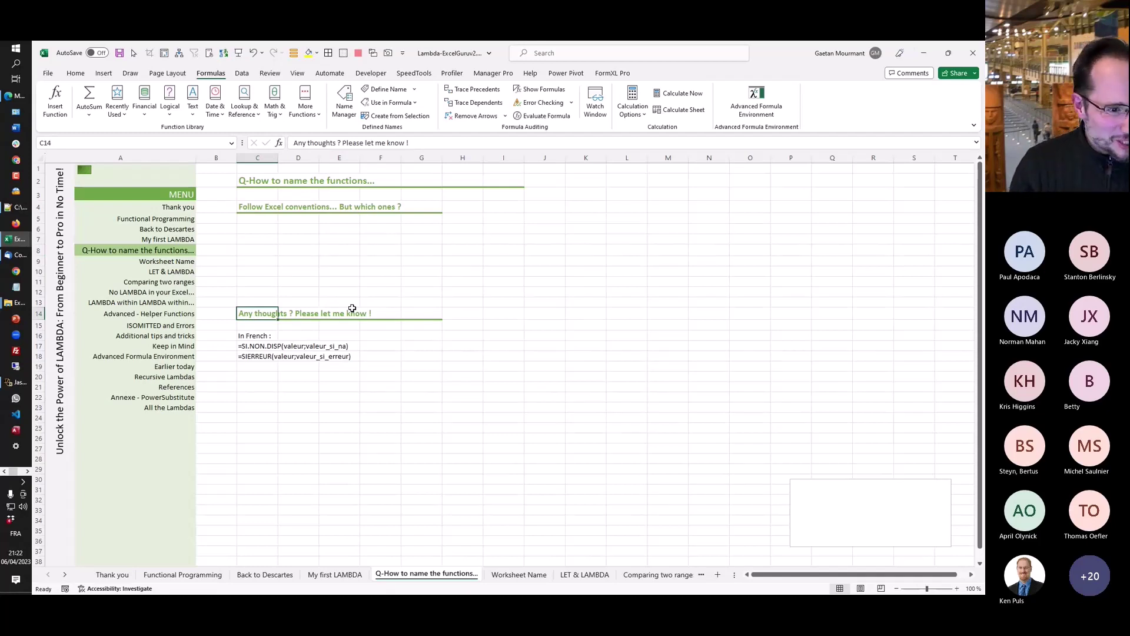
{"action": "left_click", "coordinate": [265, 236]}
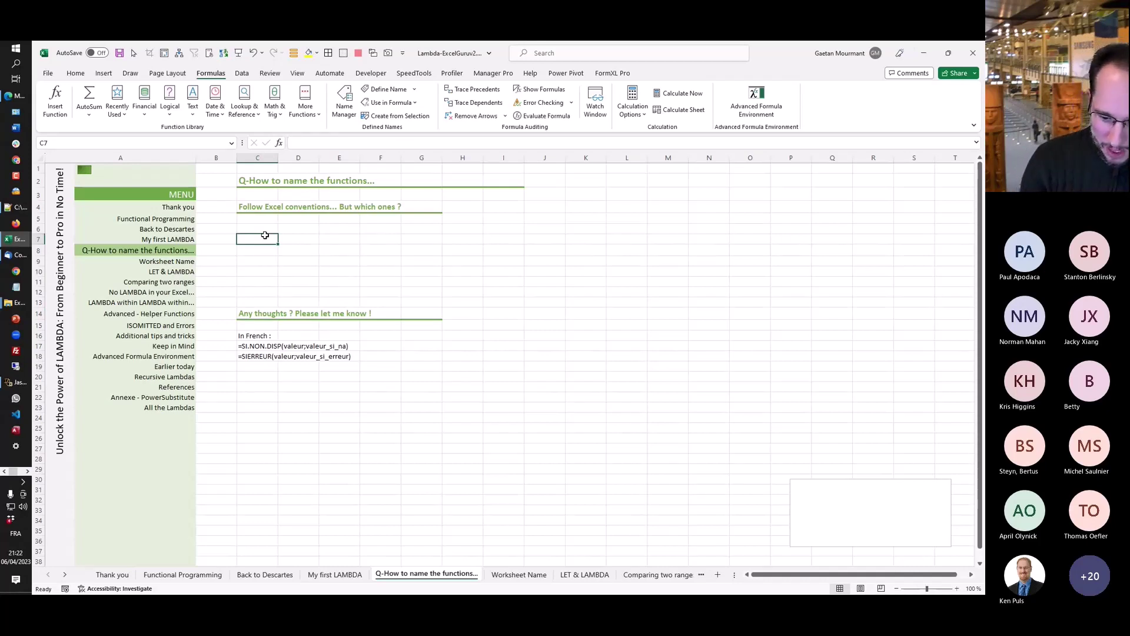
{"action": "type", "text": "=l"}
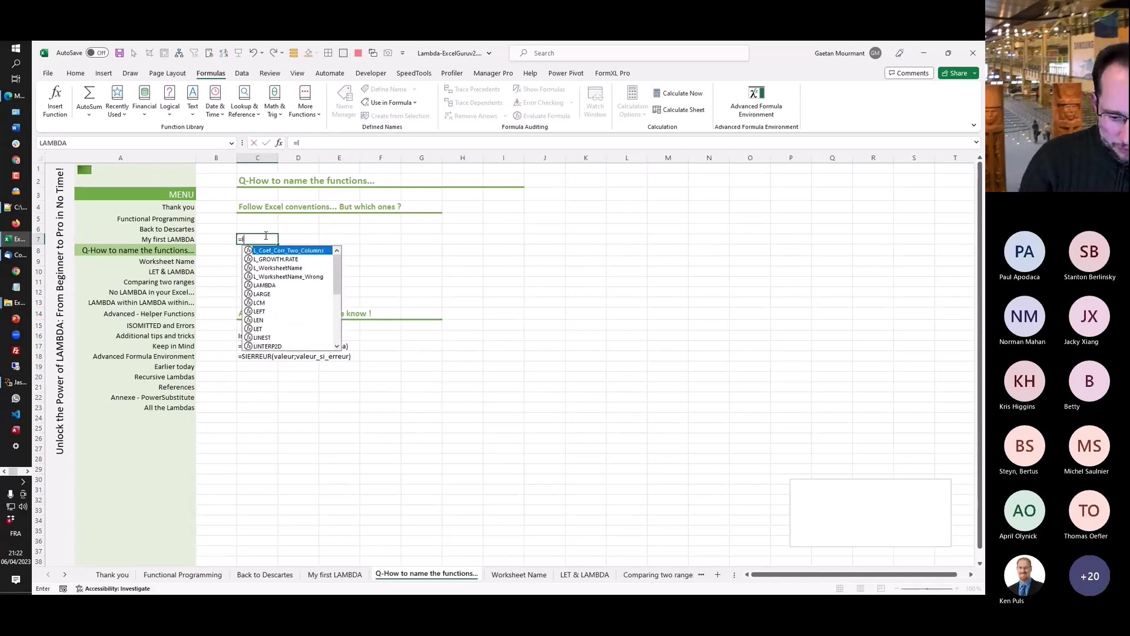
{"action": "type", "text": "_"}
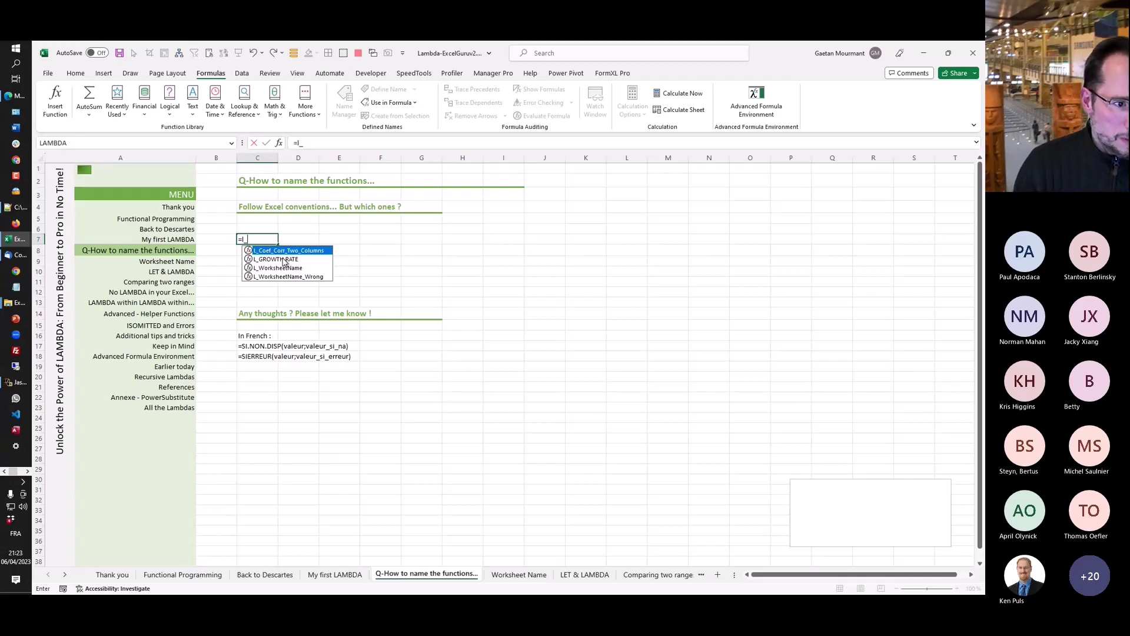
{"action": "key", "text": "Escape"}
{"action": "key", "text": "Escape"}
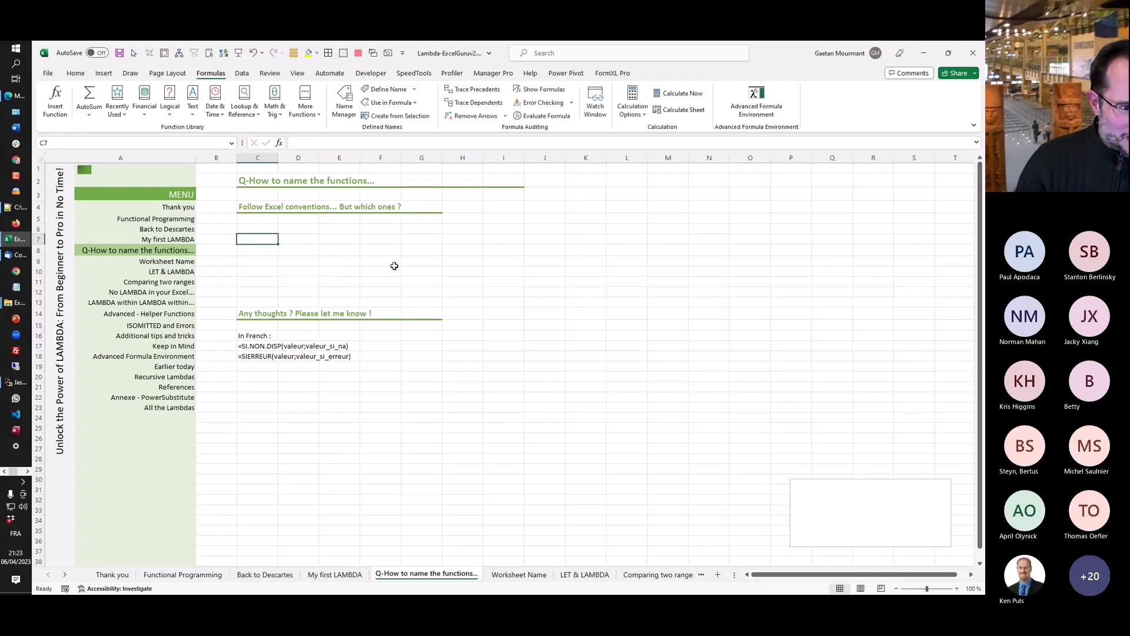
- Glance at the Functional Programming sheet, then return to the Worksheet Name sheet
{"action": "key", "text": "ctrl+Page_Down"}
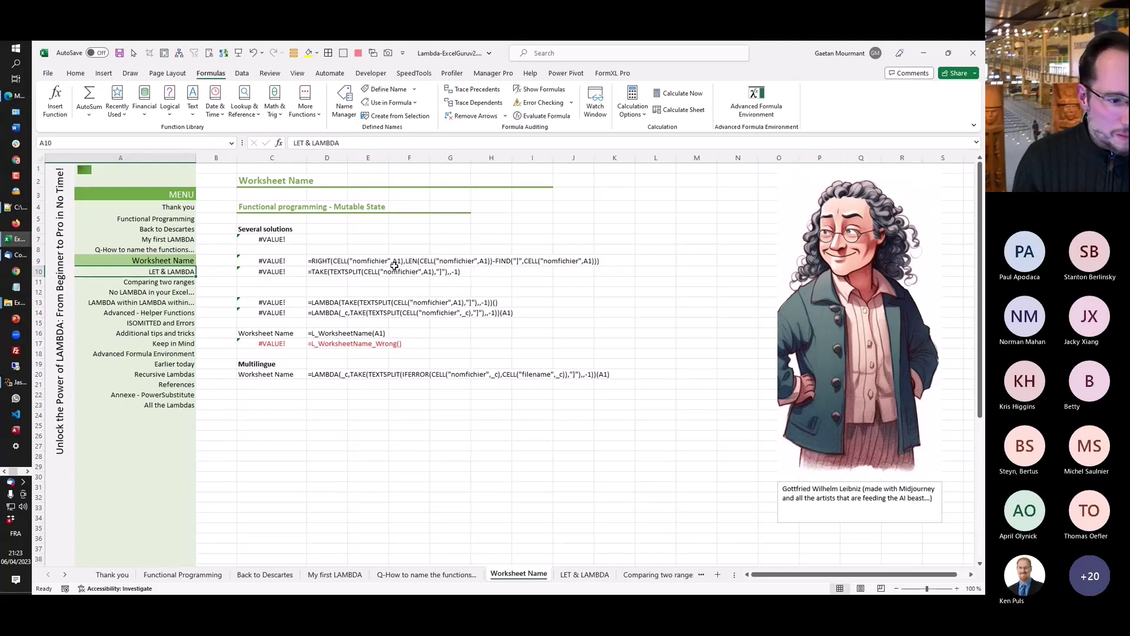
{"action": "left_click", "coordinate": [176, 574]}
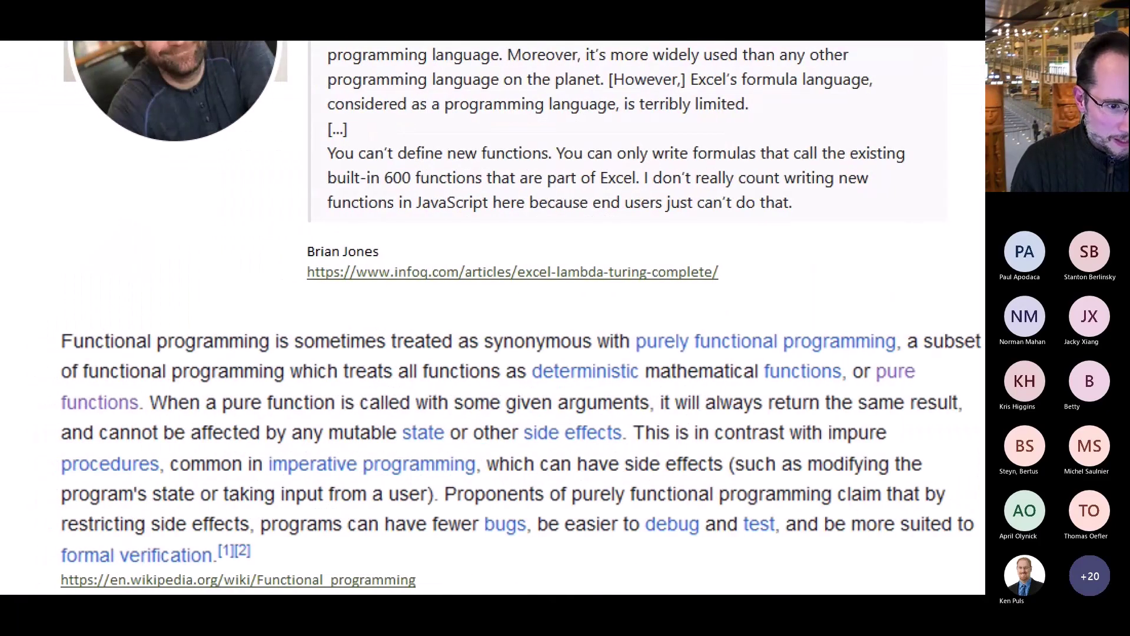
{"action": "left_click_drag", "start_coordinate": [328, 415], "coordinate": [460, 448]}
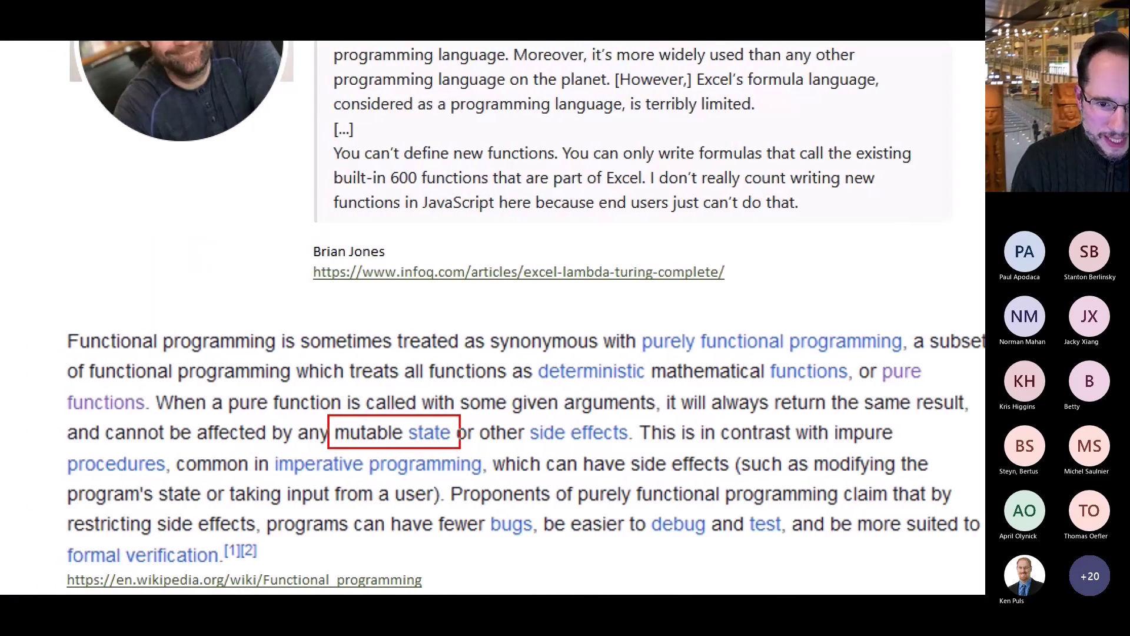
{"action": "scroll", "coordinate": [283, 451], "scroll_direction": "down", "scroll_amount": 3}
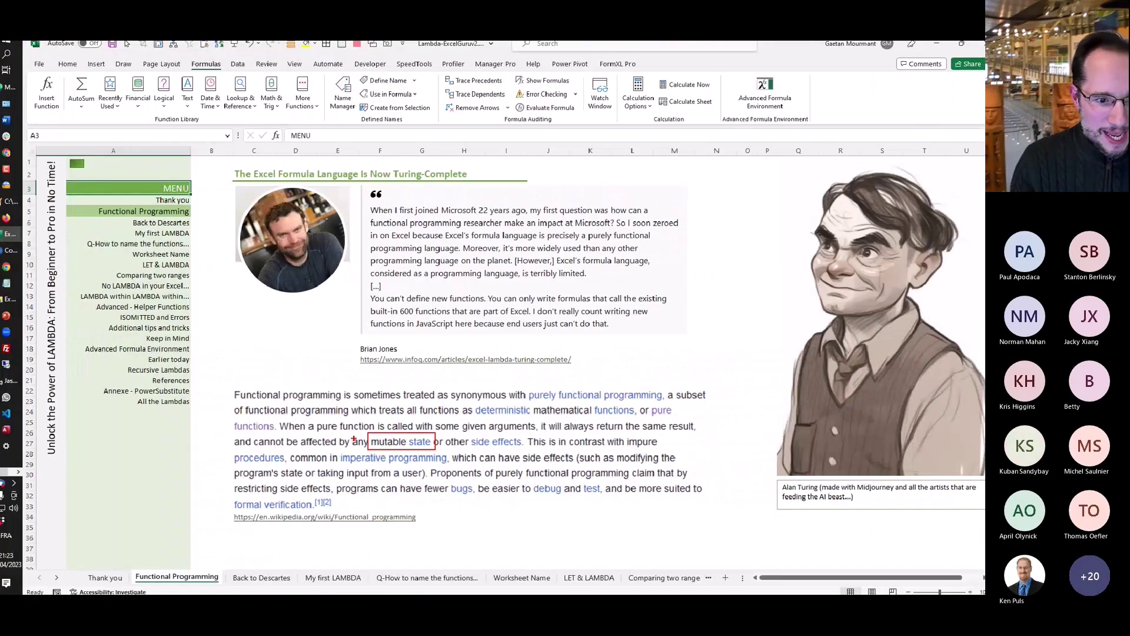
{"action": "left_click", "coordinate": [426, 577]}
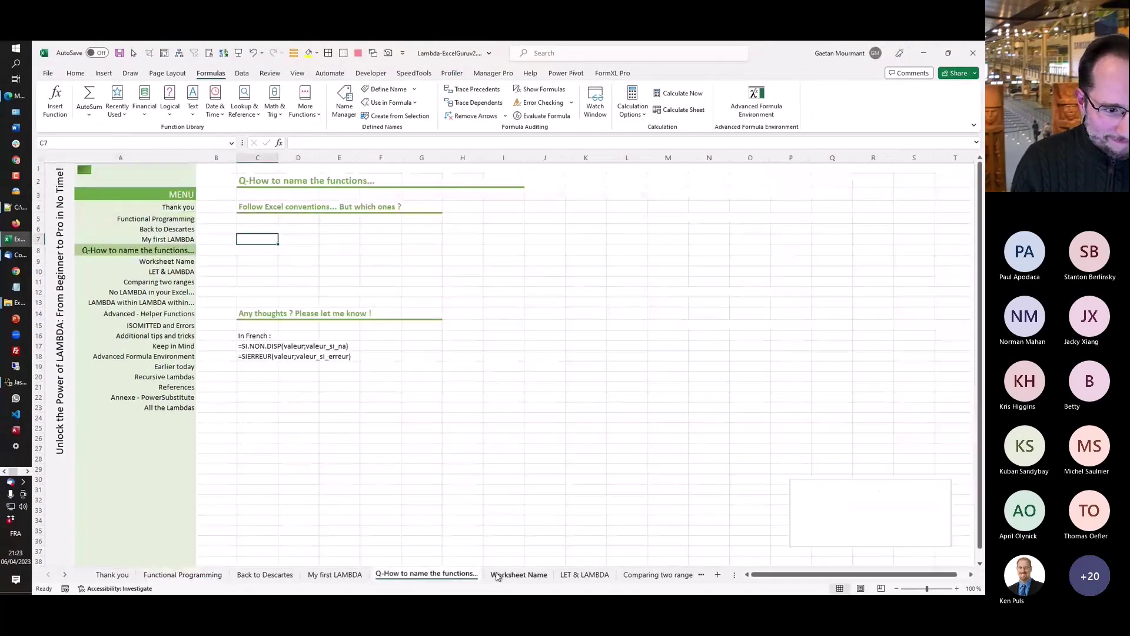
{"action": "left_click", "coordinate": [499, 577]}
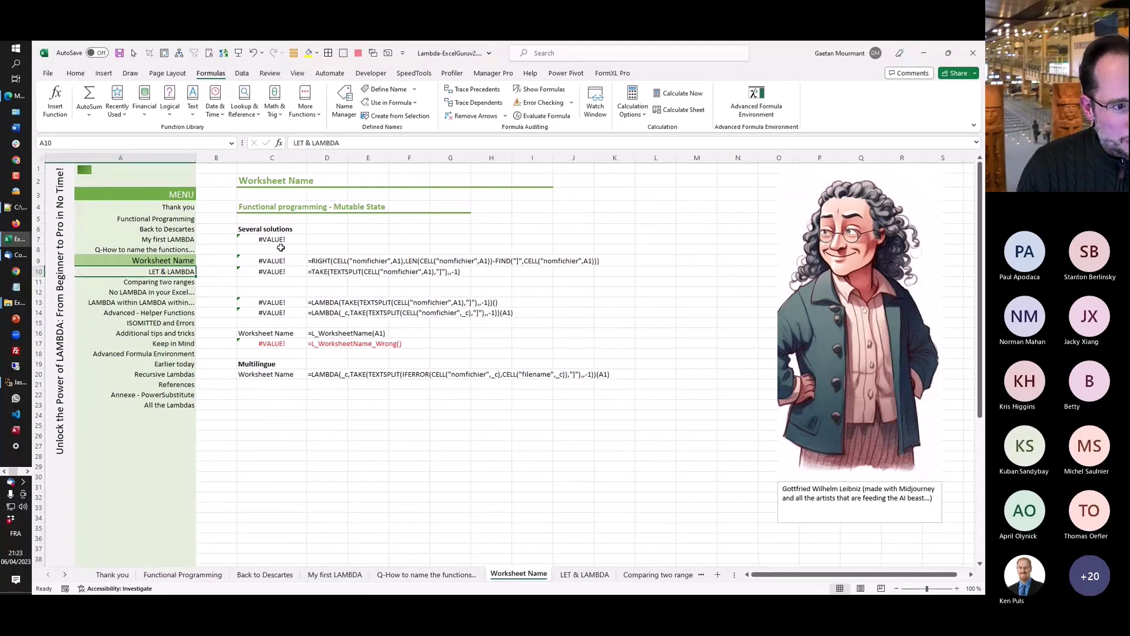
- Replace every nomfichier argument in C9's RIGHT formula with filename
{"action": "left_click", "coordinate": [335, 262]}
{"action": "left_click", "coordinate": [283, 261]}
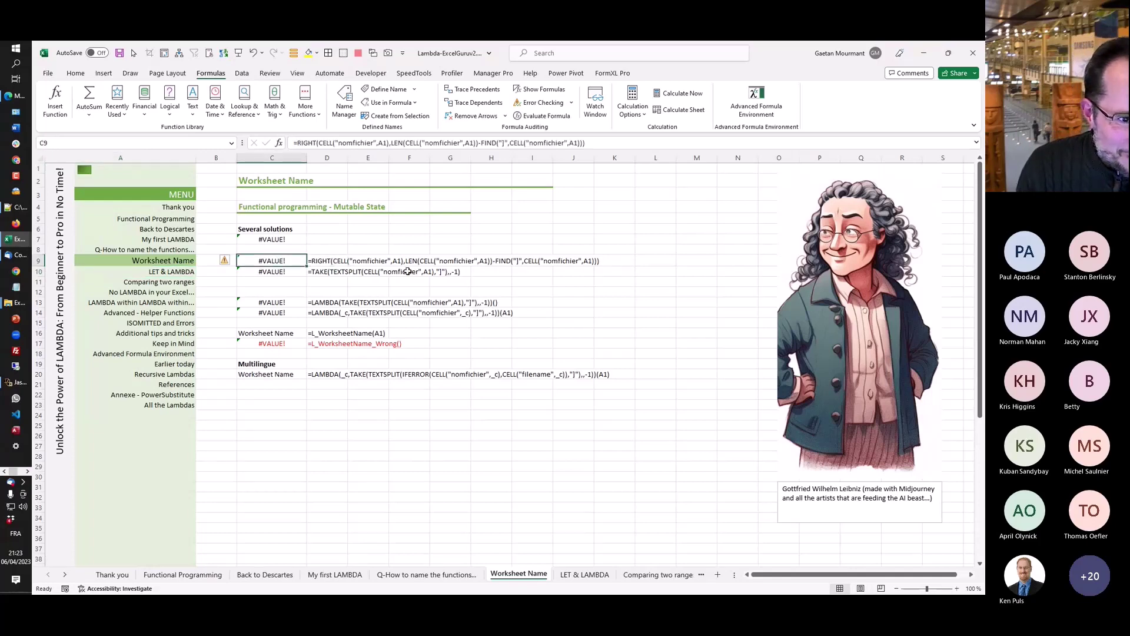
{"action": "double_click", "coordinate": [534, 145]}
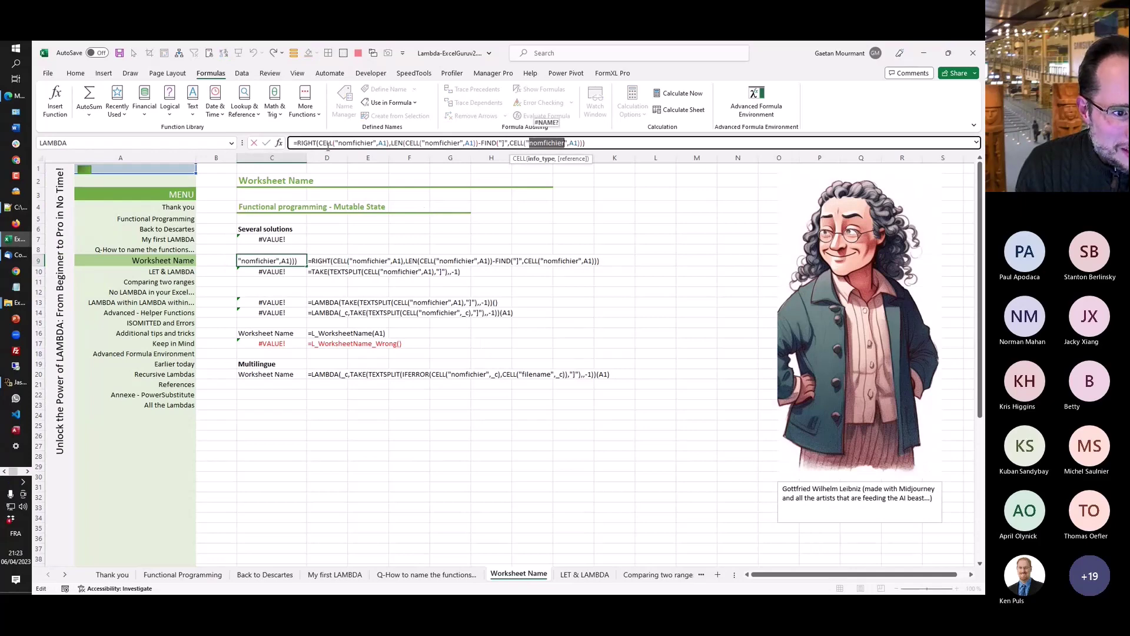
{"action": "left_click_drag", "start_coordinate": [339, 142], "coordinate": [372, 142]}
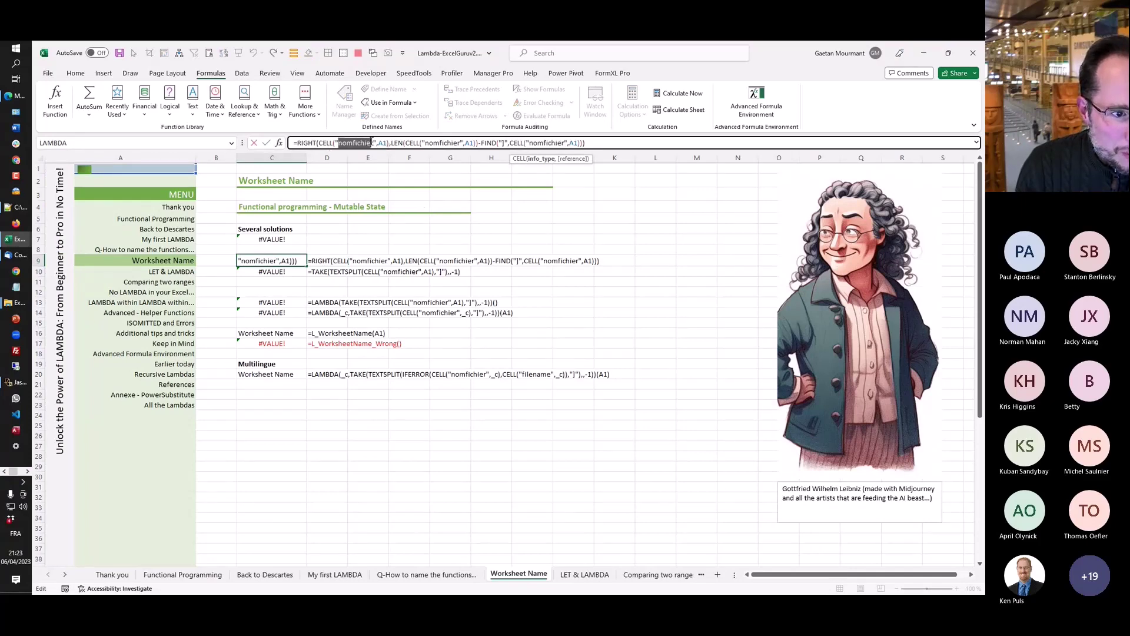
{"action": "type", "text": "filename"}
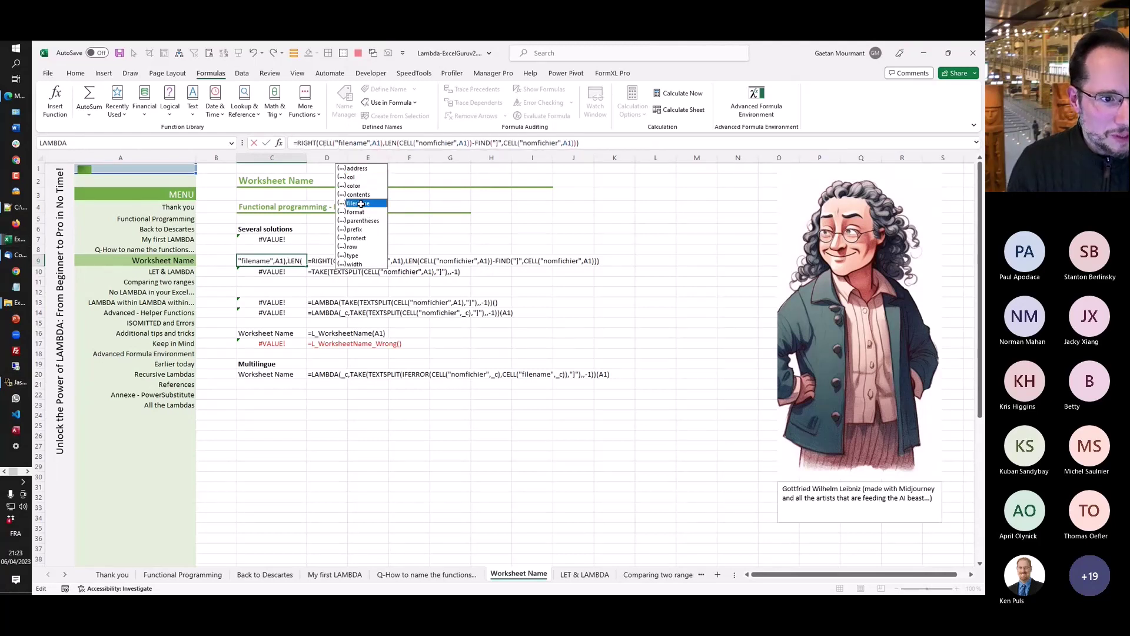
{"action": "left_click", "coordinate": [359, 143]}
{"action": "double_click", "coordinate": [359, 143]}
{"action": "key", "text": "ctrl+c"}
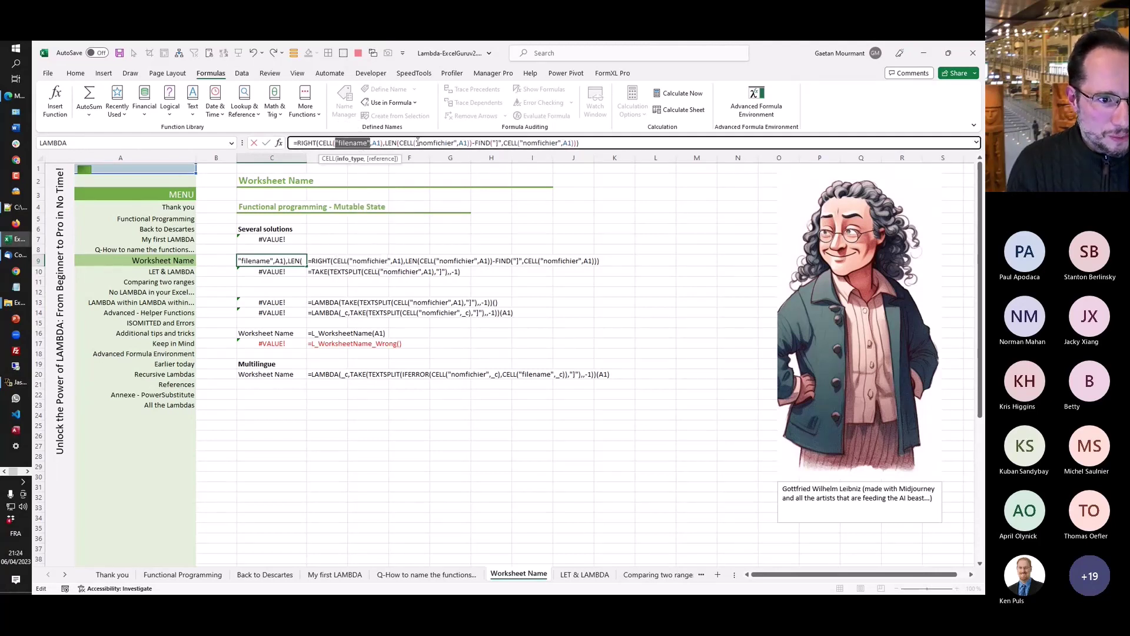
{"action": "double_click", "coordinate": [436, 143]}
{"action": "key", "text": "ctrl+v"}
{"action": "double_click", "coordinate": [523, 143]}
{"action": "key", "text": "ctrl+v"}
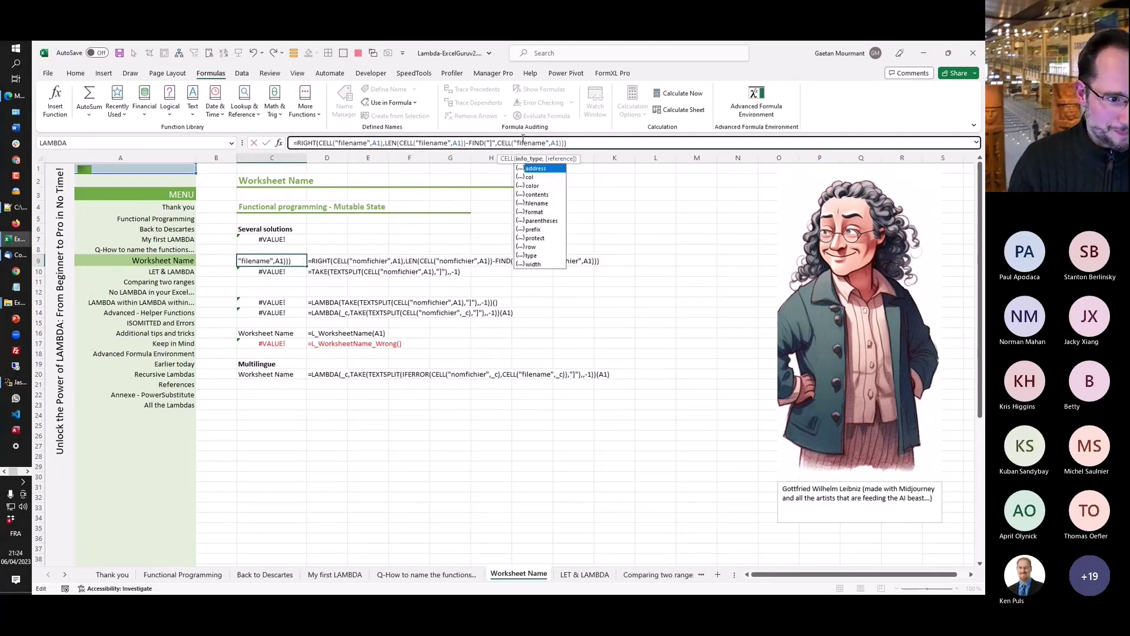
{"action": "key", "text": "ctrl+Return"}
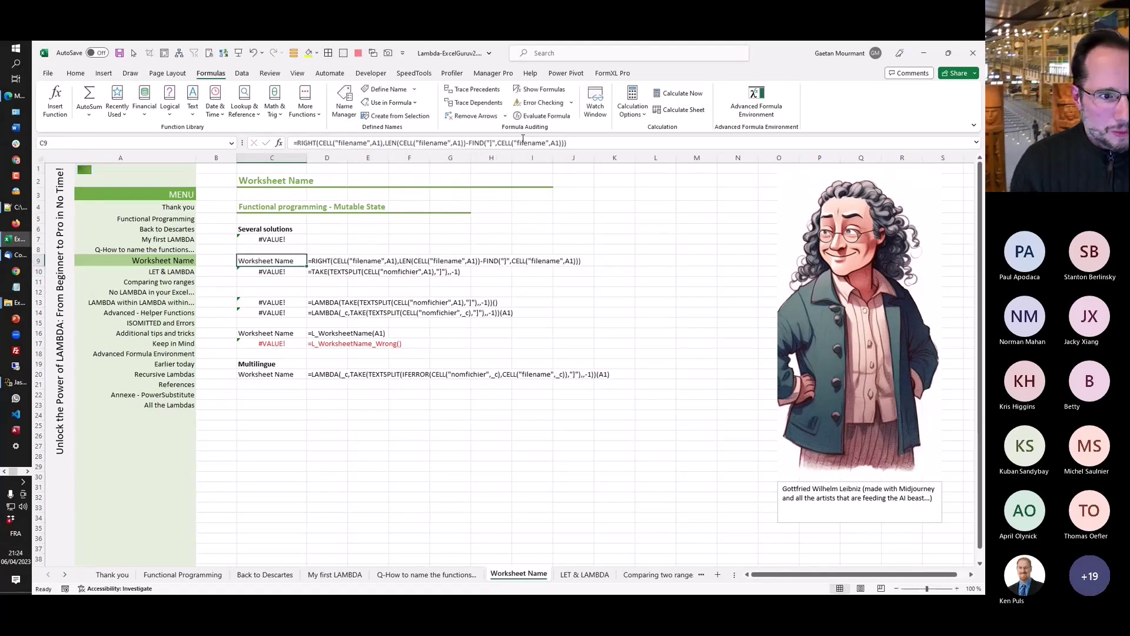
{"action": "left_click", "coordinate": [564, 143]}
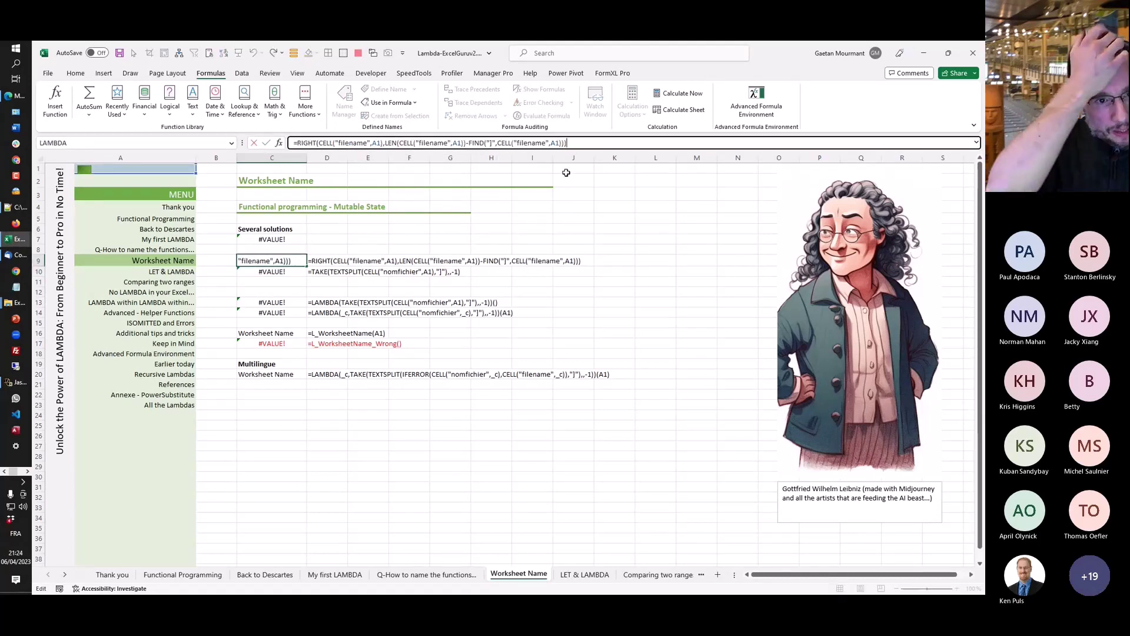
{"action": "key", "text": "Escape"}
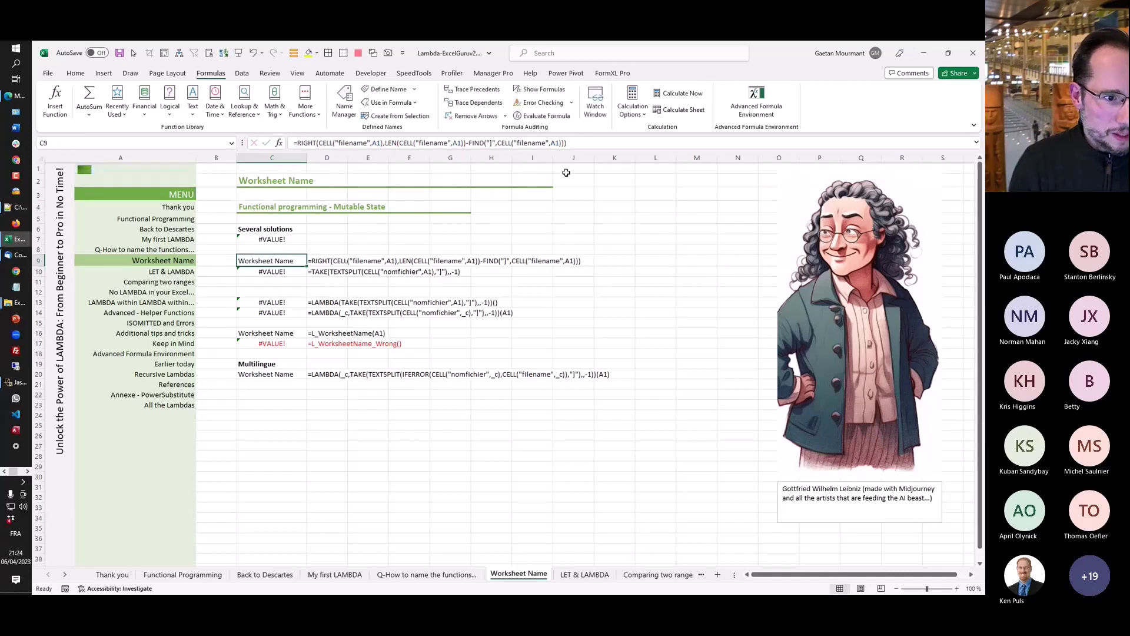
- Change C10's TAKE/TEXTSPLIT formula to use filename instead of nomfichier
{"action": "left_click", "coordinate": [319, 272]}
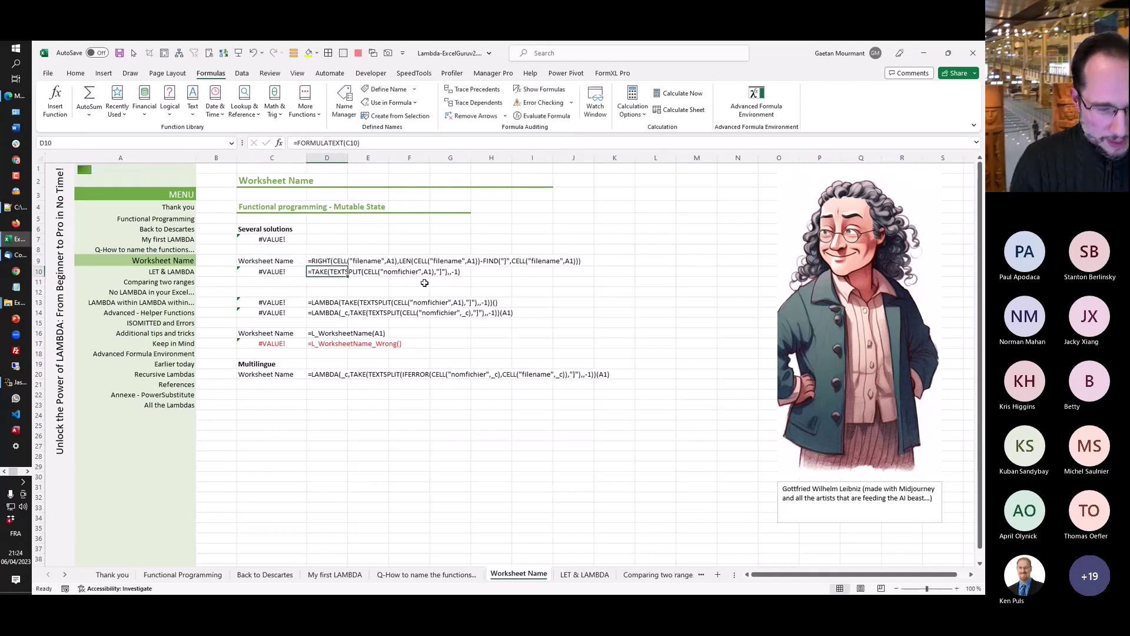
{"action": "key", "text": "Down"}
{"action": "key", "text": "Down"}
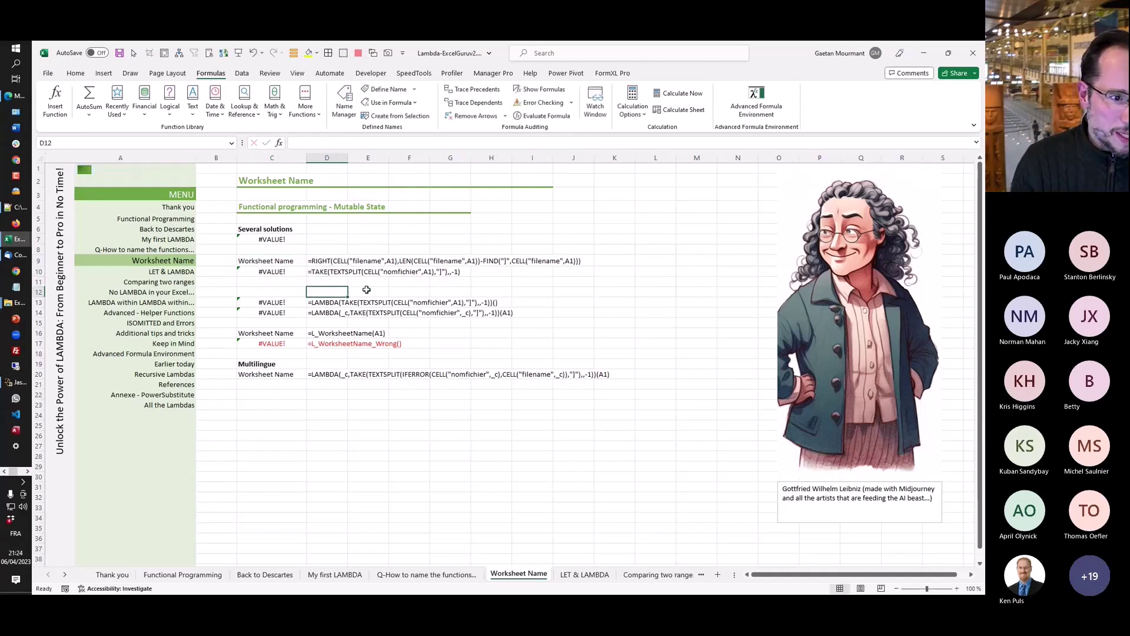
{"action": "left_click", "coordinate": [286, 271]}
{"action": "double_click", "coordinate": [394, 145]}
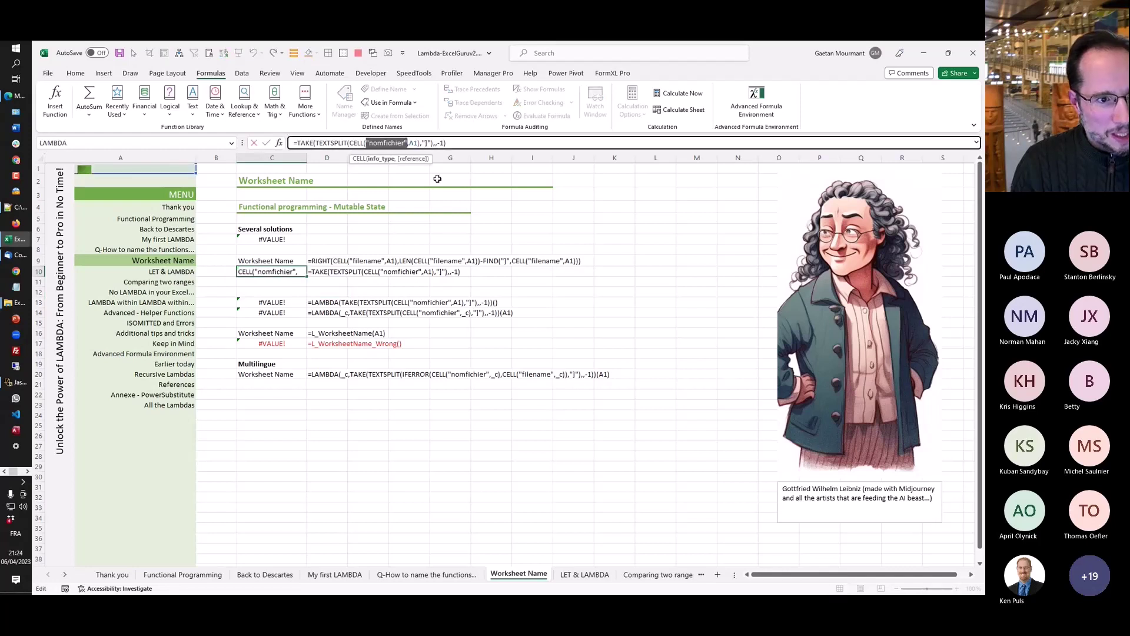
{"action": "type", "text": "filename"}
{"action": "key", "text": "Right"}
{"action": "key", "text": "Right"}
{"action": "key", "text": "Right"}
{"action": "key", "text": "Right"}
{"action": "key", "text": "Right"}
{"action": "key", "text": "Right"}
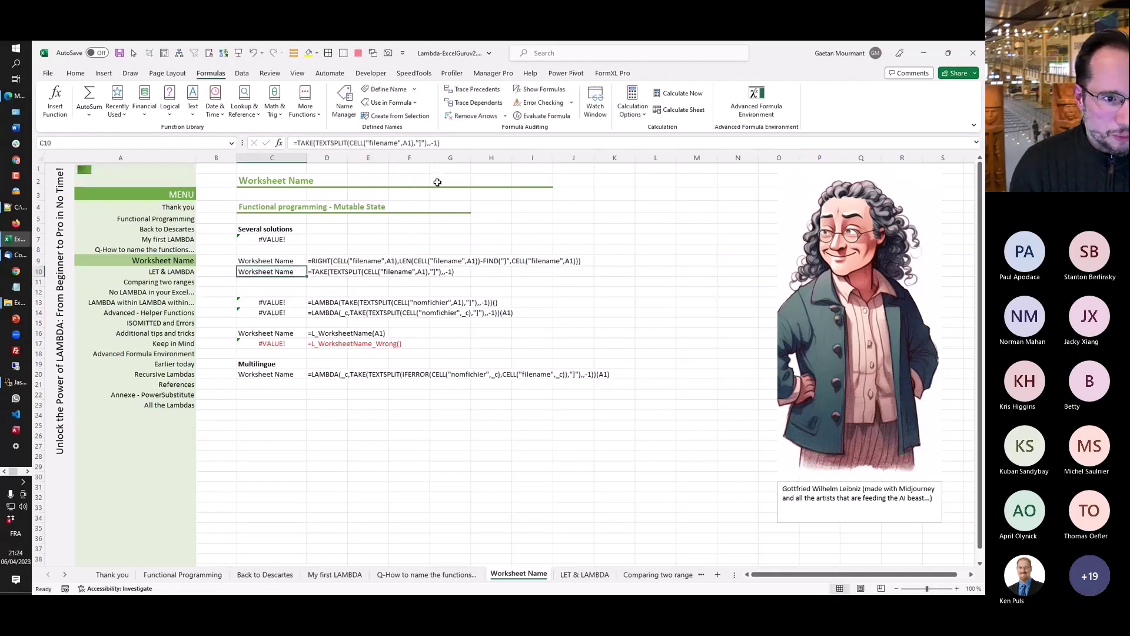
{"action": "left_click", "coordinate": [427, 143]}
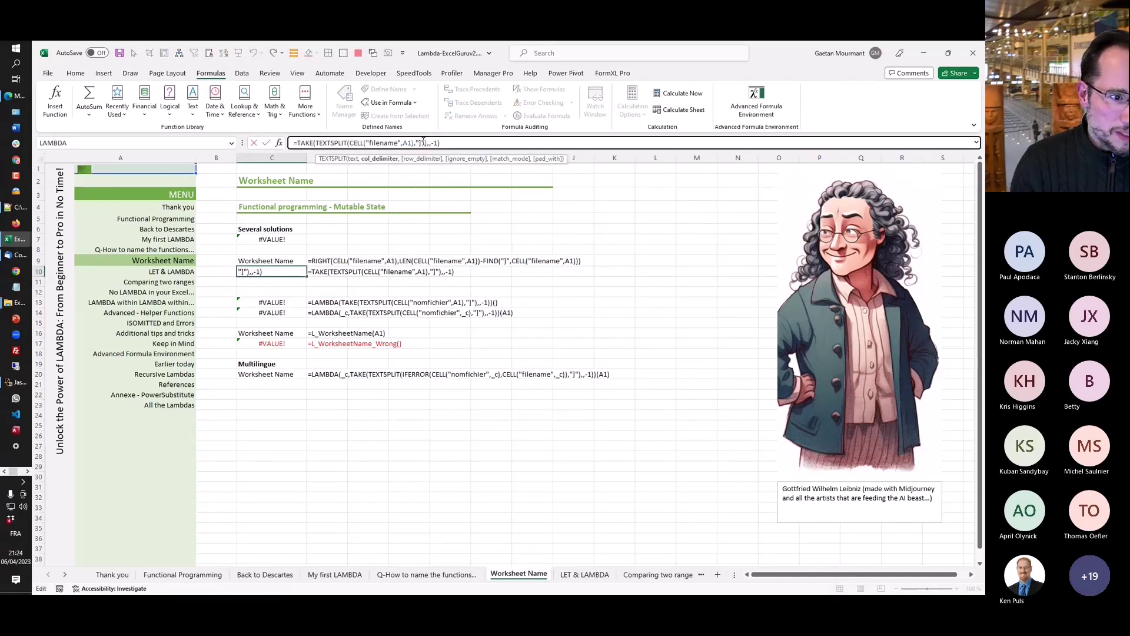
{"action": "key", "text": "Return"}
{"action": "left_click", "coordinate": [271, 239]}
- Change C7 to =CELL("filename",A1) so it returns the full workbook path
{"action": "left_click", "coordinate": [384, 144]}
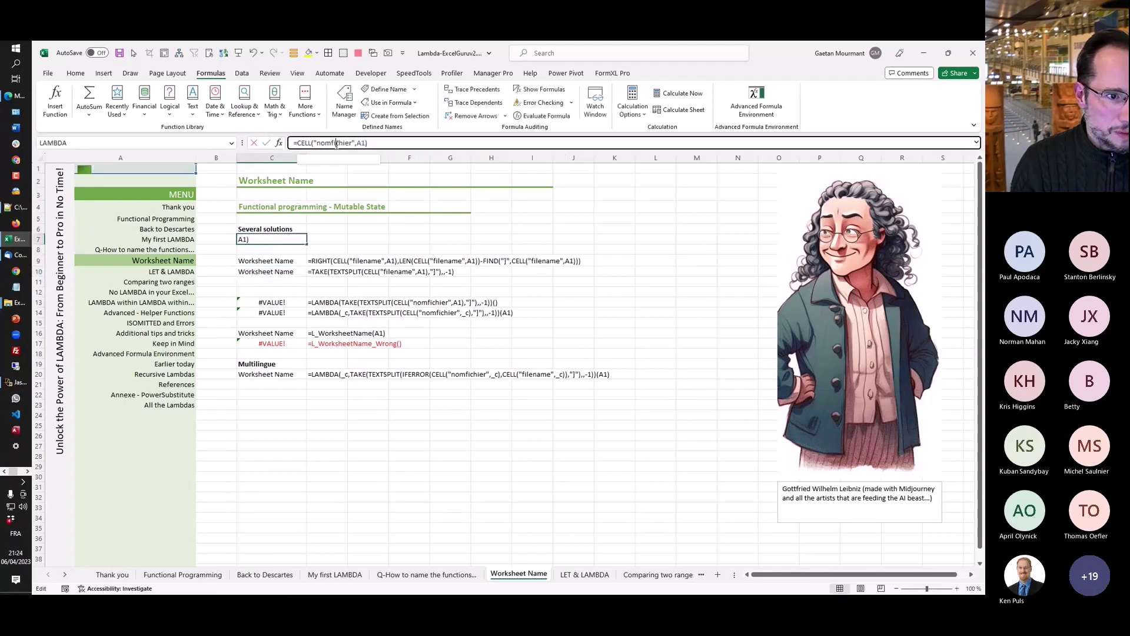
{"action": "double_click", "coordinate": [333, 143]}
{"action": "type", "text": "filename"}
{"action": "key", "text": "ctrl+Return"}
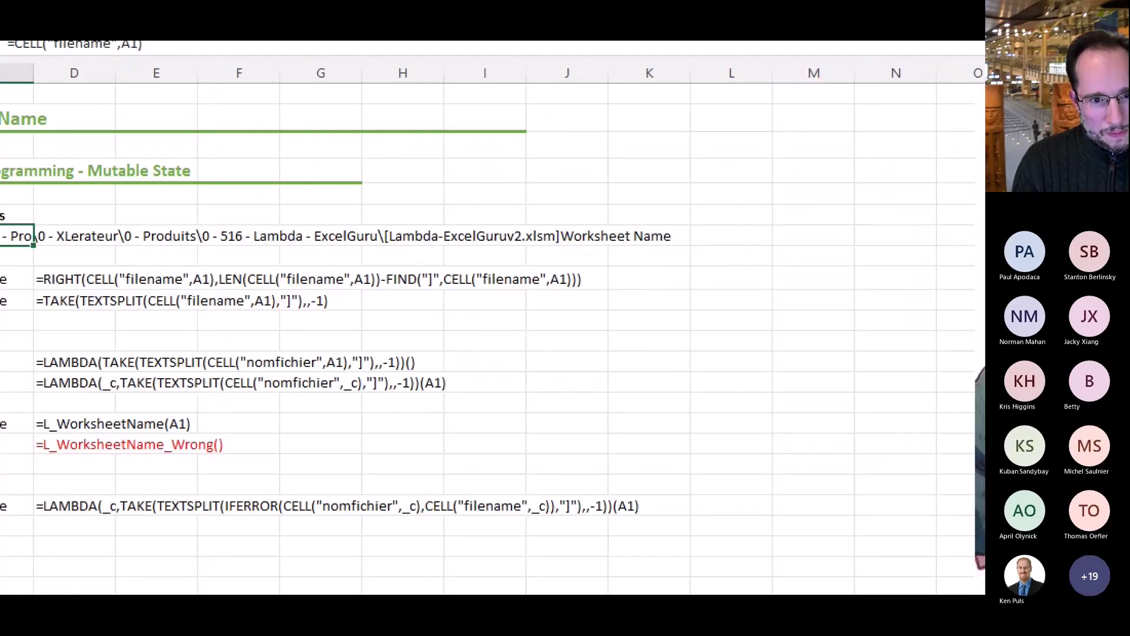
{"action": "mouse_move", "coordinate": [467, 243]}
{"action": "left_mouse_down"}
{"action": "mouse_move", "coordinate": [486, 275]}
{"action": "mouse_move", "coordinate": [590, 268]}
{"action": "mouse_move", "coordinate": [550, 293]}
{"action": "mouse_move", "coordinate": [447, 296]}
{"action": "left_mouse_up"}
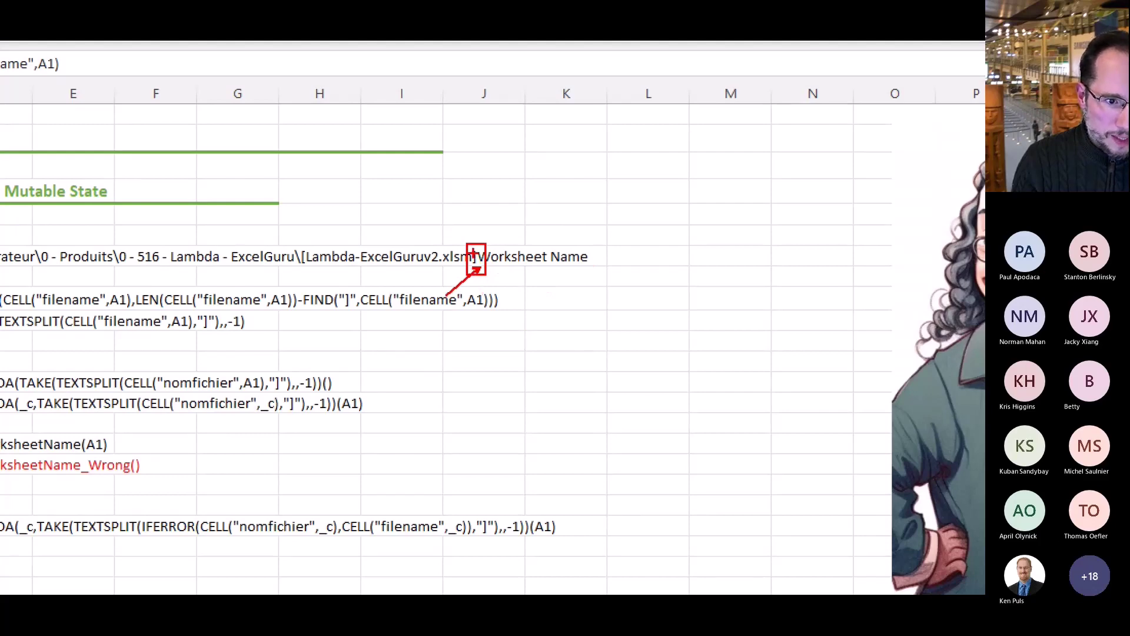
{"action": "key", "text": "Escape"}
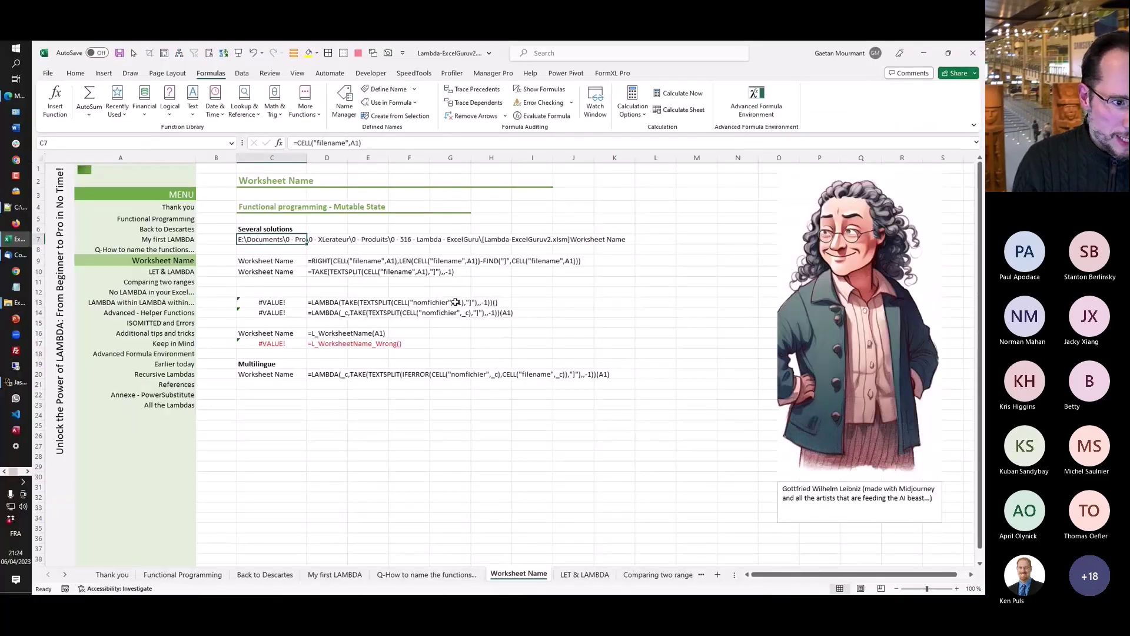
{"action": "left_click", "coordinate": [322, 263]}
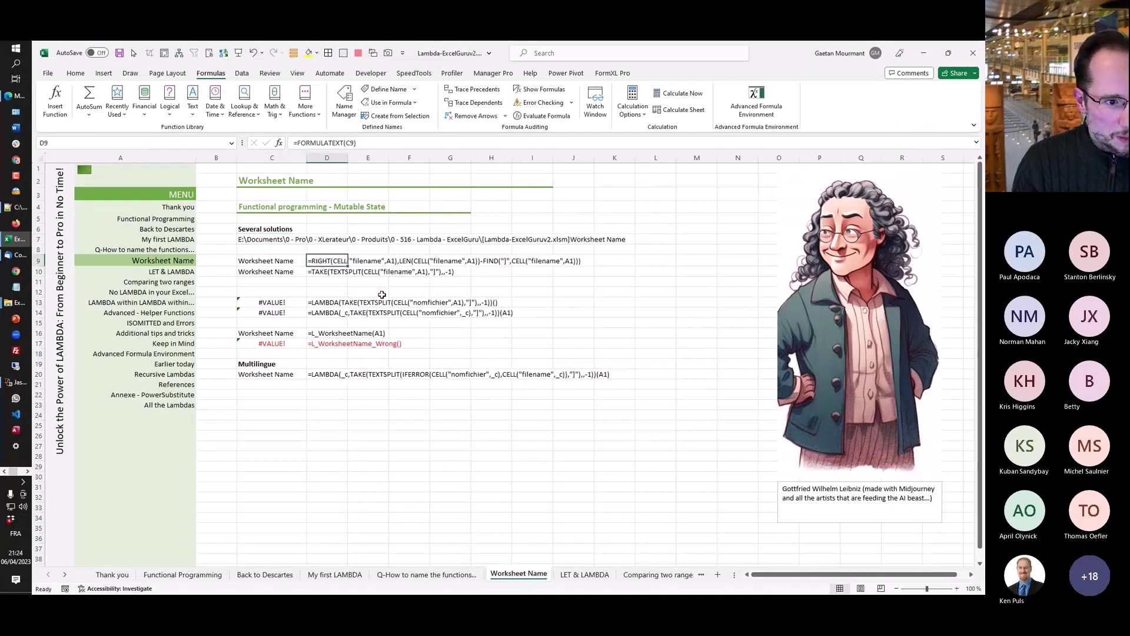
{"action": "key", "text": "Down"}
{"action": "key", "text": "F2"}
{"action": "key", "text": "Escape"}
{"action": "key", "text": "Left"}
{"action": "key", "text": "F2"}
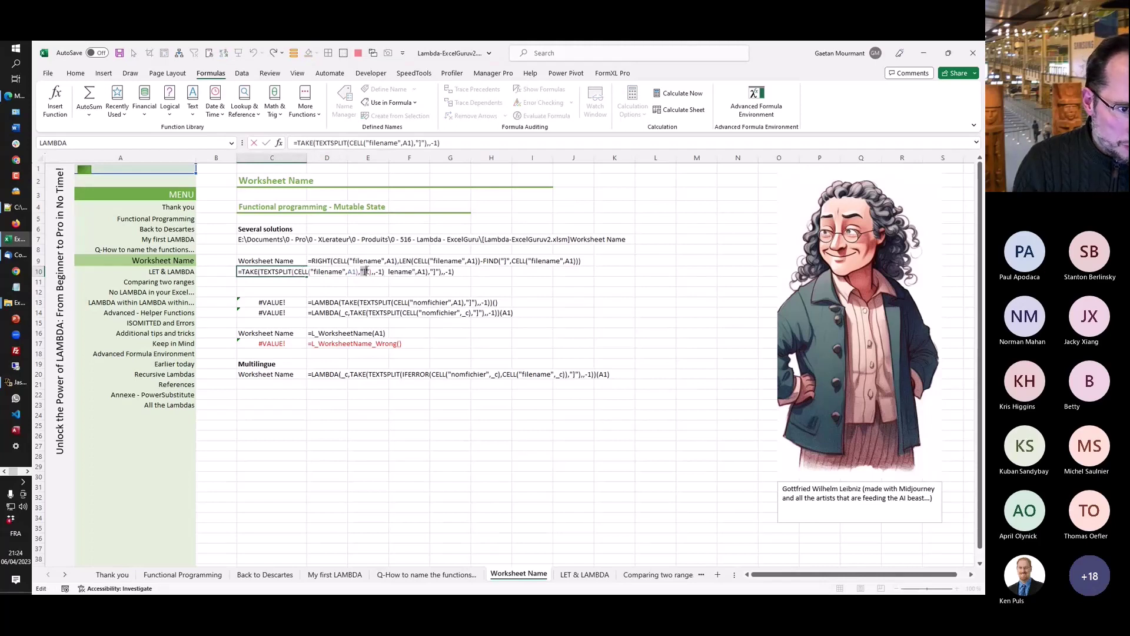
{"action": "left_click", "coordinate": [364, 272]}
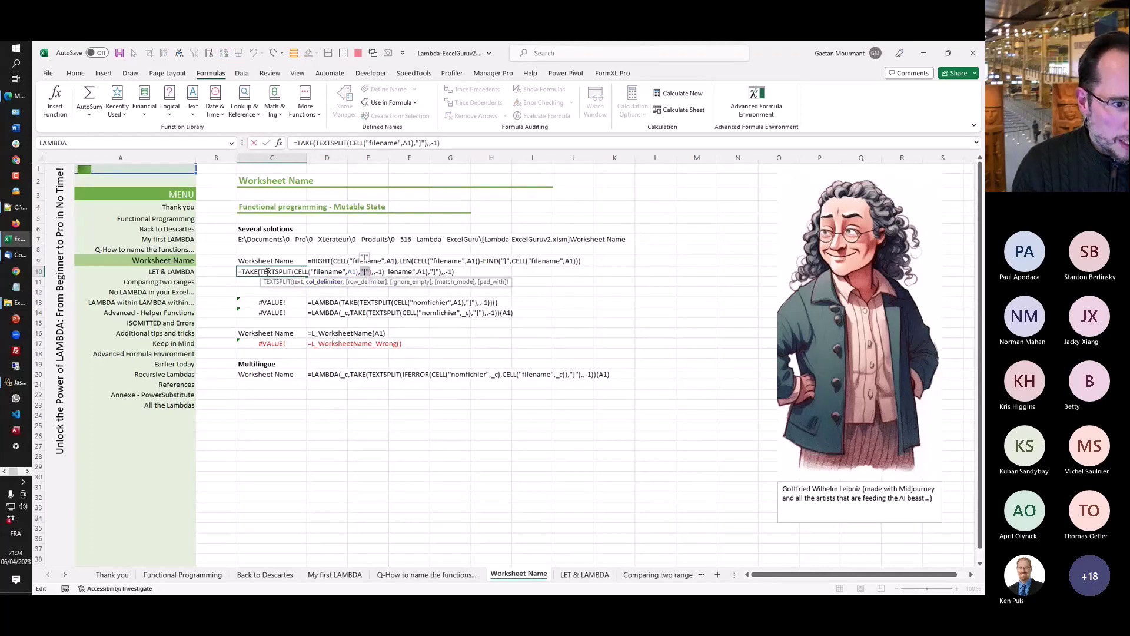
{"action": "key", "text": "End"}
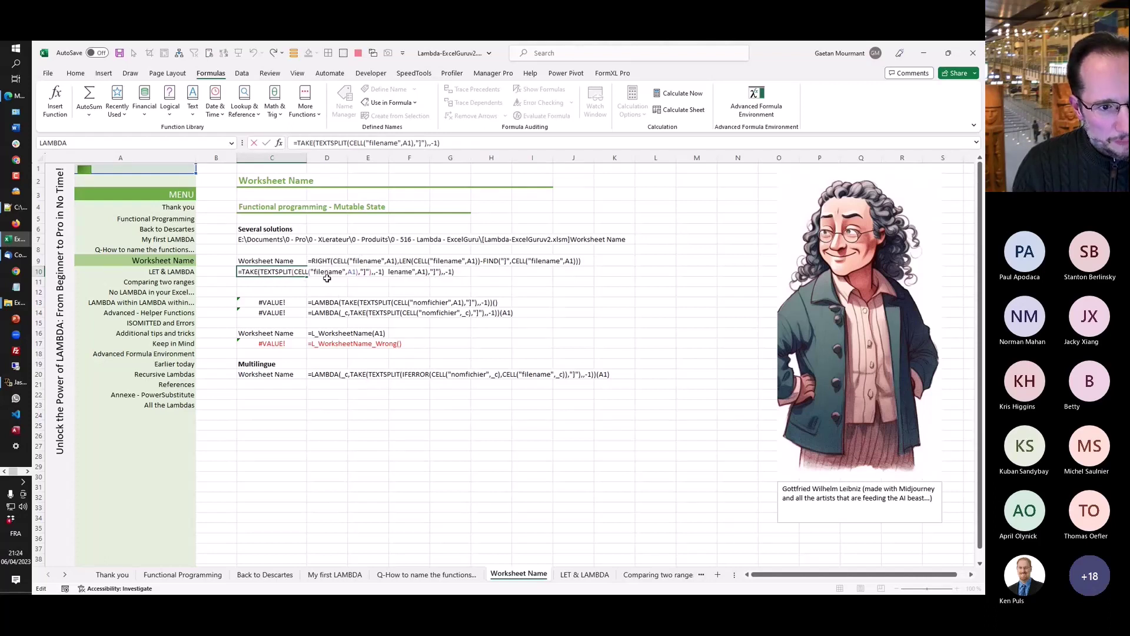
{"action": "left_click", "coordinate": [452, 272]}
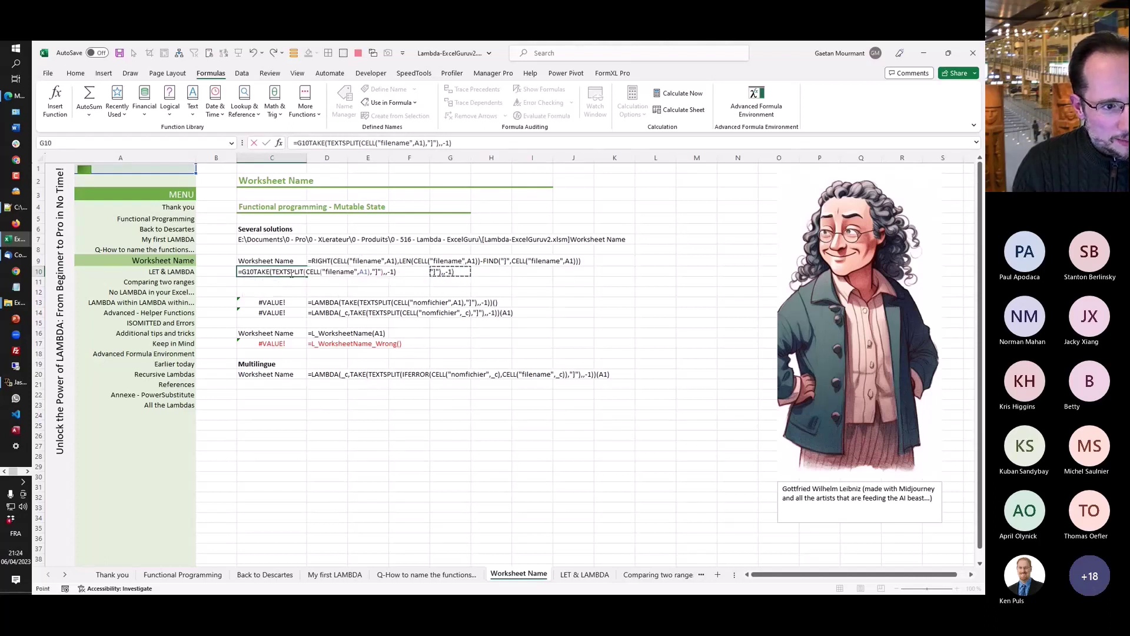
{"action": "key", "text": "BackSpace"}
{"action": "key", "text": "BackSpace"}
{"action": "key", "text": "BackSpace"}
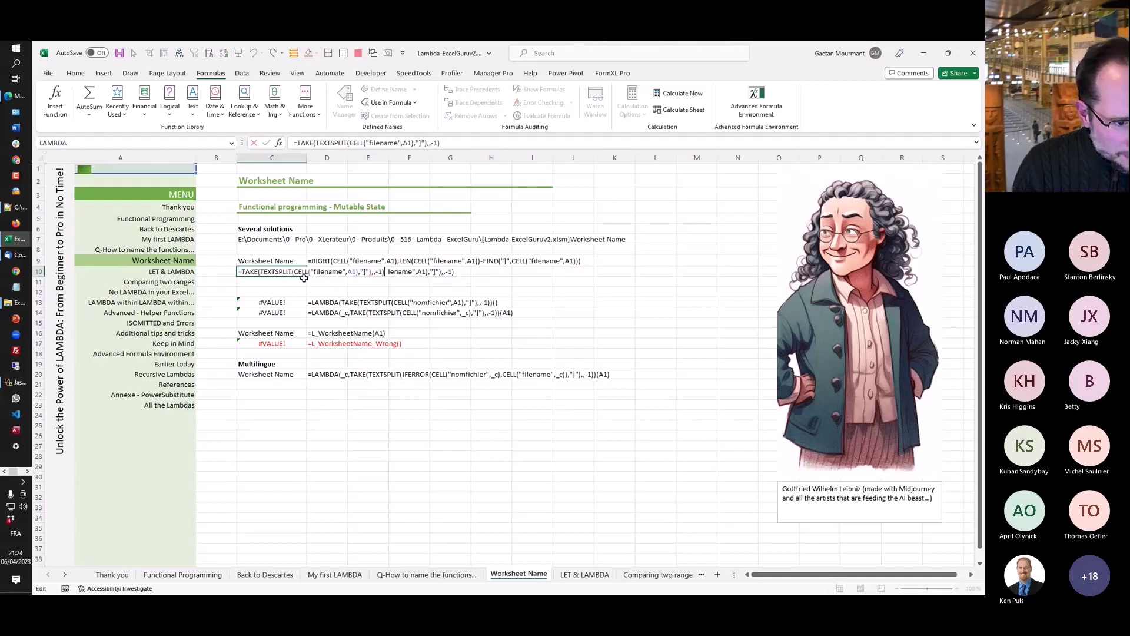
{"action": "left_click", "coordinate": [433, 146]}
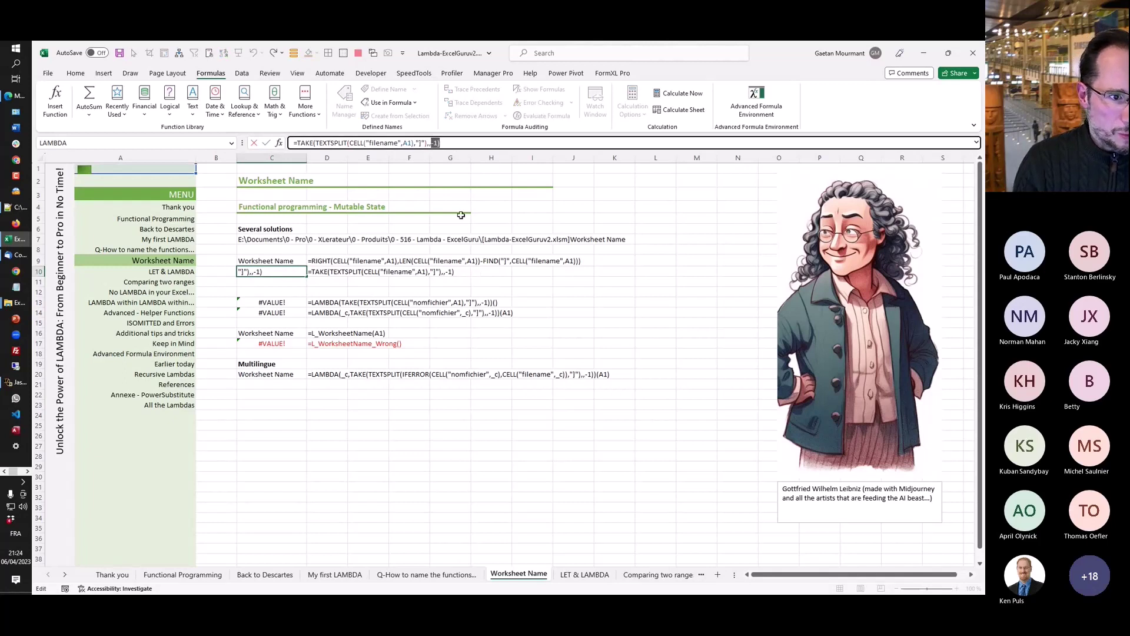
{"action": "double_click", "coordinate": [311, 143]}
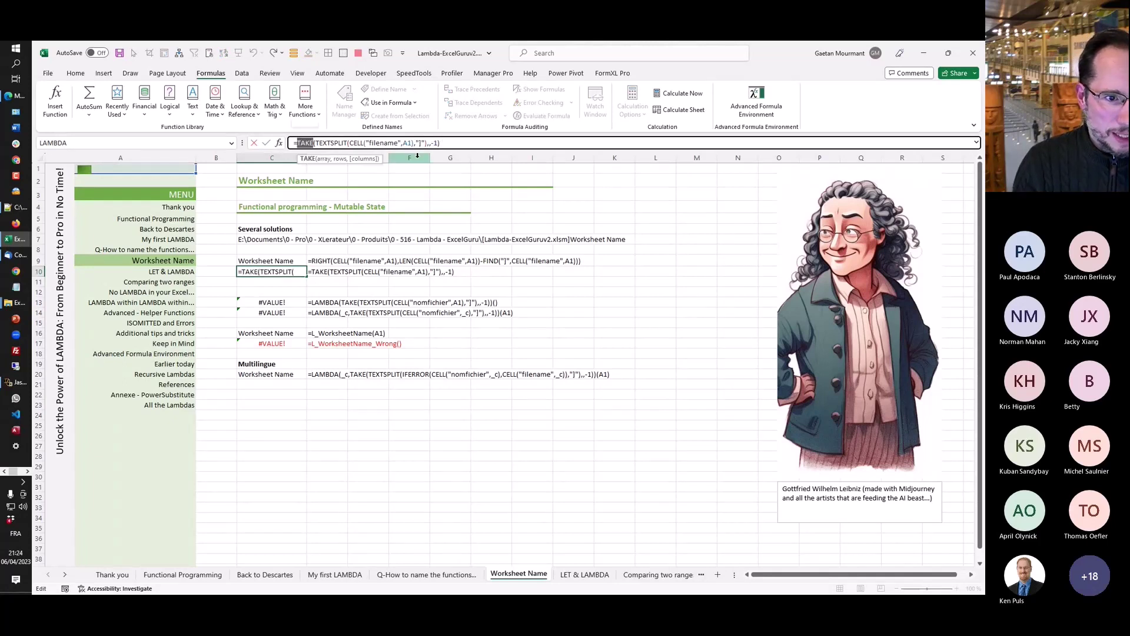
{"action": "left_click_drag", "start_coordinate": [432, 143], "coordinate": [439, 143]}
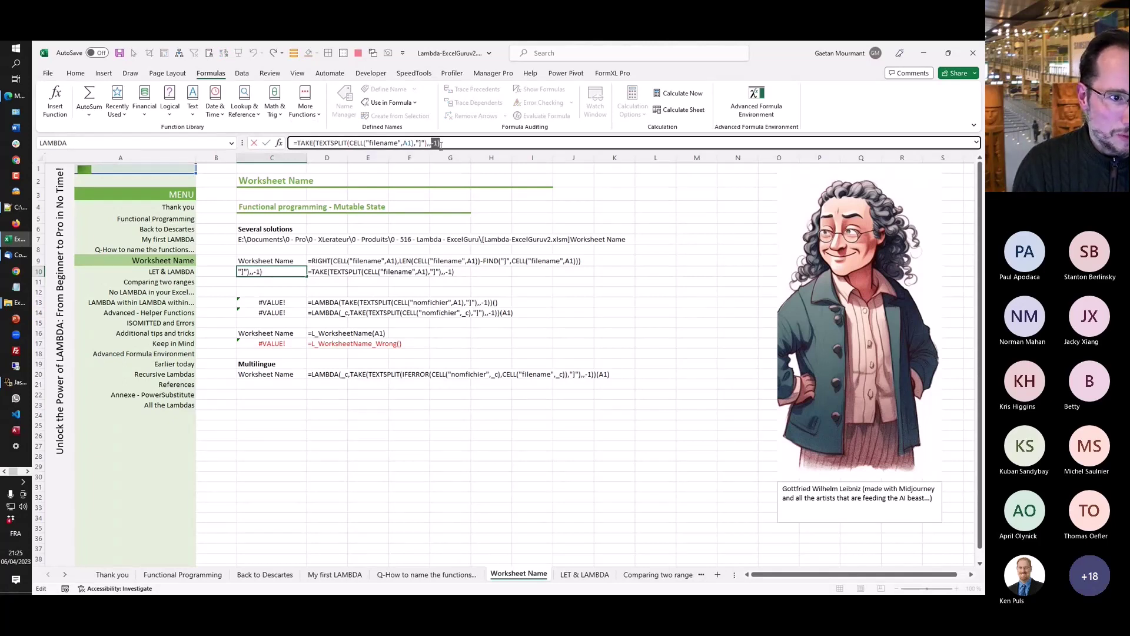
{"action": "left_click_drag", "start_coordinate": [317, 143], "coordinate": [426, 143]}
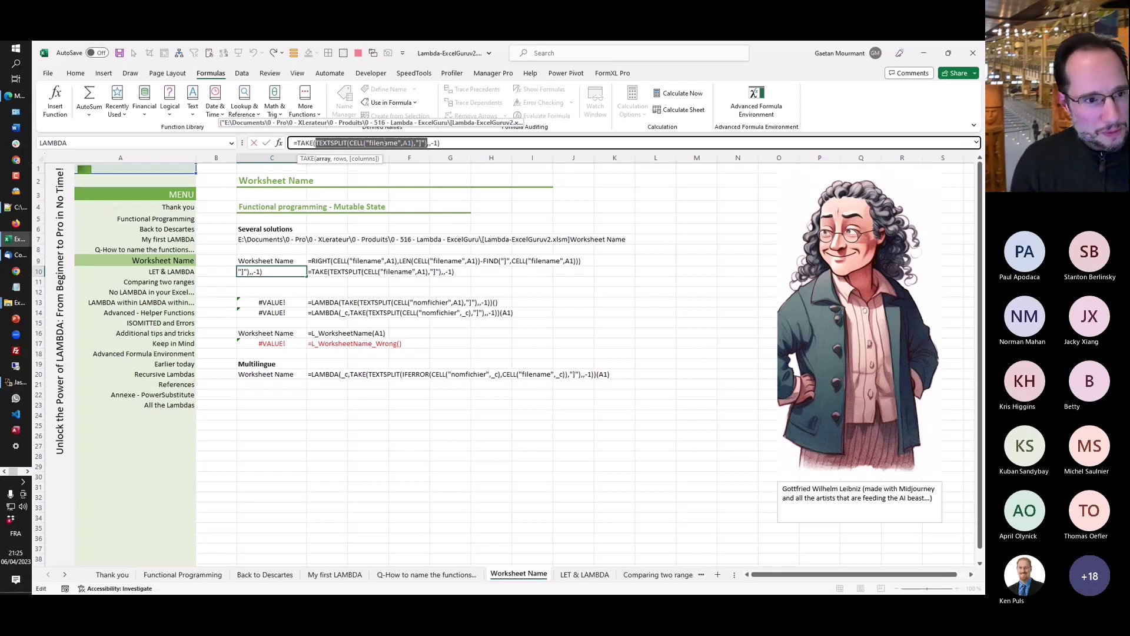
{"action": "key", "text": "F9"}
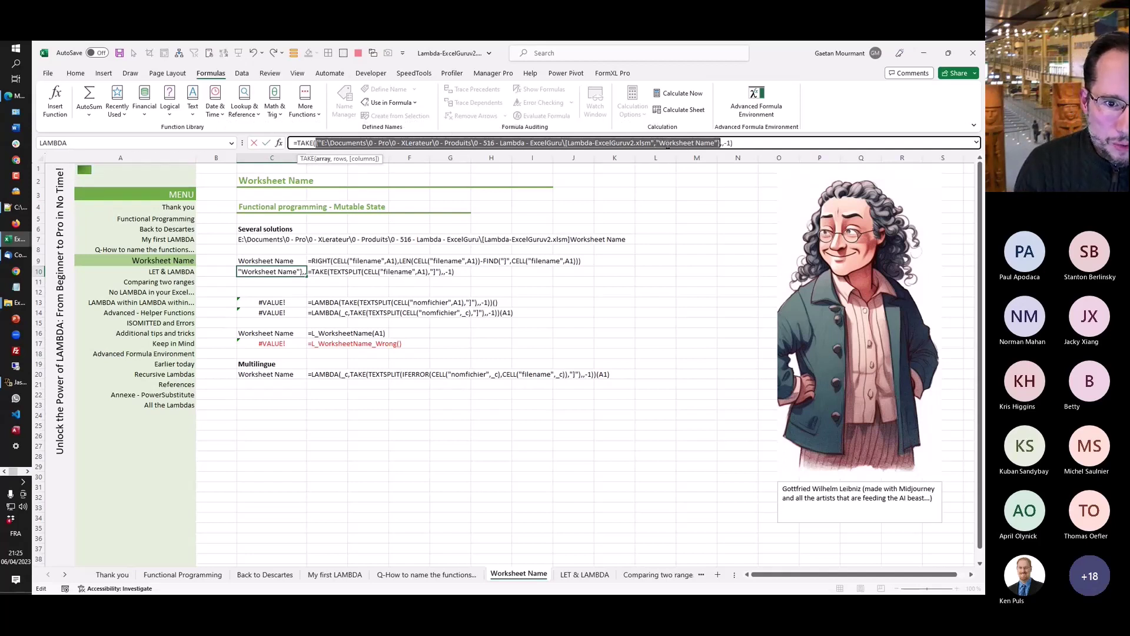
{"action": "left_click", "coordinate": [670, 145]}
{"action": "left_click_drag", "start_coordinate": [654, 143], "coordinate": [321, 143]}
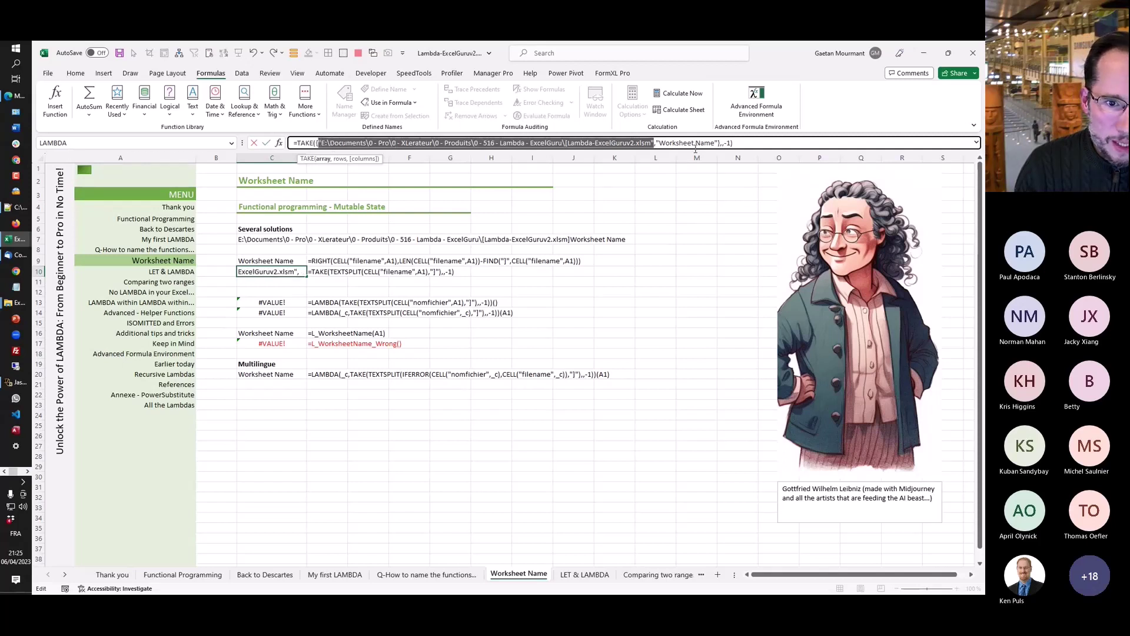
{"action": "mouse_move", "coordinate": [654, 143]}
{"action": "left_mouse_down"}
{"action": "mouse_move", "coordinate": [705, 143]}
{"action": "mouse_move", "coordinate": [656, 143]}
{"action": "left_mouse_up"}
{"action": "left_click", "coordinate": [717, 143]}
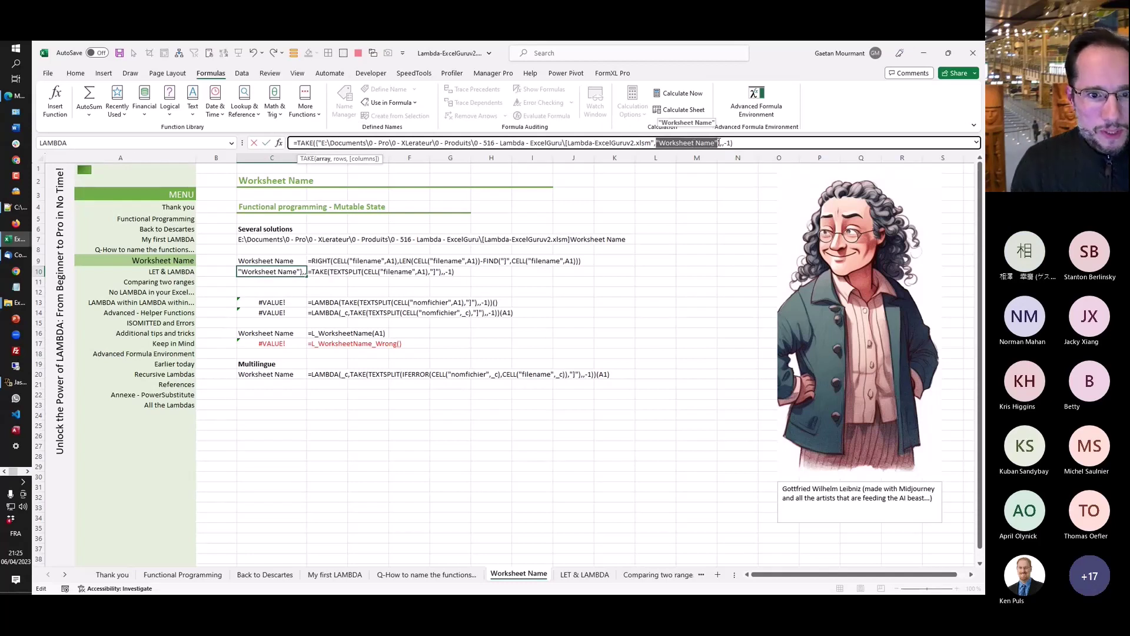
{"action": "key", "text": "Escape"}
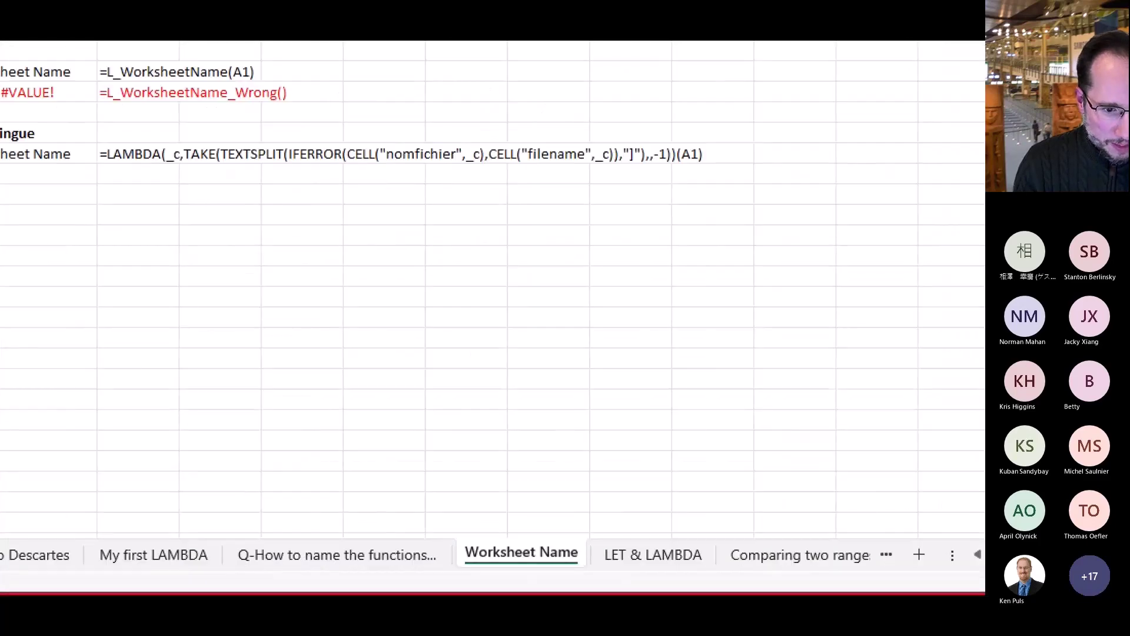
{"action": "left_click_drag", "start_coordinate": [484, 562], "coordinate": [558, 579]}
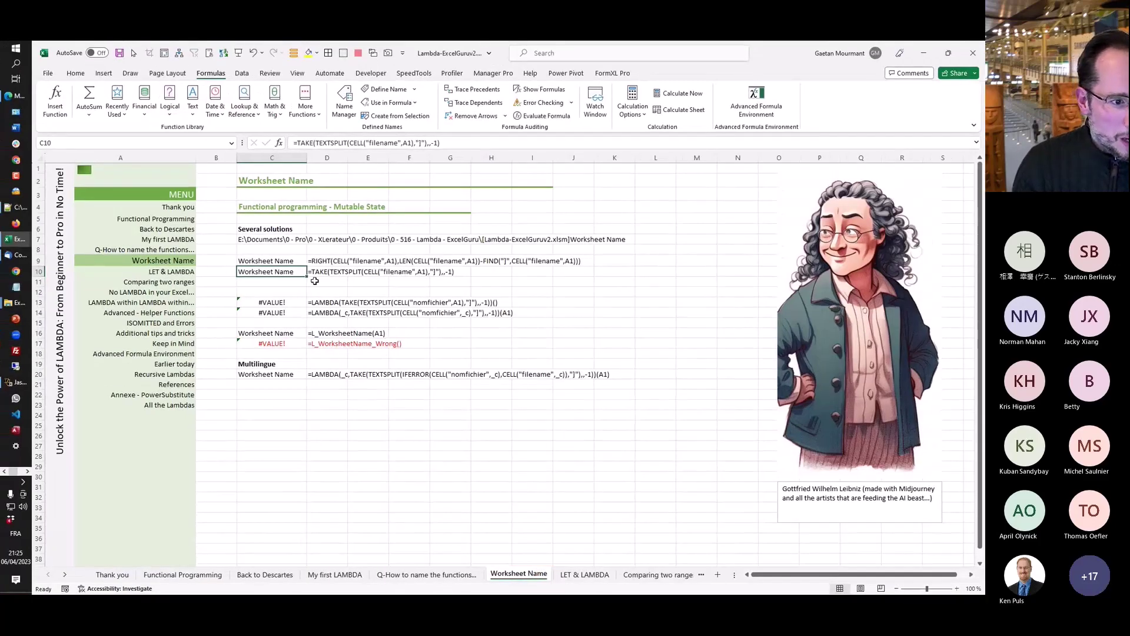
- Review the working sheet-name formulas in C9 and C10
{"action": "left_click", "coordinate": [288, 184]}
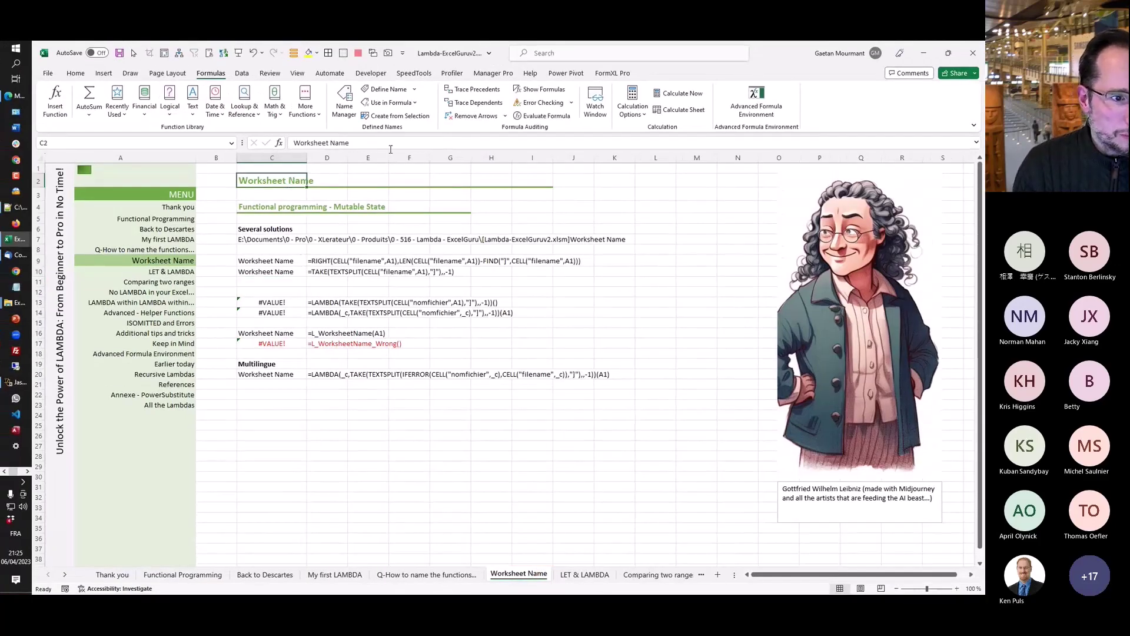
{"action": "left_click", "coordinate": [286, 261]}
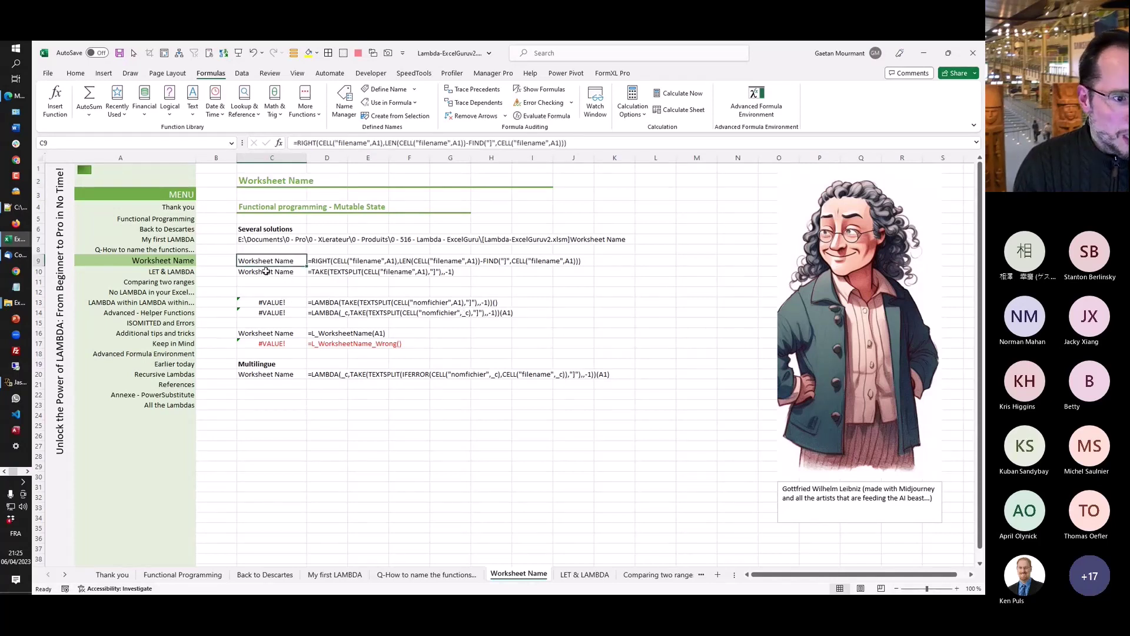
{"action": "left_click", "coordinate": [265, 271]}
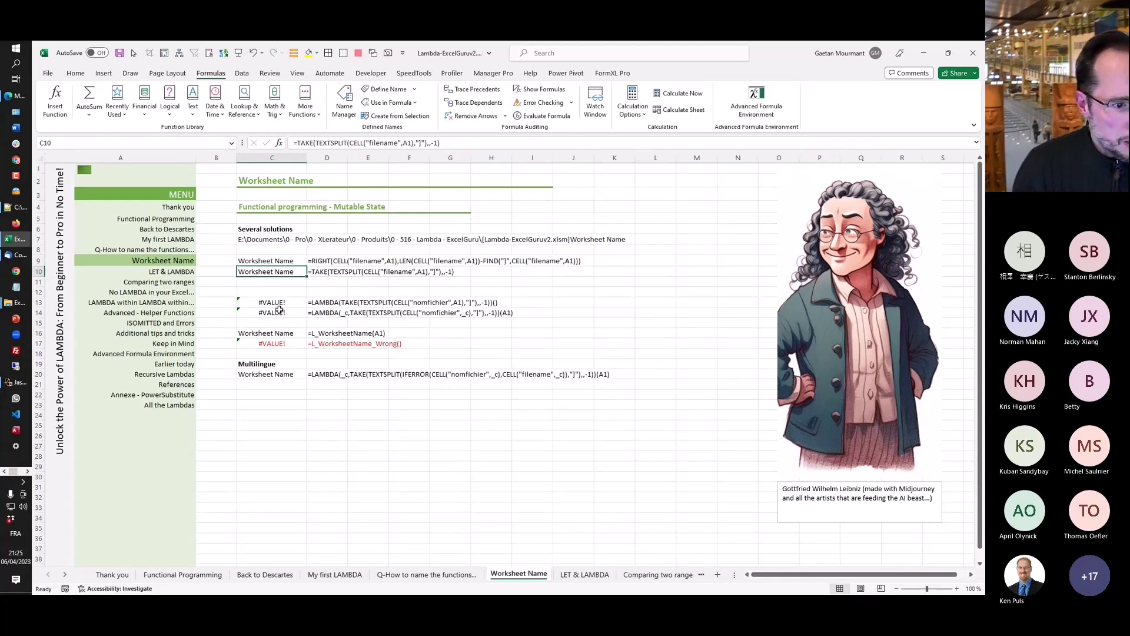
- Replace nomfichier with filename in the CELL call of C13's LAMBDA
{"action": "left_click", "coordinate": [387, 142]}
{"action": "key", "text": "Escape"}
{"action": "key", "text": "Down"}
{"action": "key", "text": "Down"}
{"action": "key", "text": "Down"}
{"action": "double_click", "coordinate": [413, 143]}
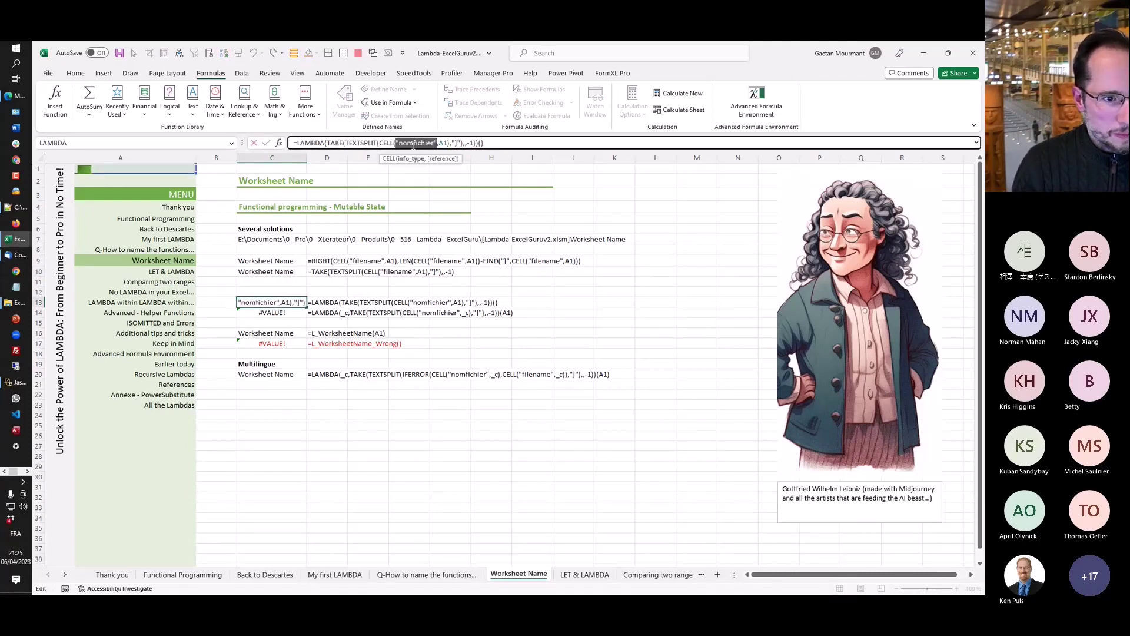
{"action": "type", "text": "\"filename\""}
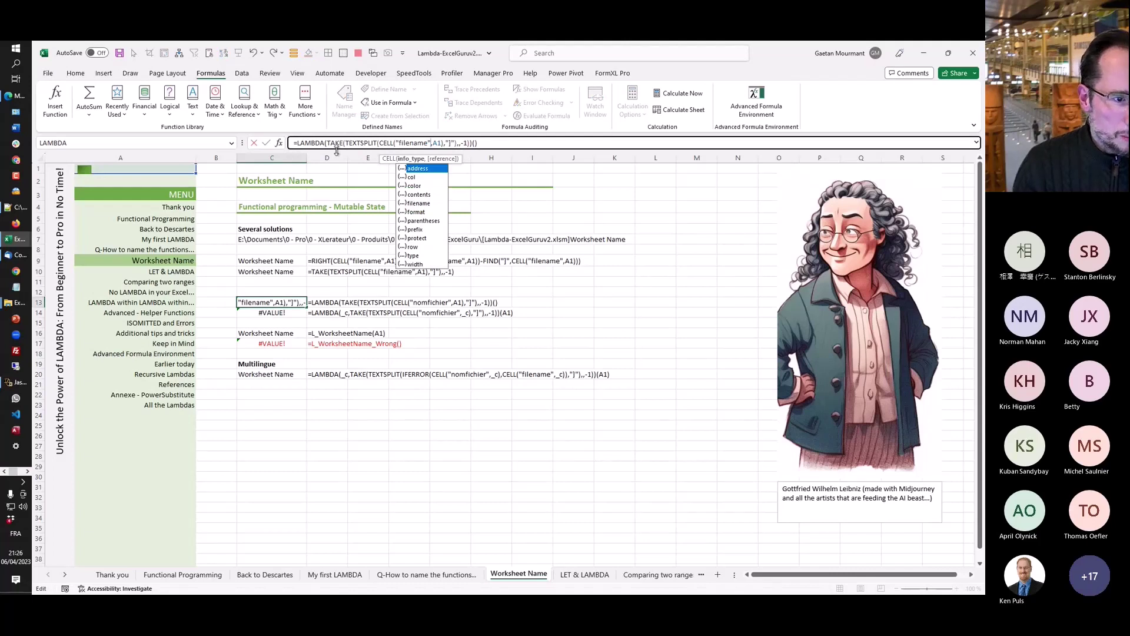
{"action": "left_click", "coordinate": [330, 143]}
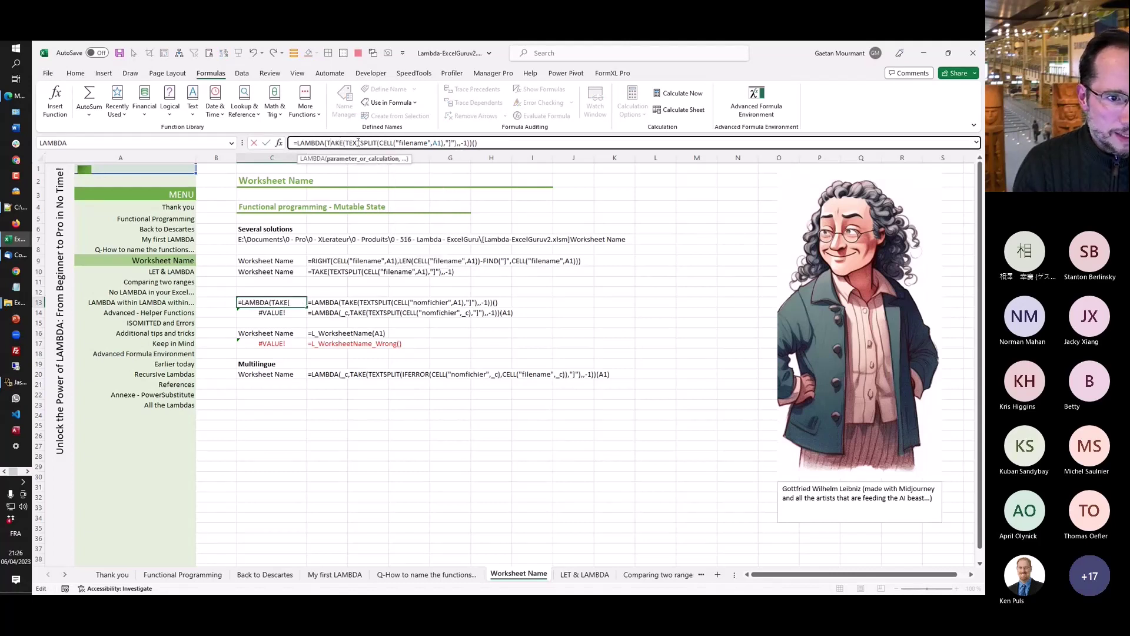
{"action": "left_click", "coordinate": [475, 143]}
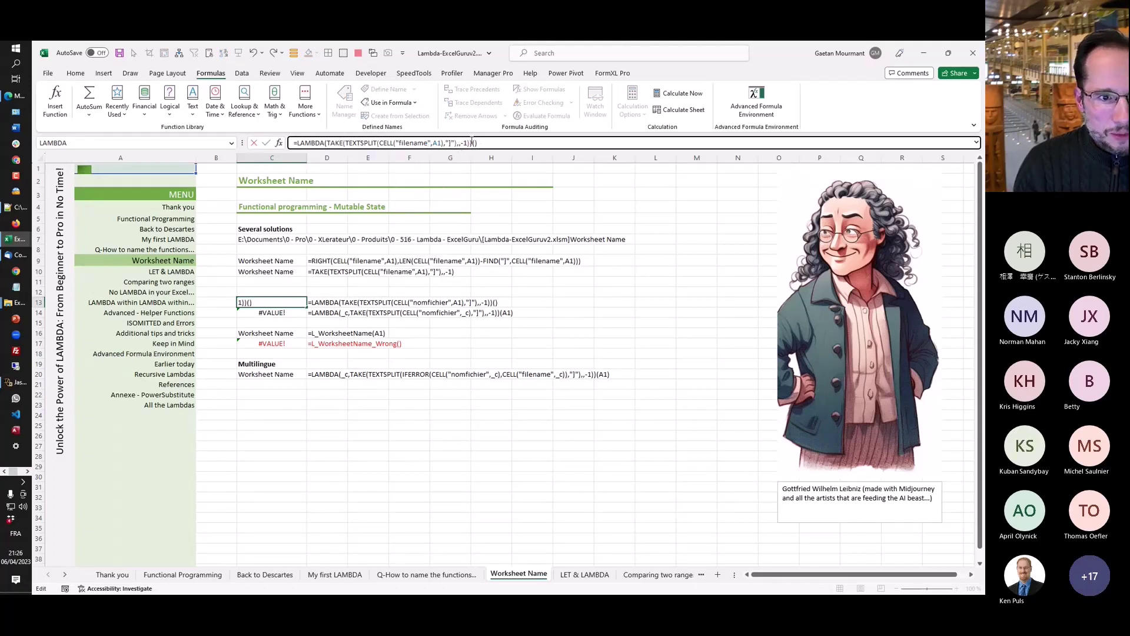
{"action": "key", "text": "ctrl+Return"}
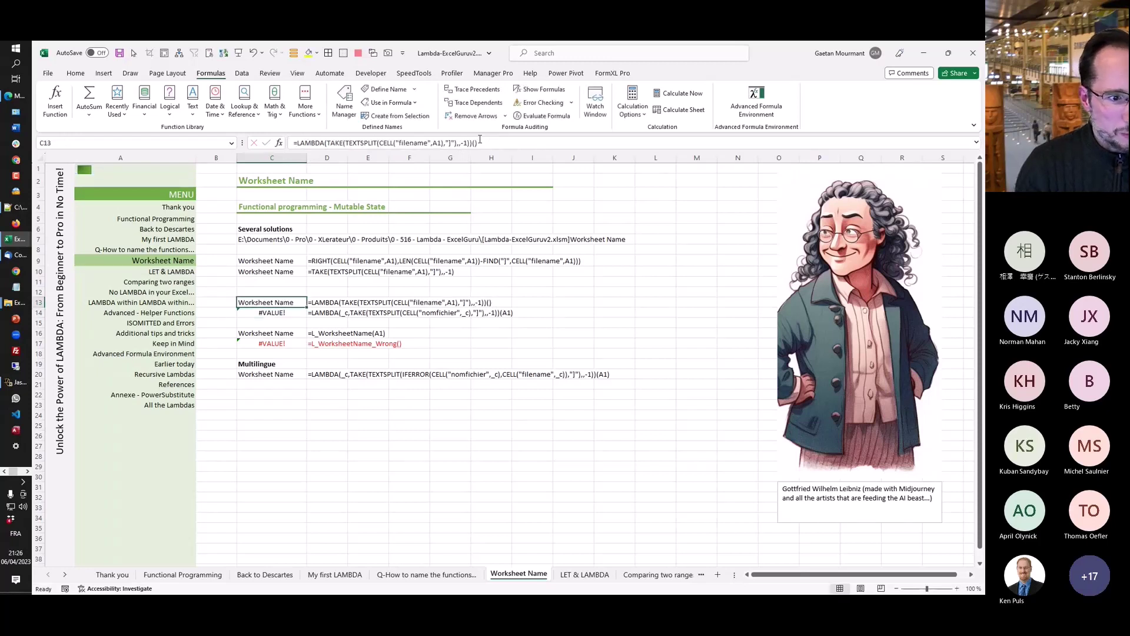
- Make C14's LAMBDA use CELL("filename",_c) instead of nomfichier
{"action": "key", "text": "Down"}
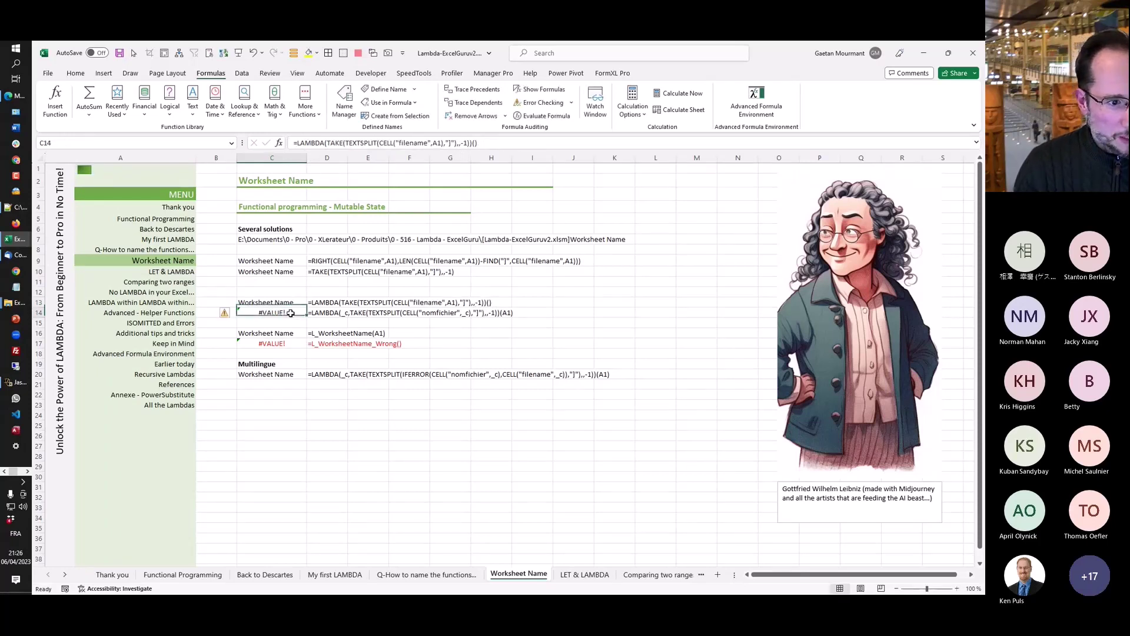
{"action": "double_click", "coordinate": [426, 143]}
{"action": "type", "text": "\"filename\""}
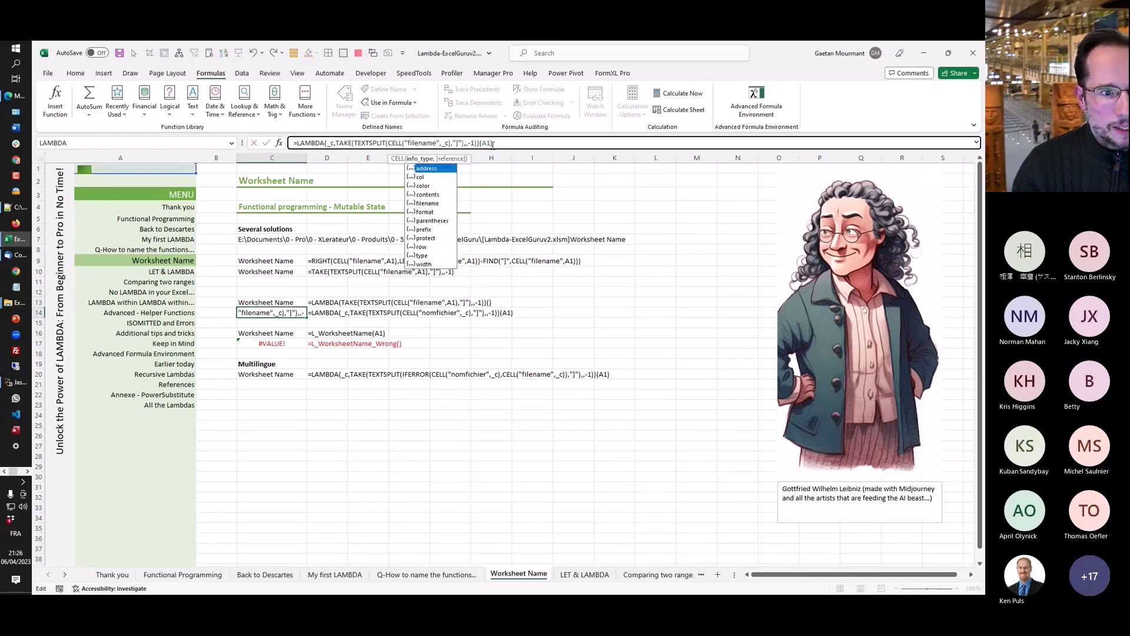
{"action": "left_click", "coordinate": [492, 146]}
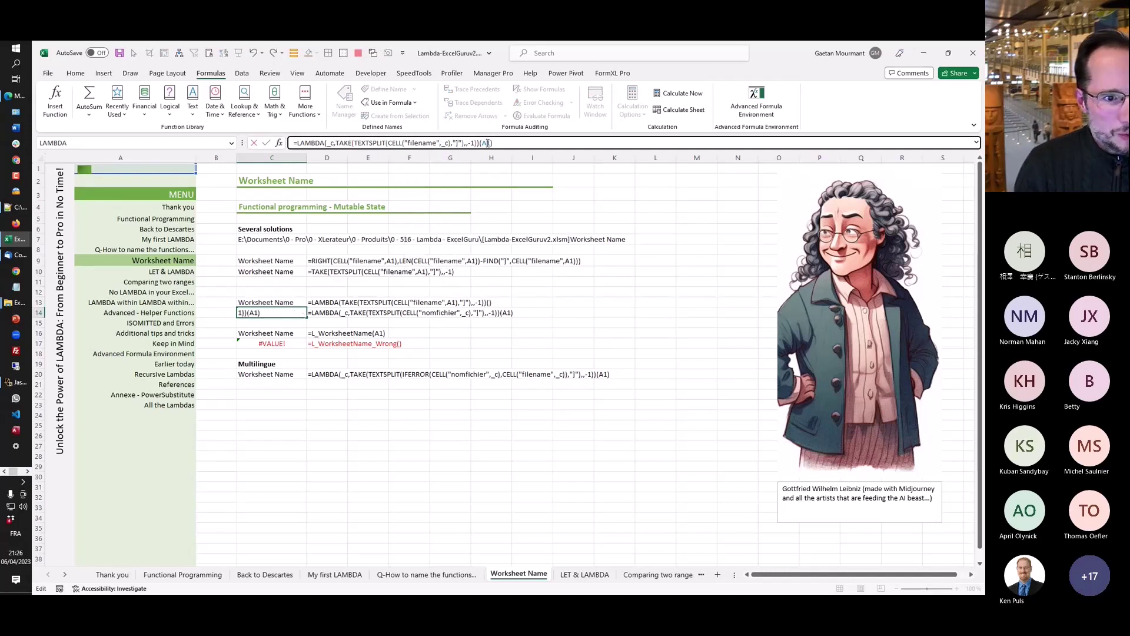
{"action": "left_click", "coordinate": [468, 144]}
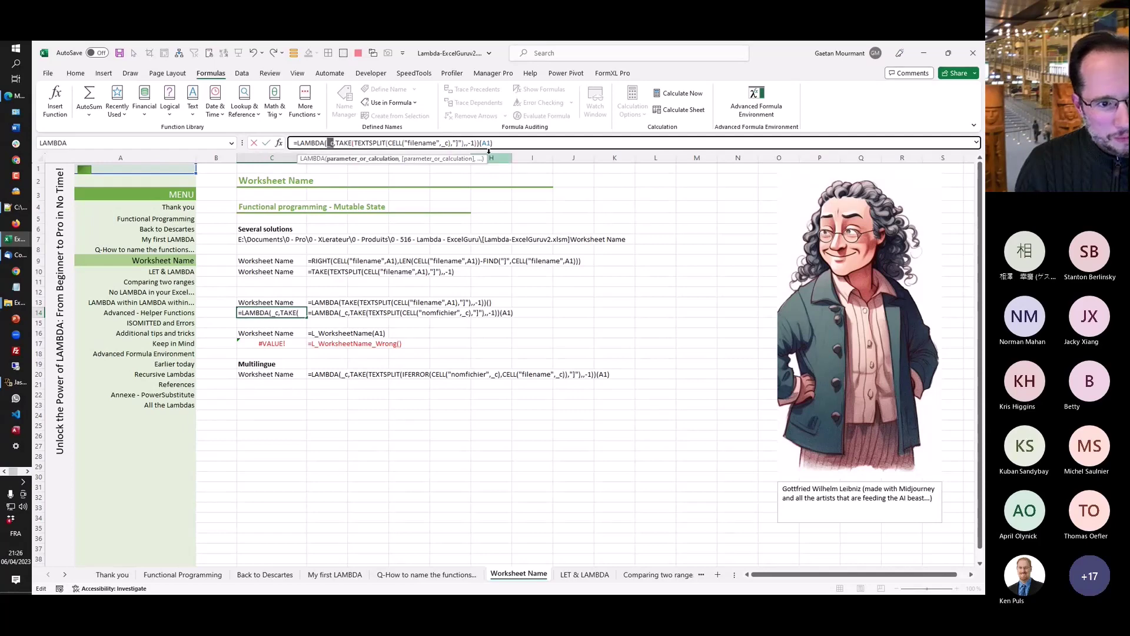
{"action": "left_click", "coordinate": [445, 144]}
{"action": "key", "text": "ctrl+Return"}
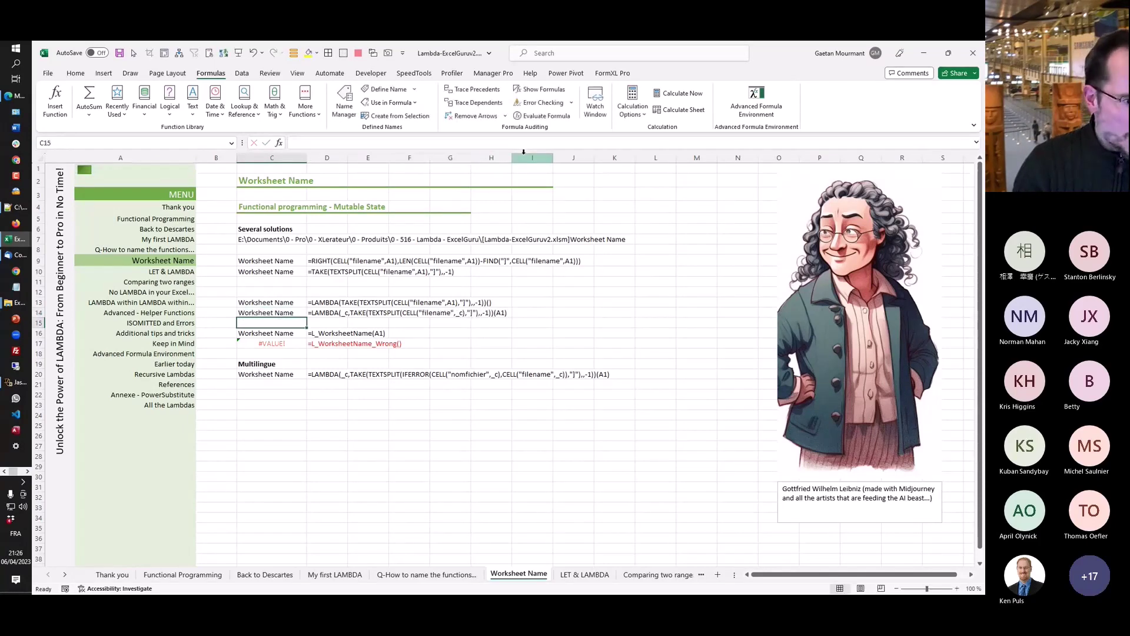
- Review C14's _c parameter and A1 argument without changes, then return to C13
{"action": "double_click", "coordinate": [331, 143]}
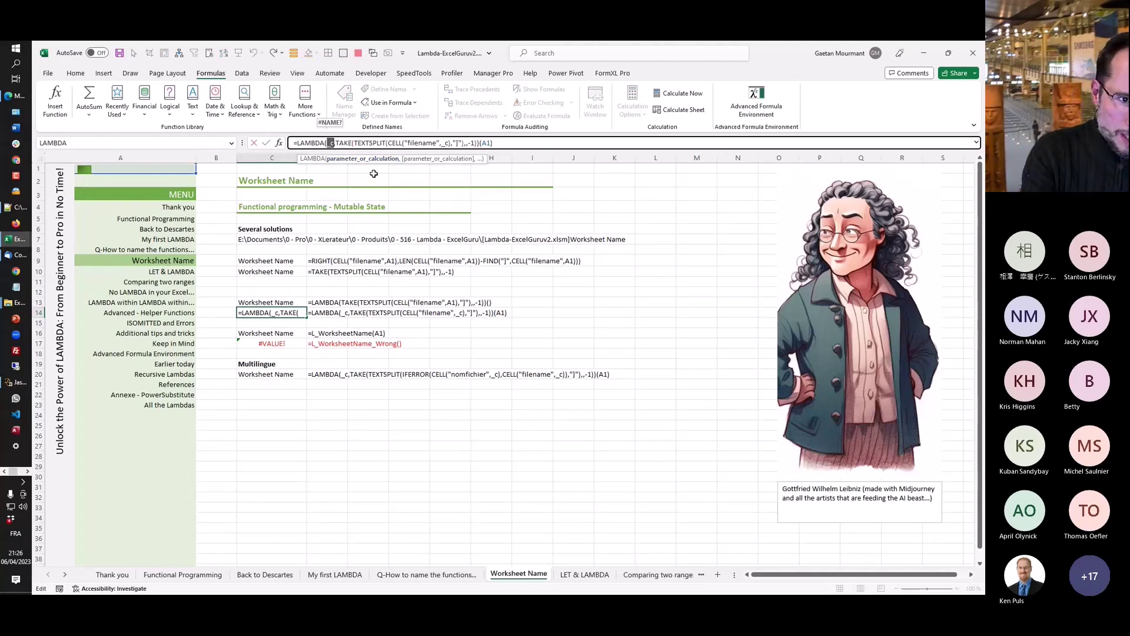
{"action": "double_click", "coordinate": [488, 143]}
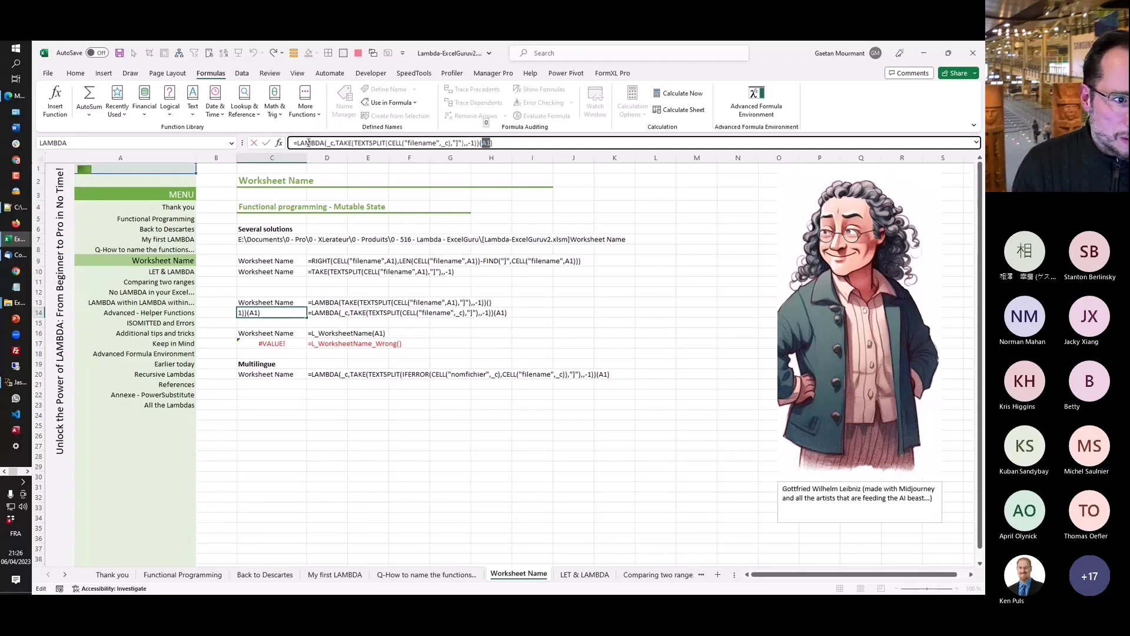
{"action": "left_click", "coordinate": [330, 143]}
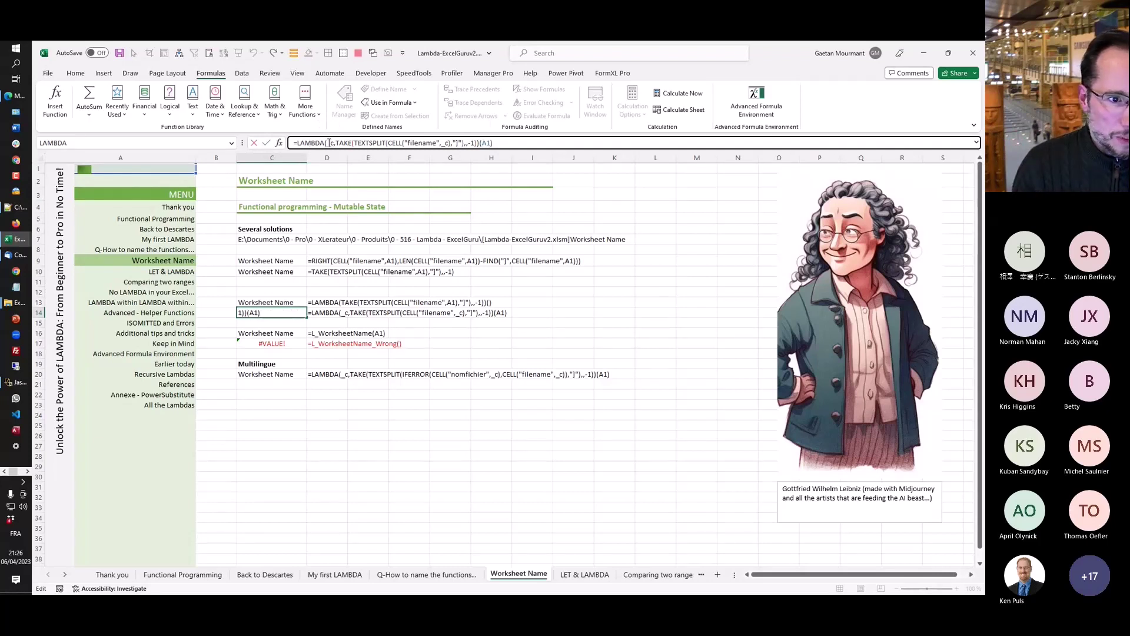
{"action": "double_click", "coordinate": [445, 143]}
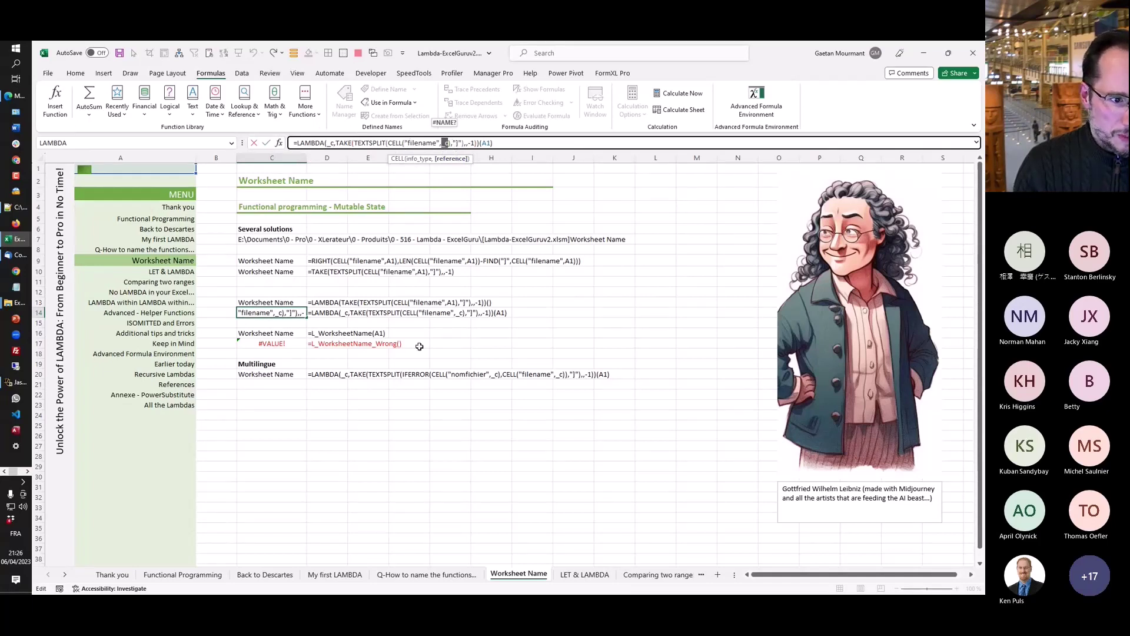
{"action": "key", "text": "Escape"}
{"action": "key", "text": "Up"}
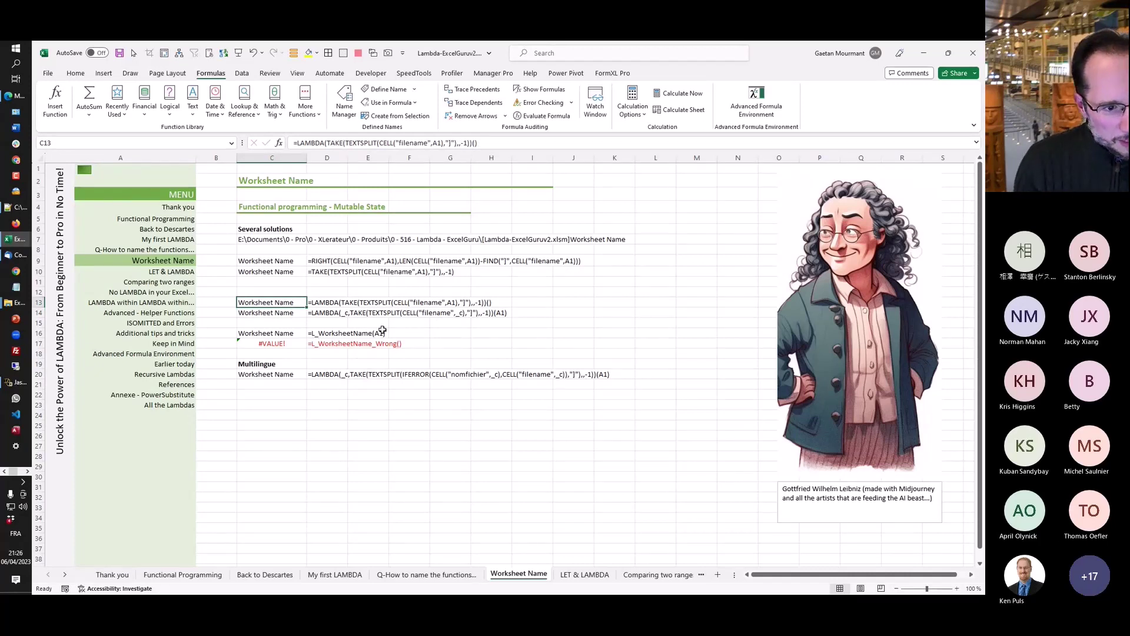
- In Name Manager, change L_WorksheetName_Wrong's CELL argument from nomfichier to filename
{"action": "left_click", "coordinate": [268, 344]}
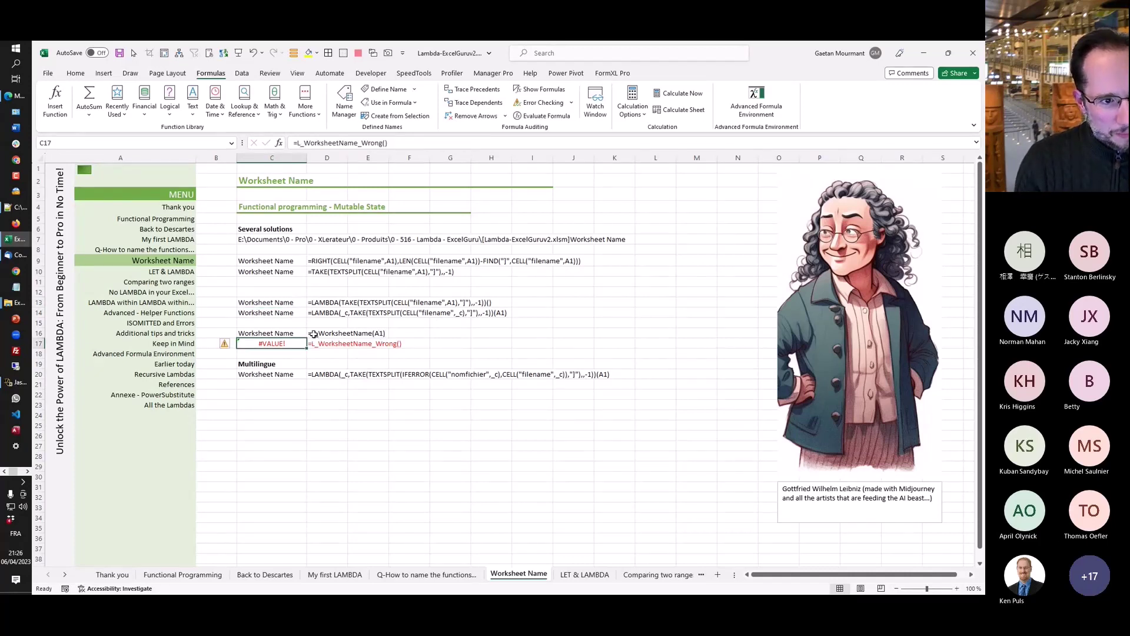
{"action": "left_click", "coordinate": [352, 111]}
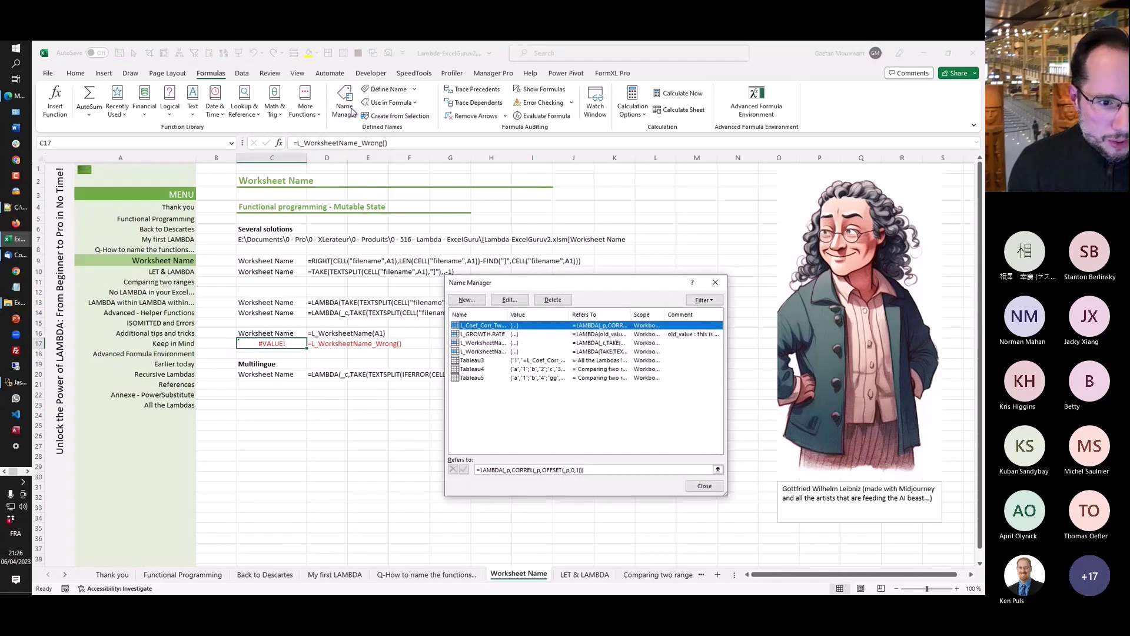
{"action": "double_click", "coordinate": [508, 314]}
{"action": "left_click", "coordinate": [499, 352]}
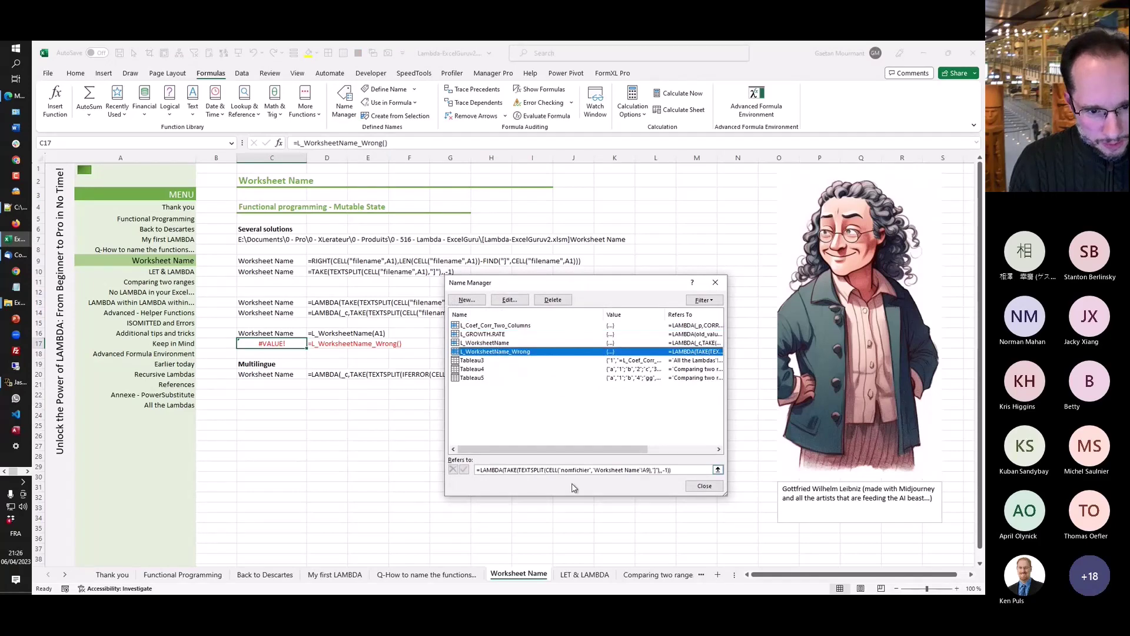
{"action": "double_click", "coordinate": [576, 470]}
{"action": "type", "text": "filename"}
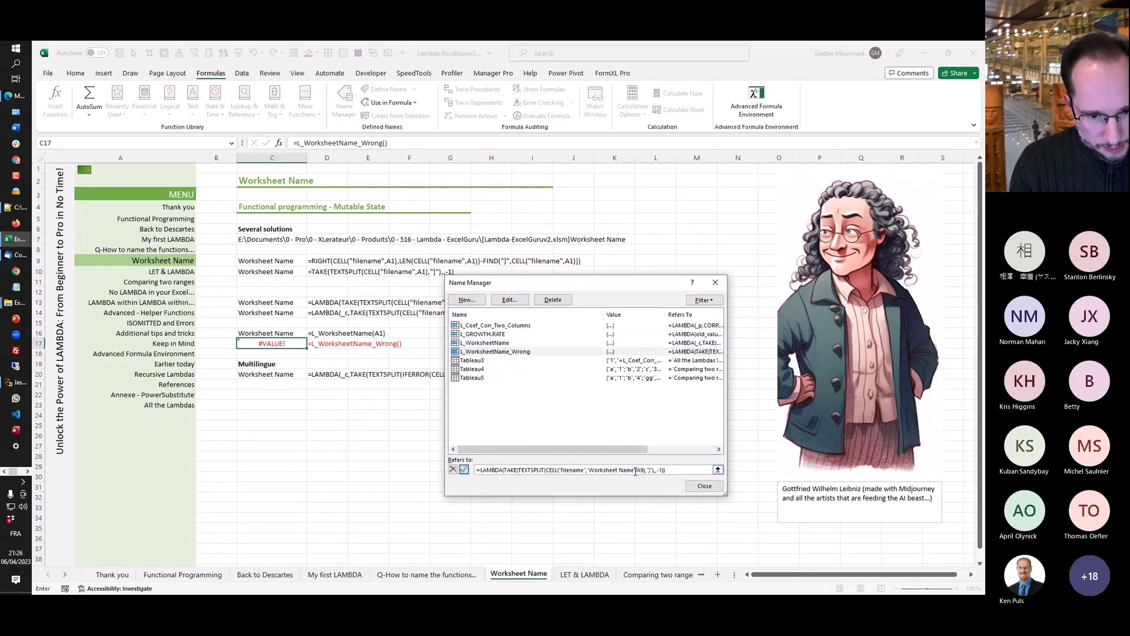
{"action": "key", "text": "Return"}
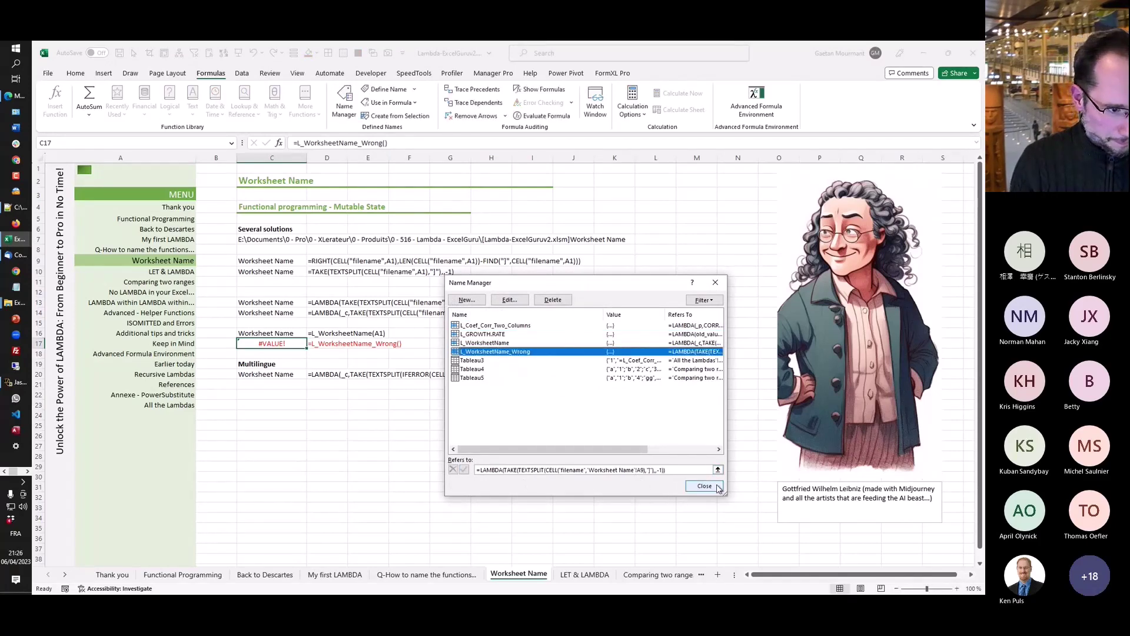
{"action": "left_click", "coordinate": [718, 487]}
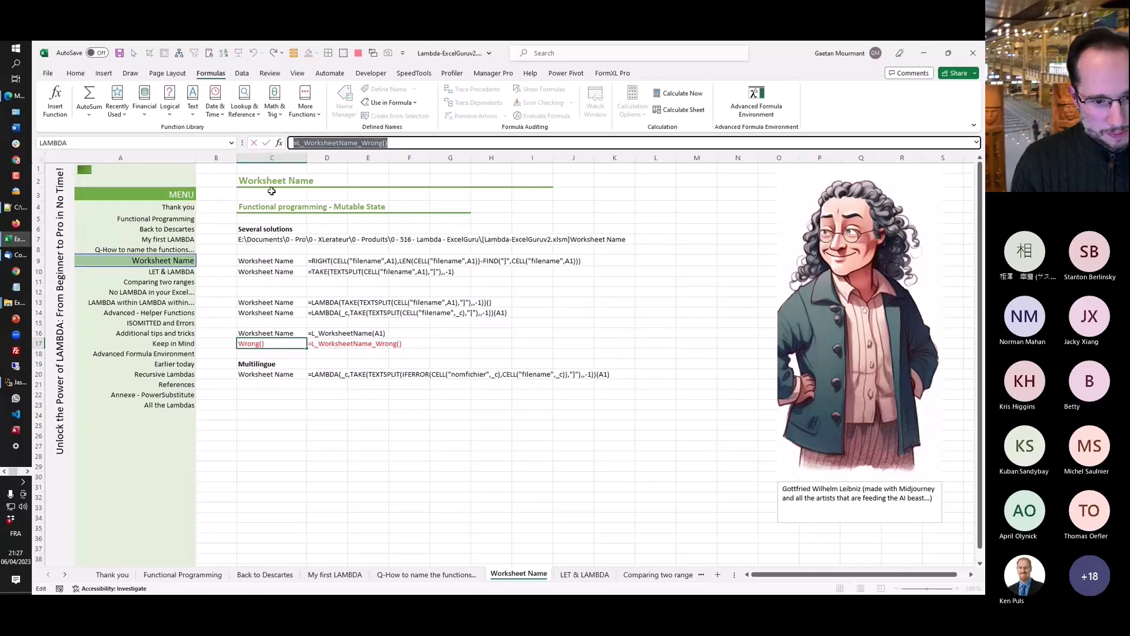
- Paste =L_WorksheetName_Wrong() into D20 on the naming-functions sheet
{"action": "left_click", "coordinate": [463, 572]}
{"action": "left_click", "coordinate": [282, 379]}
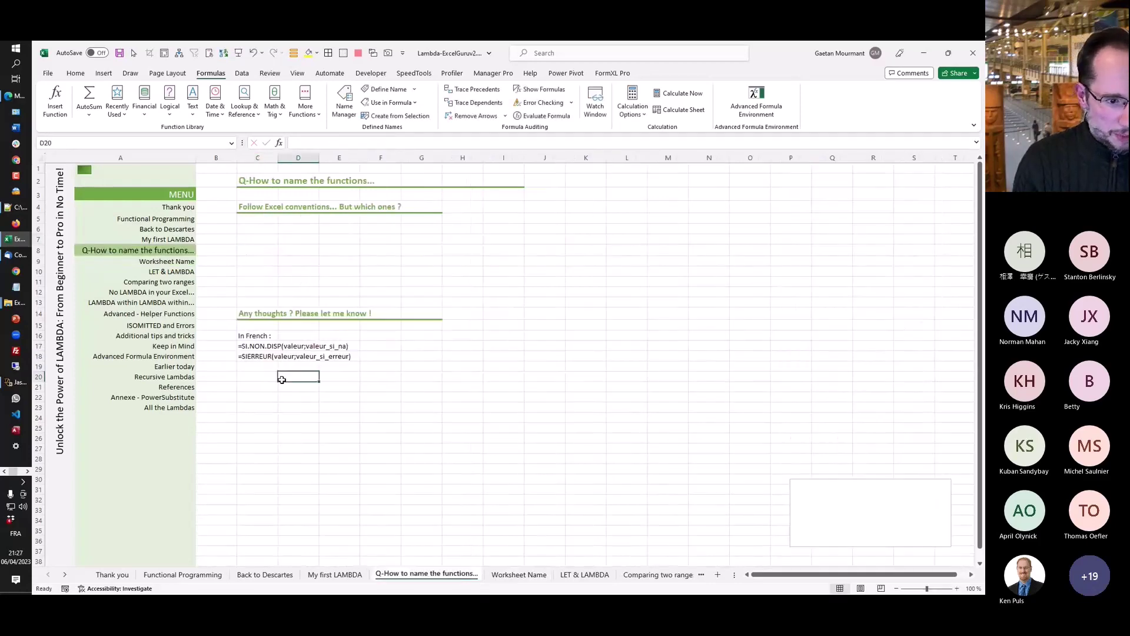
{"action": "type", "text": "=_WorksheetName(Sheet_Storage)"}
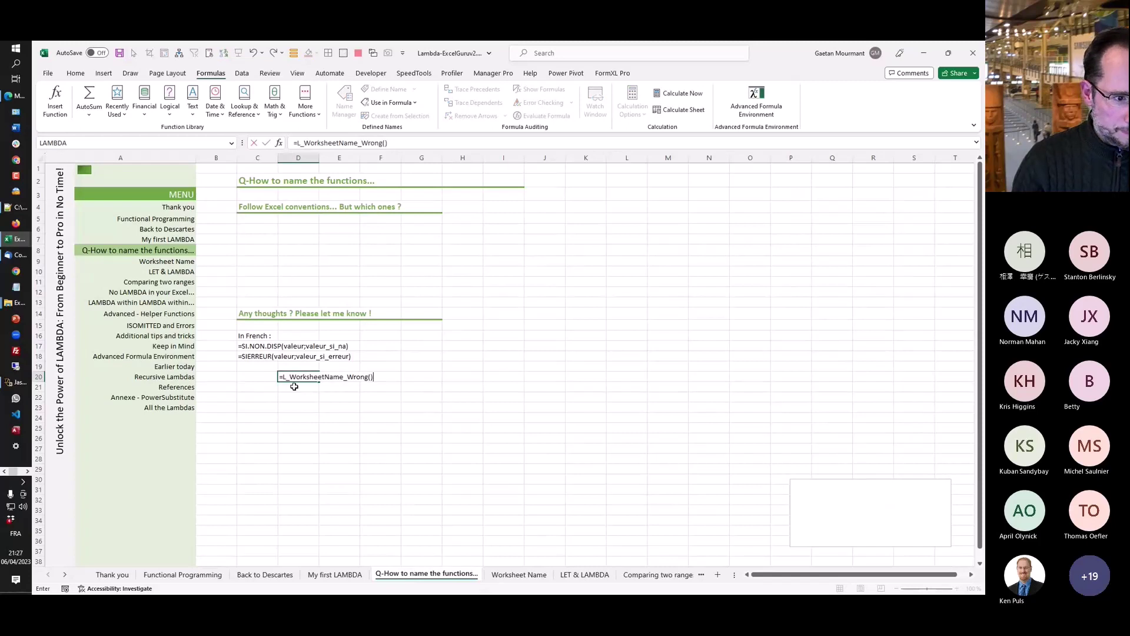
{"action": "key", "text": "Return"}
{"action": "key", "text": "Up"}
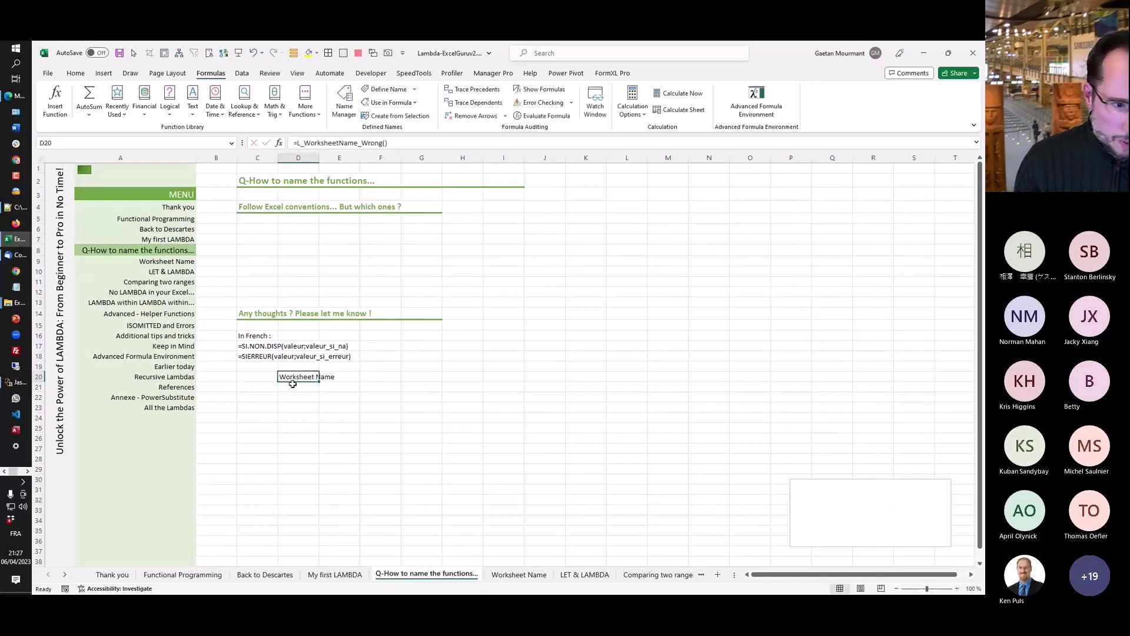
{"action": "left_click", "coordinate": [295, 386]}
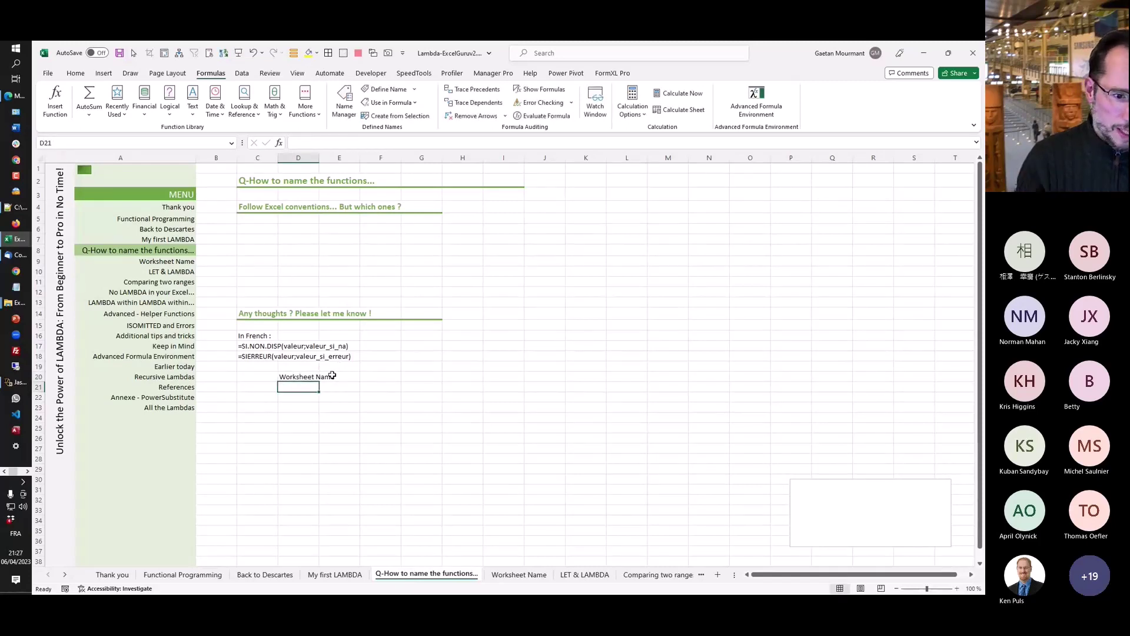
- After checking C16's working formula, paste =L_WorksheetName(A1) into D21
{"action": "left_click", "coordinate": [519, 574]}
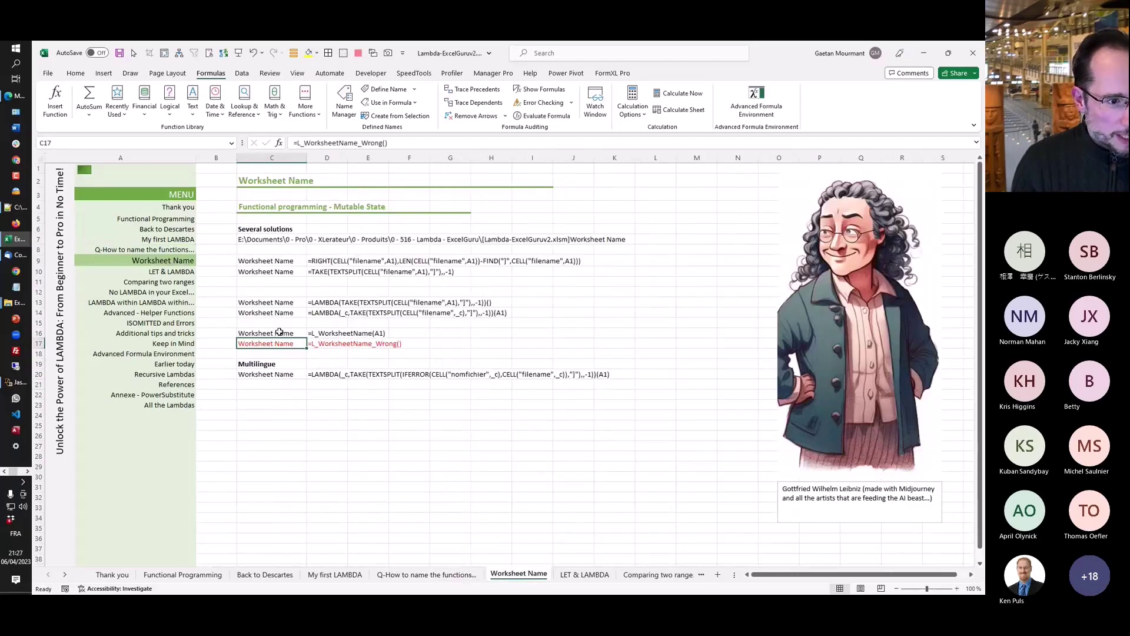
{"action": "left_click", "coordinate": [277, 334]}
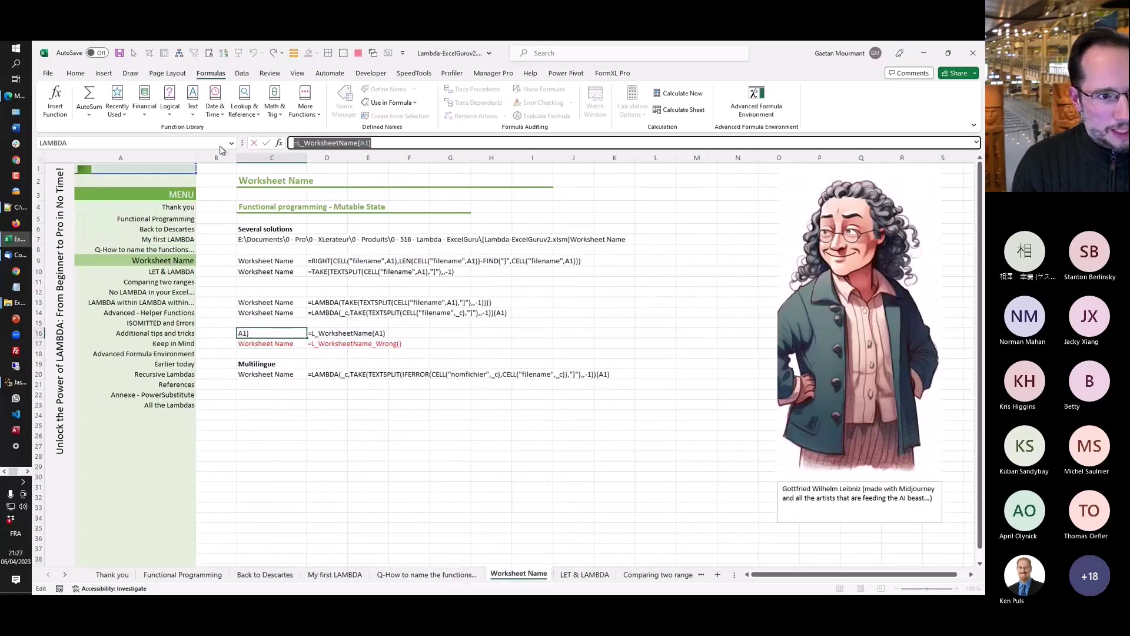
{"action": "left_click", "coordinate": [421, 575]}
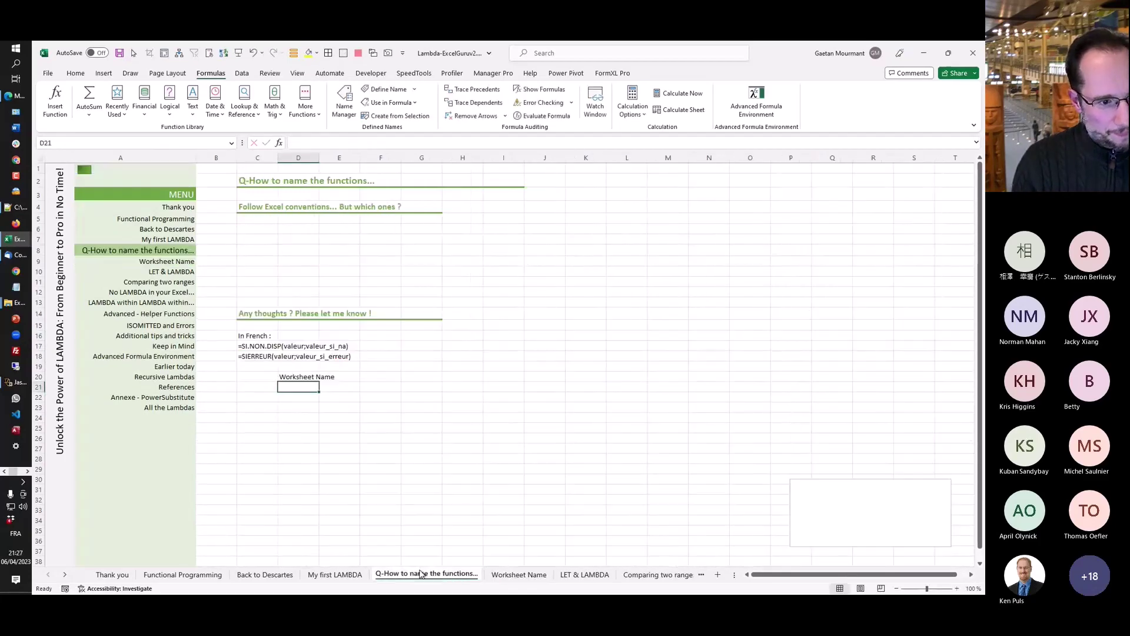
{"action": "double_click", "coordinate": [303, 388]}
{"action": "type", "text": "=L_WorksheetName(A1)"}
{"action": "key", "text": "ctrl+Return"}
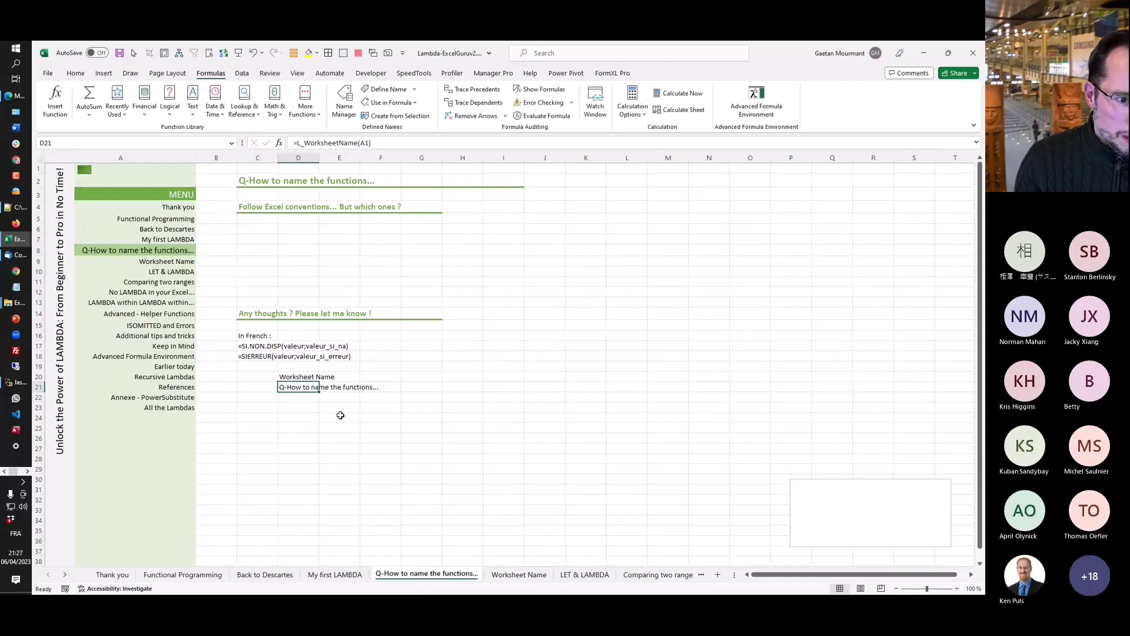
{"action": "left_click", "coordinate": [305, 377]}
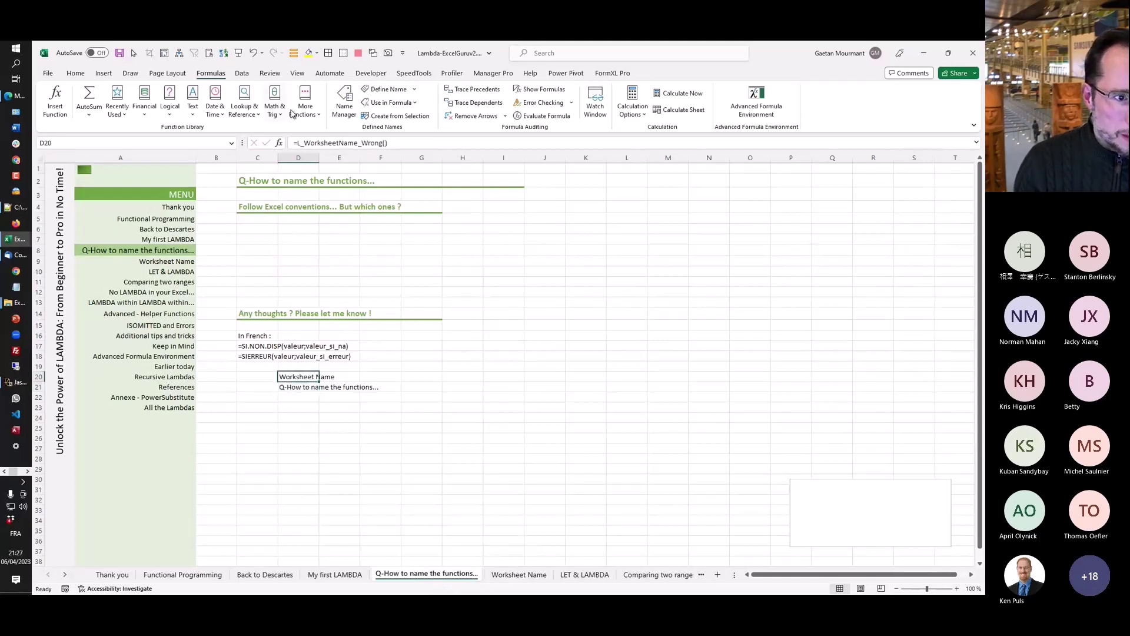
- Compare the L_WorksheetName and L_WorksheetName_Wrong definitions in an enlarged Name Manager
{"action": "left_click", "coordinate": [346, 101]}
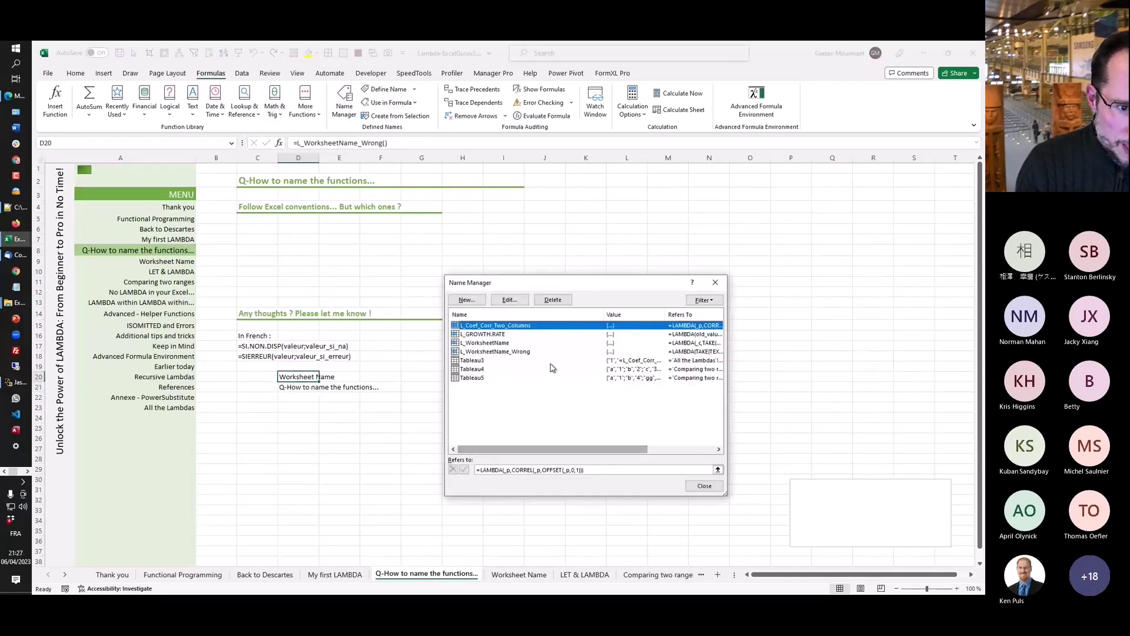
{"action": "left_click", "coordinate": [499, 343]}
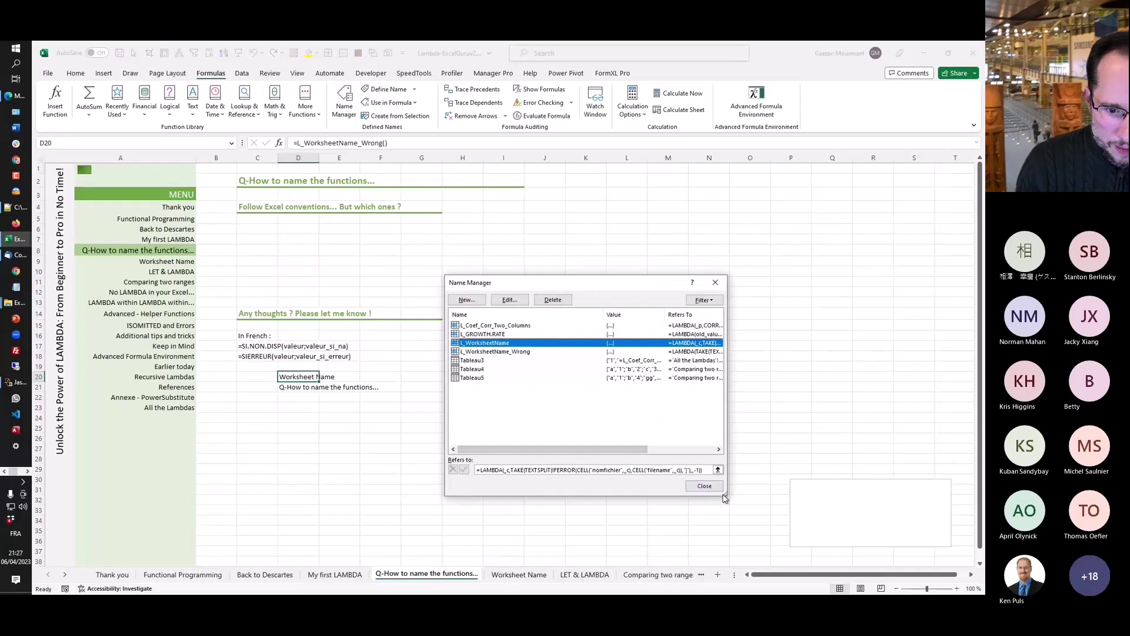
{"action": "left_click_drag", "start_coordinate": [726, 495], "coordinate": [861, 519]}
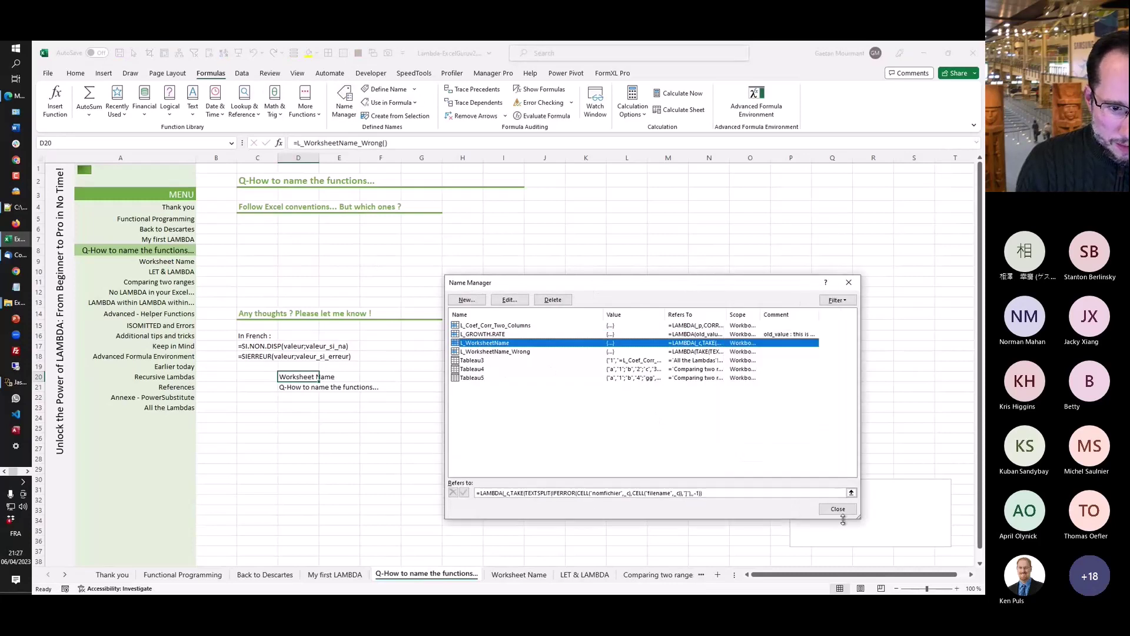
{"action": "left_click", "coordinate": [512, 492]}
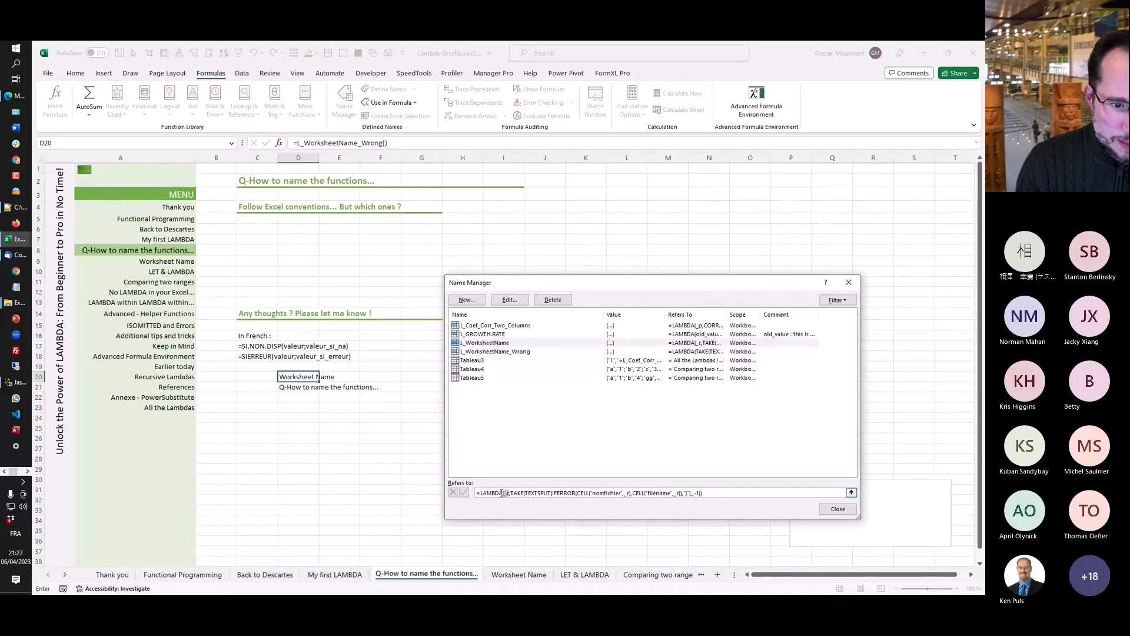
{"action": "left_click", "coordinate": [516, 392]}
{"action": "left_click", "coordinate": [518, 352]}
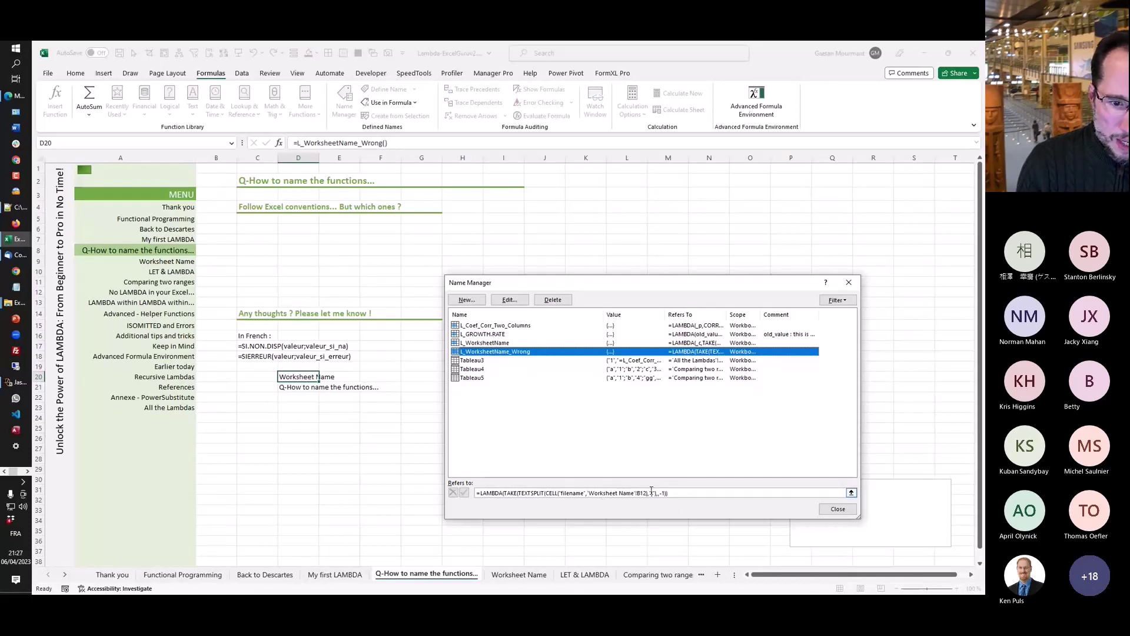
{"action": "key", "text": "Escape"}
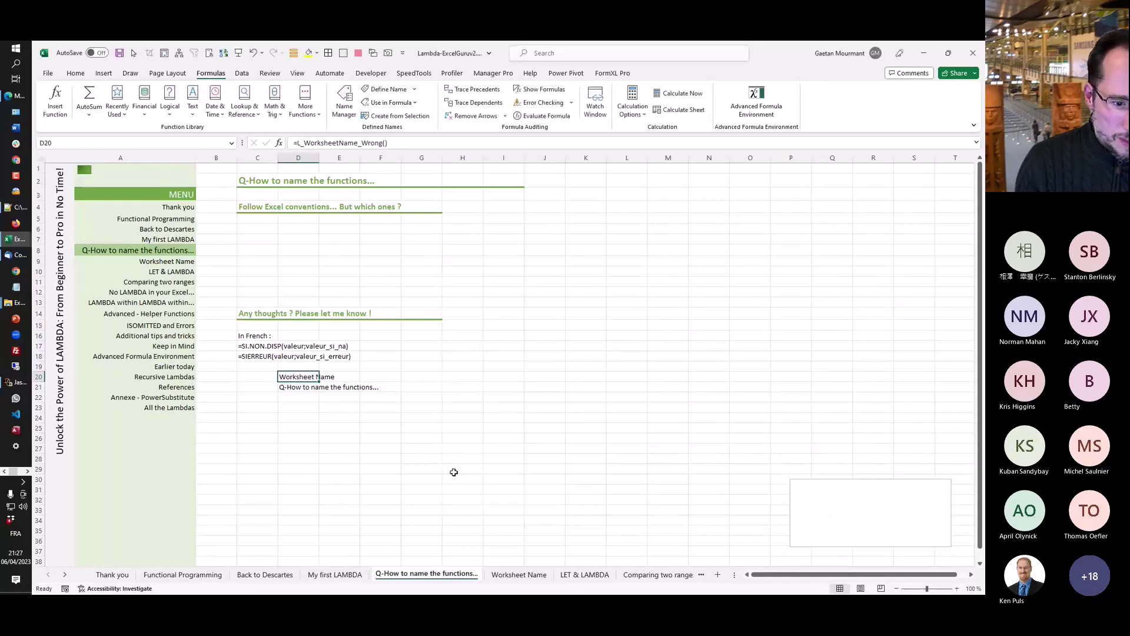
- Highlight L_WorksheetName_Wrong's hard-coded 'Worksheet Name'!A8 reference, then return to the Q-How sheet
{"action": "left_click", "coordinate": [519, 575]}
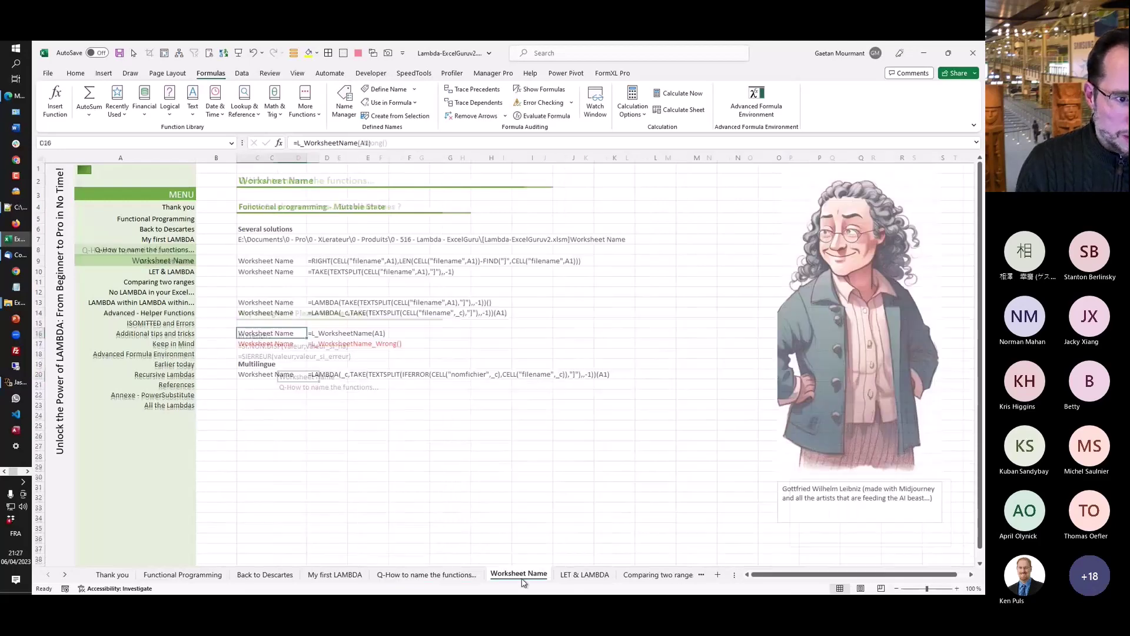
{"action": "left_click", "coordinate": [337, 117]}
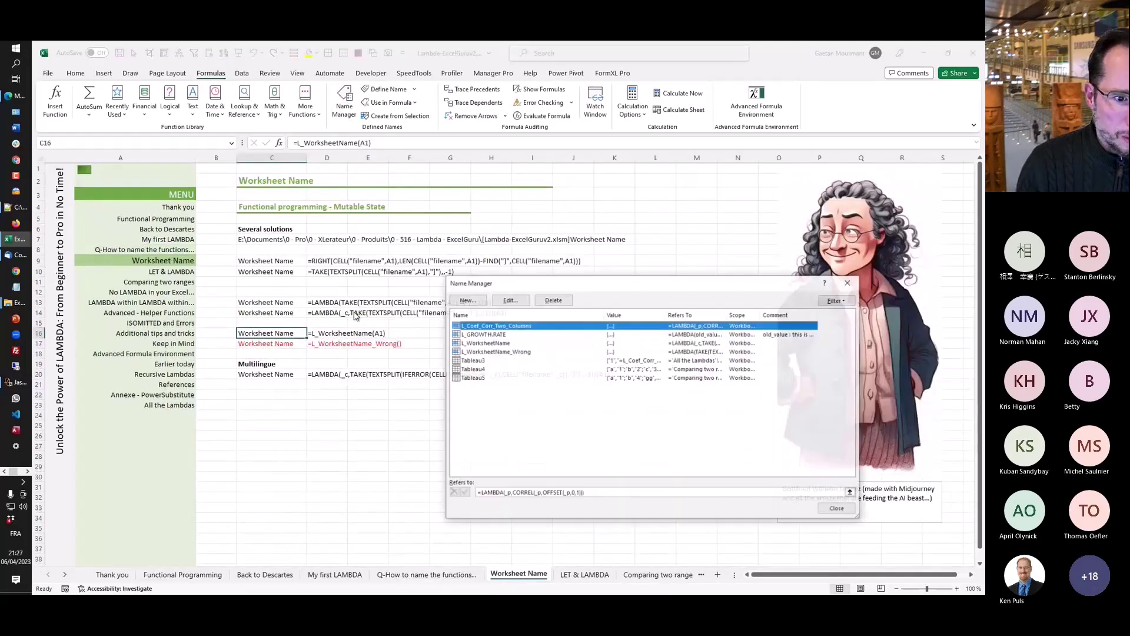
{"action": "left_click", "coordinate": [506, 352]}
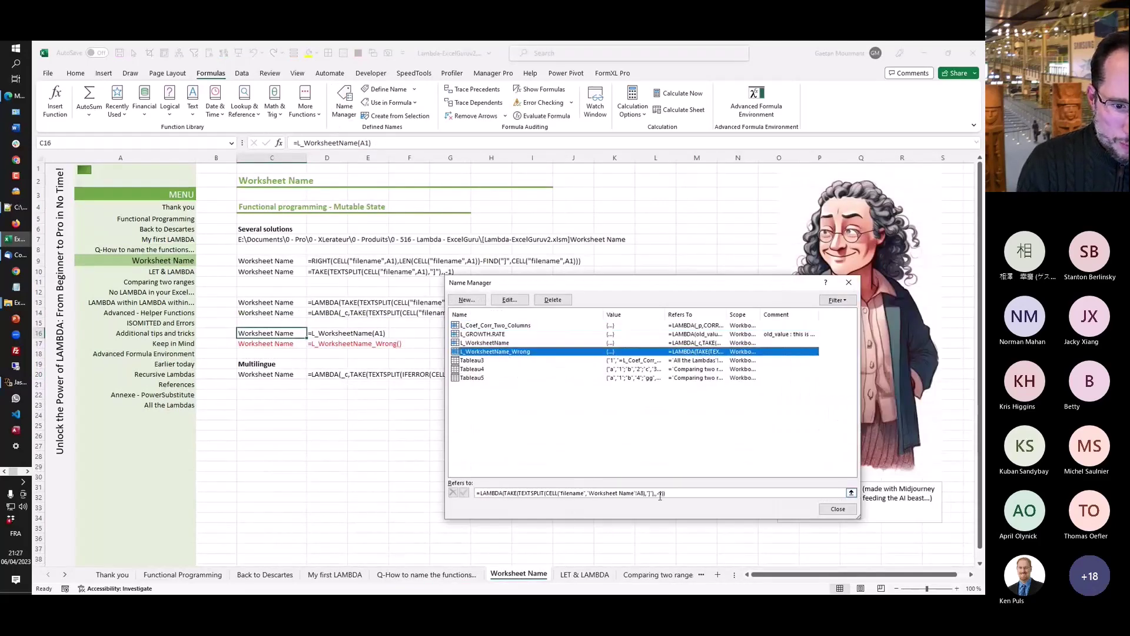
{"action": "double_click", "coordinate": [641, 494]}
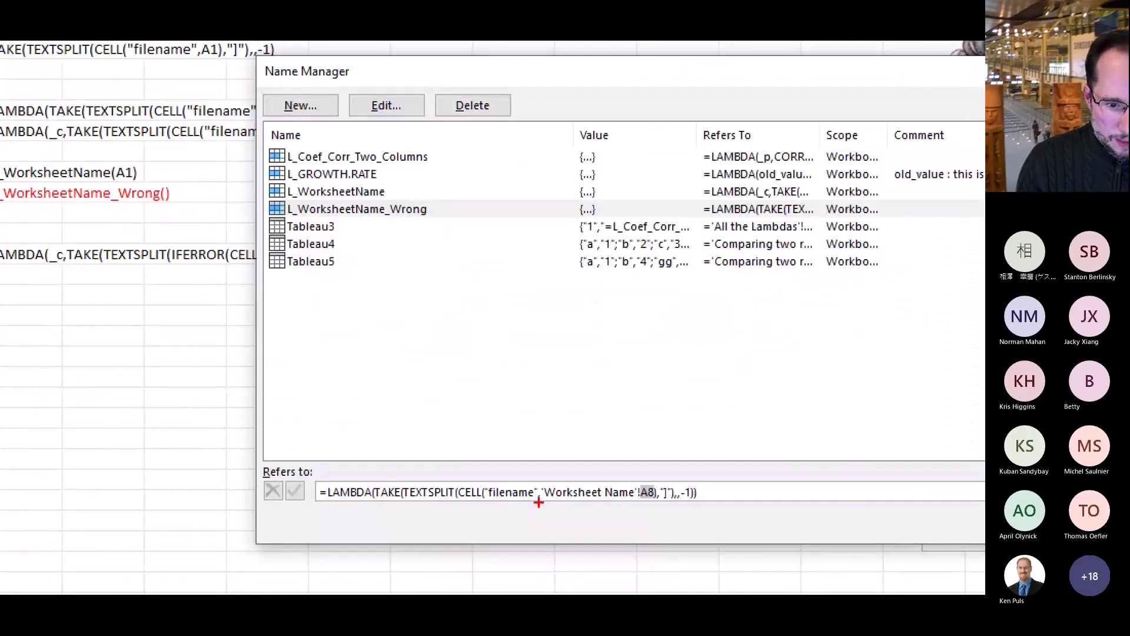
{"action": "left_click_drag", "start_coordinate": [585, 498], "coordinate": [644, 498]}
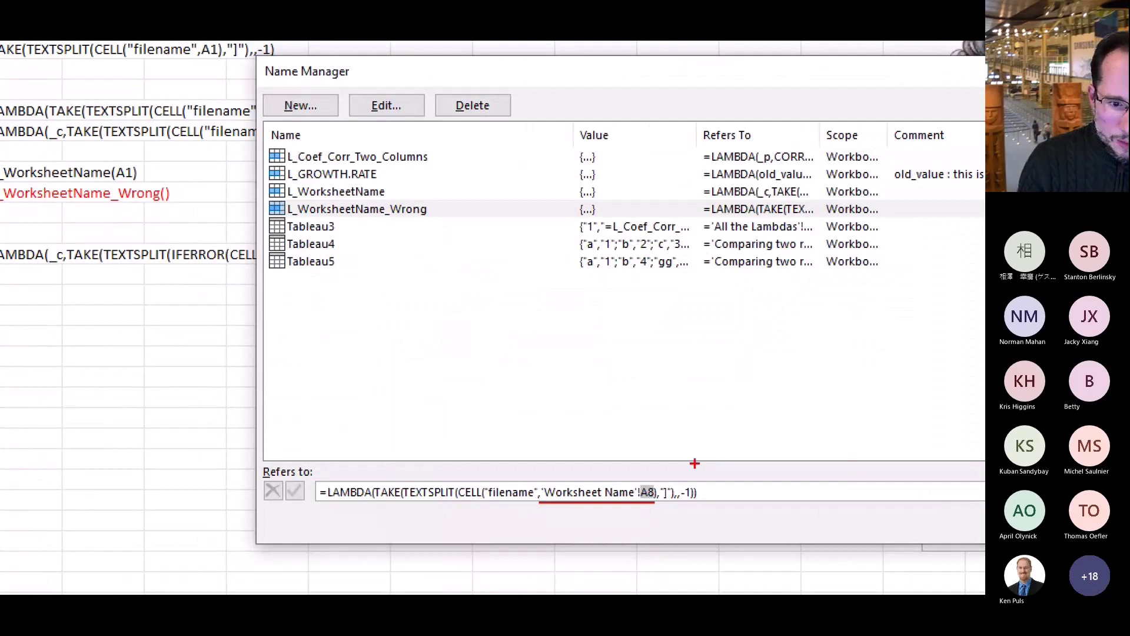
{"action": "mouse_move", "coordinate": [538, 474]}
{"action": "left_mouse_down"}
{"action": "mouse_move", "coordinate": [562, 493]}
{"action": "mouse_move", "coordinate": [662, 513]}
{"action": "left_mouse_up"}
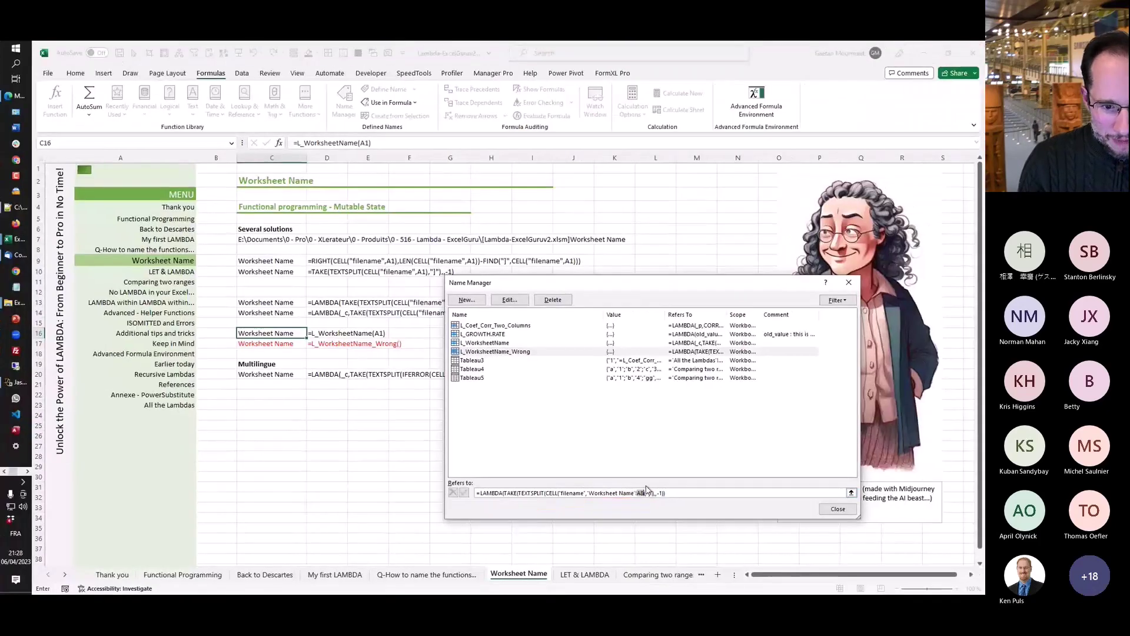
{"action": "key", "text": "Escape"}
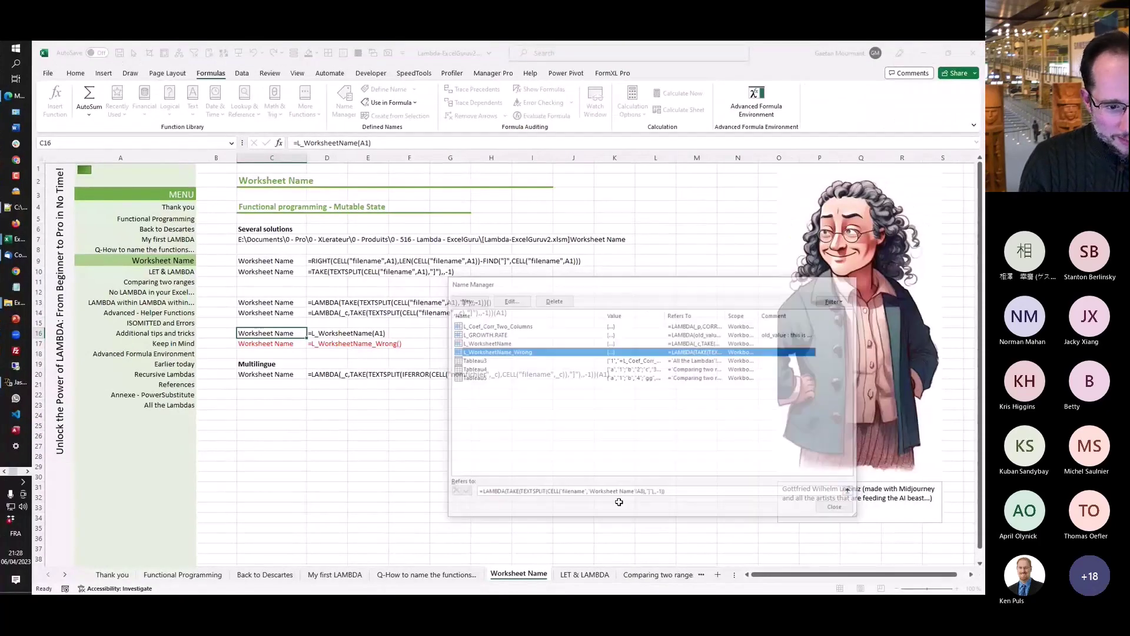
{"action": "left_click", "coordinate": [448, 574]}
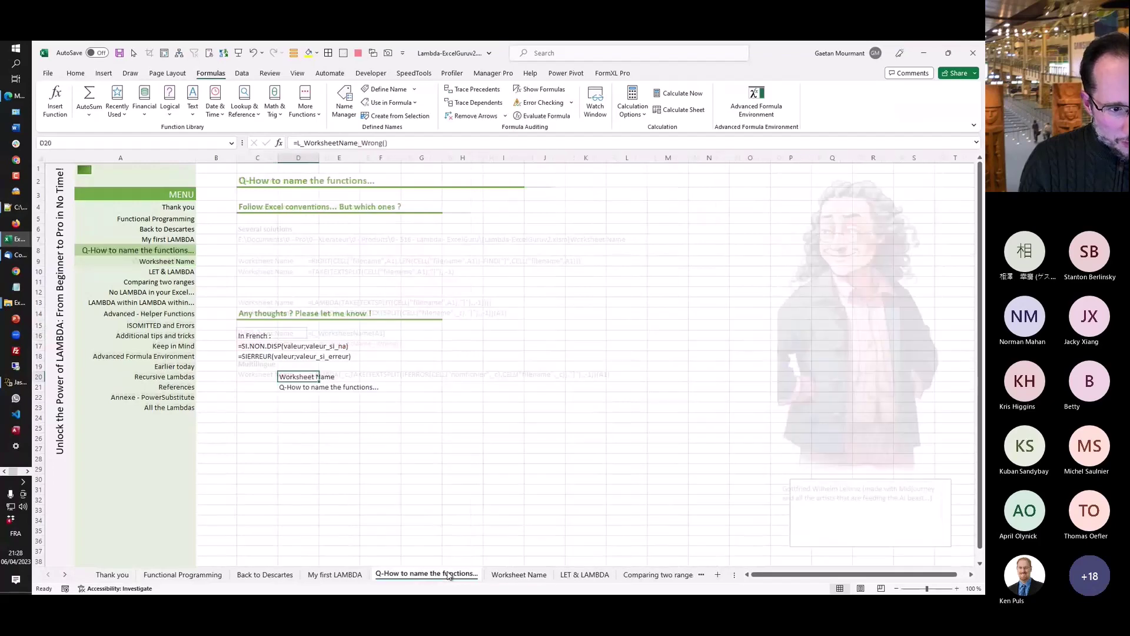
{"action": "left_click", "coordinate": [354, 118]}
{"action": "left_click", "coordinate": [498, 352]}
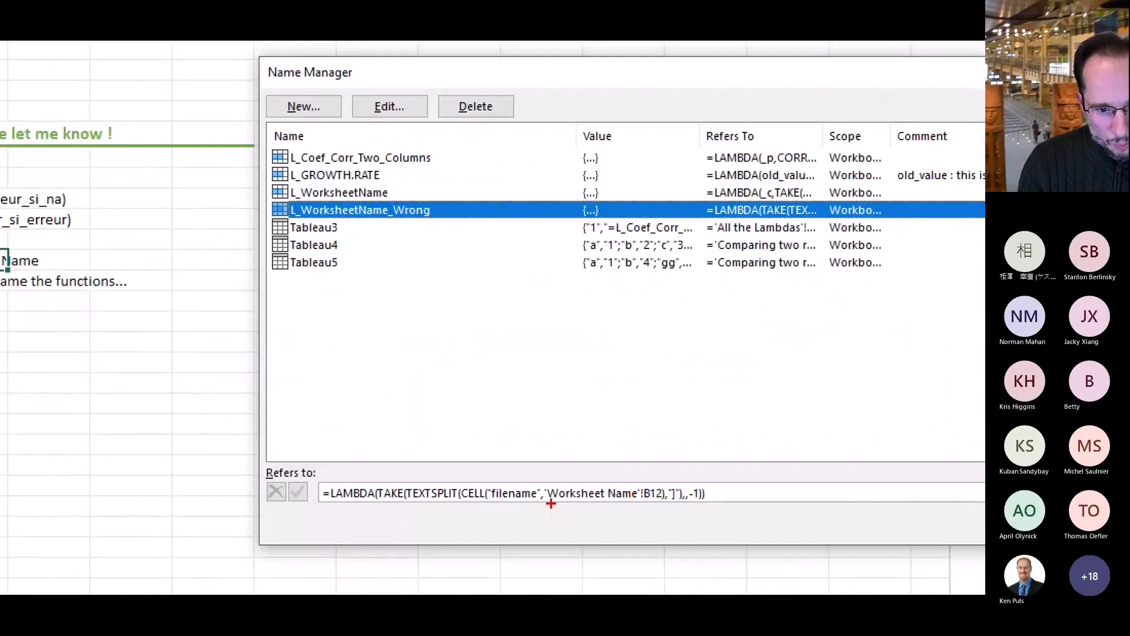
{"action": "left_click_drag", "start_coordinate": [551, 503], "coordinate": [666, 504]}
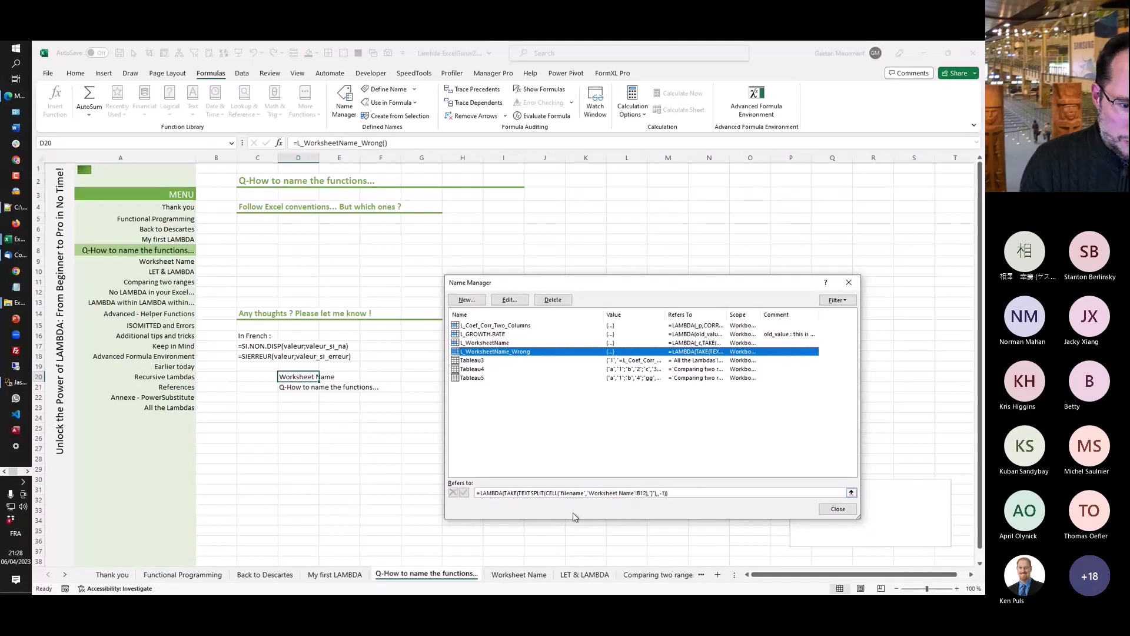
{"action": "left_click", "coordinate": [837, 509]}
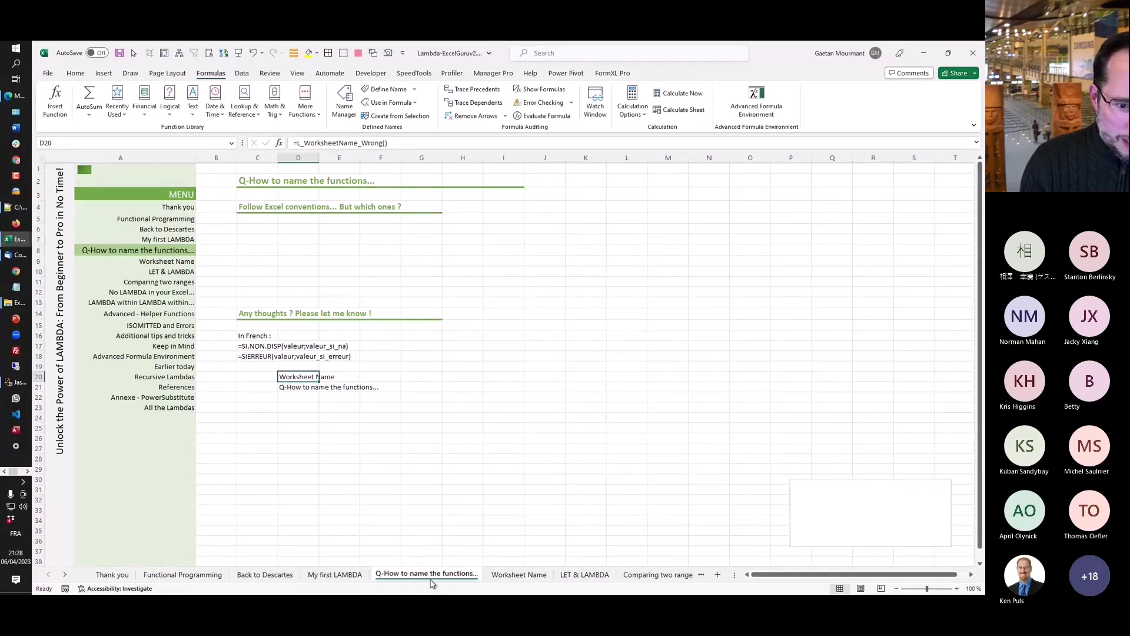
- Compare formulas C17 and C16, then clear test cells D20:D21 on the Q-How sheet
{"action": "left_click", "coordinate": [518, 575]}
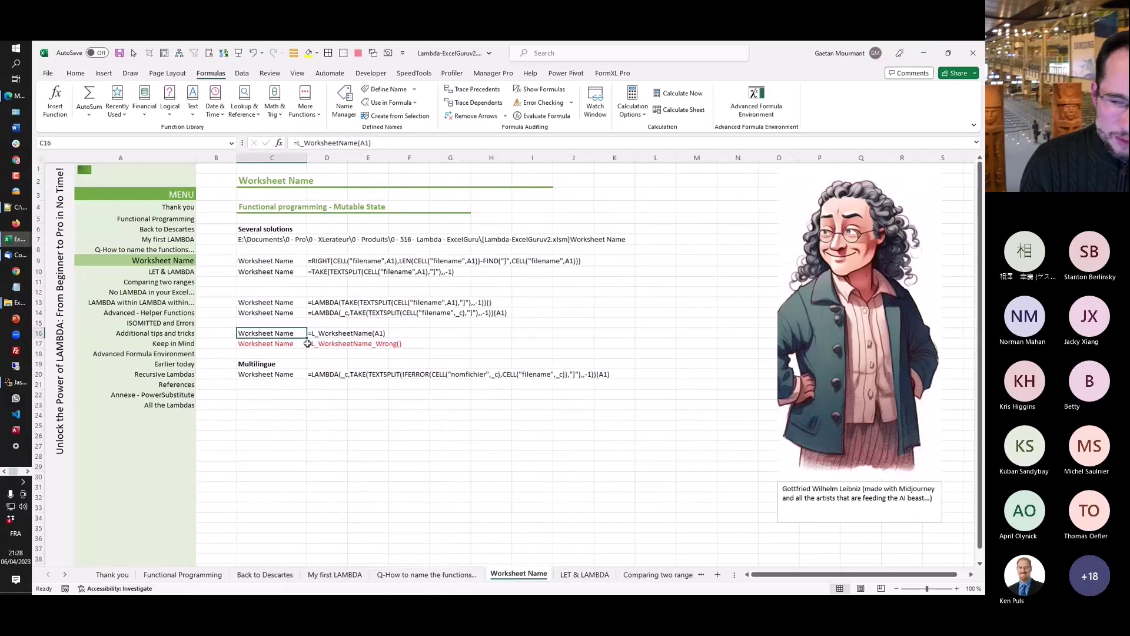
{"action": "left_click", "coordinate": [271, 345]}
{"action": "left_click", "coordinate": [270, 335]}
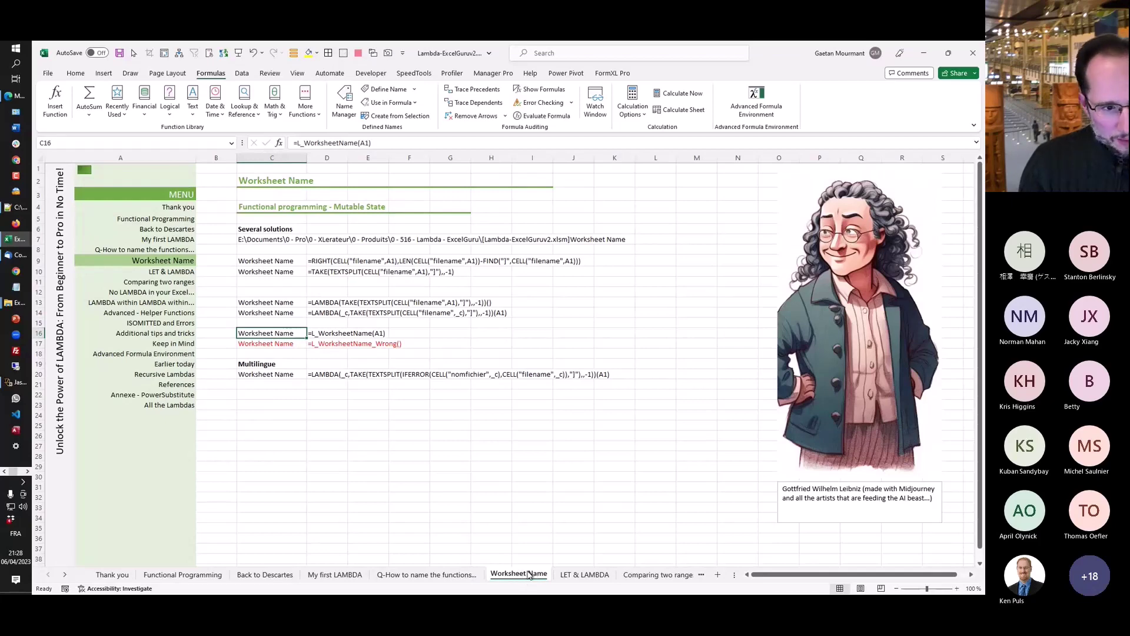
{"action": "left_click", "coordinate": [463, 576]}
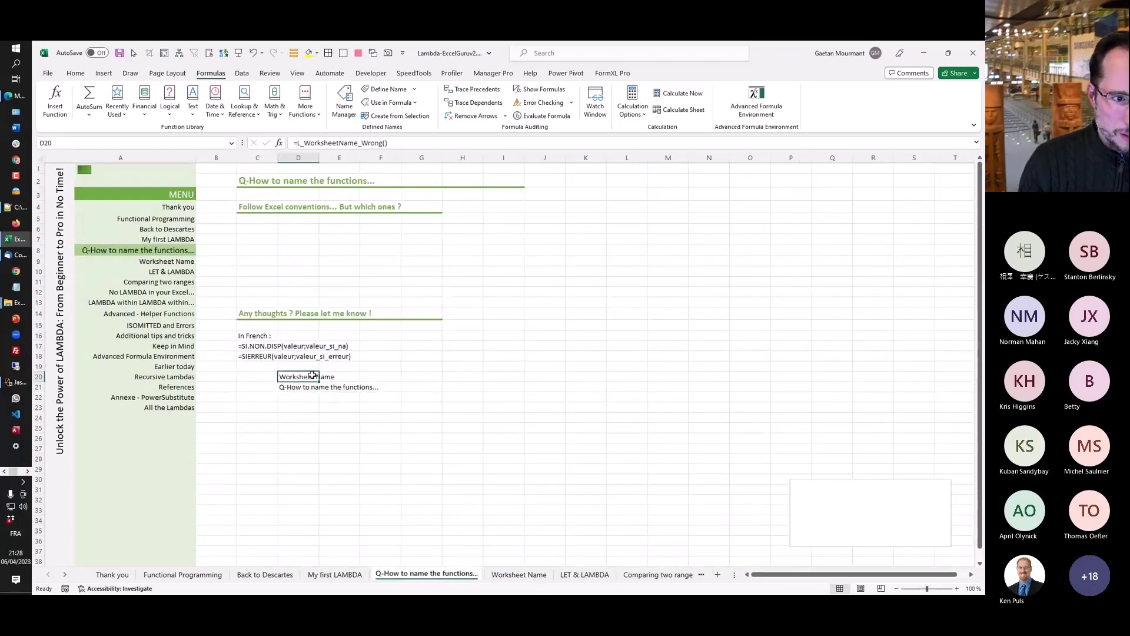
{"action": "left_click_drag", "start_coordinate": [307, 378], "coordinate": [306, 387]}
{"action": "key", "text": "Delete"}
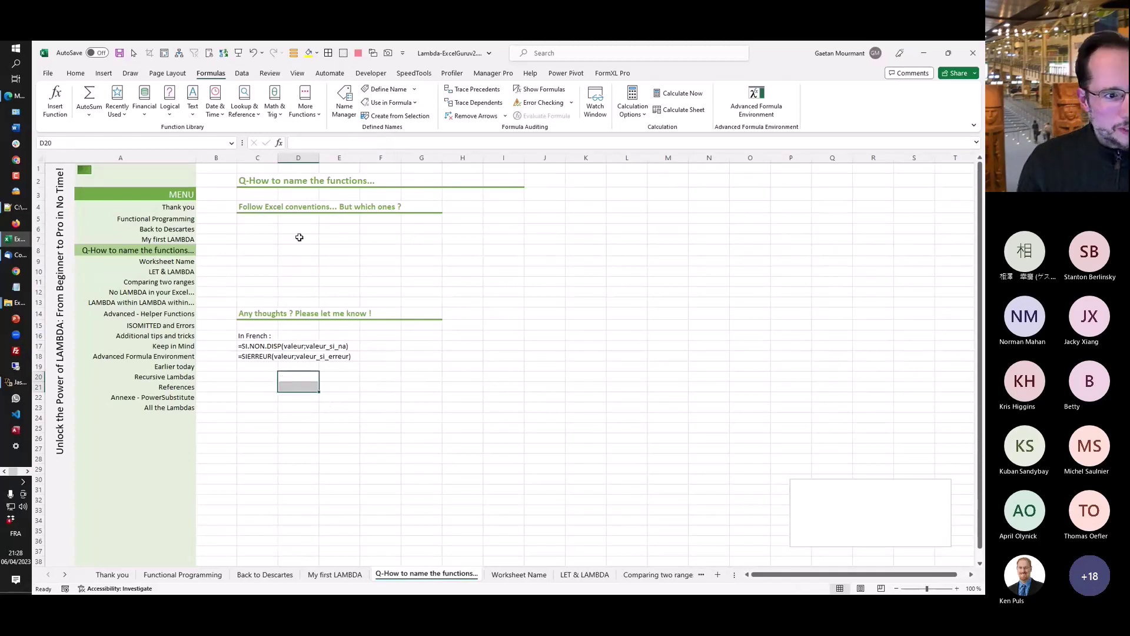
- Compare the C2 title formulas on the My first LAMBDA and function-naming sheets
{"action": "left_click", "coordinate": [259, 180]}
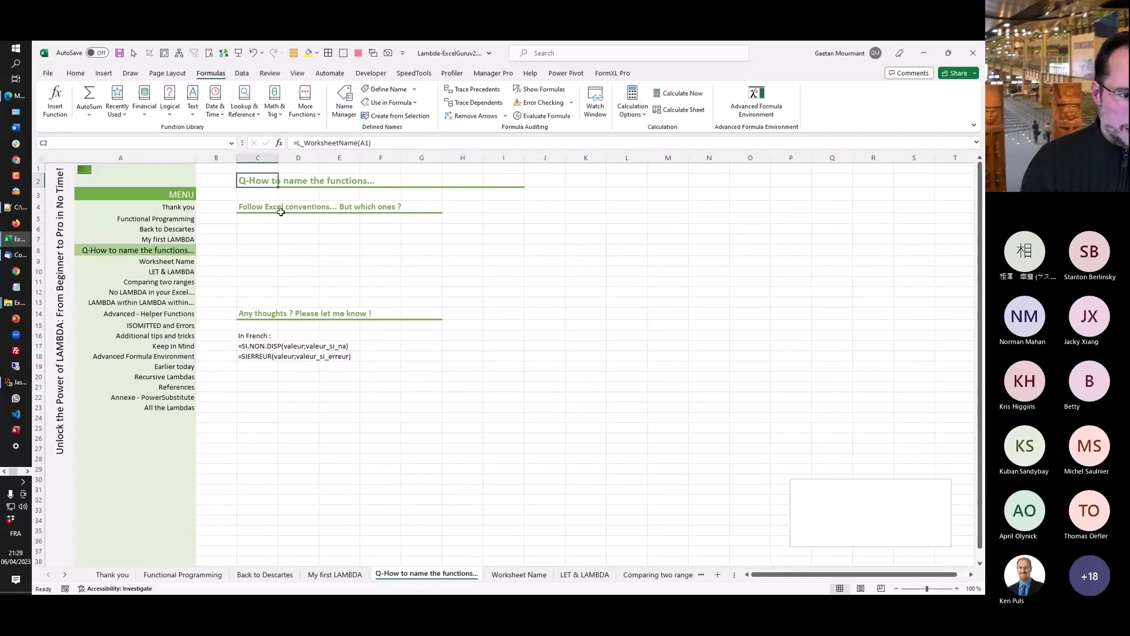
{"action": "left_click", "coordinate": [351, 575]}
{"action": "left_click", "coordinate": [269, 183]}
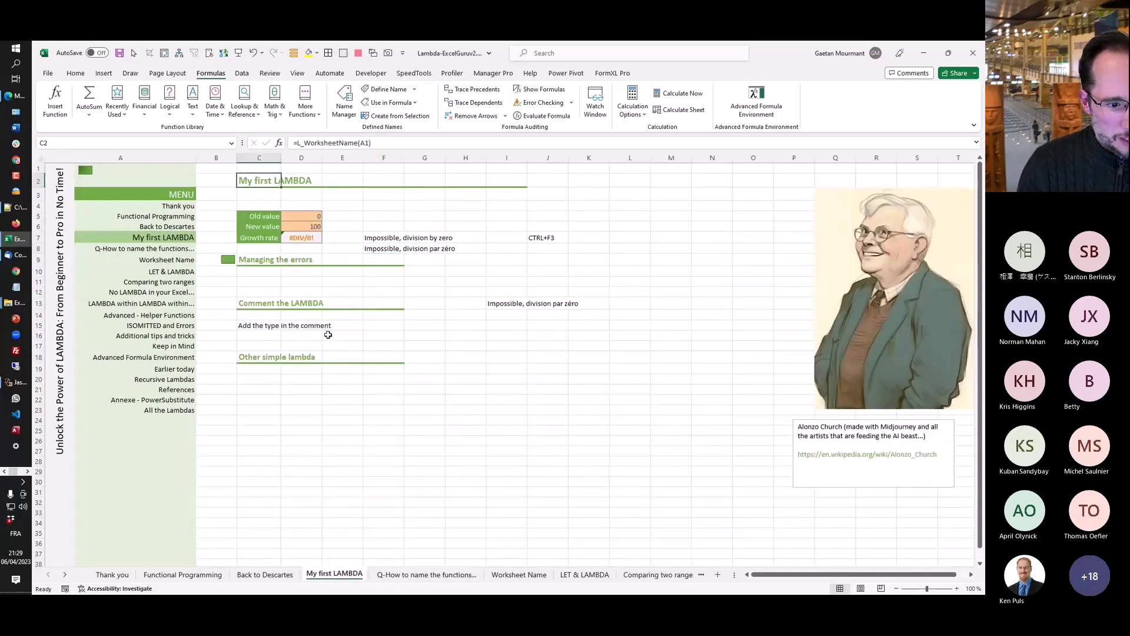
{"action": "left_click", "coordinate": [405, 575]}
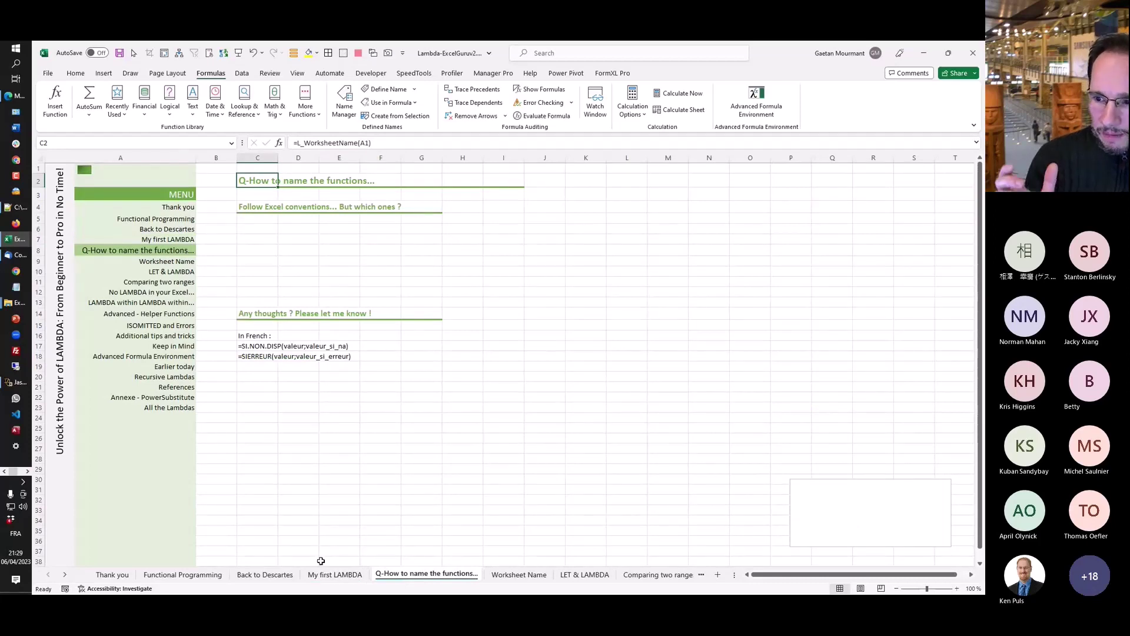
- Prepend "This is : " & to the L_WorksheetName definition in Name Manager
{"action": "left_click", "coordinate": [346, 106]}
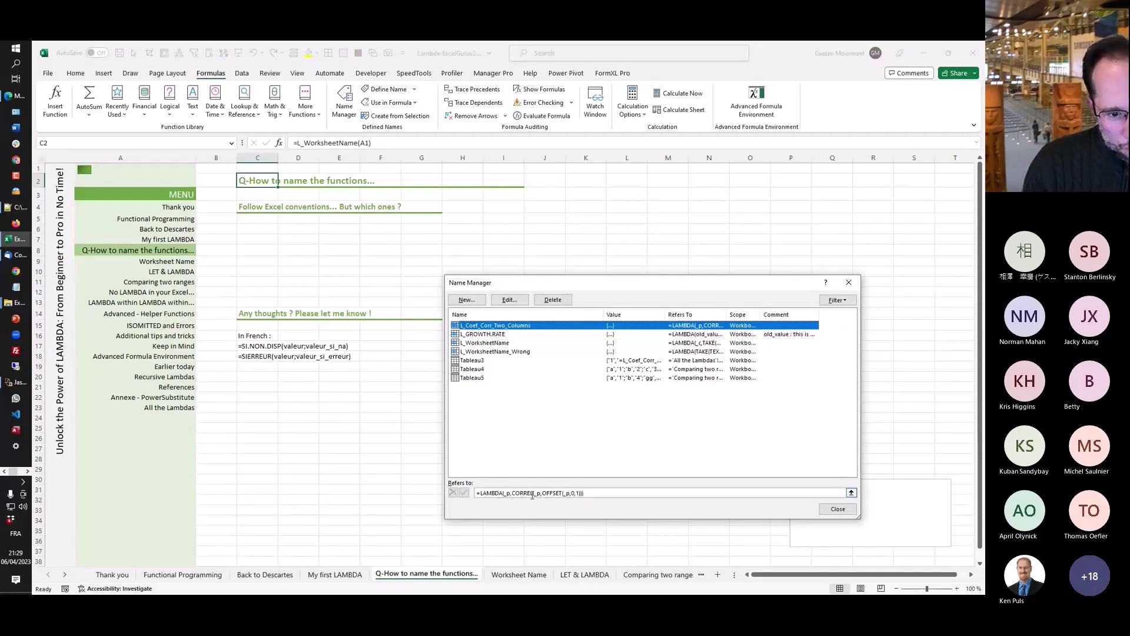
{"action": "left_click", "coordinate": [513, 343]}
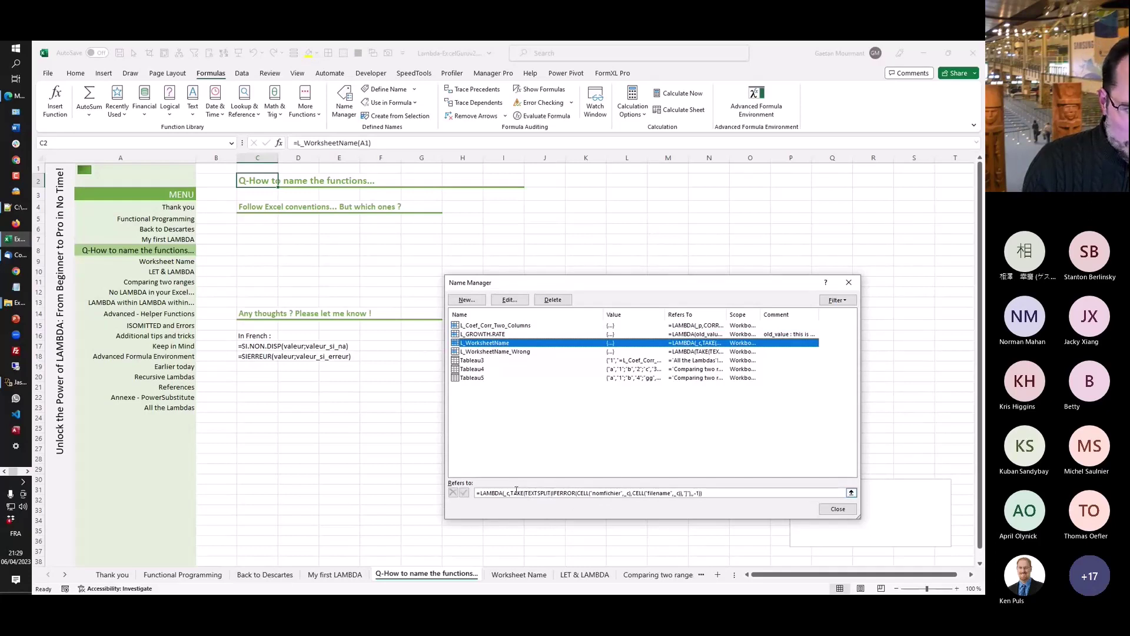
{"action": "left_click", "coordinate": [512, 493]}
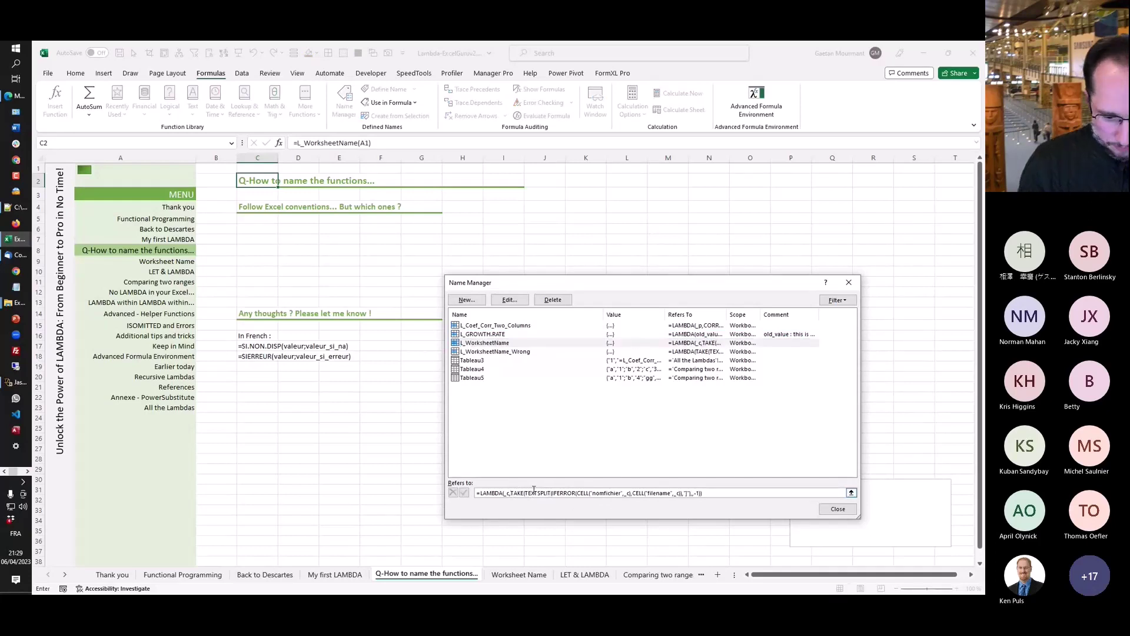
{"action": "type", "text": "\"This "}
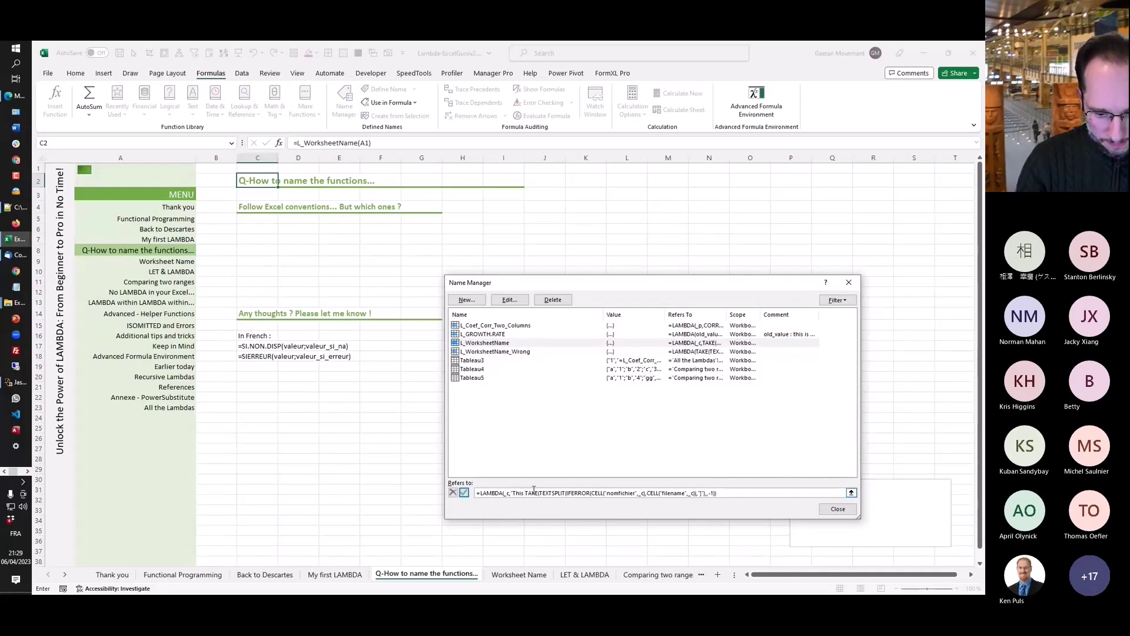
{"action": "type", "text": "is \" &"}
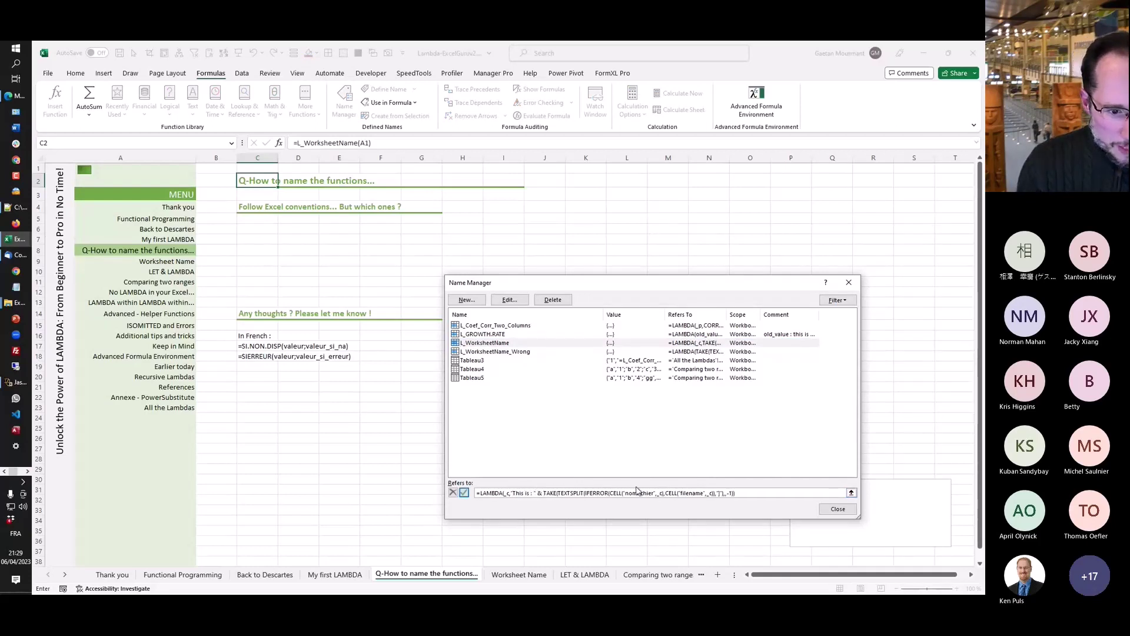
{"action": "left_click", "coordinate": [464, 493]}
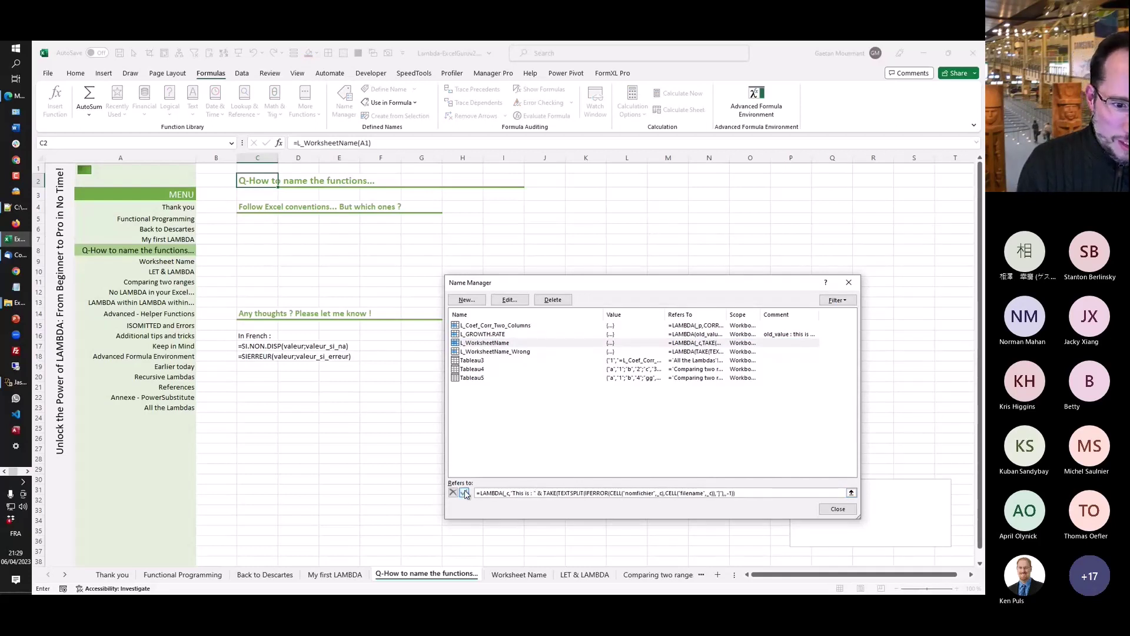
{"action": "left_click", "coordinate": [833, 510]}
{"action": "left_click", "coordinate": [274, 232]}
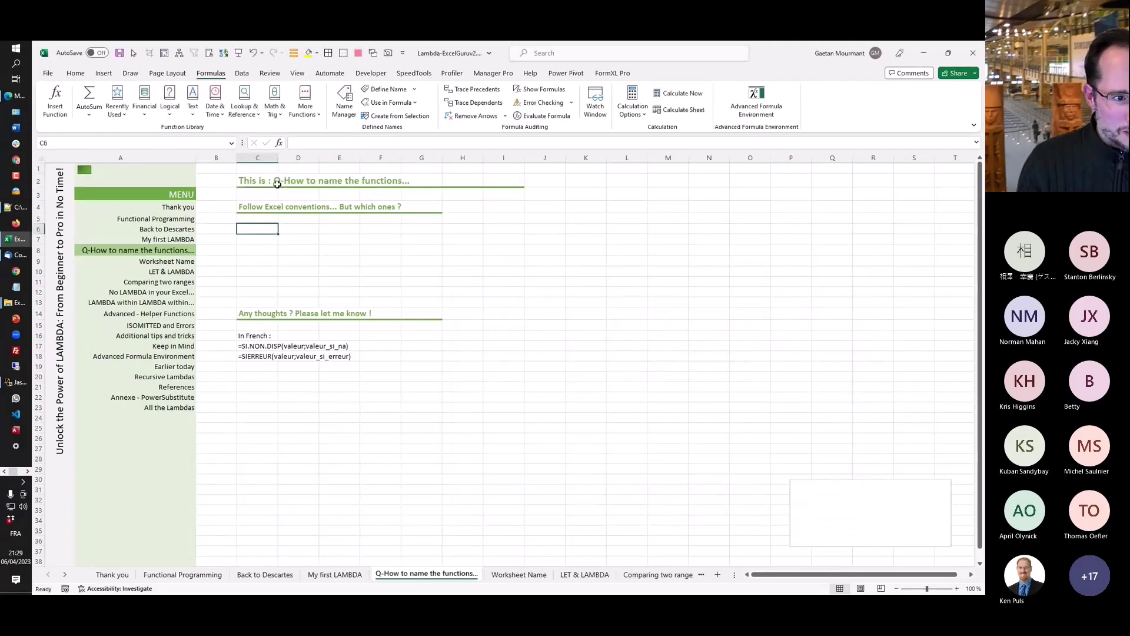
{"action": "left_click", "coordinate": [518, 573]}
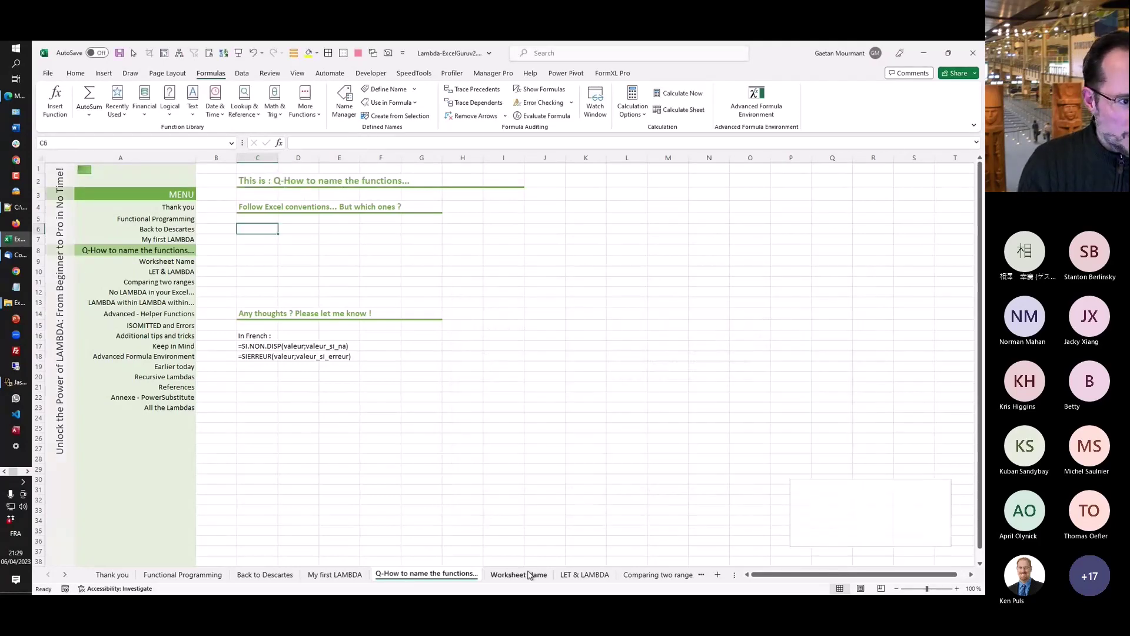
{"action": "left_click", "coordinate": [290, 185]}
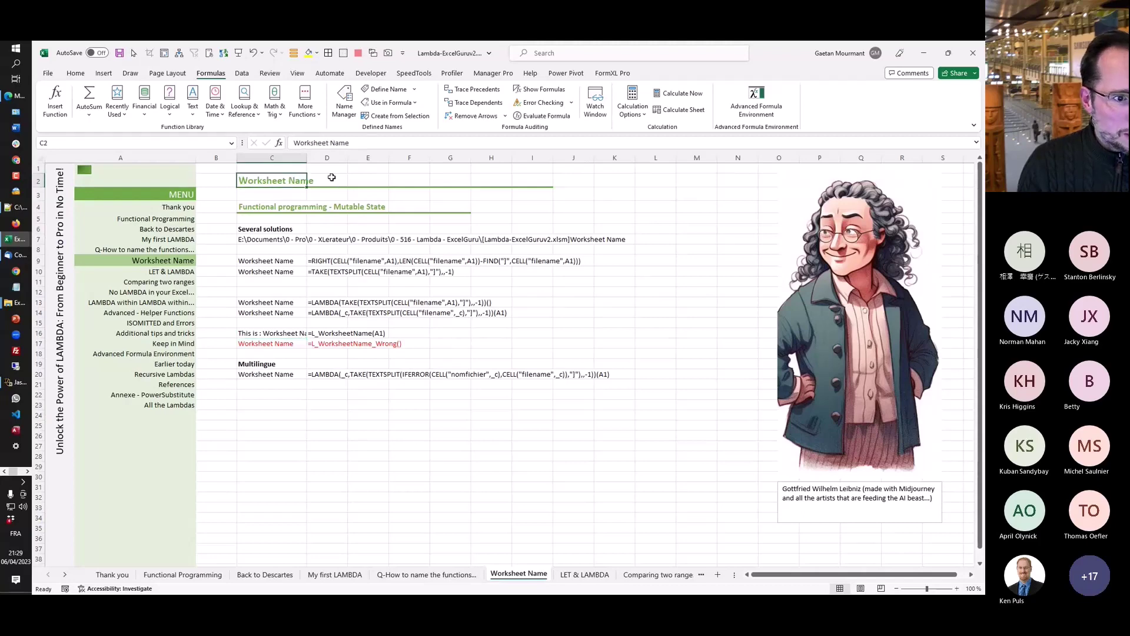
{"action": "left_click", "coordinate": [577, 574]}
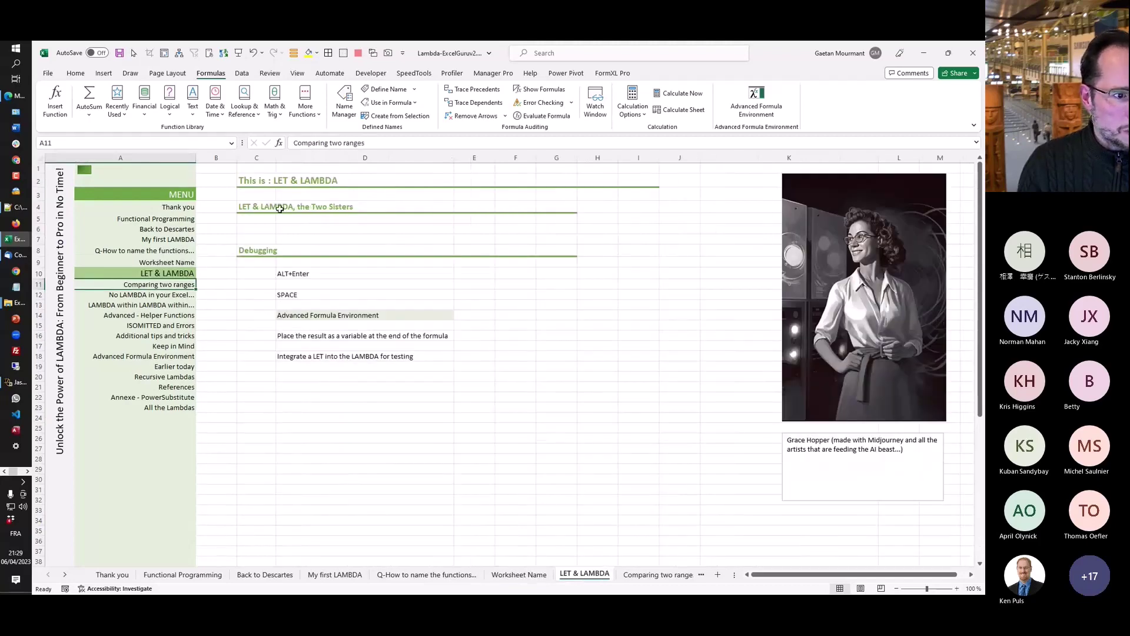
{"action": "left_click", "coordinate": [252, 183]}
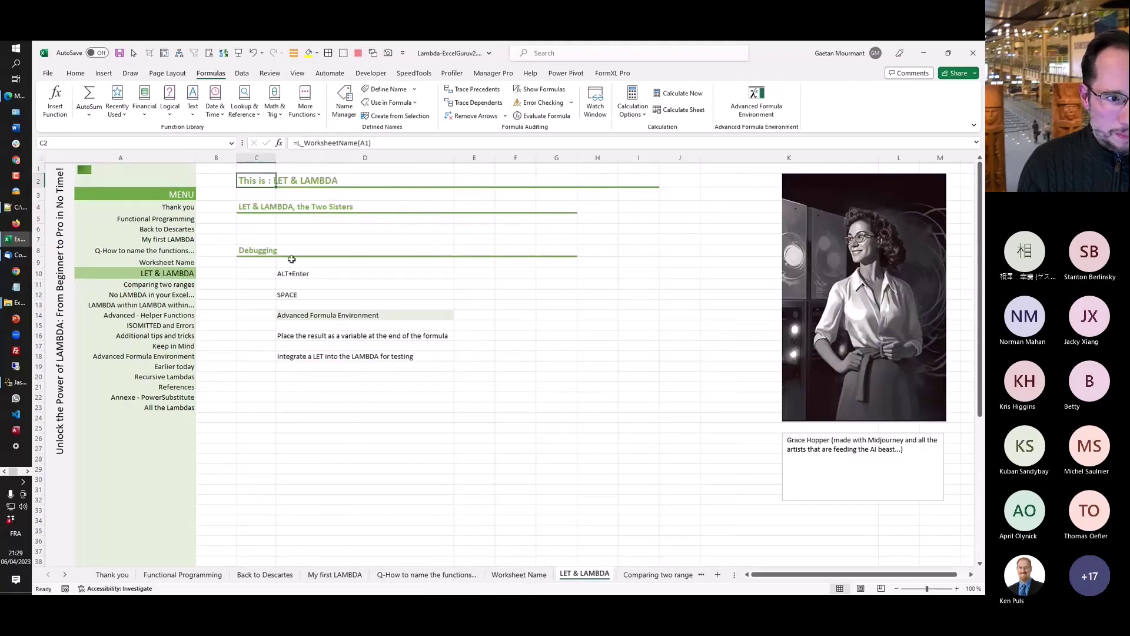
{"action": "left_click", "coordinate": [275, 239]}
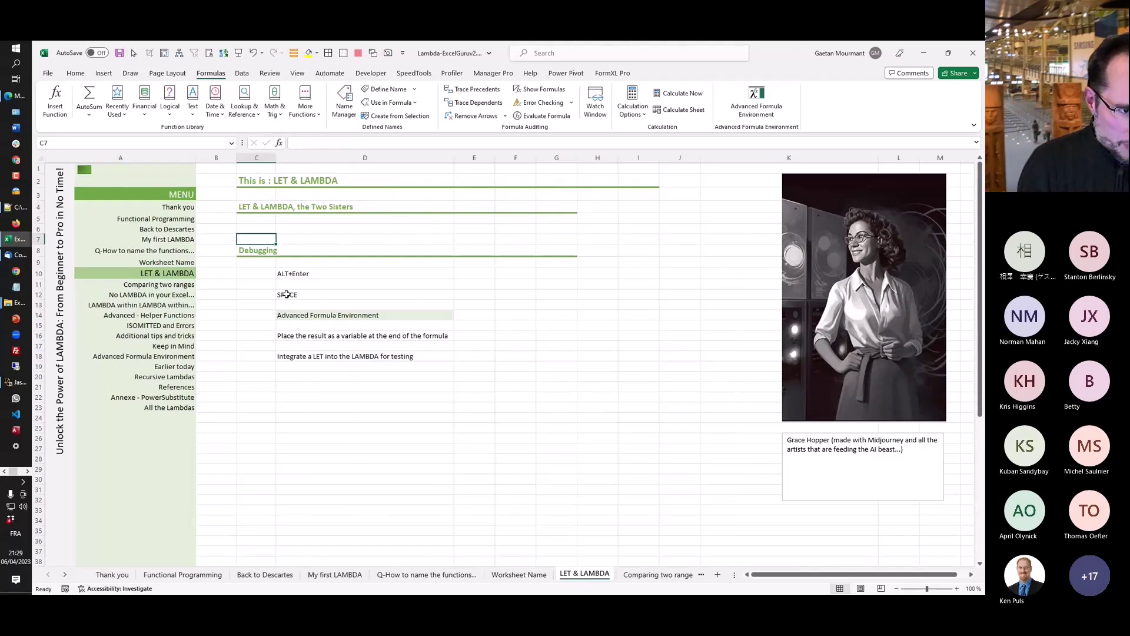
{"action": "left_click", "coordinate": [437, 575]}
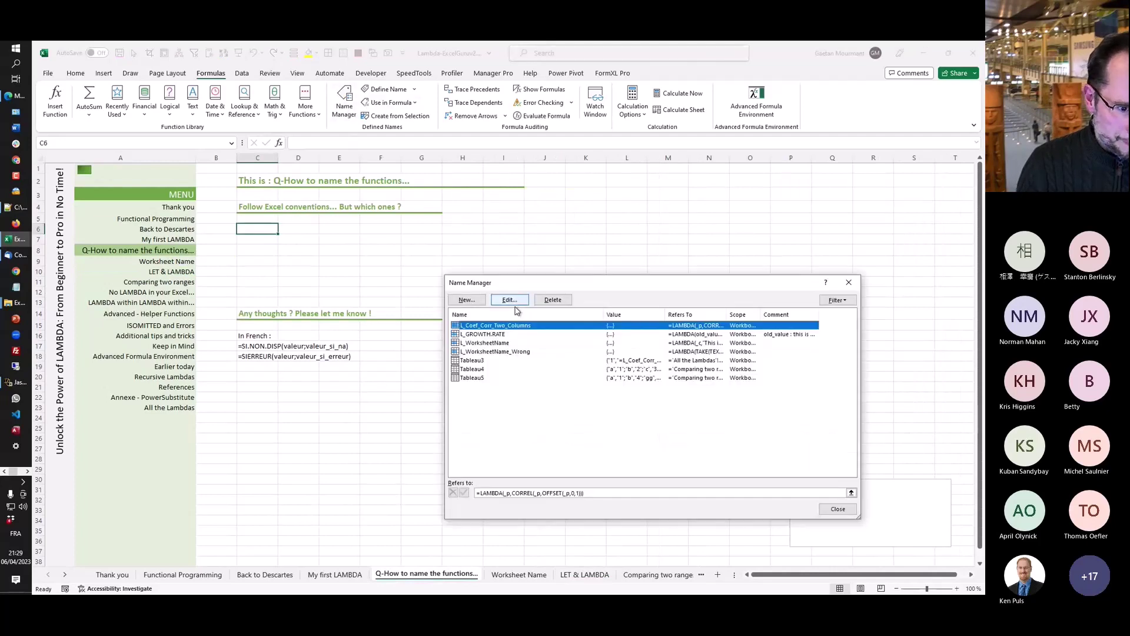
- Delete the "This is : " & prefix from the L_WorksheetName definition in Name Manager
{"action": "left_click", "coordinate": [349, 110]}
{"action": "left_click", "coordinate": [498, 344]}
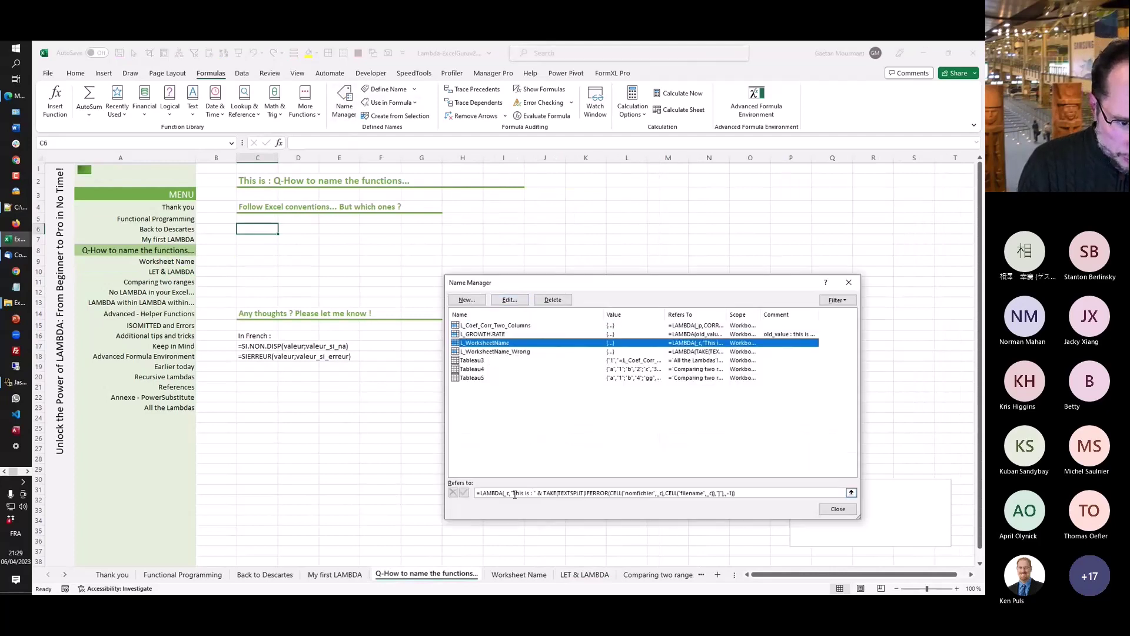
{"action": "left_click_drag", "start_coordinate": [514, 493], "coordinate": [534, 493]}
{"action": "key", "text": "BackSpace"}
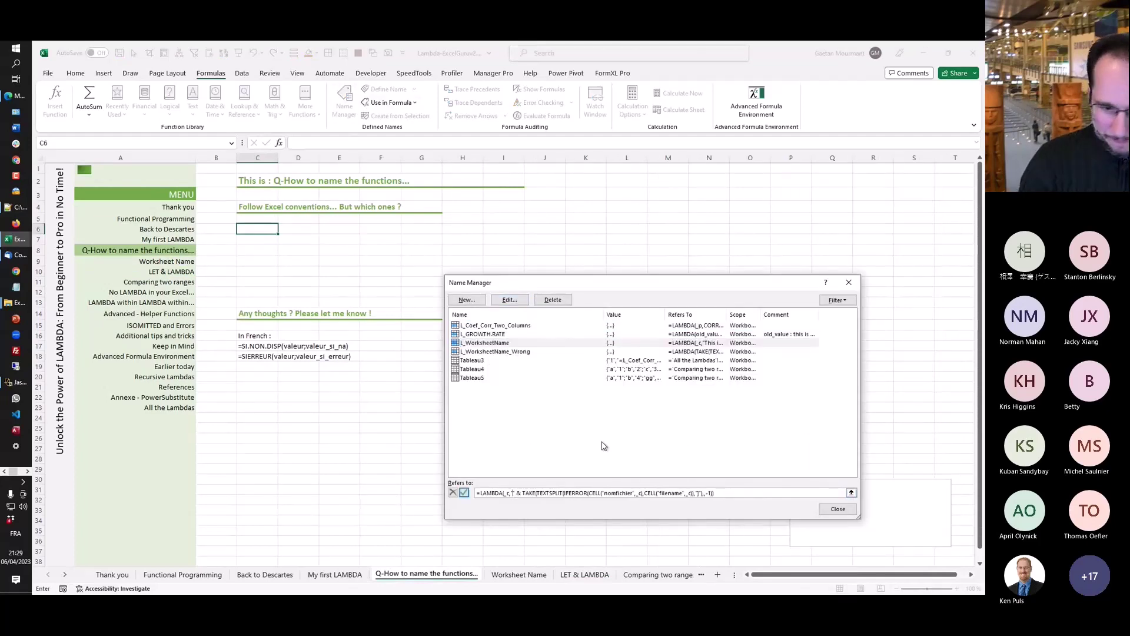
{"action": "key", "text": "Delete"}
{"action": "key", "text": "Delete"}
{"action": "key", "text": "BackSpace"}
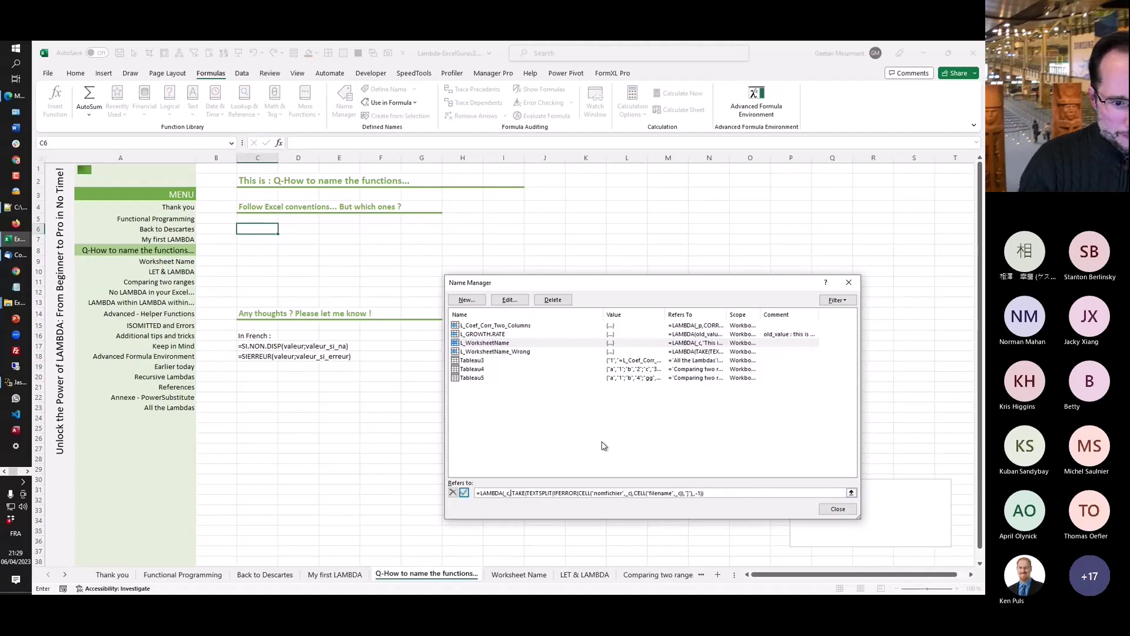
{"action": "left_click", "coordinate": [464, 492]}
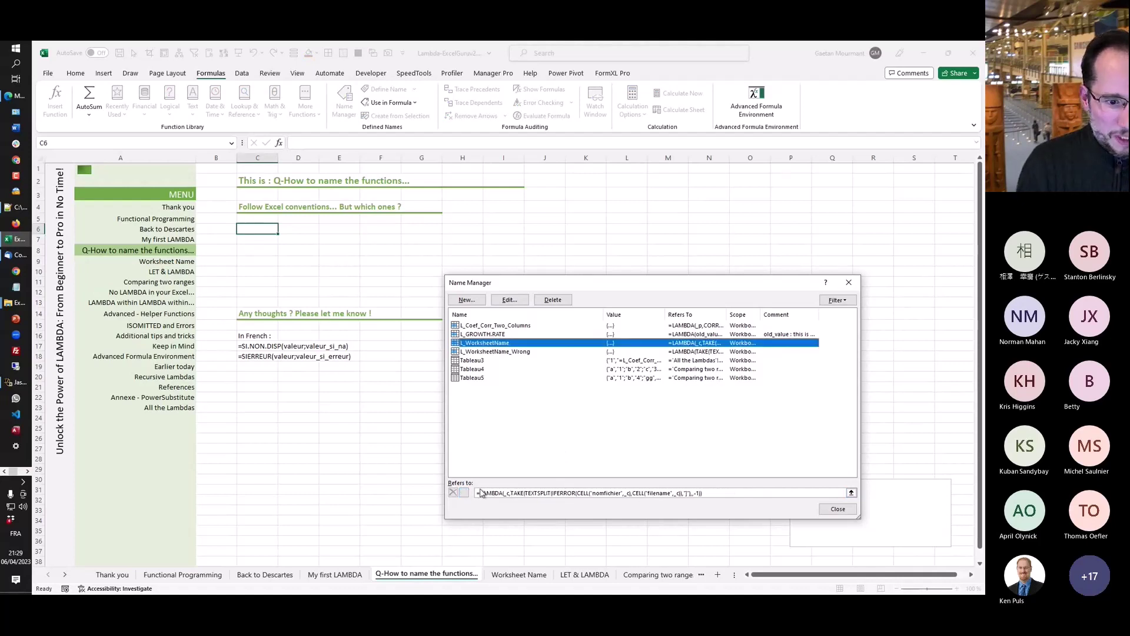
{"action": "left_click", "coordinate": [851, 513]}
- Navigate through the Worksheet Name sheet to the LET & LAMBDA sheet
{"action": "left_click", "coordinate": [274, 250]}
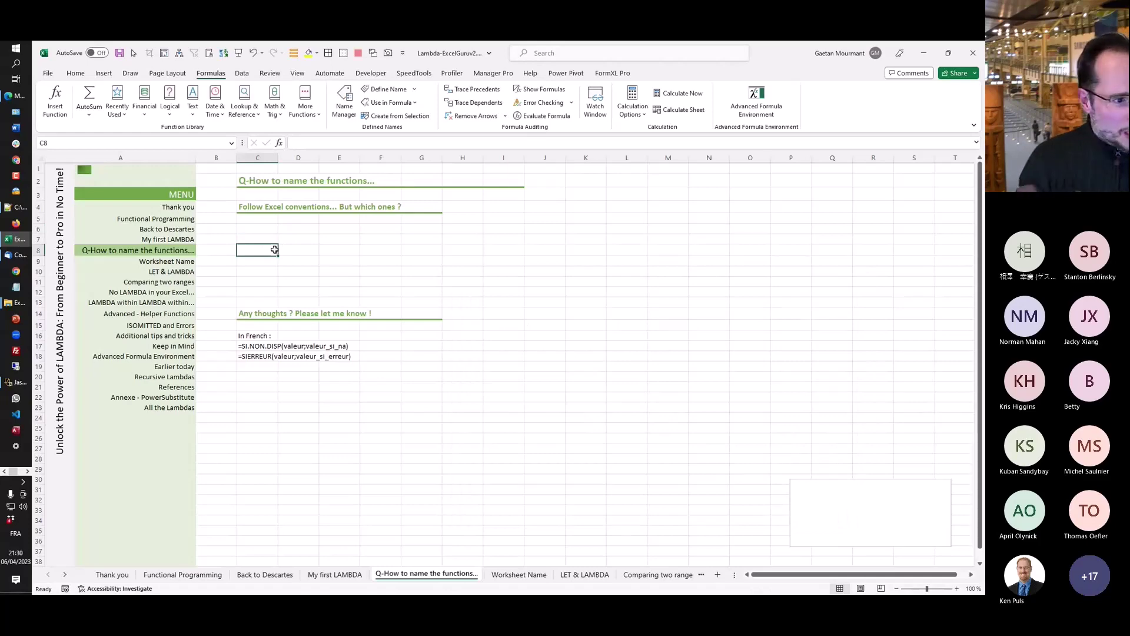
{"action": "left_click", "coordinate": [168, 263]}
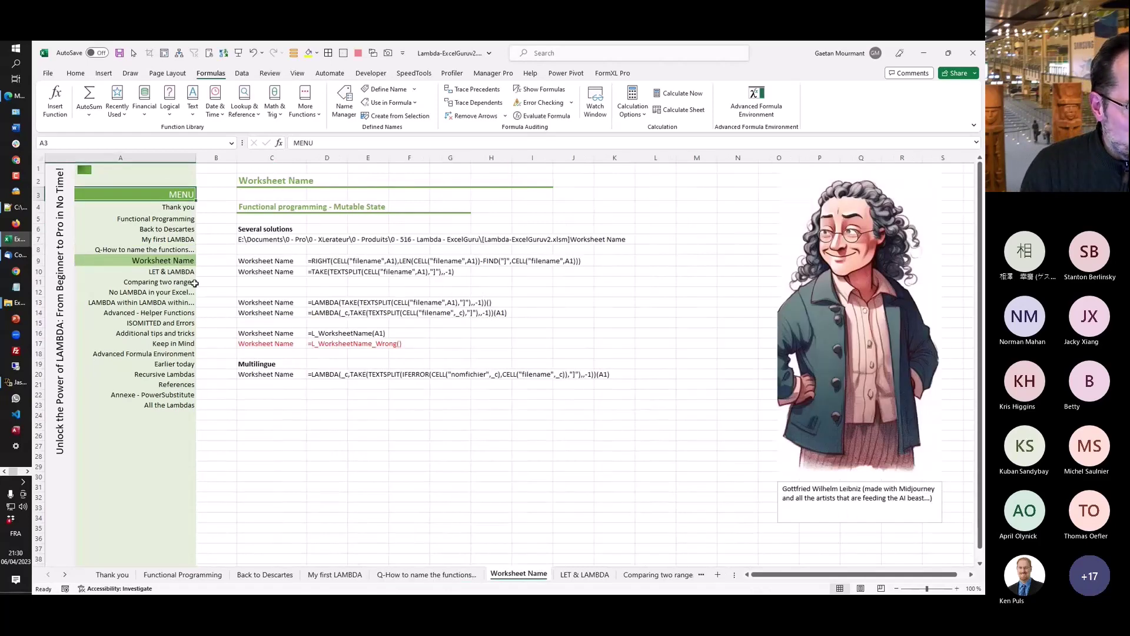
{"action": "left_click", "coordinate": [184, 273]}
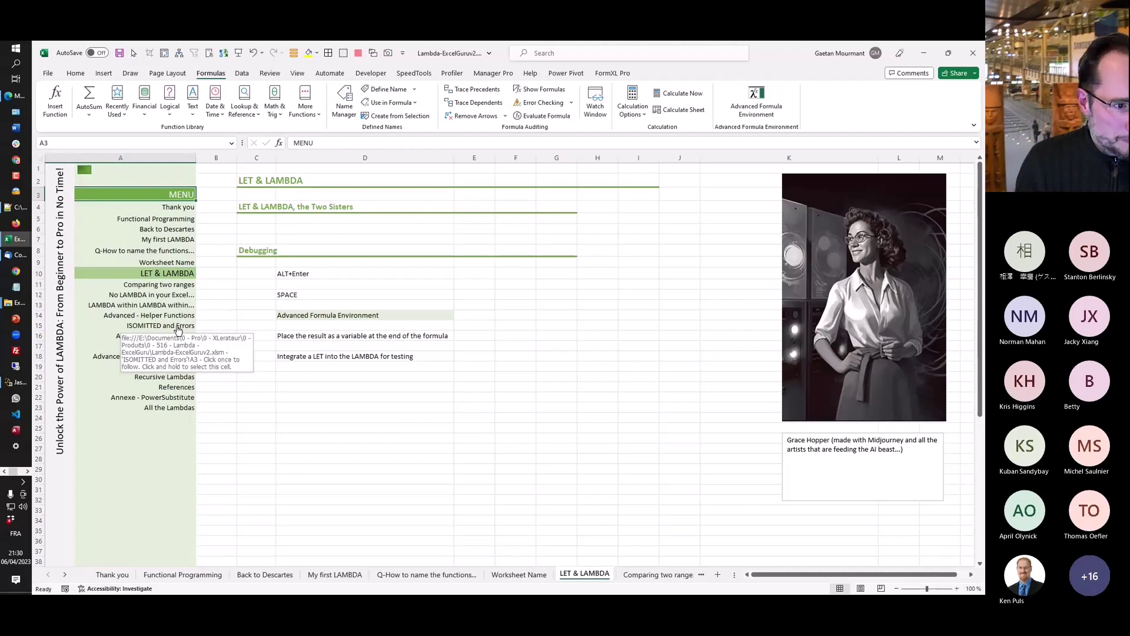
- Enter =LET(_a,1,_b,2,_a+_b) in D20 on three lines, fixing the missing comma
{"action": "left_click", "coordinate": [322, 378]}
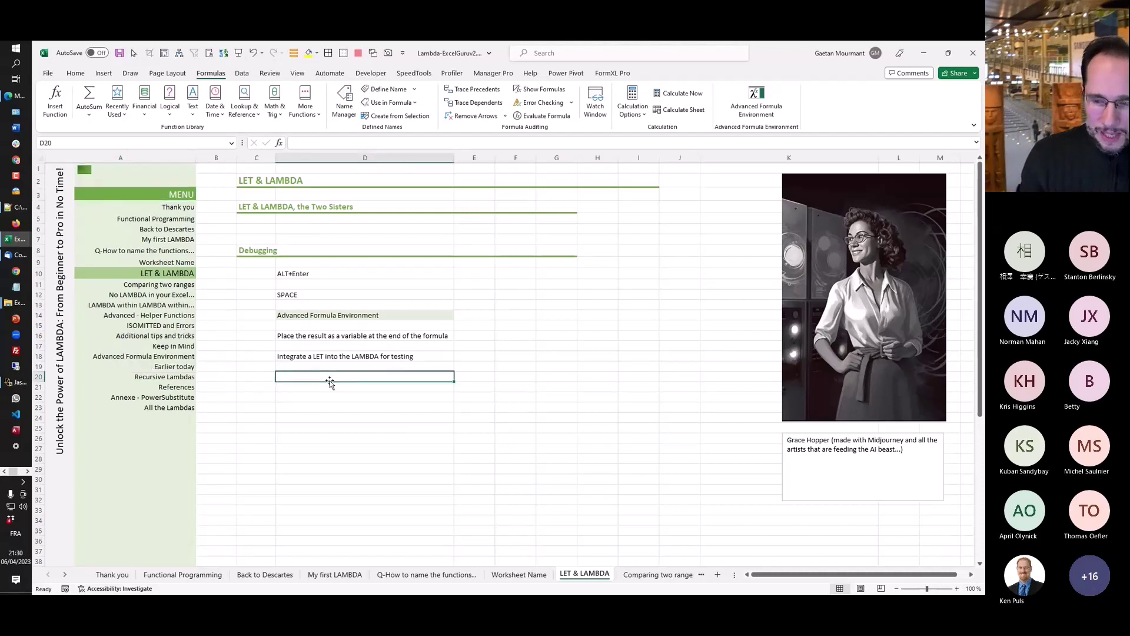
{"action": "type", "text": "=let(a"}
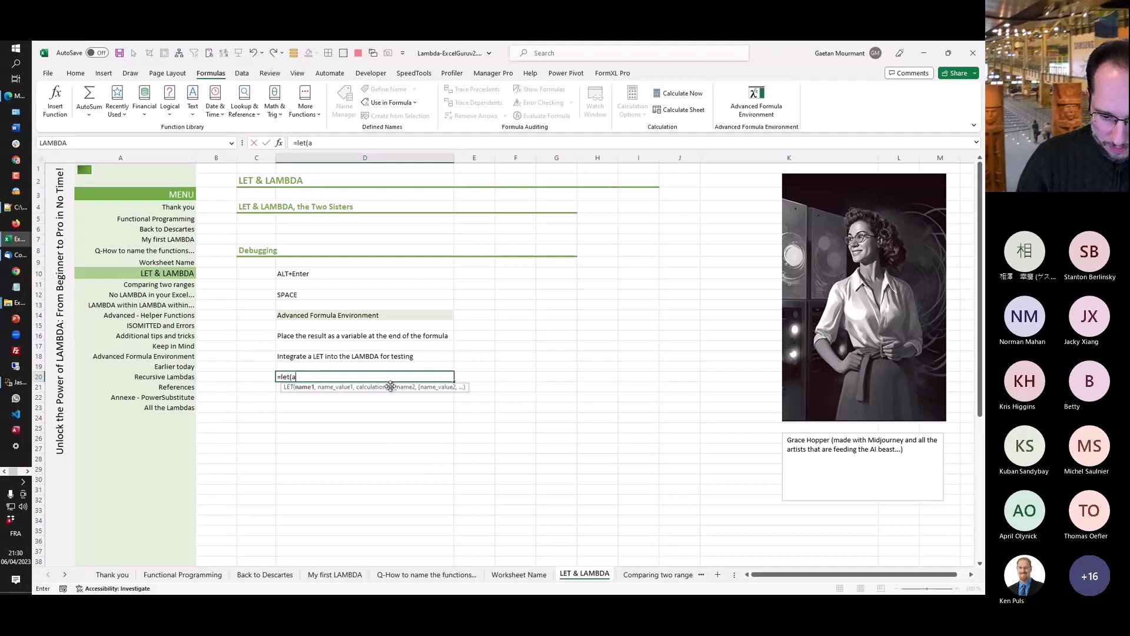
{"action": "key", "text": "BackSpace"}
{"action": "type", "text": "_"}
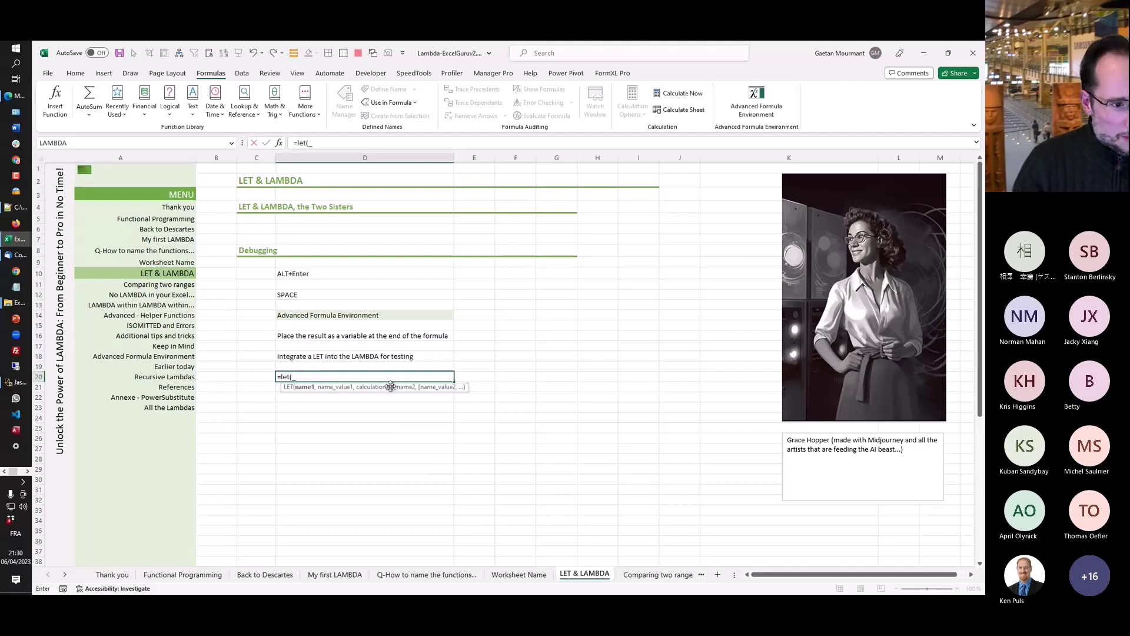
{"action": "type", "text": "a,"}
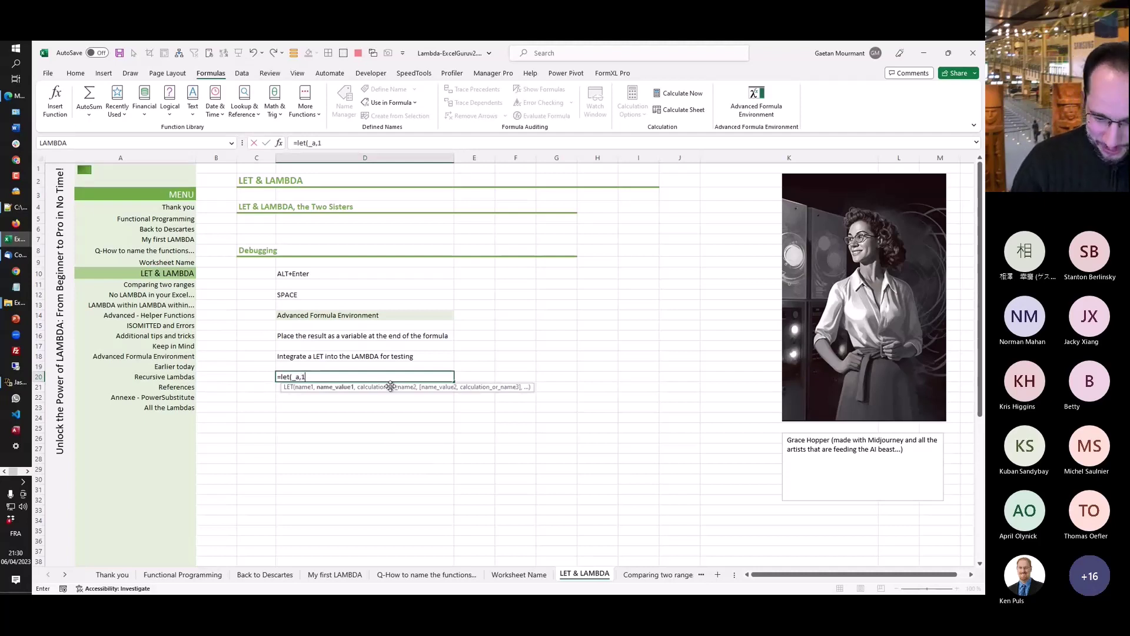
{"action": "type", "text": "1"}
{"action": "key", "text": "alt+Return"}
{"action": "type", "text": "_"}
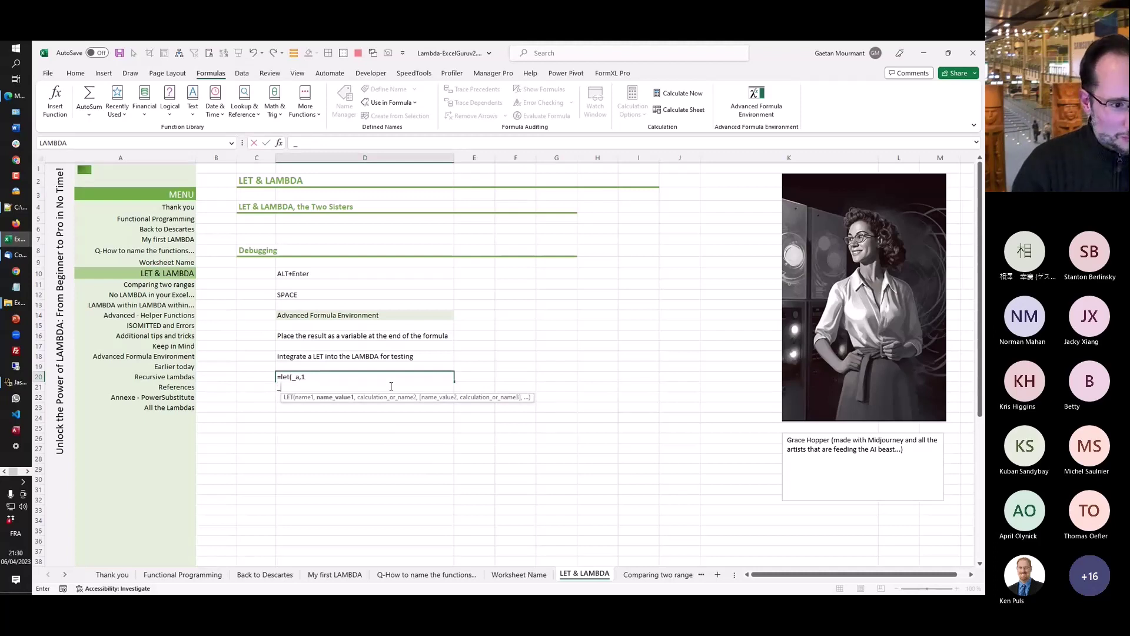
{"action": "type", "text": "b,2"}
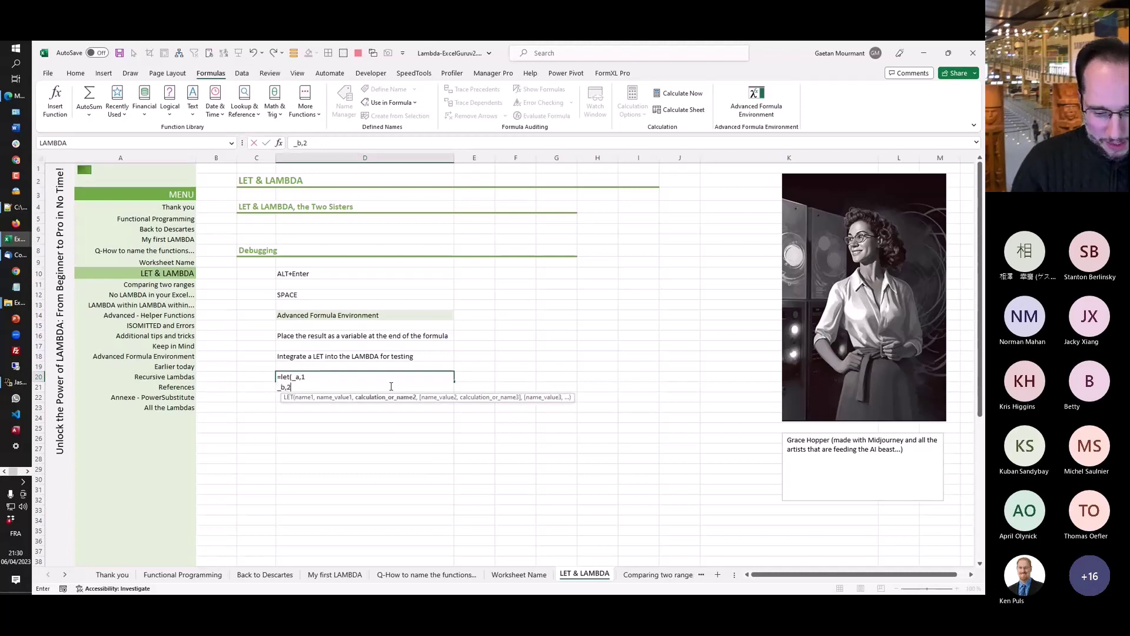
{"action": "type", "text": ","}
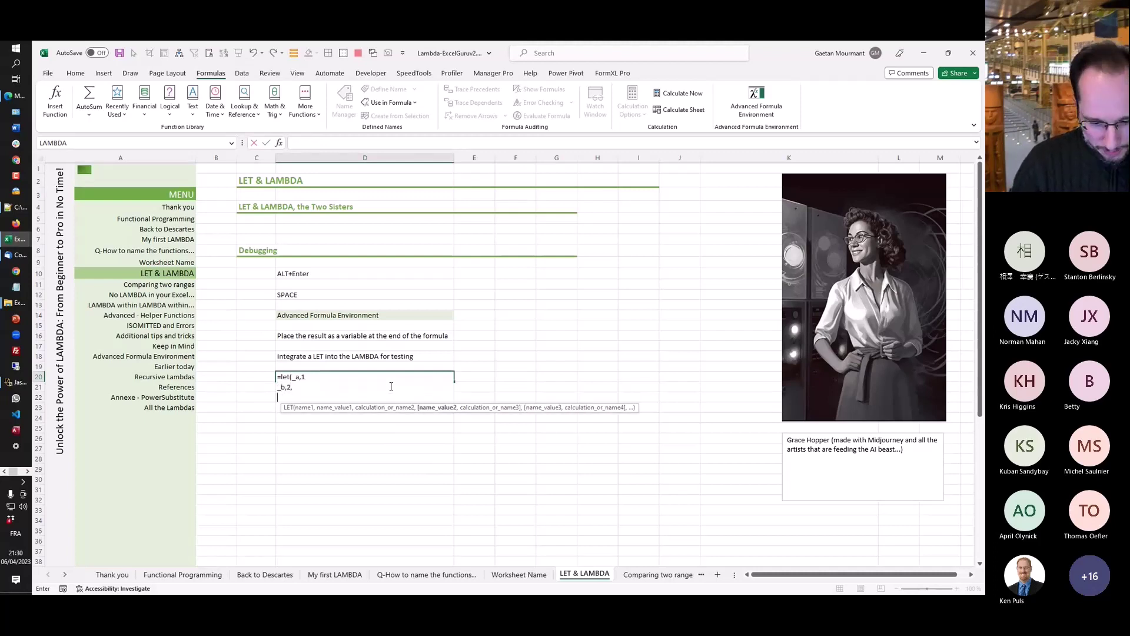
{"action": "key", "text": "alt+Return"}
{"action": "type", "text": "_a+"}
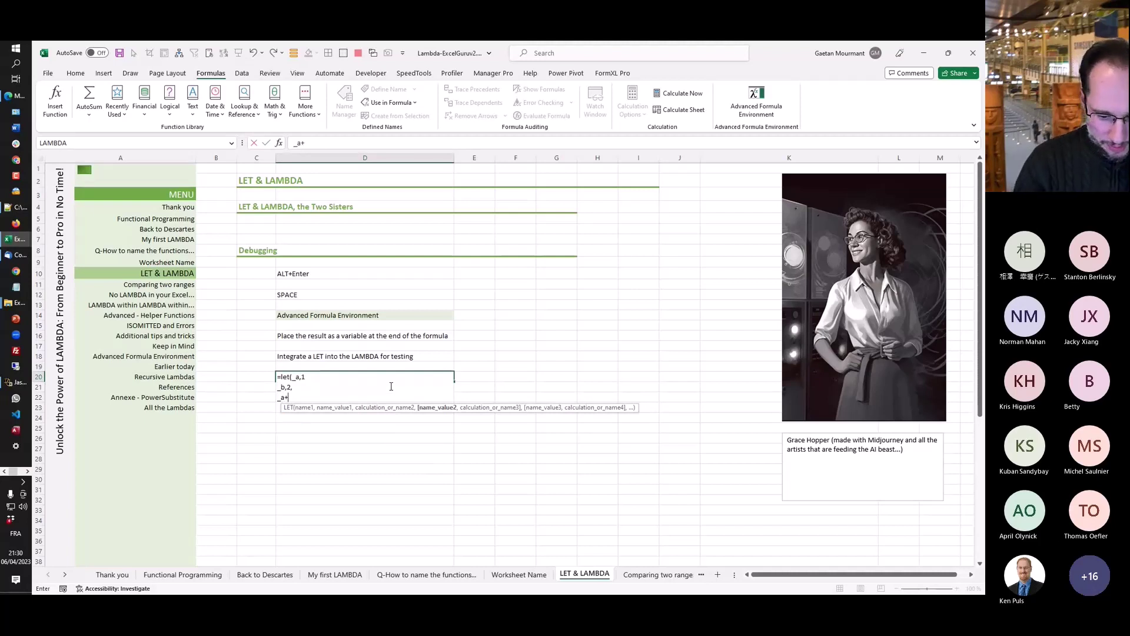
{"action": "type", "text": "_b)"}
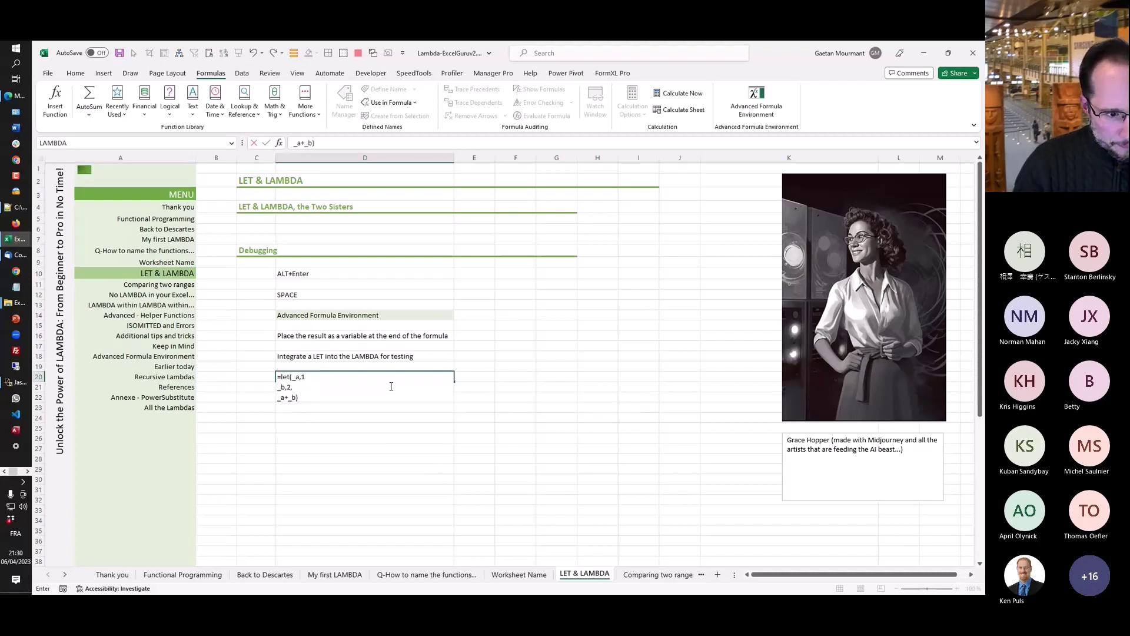
{"action": "key", "text": "Return"}
{"action": "key", "text": "Return"}
{"action": "key", "text": "Up"}
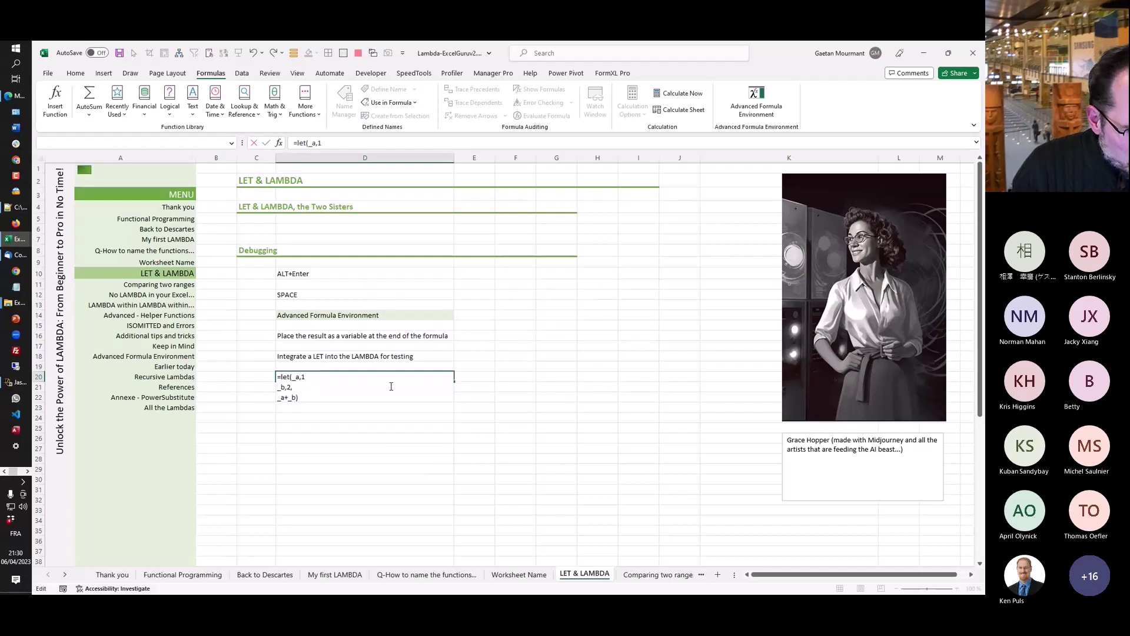
{"action": "type", "text": ","}
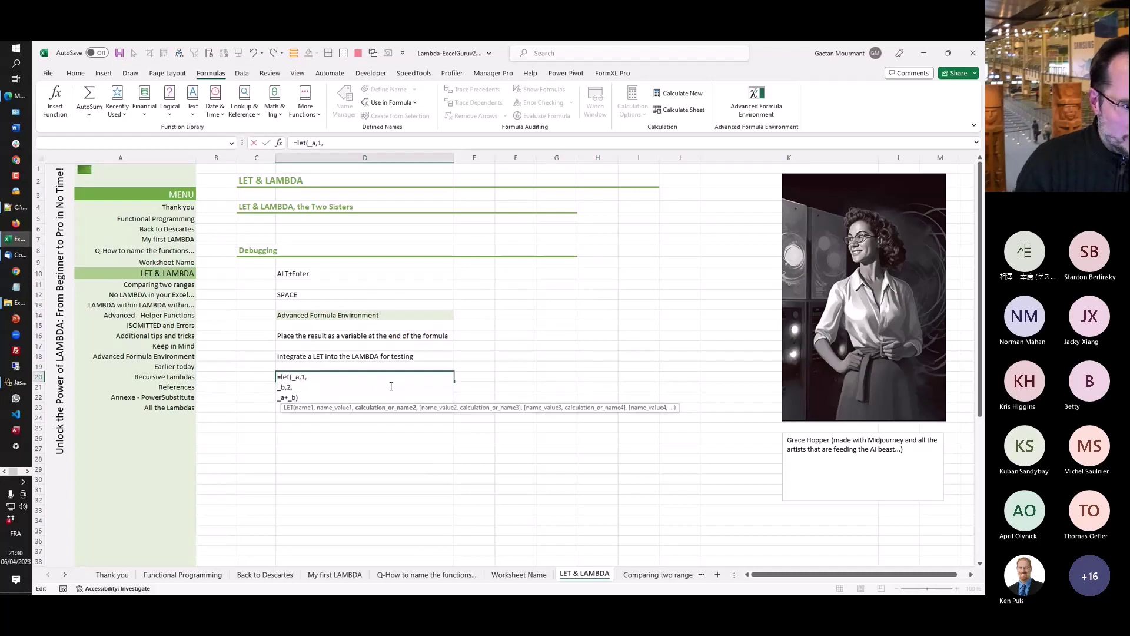
{"action": "key", "text": "Return"}
- Indent the _b,2, line of D20's LET formula and recommit it
{"action": "key", "text": "F2"}
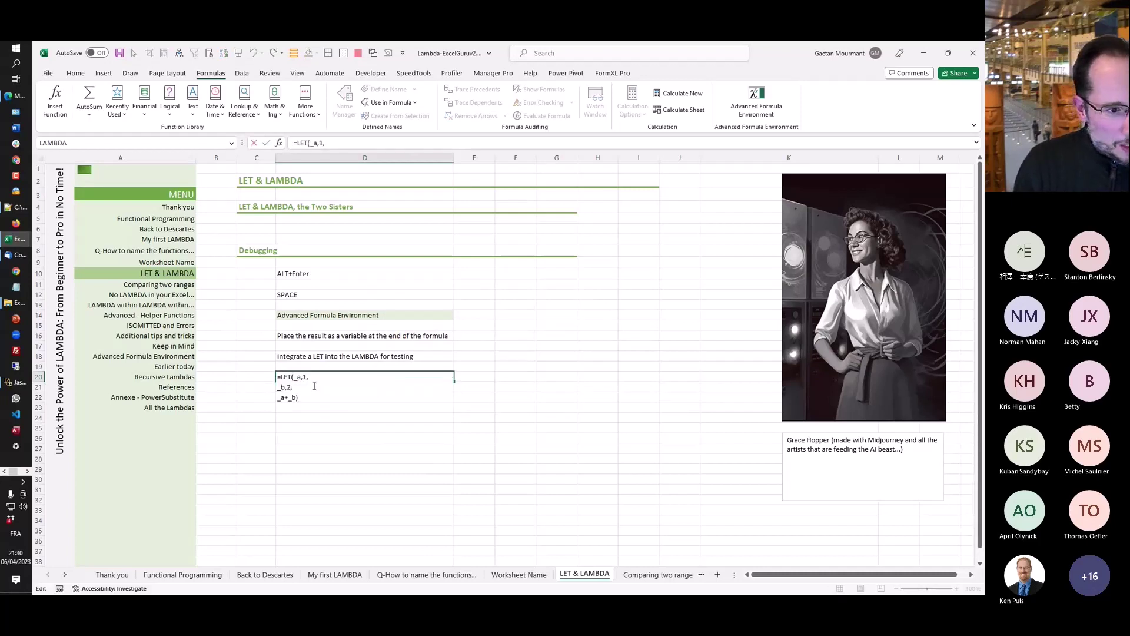
{"action": "key", "text": "Down"}
{"action": "key", "text": "Home"}
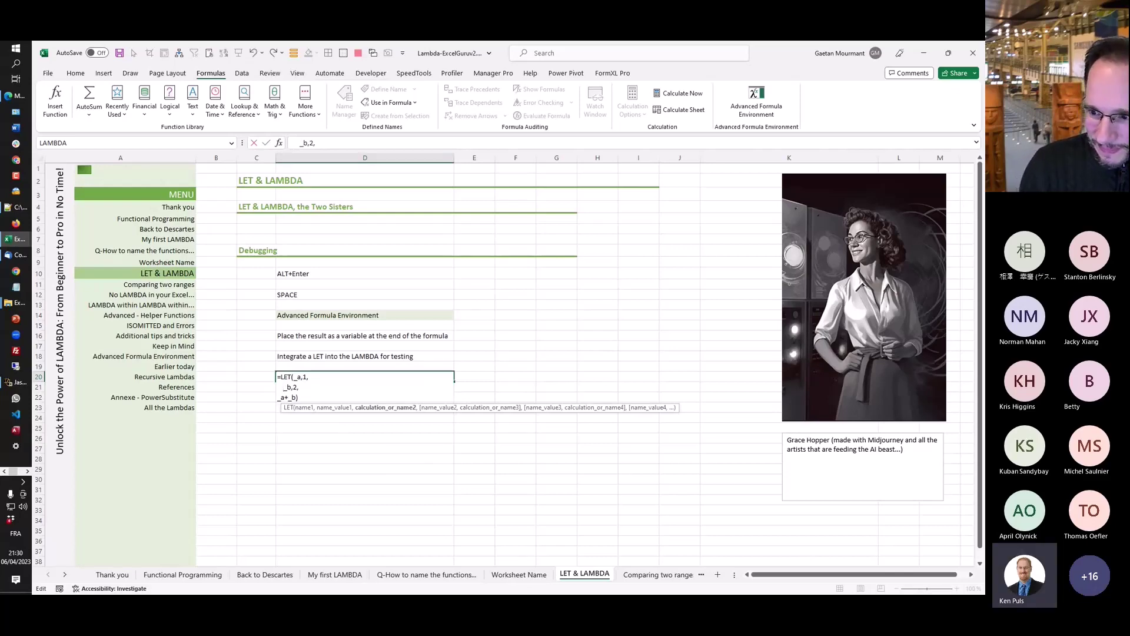
{"action": "key", "text": "ctrl+Return"}
- Reopen D20's multi-line LET formula and indent its _b,2, line
{"action": "scroll", "coordinate": [501, 437], "scroll_direction": "up", "scroll_amount": 2, "text": "ctrl"}
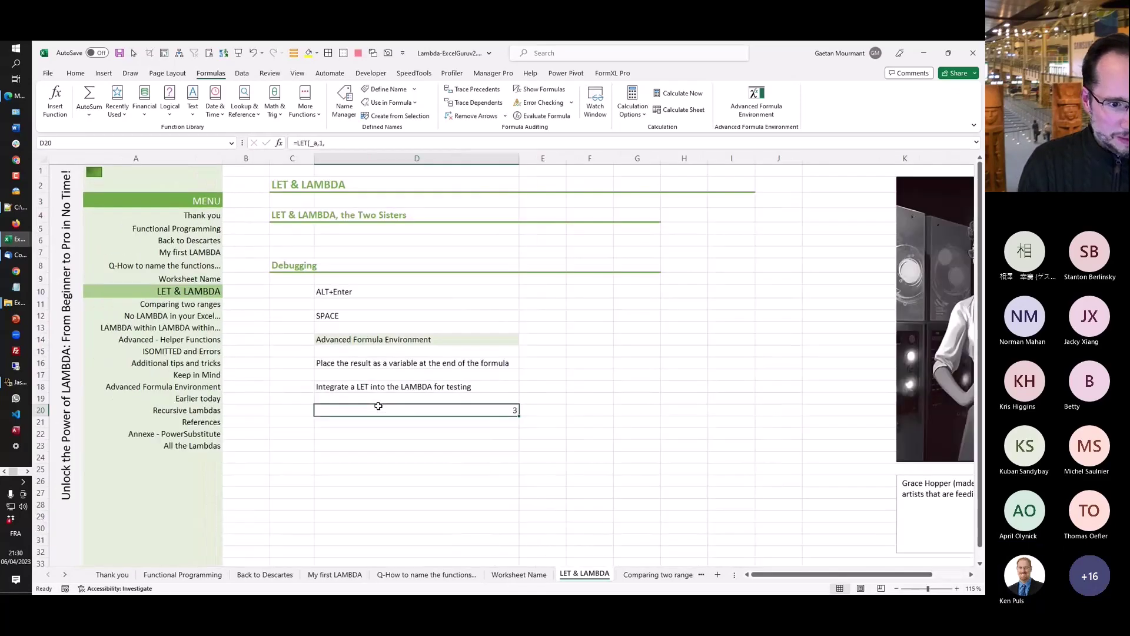
{"action": "double_click", "coordinate": [501, 438]}
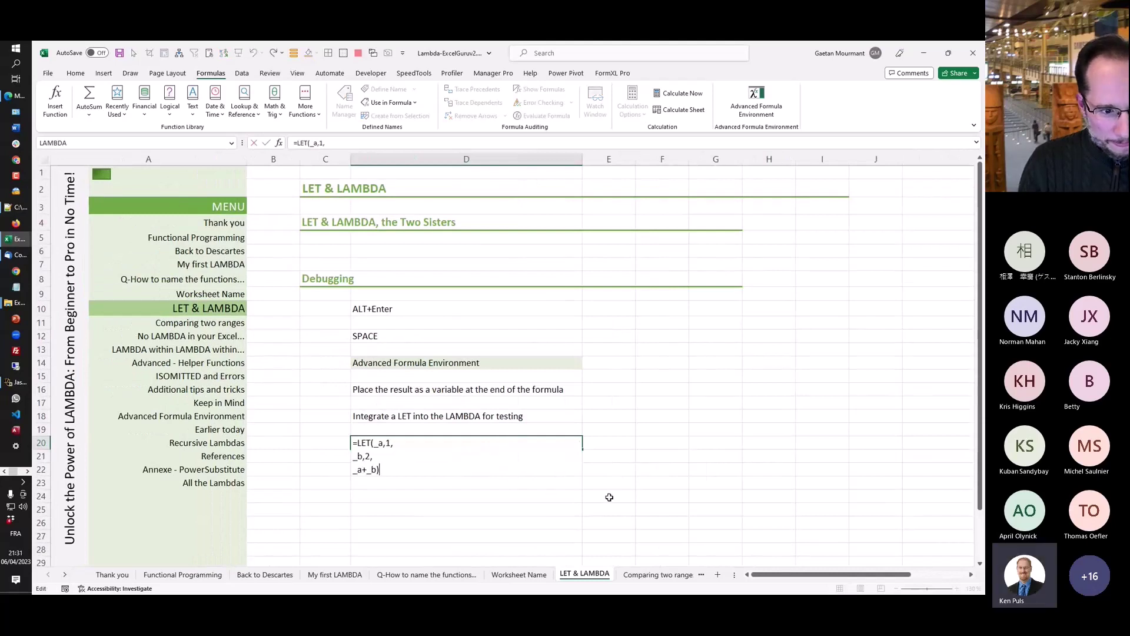
{"action": "key", "text": "Escape"}
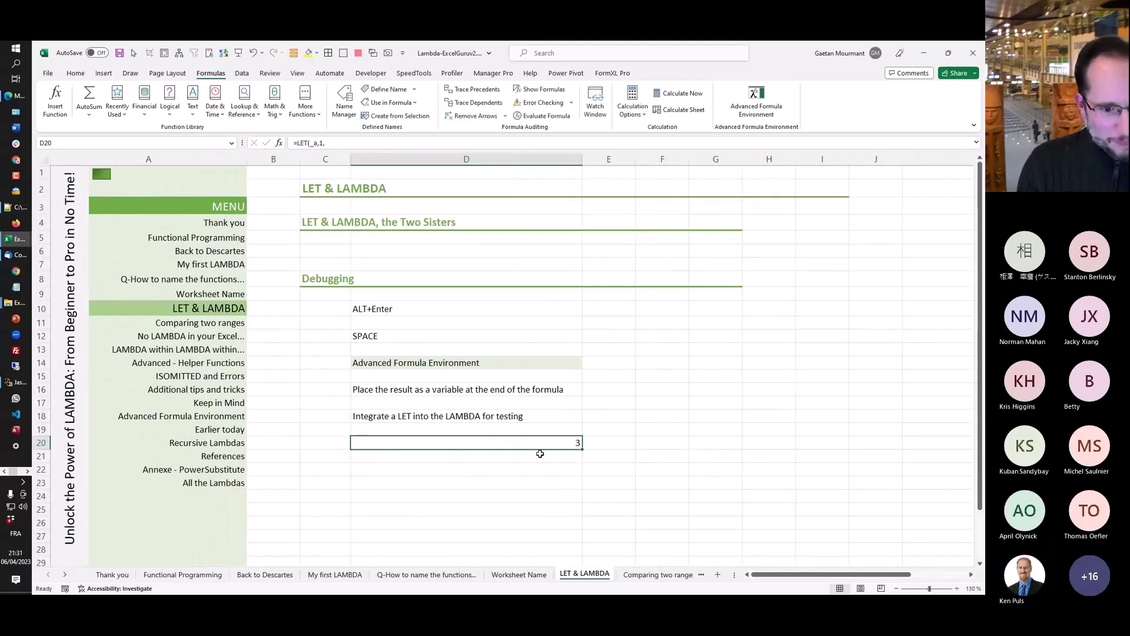
{"action": "double_click", "coordinate": [493, 445]}
{"action": "left_click", "coordinate": [381, 457]}
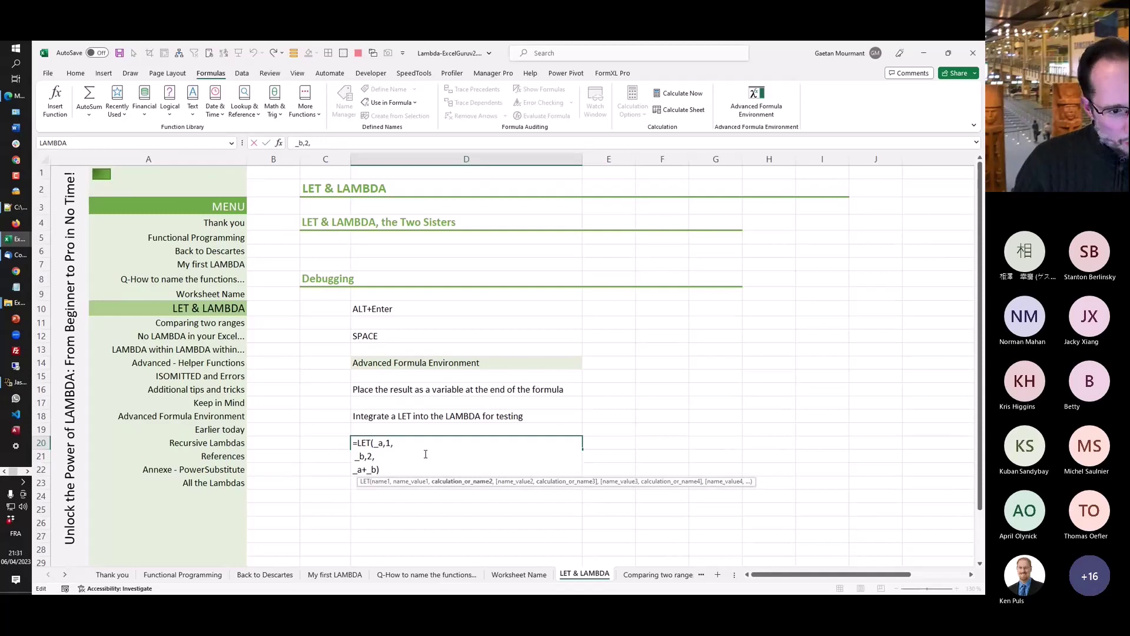
{"action": "key", "text": "Home"}
{"action": "key", "text": "Down"}
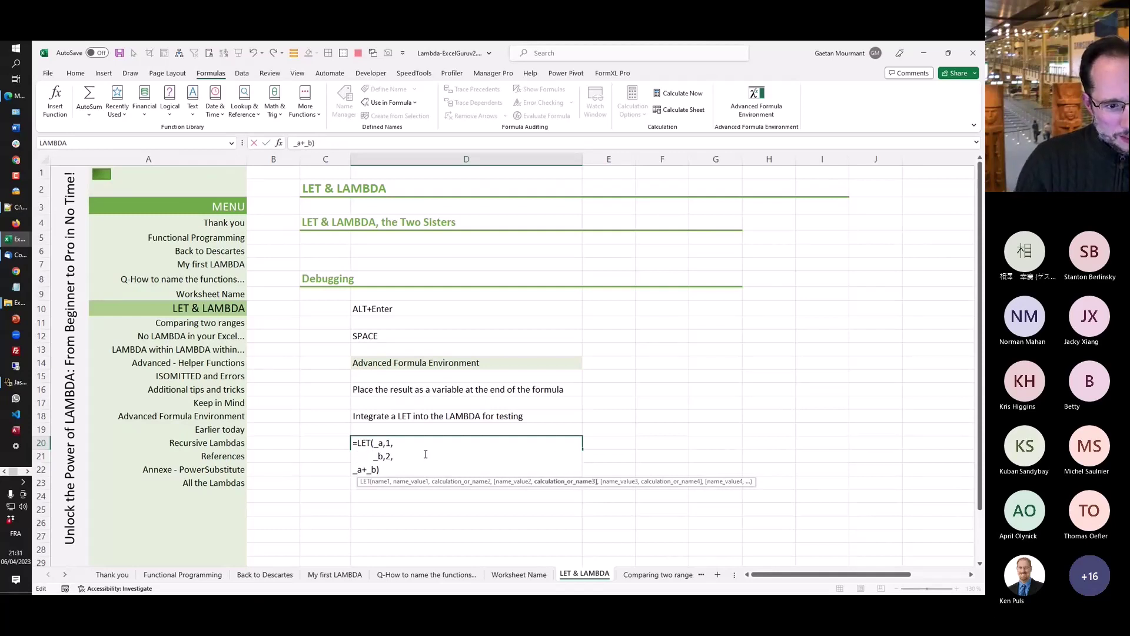
{"action": "key", "text": "Home"}
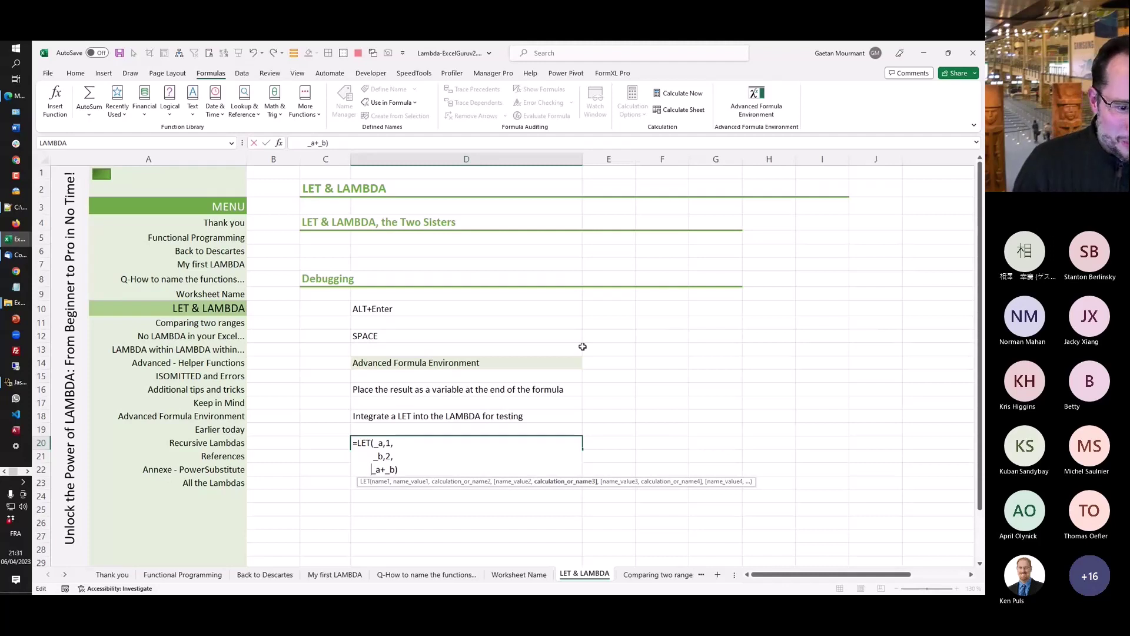
{"action": "key", "text": "ctrl+Home"}
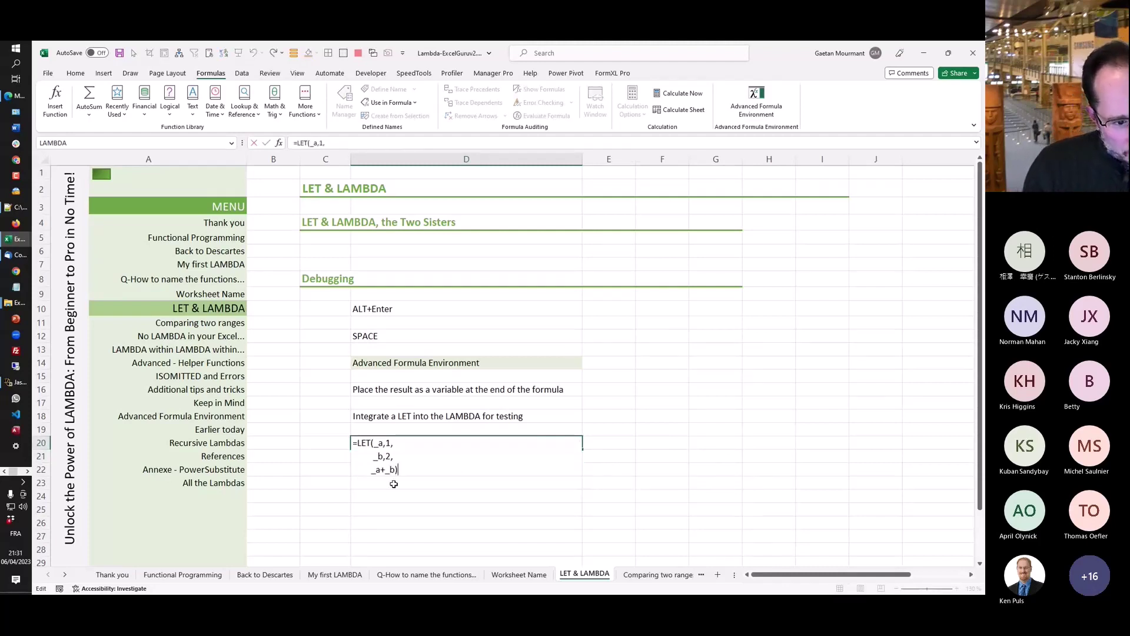
- Store _a+_b as a new variable _c and return _c from D20's LET
{"action": "left_click", "coordinate": [377, 469]}
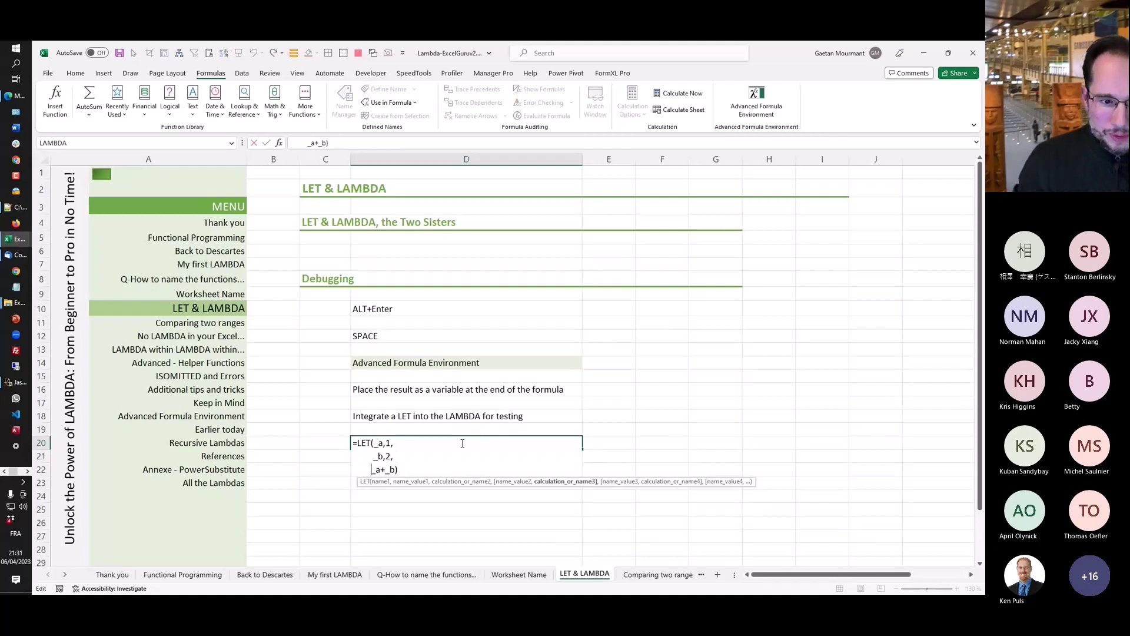
{"action": "type", "text": "_b"}
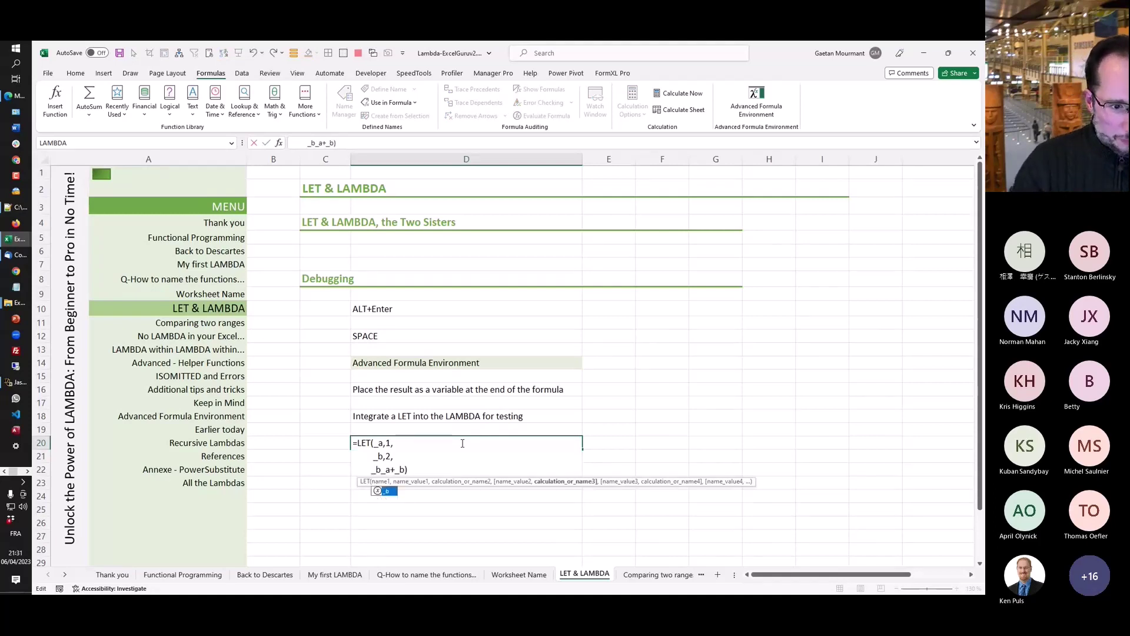
{"action": "type", "text": "3,"}
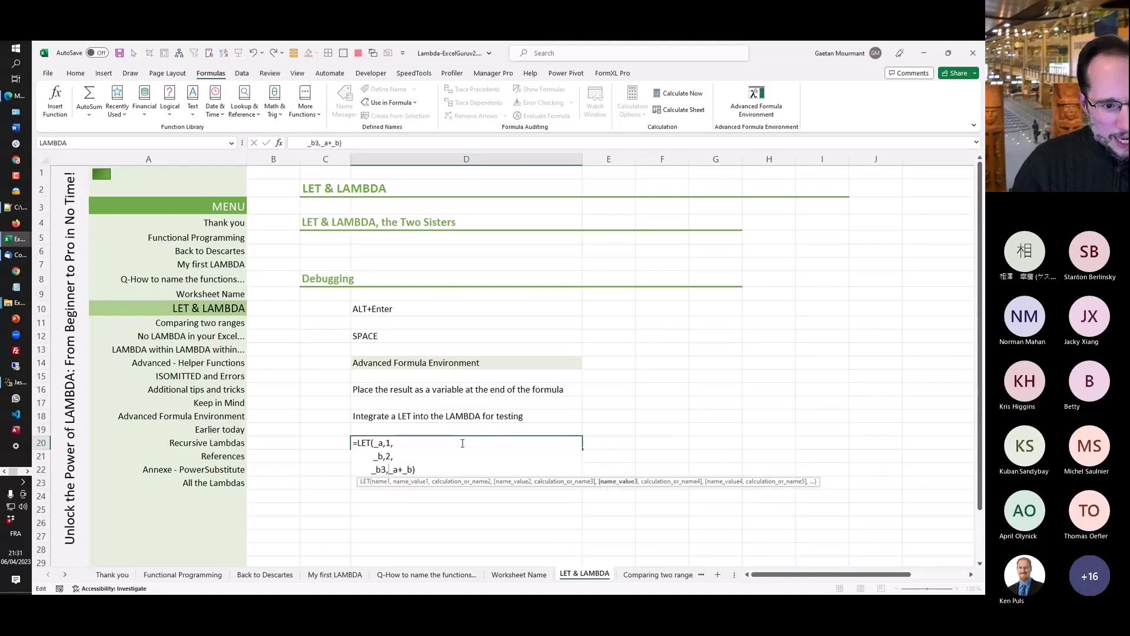
{"action": "key", "text": "Right"}
{"action": "key", "text": "Right"}
{"action": "key", "text": "Right"}
{"action": "key", "text": "Right"}
{"action": "key", "text": "Right"}
{"action": "type", "text": ","}
{"action": "key", "text": "alt+Return"}
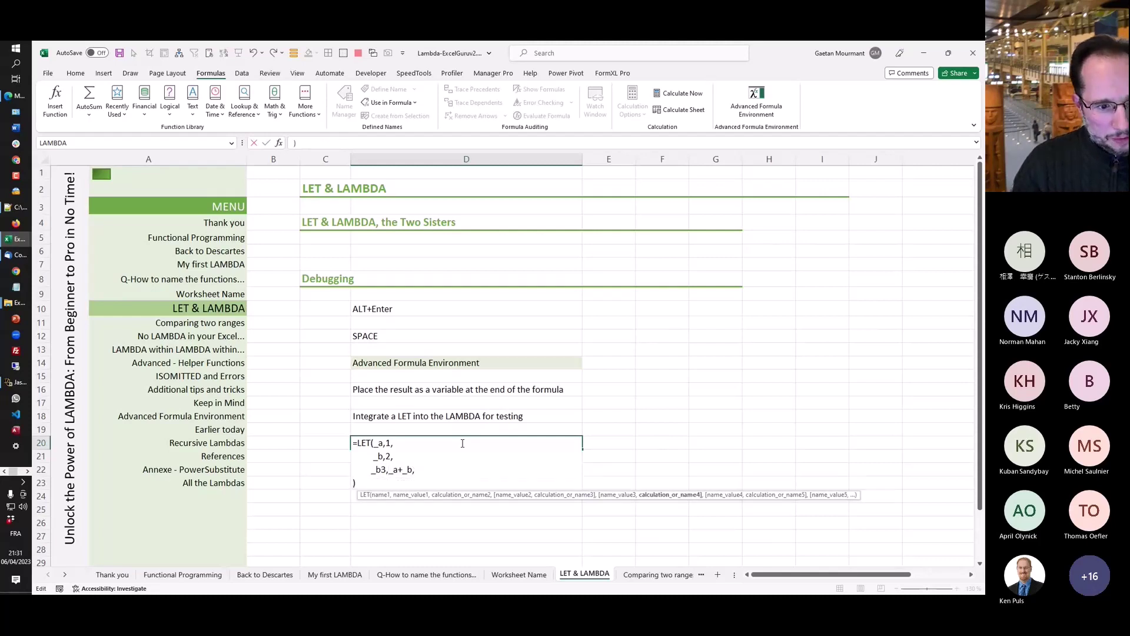
{"action": "type", "text": "_b"}
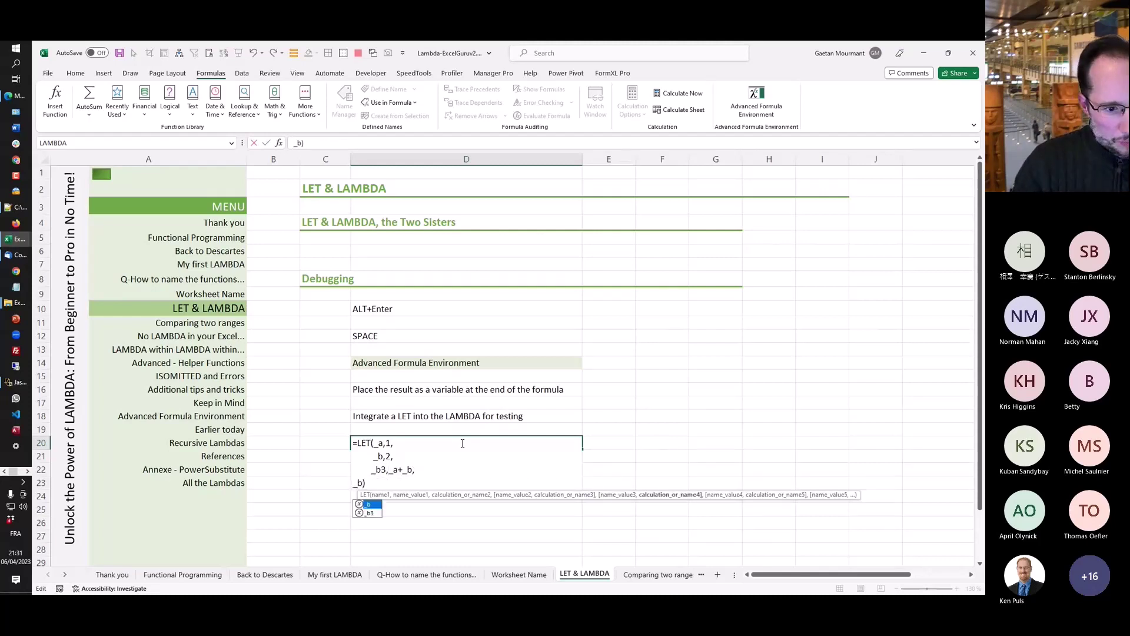
{"action": "key", "text": "Escape"}
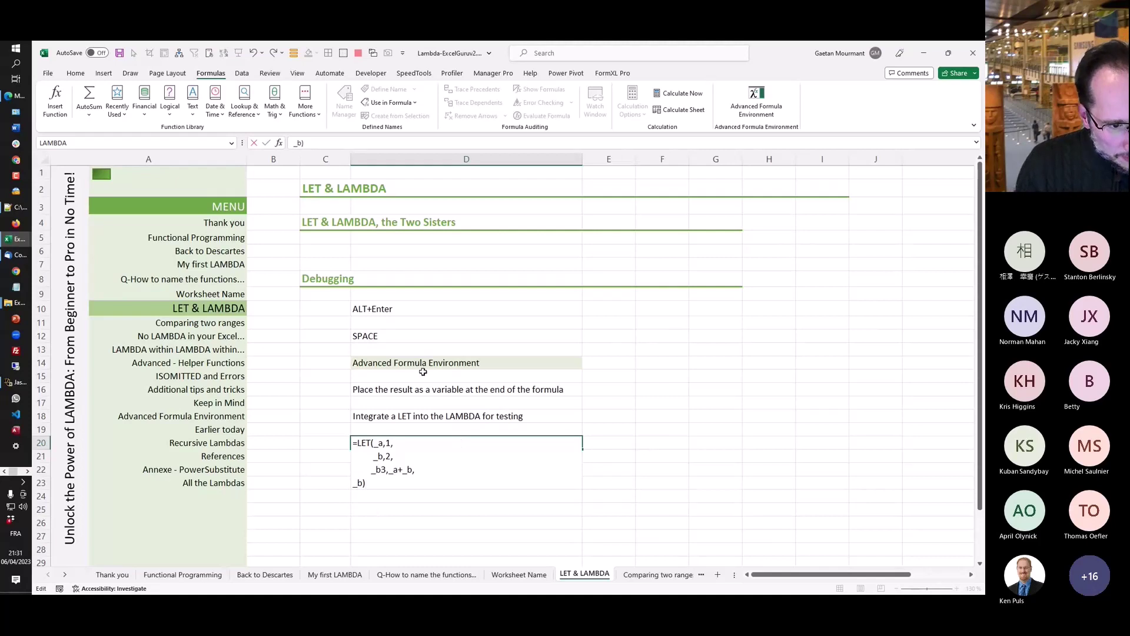
{"action": "key", "text": "Up"}
{"action": "key", "text": "BackSpace"}
{"action": "key", "text": "BackSpace"}
{"action": "type", "text": "c"}
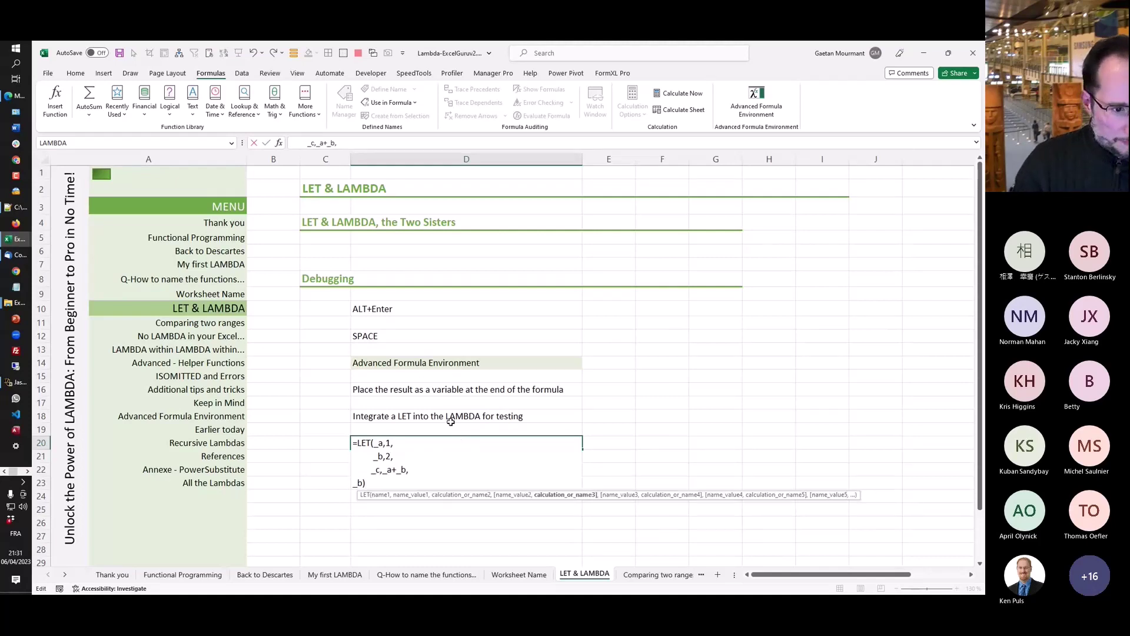
{"action": "key", "text": "Down"}
{"action": "key", "text": "BackSpace"}
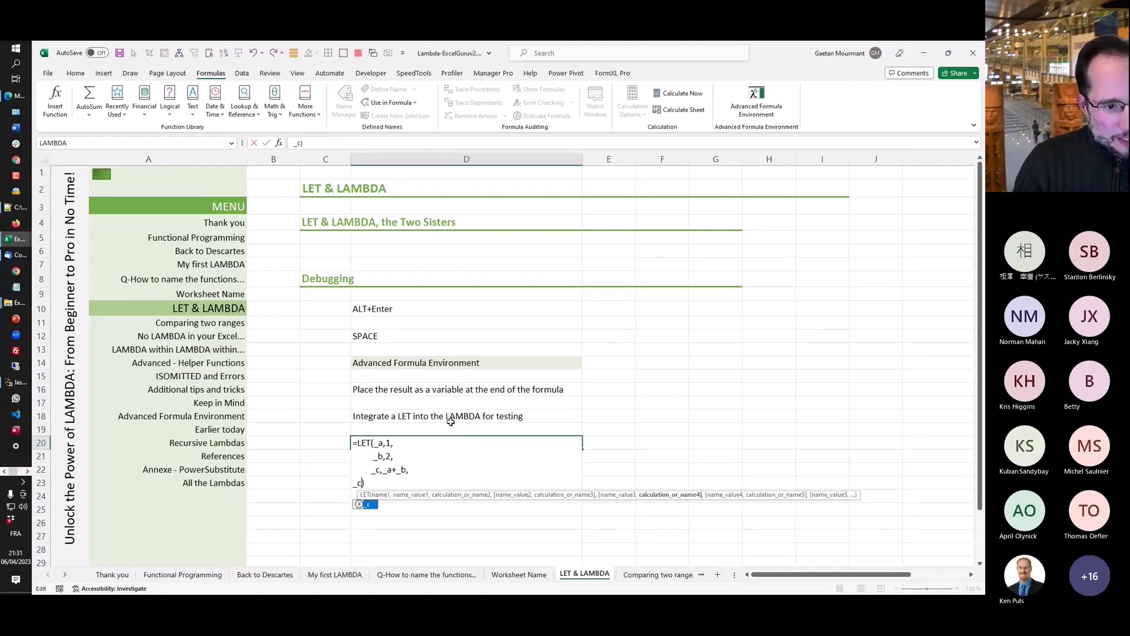
{"action": "type", "text": "c"}
{"action": "key", "text": "Home"}
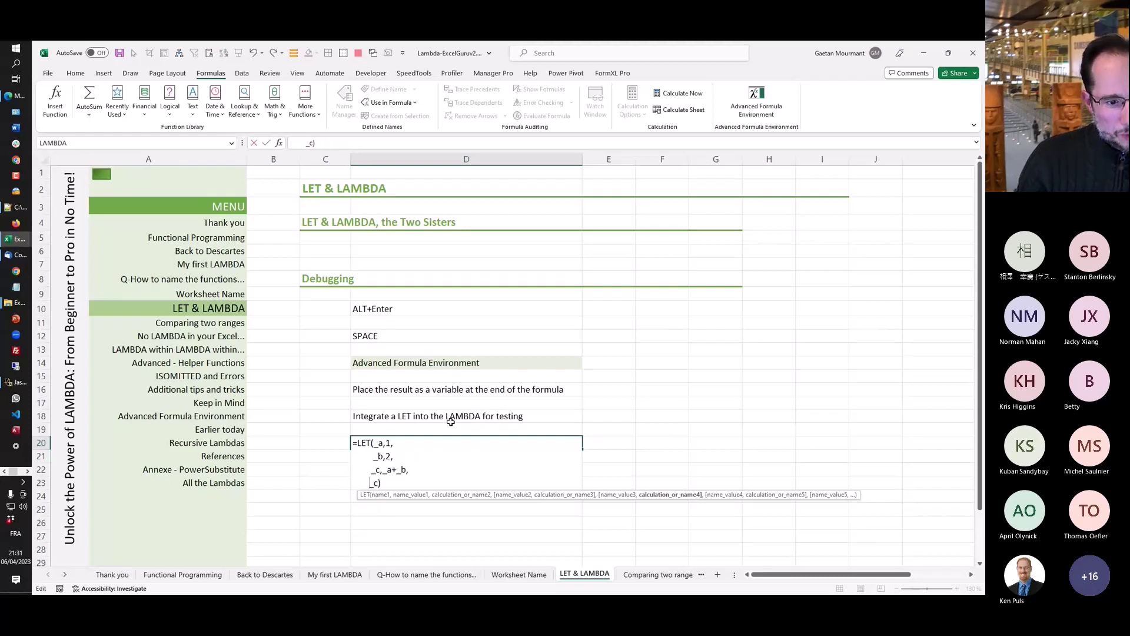
{"action": "key", "text": "ctrl+Return"}
- Change D20's LET to return _a instead of _c, showing 1
{"action": "key", "text": "F2"}
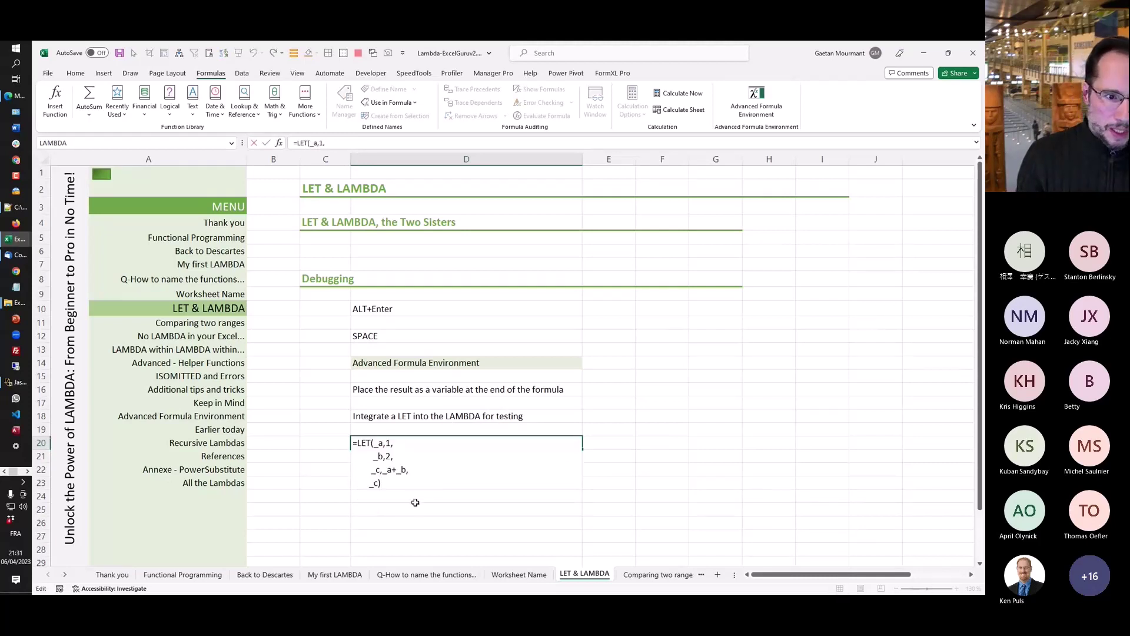
{"action": "left_click", "coordinate": [375, 483]}
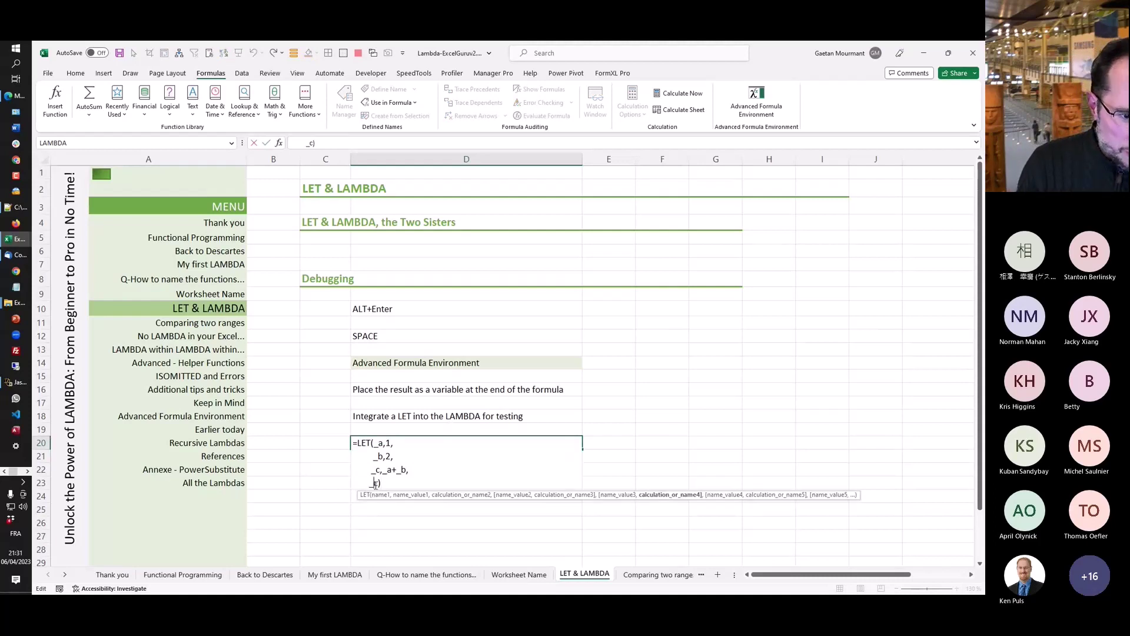
{"action": "key", "text": "BackSpace"}
{"action": "type", "text": "a"}
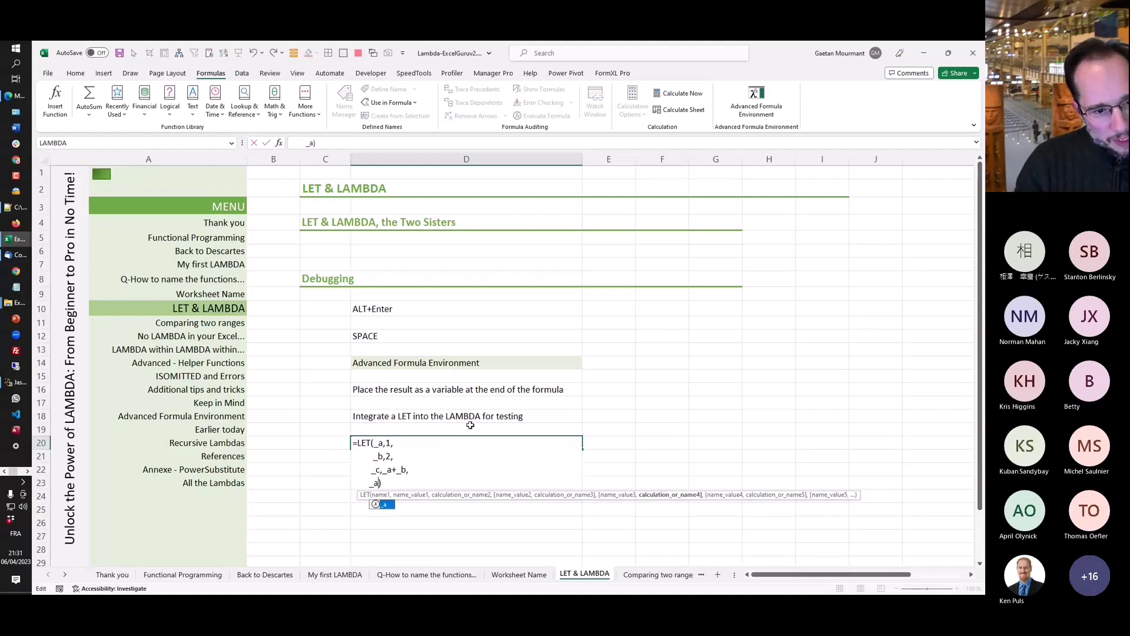
{"action": "key", "text": "ctrl+Return"}
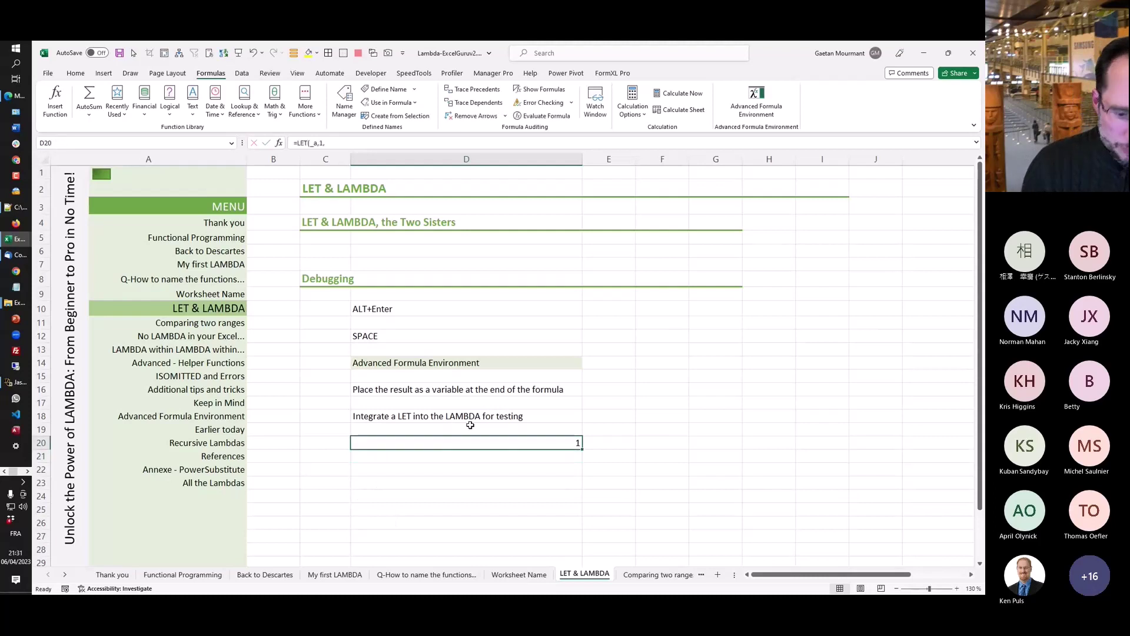
- Preview the values of 1, _a and _a+_b in D20's LET, then discard the evaluation
{"action": "key", "text": "F2"}
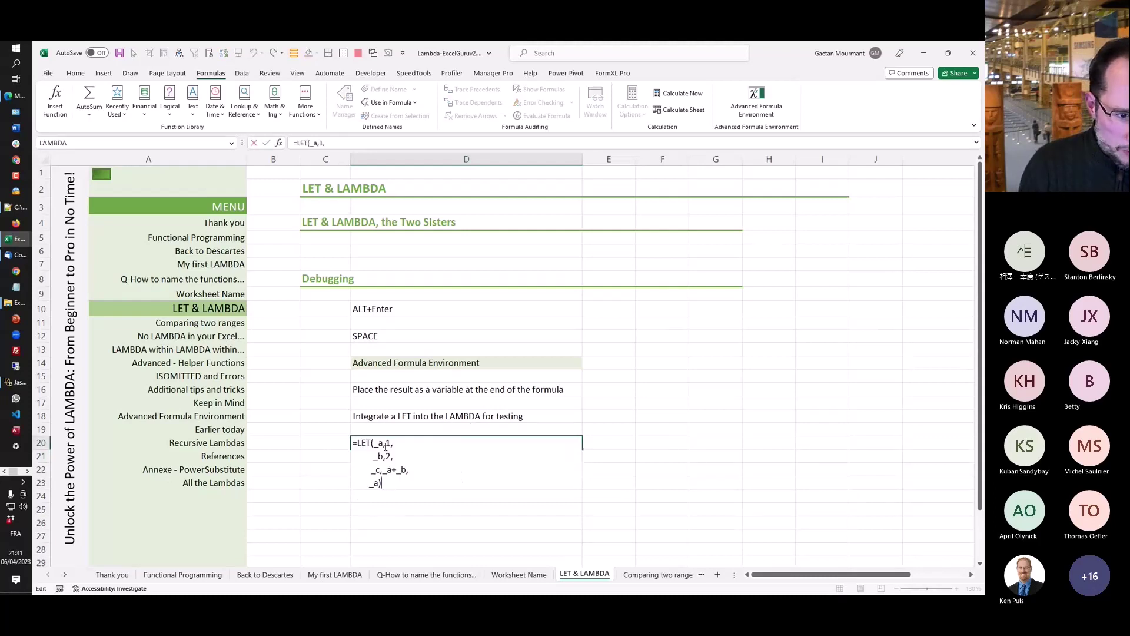
{"action": "left_click", "coordinate": [386, 442]}
{"action": "key", "text": "shift+Right"}
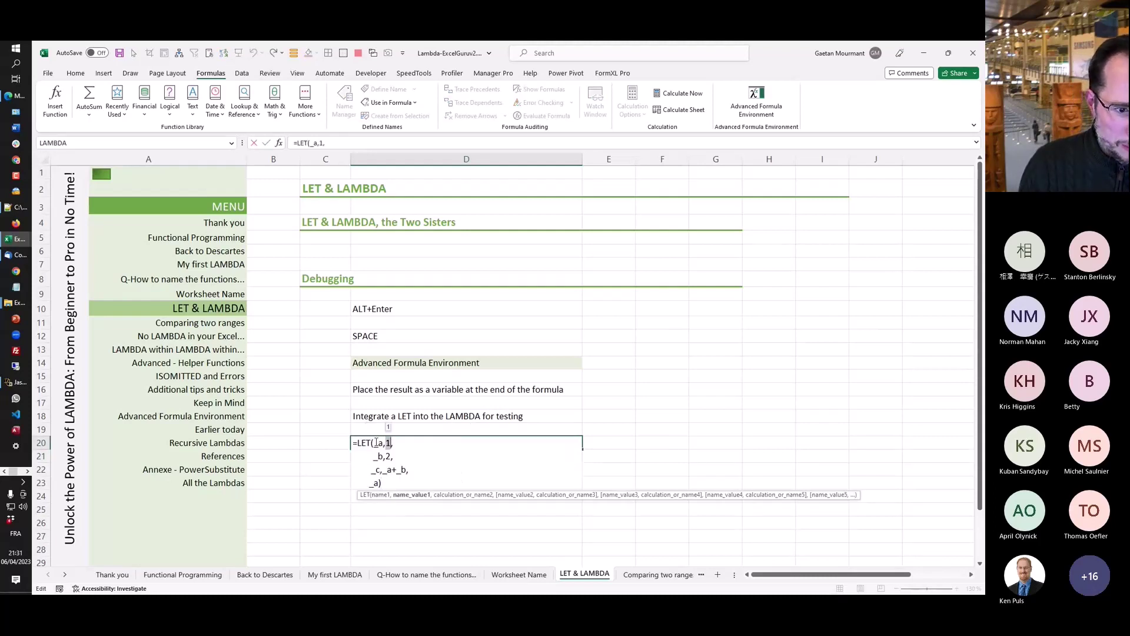
{"action": "left_click", "coordinate": [376, 484]}
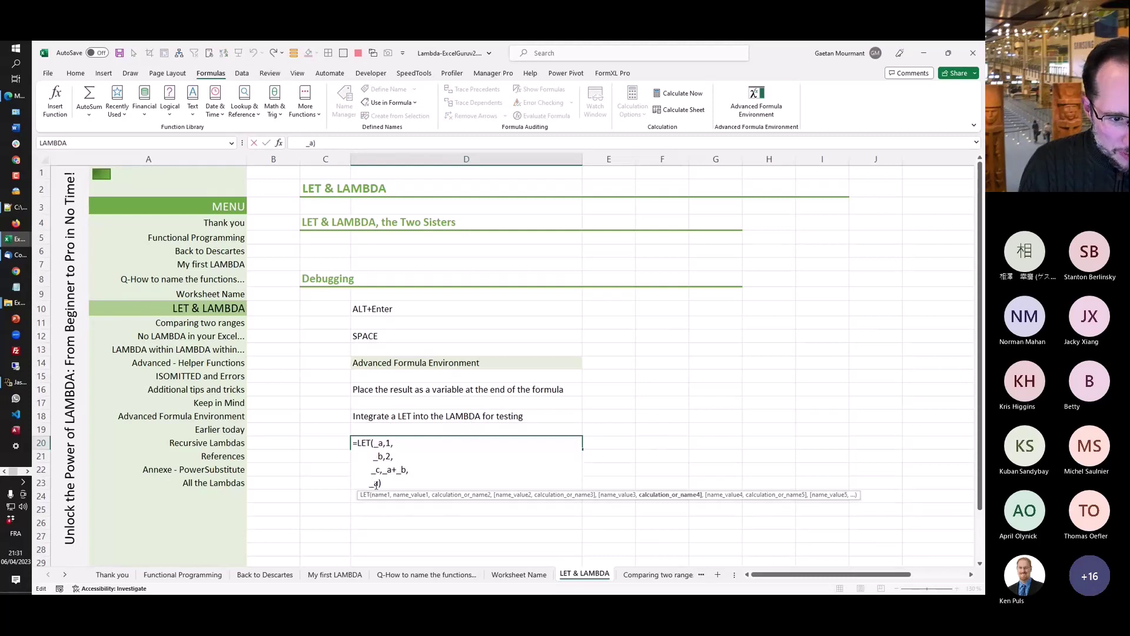
{"action": "double_click", "coordinate": [375, 484]}
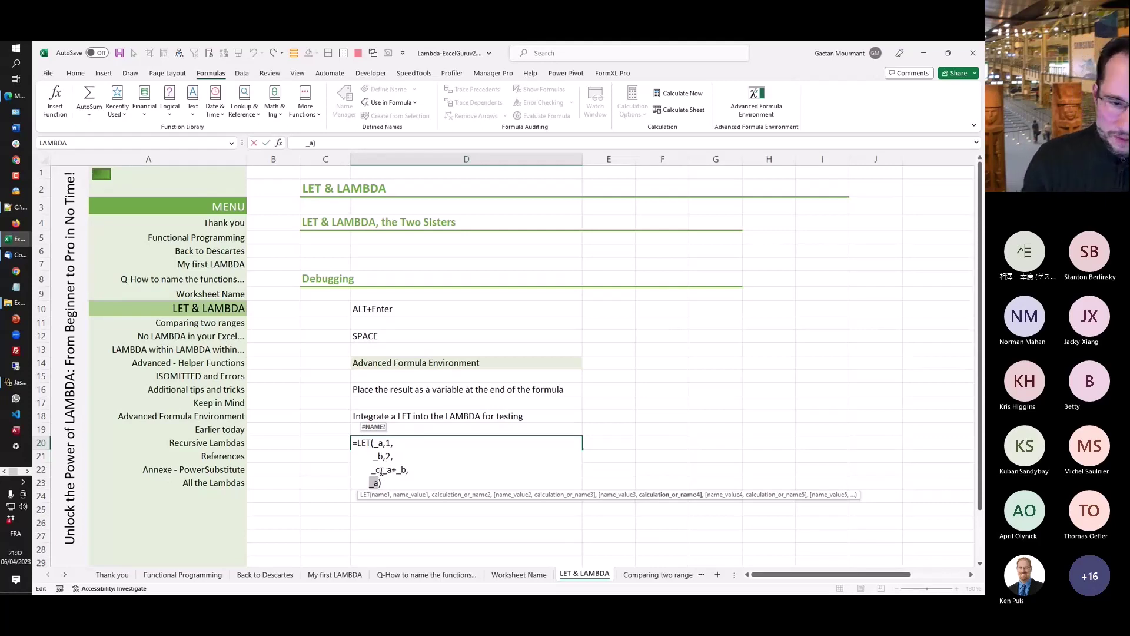
{"action": "left_click_drag", "start_coordinate": [383, 469], "coordinate": [406, 469]}
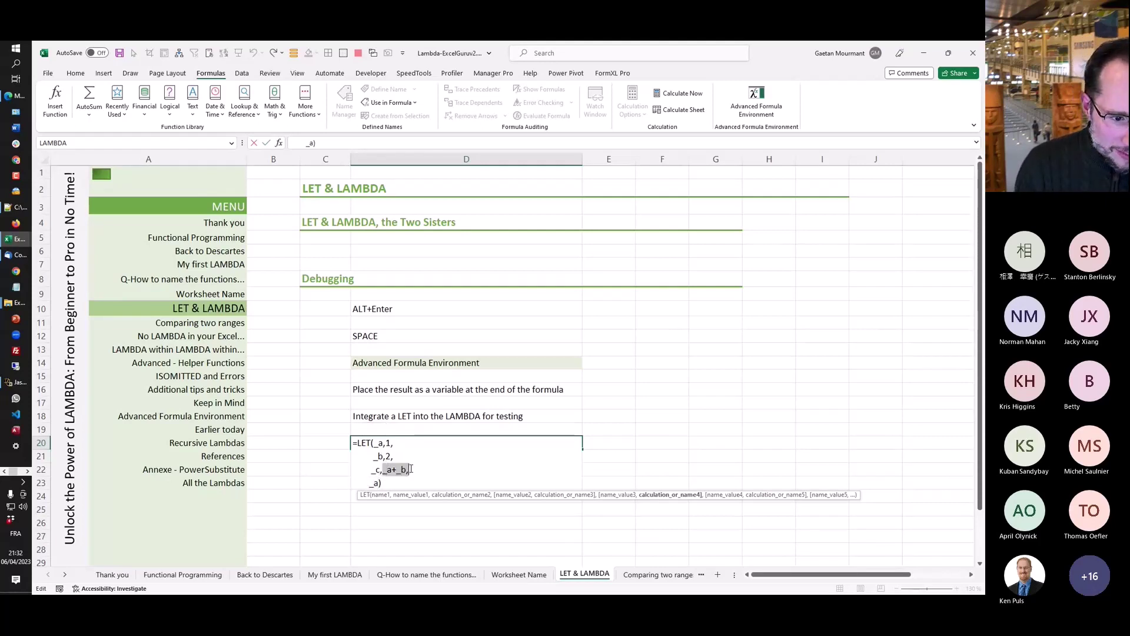
{"action": "key", "text": "F9"}
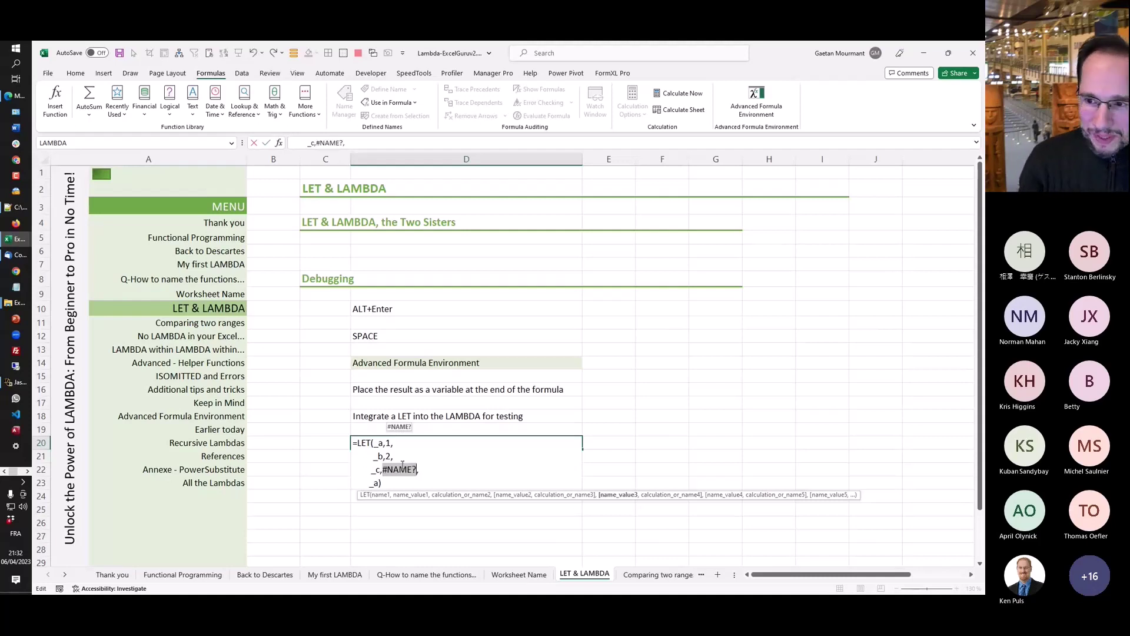
{"action": "left_click", "coordinate": [379, 457]}
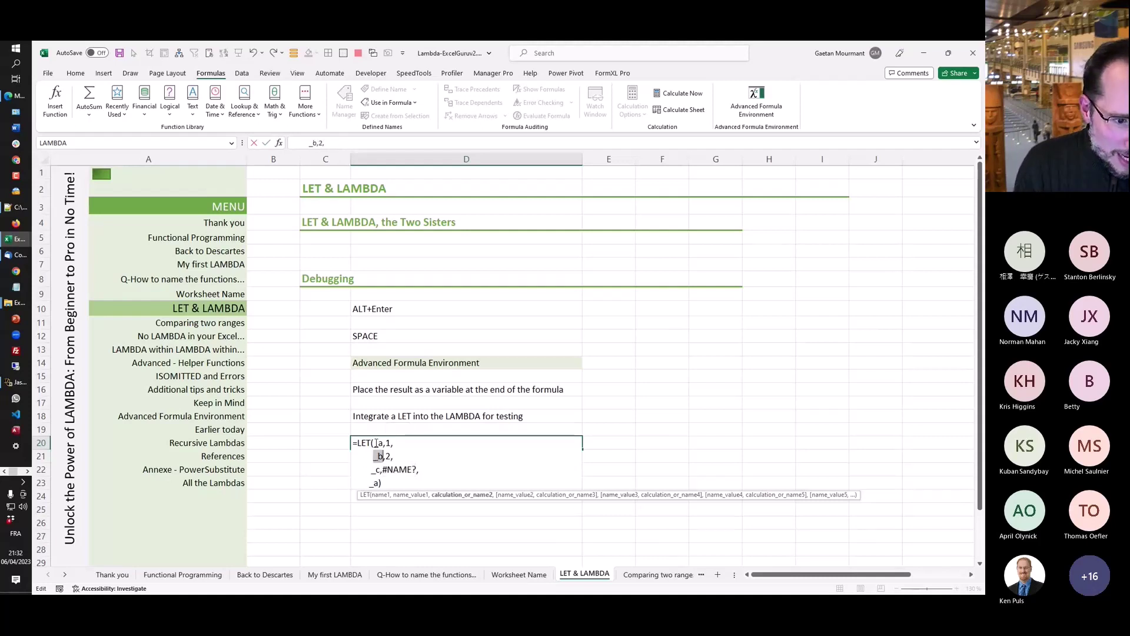
{"action": "left_click_drag", "start_coordinate": [373, 443], "coordinate": [384, 443]}
{"action": "double_click", "coordinate": [387, 470]}
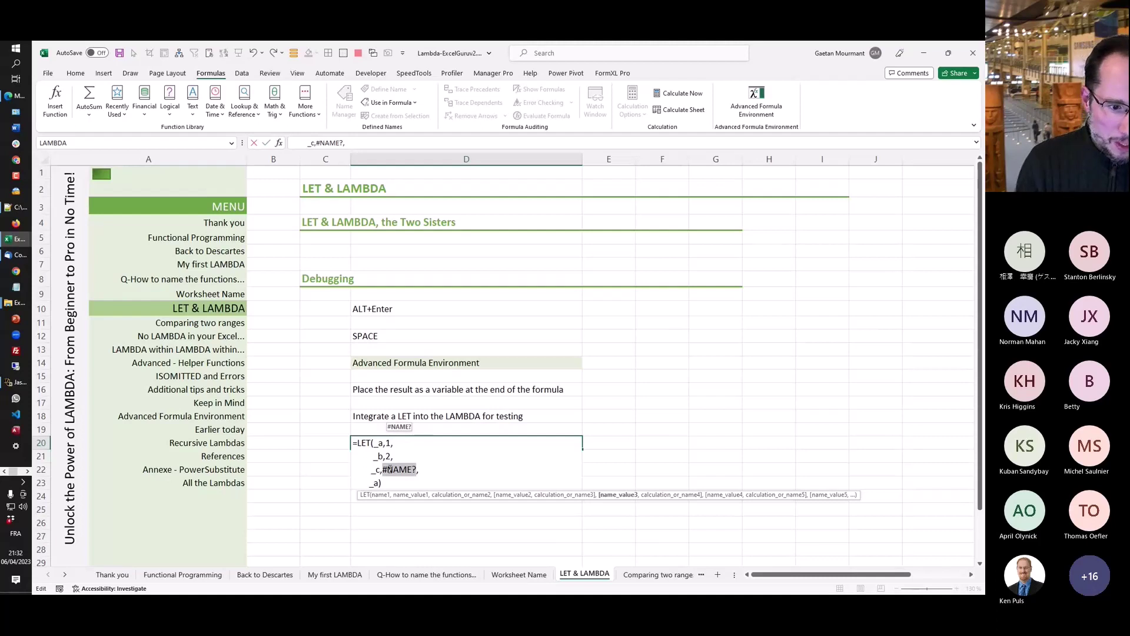
{"action": "key", "text": "Escape"}
- Make D20's LET formula return _c instead of _a
{"action": "double_click", "coordinate": [380, 446]}
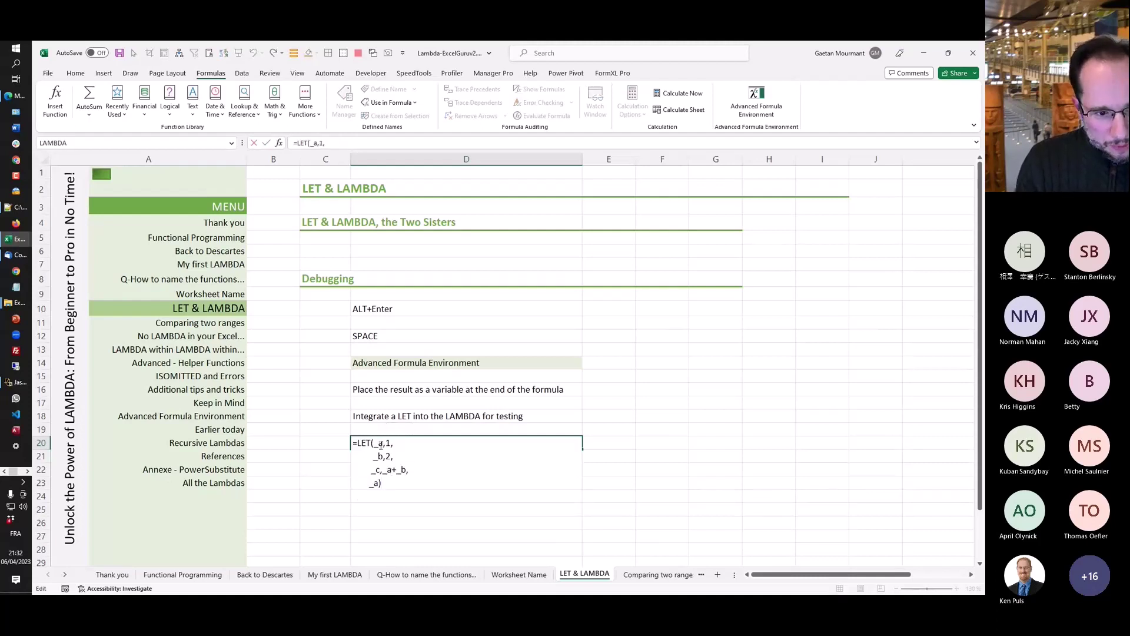
{"action": "key", "text": "Left"}
{"action": "key", "text": "BackSpace"}
{"action": "key", "text": "BackSpace"}
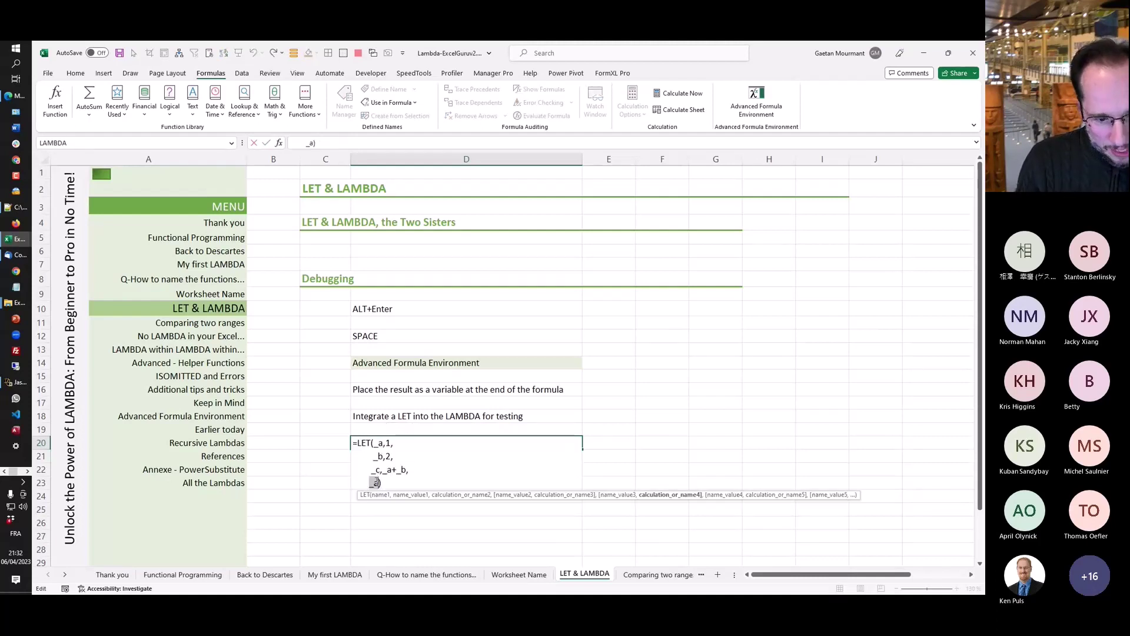
{"action": "type", "text": "c"}
{"action": "key", "text": "BackSpace"}
{"action": "type", "text": "_c"}
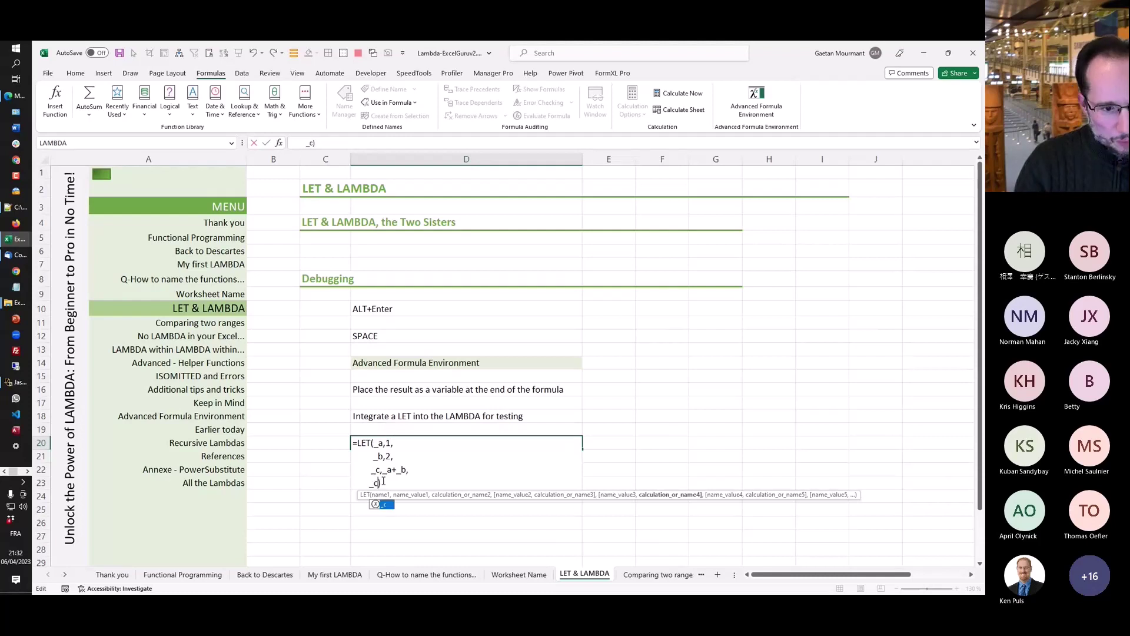
{"action": "left_click", "coordinate": [386, 480]}
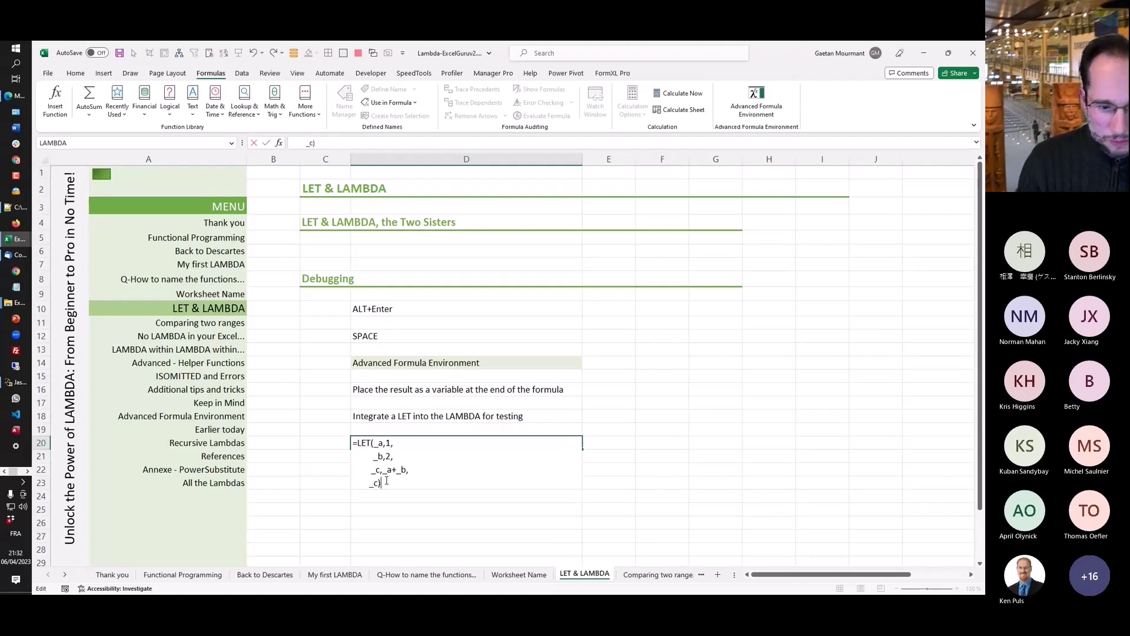
{"action": "key", "text": "ctrl+Return"}
- Switch the returned variable from _c to _b so D20 shows 2
{"action": "key", "text": "F2"}
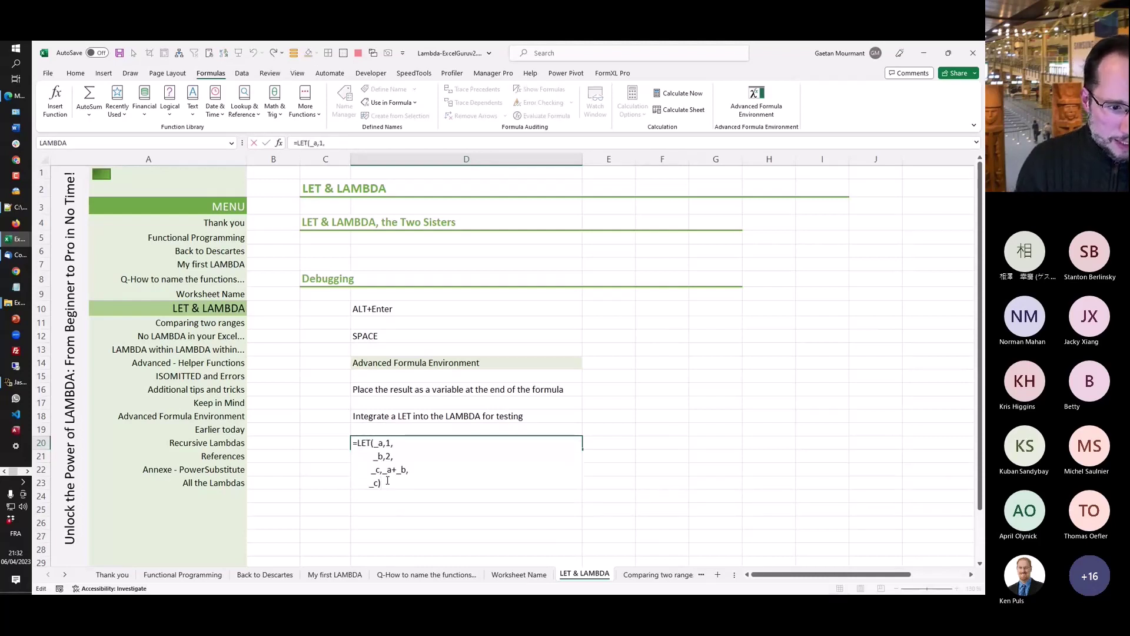
{"action": "double_click", "coordinate": [374, 483]}
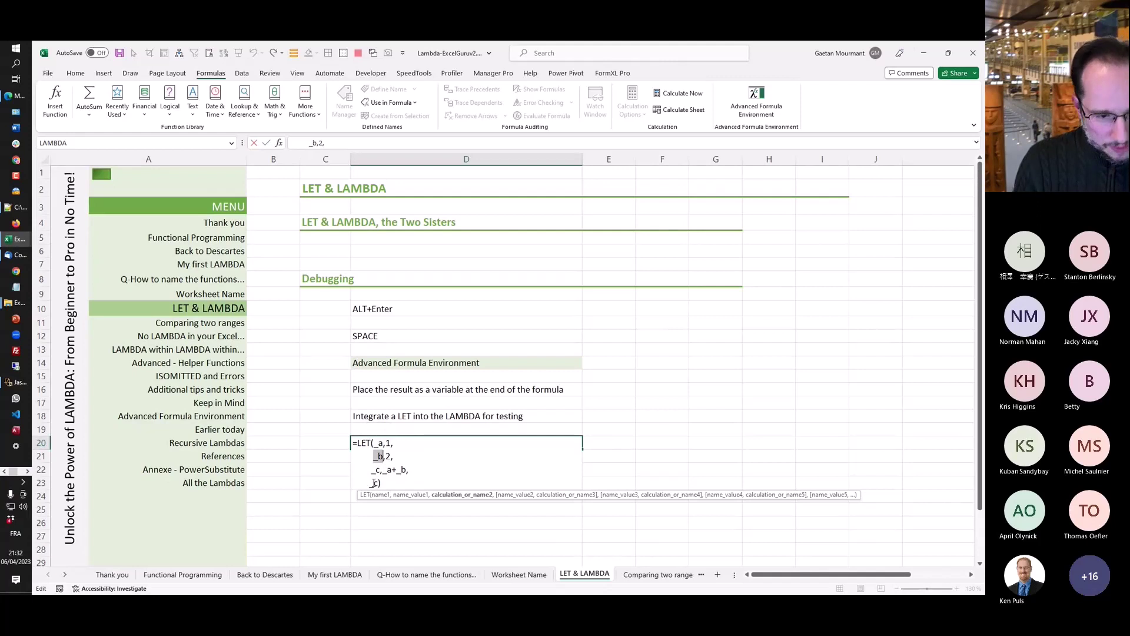
{"action": "left_click", "coordinate": [375, 483]}
{"action": "key", "text": "BackSpace"}
{"action": "type", "text": "b"}
{"action": "key", "text": "ctrl+Return"}
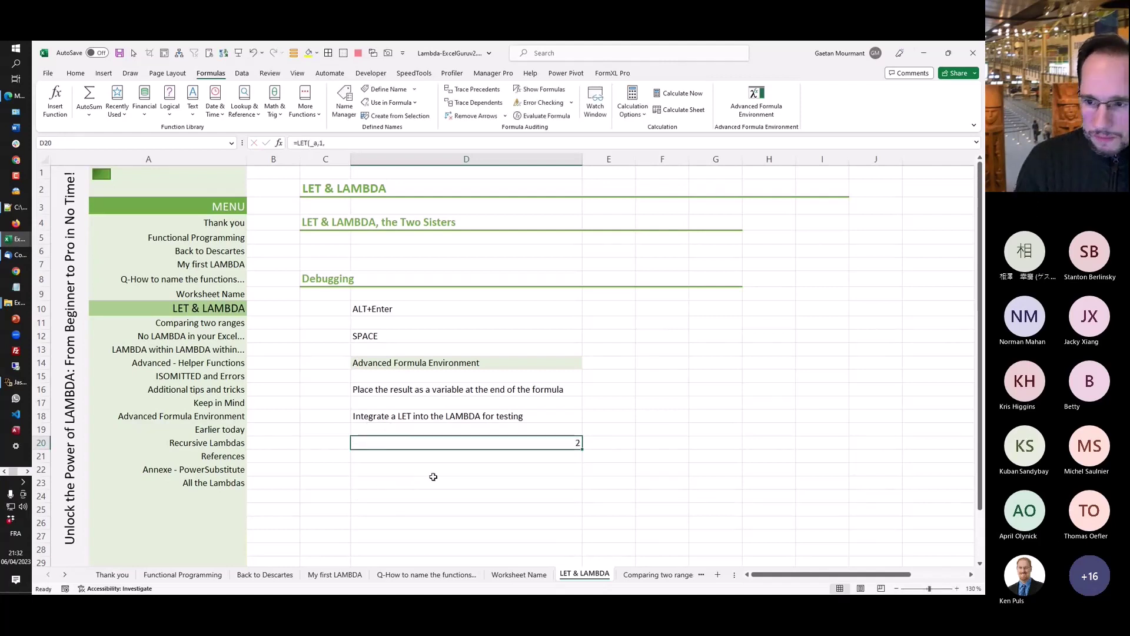
- Recommit D20's LET formula unchanged, then clear it so the cell is empty
{"action": "key", "text": "F2"}
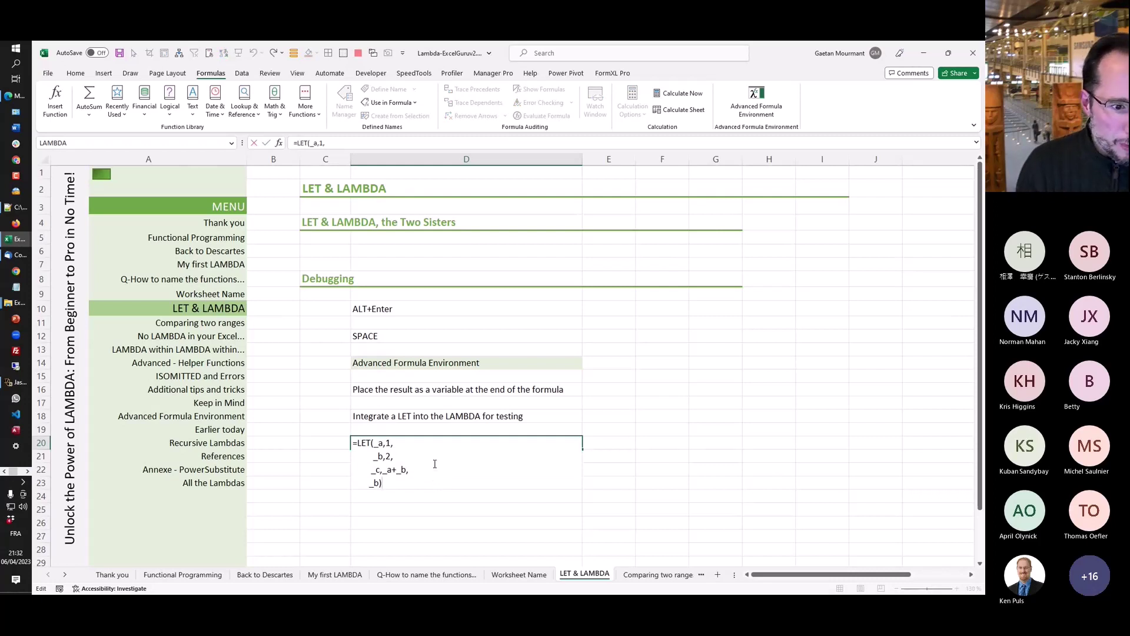
{"action": "left_click", "coordinate": [405, 444]}
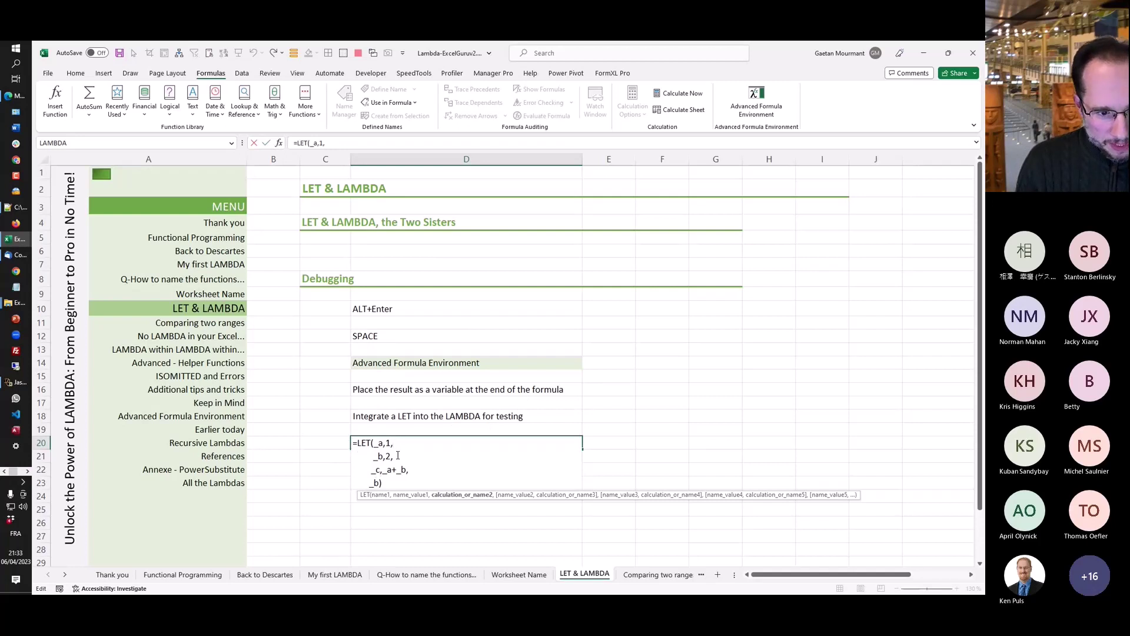
{"action": "key", "text": "ctrl+Return"}
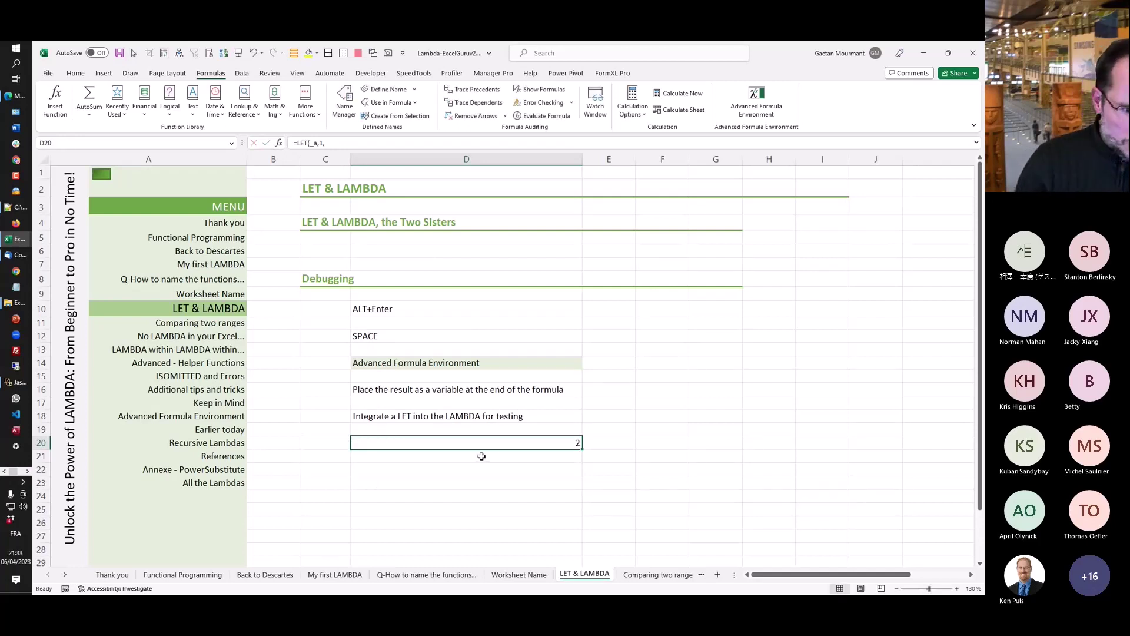
{"action": "key", "text": "Delete"}
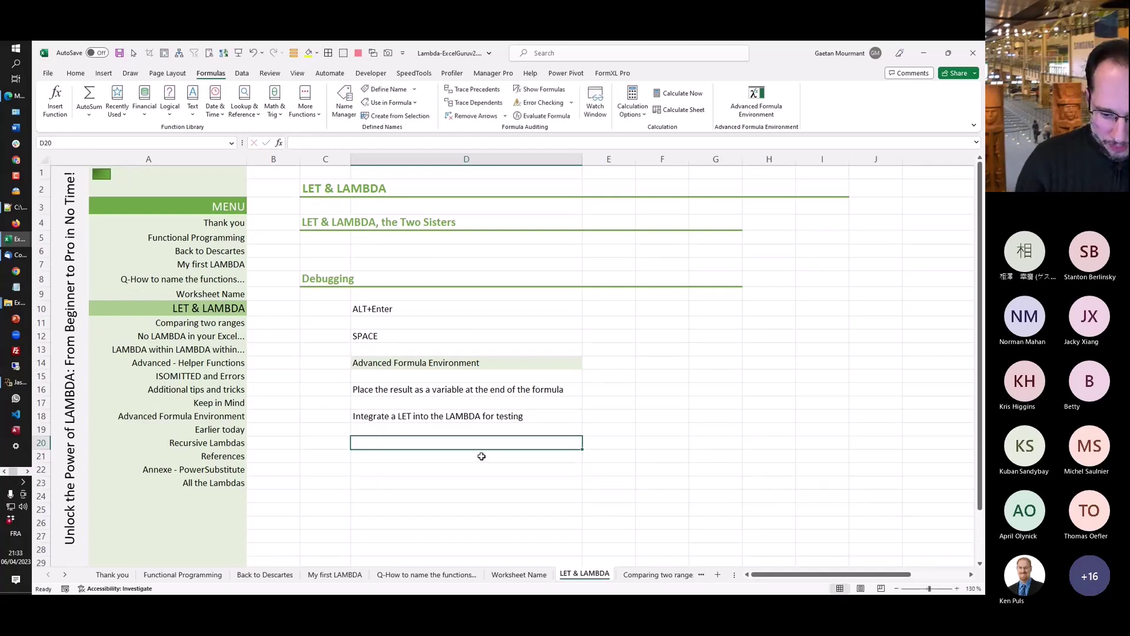
- In D20, write =LAMBDA(_a,_b,LET(_c,1,_a+_b+_c)) using the LAMBDA autocomplete
{"action": "type", "text": "=lamb"}
{"action": "key", "text": "Tab"}
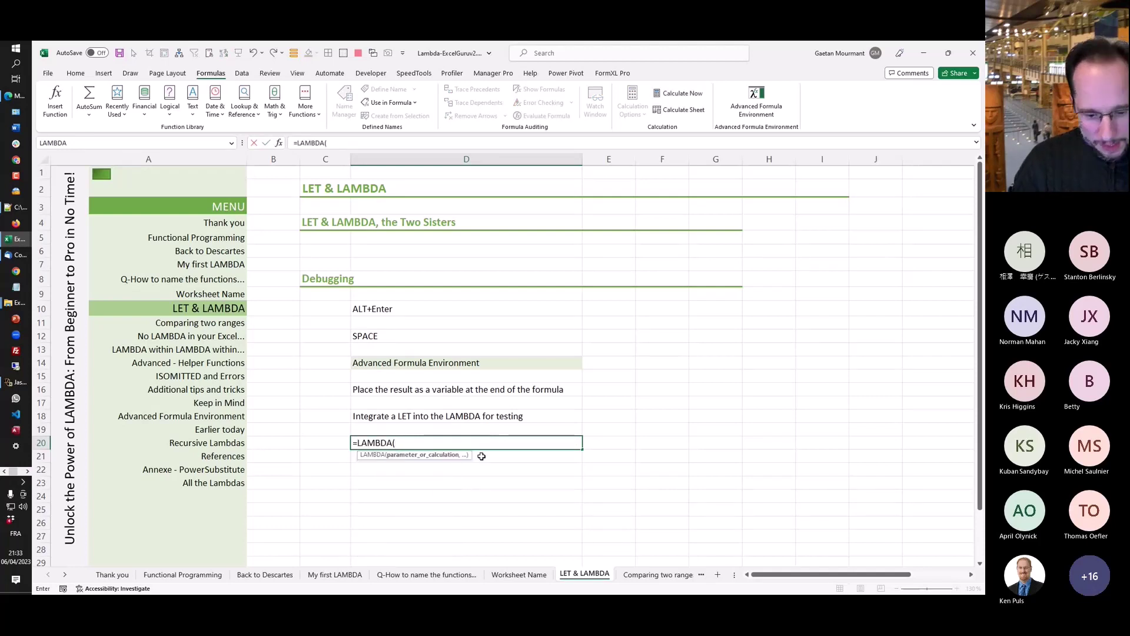
{"action": "type", "text": "p,"}
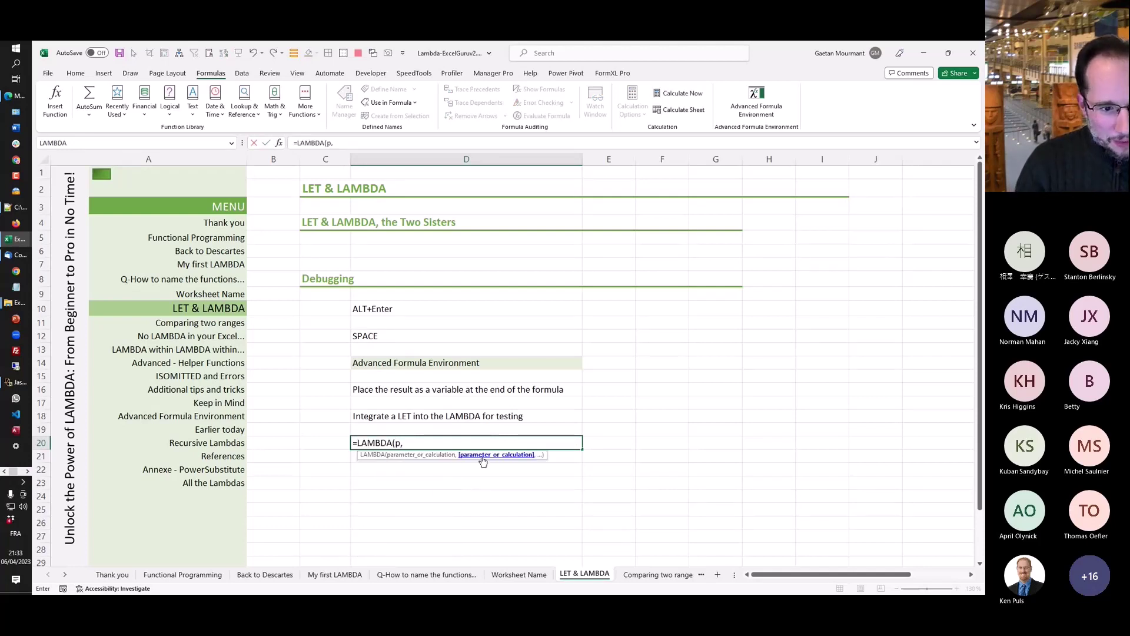
{"action": "key", "text": "BackSpace"}
{"action": "key", "text": "BackSpace"}
{"action": "type", "text": "_a"}
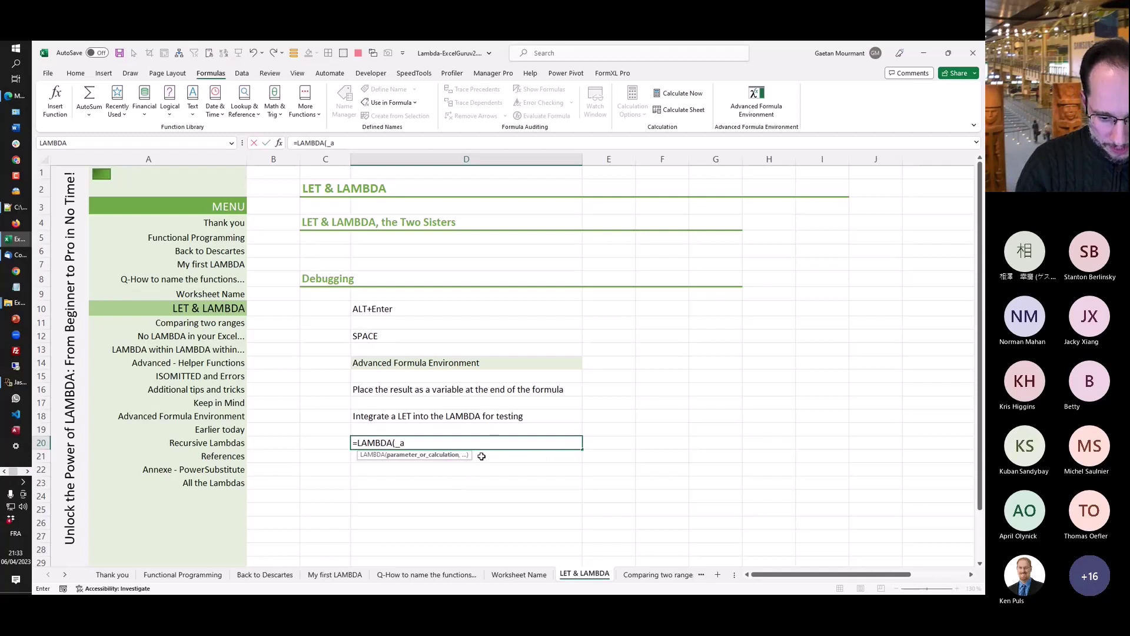
{"action": "type", "text": ",_b,let("}
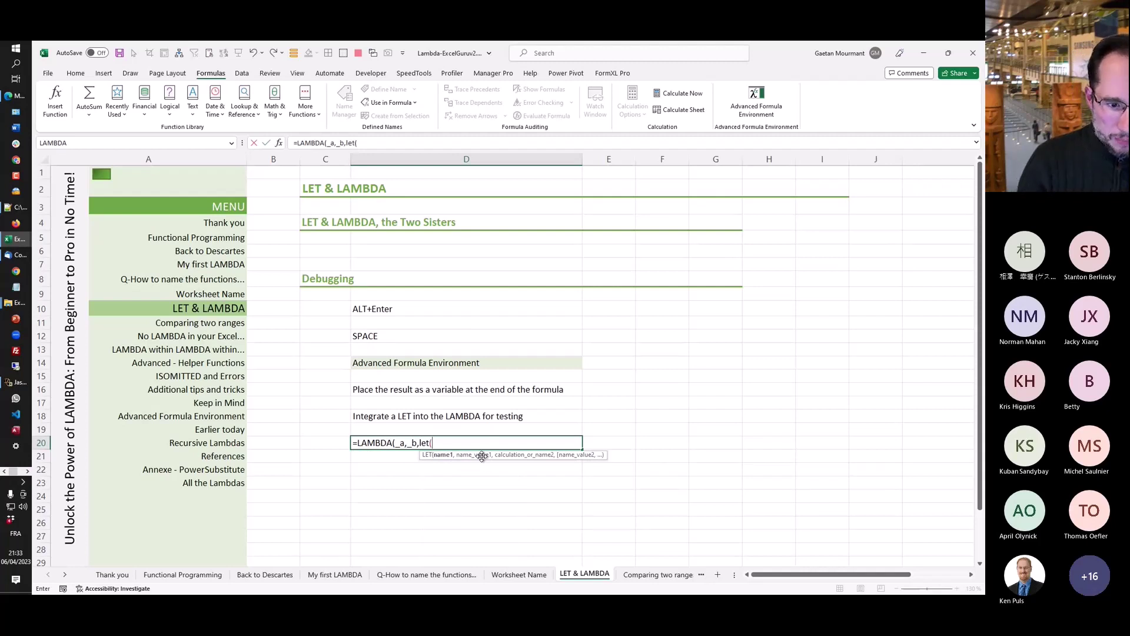
{"action": "type", "text": "_c,"}
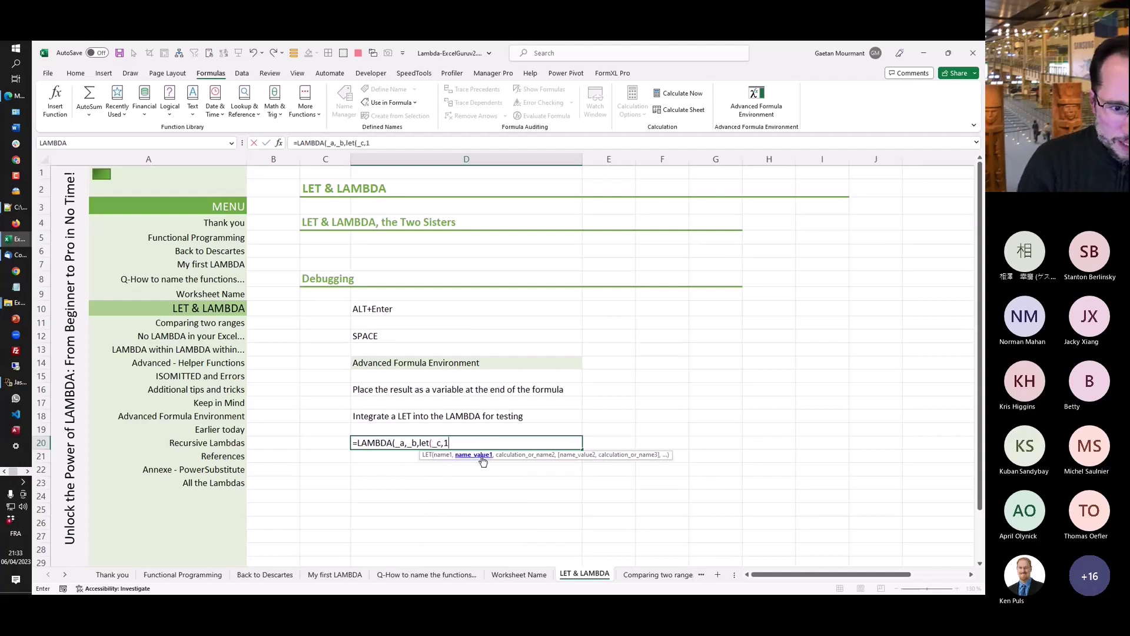
{"action": "type", "text": "1,"}
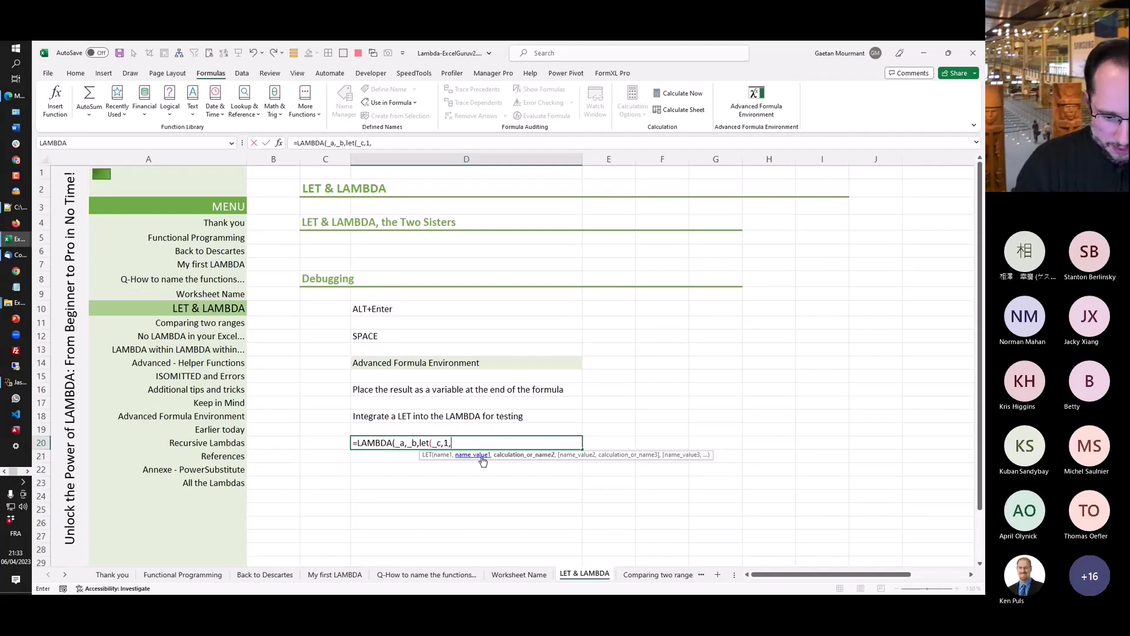
{"action": "type", "text": "_a+_b"}
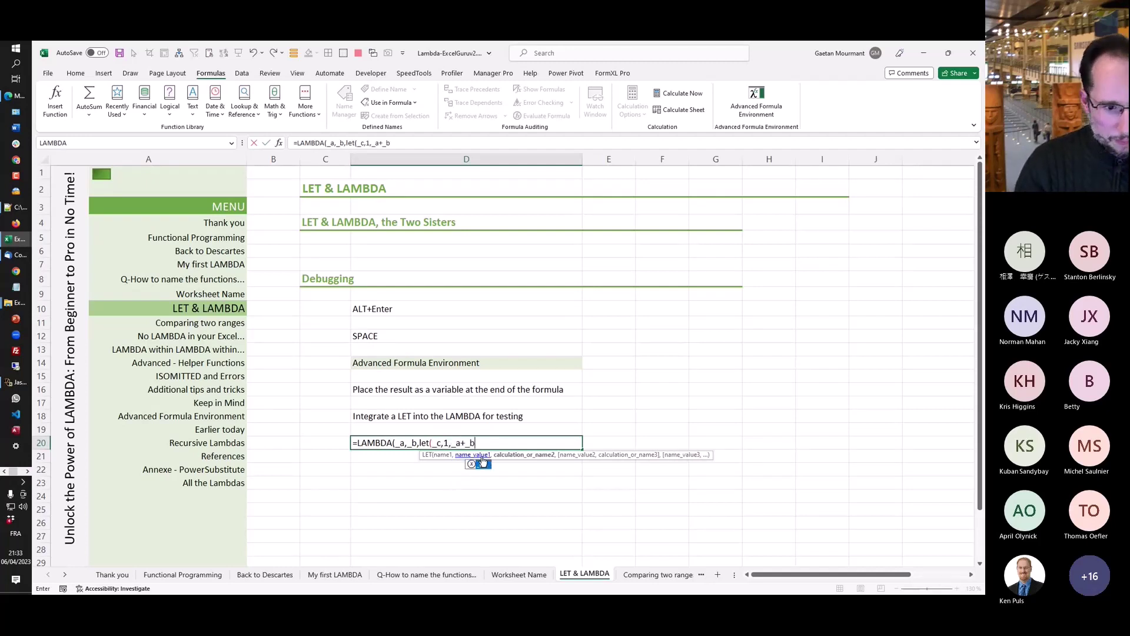
{"action": "type", "text": "+_"}
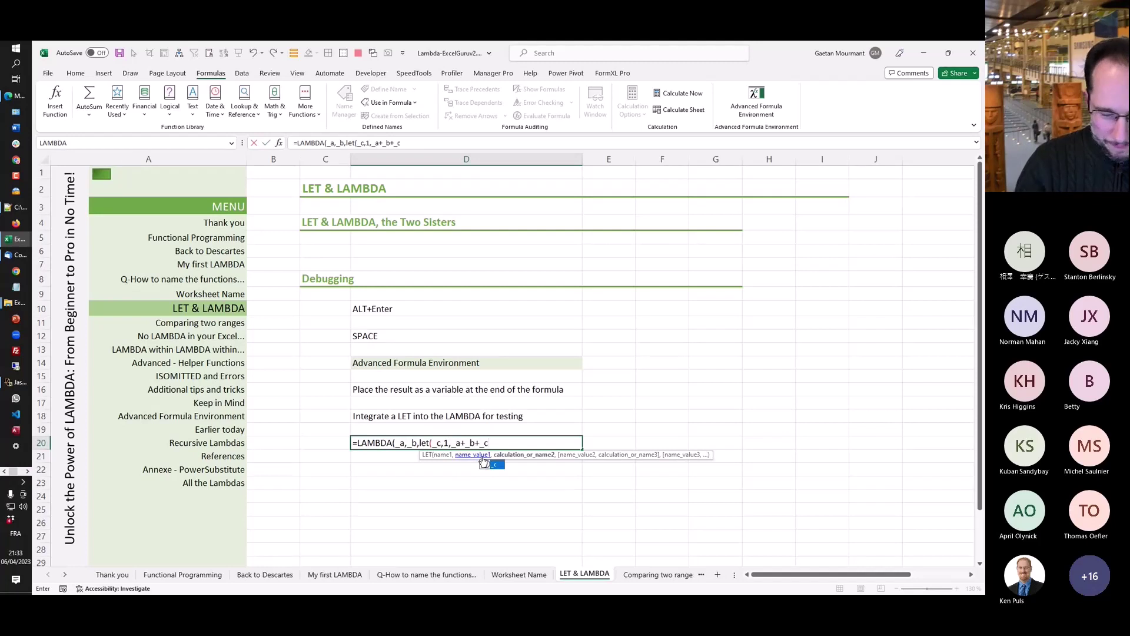
{"action": "type", "text": "c)"}
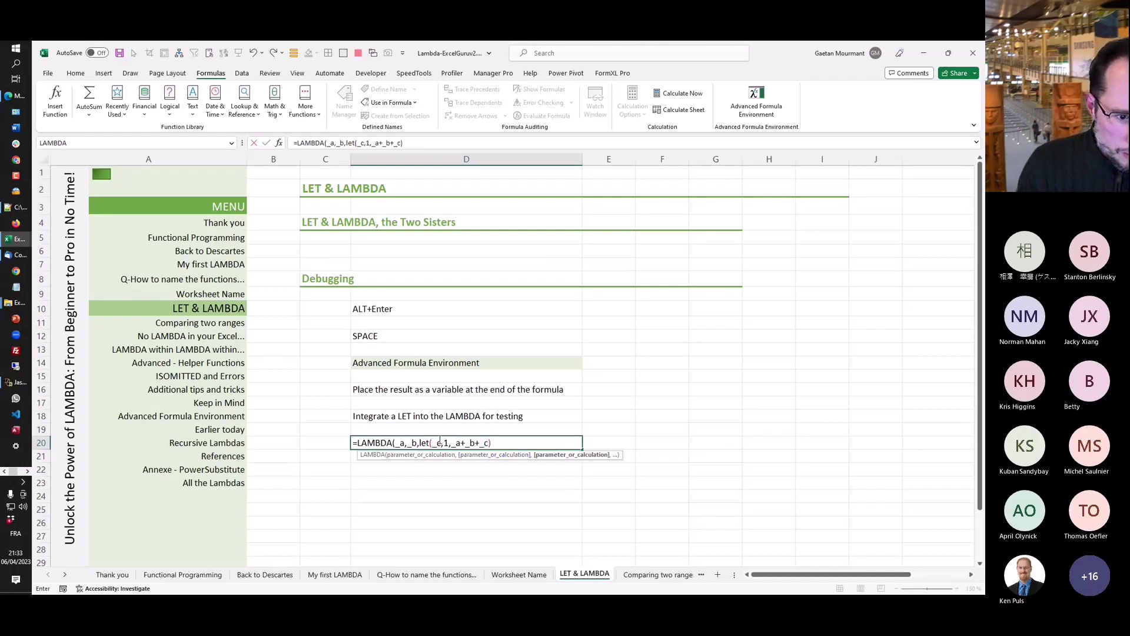
- Preview _c and its value 1, then call the LAMBDA with (2,3) and commit
{"action": "left_click", "coordinate": [441, 442]}
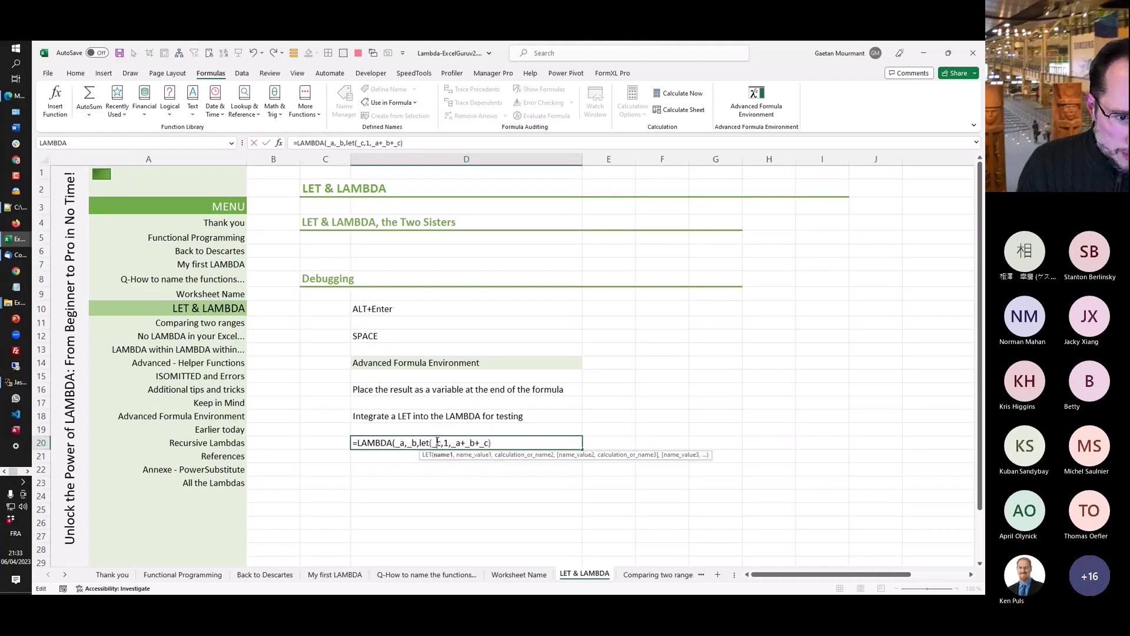
{"action": "double_click", "coordinate": [434, 442]}
{"action": "double_click", "coordinate": [446, 442]}
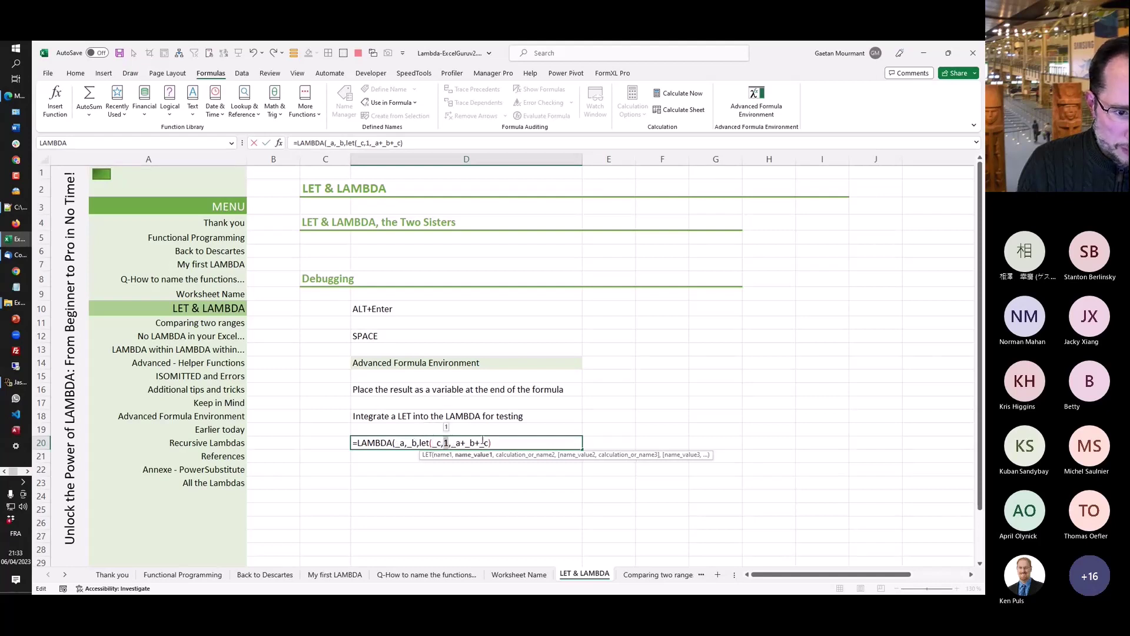
{"action": "left_click", "coordinate": [504, 442]}
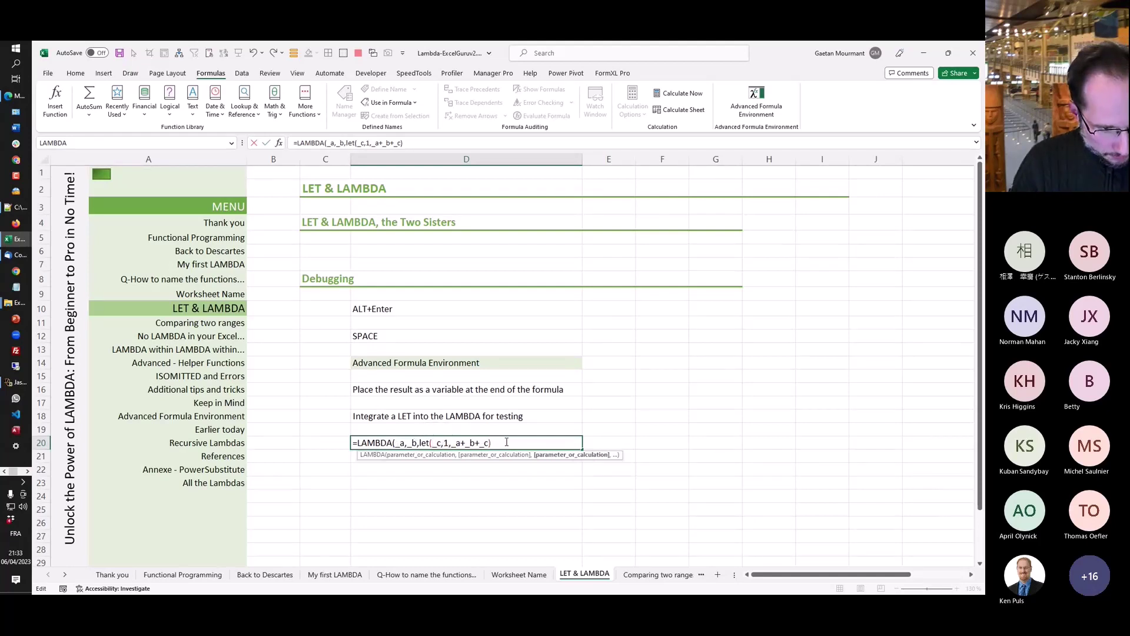
{"action": "type", "text": ")("}
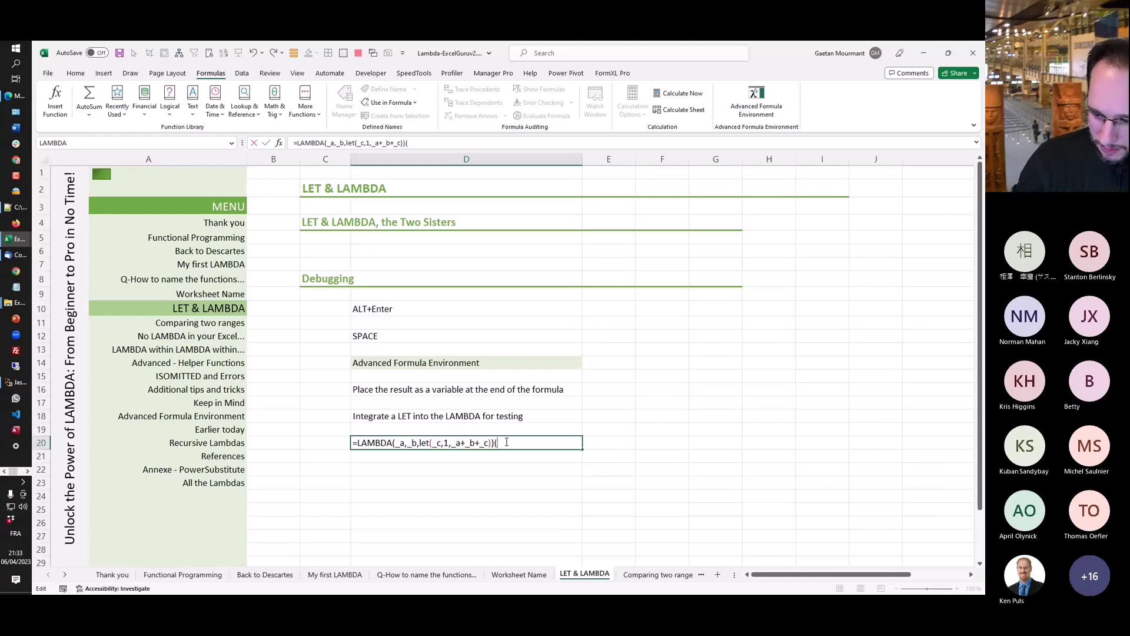
{"action": "type", "text": "2"}
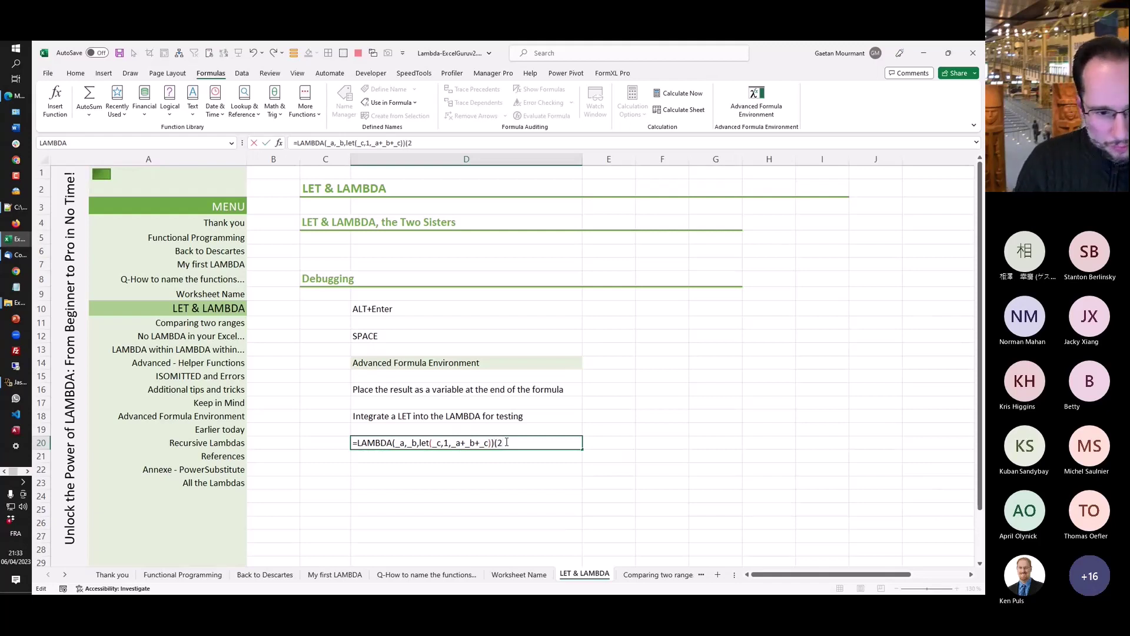
{"action": "type", "text": ",3"}
{"action": "key", "text": "ctrl+Return"}
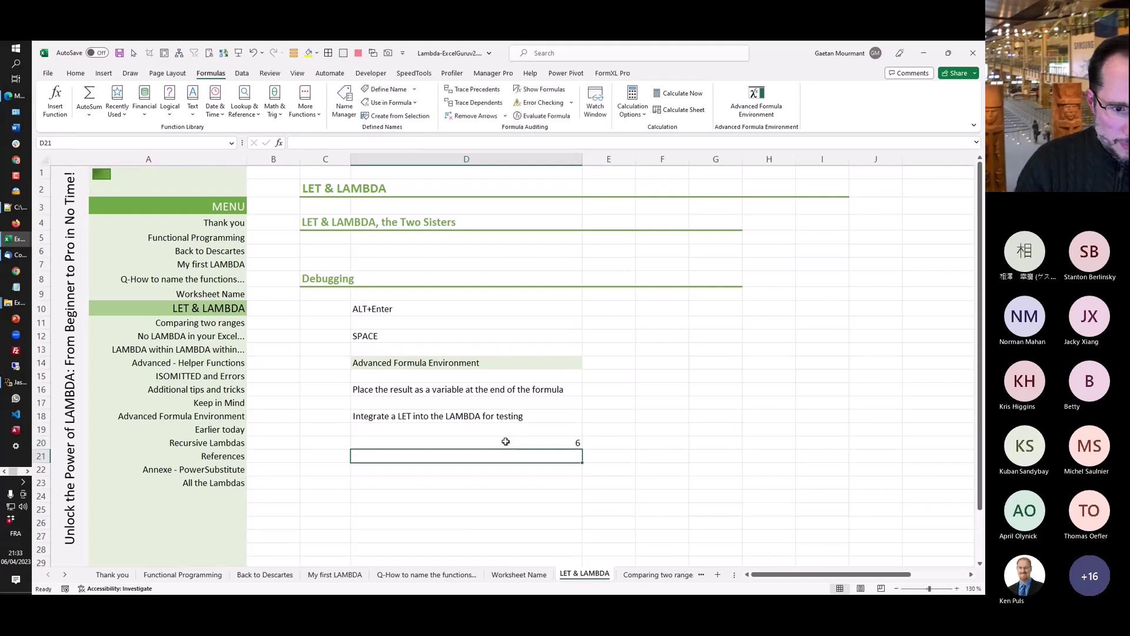
- Preview the values of _a and the LET part in D20's LAMBDA formula
{"action": "double_click", "coordinate": [505, 442]}
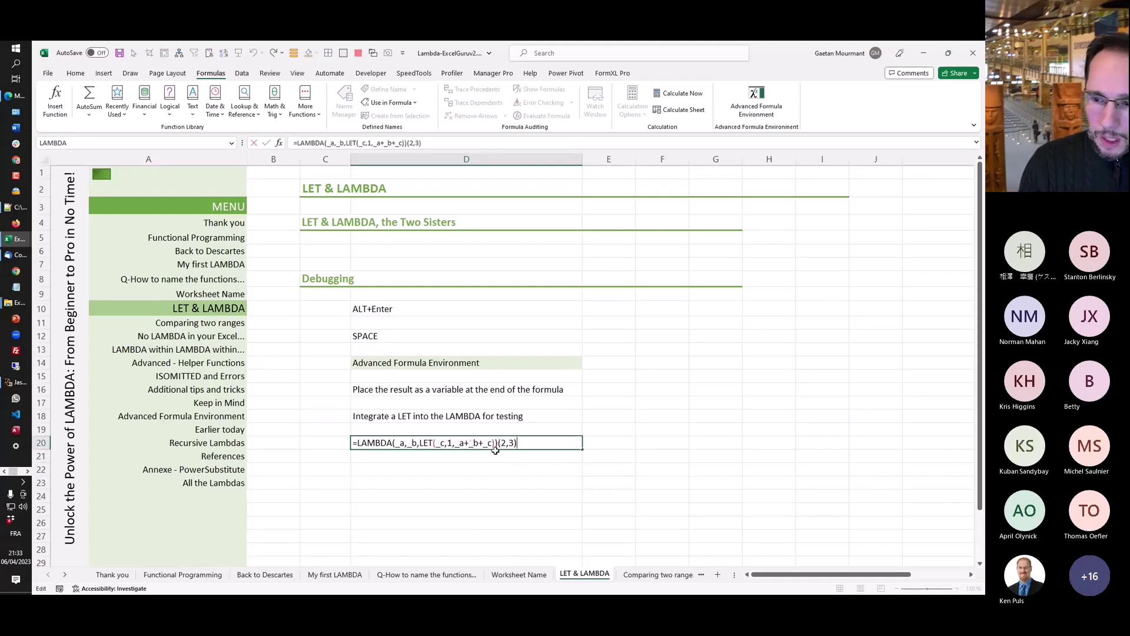
{"action": "double_click", "coordinate": [404, 443]}
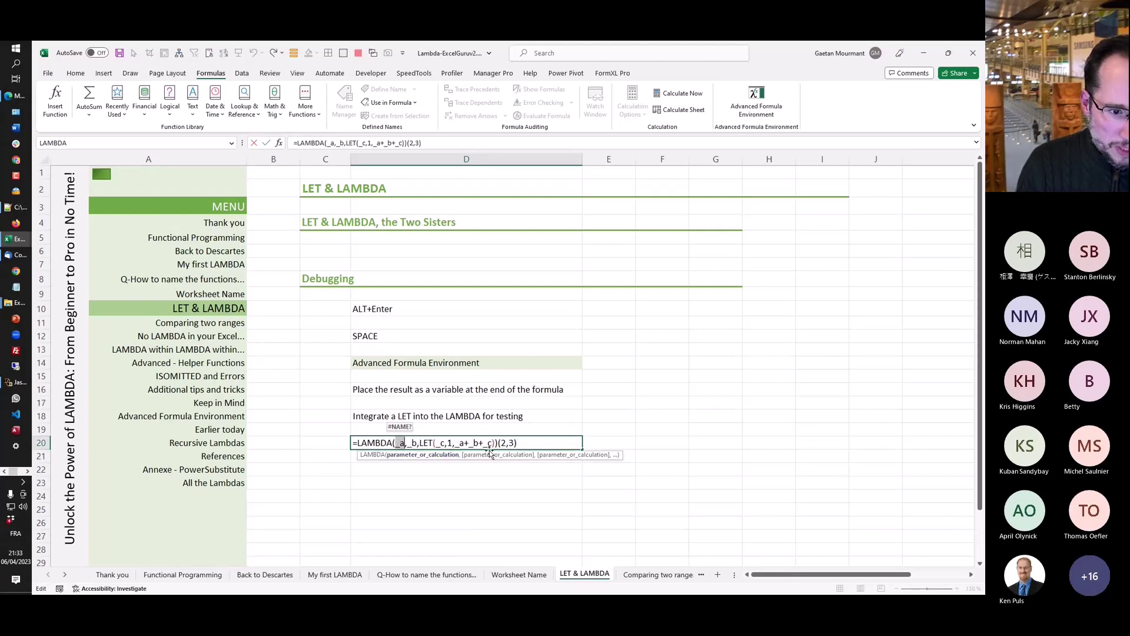
{"action": "left_click_drag", "start_coordinate": [420, 443], "coordinate": [494, 439]}
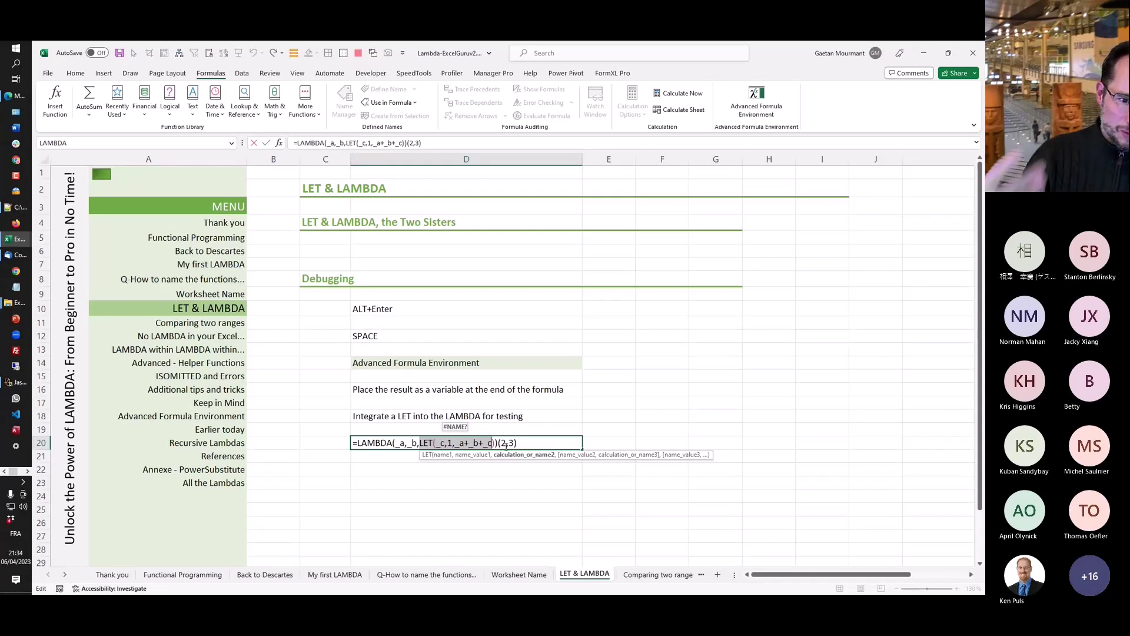
{"action": "key", "text": "ctrl+Return"}
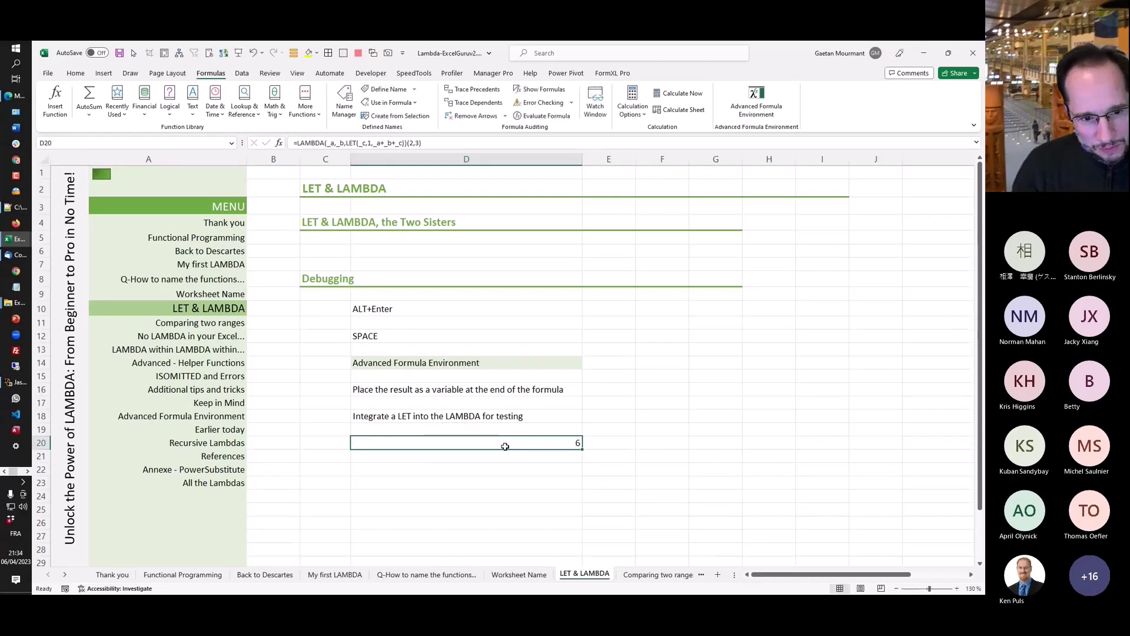
- Preview _a, argument 2 and the LAMBDA definition, then go to Comparing two ranges
{"action": "key", "text": "F2"}
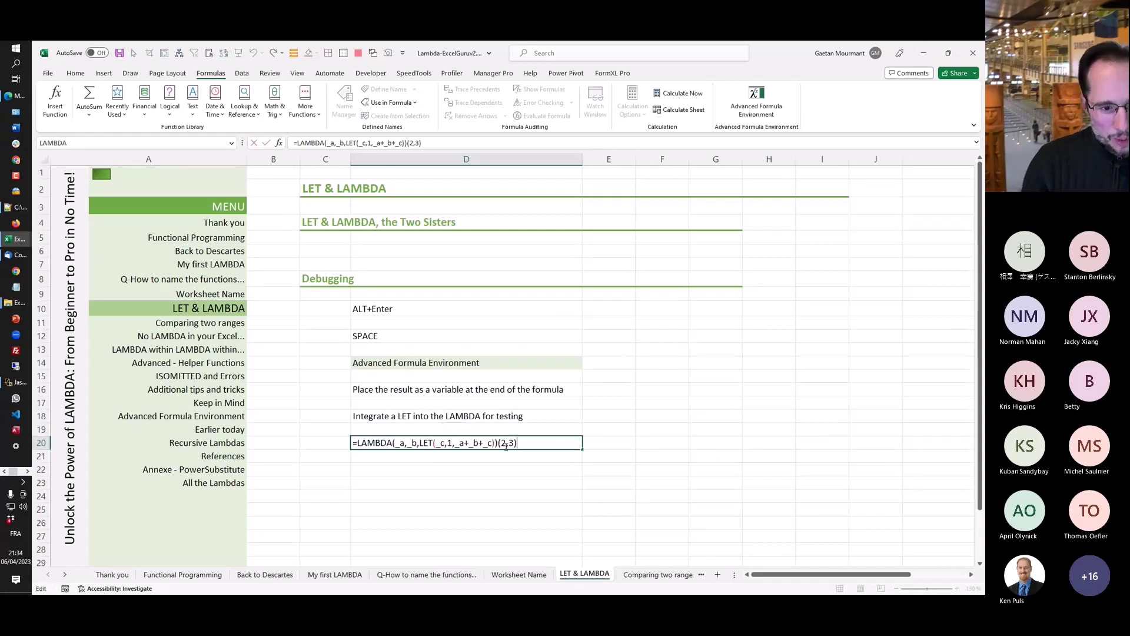
{"action": "double_click", "coordinate": [398, 443]}
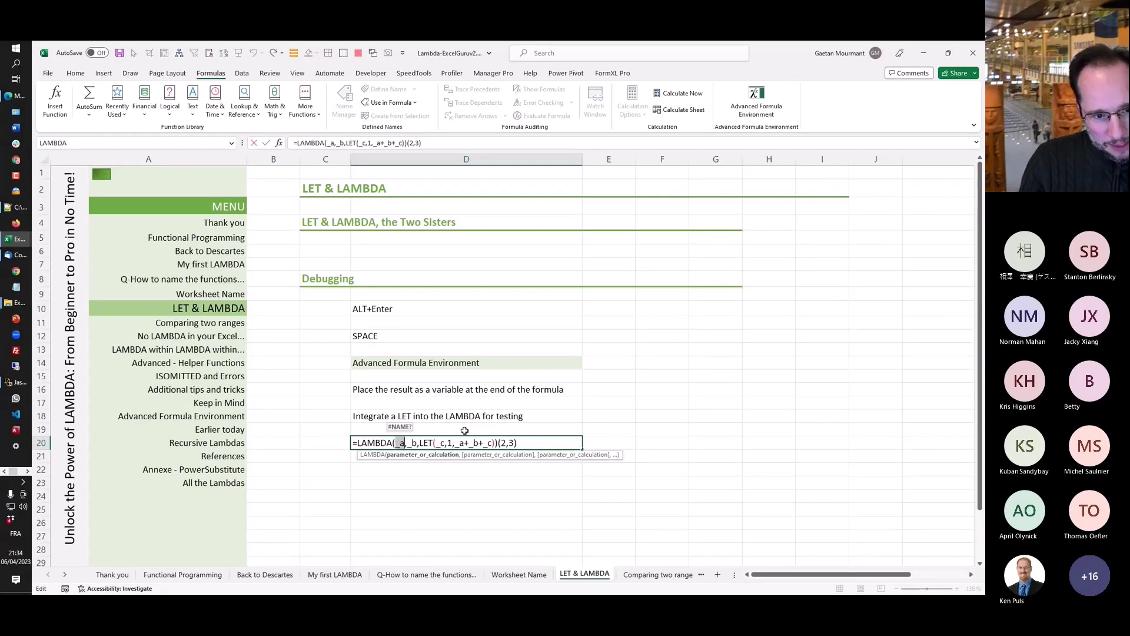
{"action": "double_click", "coordinate": [503, 443]}
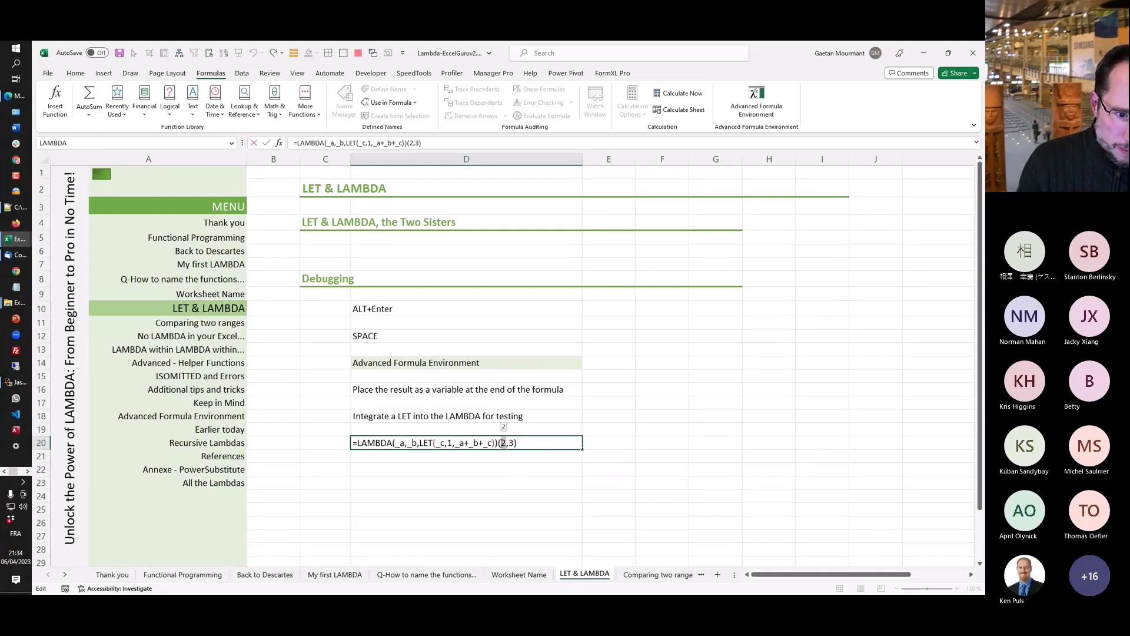
{"action": "left_click", "coordinate": [500, 443]}
{"action": "left_click_drag", "start_coordinate": [499, 442], "coordinate": [352, 443]}
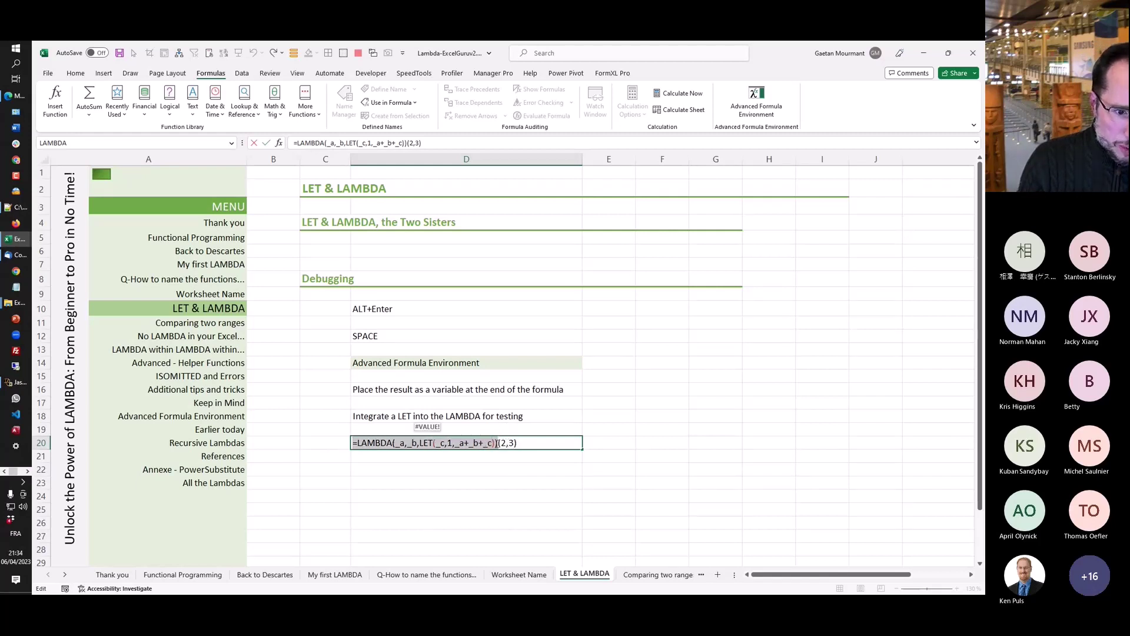
{"action": "left_click", "coordinate": [356, 442]}
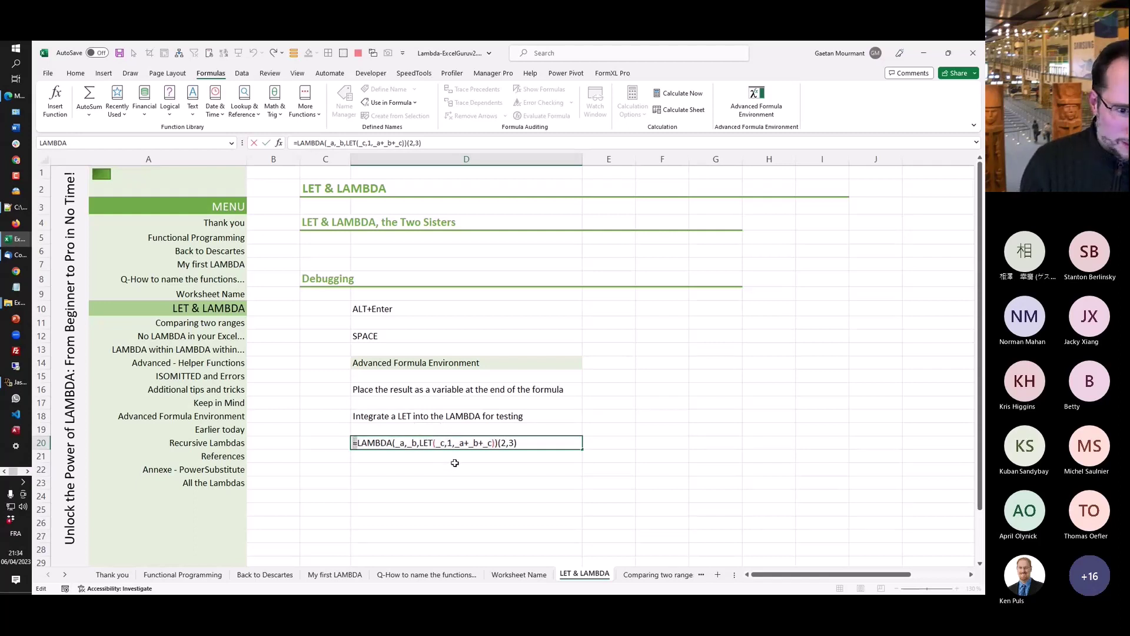
{"action": "key", "text": "ctrl+Return"}
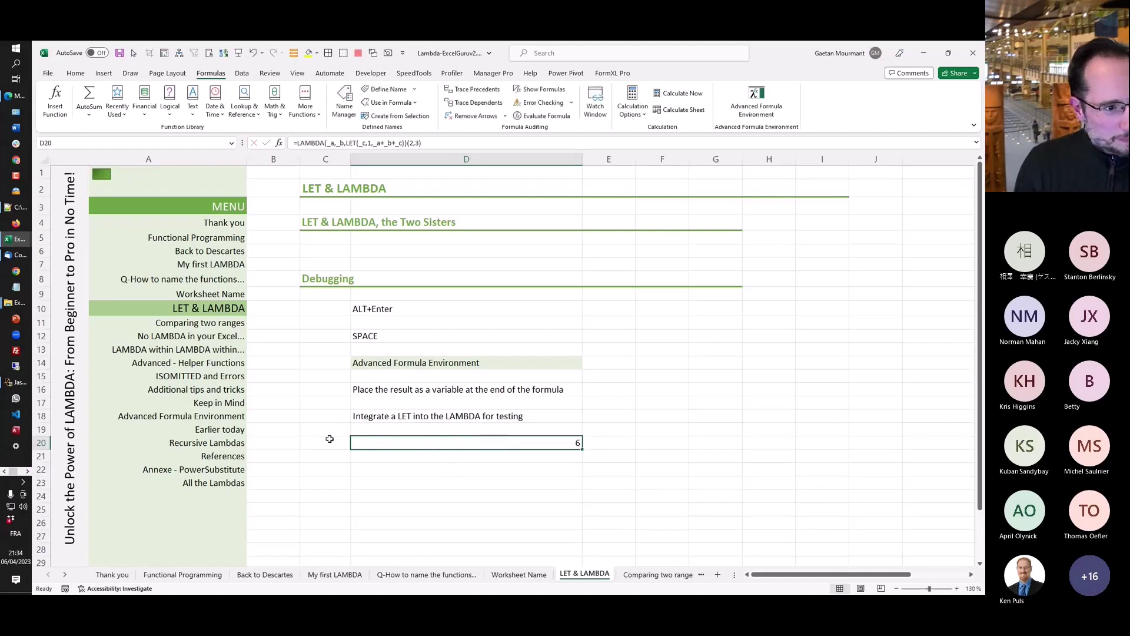
{"action": "left_click", "coordinate": [190, 324]}
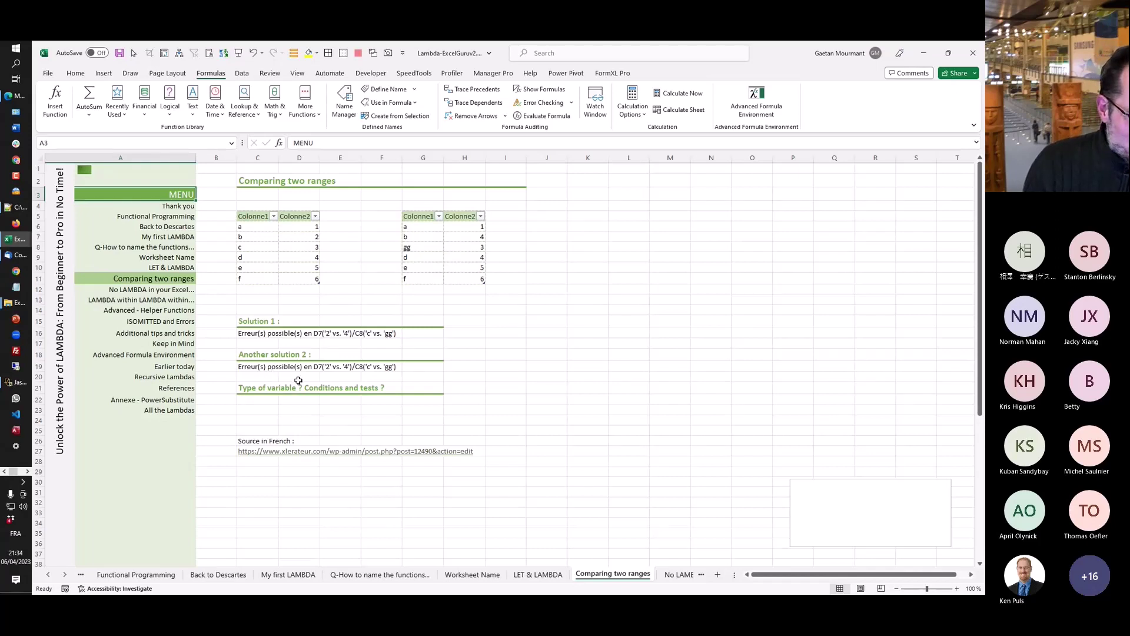
- Select Solution 1 in C16 and enlarge the formula bar to show the whole formula
{"action": "left_click", "coordinate": [266, 335]}
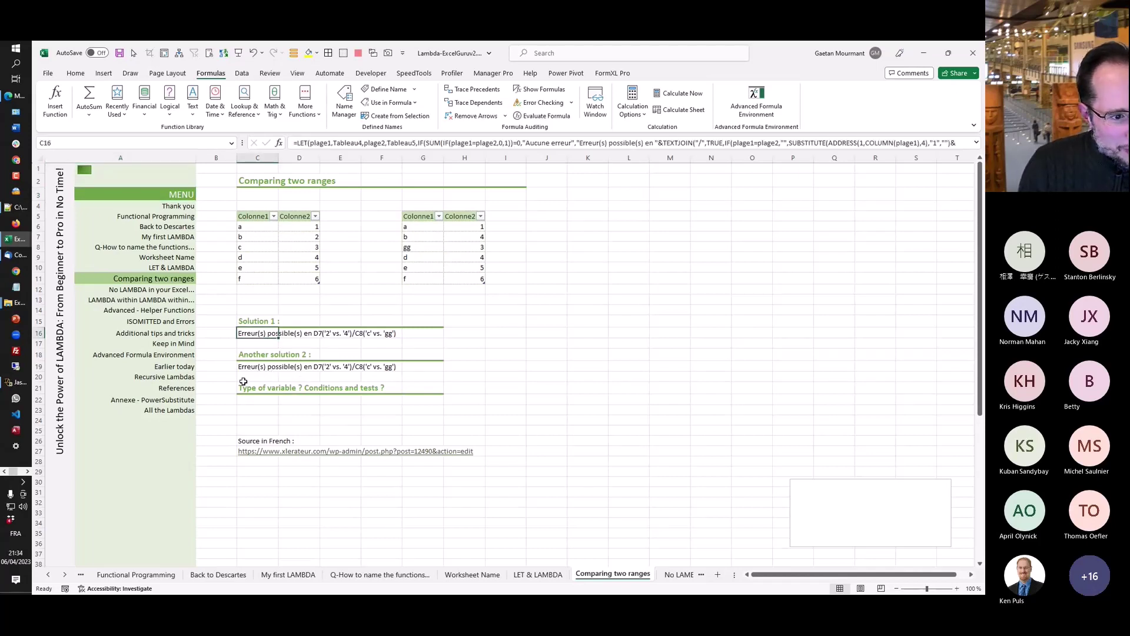
{"action": "left_click", "coordinate": [370, 145]}
{"action": "mouse_move", "coordinate": [401, 152]}
{"action": "left_mouse_down"}
{"action": "mouse_move", "coordinate": [401, 203]}
{"action": "mouse_move", "coordinate": [401, 172]}
{"action": "left_mouse_up"}
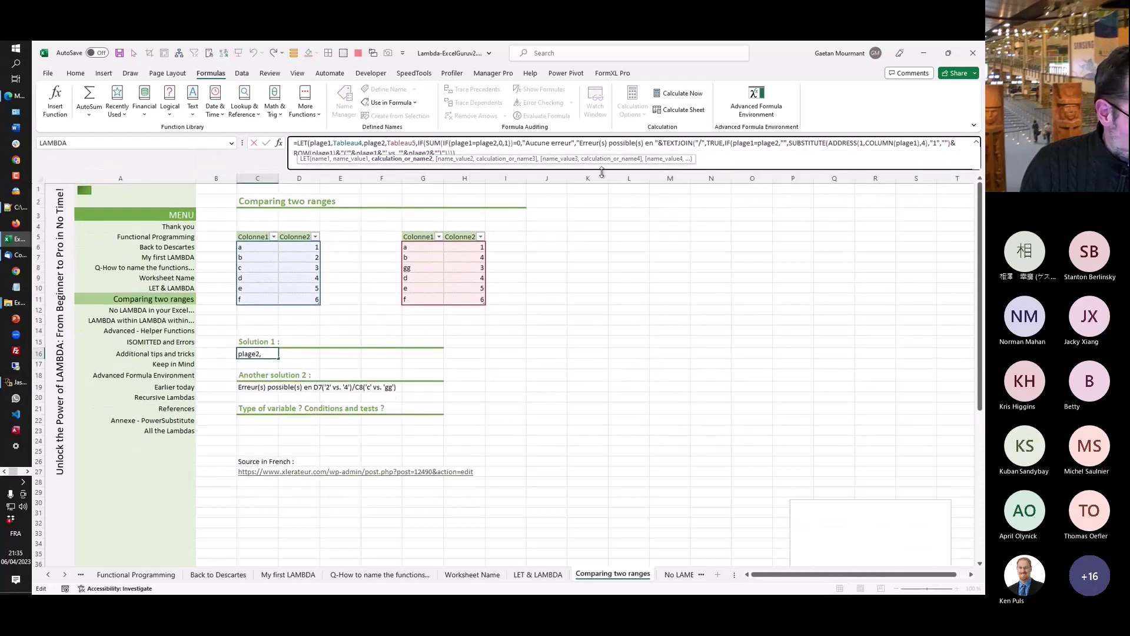
{"action": "left_click_drag", "start_coordinate": [602, 171], "coordinate": [602, 210]}
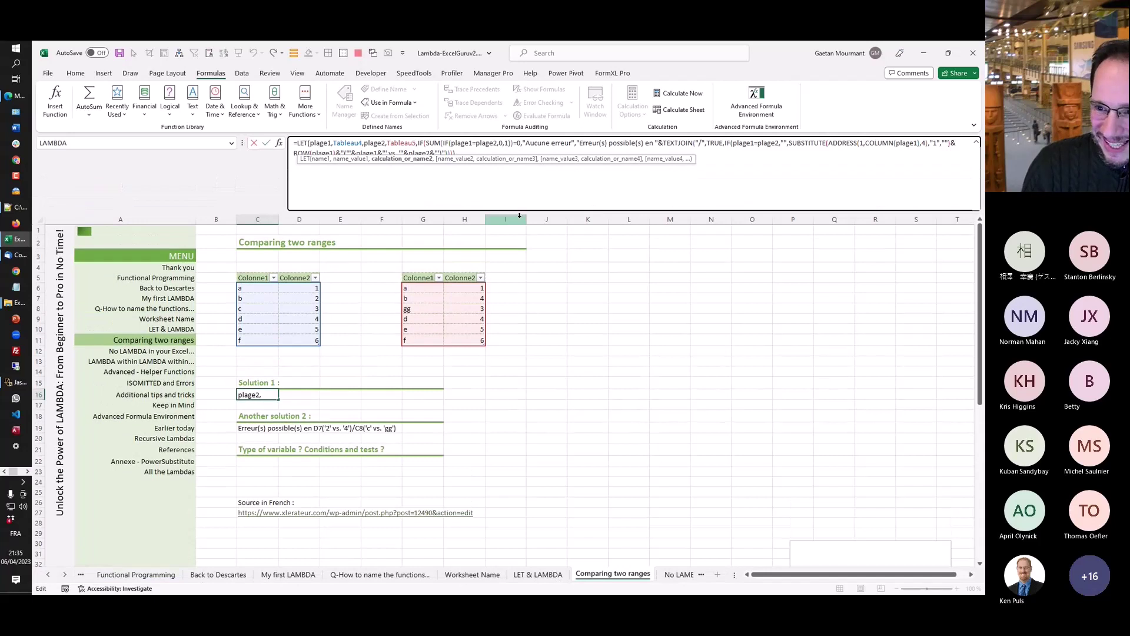
- Walk through Tableau5, plage1, Aucune erreur and Erreur(s) possible(s) en, confirming C16 unchanged
{"action": "left_click", "coordinate": [400, 144]}
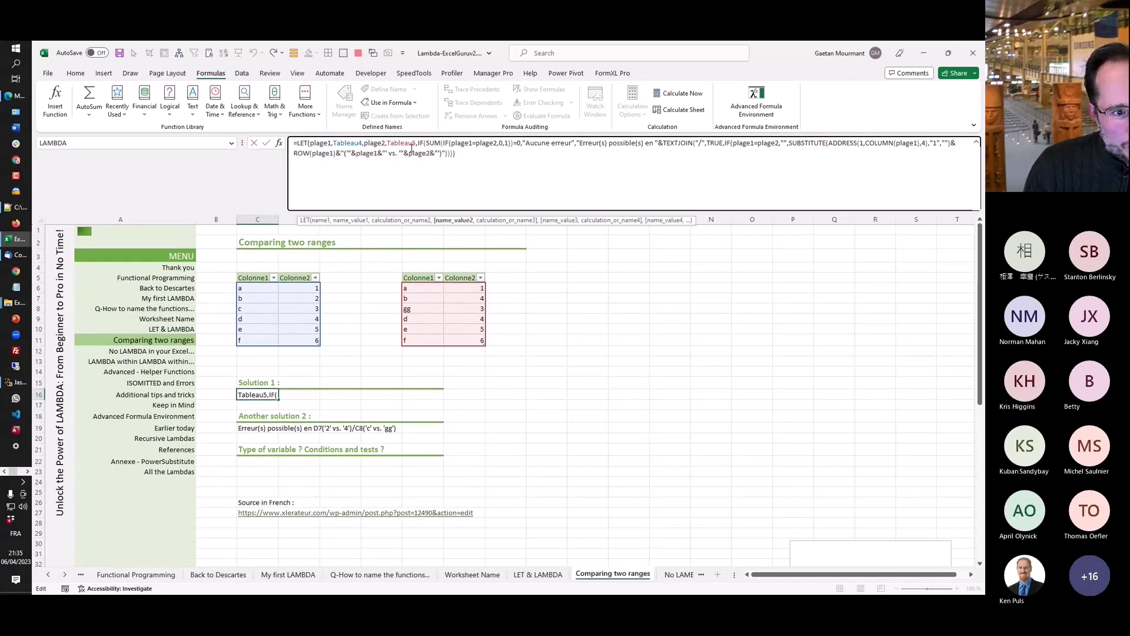
{"action": "double_click", "coordinate": [320, 143]}
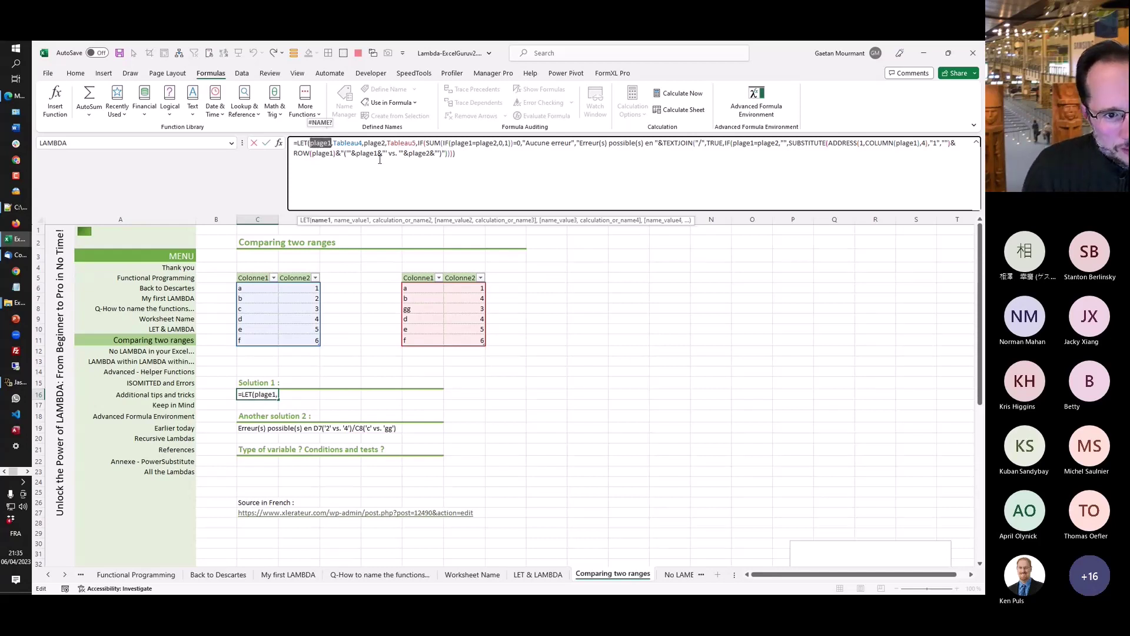
{"action": "double_click", "coordinate": [540, 144]}
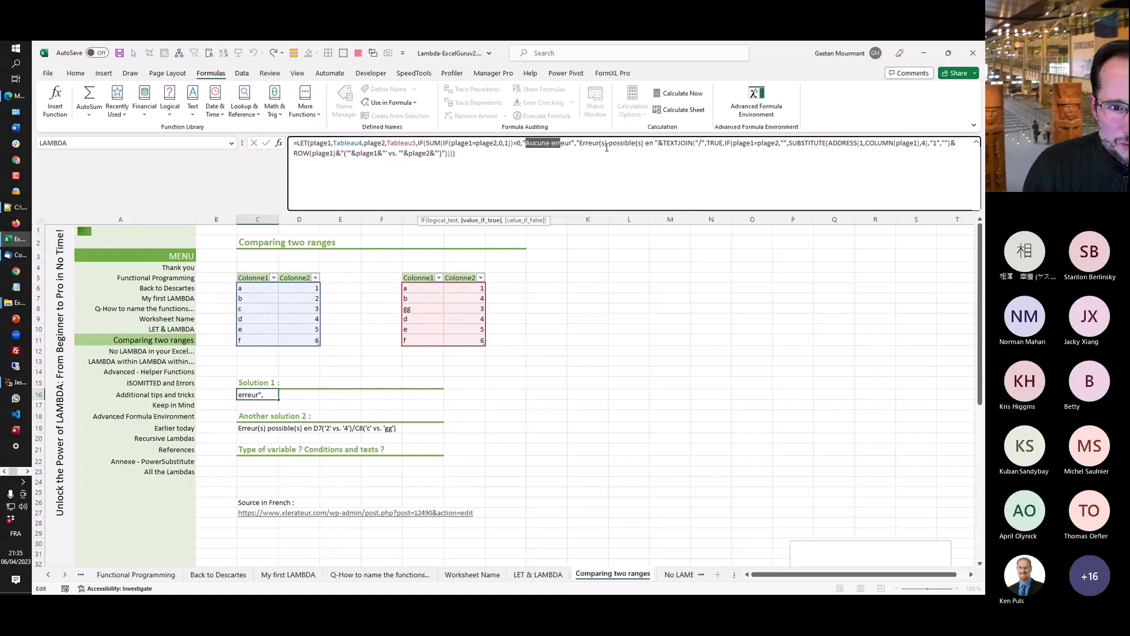
{"action": "left_click", "coordinate": [578, 143]}
{"action": "key", "text": "shift+Right"}
{"action": "key", "text": "shift+Right"}
{"action": "key", "text": "shift+Right"}
{"action": "key", "text": "shift+Right"}
{"action": "key", "text": "shift+Right"}
{"action": "key", "text": "shift+Right"}
{"action": "key", "text": "shift+Right"}
{"action": "key", "text": "shift+Right"}
{"action": "key", "text": "shift+Right"}
{"action": "key", "text": "shift+Right"}
{"action": "key", "text": "shift+Right"}
{"action": "key", "text": "shift+Right"}
{"action": "key", "text": "shift+Right"}
{"action": "key", "text": "shift+Right"}
{"action": "key", "text": "shift+Right"}
{"action": "key", "text": "shift+Right"}
{"action": "key", "text": "shift+Right"}
{"action": "key", "text": "shift+Right"}
{"action": "key", "text": "shift+Right"}
{"action": "key", "text": "shift+Right"}
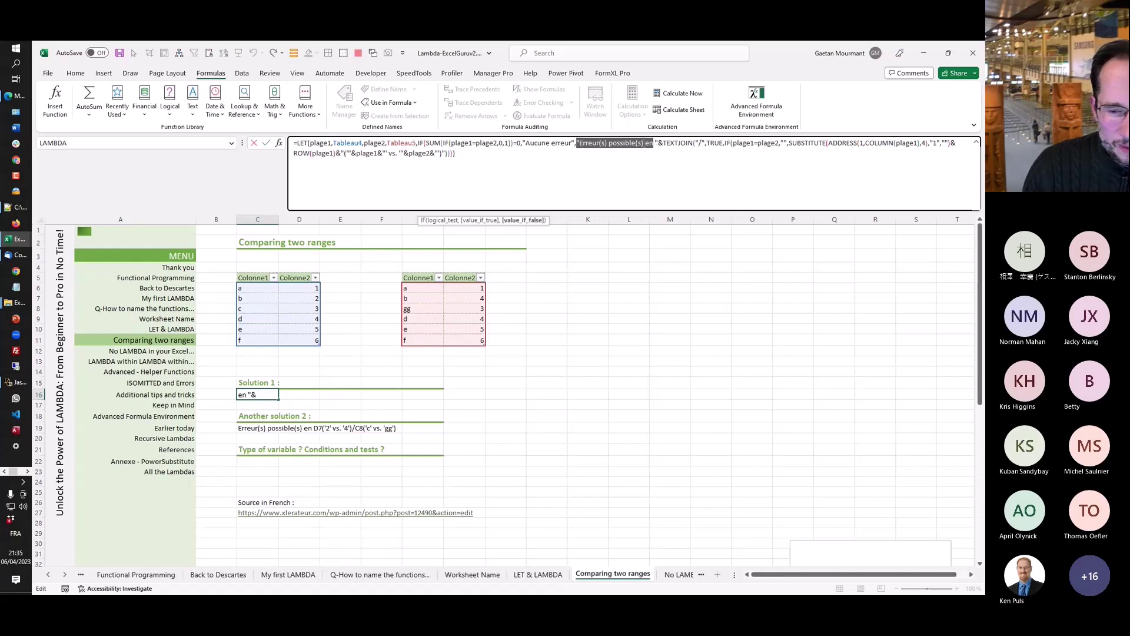
{"action": "left_click", "coordinate": [731, 162]}
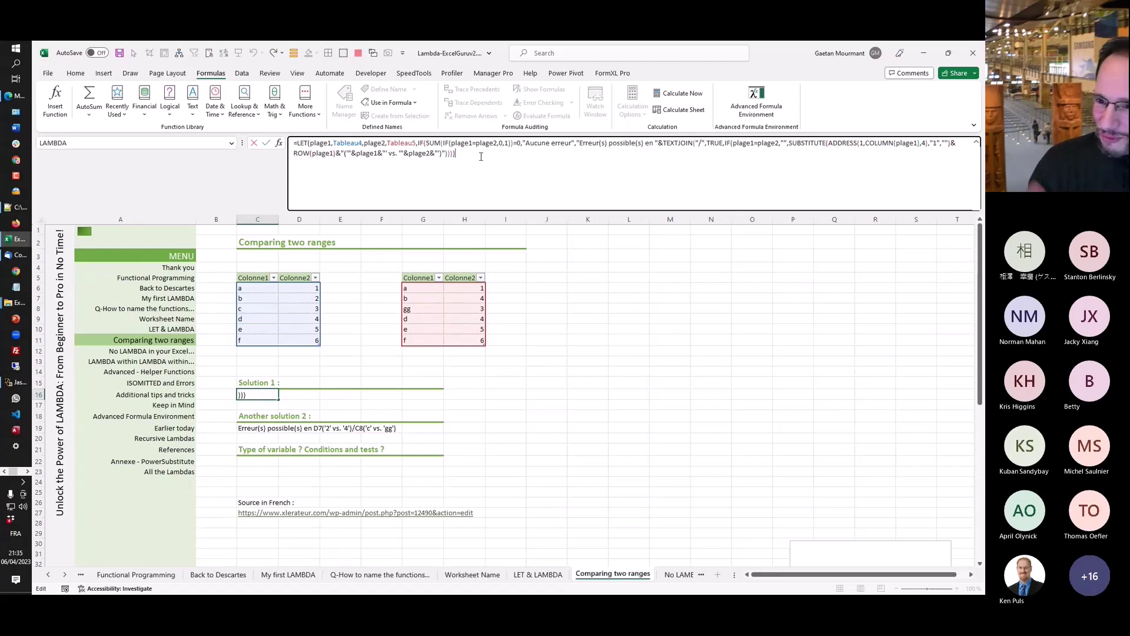
{"action": "key", "text": "Return"}
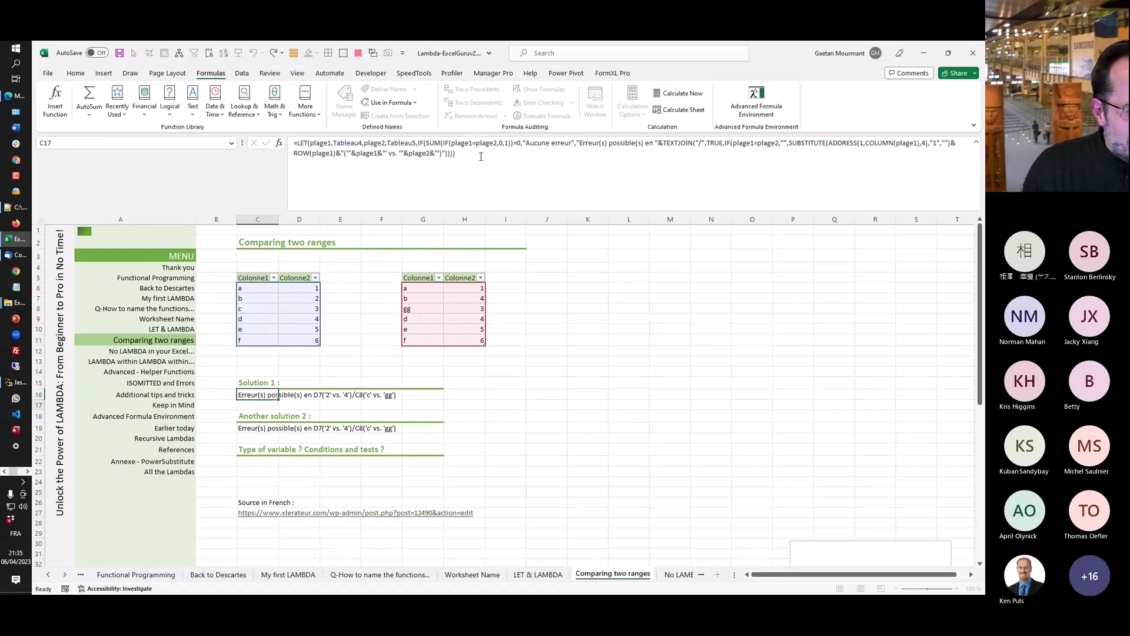
- Compare the two tables' Colonne1 and Colonne2 values, highlighting the mismatching gg row and H7's 4
{"action": "left_click", "coordinate": [259, 396]}
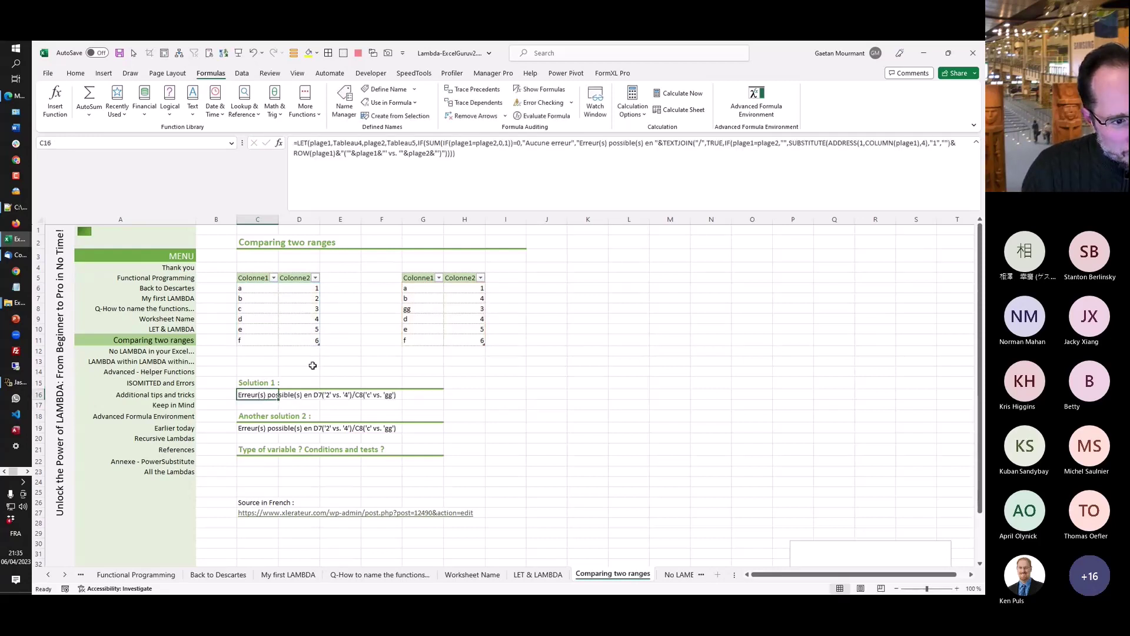
{"action": "left_click_drag", "start_coordinate": [401, 312], "coordinate": [466, 309]}
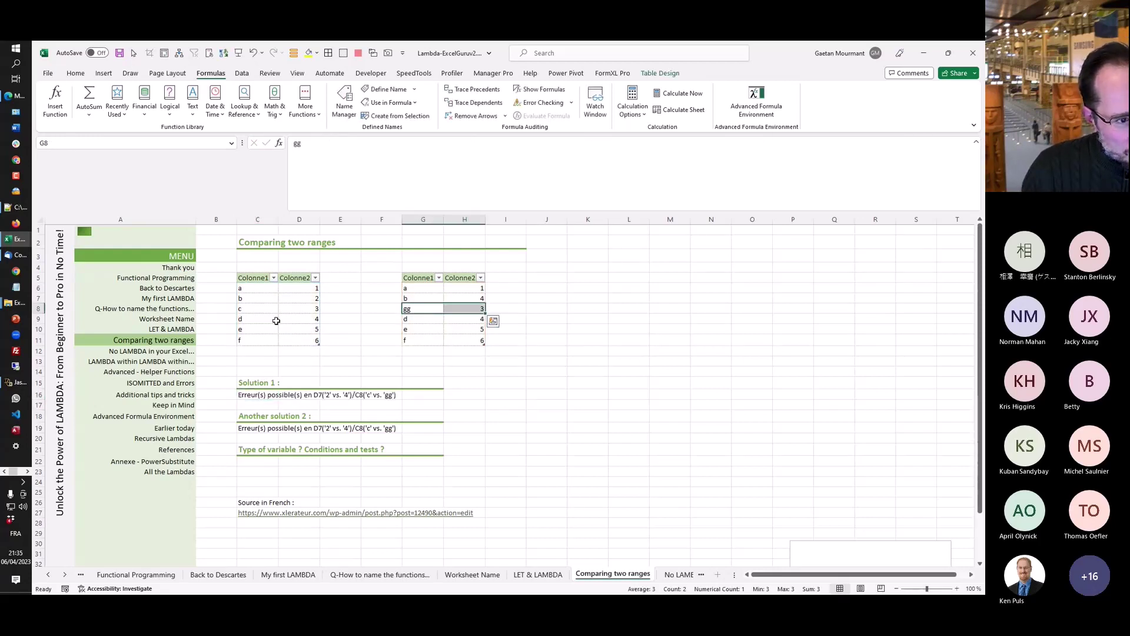
{"action": "left_click_drag", "start_coordinate": [301, 229], "coordinate": [298, 293]}
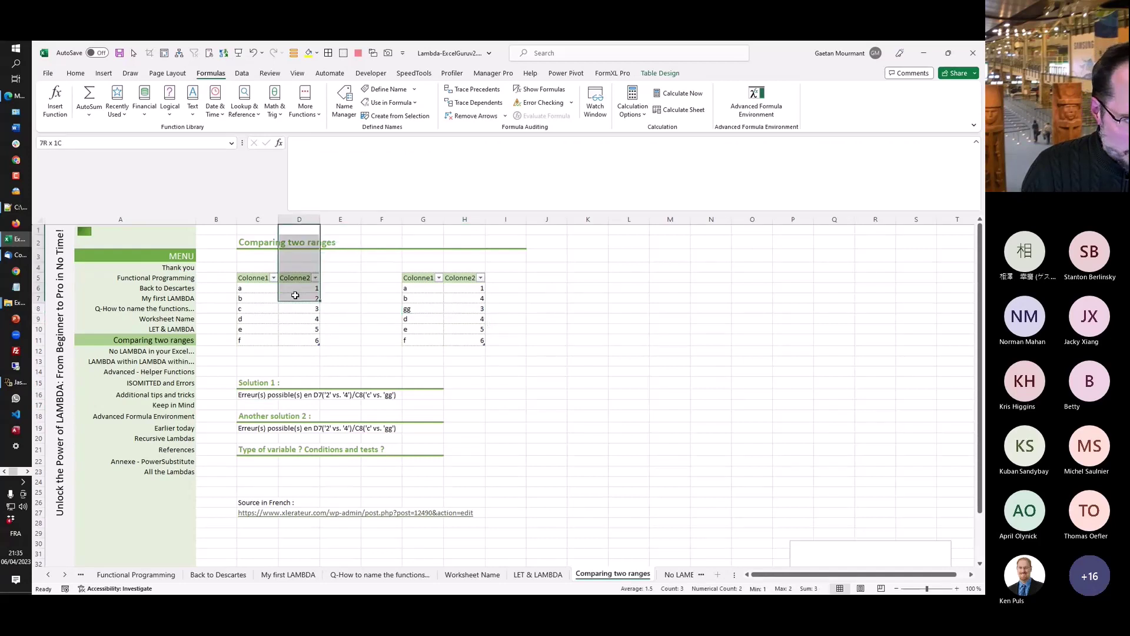
{"action": "left_click", "coordinate": [462, 299]}
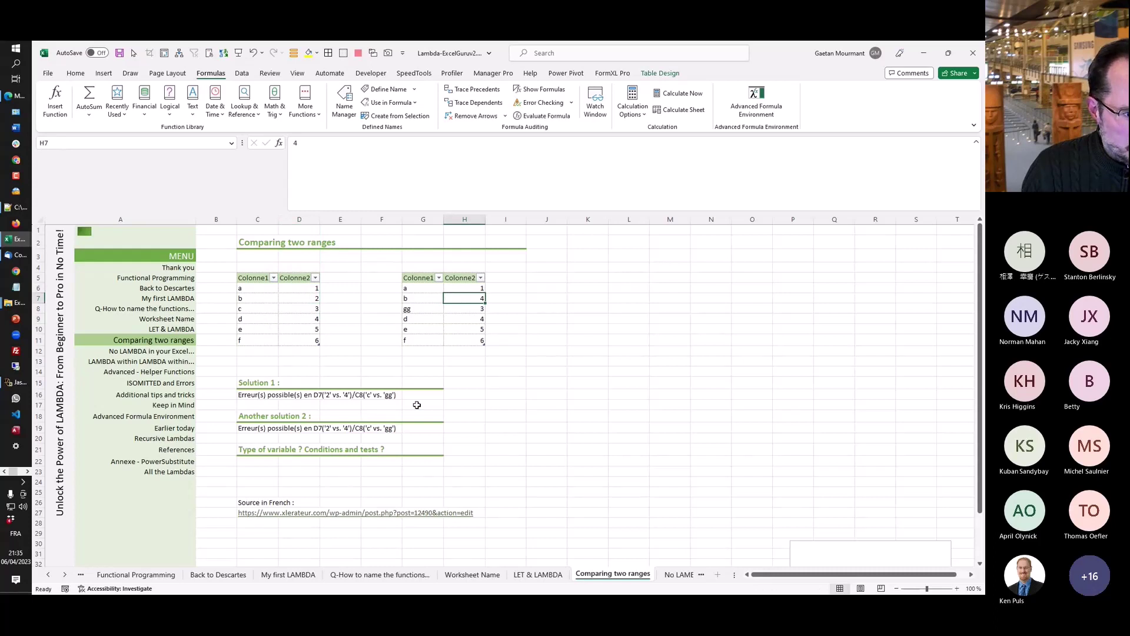
{"action": "left_click_drag", "start_coordinate": [262, 232], "coordinate": [246, 309]}
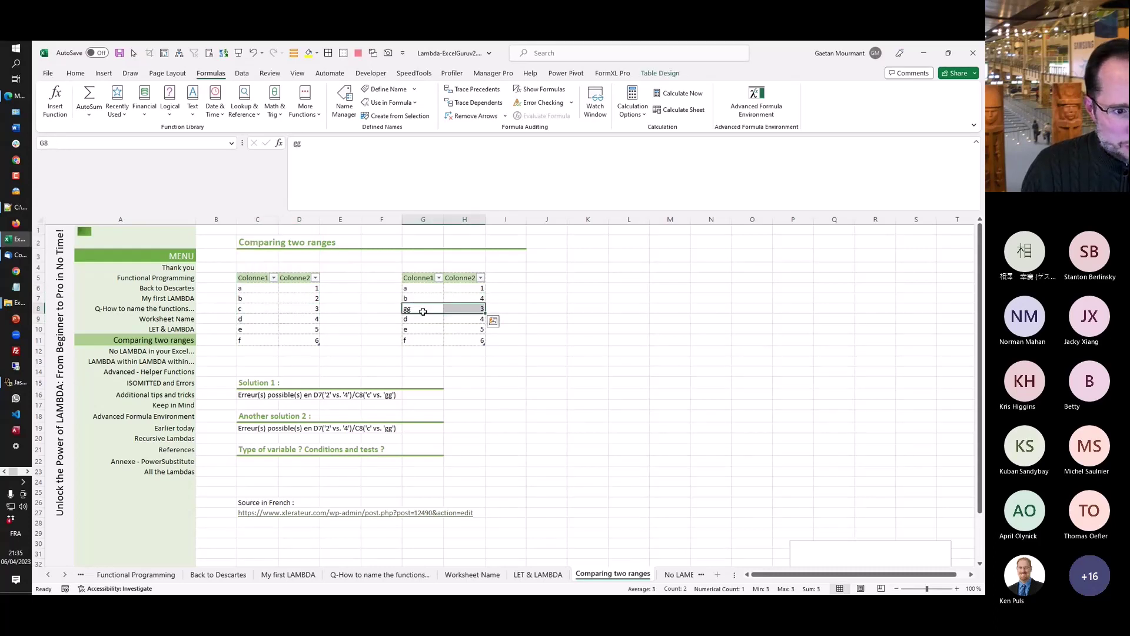
{"action": "left_click_drag", "start_coordinate": [413, 311], "coordinate": [465, 311]}
- Change G10 in the second table's Colonne1 from e to ty
{"action": "left_click", "coordinate": [411, 319]}
{"action": "left_click", "coordinate": [408, 328]}
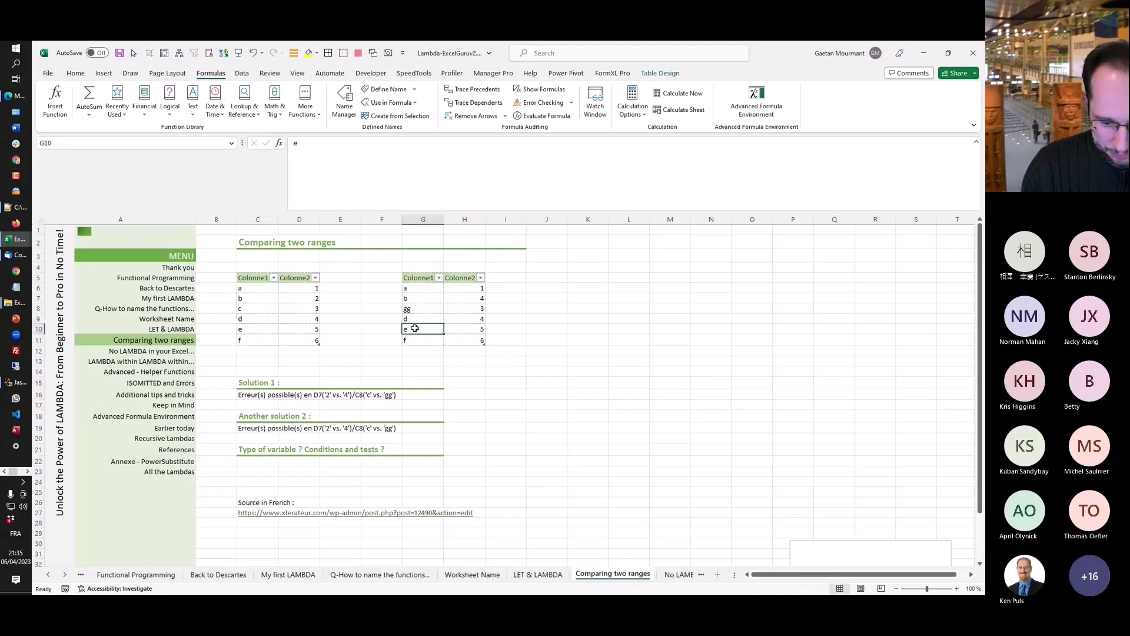
{"action": "type", "text": "ty"}
{"action": "key", "text": "Return"}
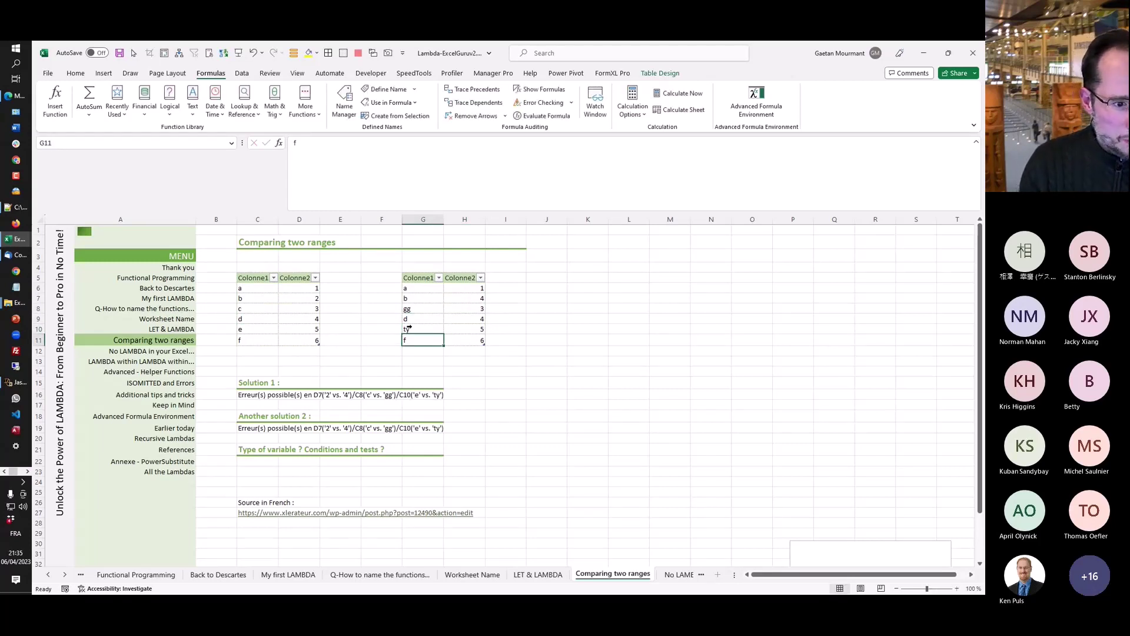
- Review the Solution 1 formula in C16 unchanged, then edit the Solution 2 formula in C19
{"action": "left_click", "coordinate": [274, 399]}
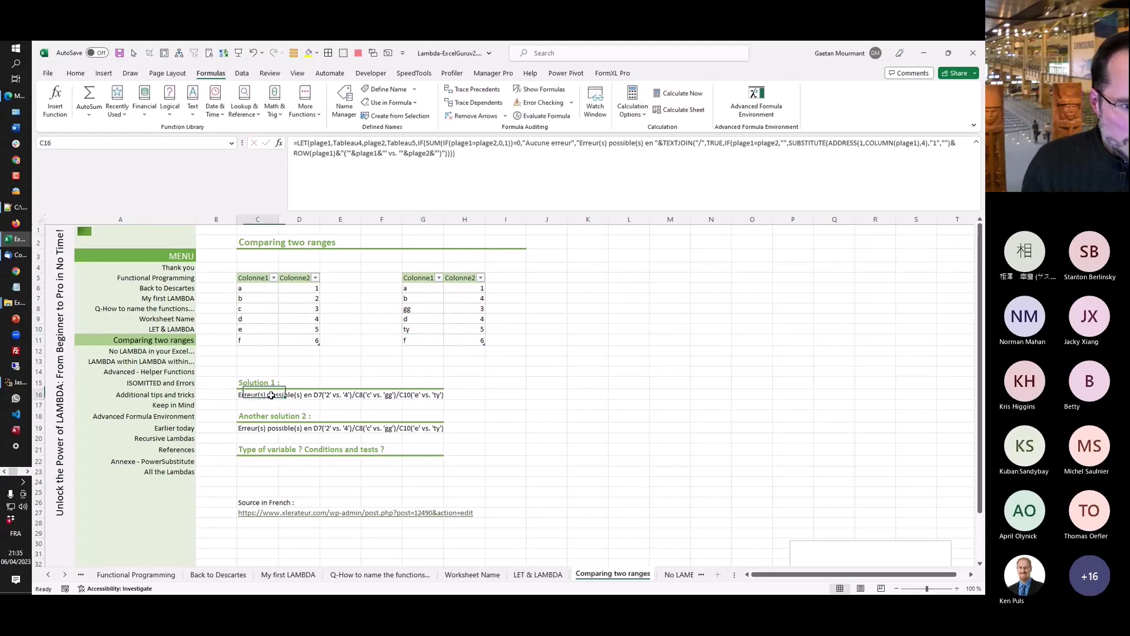
{"action": "key", "text": "F2"}
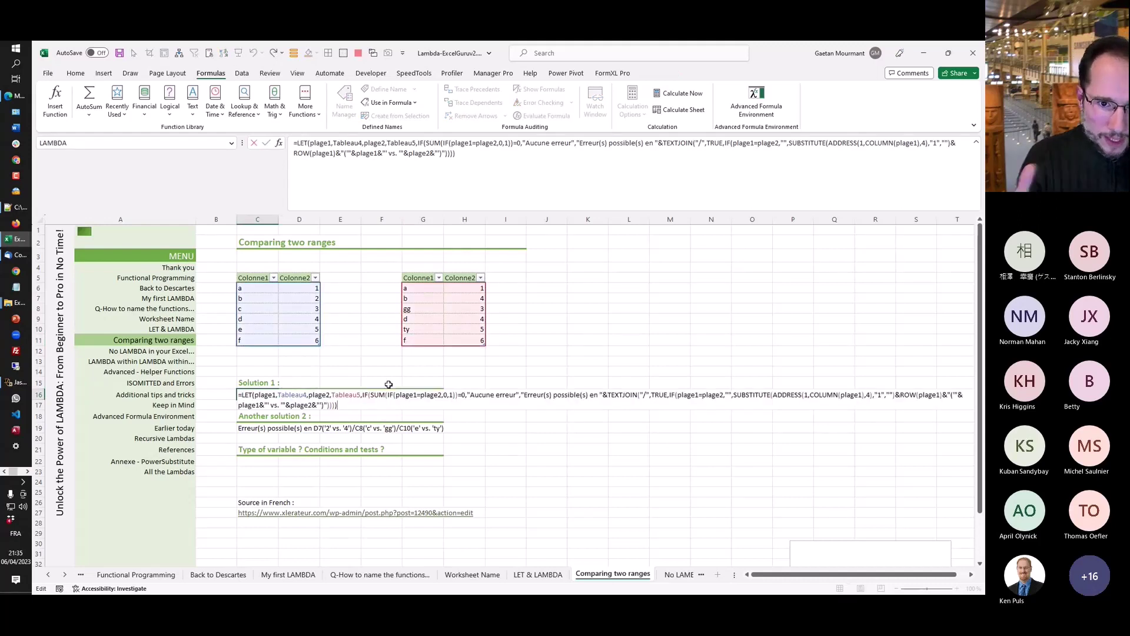
{"action": "key", "text": "Escape"}
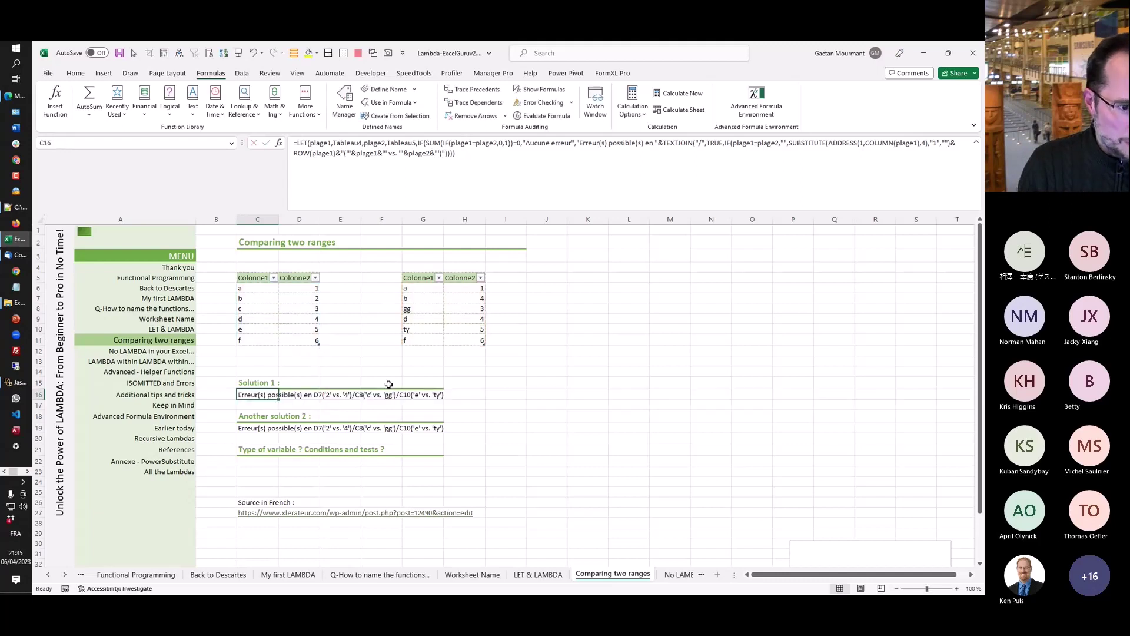
{"action": "left_click", "coordinate": [259, 430]}
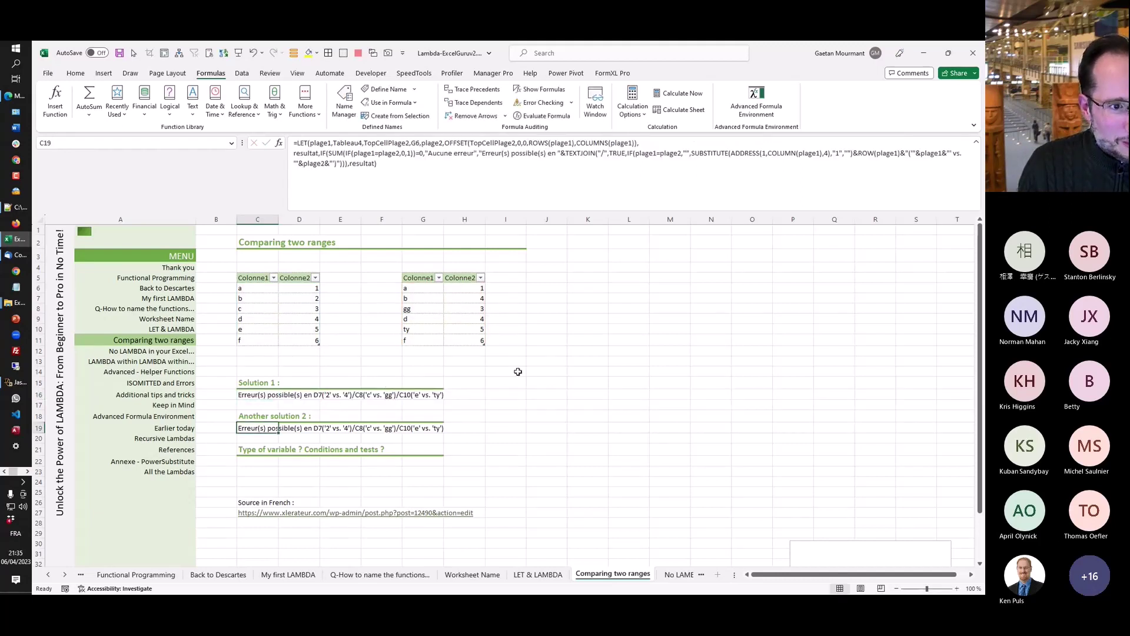
{"action": "left_click", "coordinate": [445, 174]}
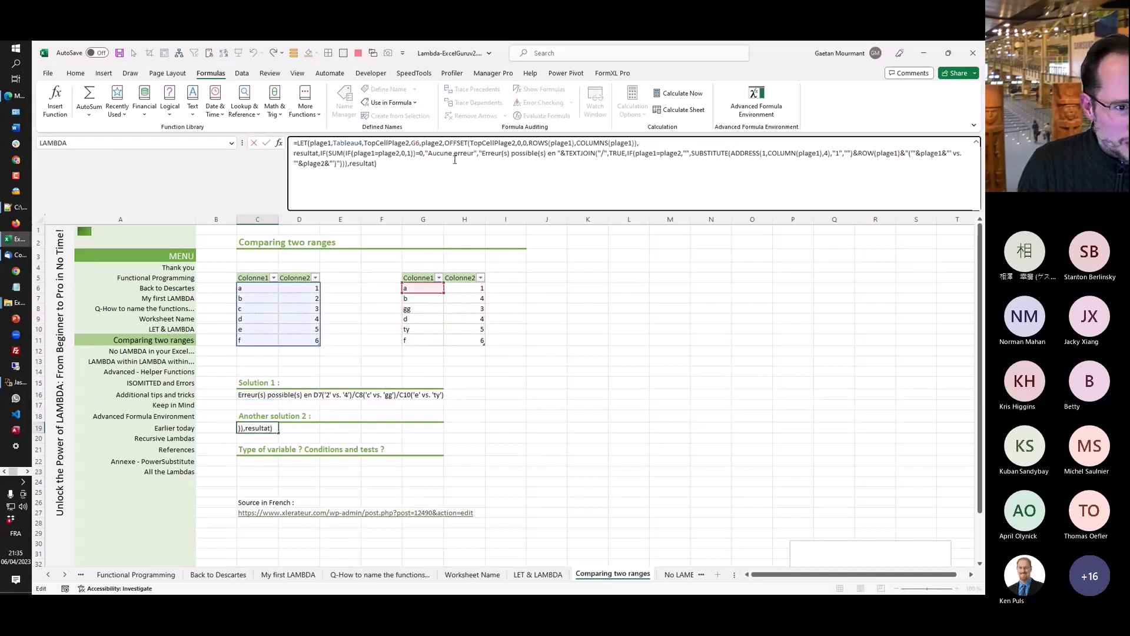
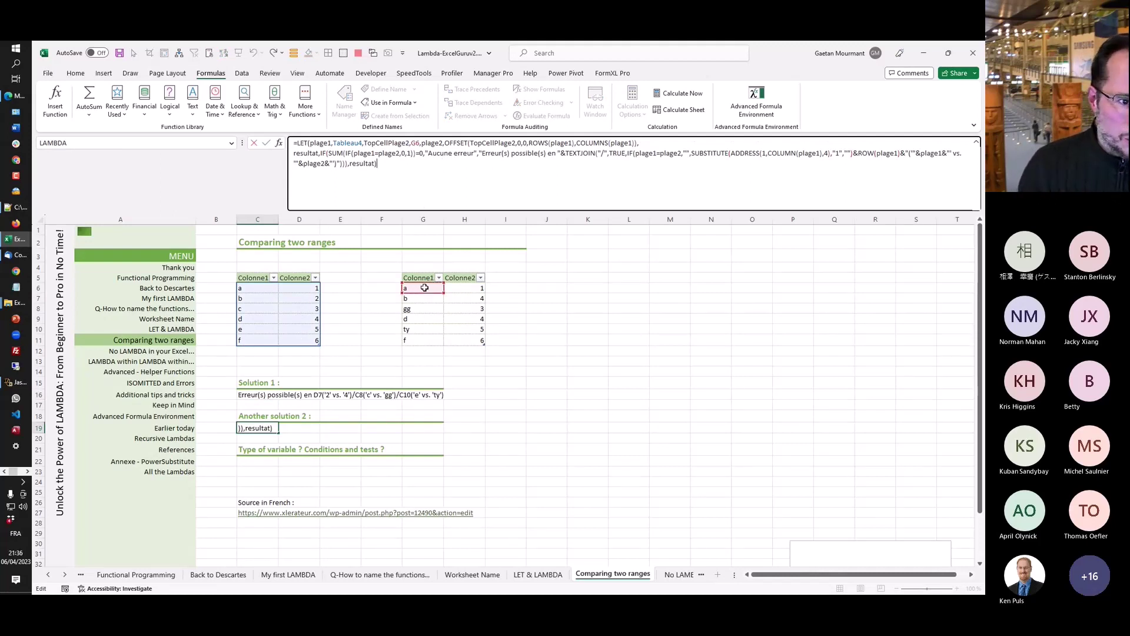
- Review C19's LET formula (OFFSET, plage2, TopCellPlage2) and copy its full text
{"action": "double_click", "coordinate": [456, 143]}
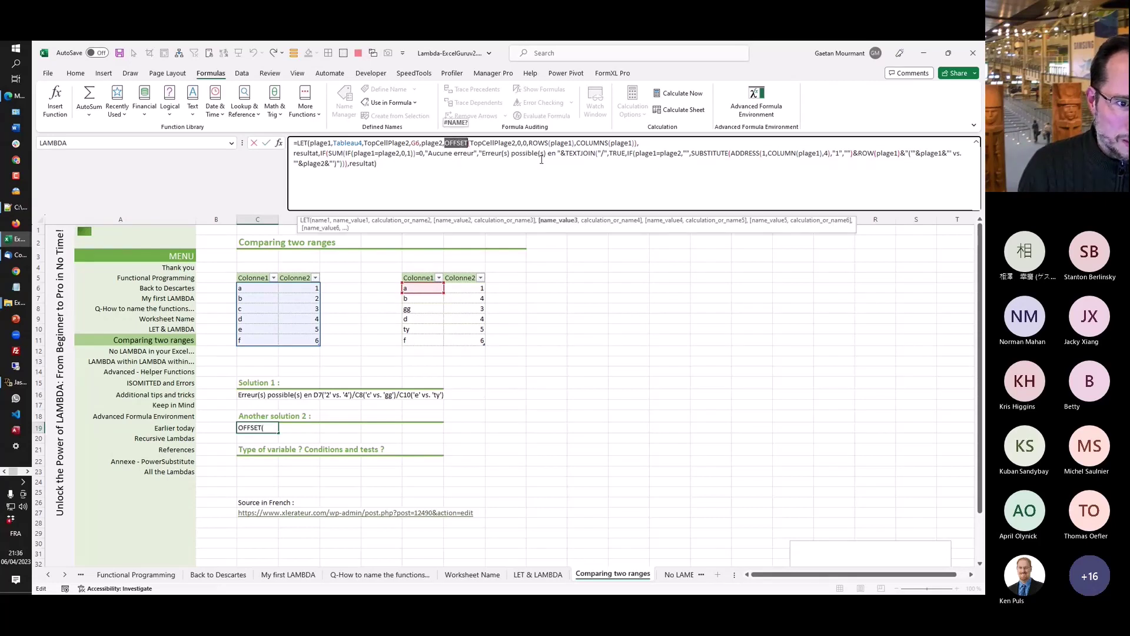
{"action": "double_click", "coordinate": [432, 143]}
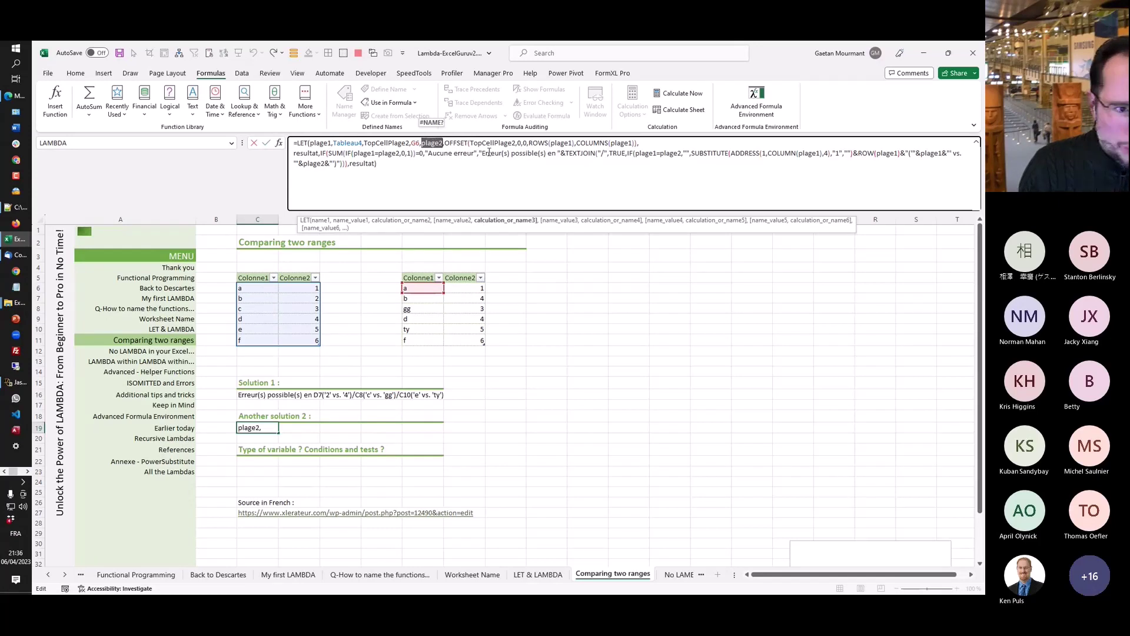
{"action": "double_click", "coordinate": [401, 143]}
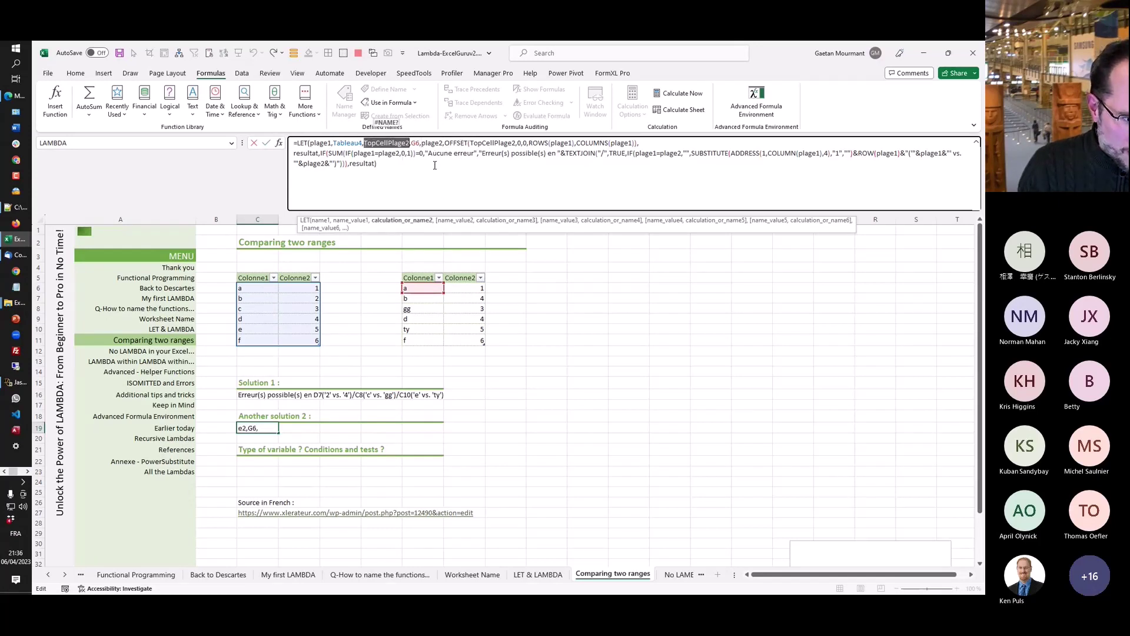
{"action": "key", "text": "Escape"}
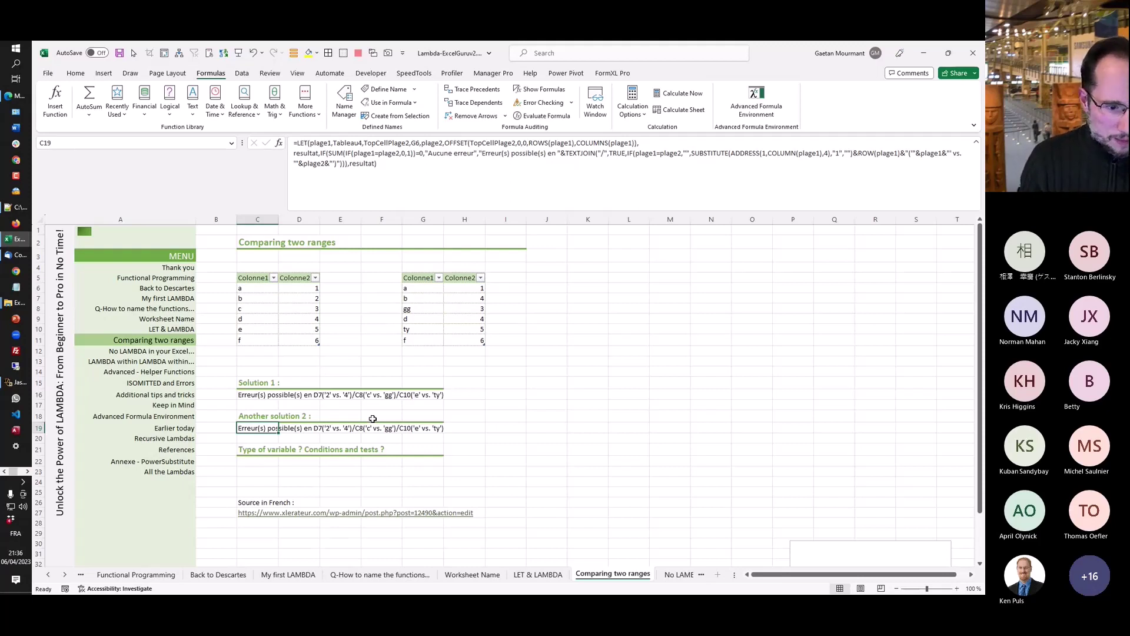
{"action": "key", "text": "F2"}
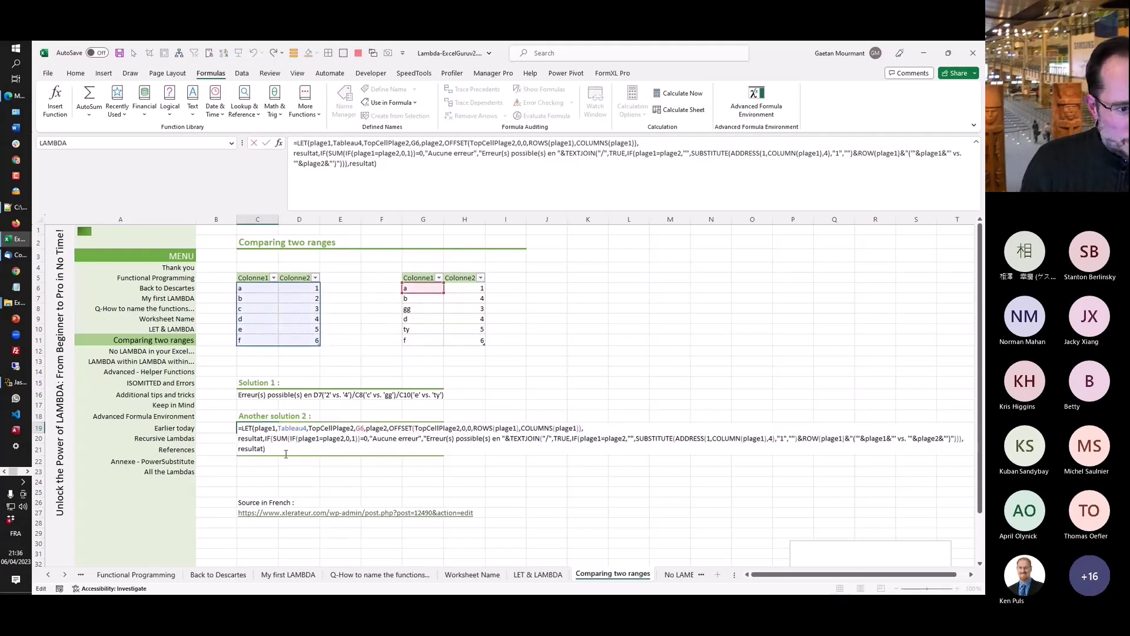
{"action": "left_click_drag", "start_coordinate": [268, 449], "coordinate": [224, 430]}
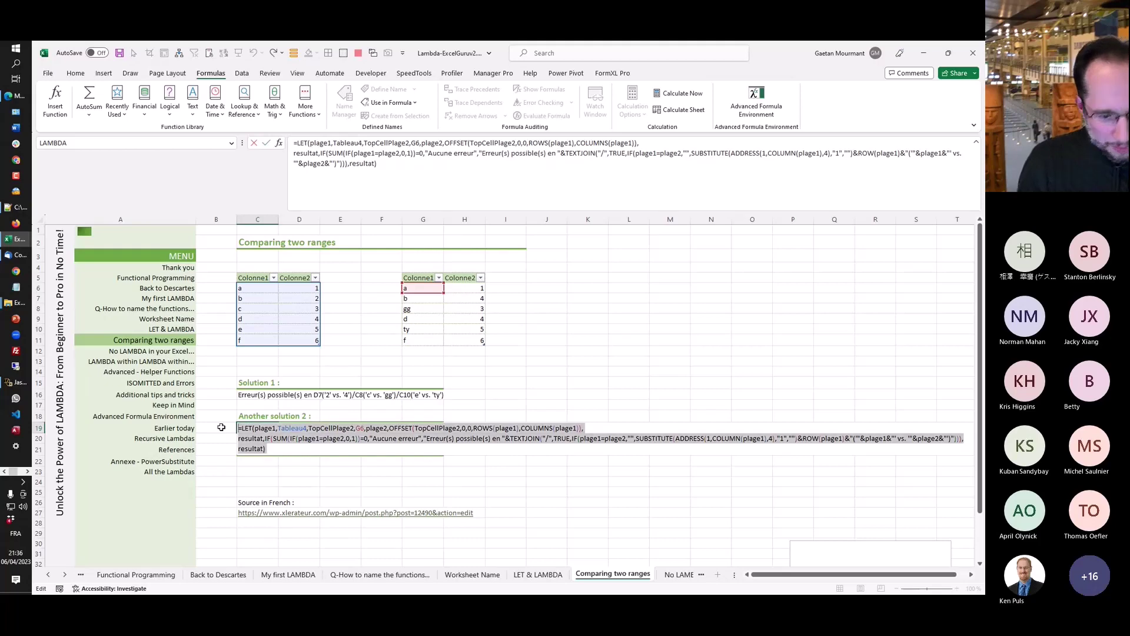
{"action": "key", "text": "Escape"}
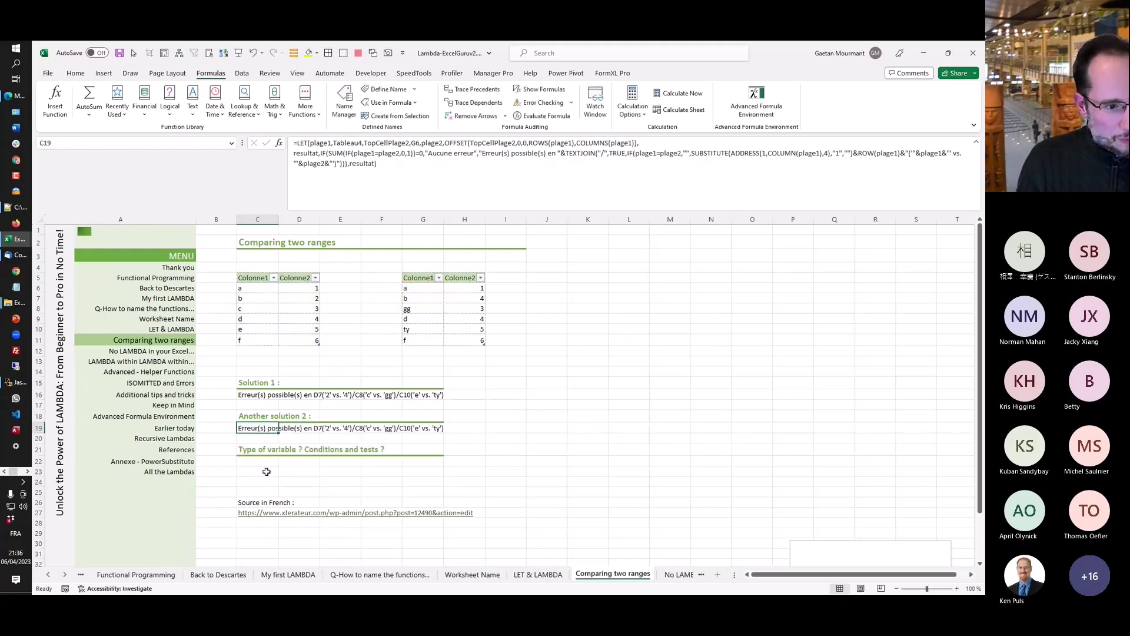
{"action": "left_click", "coordinate": [530, 428]}
- Paste the copied LET formula into H14 and confirm it shows the same error list
{"action": "scroll", "coordinate": [510, 388], "scroll_direction": "up", "scroll_amount": 3}
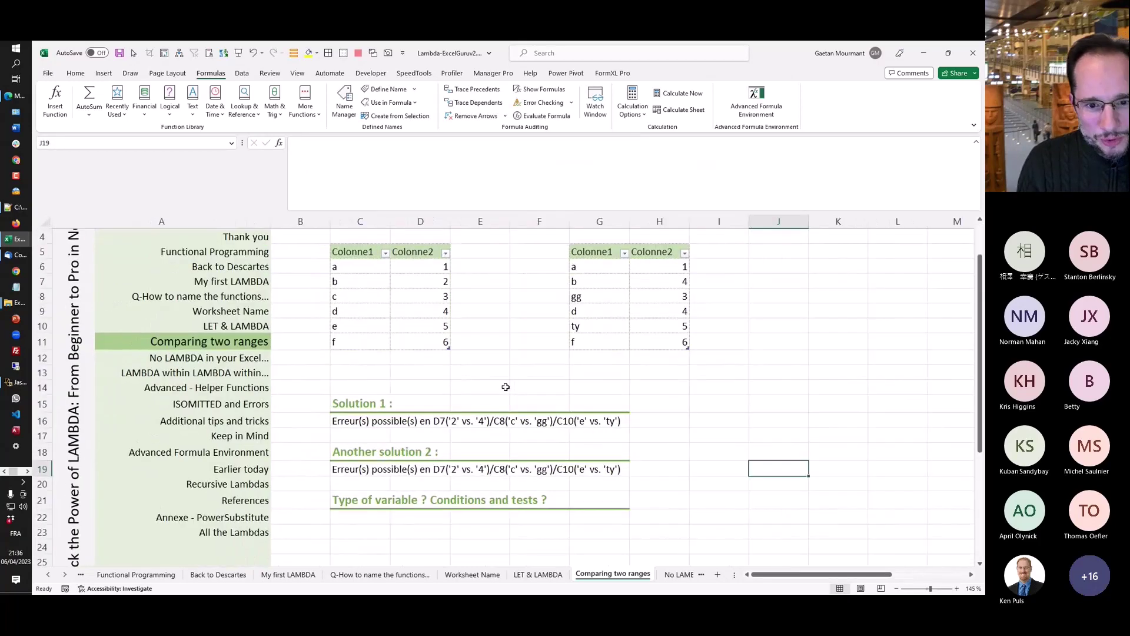
{"action": "left_click", "coordinate": [656, 385]}
{"action": "left_click", "coordinate": [366, 169]}
{"action": "type", "text": "=LET(plage1,Tableau4,TopCellPlage2,G6,plage2,OFFSET(TopCellPlage2,0,0,ROWS(plage1),COLUMNS(plage1)), resultat,IF(SUM(IF(plage1=plage2,0,1))=0,\"Aucune erreur\",\"Erreur(s) possible(s) en \"&TEXTJOIN(\"/\",TRUE,IF(plage1=plage2,\"\",SUBSTITUTE(ADDRESS(1,COLUMN(plage1),4),\"1\",\"\")&ROW(plage1)&\"('\"&plage1&\"' vs. '\"&plage2&\"')\"))),resultat)"}
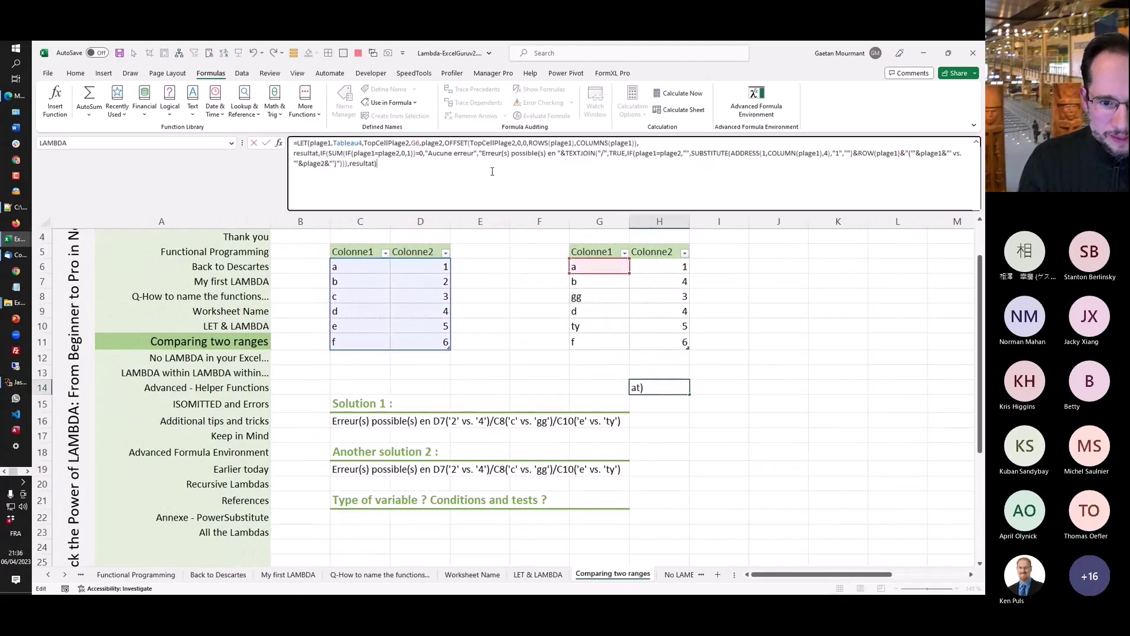
{"action": "key", "text": "ctrl+Return"}
{"action": "key", "text": "F2"}
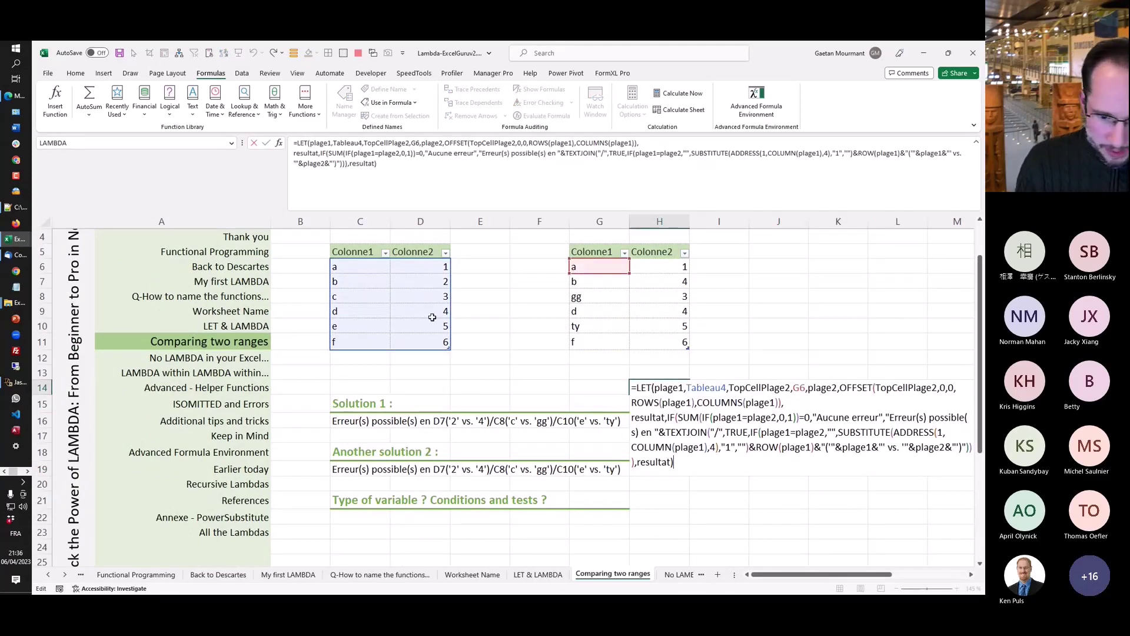
{"action": "scroll", "coordinate": [971, 574], "scroll_direction": "right", "scroll_amount": 3}
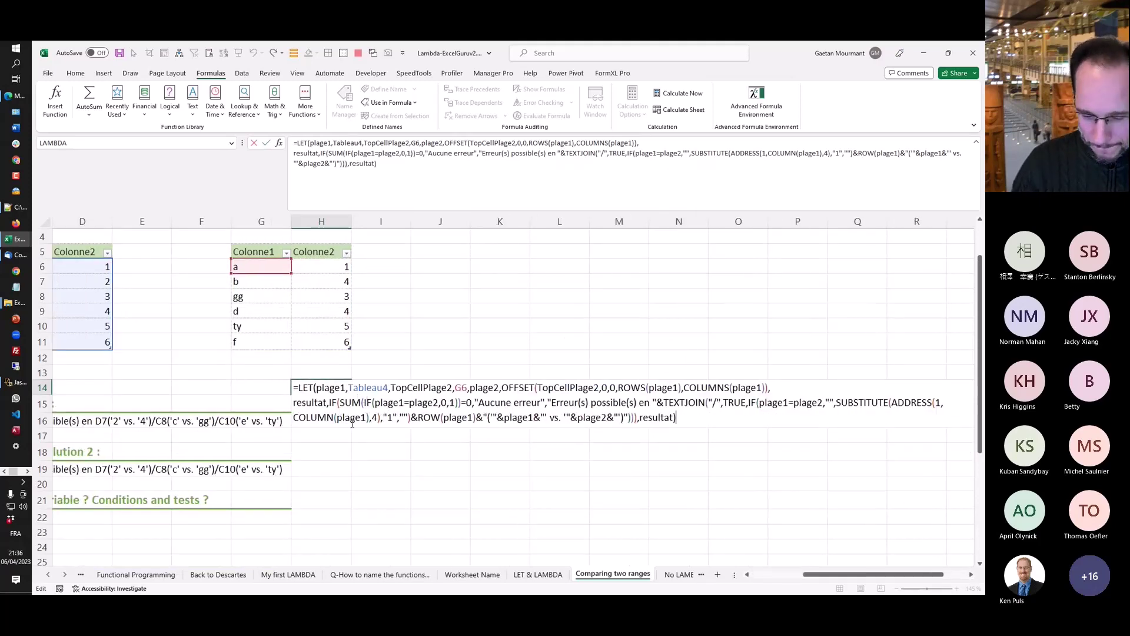
{"action": "key", "text": "ctrl+Return"}
- Reopen H14's formula to examine its Tableau4 reference
{"action": "scroll", "coordinate": [350, 423], "scroll_direction": "left", "scroll_amount": 3}
{"action": "scroll", "coordinate": [415, 414], "scroll_direction": "up", "scroll_amount": 2}
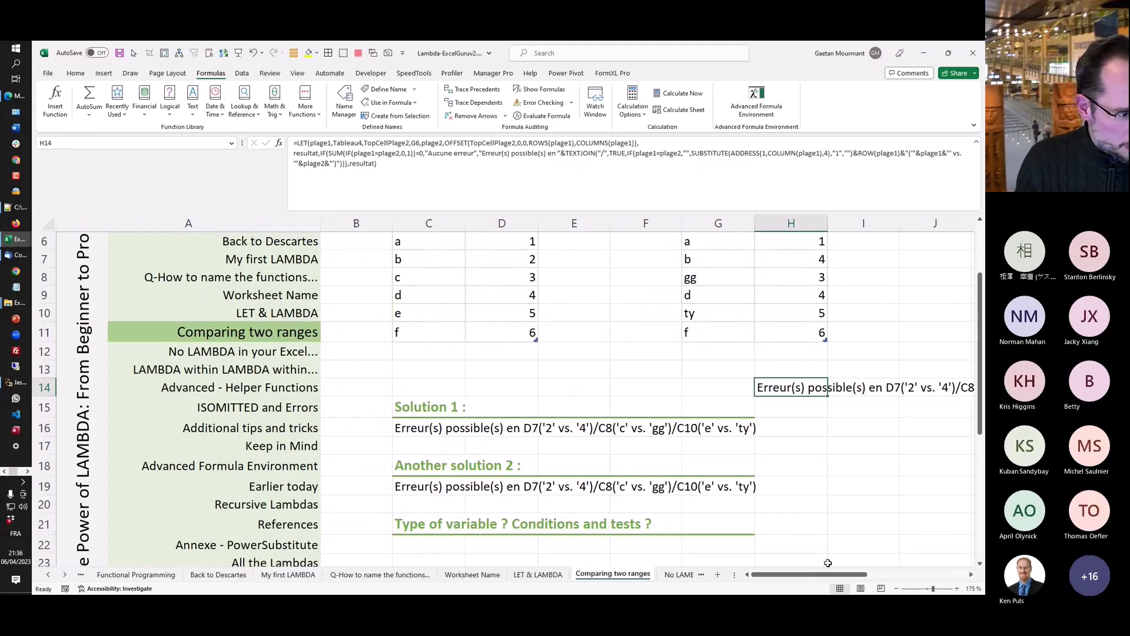
{"action": "scroll", "coordinate": [855, 580], "scroll_direction": "right", "scroll_amount": 4}
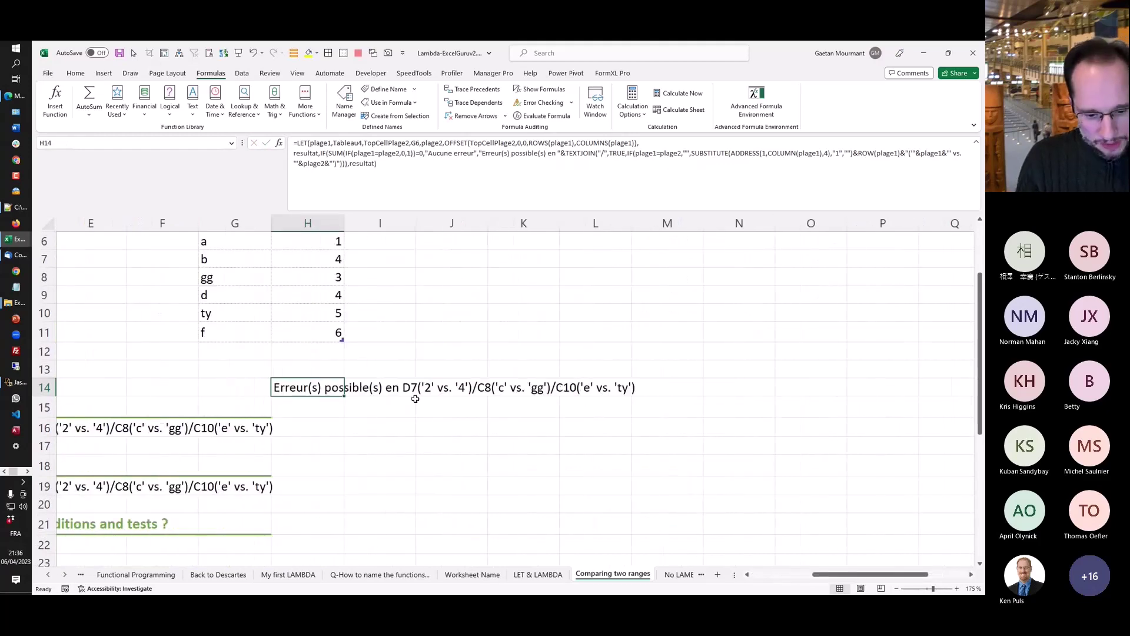
{"action": "key", "text": "F2"}
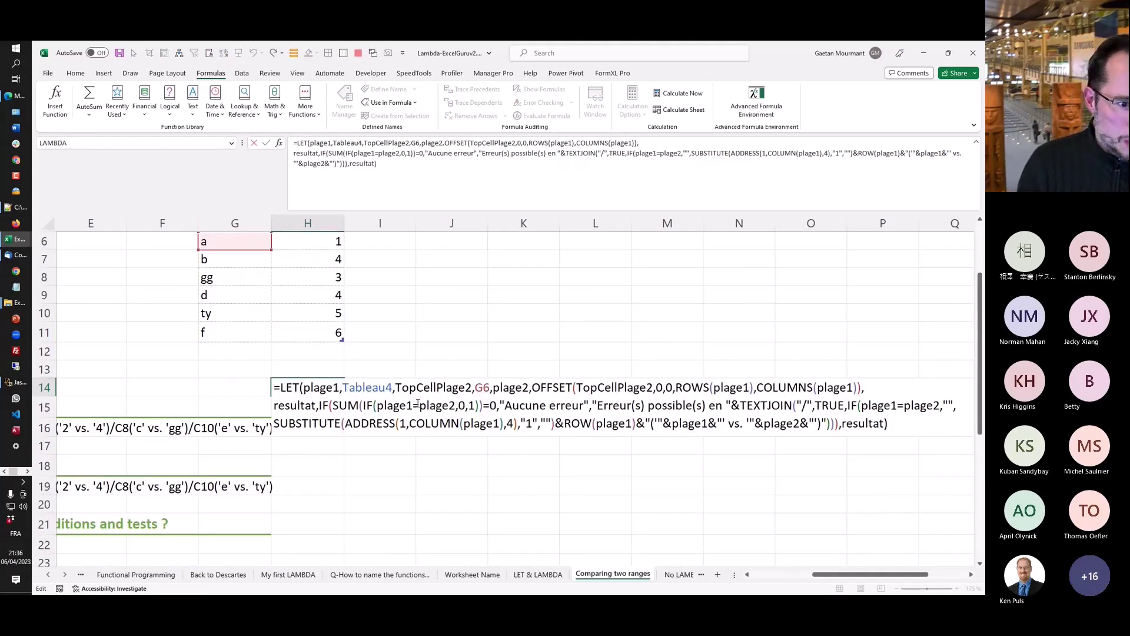
{"action": "double_click", "coordinate": [345, 390]}
{"action": "double_click", "coordinate": [367, 387]}
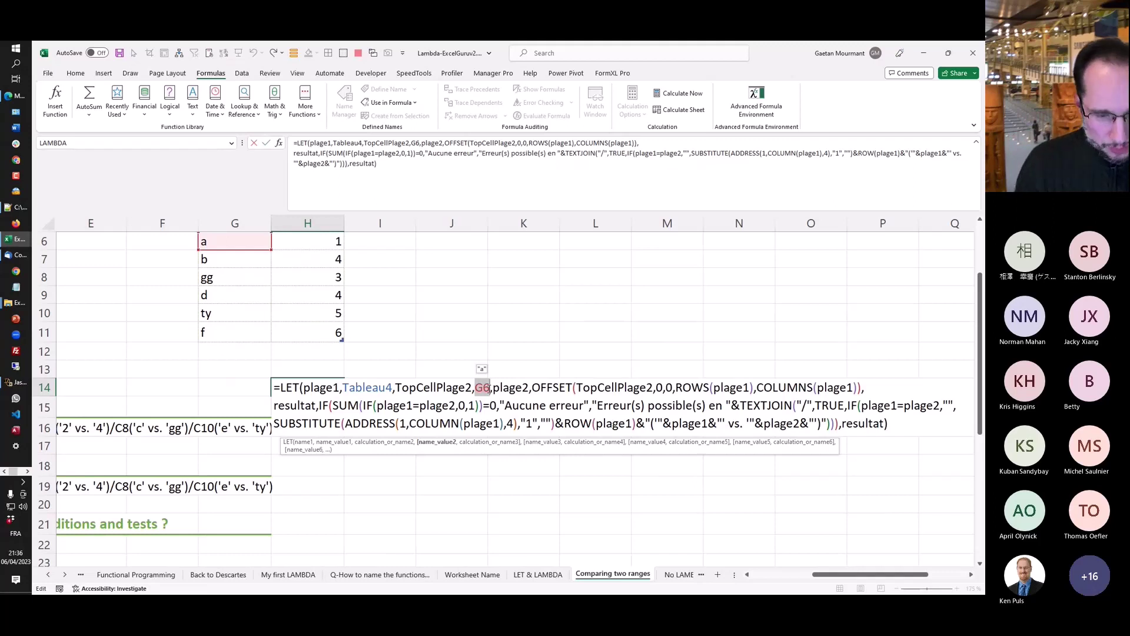
- Append the call arguments (Tableau4,G6) to the end of H14's formula
{"action": "left_click", "coordinate": [901, 427]}
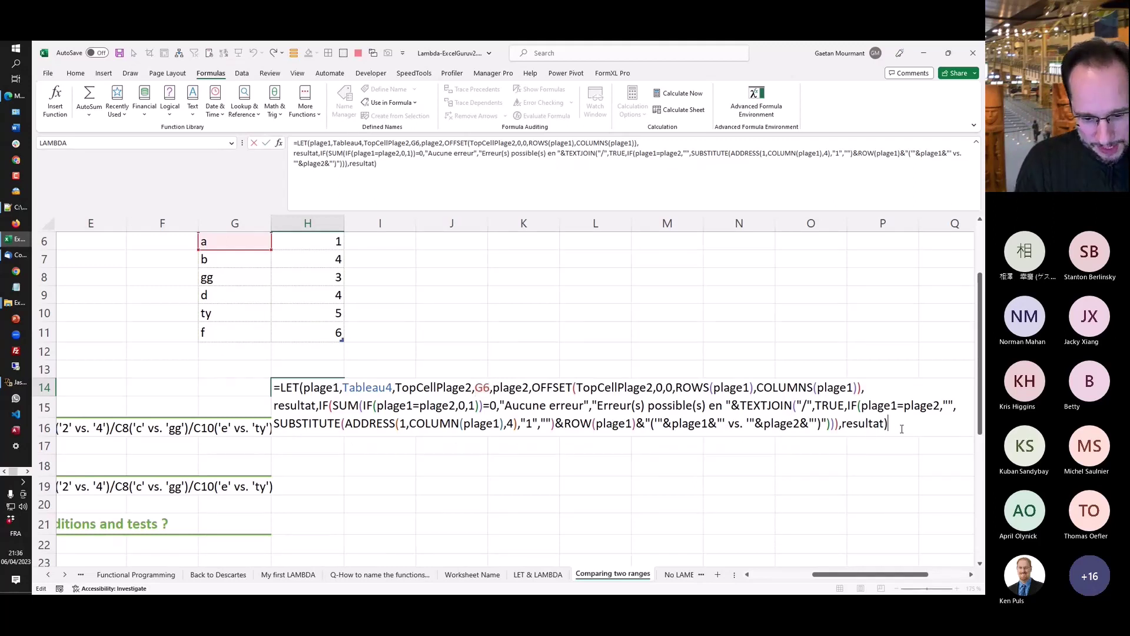
{"action": "type", "text": "(G6"}
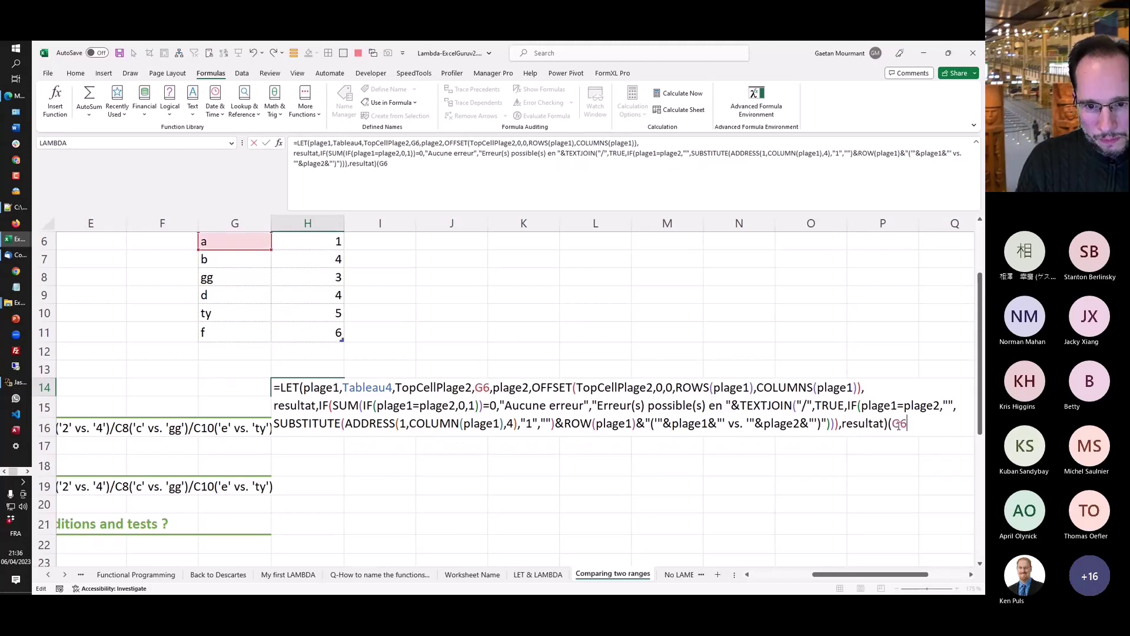
{"action": "double_click", "coordinate": [367, 387]}
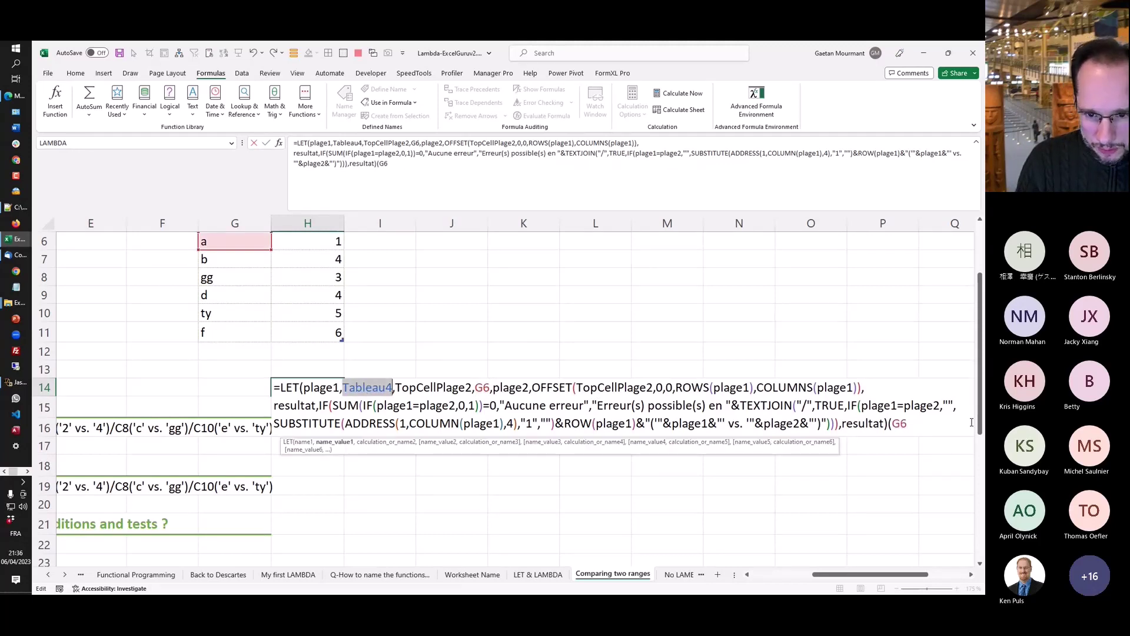
{"action": "key", "text": "ctrl+c"}
{"action": "left_click", "coordinate": [891, 423]}
{"action": "key", "text": "ctrl+v"}
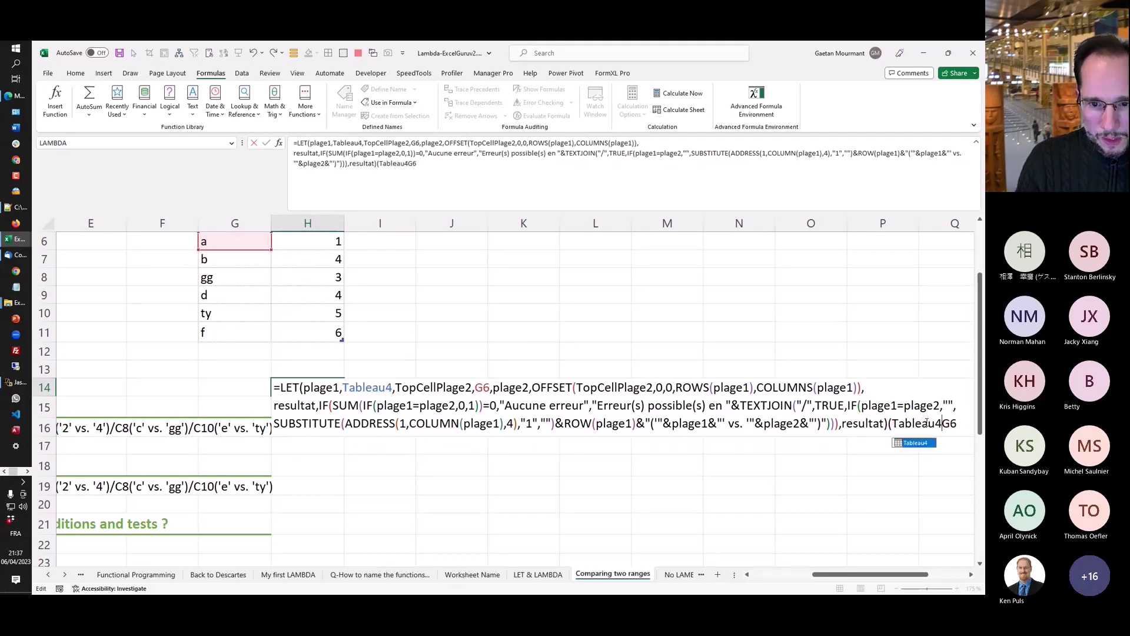
{"action": "type", "text": ",1"}
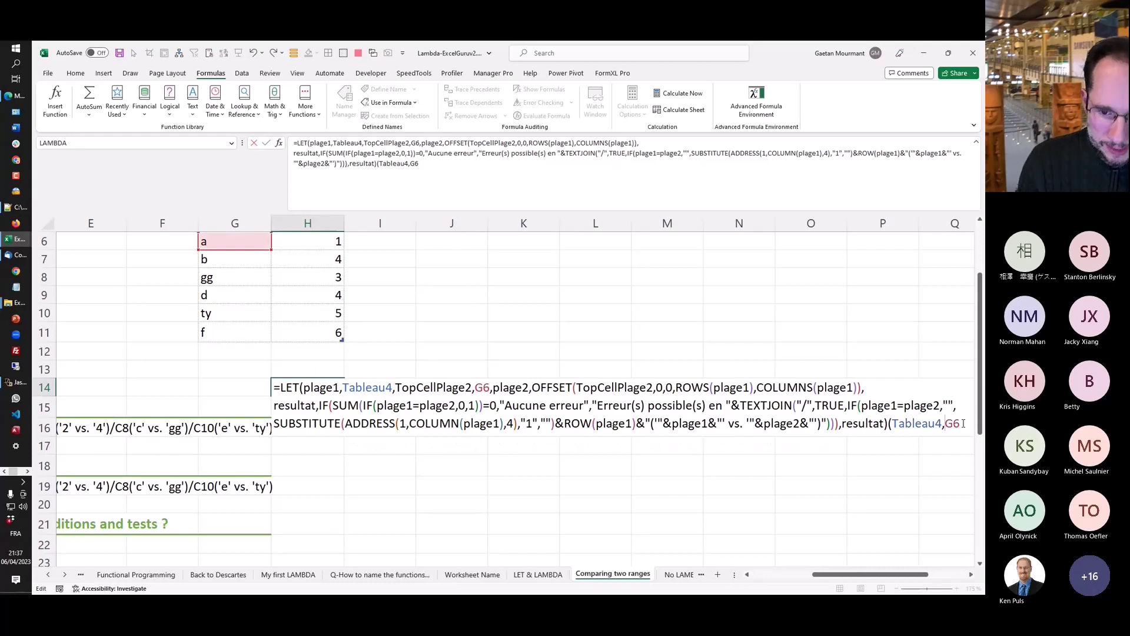
{"action": "type", "text": ")"}
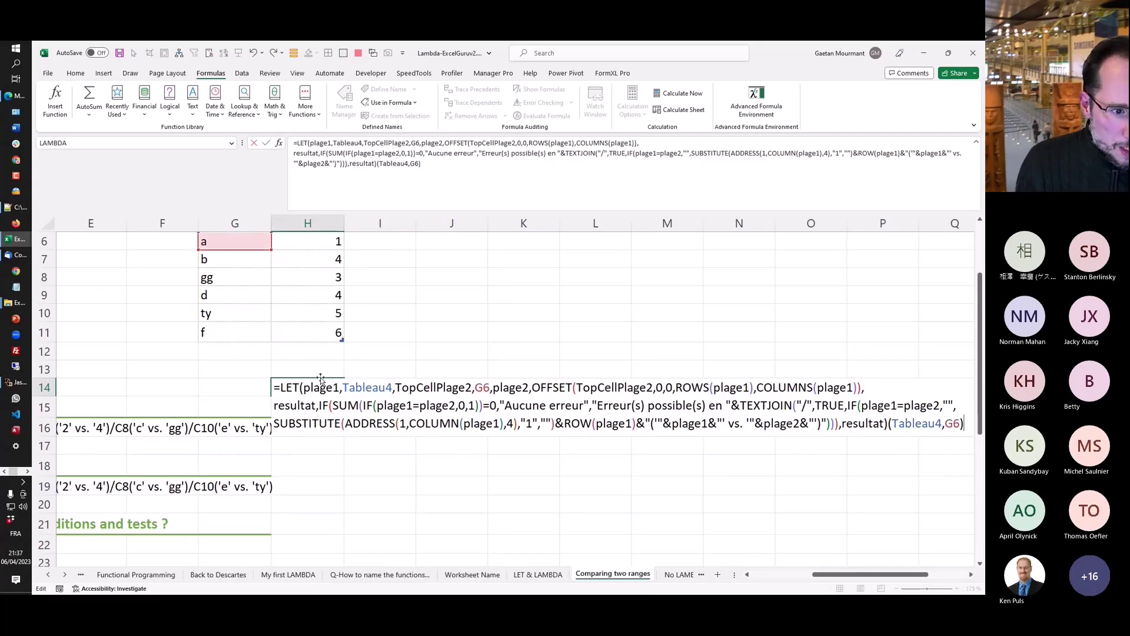
- Remove the Tableau4 and G6 values from the LET definitions
{"action": "left_click", "coordinate": [356, 387]}
{"action": "double_click", "coordinate": [366, 388]}
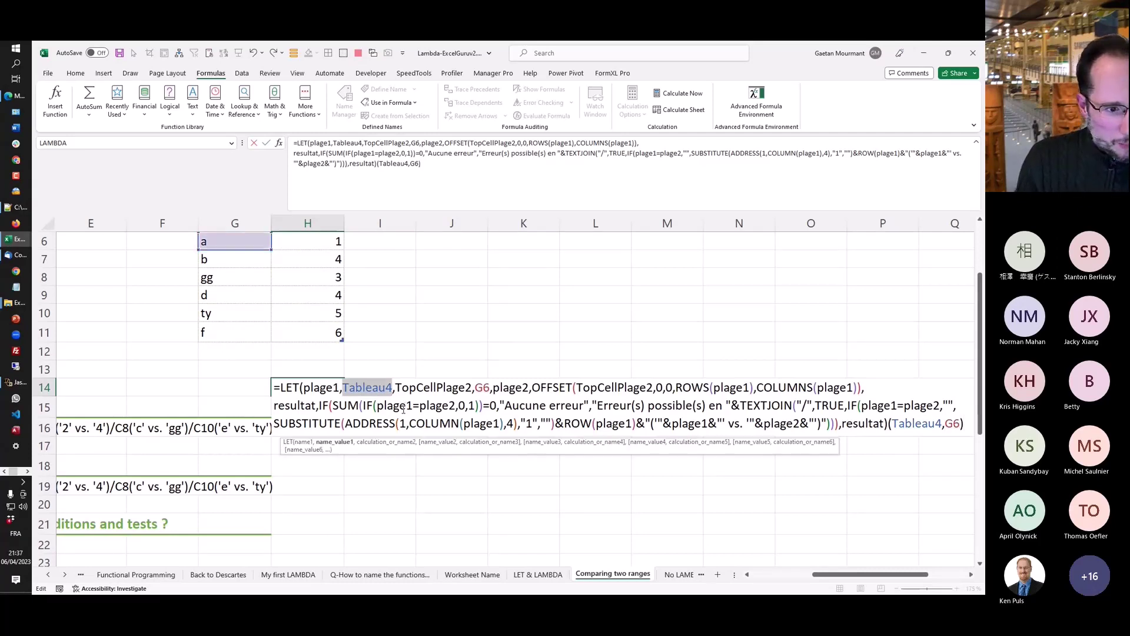
{"action": "key", "text": "Delete"}
{"action": "key", "text": "Delete"}
{"action": "double_click", "coordinate": [430, 387]}
{"action": "key", "text": "Delete"}
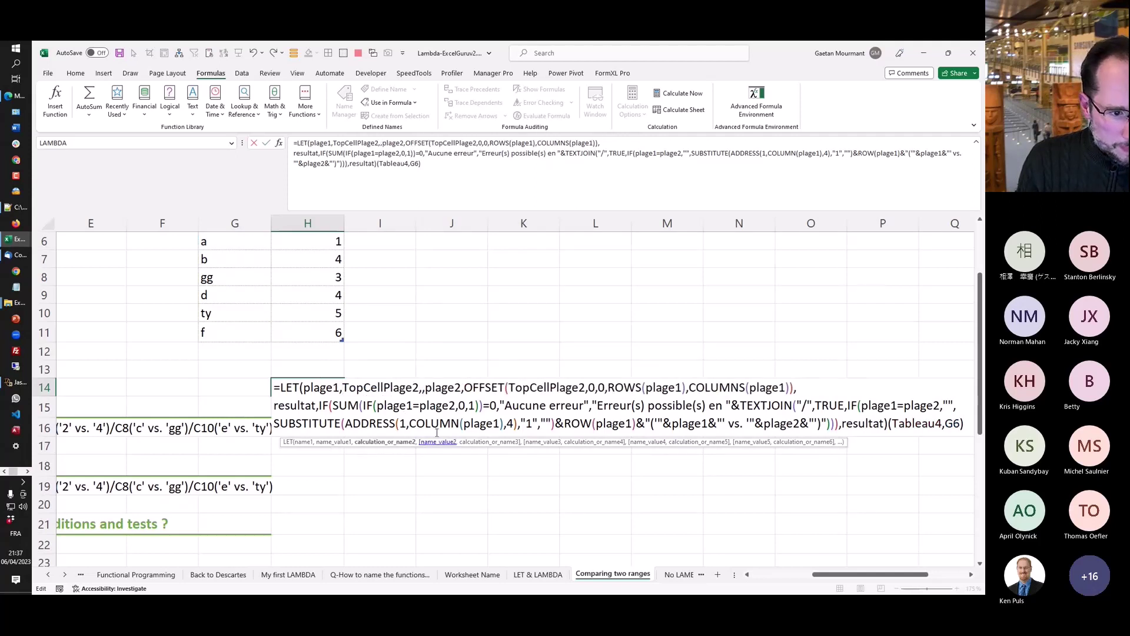
{"action": "key", "text": "Delete"}
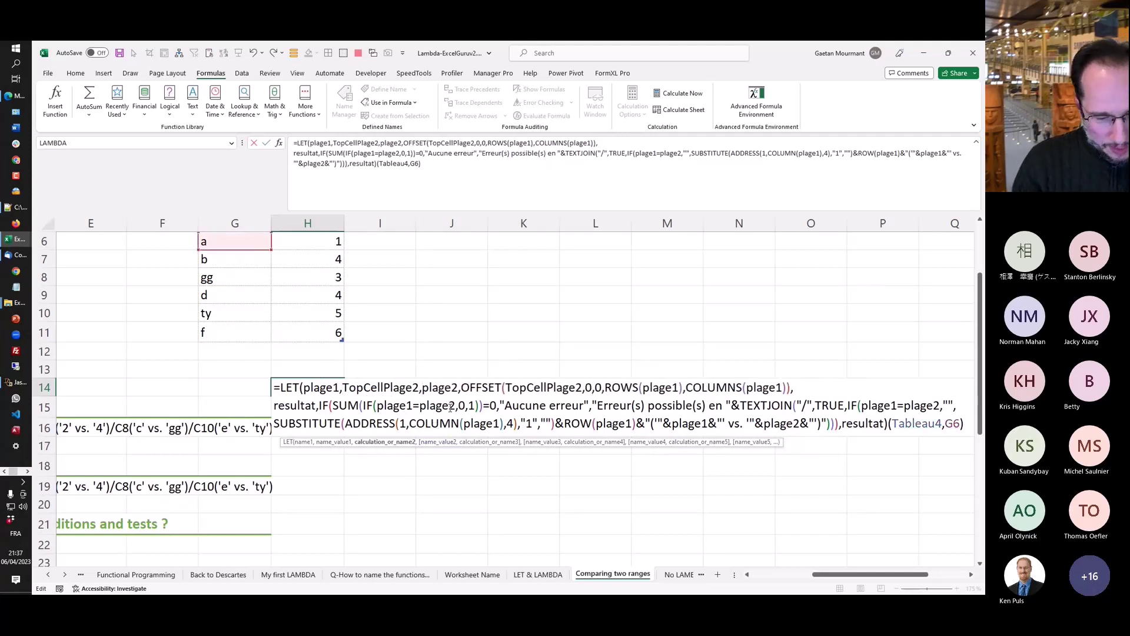
- Replace the outer LET with LAMBDA, nest a LET for plage2, close it, and commit
{"action": "type", "text": "let("}
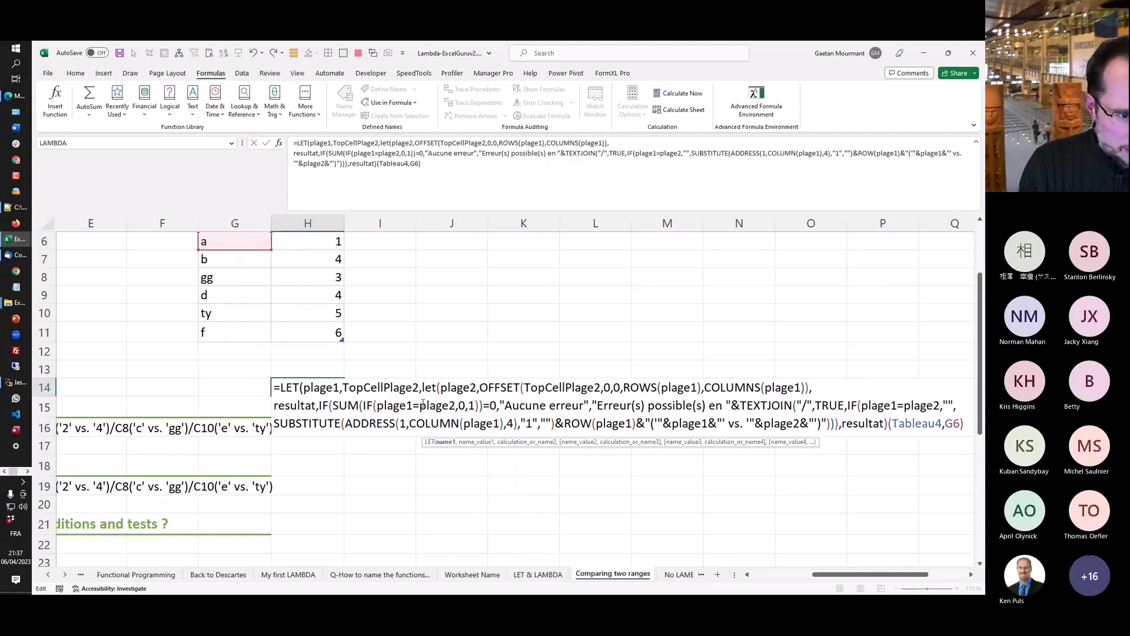
{"action": "double_click", "coordinate": [297, 387]}
{"action": "type", "text": "lambda"}
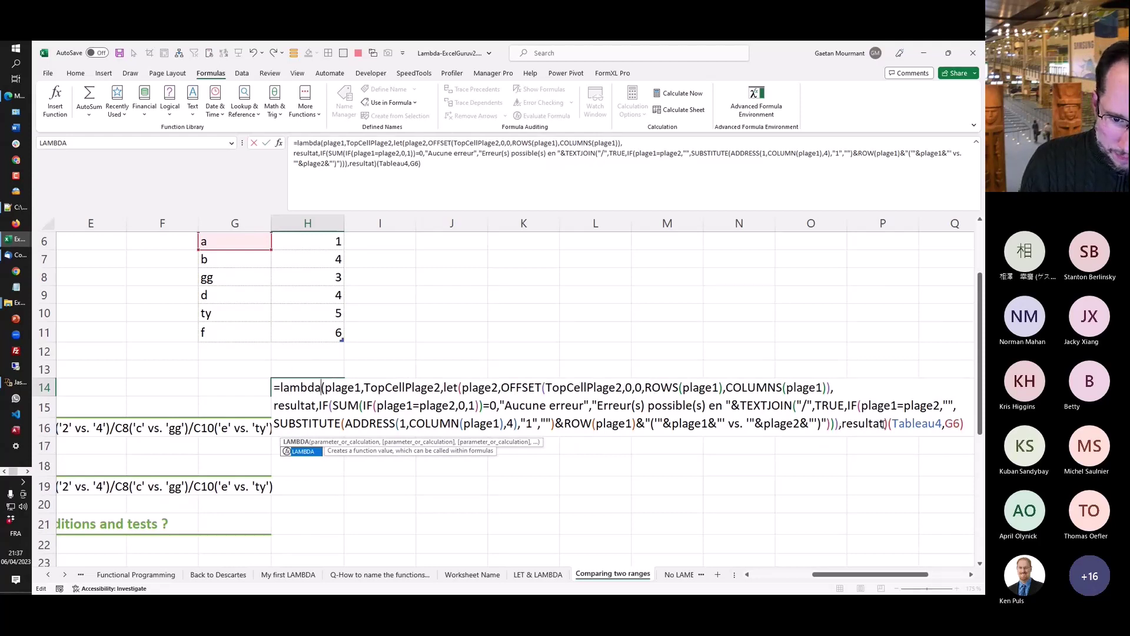
{"action": "left_click", "coordinate": [887, 422]}
{"action": "type", "text": ")"}
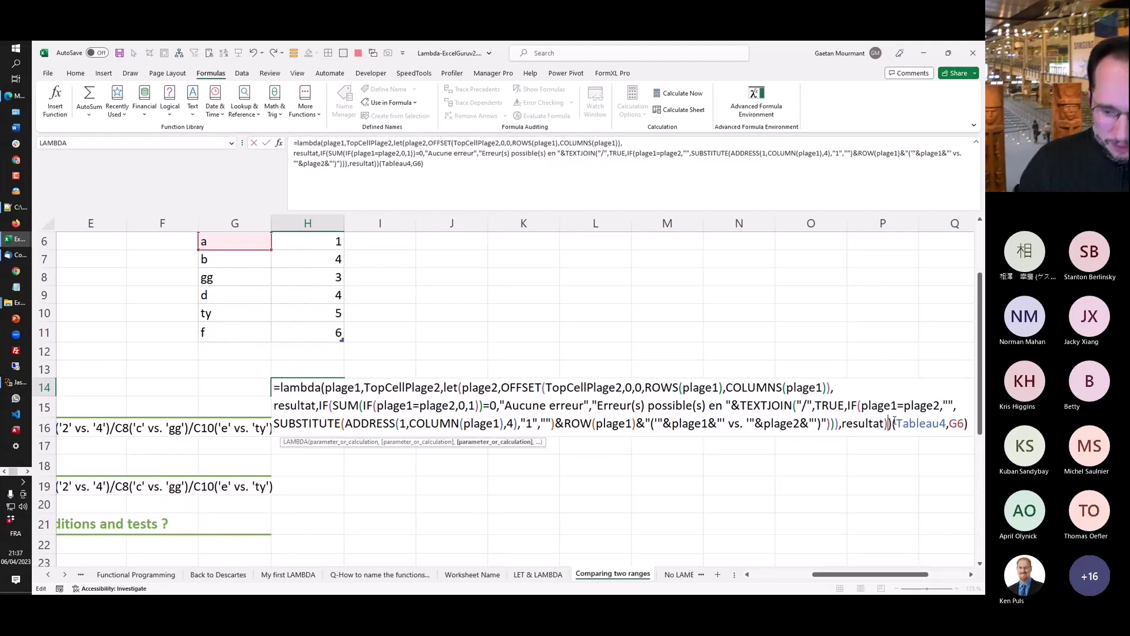
{"action": "key", "text": "Return"}
{"action": "key", "text": "Up"}
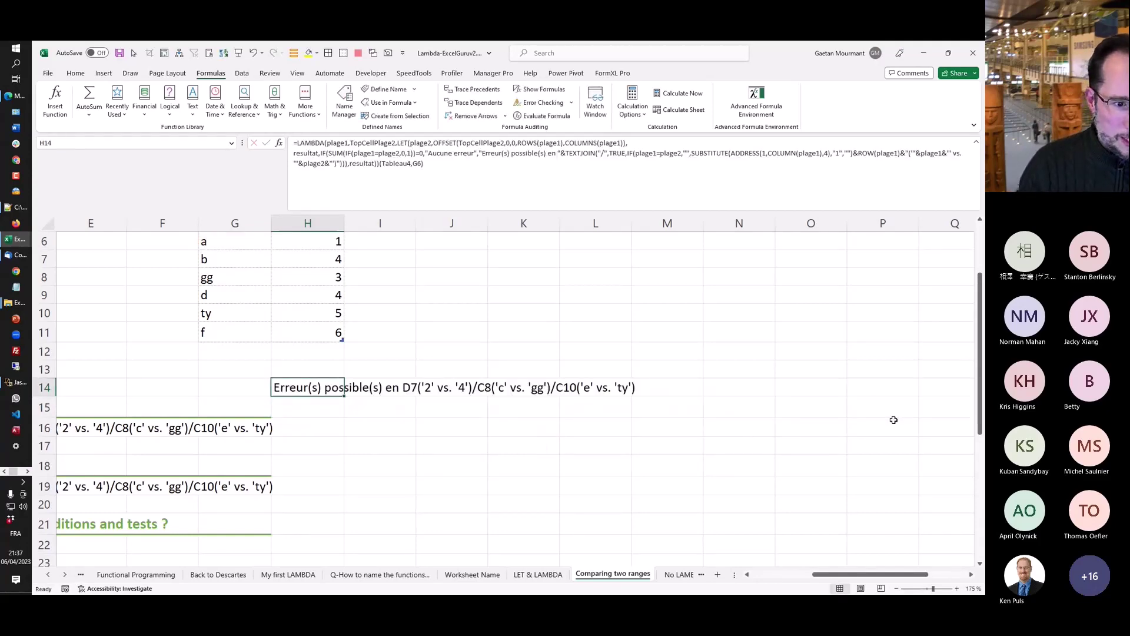
- Review H14's LAMBDA parameters plage1 and TopCellPlage2 against their Tableau4 and G6 arguments
{"action": "key", "text": "F2"}
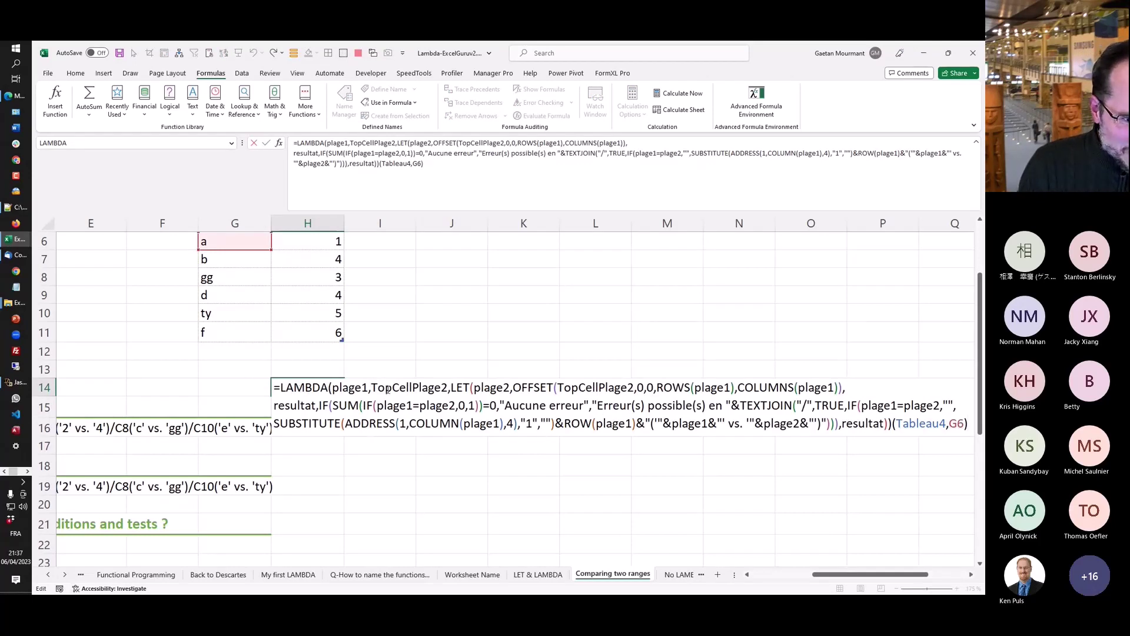
{"action": "double_click", "coordinate": [357, 387]}
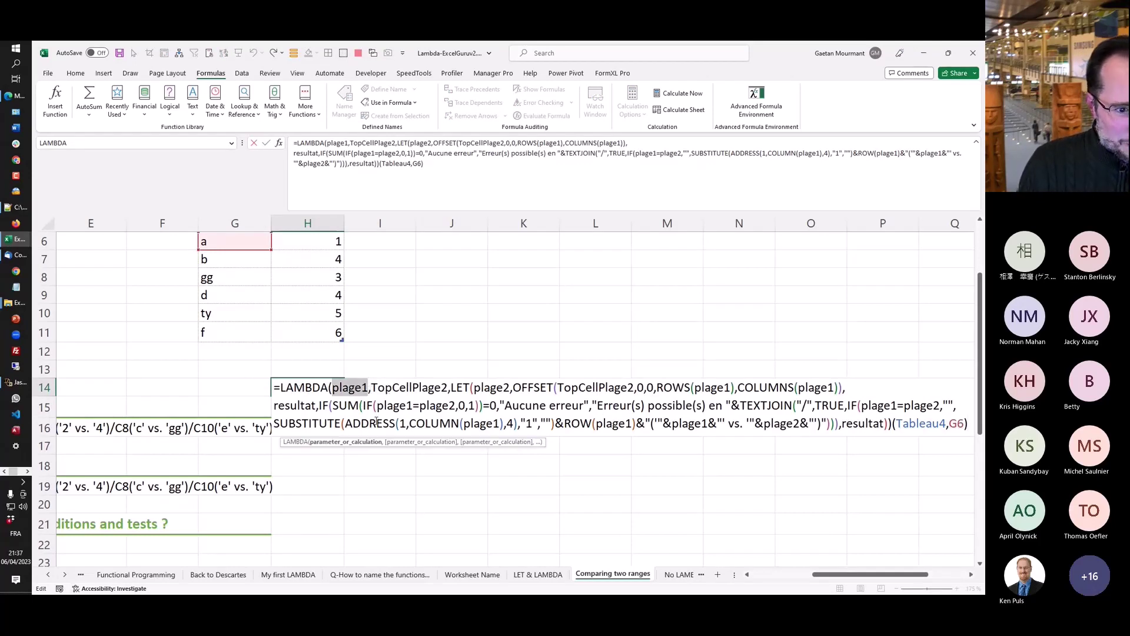
{"action": "double_click", "coordinate": [935, 424]}
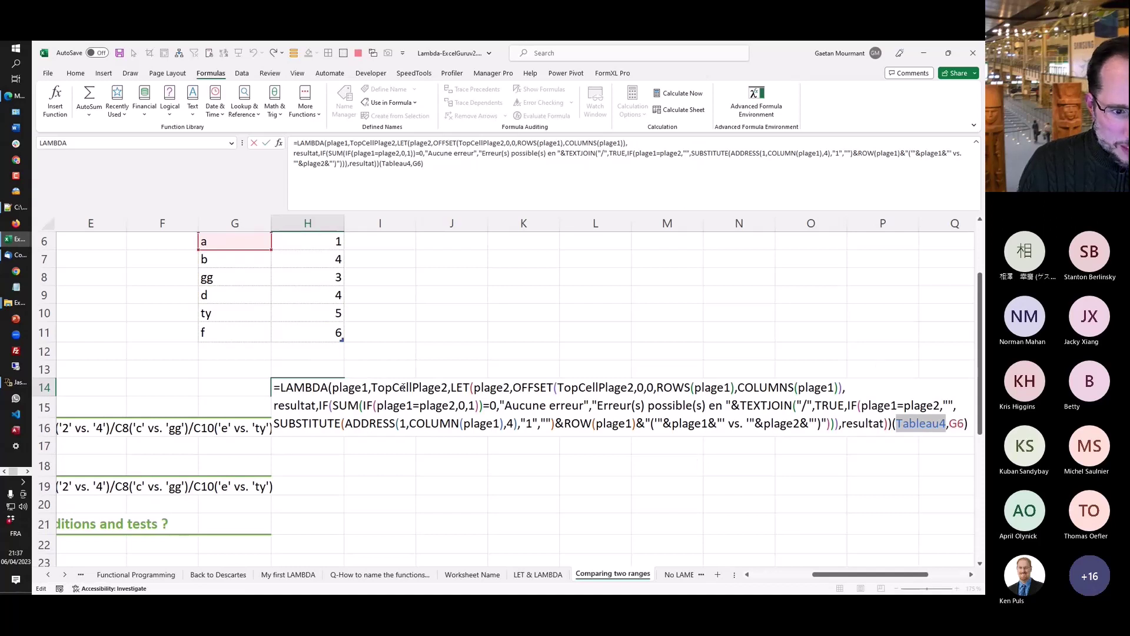
{"action": "double_click", "coordinate": [402, 387]}
{"action": "double_click", "coordinate": [957, 424]}
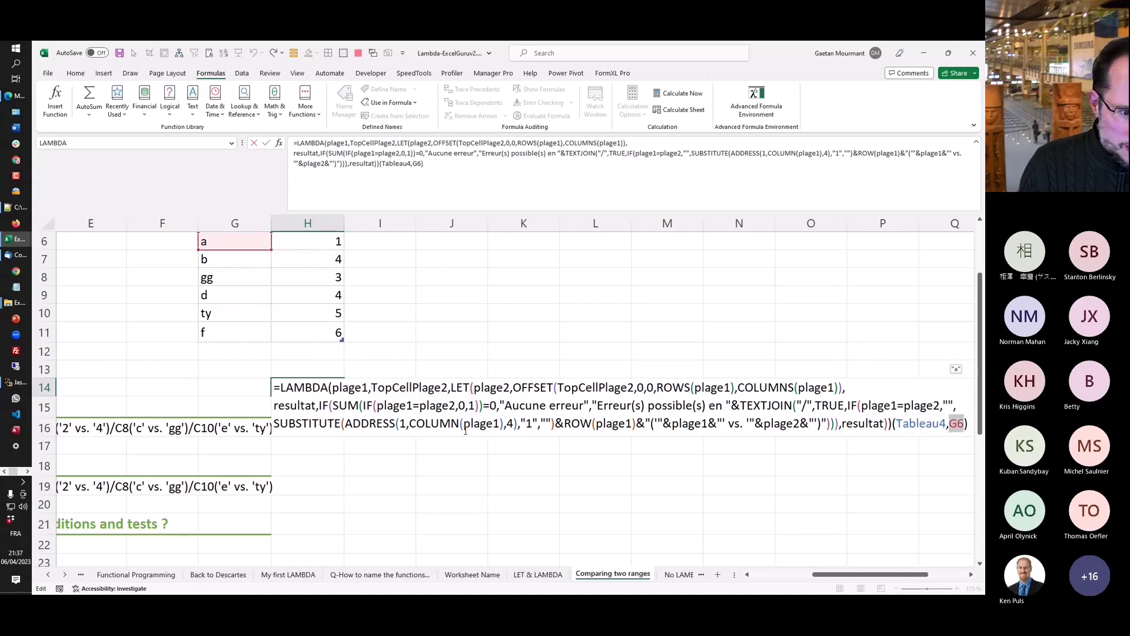
- Put LET(, the plage2 definition and )(Tableau4,G6) on separate lines in H14
{"action": "left_click", "coordinate": [473, 384]}
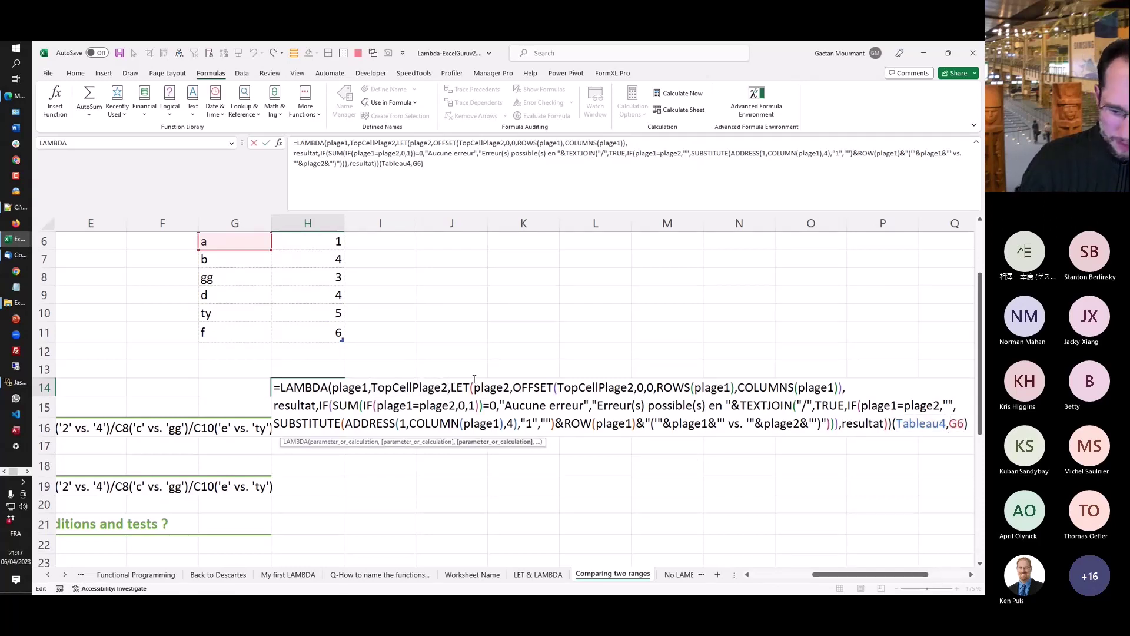
{"action": "key", "text": "alt+Return"}
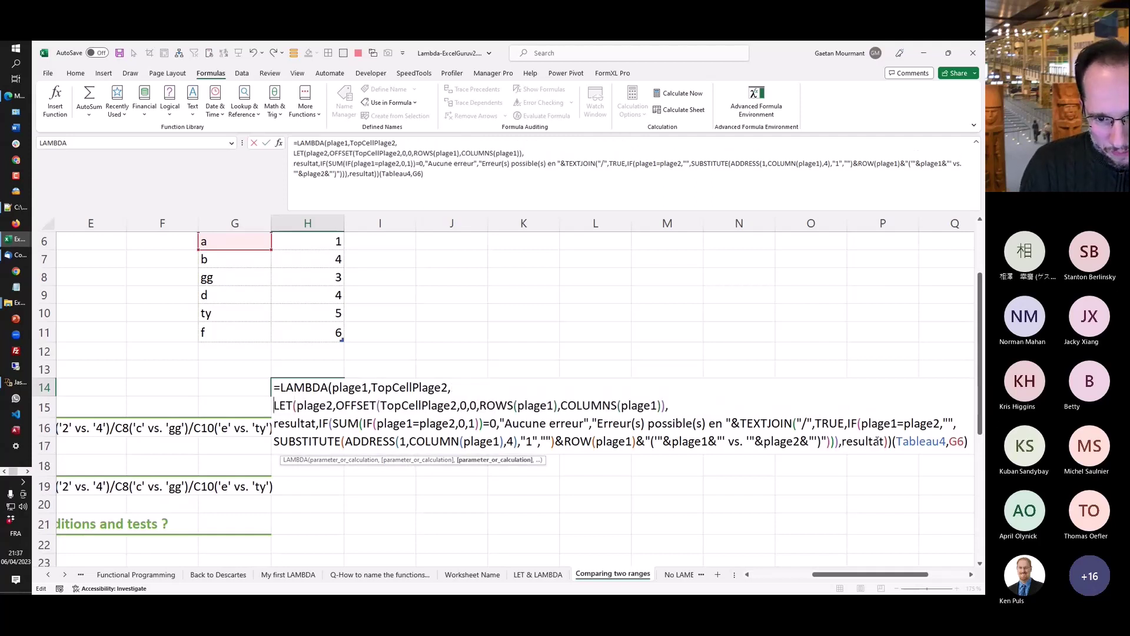
{"action": "left_click", "coordinate": [890, 441]}
{"action": "key", "text": "alt+Return"}
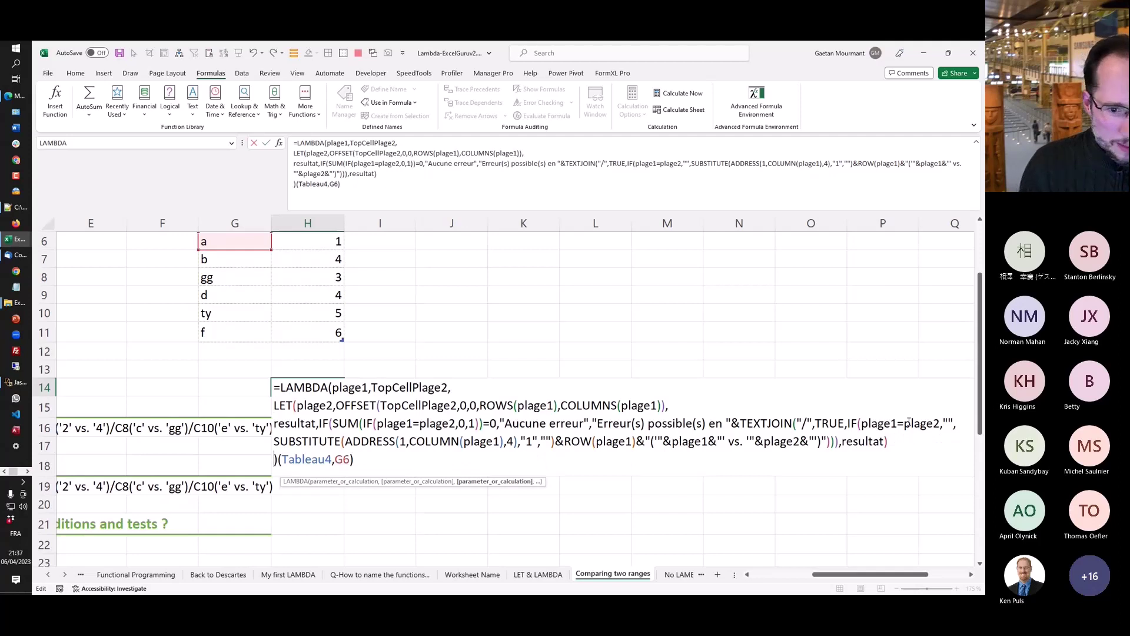
{"action": "left_click_drag", "start_coordinate": [886, 442], "coordinate": [842, 442]}
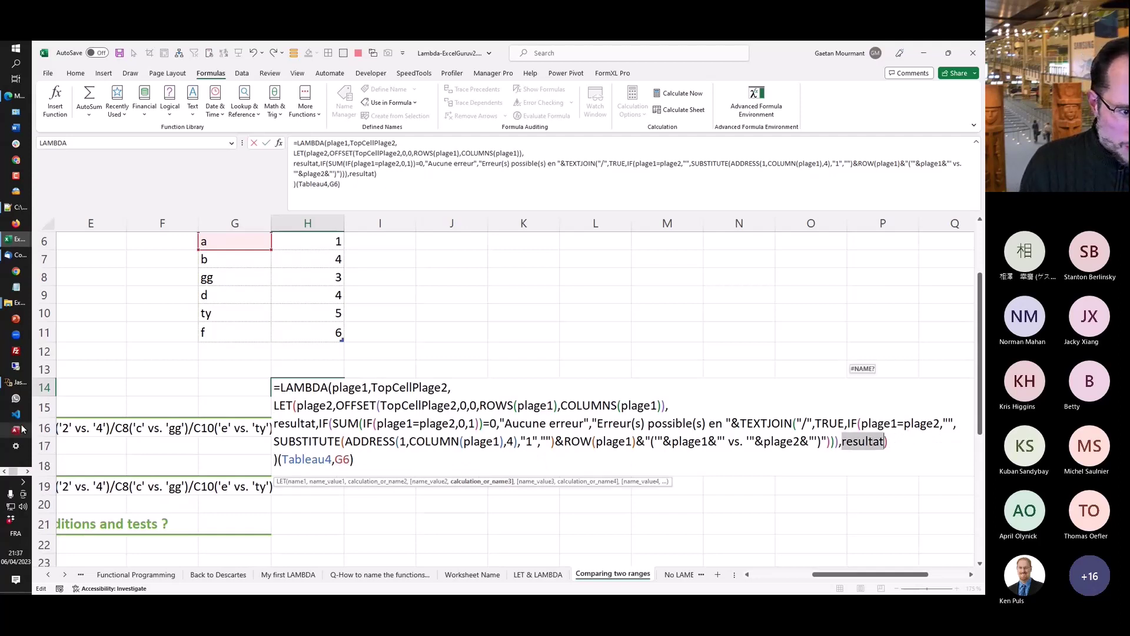
{"action": "left_click_drag", "start_coordinate": [274, 424], "coordinate": [316, 424]}
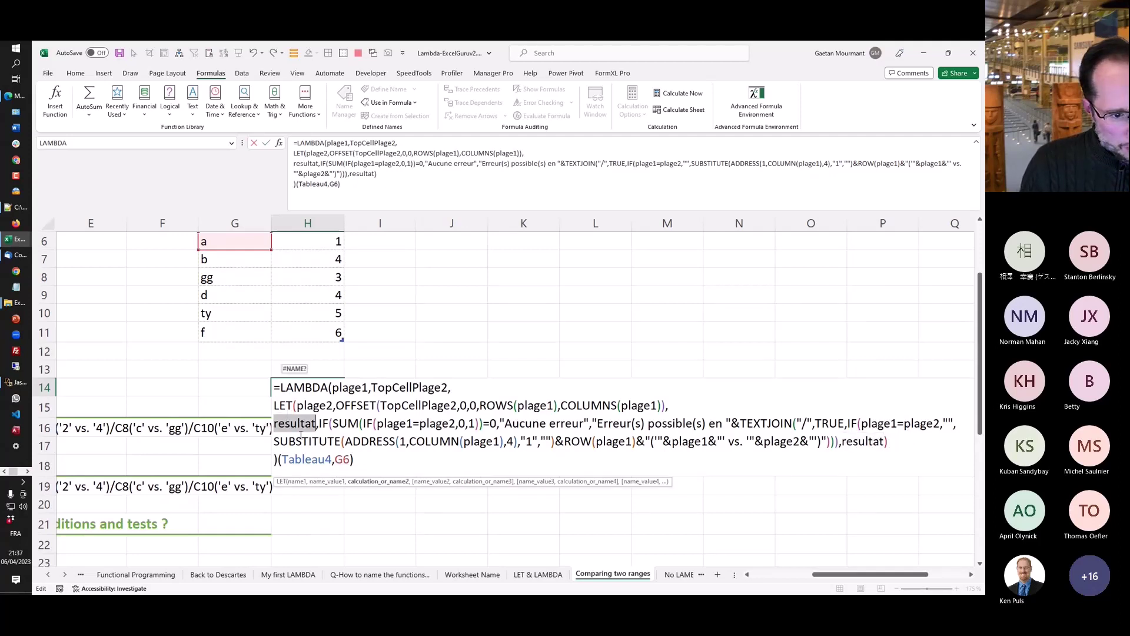
{"action": "double_click", "coordinate": [324, 406]}
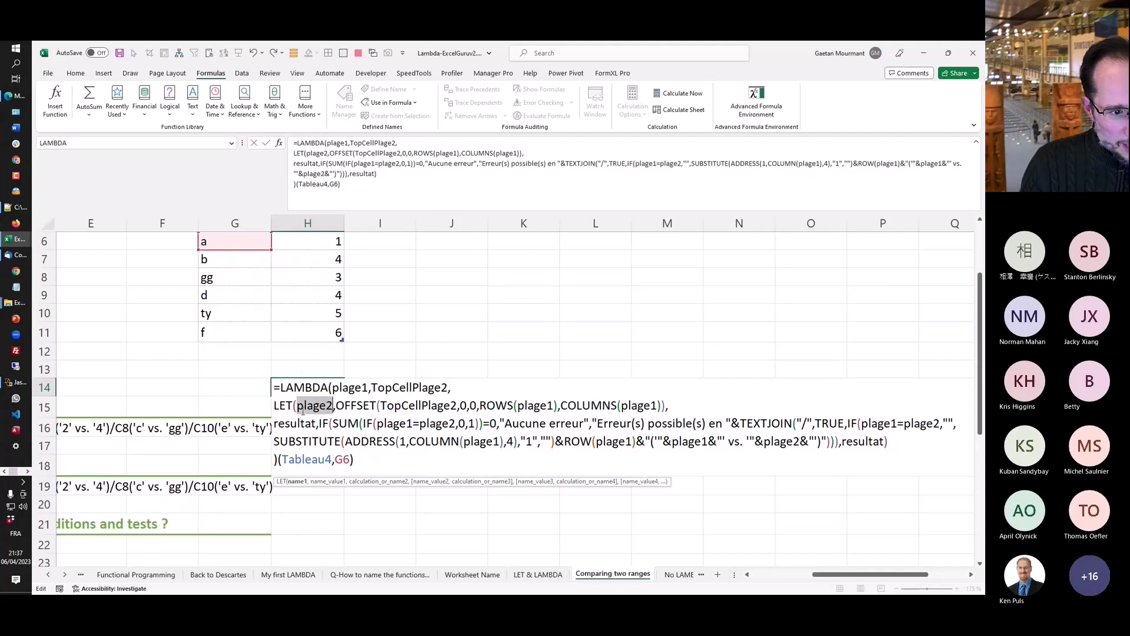
{"action": "left_click", "coordinate": [704, 404]}
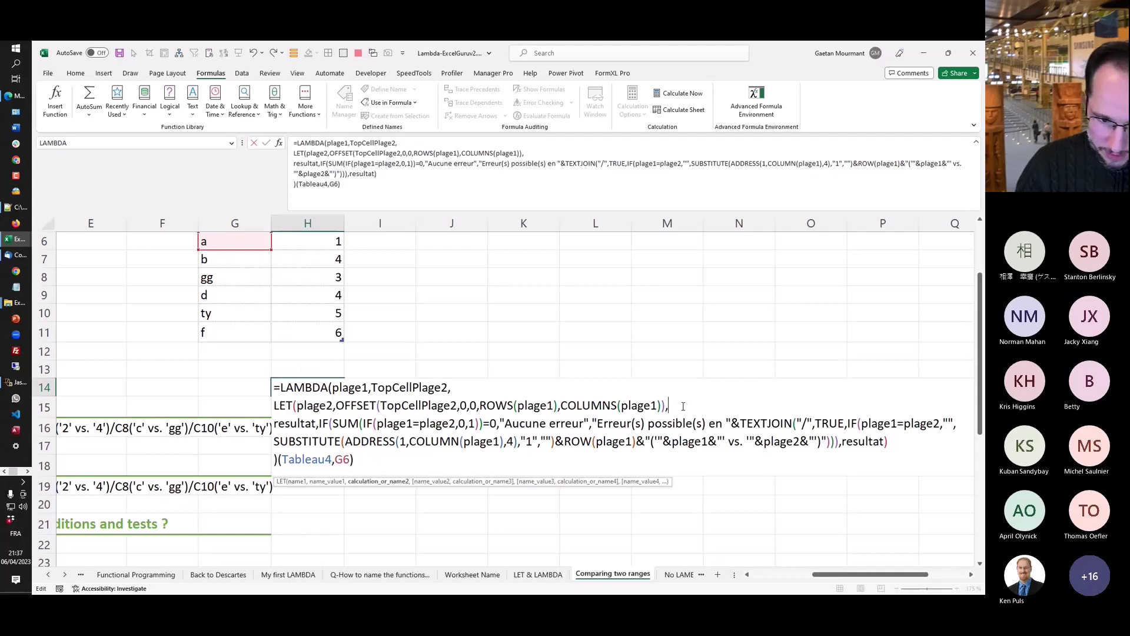
{"action": "key", "text": "alt+Return"}
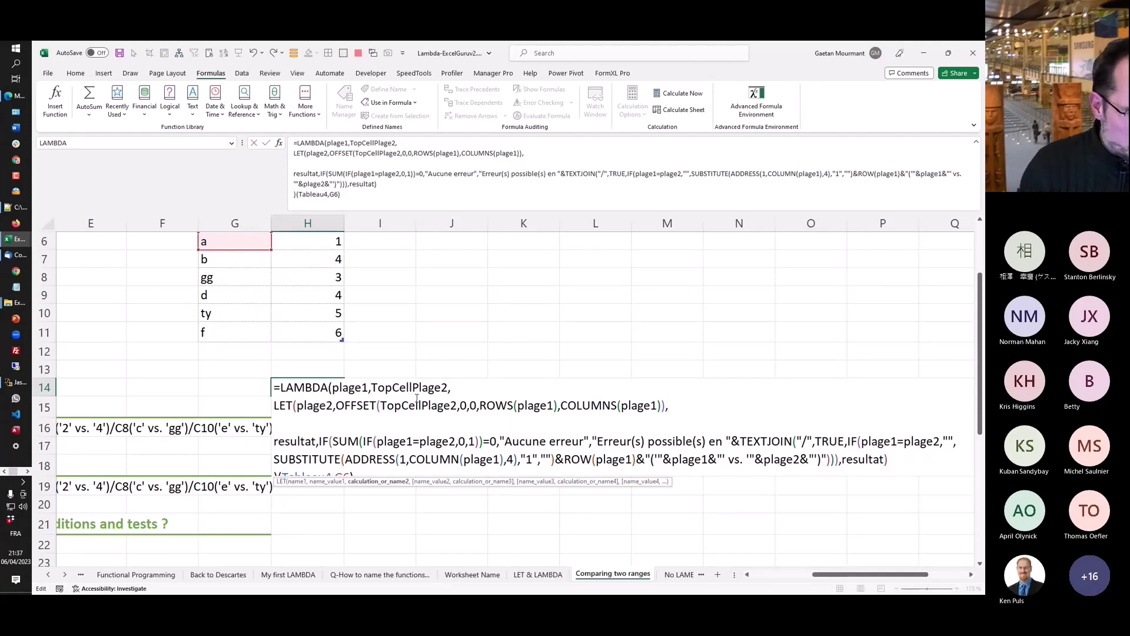
{"action": "key", "text": "BackSpace"}
{"action": "left_click", "coordinate": [298, 405]}
{"action": "key", "text": "alt+Return"}
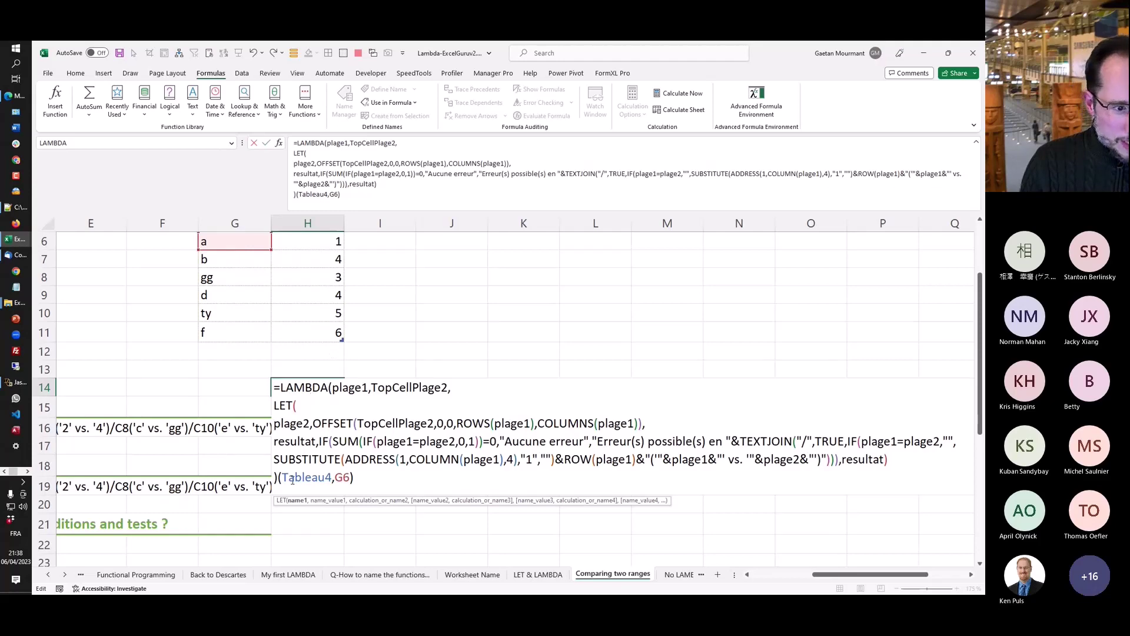
{"action": "key", "text": "Return"}
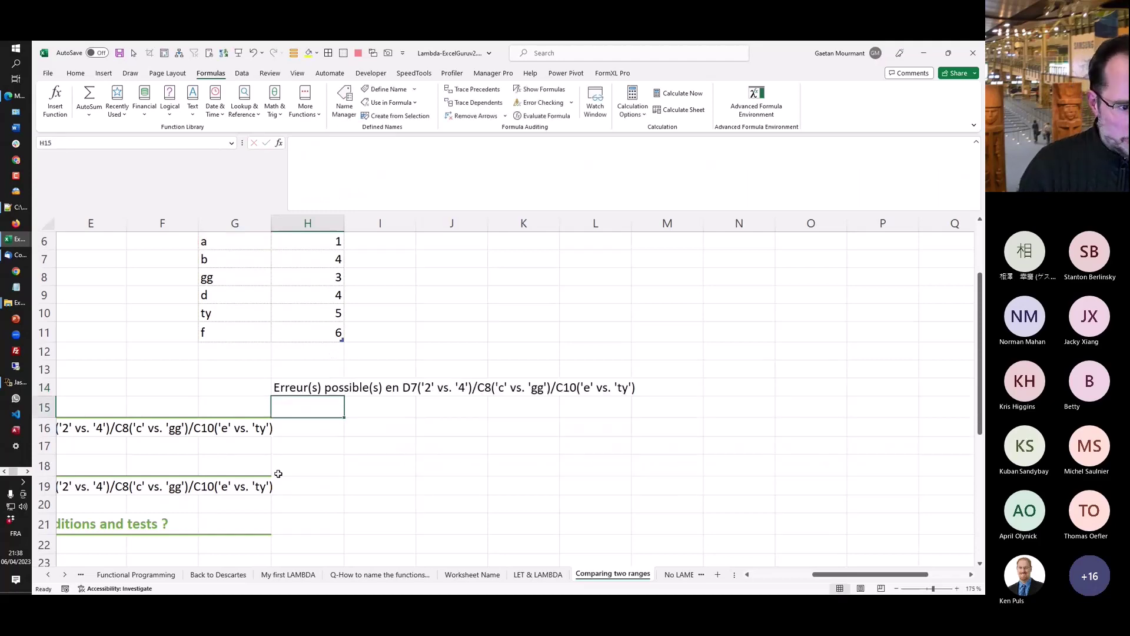
- Recheck H14's LAMBDA definition without changes and return to the top of the sheet
{"action": "left_click", "coordinate": [324, 385]}
{"action": "key", "text": "F2"}
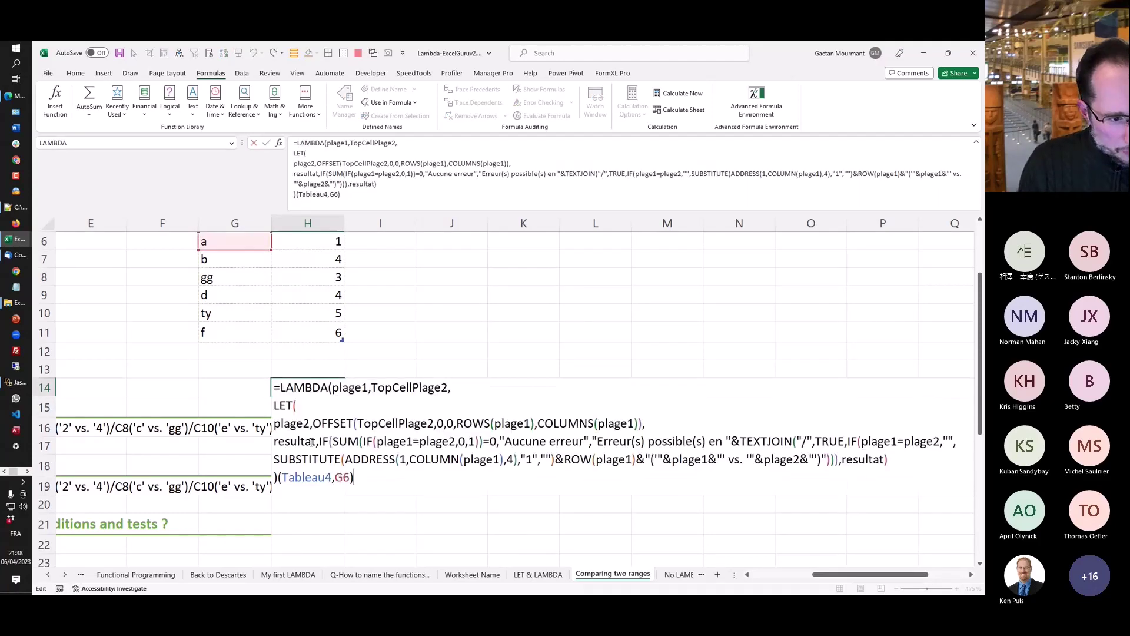
{"action": "left_click_drag", "start_coordinate": [279, 478], "coordinate": [261, 380]}
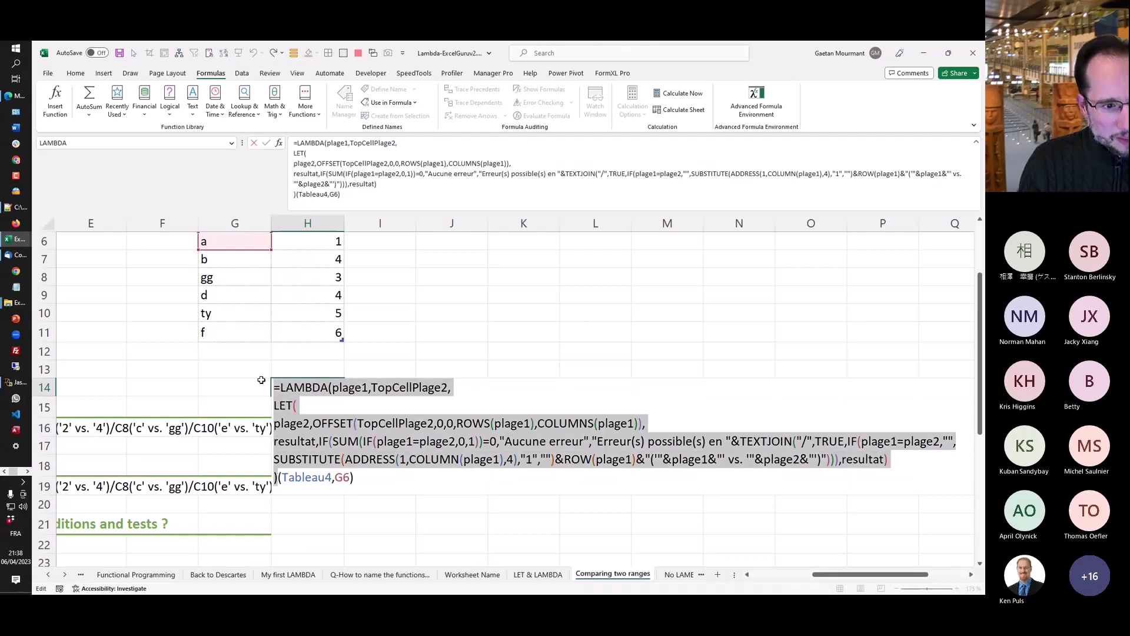
{"action": "key", "text": "Escape"}
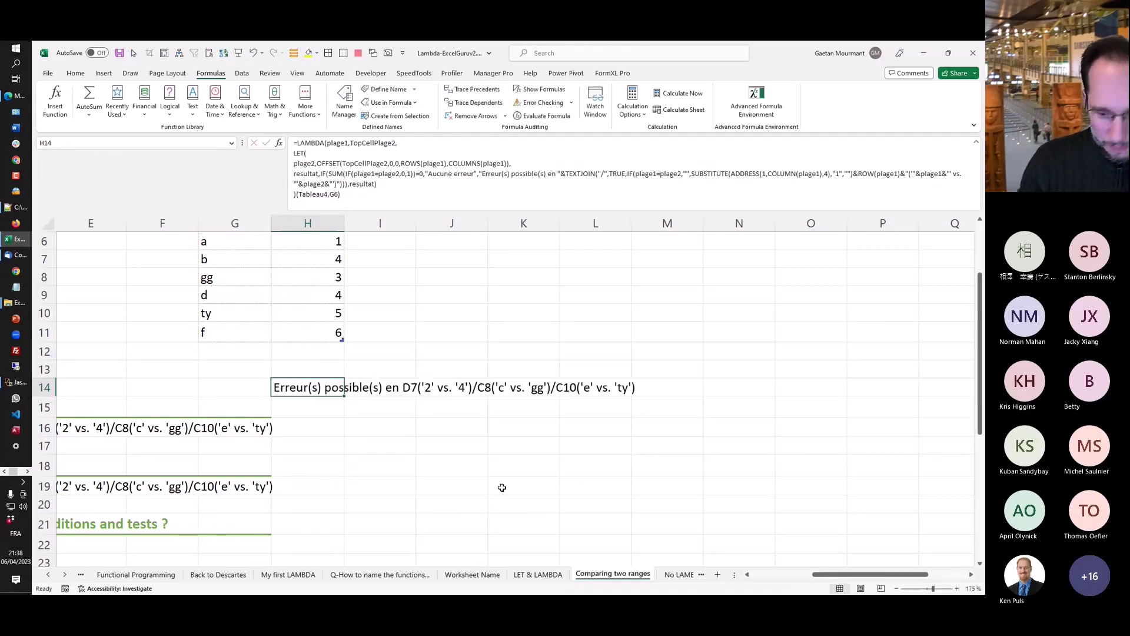
{"action": "key", "text": "ctrl+Home"}
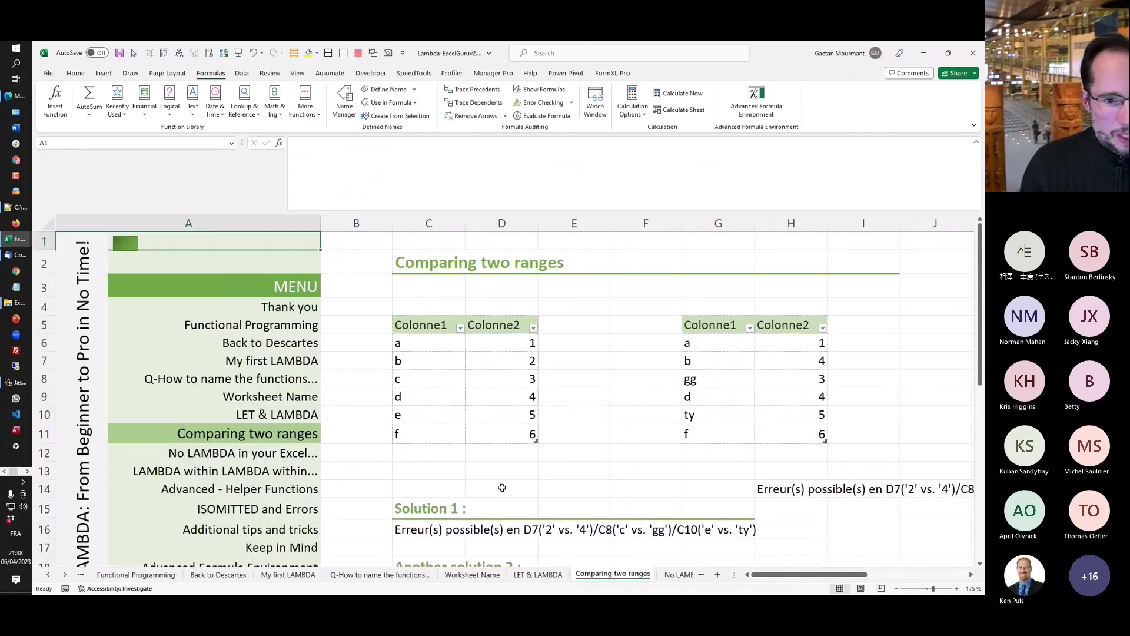
- Create the name L_CompareTwoRange in Name Manager, referring to the copied LAMBDA
{"action": "left_click", "coordinate": [332, 86]}
{"action": "left_click", "coordinate": [510, 299]}
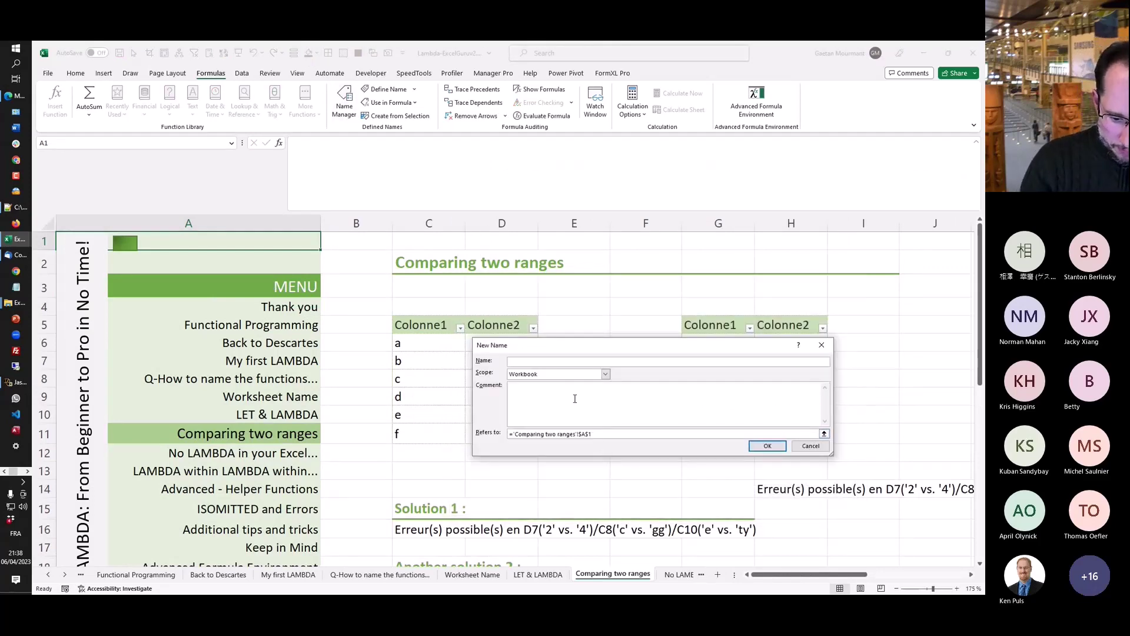
{"action": "type", "text": "L_Compare"}
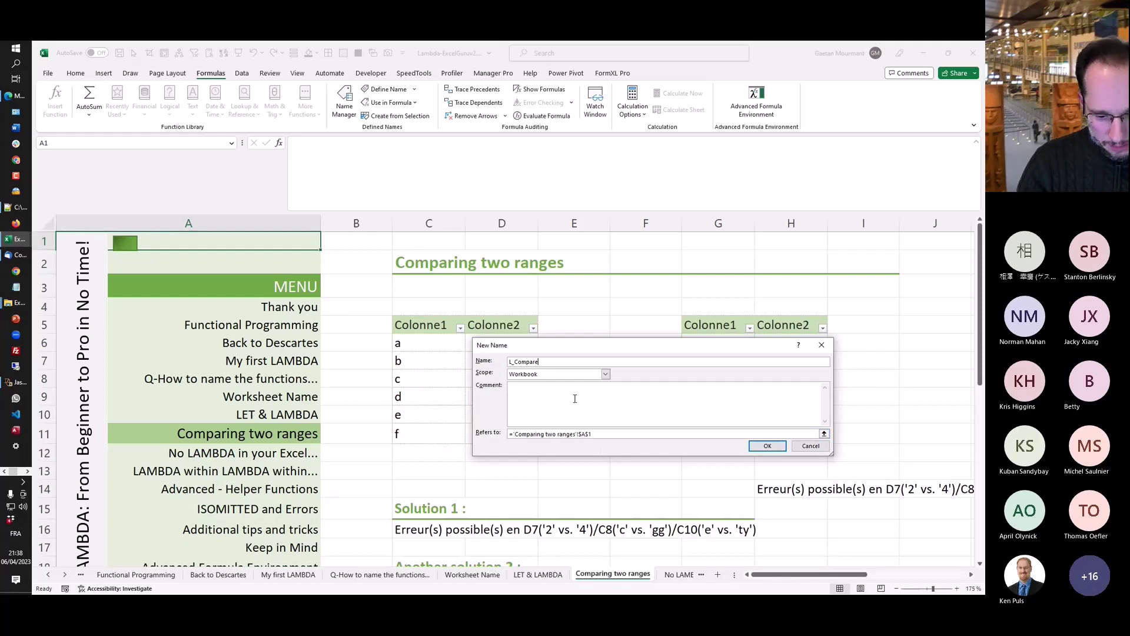
{"action": "type", "text": "Two"}
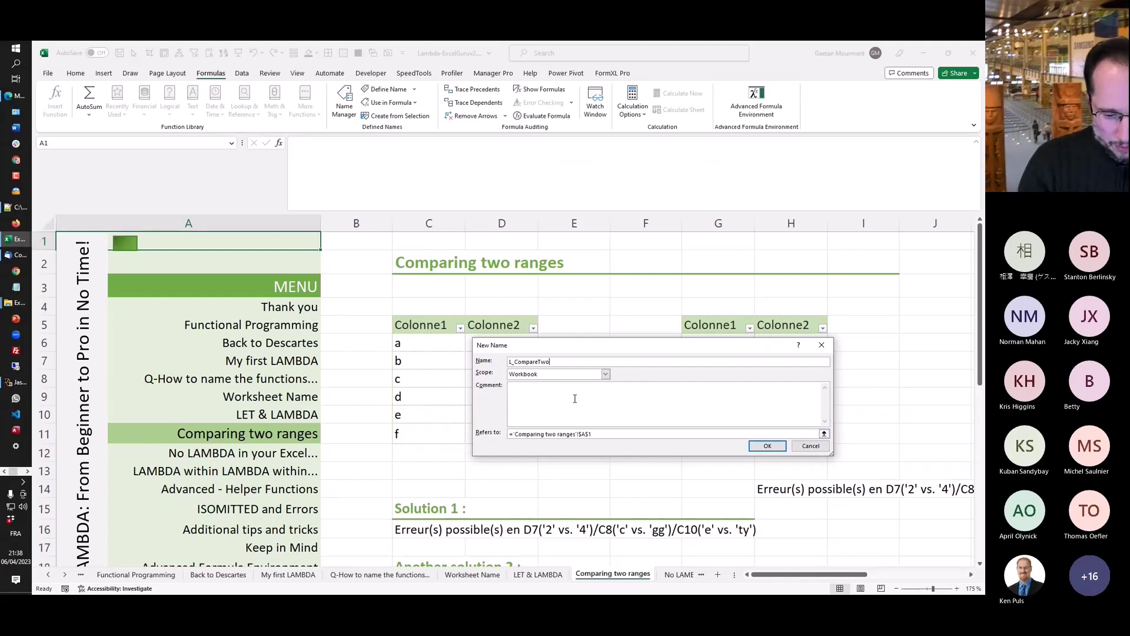
{"action": "type", "text": "Range"}
{"action": "left_click", "coordinate": [575, 398]}
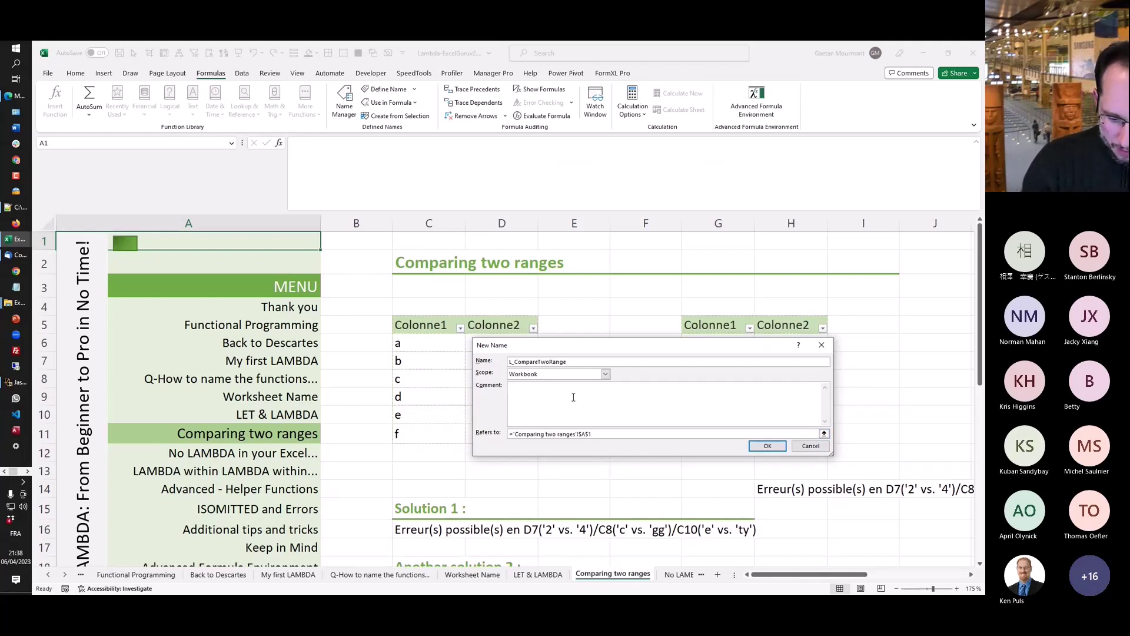
{"action": "left_click", "coordinate": [601, 434]}
{"action": "key", "text": "ctrl+a"}
{"action": "key", "text": "ctrl+v"}
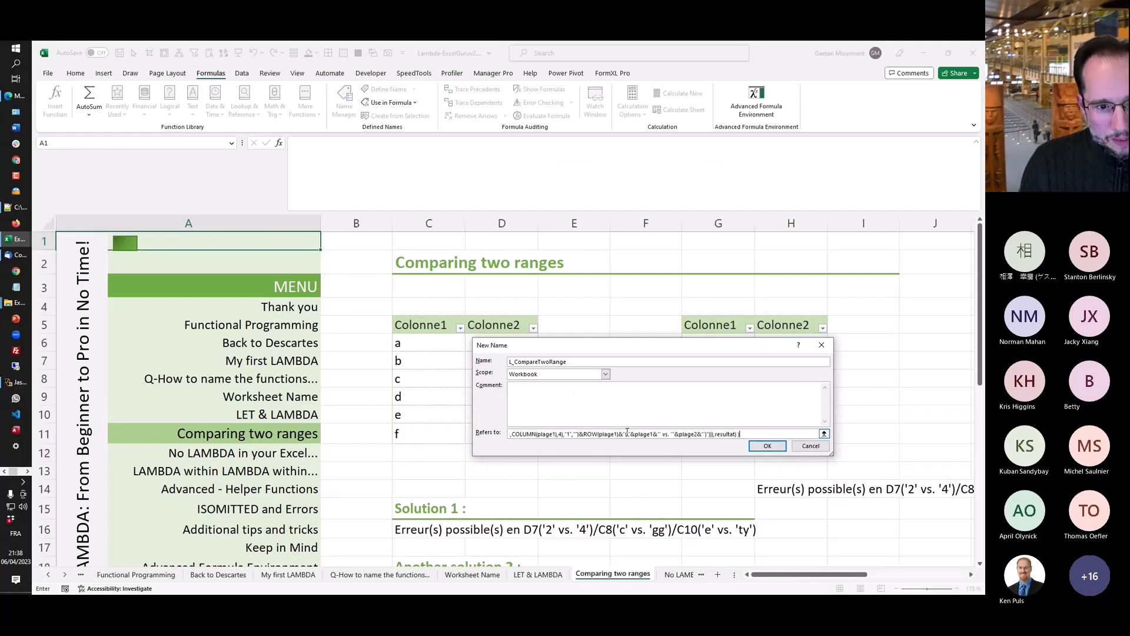
{"action": "left_click", "coordinate": [766, 446]}
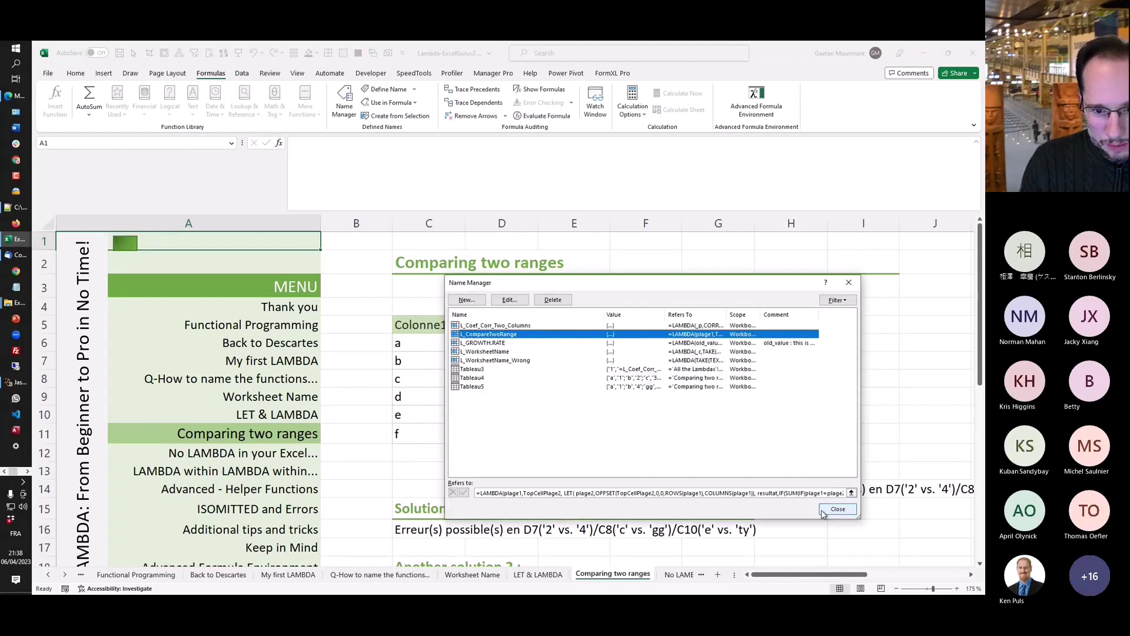
{"action": "left_click", "coordinate": [834, 510]}
- Enter =L_CompareTwoRange(Tableau4,G6) in H15
{"action": "left_click", "coordinate": [810, 514]}
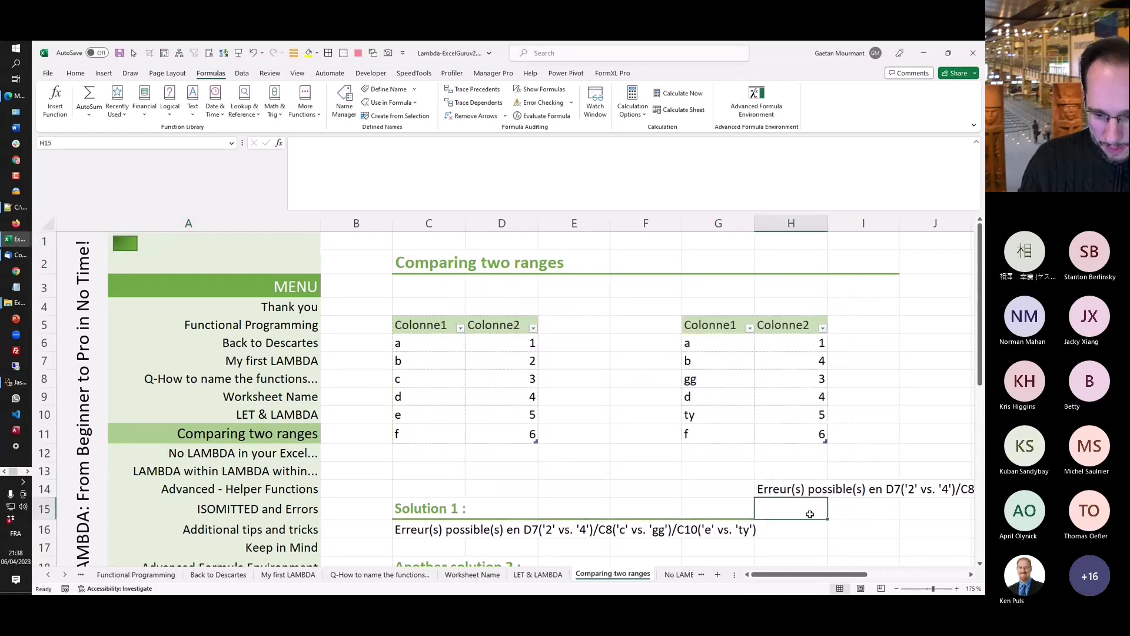
{"action": "type", "text": "=l"}
{"action": "key", "text": "Down"}
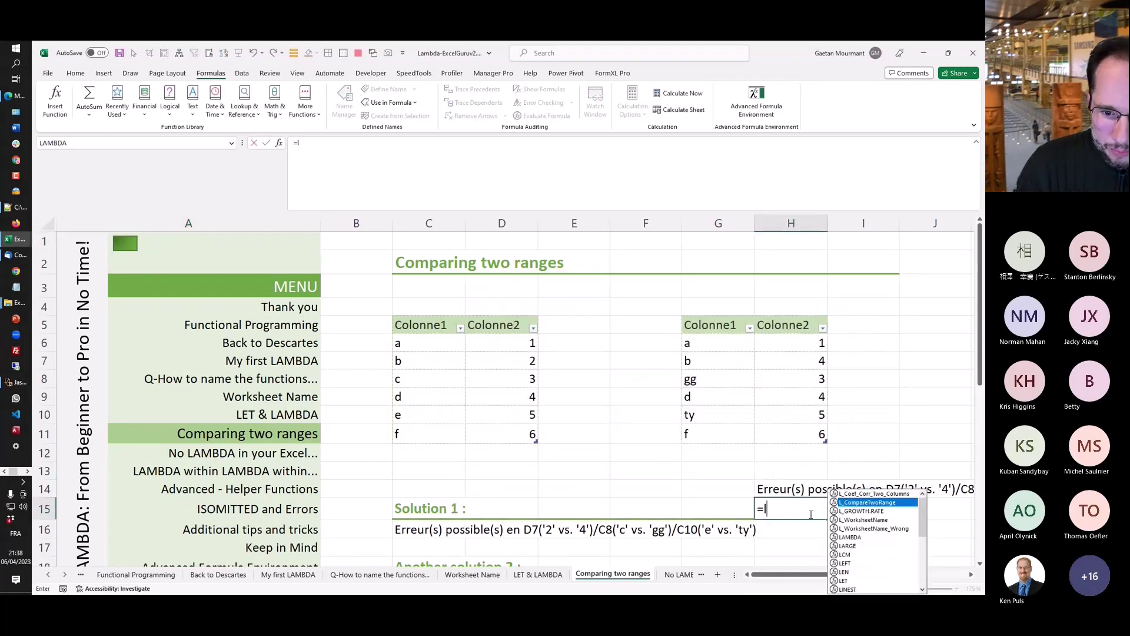
{"action": "key", "text": "Tab"}
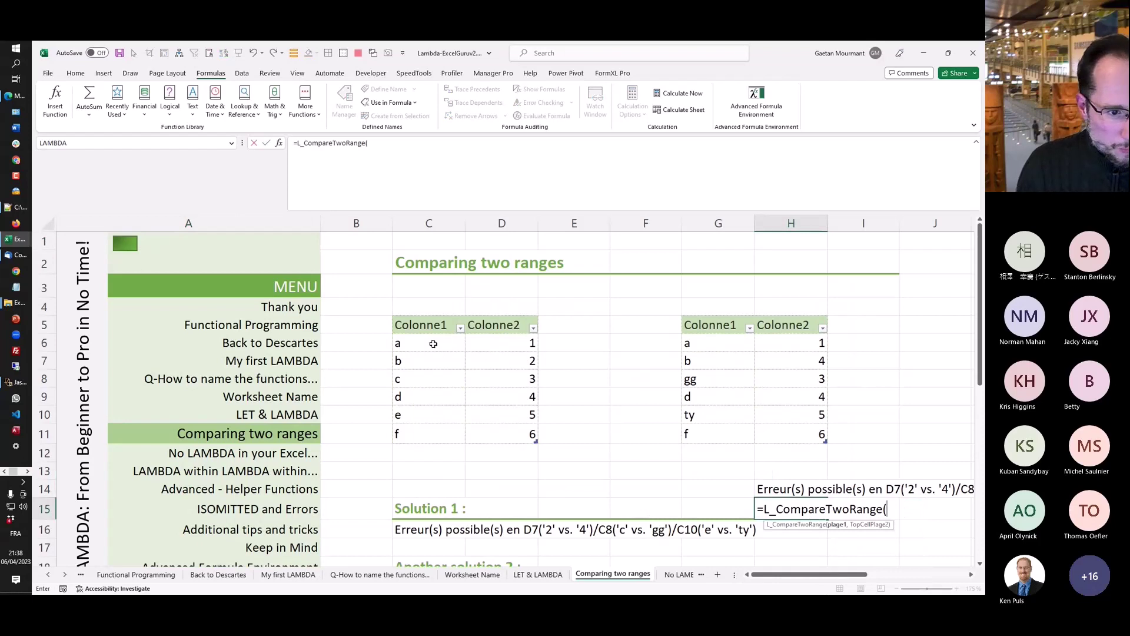
{"action": "left_click_drag", "start_coordinate": [433, 343], "coordinate": [533, 436]}
{"action": "type", "text": ","}
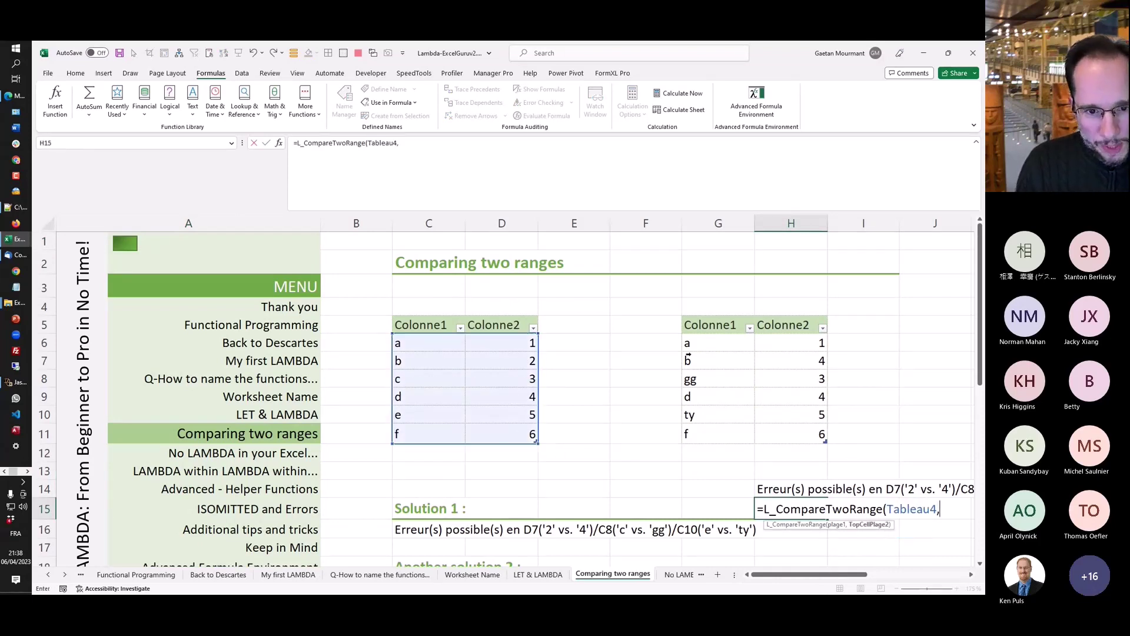
{"action": "left_click", "coordinate": [687, 356]}
{"action": "key", "text": "Return"}
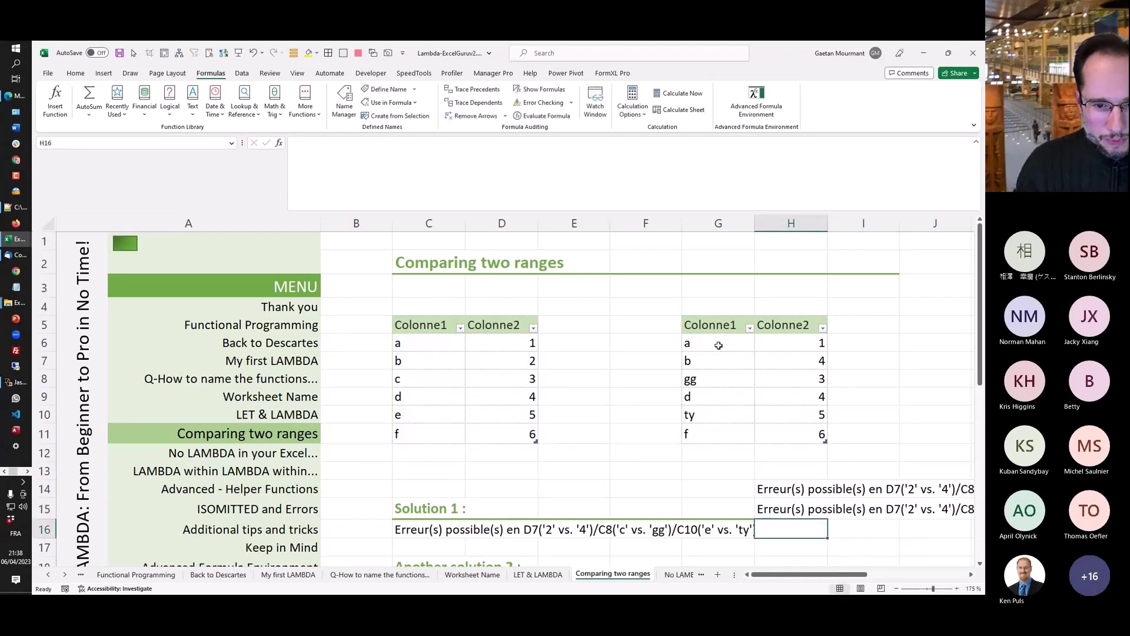
- Inspect H15's formula references, then switch to the No LAMBDA in your Excel... sheet
{"action": "scroll", "coordinate": [677, 365], "scroll_direction": "down", "scroll_amount": 3, "text": "ctrl"}
{"action": "left_click", "coordinate": [597, 432]}
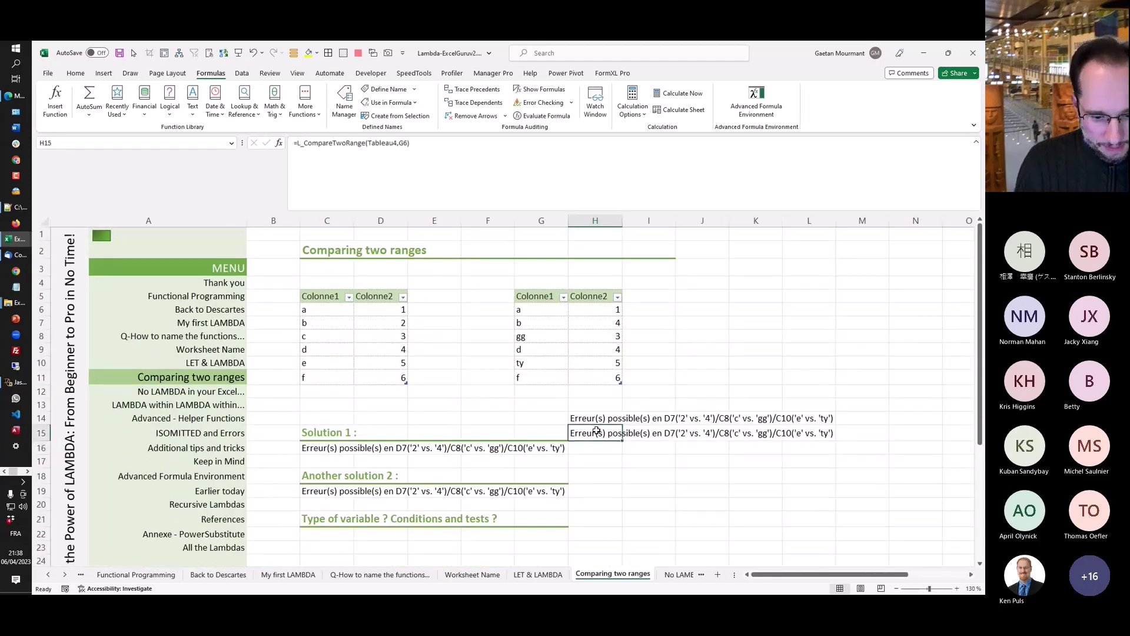
{"action": "double_click", "coordinate": [596, 431]}
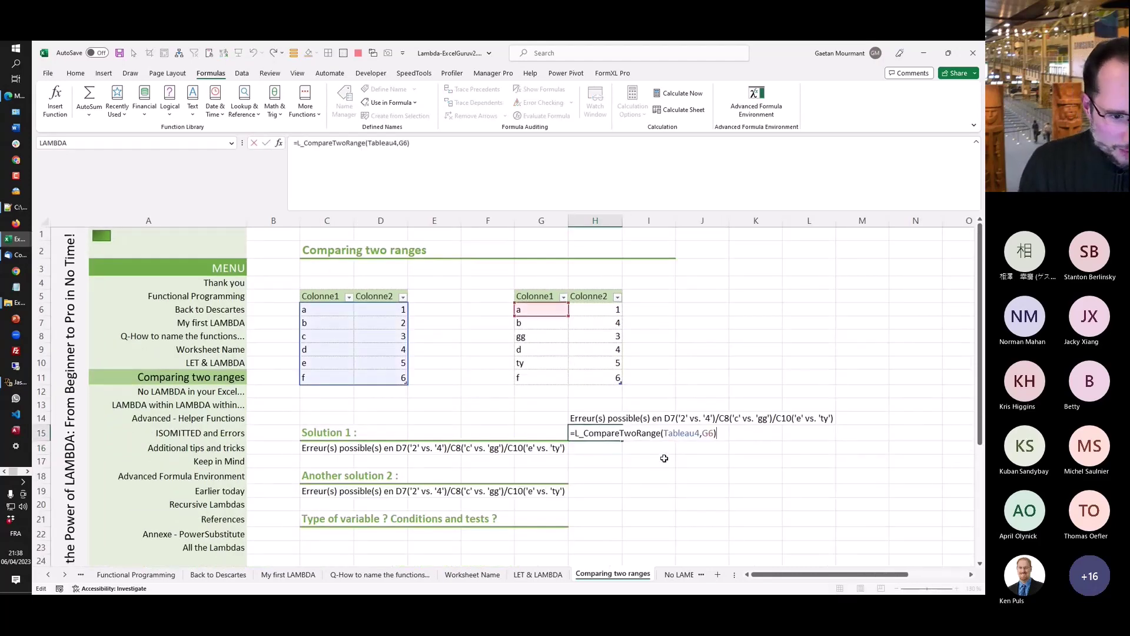
{"action": "key", "text": "Escape"}
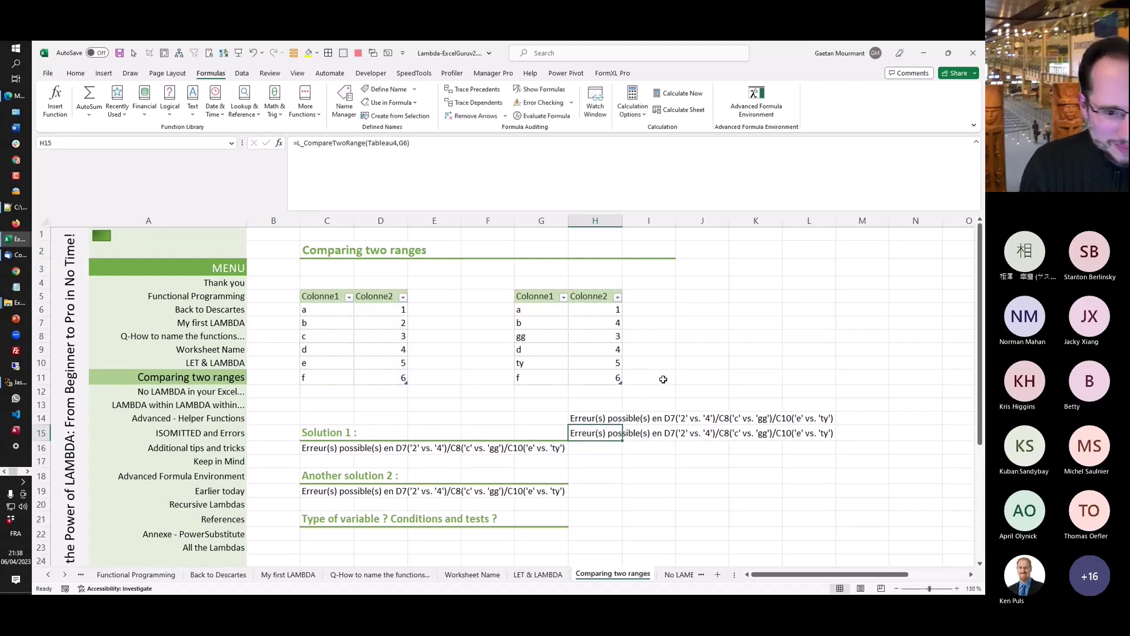
{"action": "left_click", "coordinate": [203, 392]}
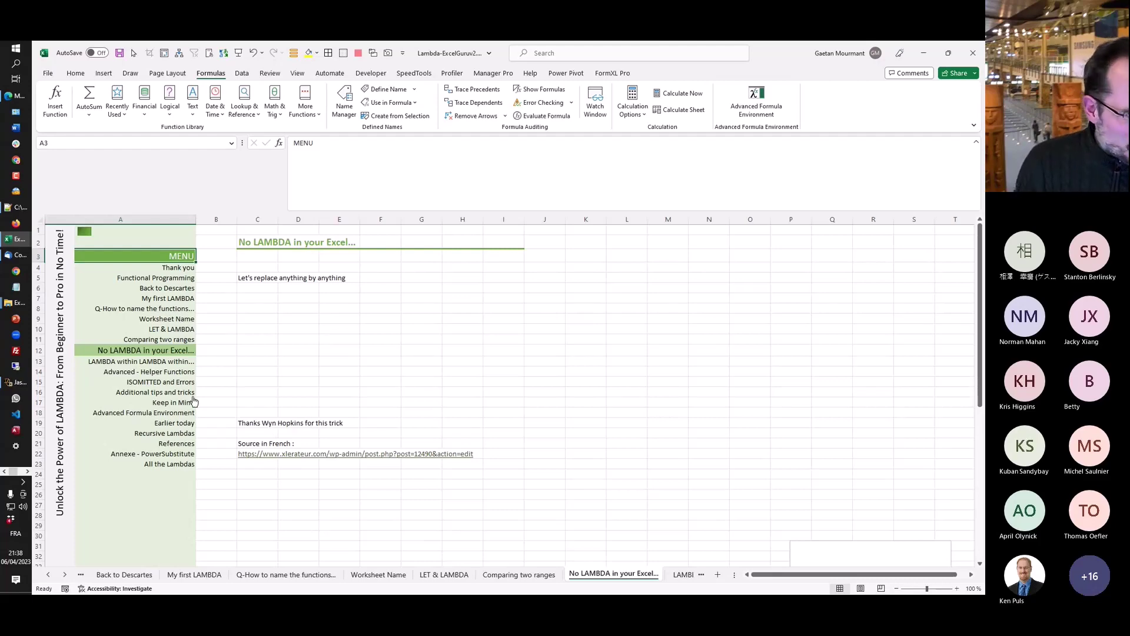
- Copy C19's LET formula text on Comparing two ranges, then go to the No LAMBDA sheet
{"action": "left_click", "coordinate": [180, 342]}
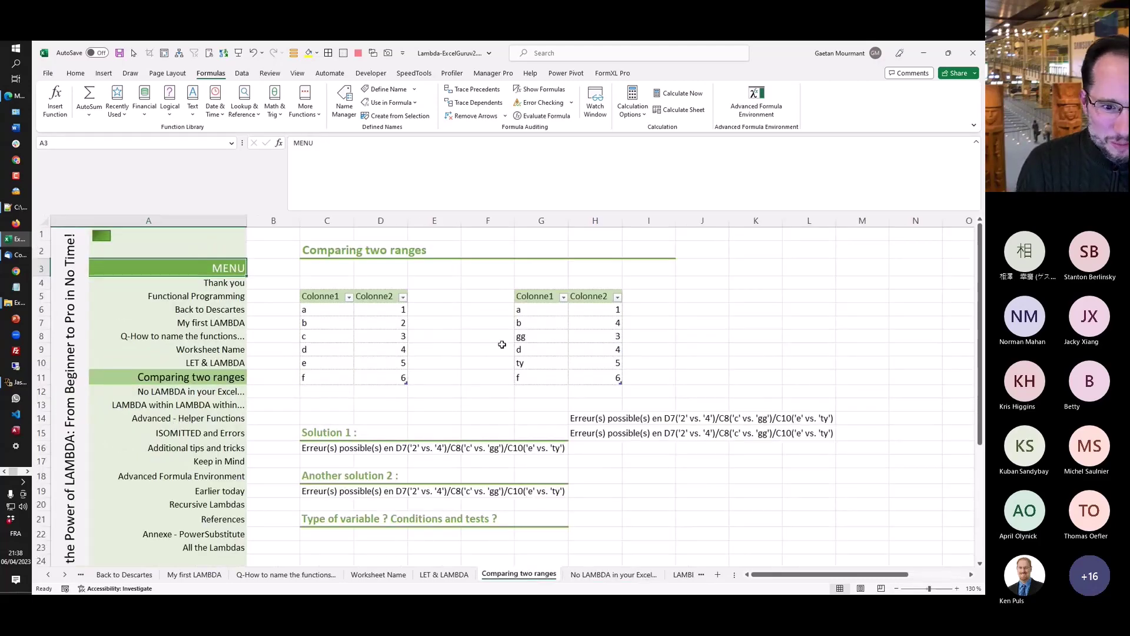
{"action": "left_click", "coordinate": [587, 417]}
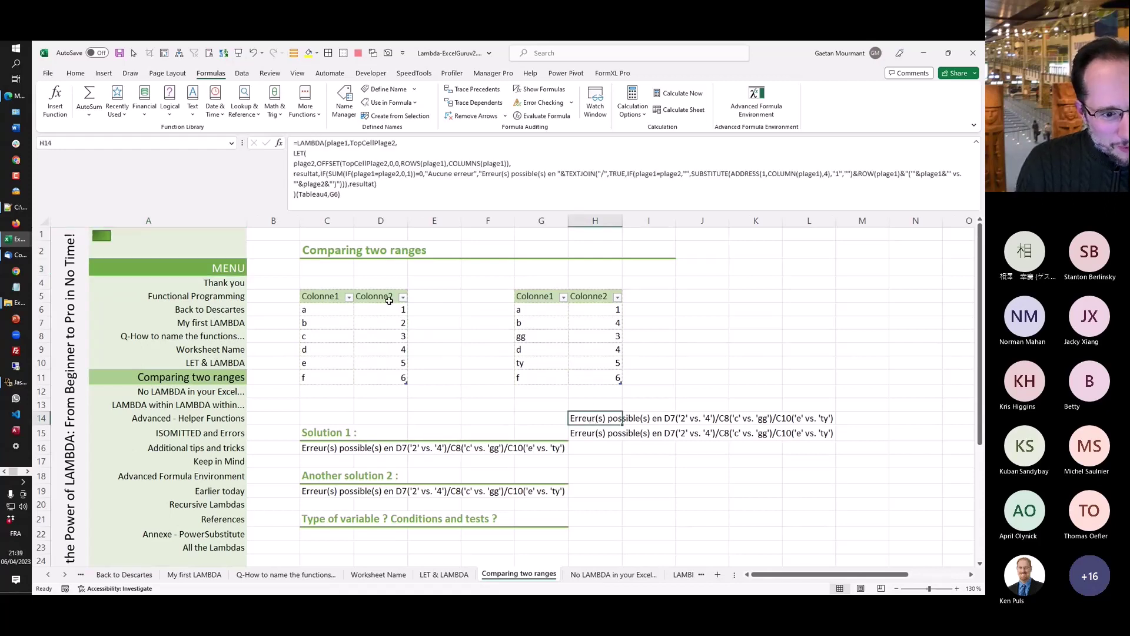
{"action": "left_click", "coordinate": [328, 491]}
{"action": "left_click", "coordinate": [386, 177]}
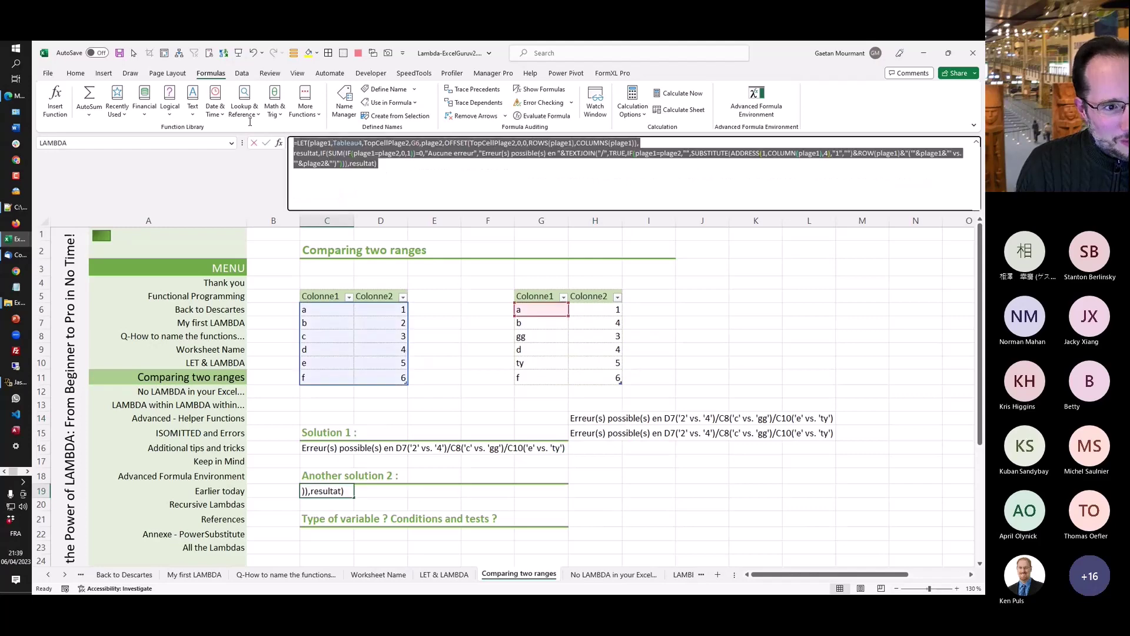
{"action": "key", "text": "Escape"}
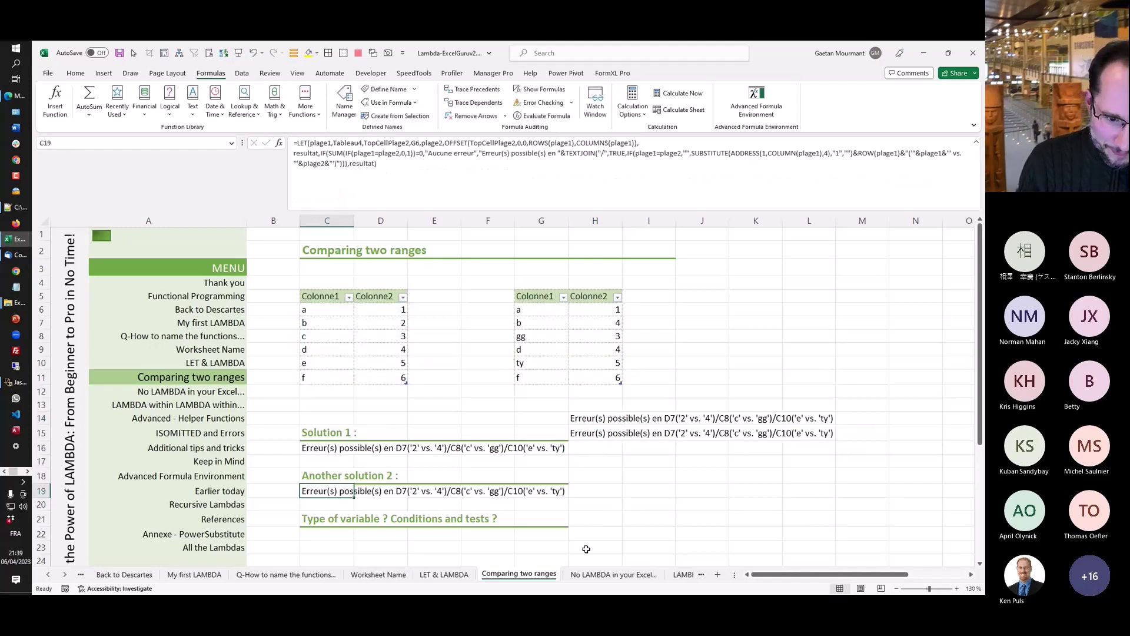
{"action": "left_click", "coordinate": [589, 574]}
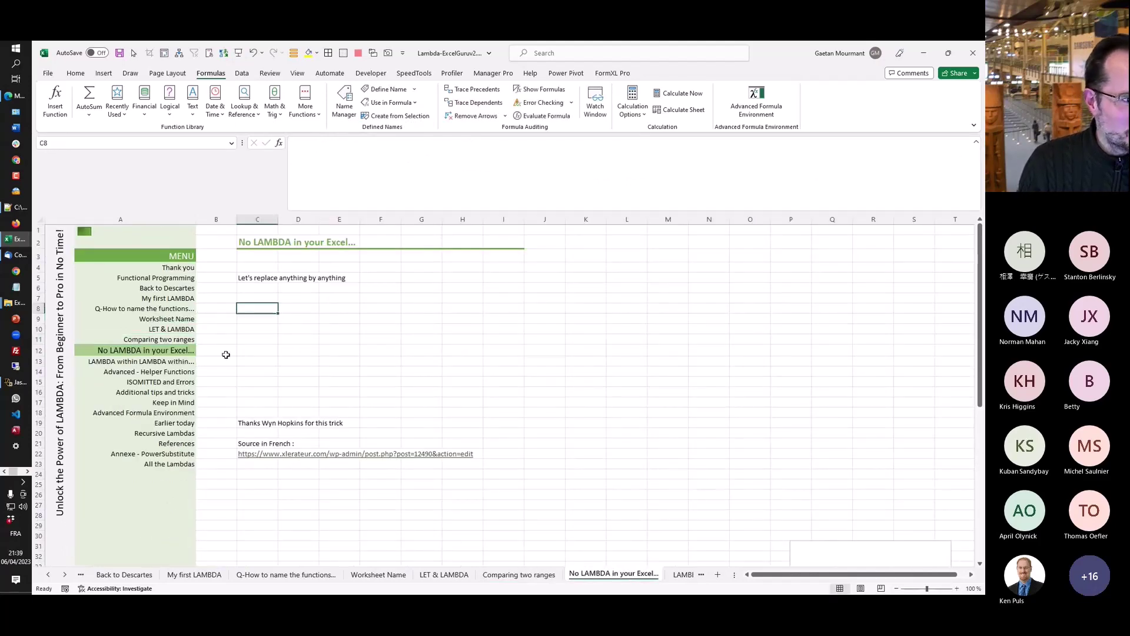
{"action": "left_click", "coordinate": [48, 73]}
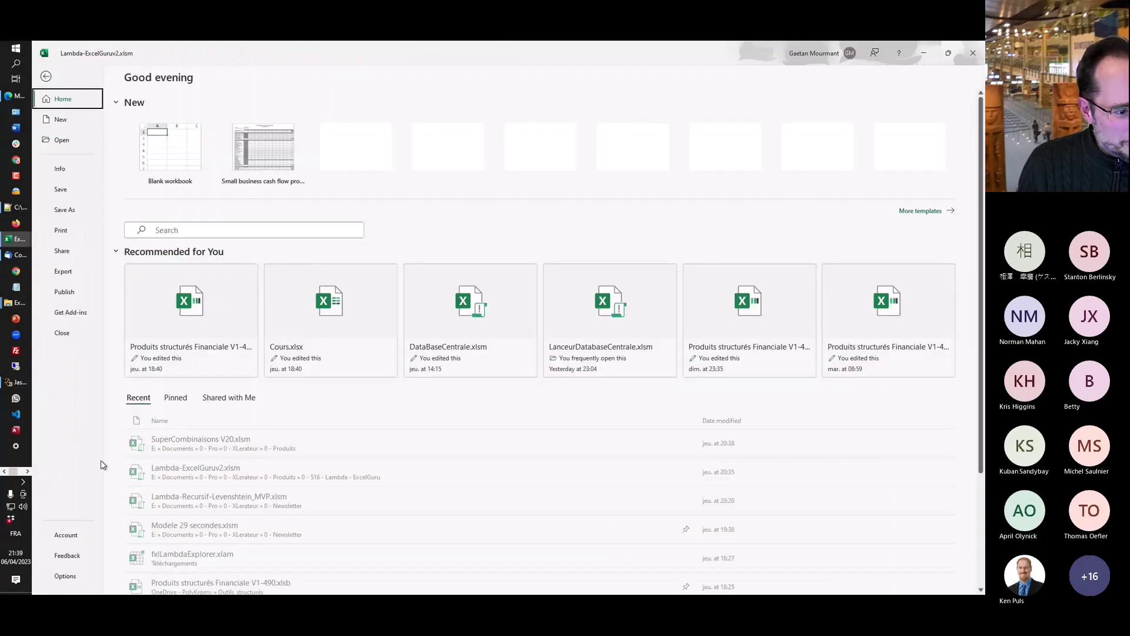
- Add an AutoCorrect entry fcomp that is replaced by the pasted LET comparison formula
{"action": "left_click", "coordinate": [65, 576]}
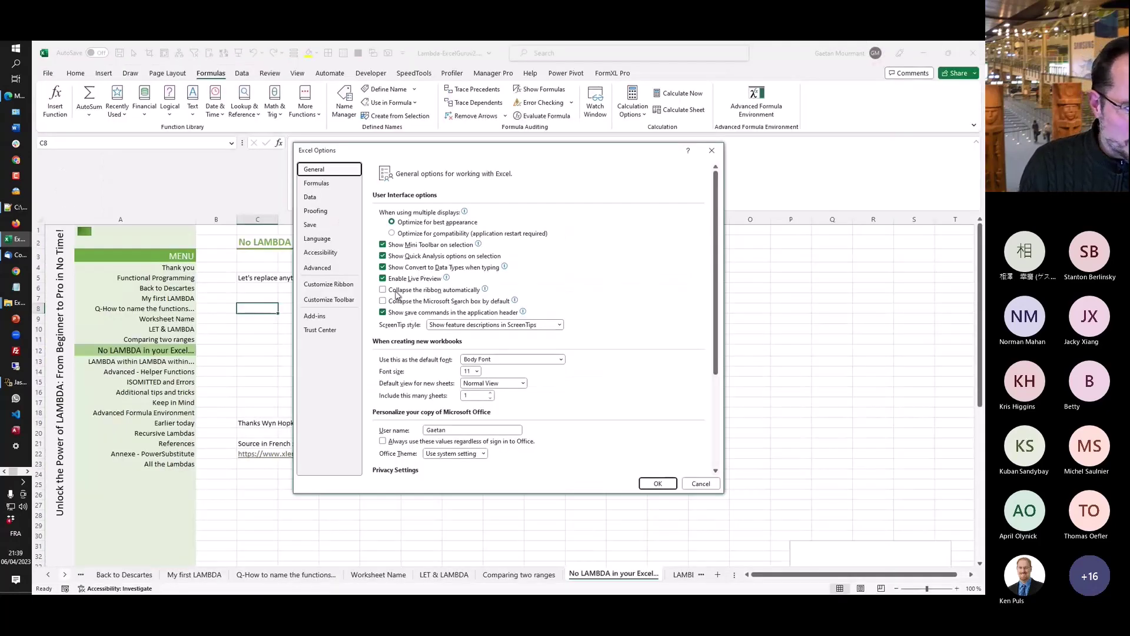
{"action": "left_click", "coordinate": [335, 185]}
{"action": "left_click", "coordinate": [341, 210]}
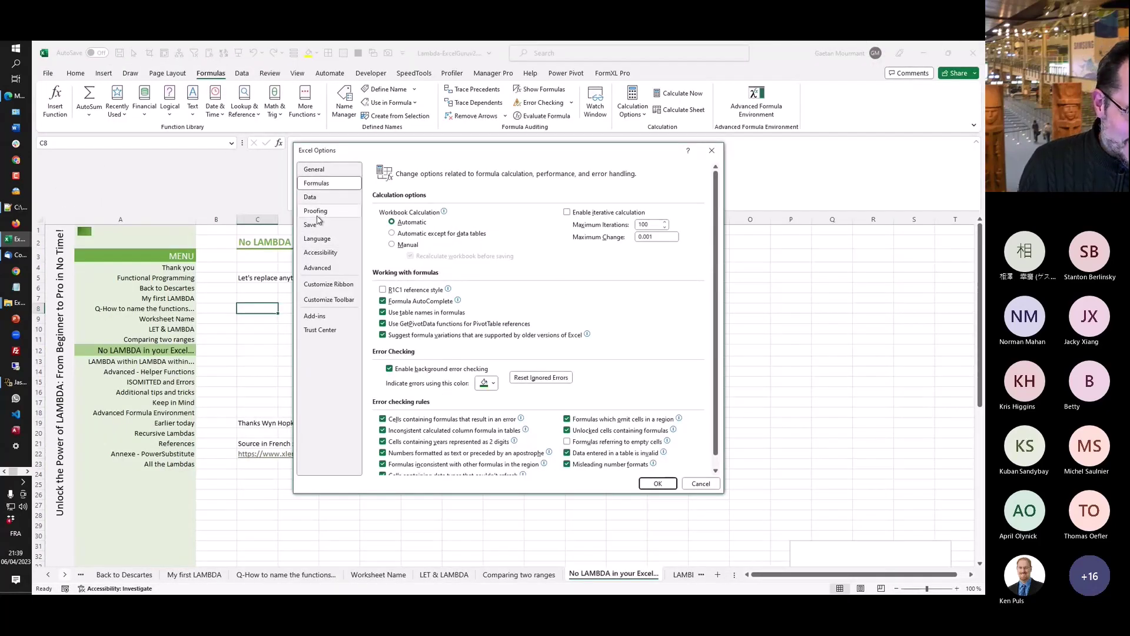
{"action": "left_click", "coordinate": [574, 217]}
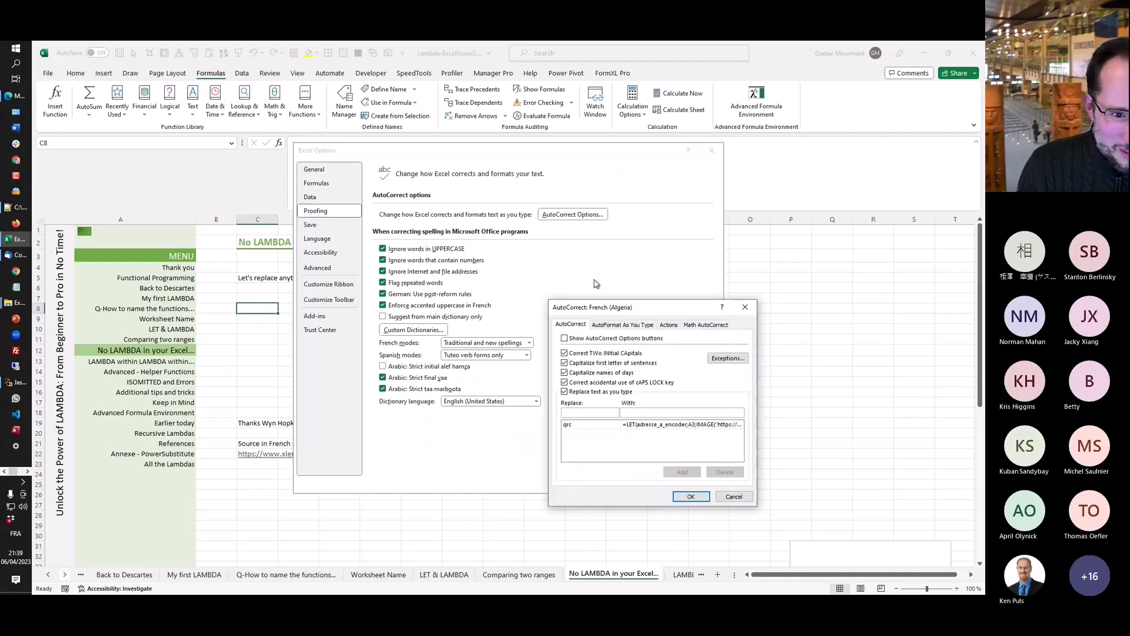
{"action": "left_click_drag", "start_coordinate": [628, 315], "coordinate": [473, 255]}
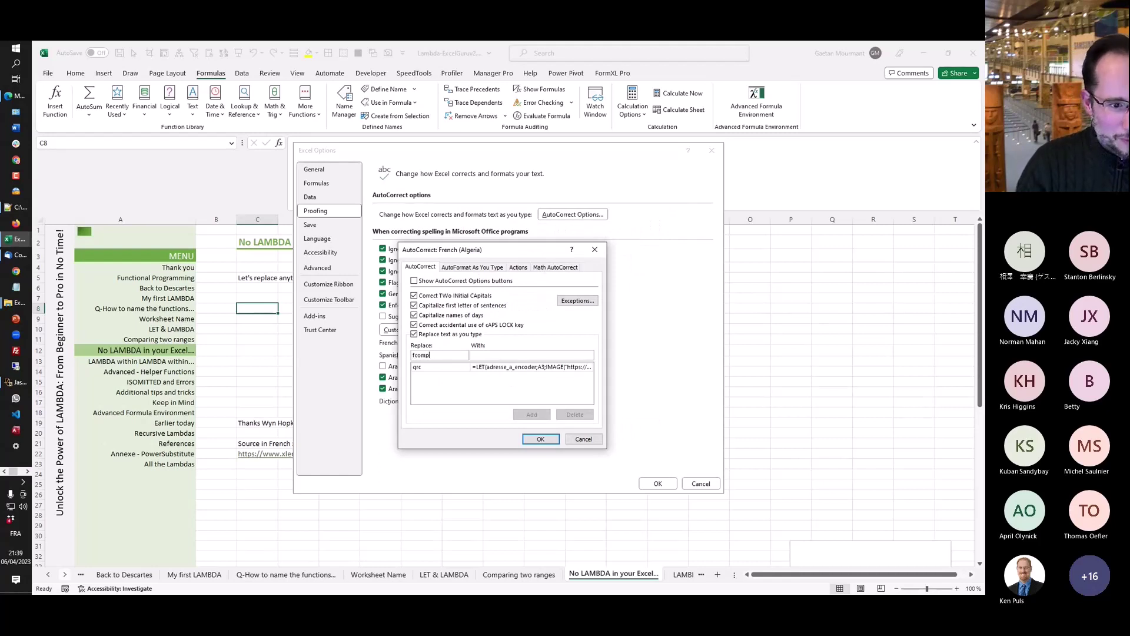
{"action": "key", "text": "ctrl+v"}
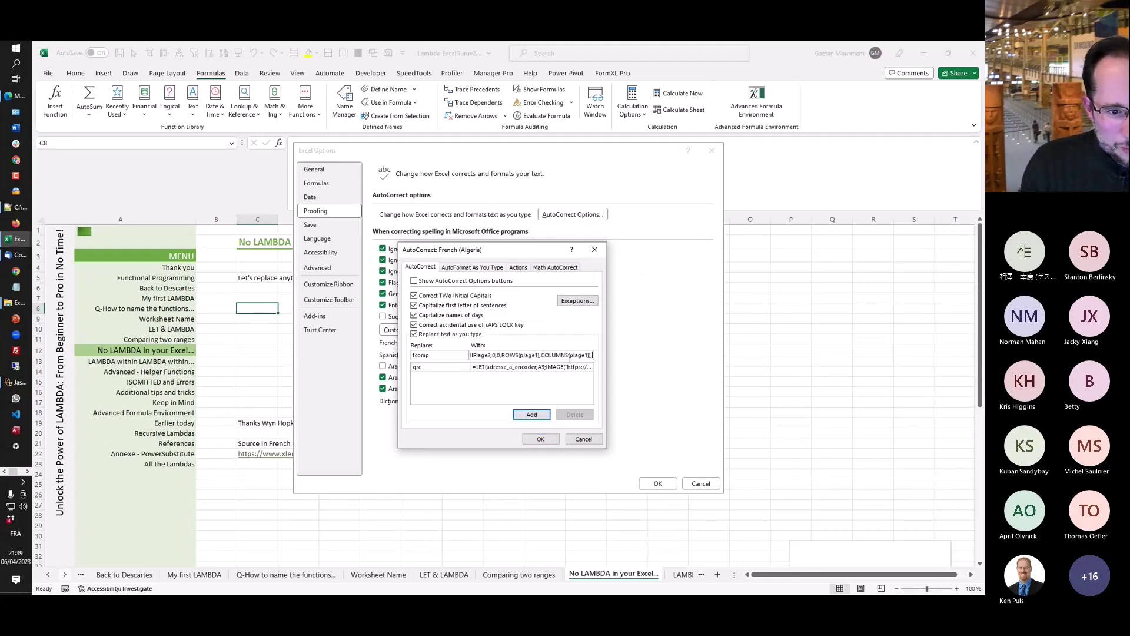
{"action": "left_click", "coordinate": [532, 415]}
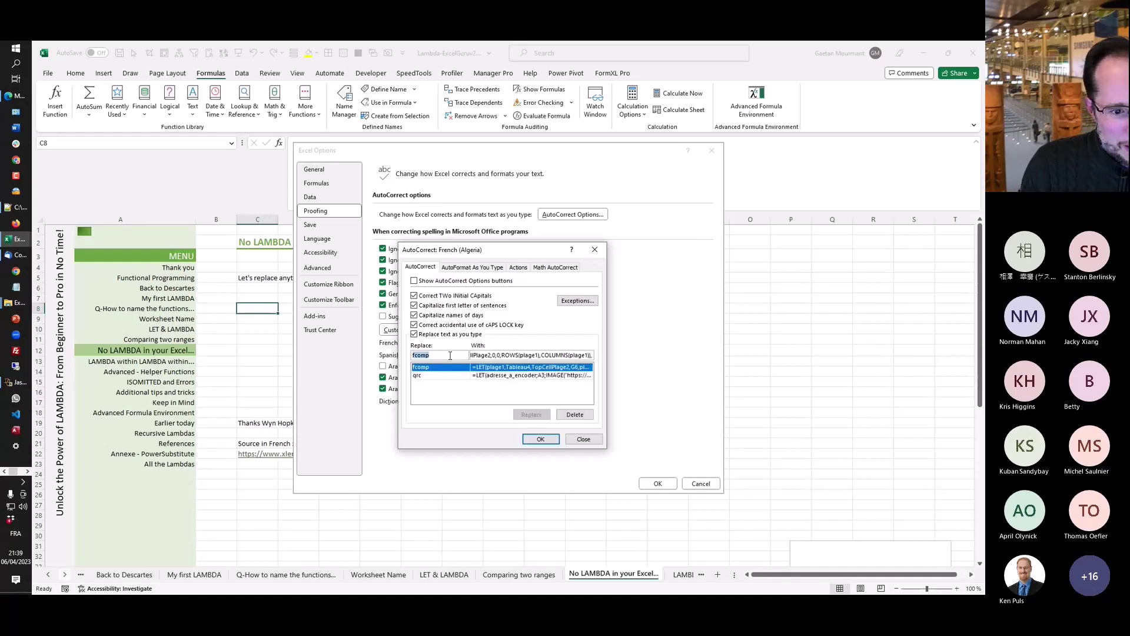
{"action": "left_click", "coordinate": [540, 439]}
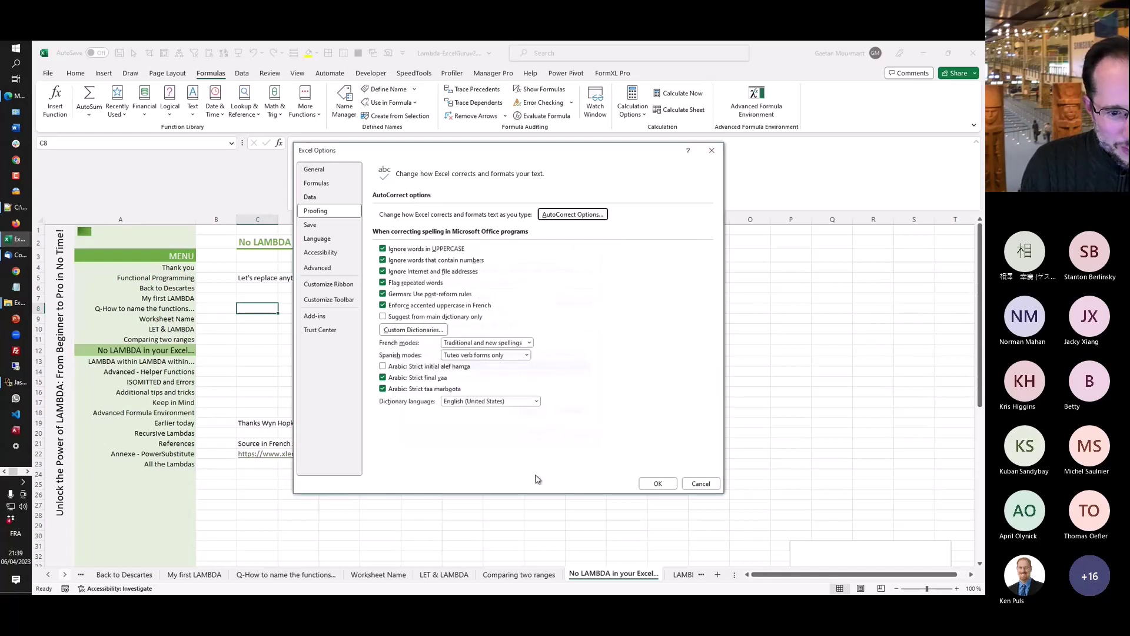
{"action": "left_click", "coordinate": [658, 483]}
- Discard the fcomp expansion in C8, then join C19's LET formula into one line
{"action": "type", "text": "=LET(plage1,Tableau4,TopCellPlage2,G6,plage2,OFFSET(TopCellPlage2,0,0,ROWS(plage1),COLUMNS(plage1)),"}
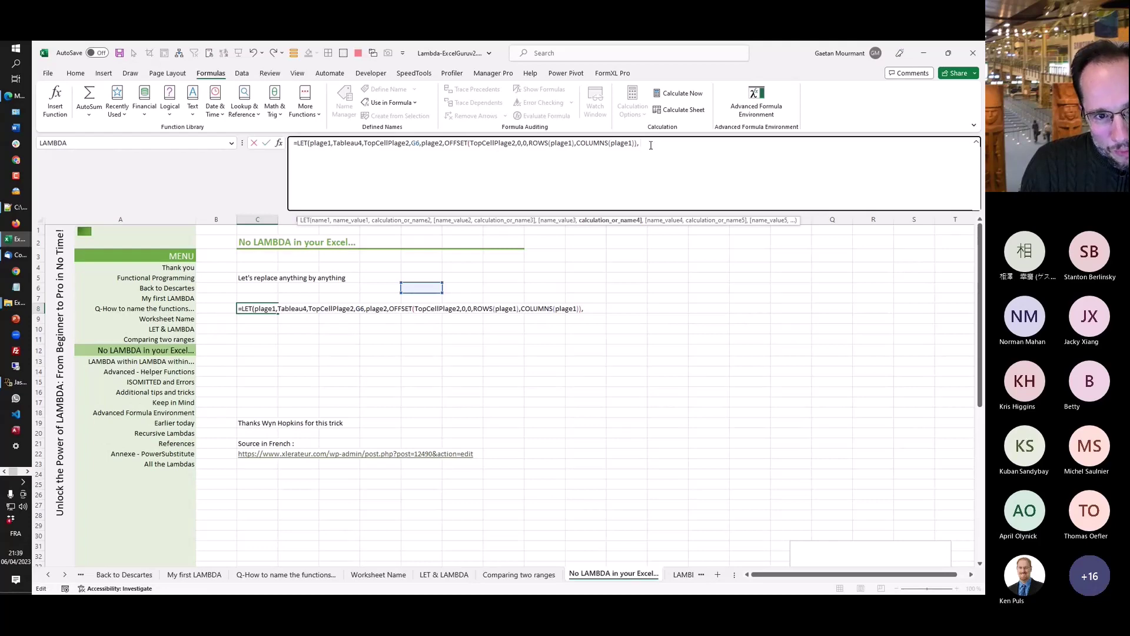
{"action": "key", "text": "Escape"}
{"action": "left_click", "coordinate": [518, 575]}
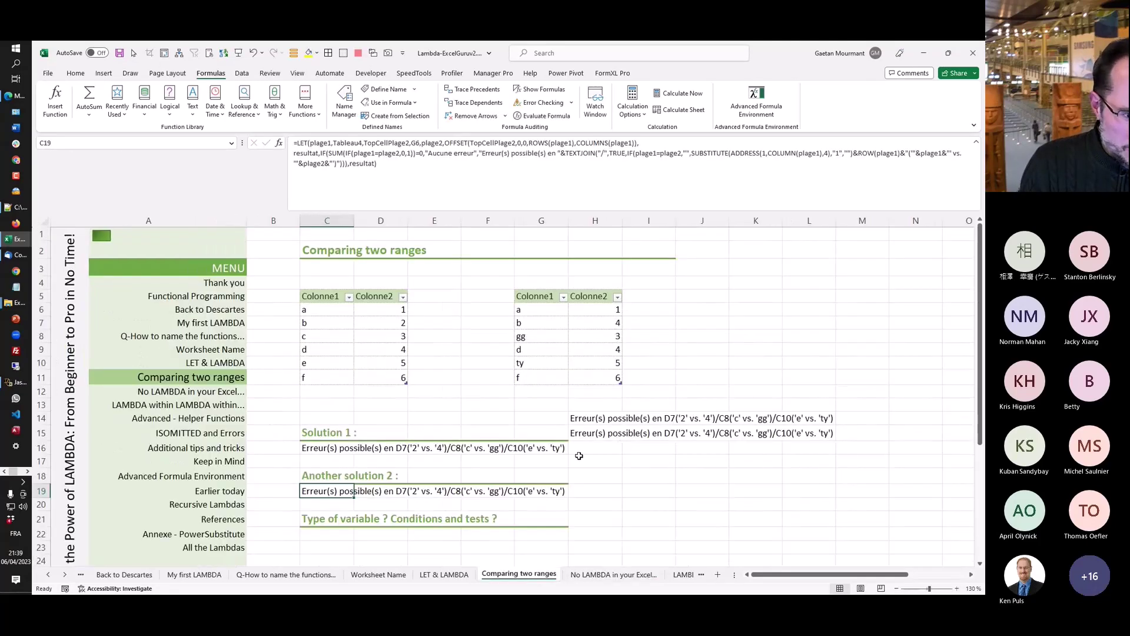
{"action": "left_click", "coordinate": [660, 143]}
{"action": "key", "text": "Delete"}
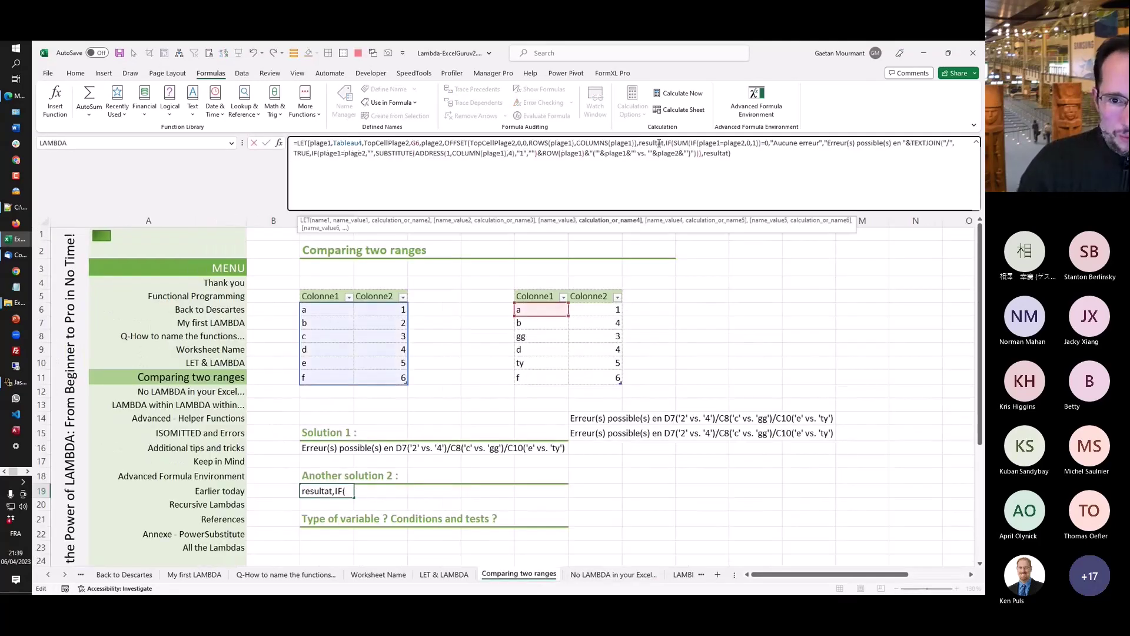
{"action": "key", "text": "End"}
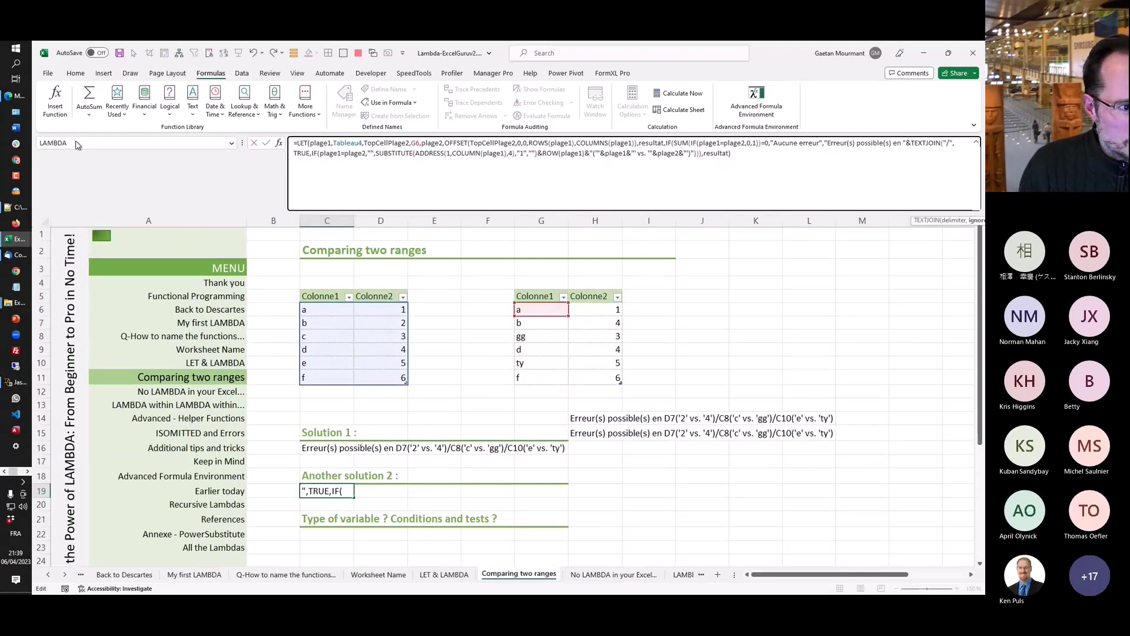
{"action": "left_click_drag", "start_coordinate": [242, 143], "coordinate": [140, 143]}
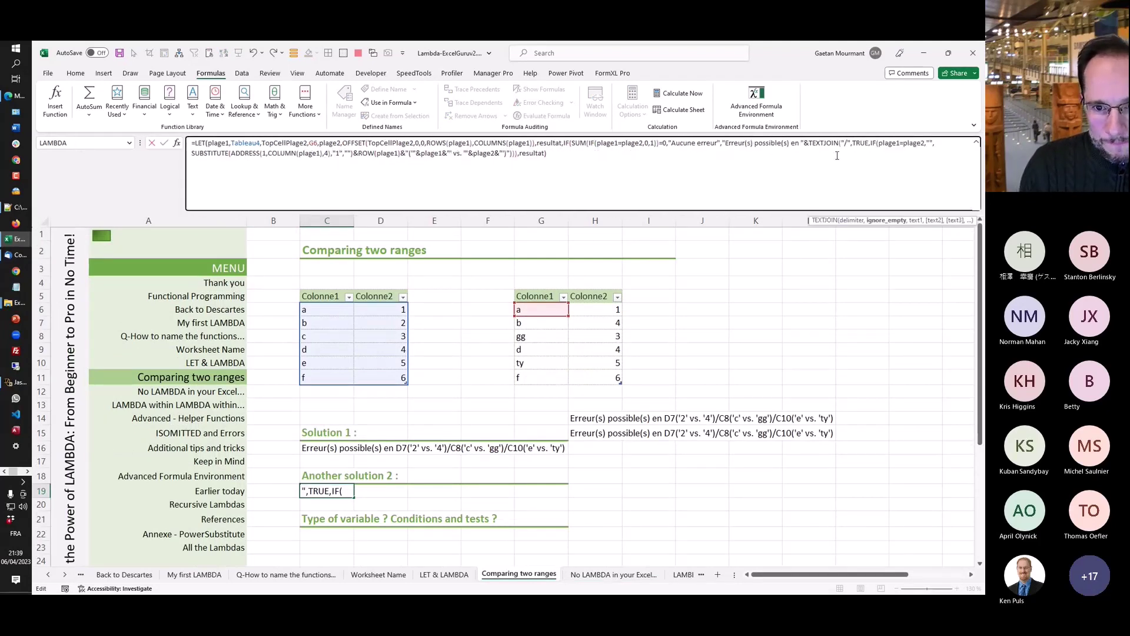
{"action": "key", "text": "Return"}
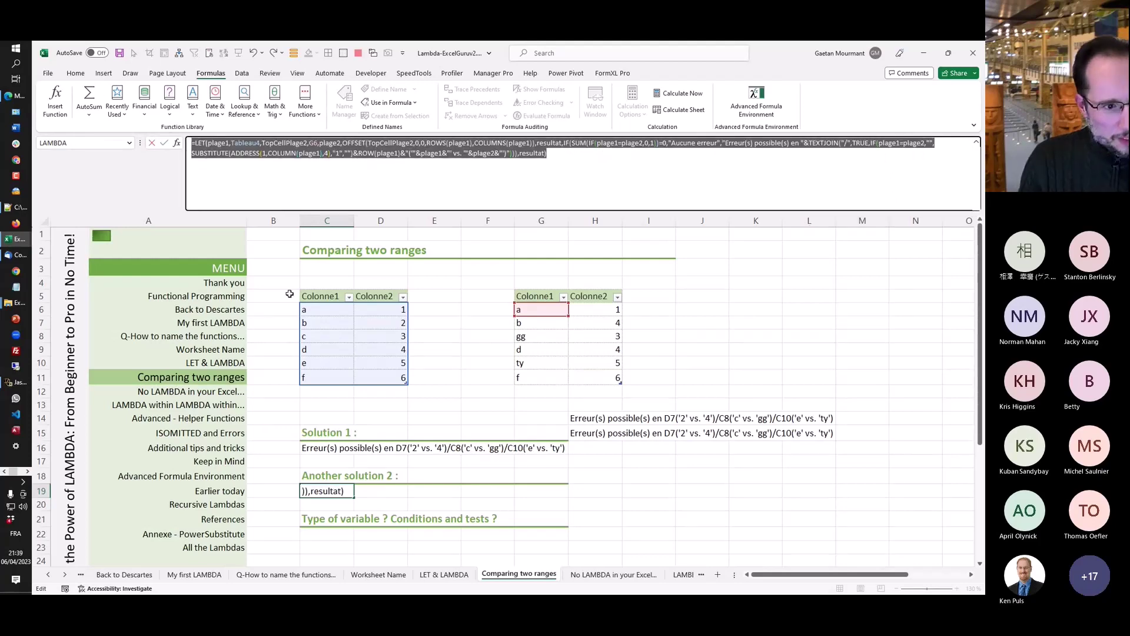
{"action": "left_click", "coordinate": [48, 73]}
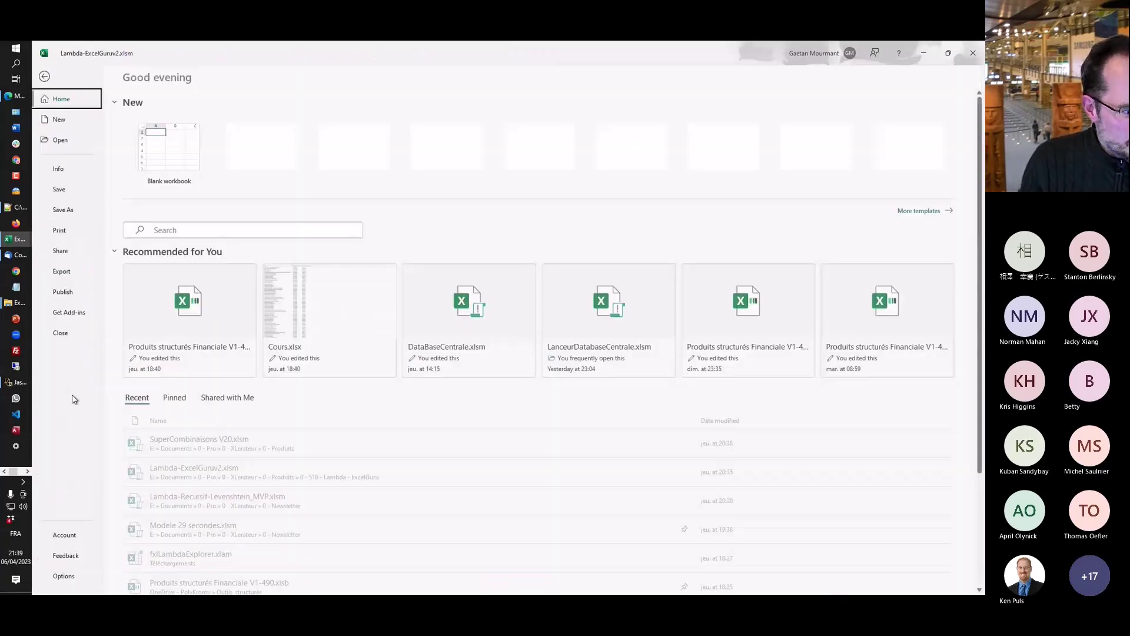
- Replace fcomp's AutoCorrect text with the one-line LET formula and confirm the redefinition
{"action": "left_click", "coordinate": [60, 576]}
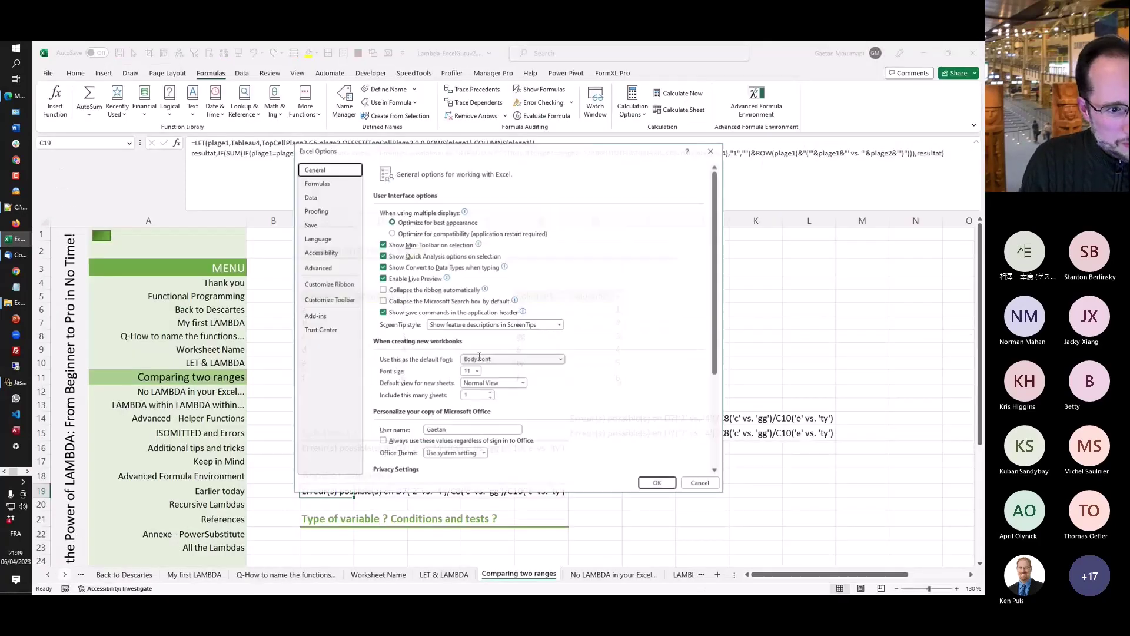
{"action": "left_click", "coordinate": [329, 211]}
{"action": "left_click", "coordinate": [599, 215]}
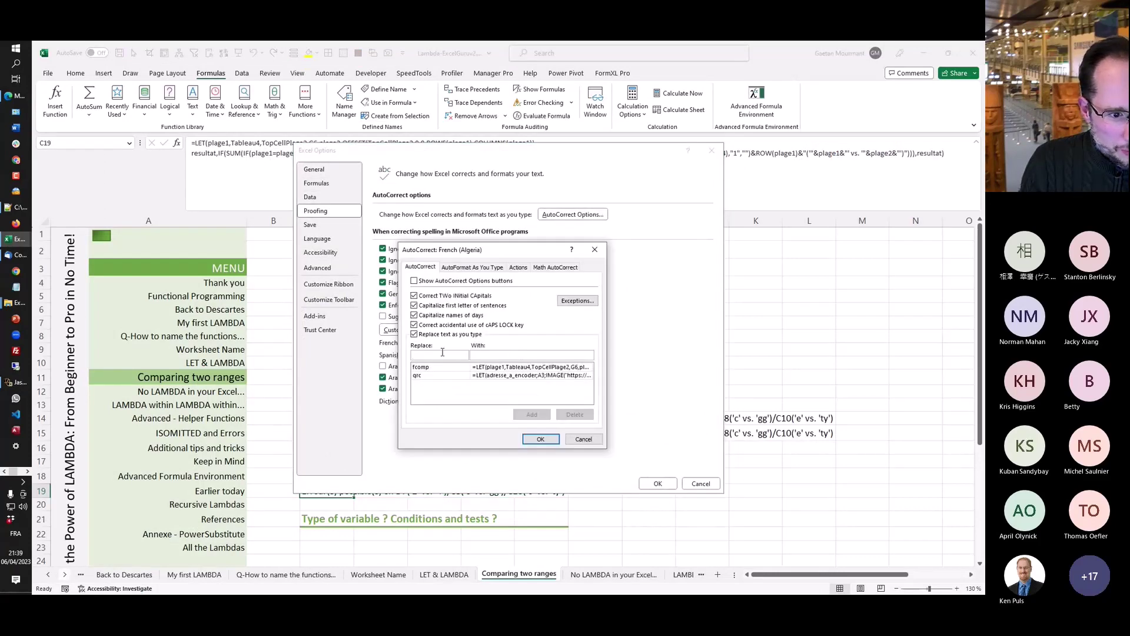
{"action": "left_click", "coordinate": [480, 367]}
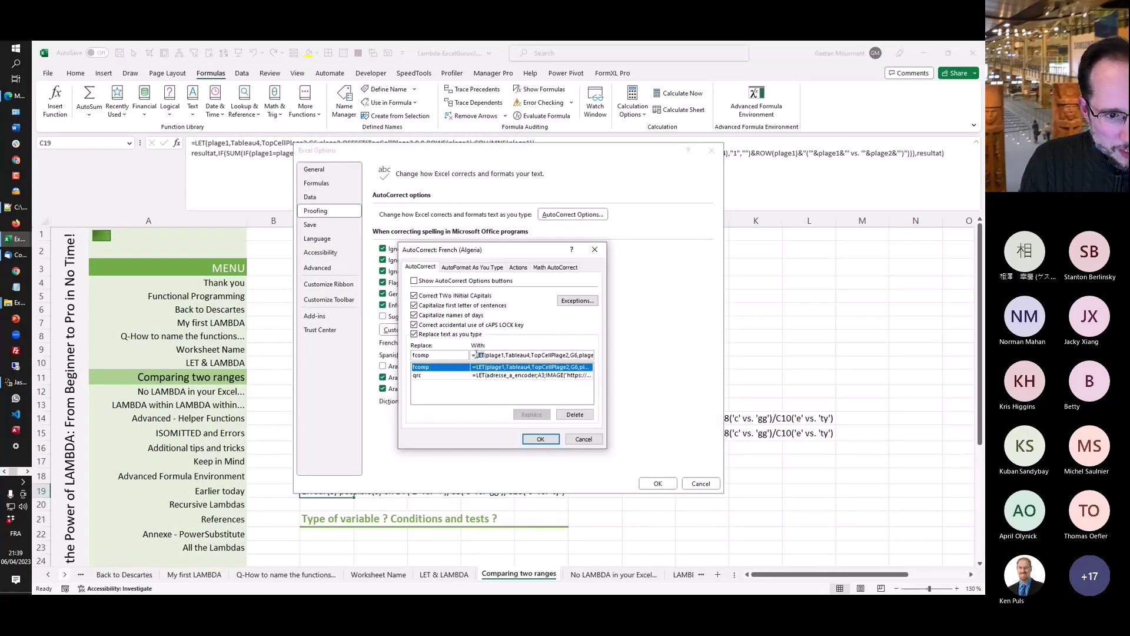
{"action": "key", "text": "ctrl+a"}
{"action": "key", "text": "ctrl+c"}
{"action": "key", "text": "Delete"}
{"action": "key", "text": "ctrl+v"}
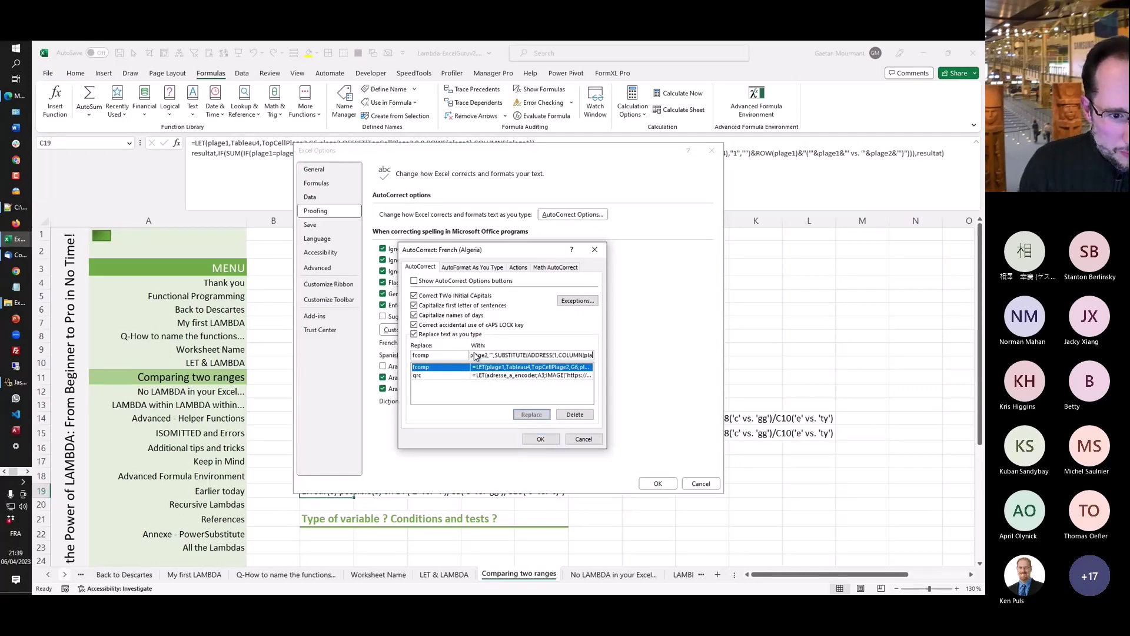
{"action": "left_click", "coordinate": [540, 422]}
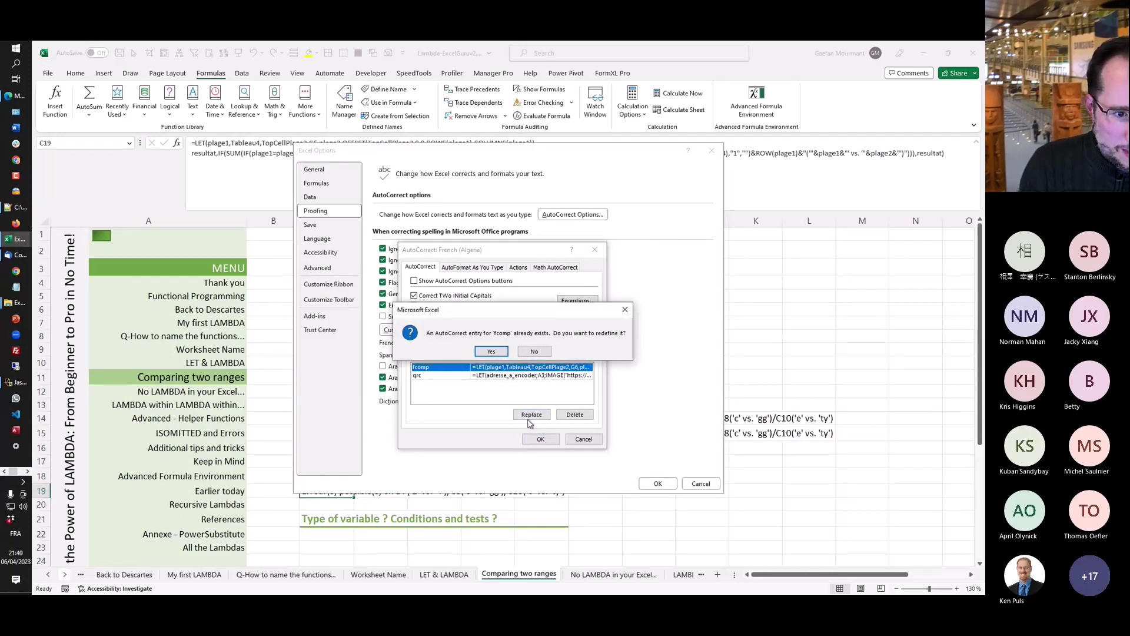
{"action": "left_click", "coordinate": [501, 365]}
{"action": "left_click", "coordinate": [537, 440]}
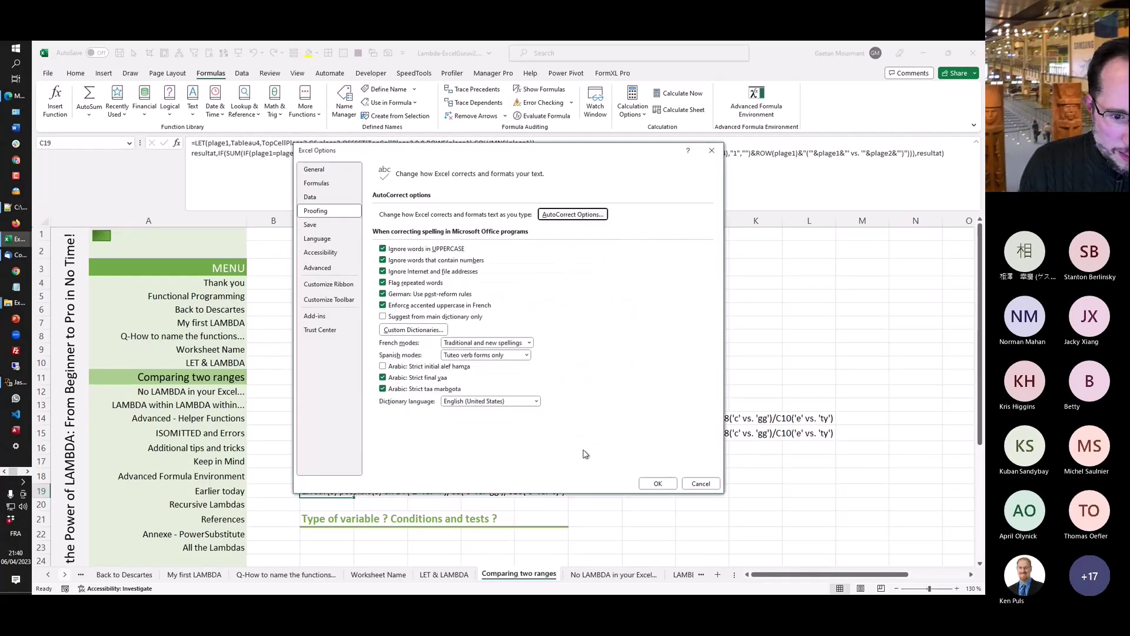
{"action": "left_click", "coordinate": [655, 484]}
- On the No LAMBDA sheet, expand fcomp in C9, inspect the truncated formula, and discard it
{"action": "left_click", "coordinate": [601, 474]}
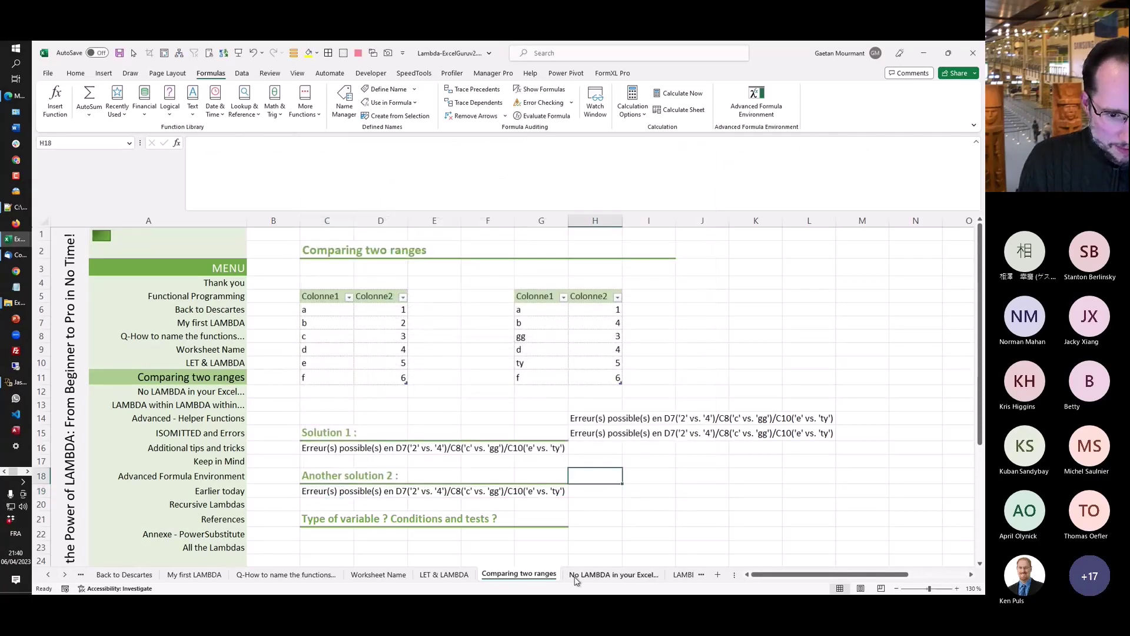
{"action": "left_click", "coordinate": [614, 574]}
{"action": "type", "text": "function"}
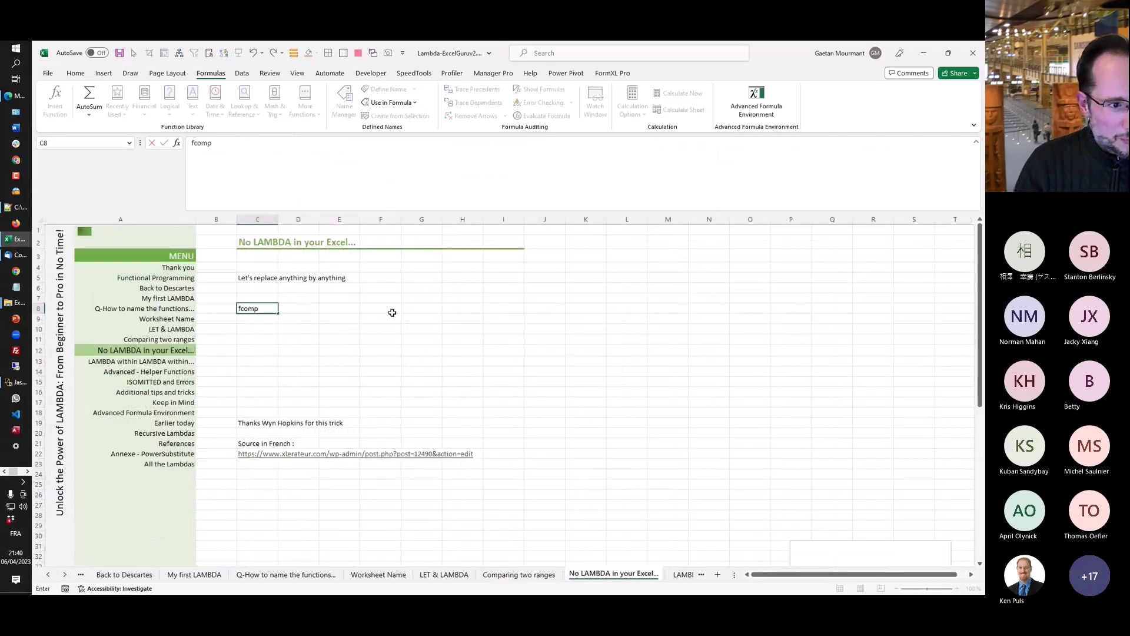
{"action": "key", "text": "Escape"}
{"action": "type", "text": "=LET(plage1,Tableau4,TopCellPlage2,G6,plage2,OFFSET(TopCellPlage2,0,0,ROWS(plage1),COLUMNS(plage1)),resultat,IF(SUM(IF(plage1=plage2,0,1))=0,\"Aucune erreur\",\"Erreur(s) possible(s) en \"&TEXTJOIN(\"/\",TRUE,IF(plage1=plage2,\"\",SUBSTITUTE(ADDRESS(1,COLUMN(pla"}
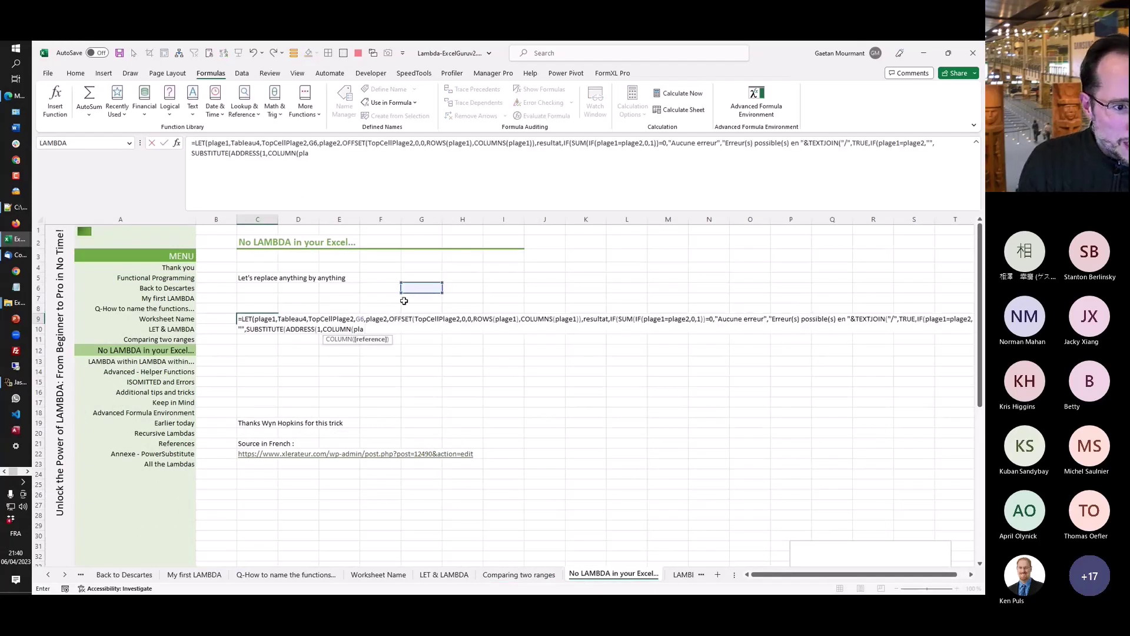
{"action": "left_click", "coordinate": [403, 187]}
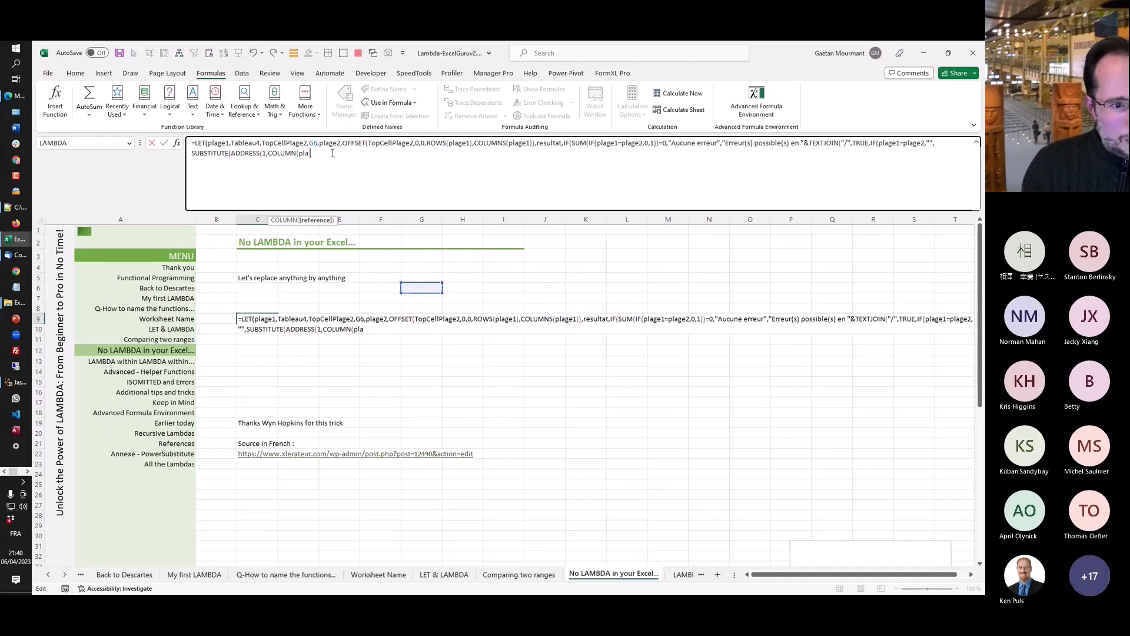
{"action": "key", "text": "Escape"}
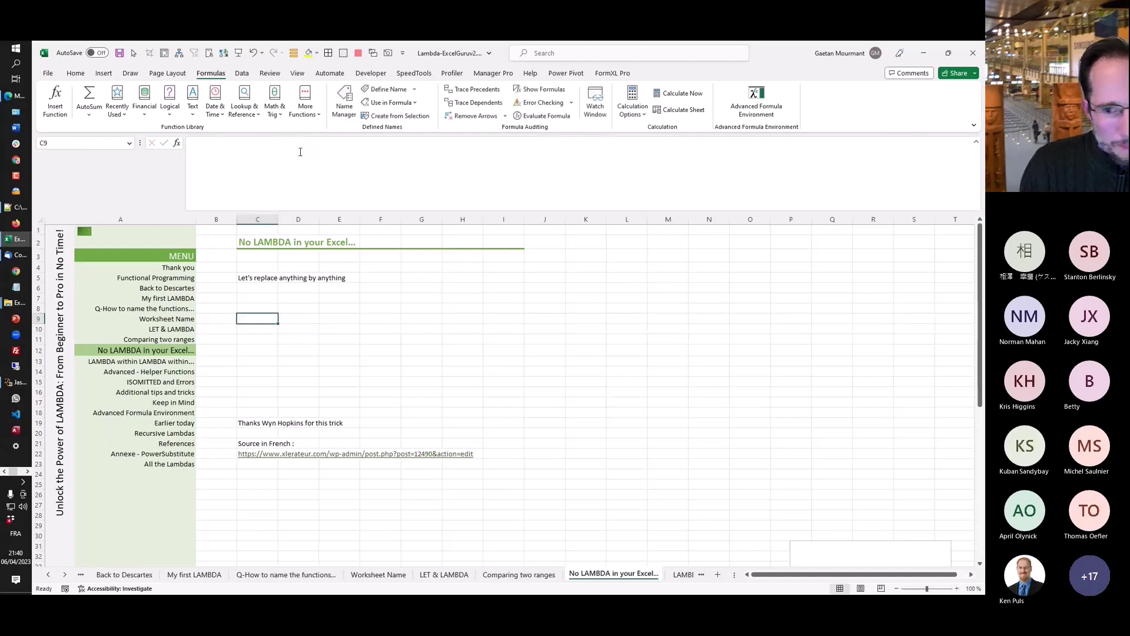
- On the Comparing two ranges sheet, select C16's full LET formula text and leave it unchanged
{"action": "key", "text": "ctrl+Page_Up"}
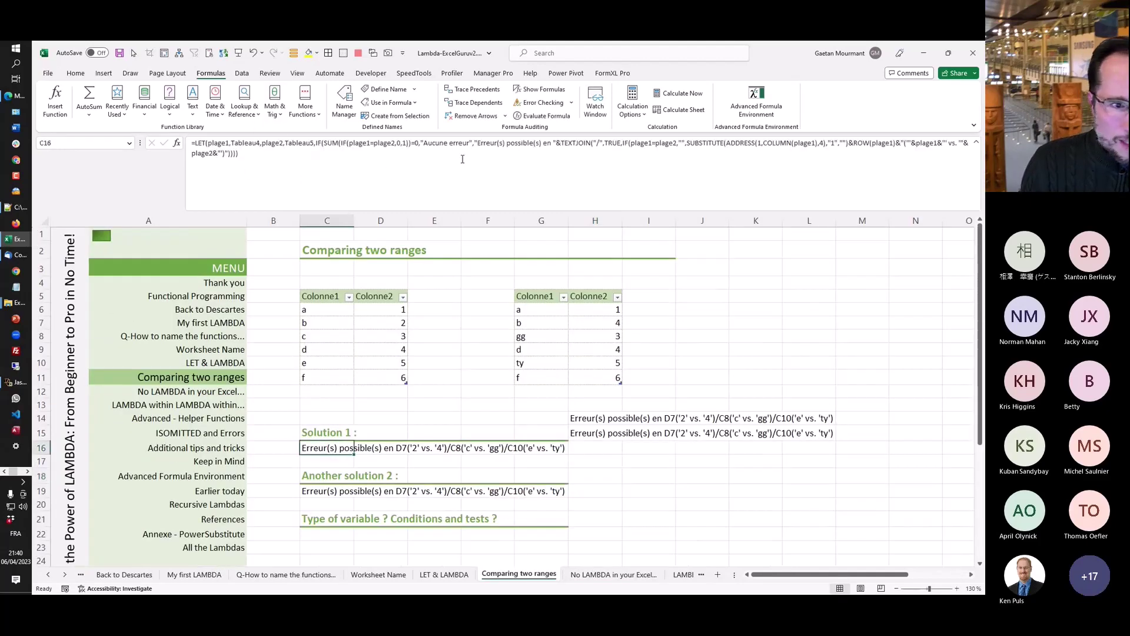
{"action": "left_click_drag", "start_coordinate": [239, 154], "coordinate": [194, 134]}
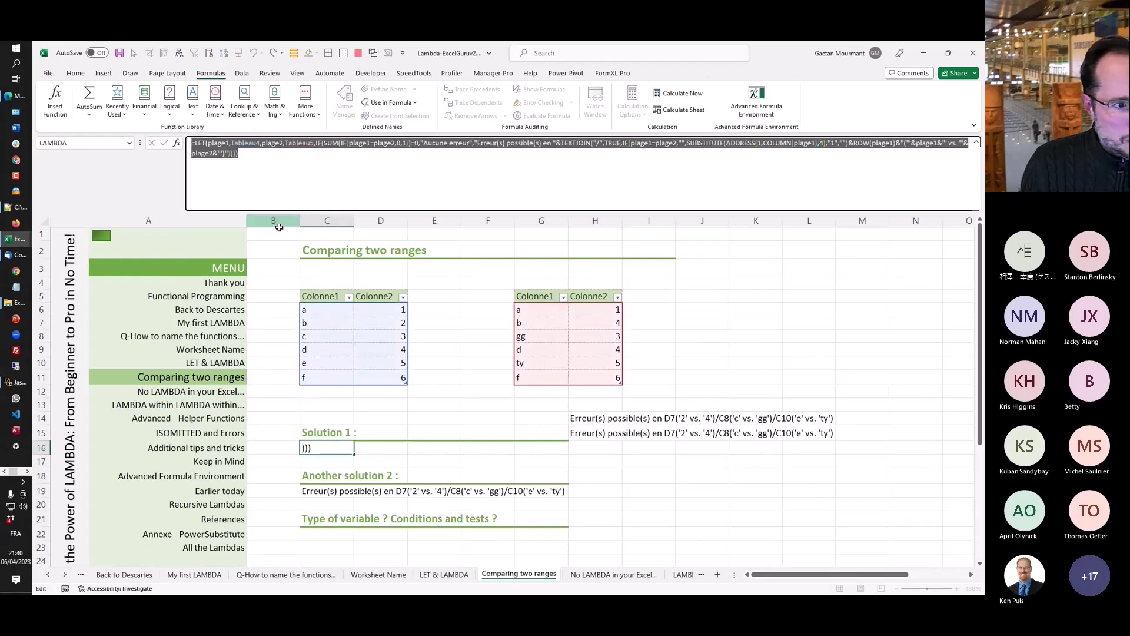
{"action": "key", "text": "Escape"}
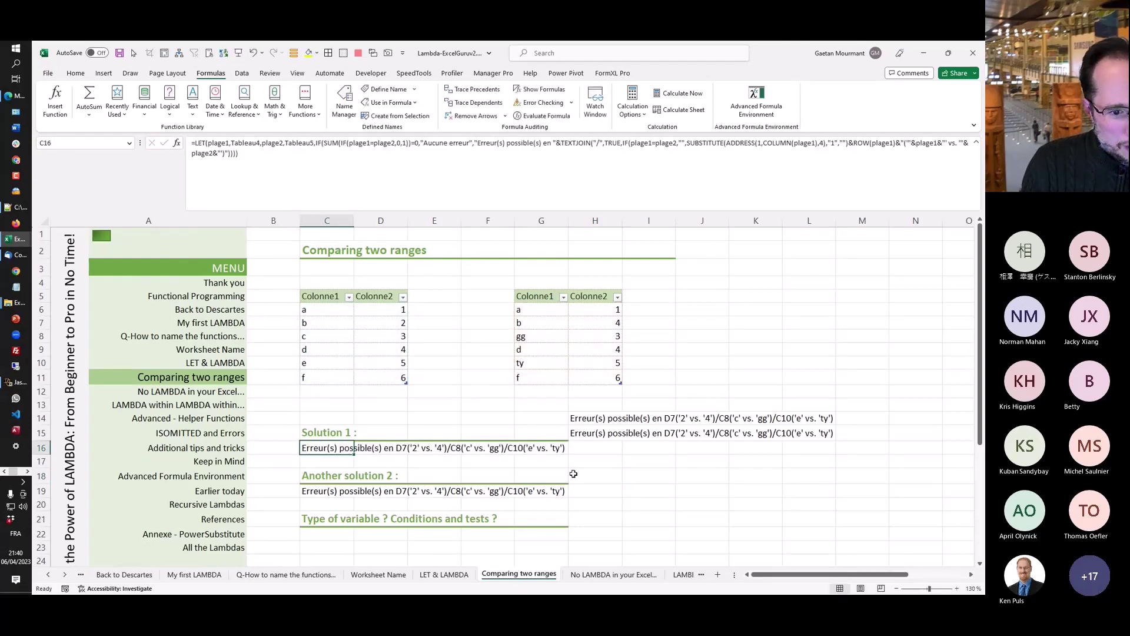
- In Proofing AutoCorrect Options, replace the fcomp entry with the pasted LET range-comparison formula
{"action": "left_click", "coordinate": [49, 74]}
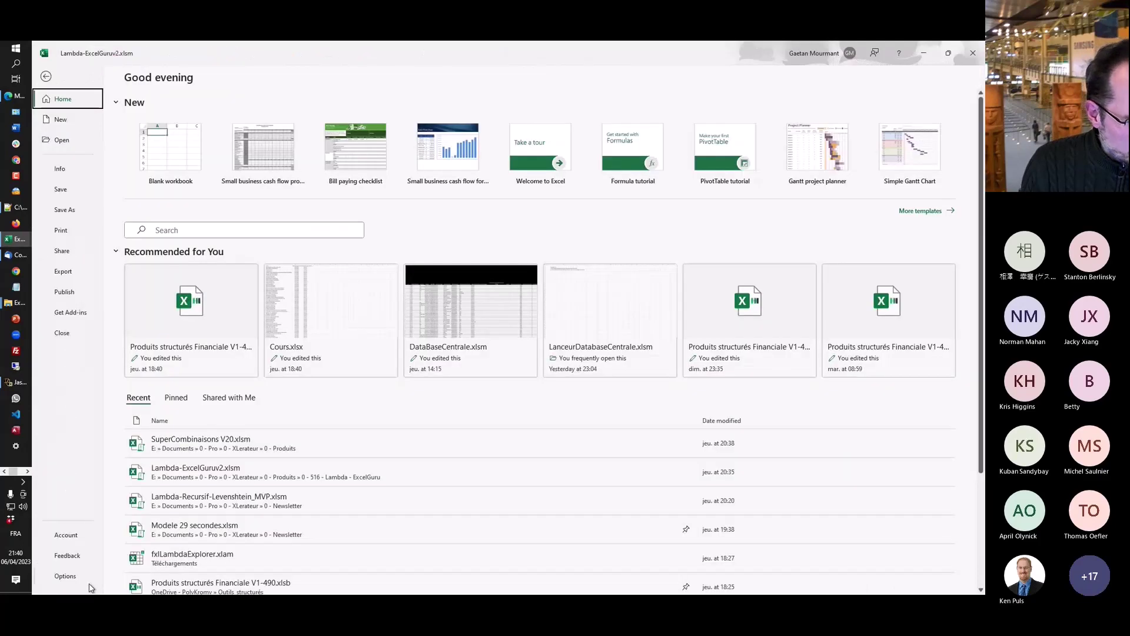
{"action": "key", "text": "Escape"}
{"action": "key", "text": "alt+f"}
{"action": "key", "text": "t"}
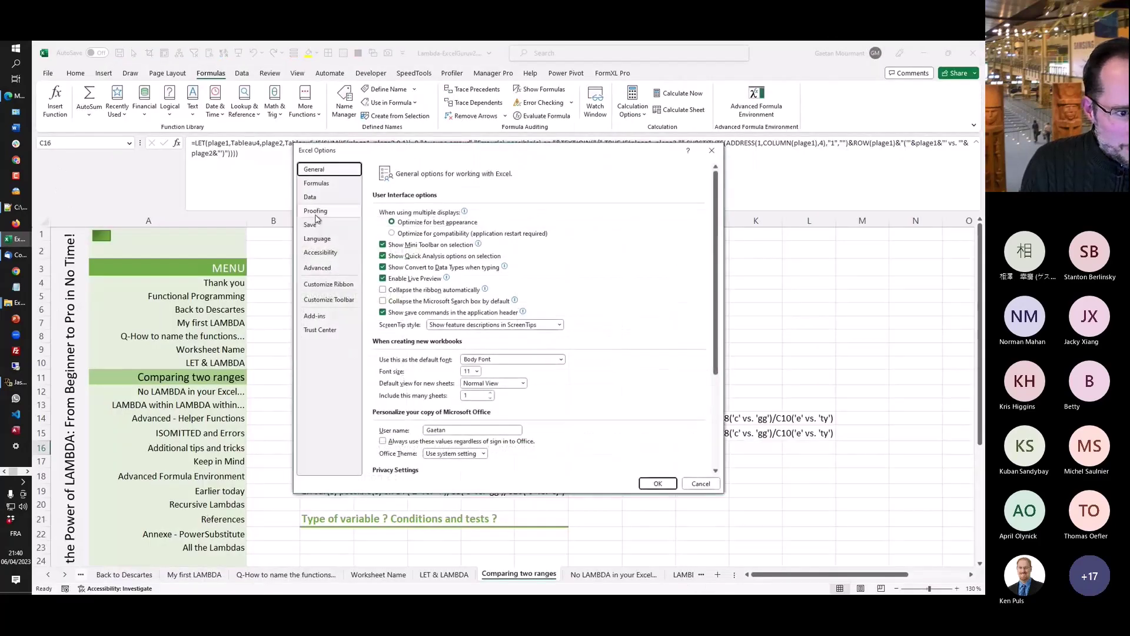
{"action": "left_click", "coordinate": [316, 210]}
{"action": "left_click", "coordinate": [573, 214]}
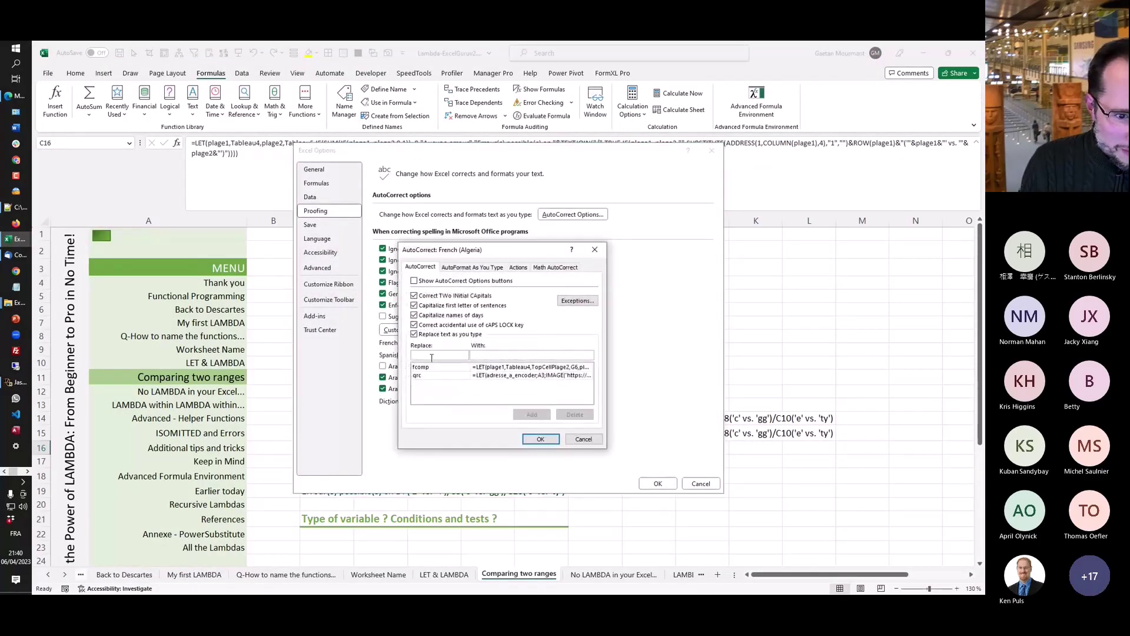
{"action": "left_click", "coordinate": [430, 366]}
{"action": "key", "text": "ctrl+v"}
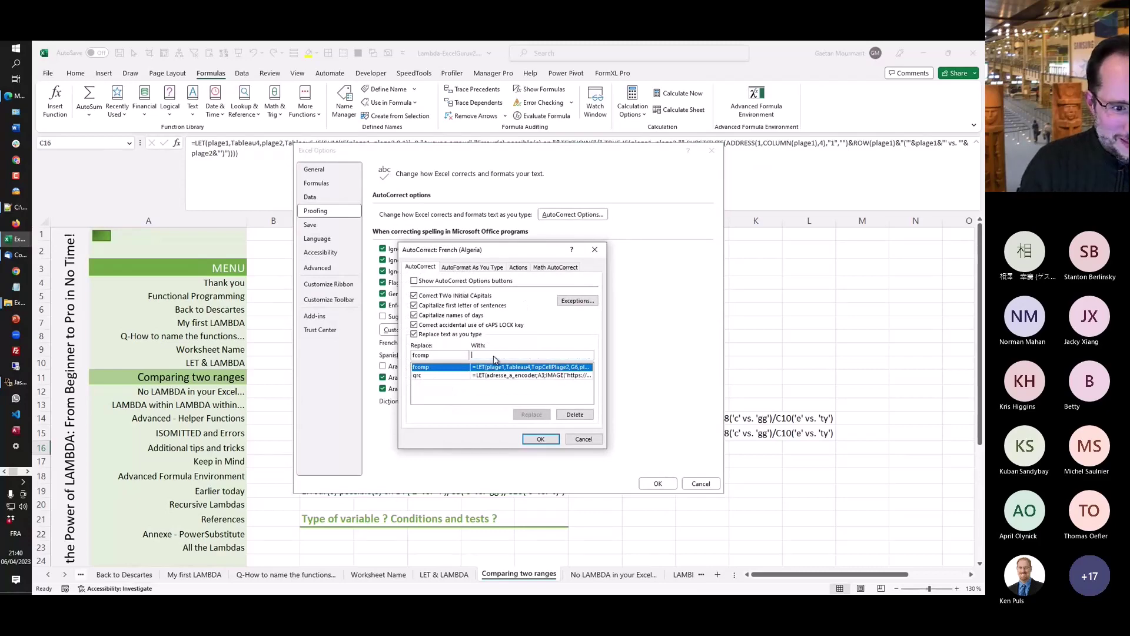
{"action": "left_click", "coordinate": [531, 415]}
{"action": "left_click", "coordinate": [530, 412]}
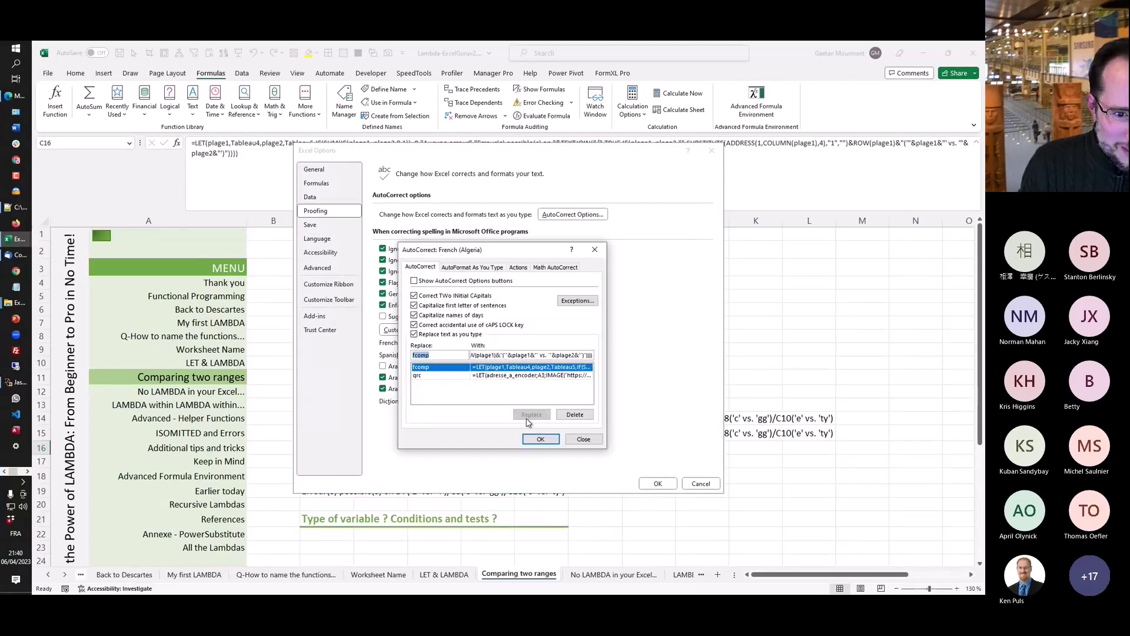
{"action": "left_click", "coordinate": [540, 439]}
{"action": "left_click", "coordinate": [658, 483]}
- Expand the fcomp shortcut in H18 into the range-comparison LET formula
{"action": "left_click", "coordinate": [608, 472]}
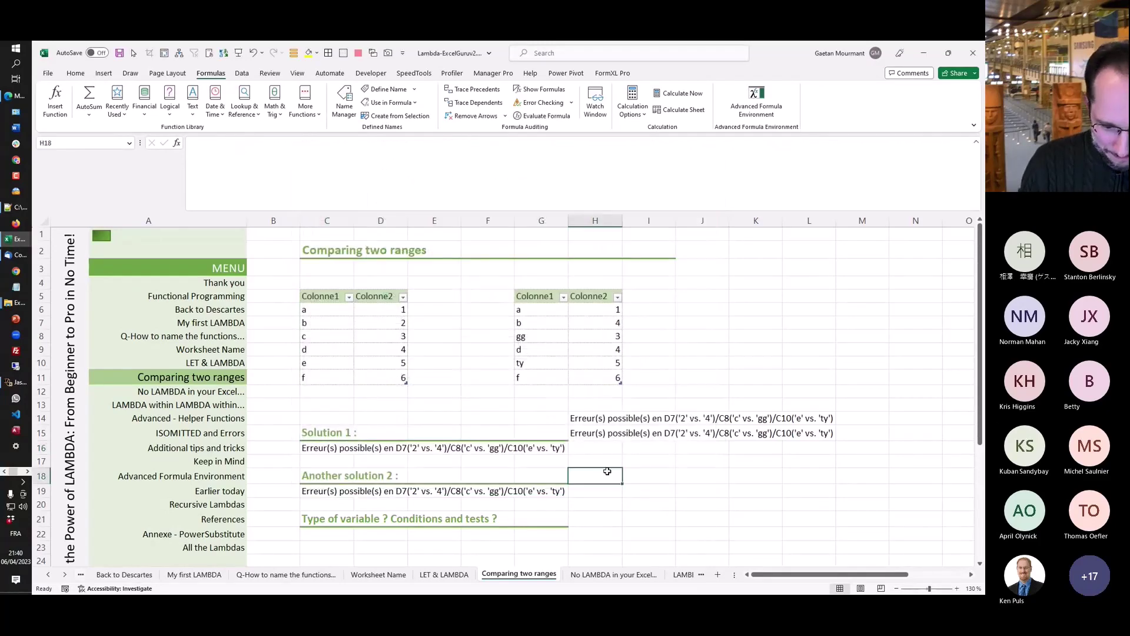
{"action": "type", "text": "fcomp"}
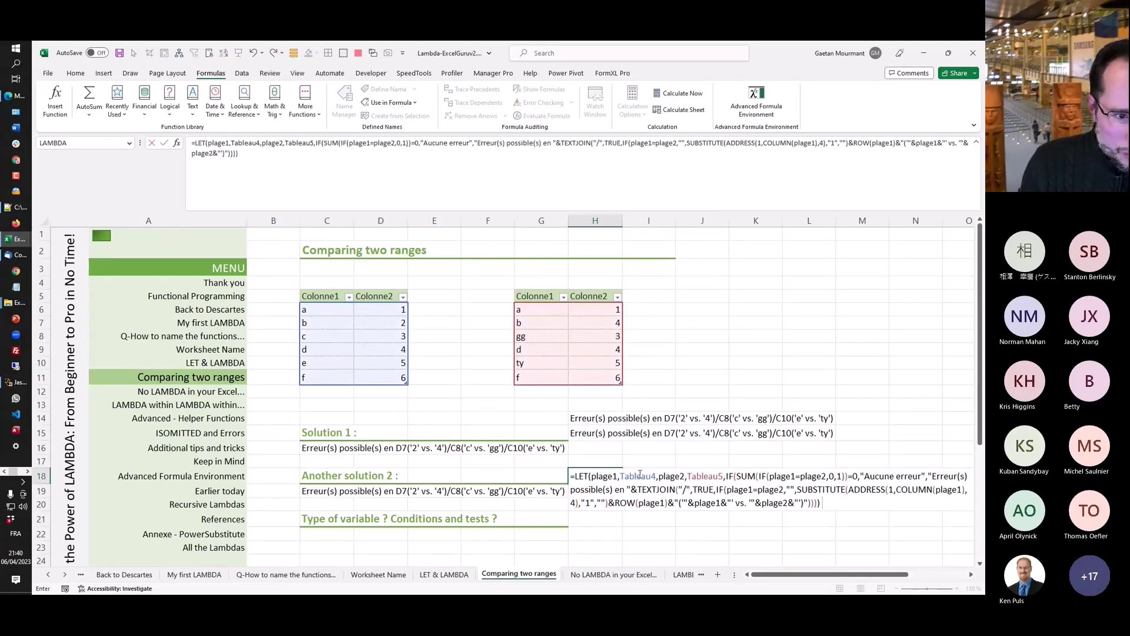
{"action": "key", "text": "ctrl+Return"}
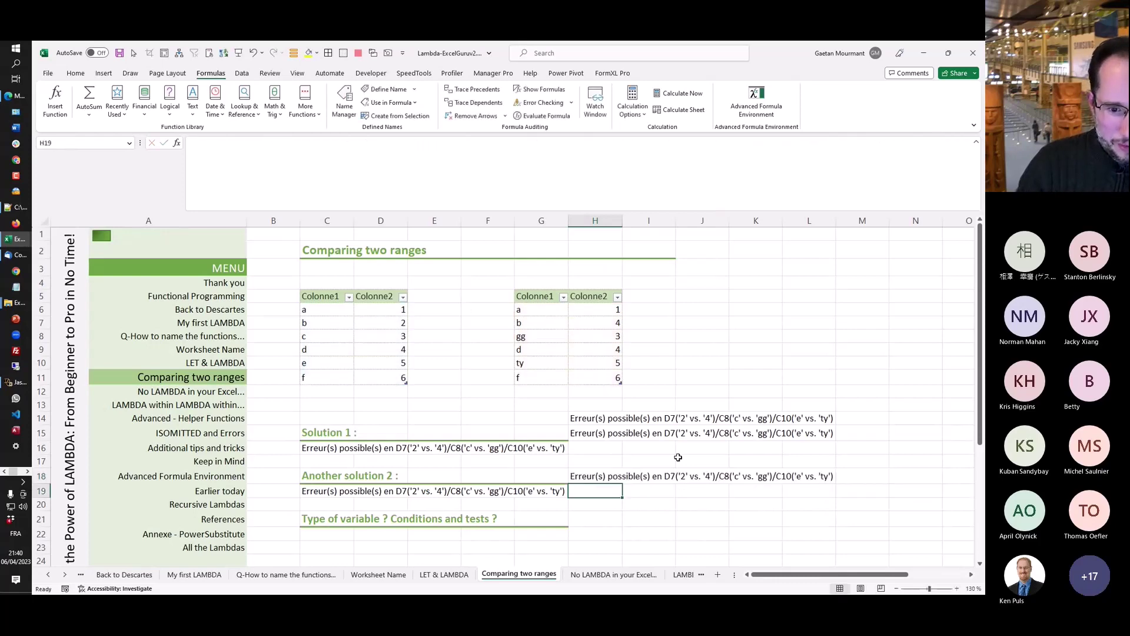
- Point H18's formula at C6:D7 and G6:H7 instead of Tableau4 and Tableau5, then go to the next sheet
{"action": "double_click", "coordinate": [665, 471]}
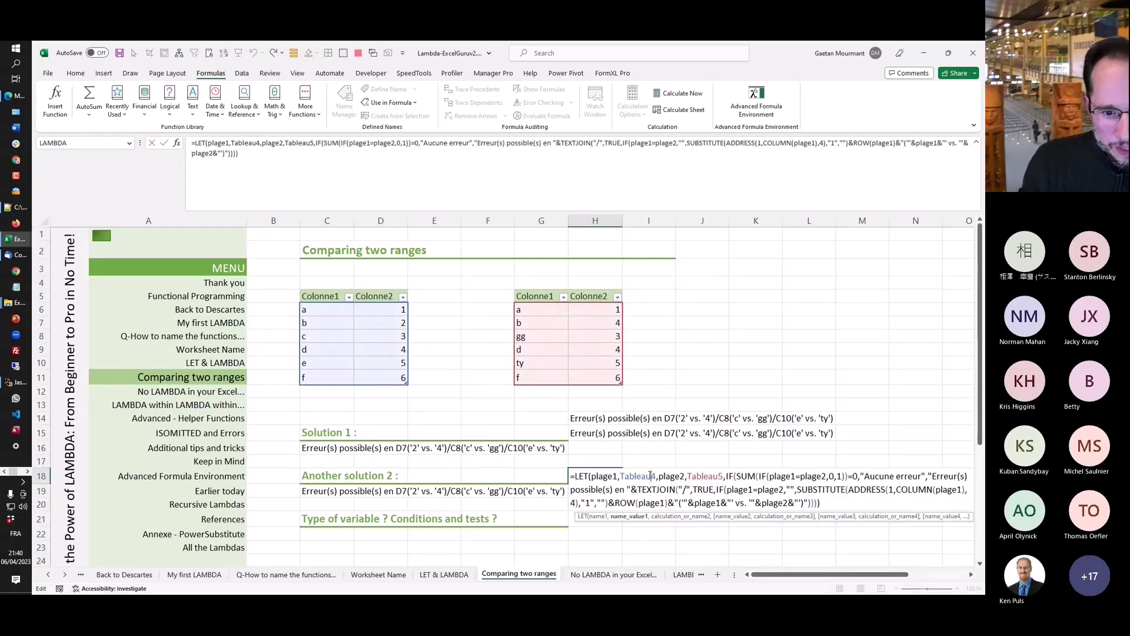
{"action": "double_click", "coordinate": [650, 476]}
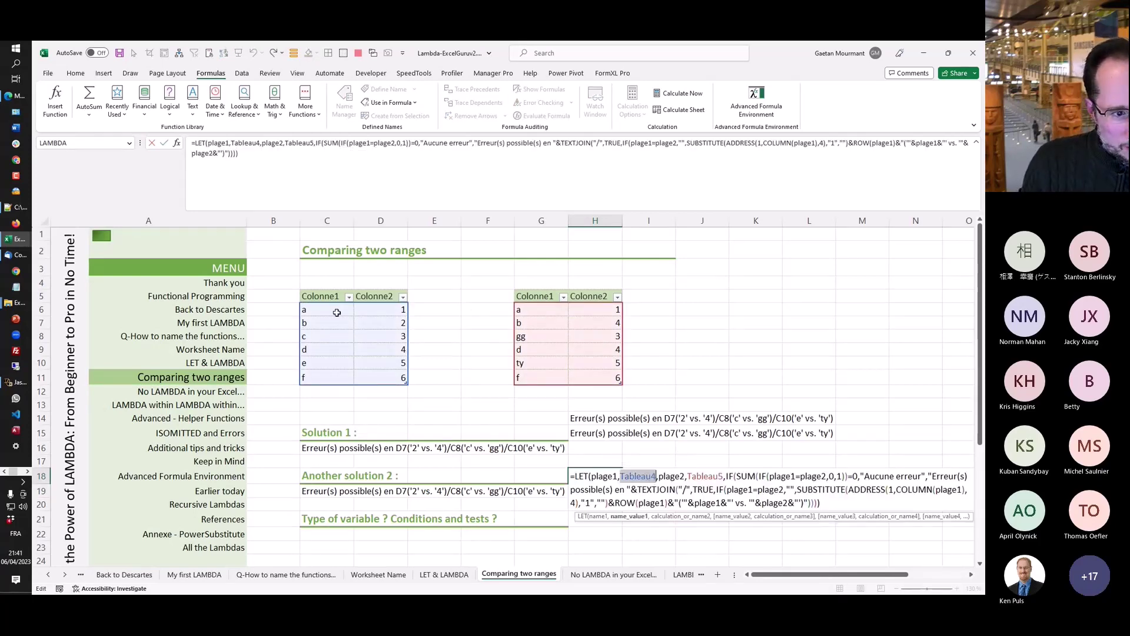
{"action": "left_click_drag", "start_coordinate": [335, 311], "coordinate": [386, 324]}
{"action": "double_click", "coordinate": [692, 476]}
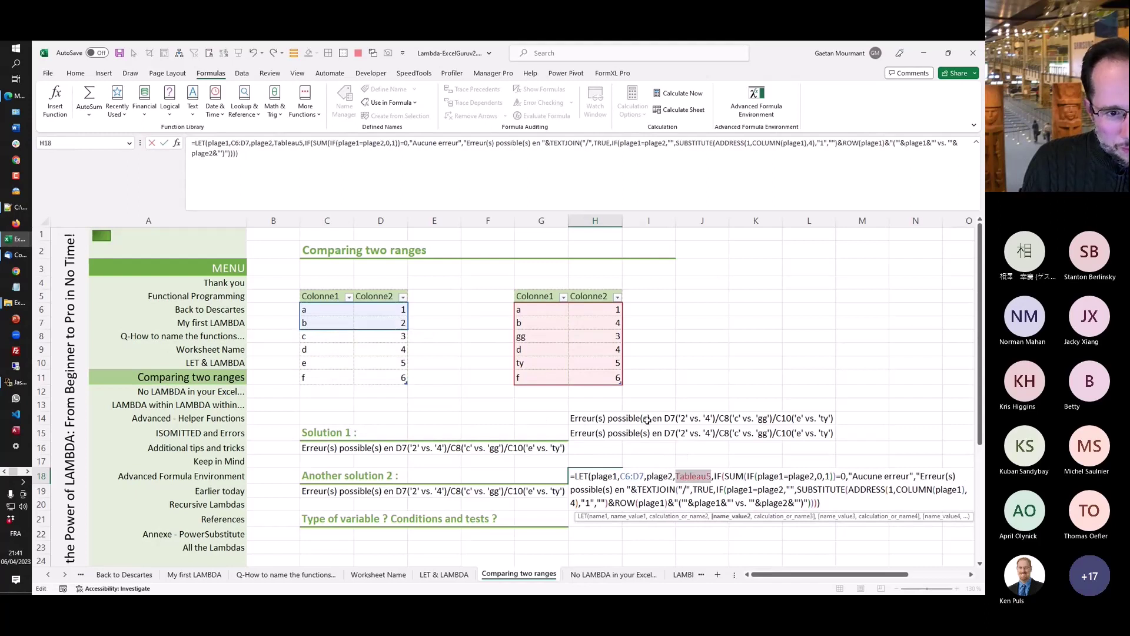
{"action": "left_click_drag", "start_coordinate": [552, 311], "coordinate": [594, 332]}
{"action": "key", "text": "ctrl+Return"}
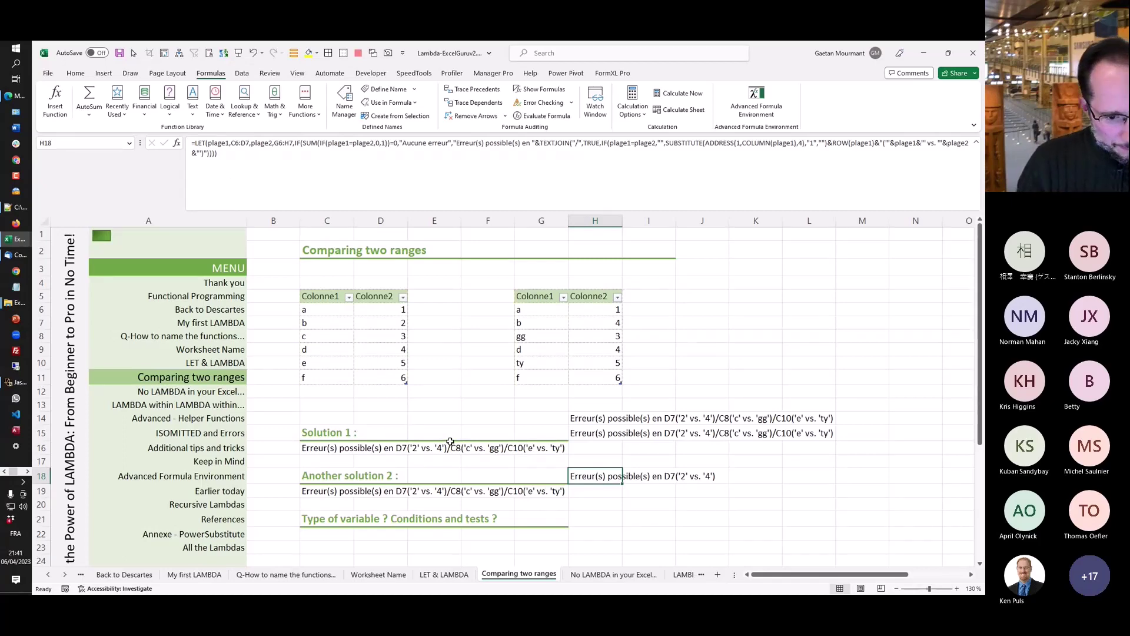
{"action": "key", "text": "ctrl+Page_Down"}
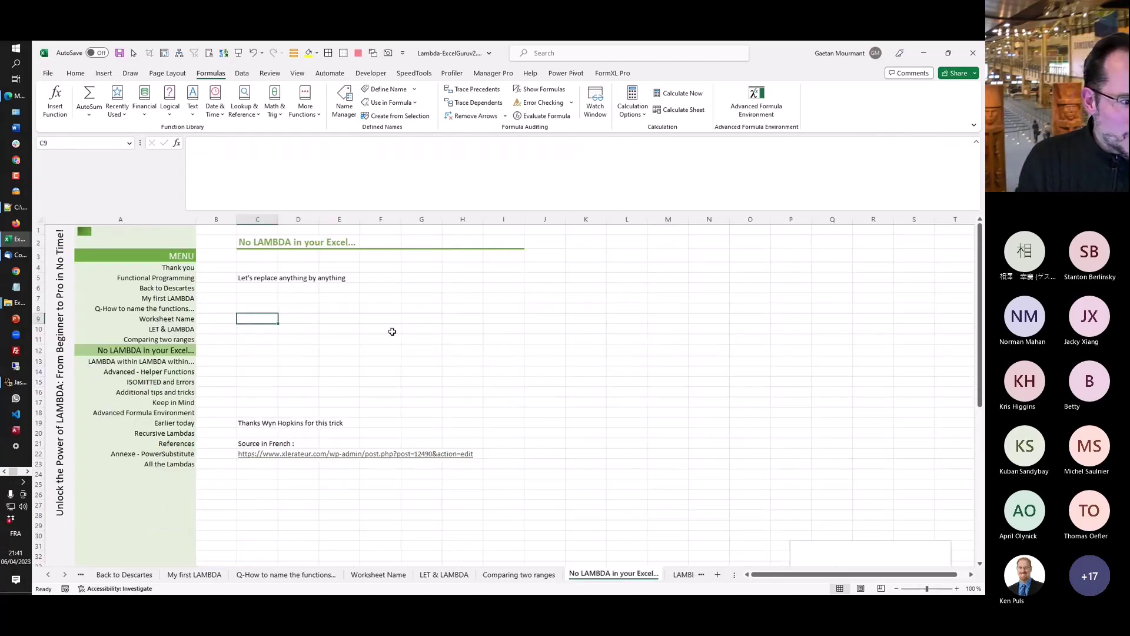
- On the nested LAMBDA sheet, start C9's LET formula defining _string as "abcd"
{"action": "left_click", "coordinate": [175, 361]}
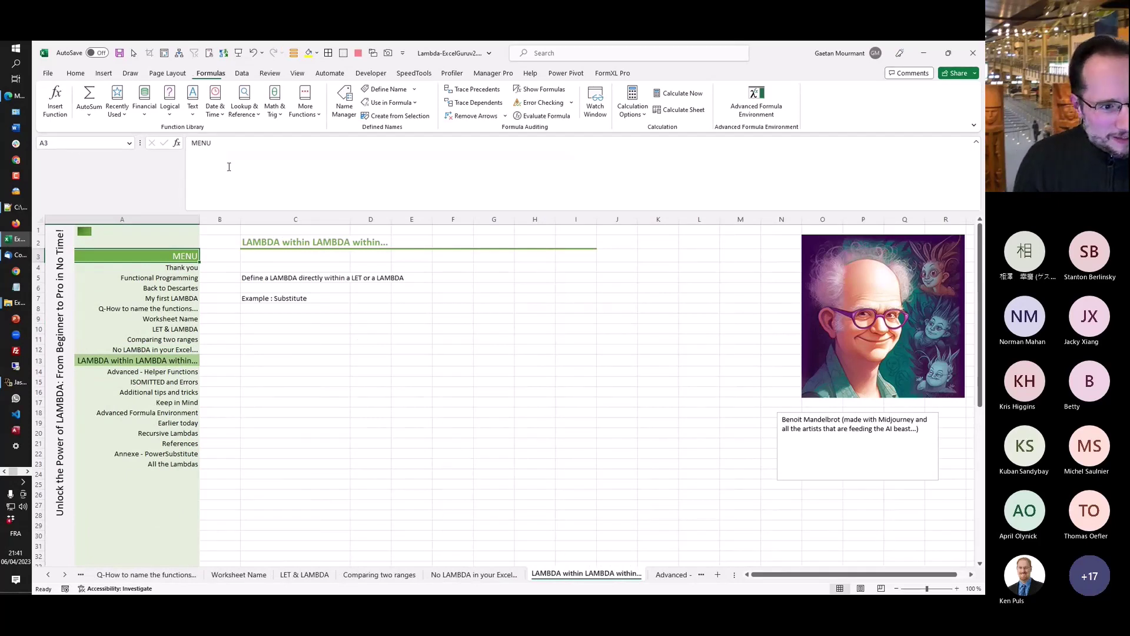
{"action": "left_click", "coordinate": [325, 321]}
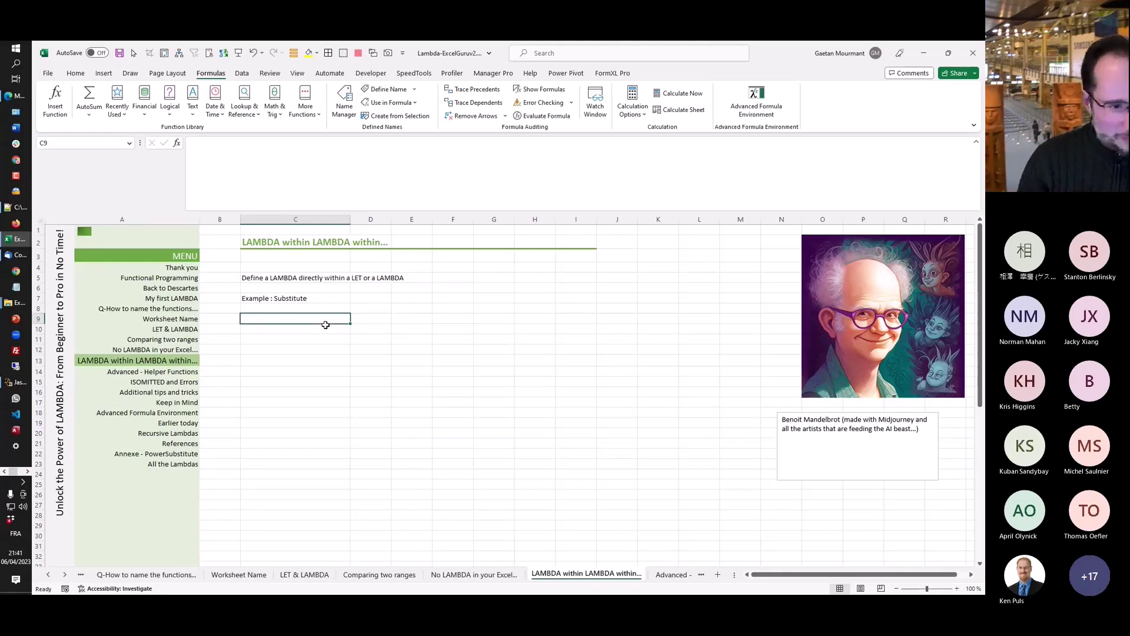
{"action": "type", "text": "=let("}
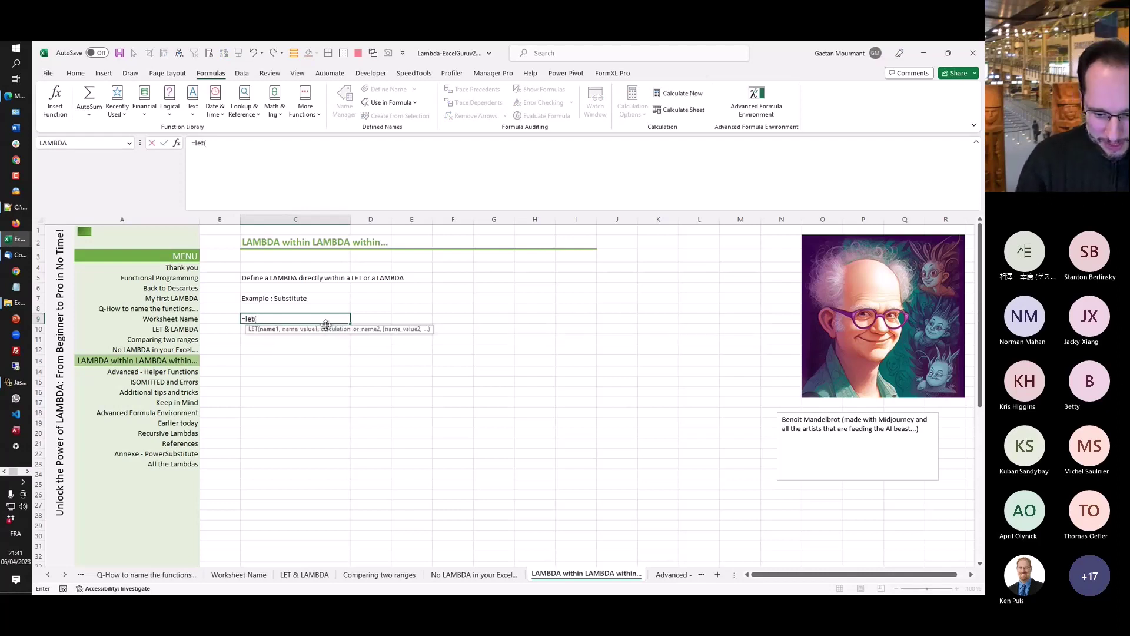
{"action": "type", "text": "_s"}
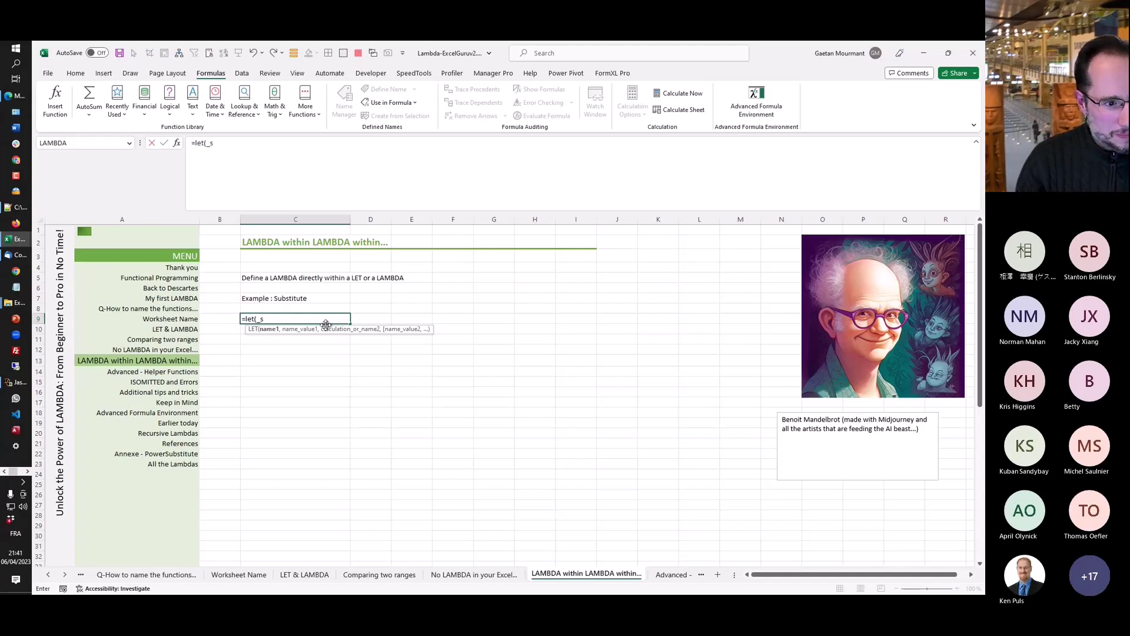
{"action": "key", "text": "BackSpace"}
{"action": "key", "text": "BackSpace"}
{"action": "type", "text": "_strin"}
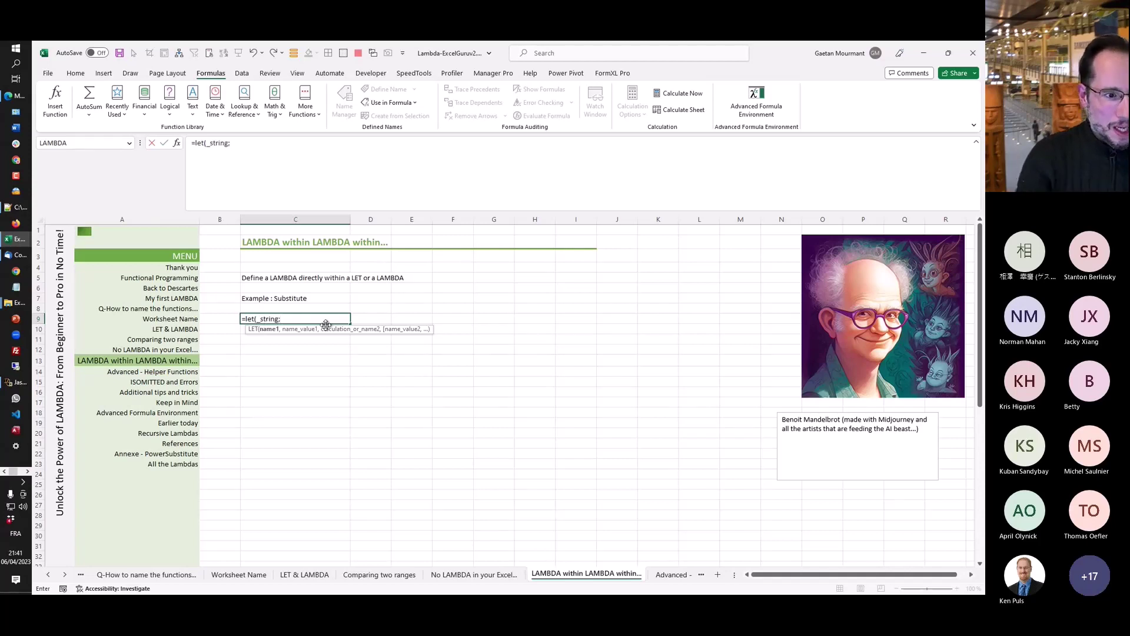
{"action": "type", "text": "g;"}
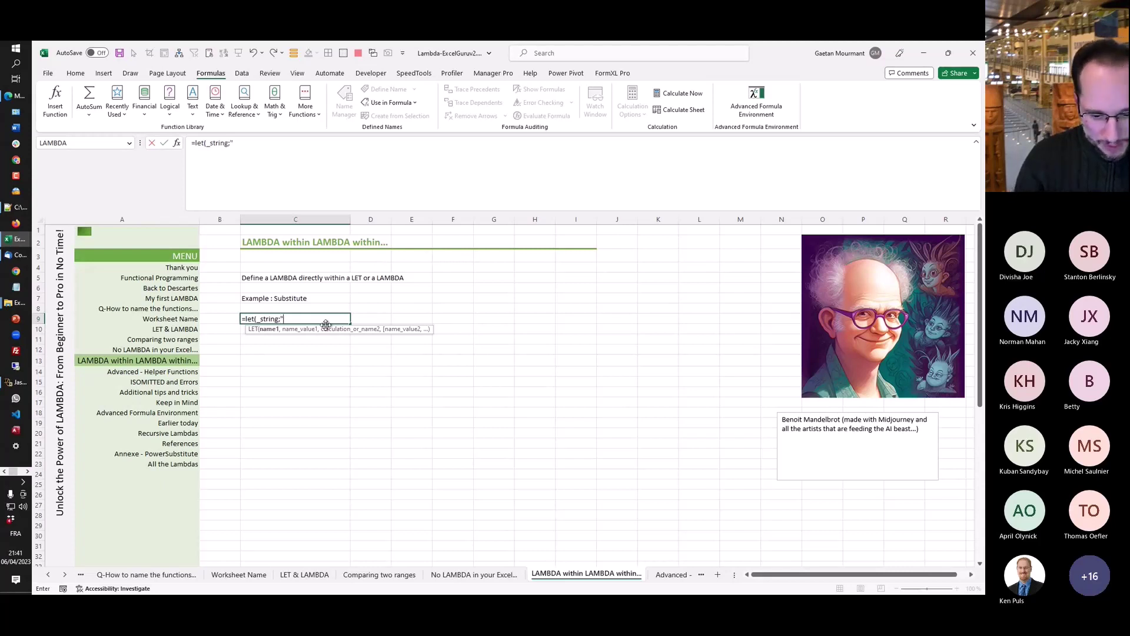
{"action": "type", "text": "\"abcd\""}
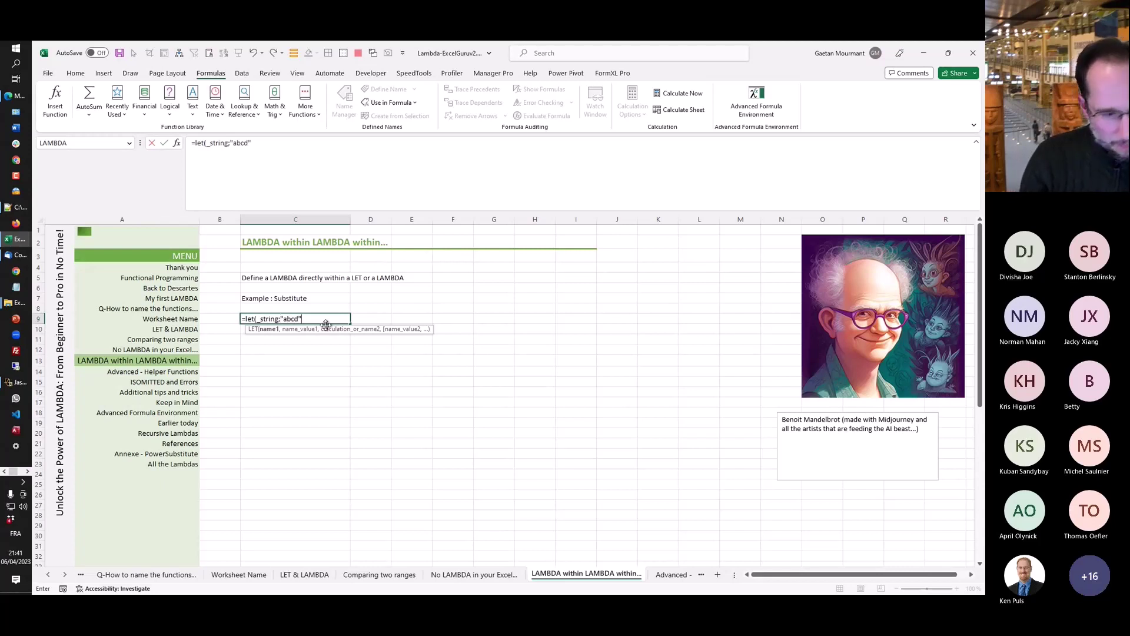
{"action": "type", "text": ";"}
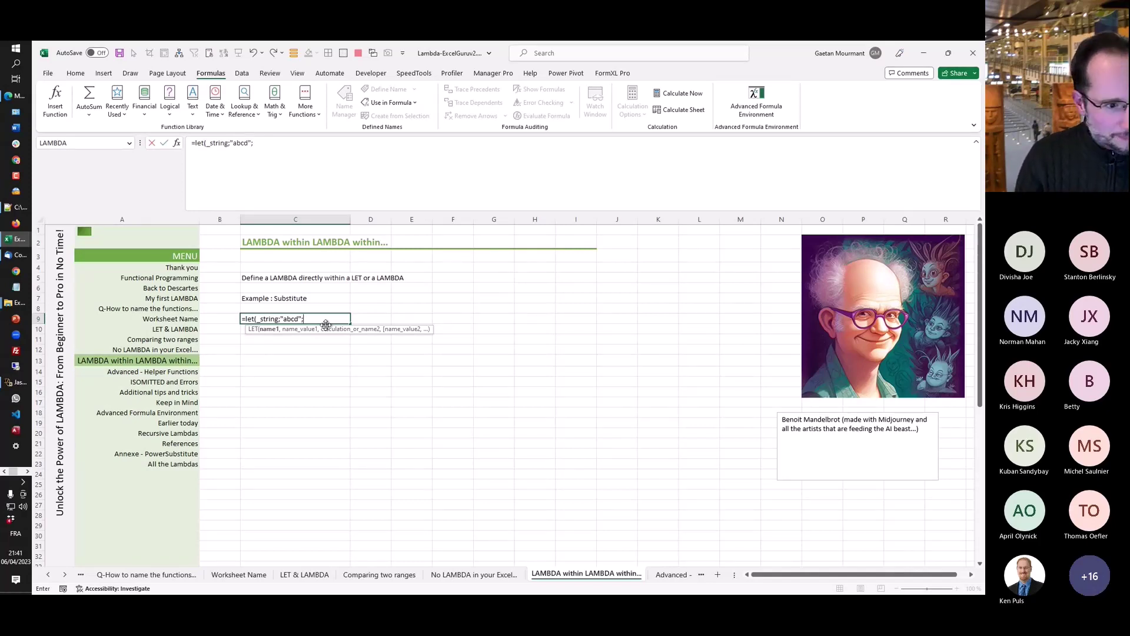
{"action": "key", "text": "BackSpace"}
{"action": "type", "text": ","}
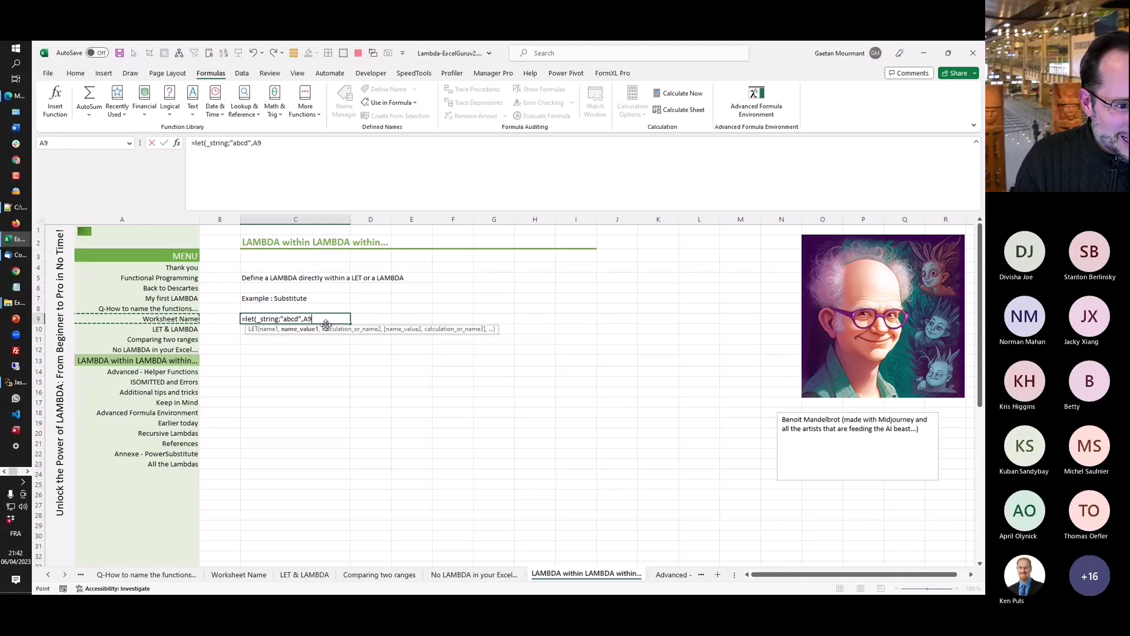
{"action": "left_click", "coordinate": [279, 318]}
{"action": "key", "text": "Delete"}
{"action": "type", "text": ","}
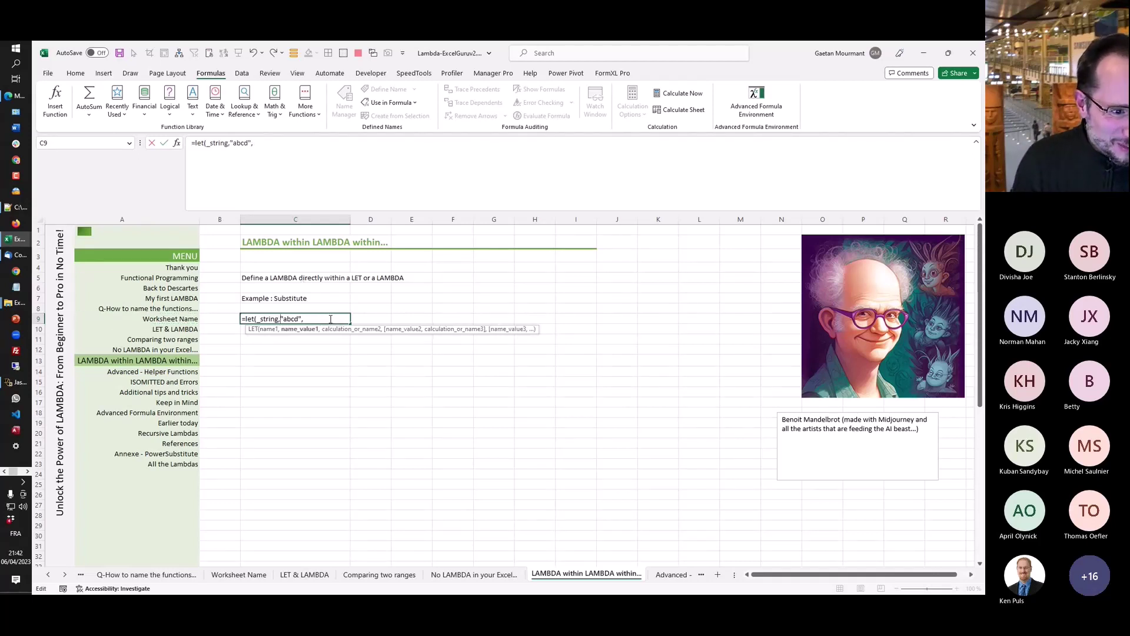
{"action": "left_click", "coordinate": [323, 316]}
- Add a second line nesting SUBSTITUTE to replace a with "1" and d with 4, returning 1bc4
{"action": "key", "text": "alt+Return"}
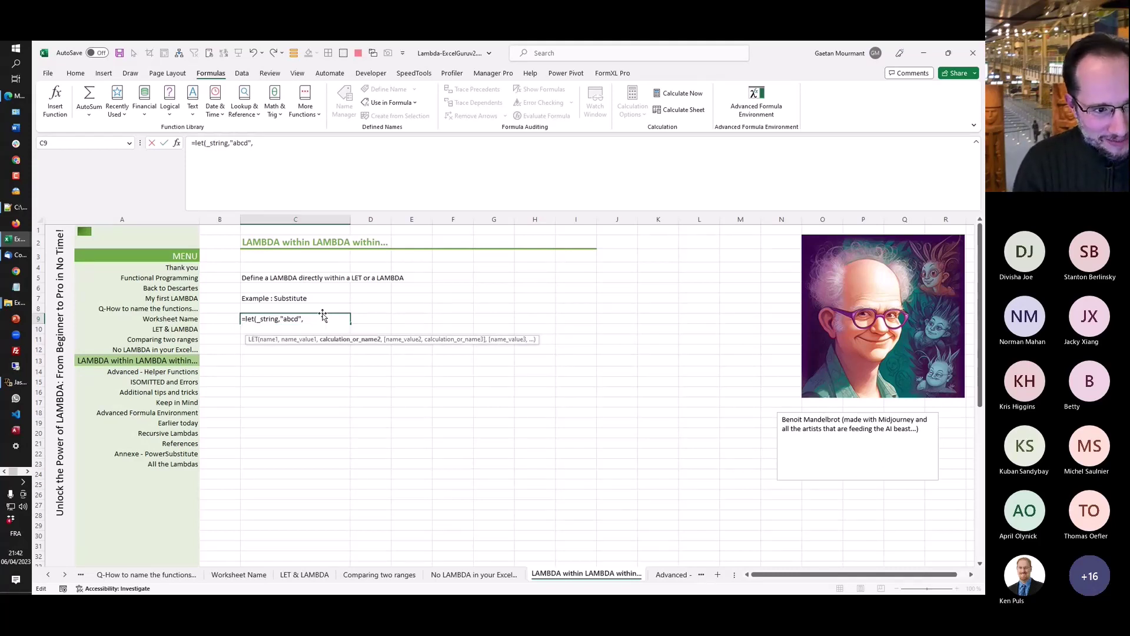
{"action": "type", "text": "sub"}
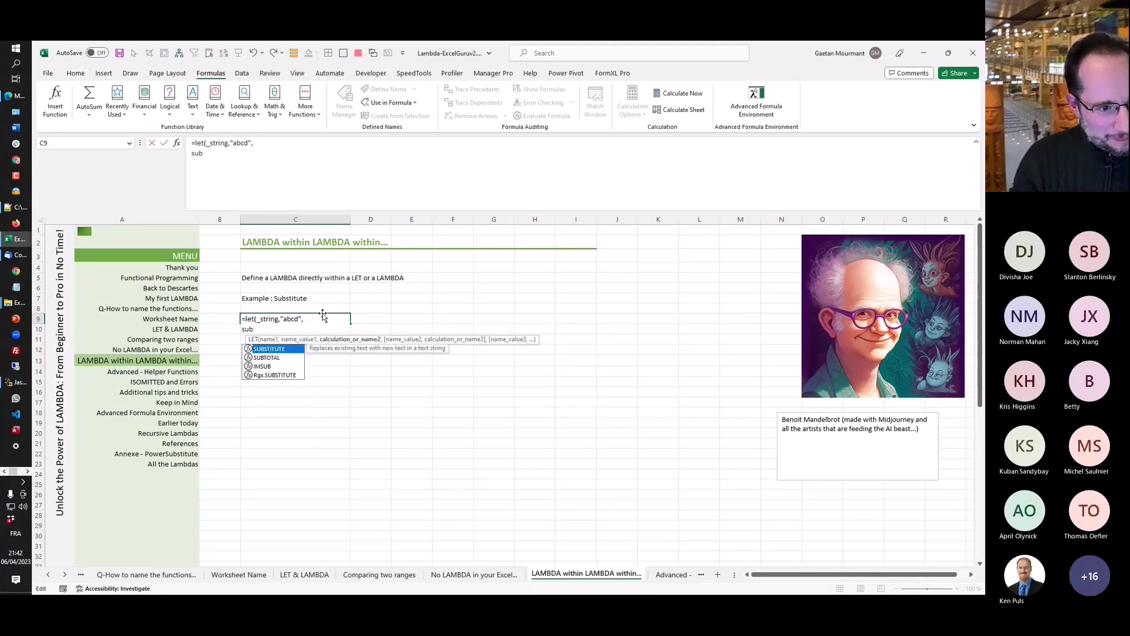
{"action": "key", "text": "Tab"}
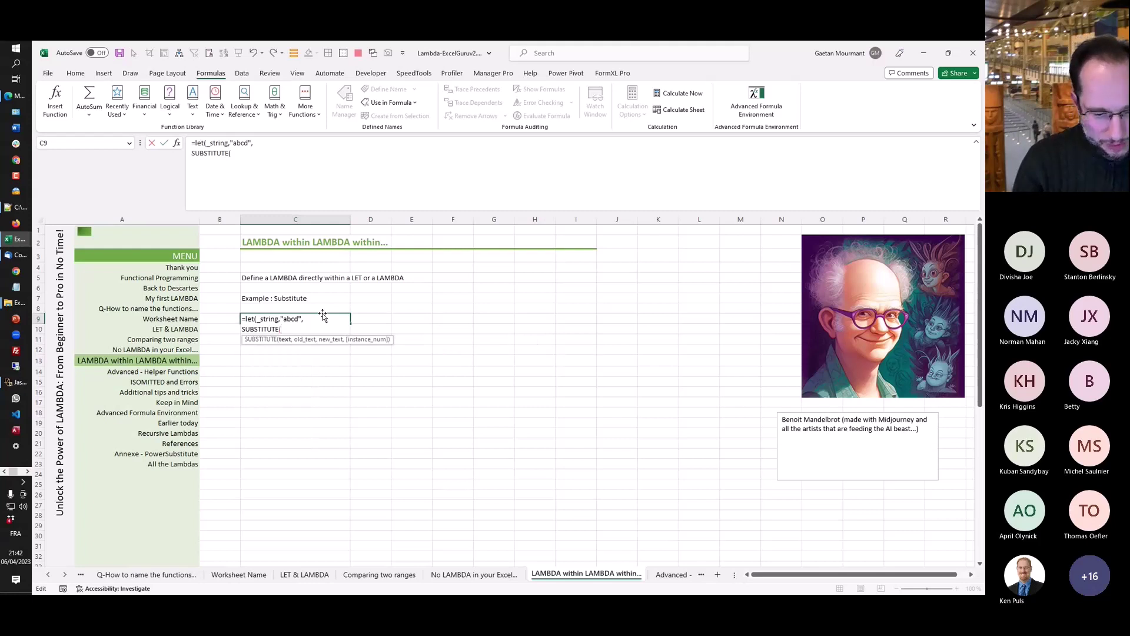
{"action": "type", "text": "_s"}
{"action": "key", "text": "Tab"}
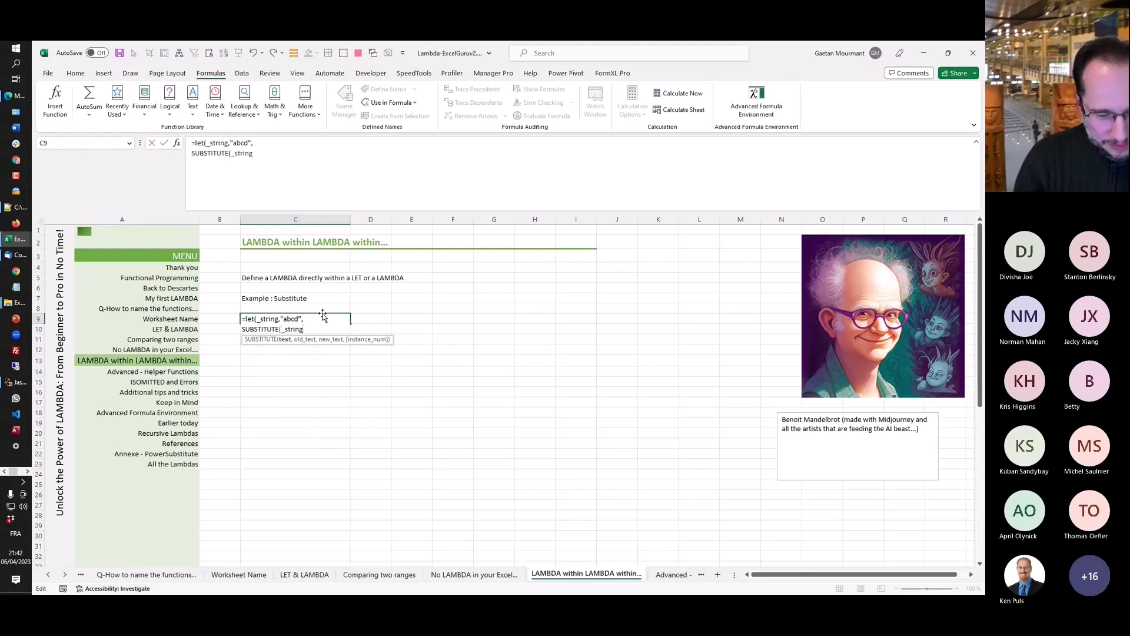
{"action": "type", "text": ",\""}
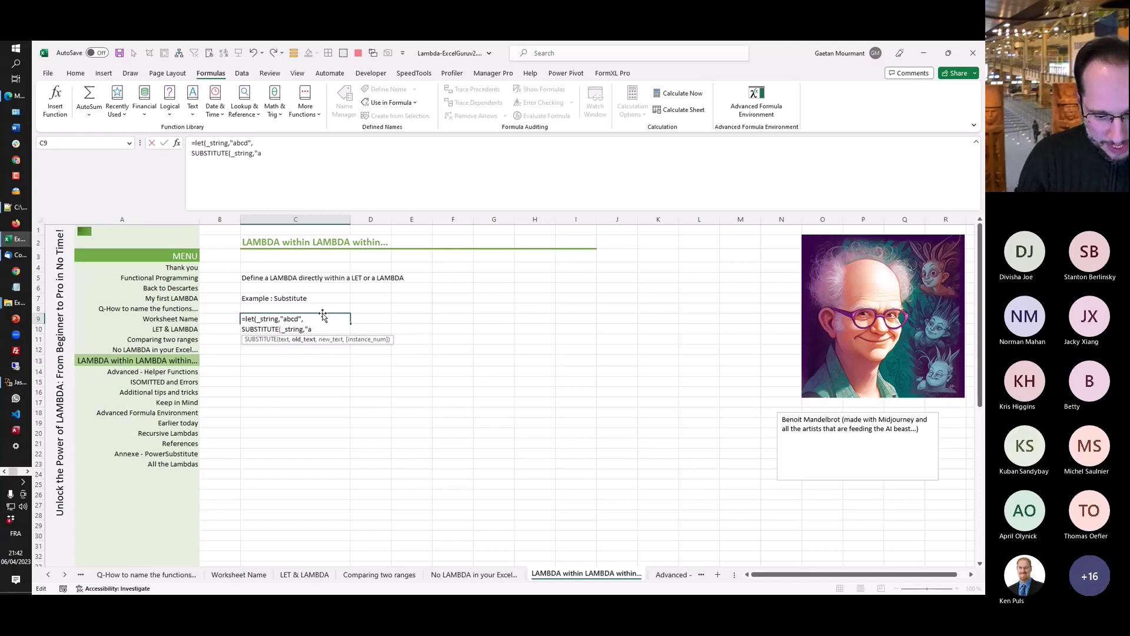
{"action": "type", "text": "a\"\""}
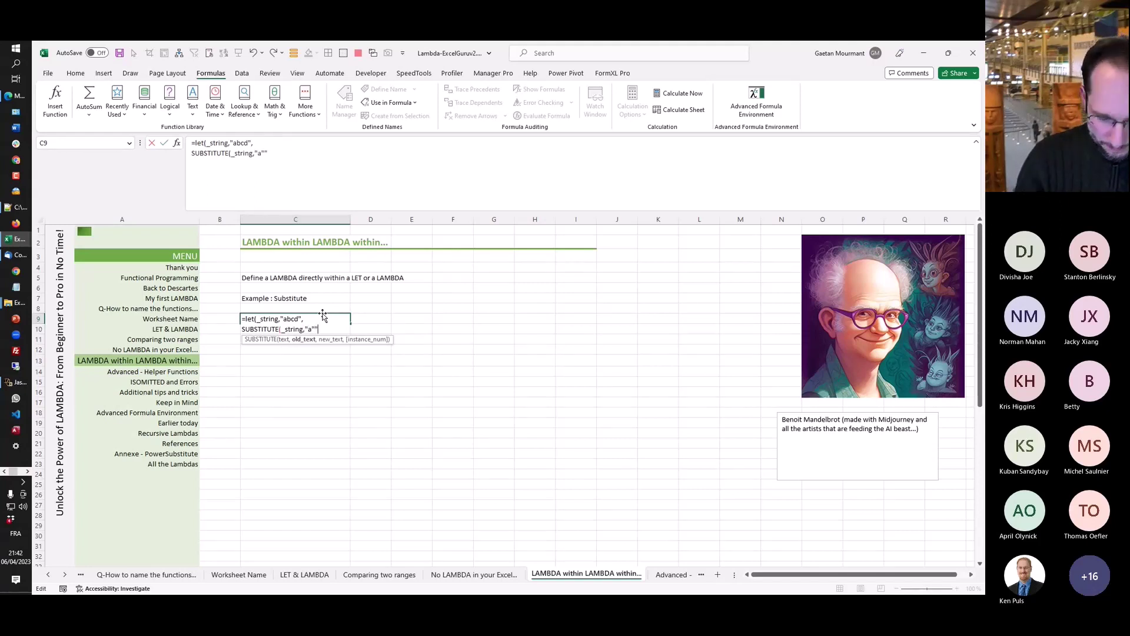
{"action": "type", "text": ",\"1\")"}
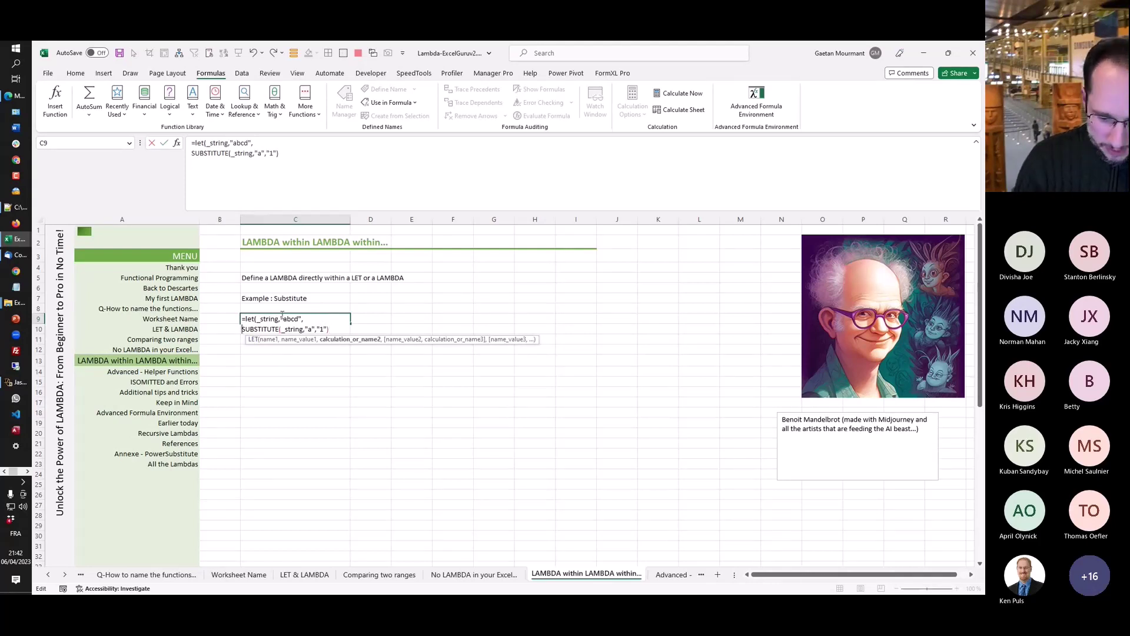
{"action": "type", "text": "SUBSTITUTE("}
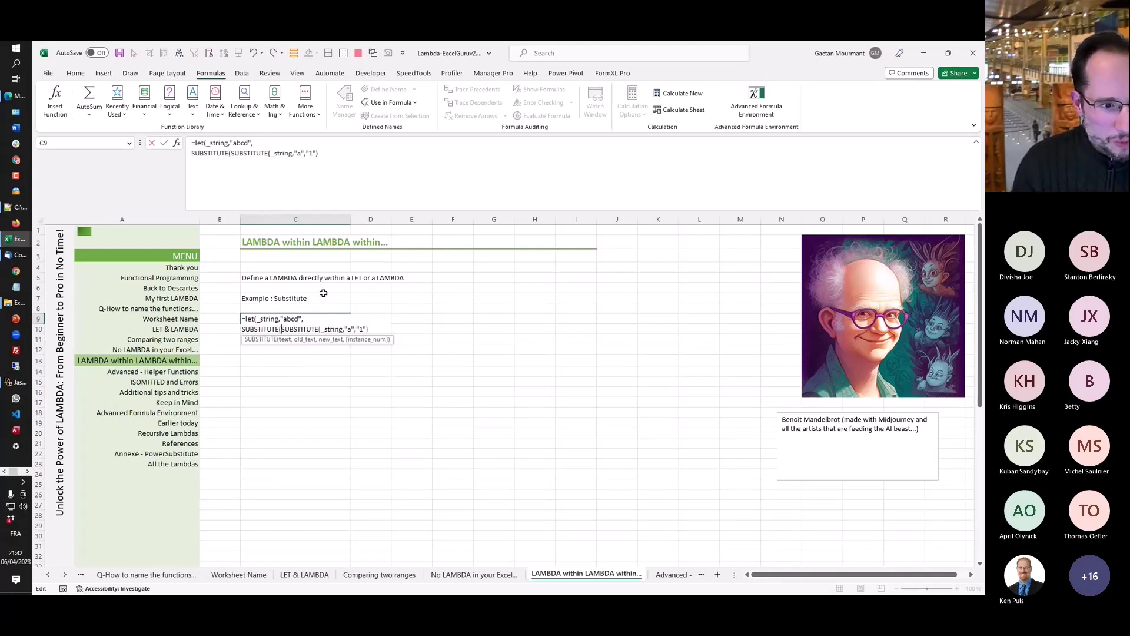
{"action": "left_click", "coordinate": [394, 329]}
{"action": "type", "text": ","}
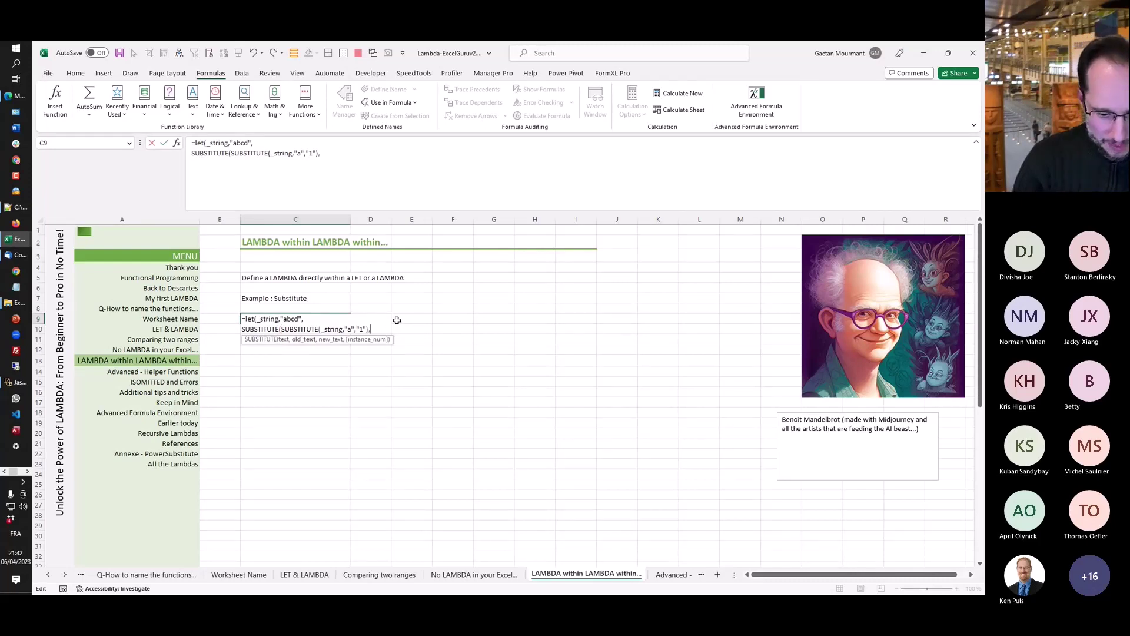
{"action": "type", "text": "\"d\""}
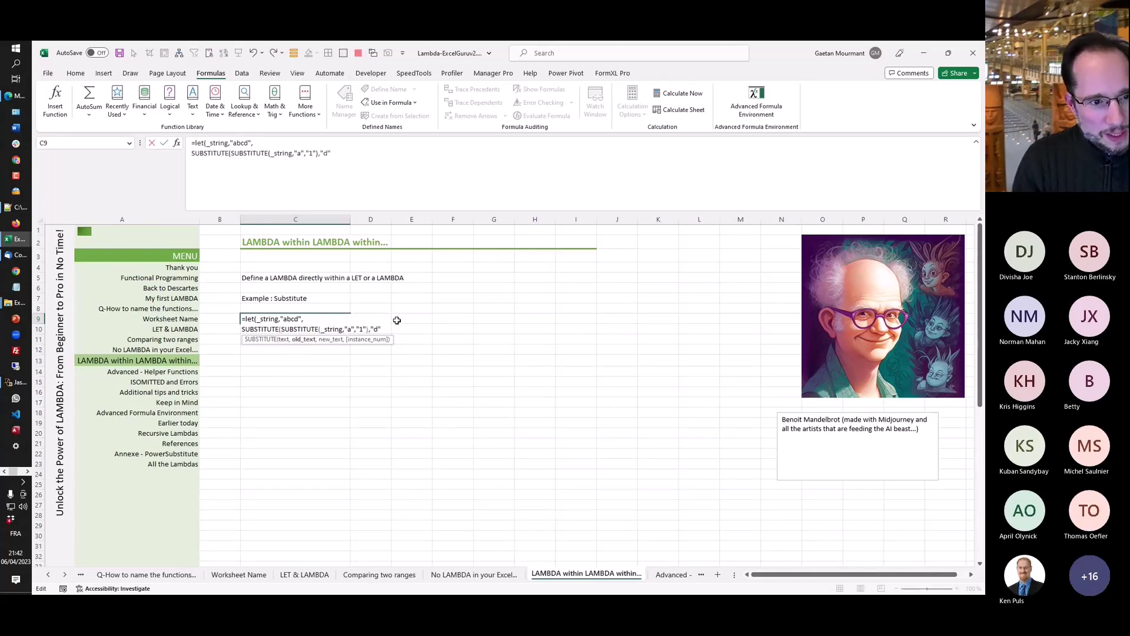
{"action": "type", "text": ",4"}
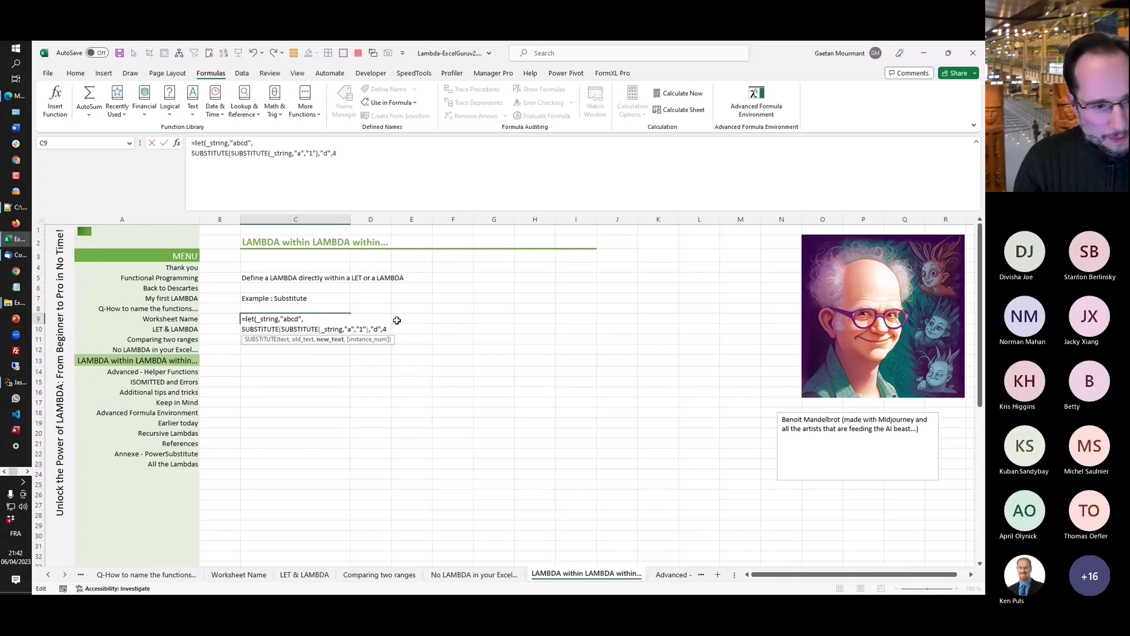
{"action": "type", "text": "))"}
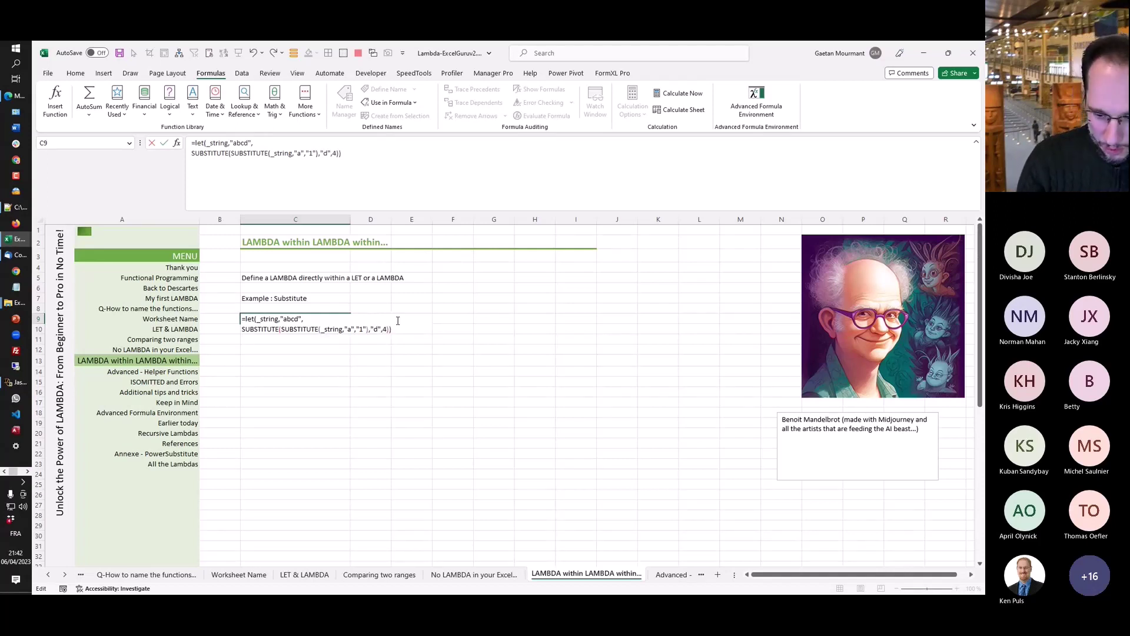
{"action": "key", "text": "ctrl+Return"}
{"action": "key", "text": "F2"}
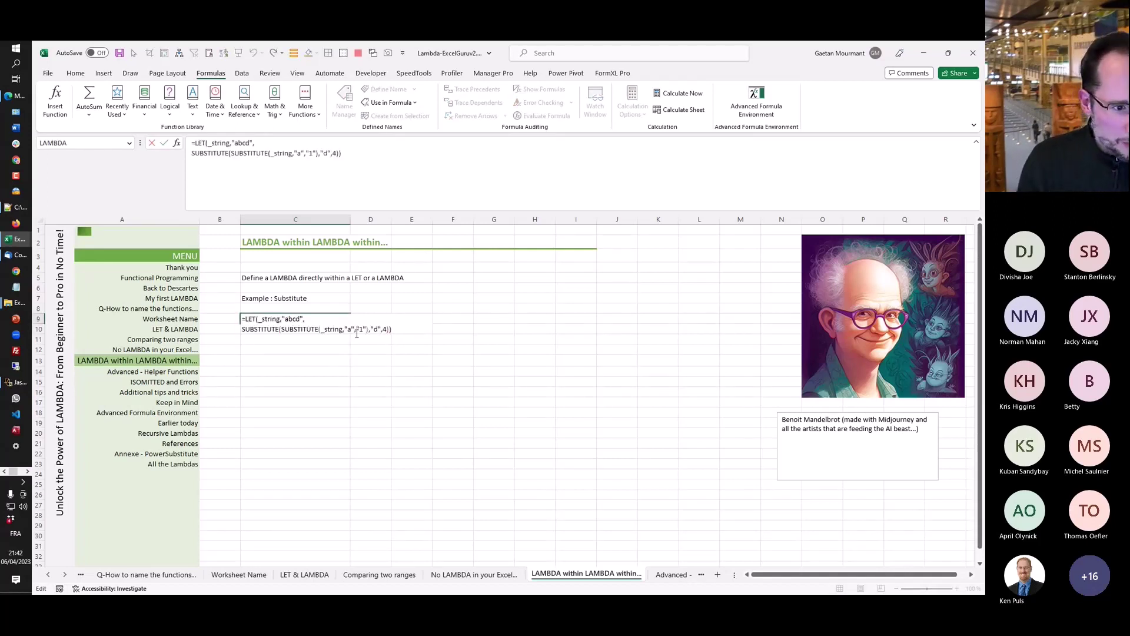
{"action": "left_click", "coordinate": [354, 329]}
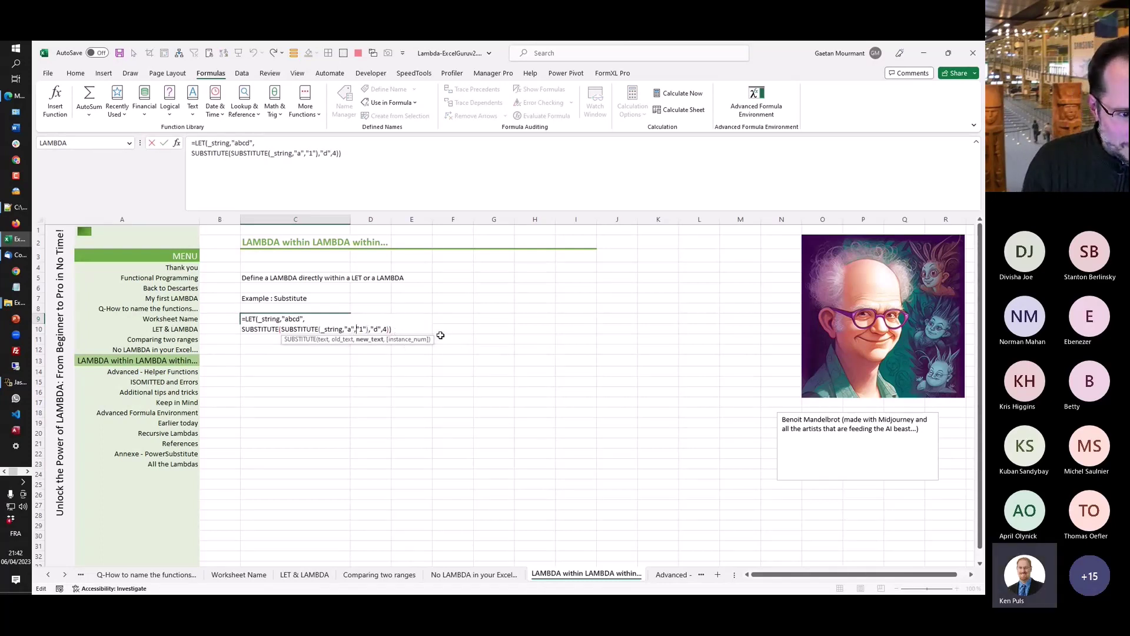
{"action": "key", "text": "Escape"}
{"action": "scroll", "coordinate": [385, 350], "scroll_direction": "up", "scroll_amount": 5}
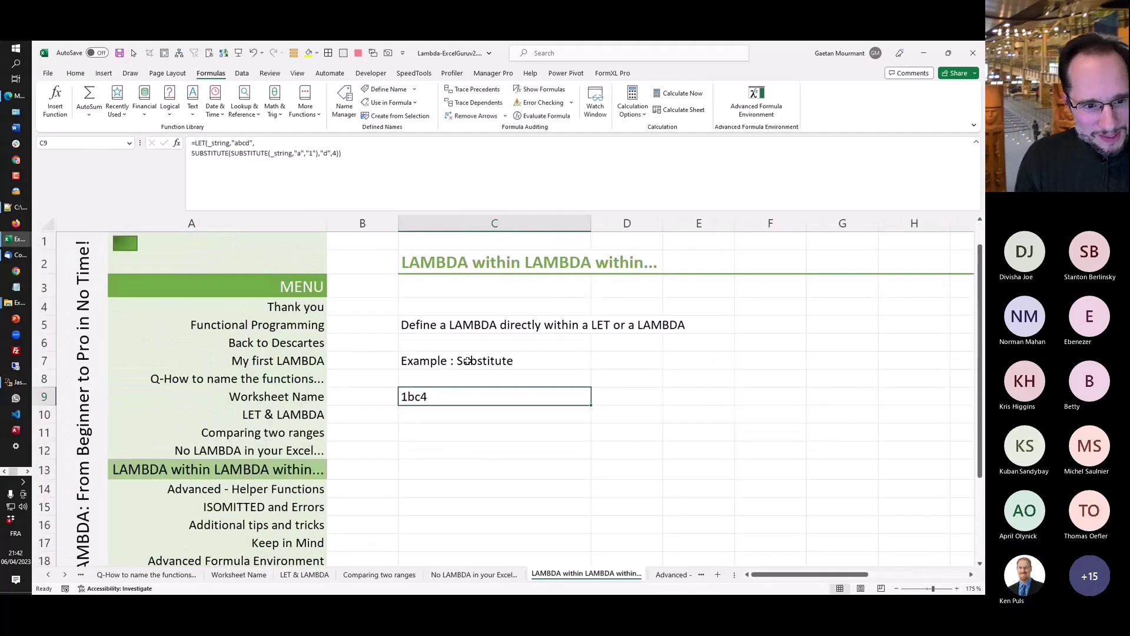
- Remove the quotes around the replacement 1 so C9 uses a numeric 1
{"action": "key", "text": "F2"}
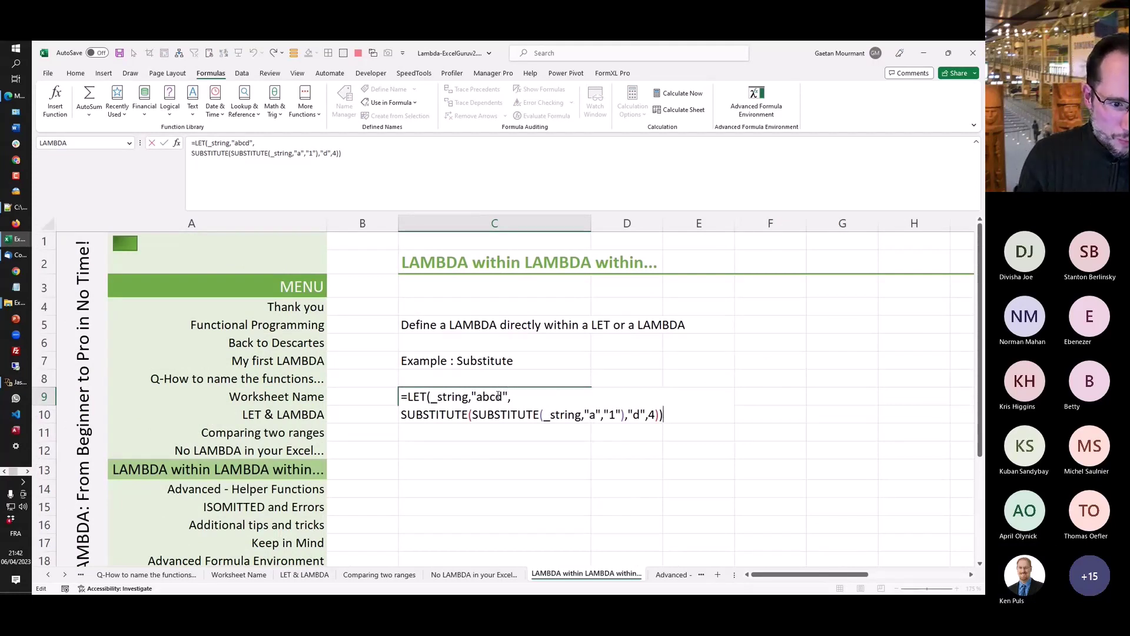
{"action": "left_click_drag", "start_coordinate": [544, 415], "coordinate": [601, 415]}
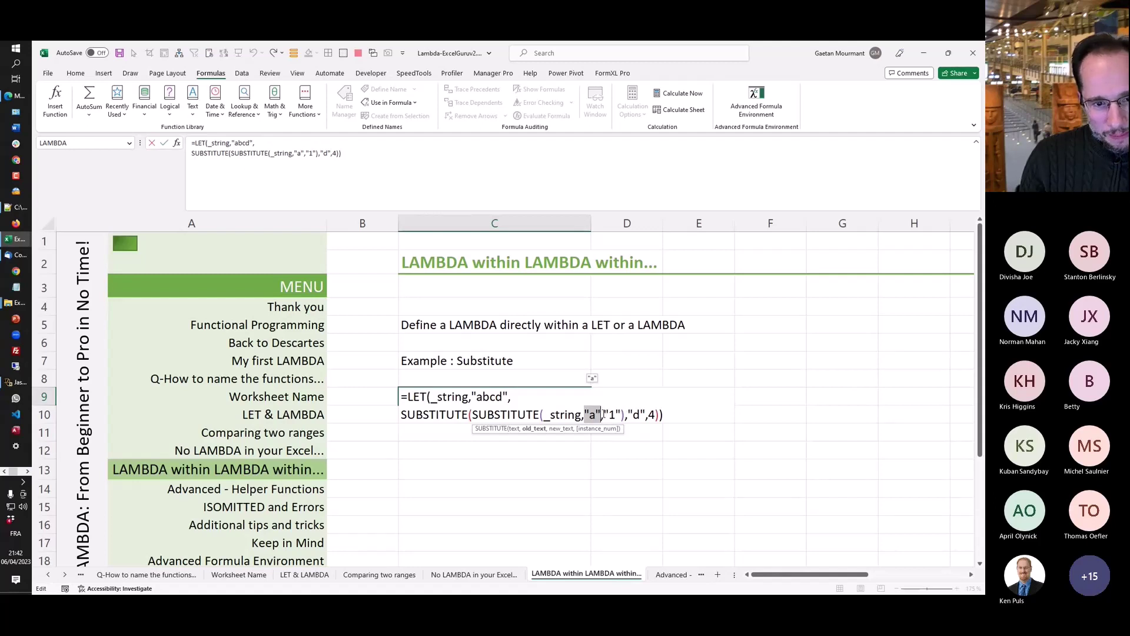
{"action": "left_click", "coordinate": [608, 415]}
{"action": "key", "text": "BackSpace"}
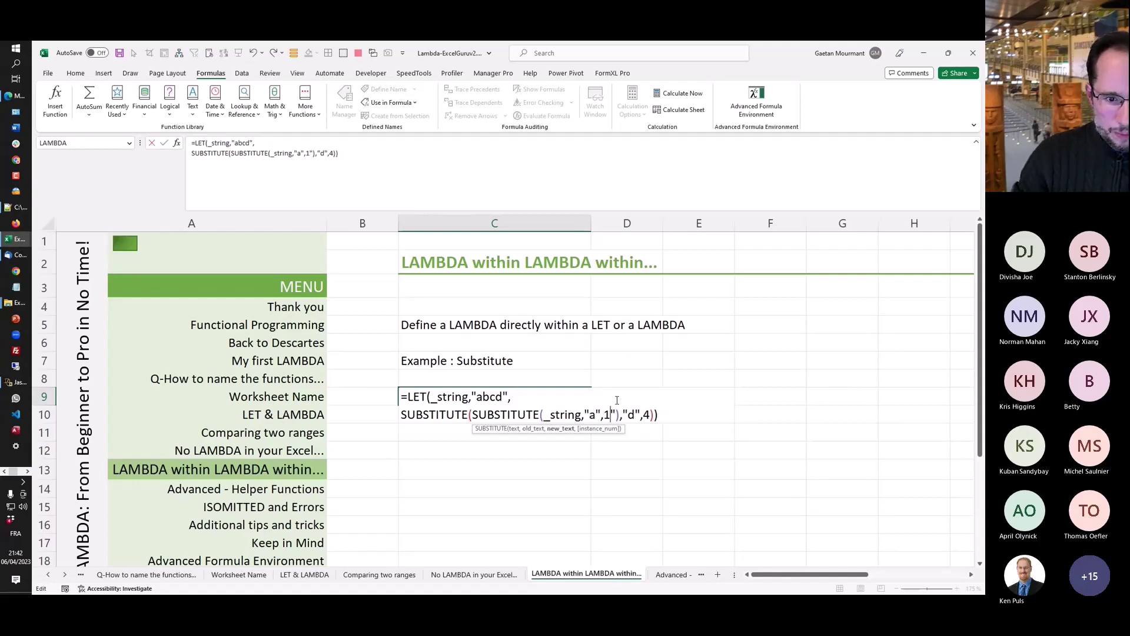
{"action": "key", "text": "Right"}
{"action": "key", "text": "Right"}
{"action": "key", "text": "BackSpace"}
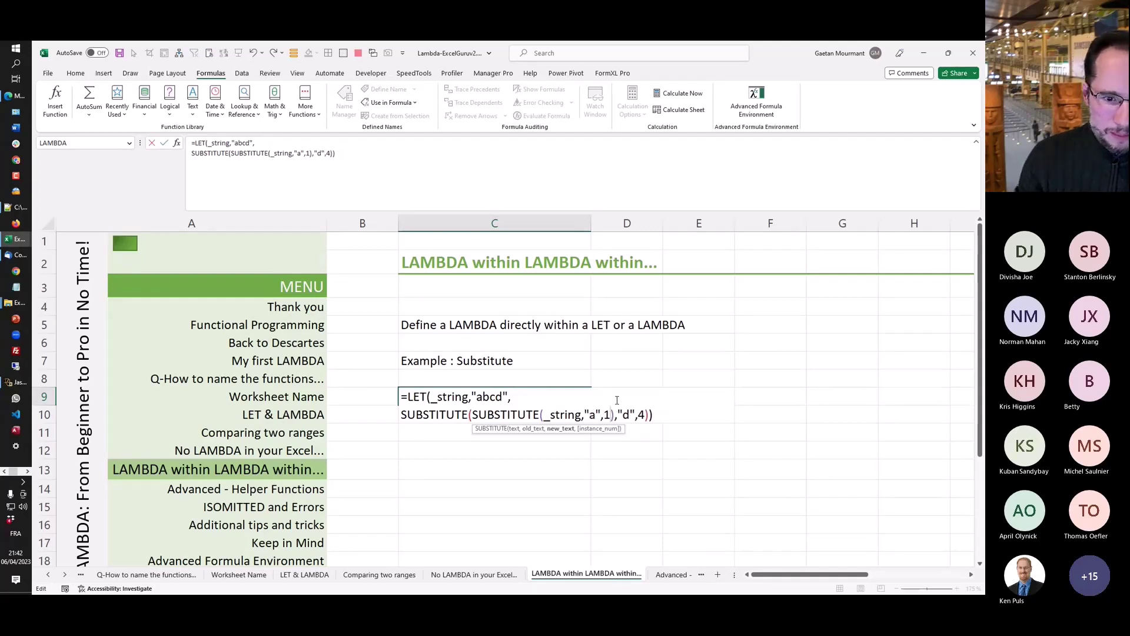
{"action": "key", "text": "ctrl+Return"}
- Change both replacement values, 1 and 4, to 9 so C9 returns 9bc9
{"action": "key", "text": "F2"}
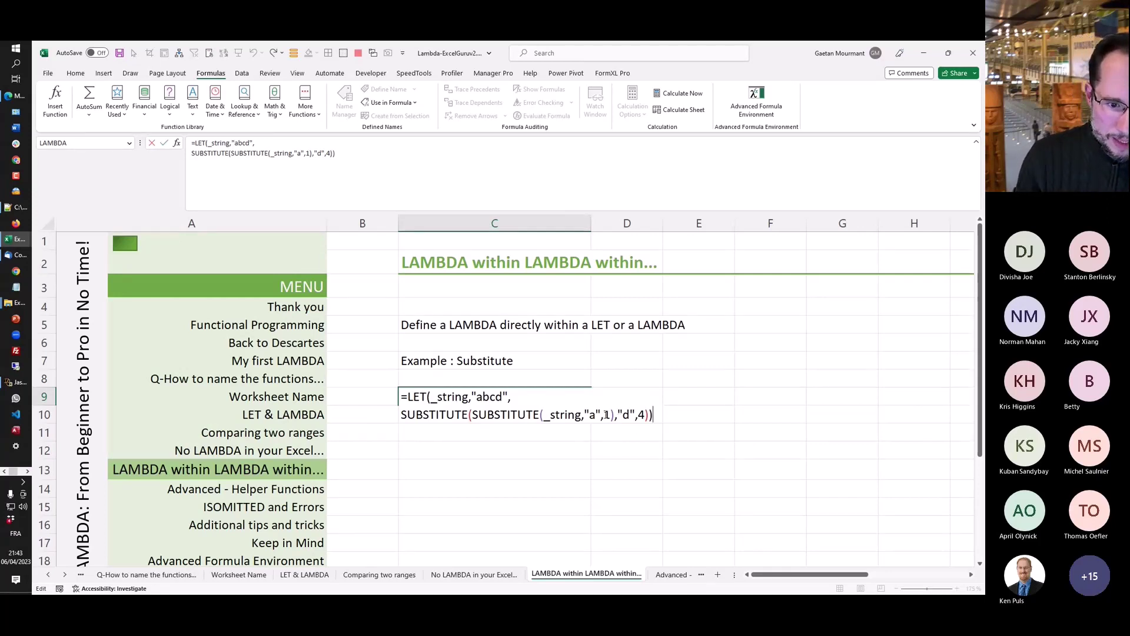
{"action": "left_click", "coordinate": [611, 414]}
{"action": "key", "text": "BackSpace"}
{"action": "type", "text": "9"}
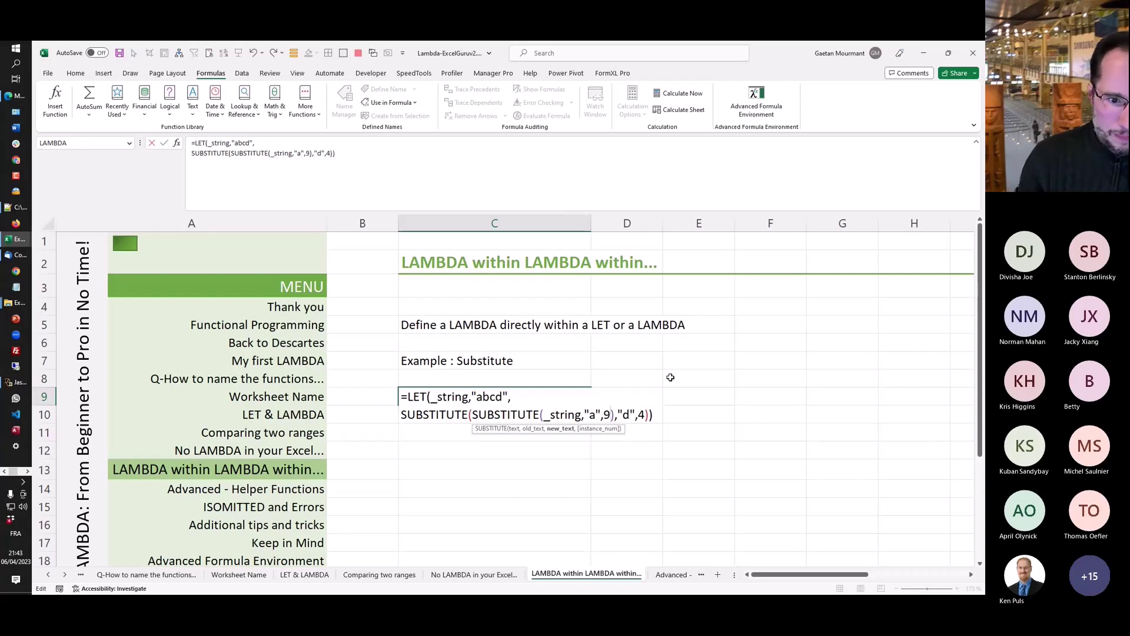
{"action": "left_click", "coordinate": [646, 415]}
{"action": "key", "text": "BackSpace"}
{"action": "type", "text": "9"}
{"action": "key", "text": "ctrl+Return"}
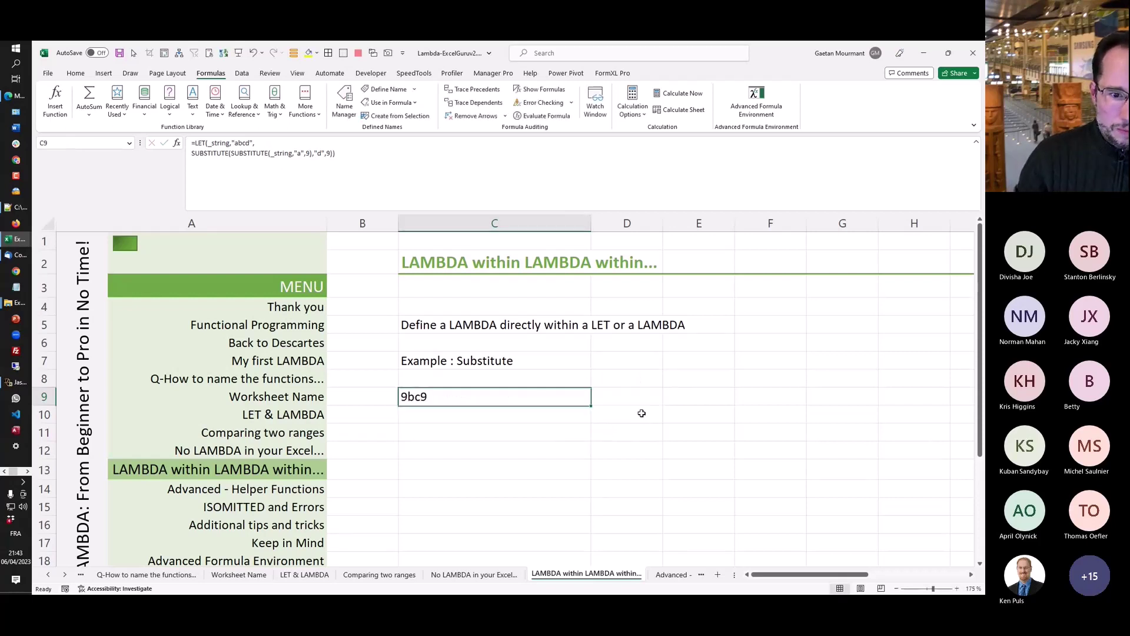
{"action": "key", "text": "F2"}
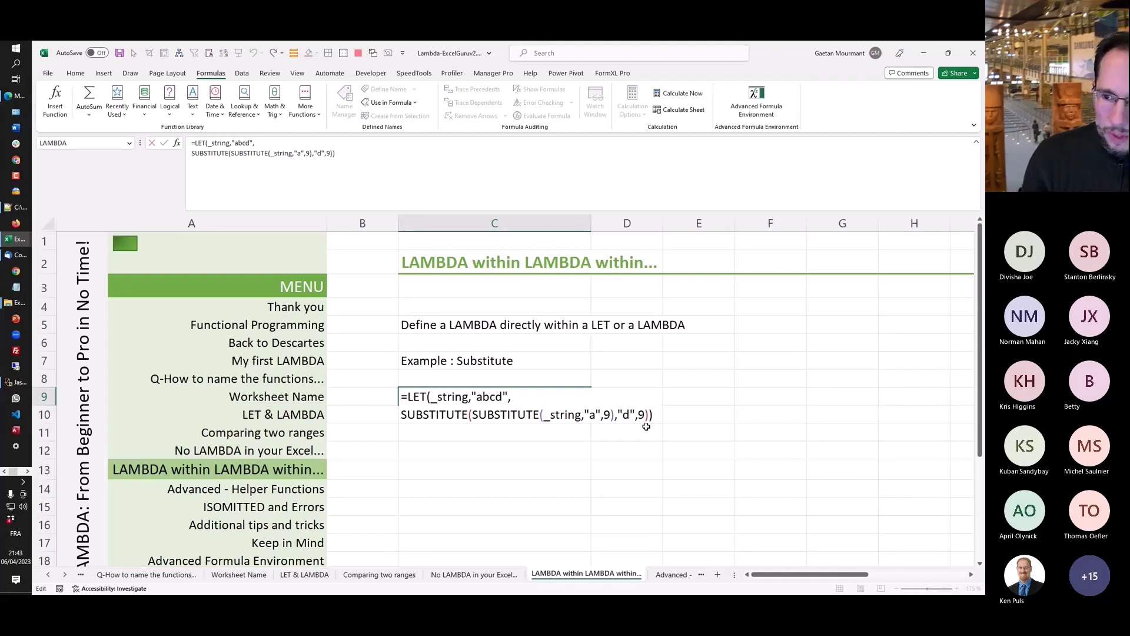
{"action": "left_click", "coordinate": [529, 400]}
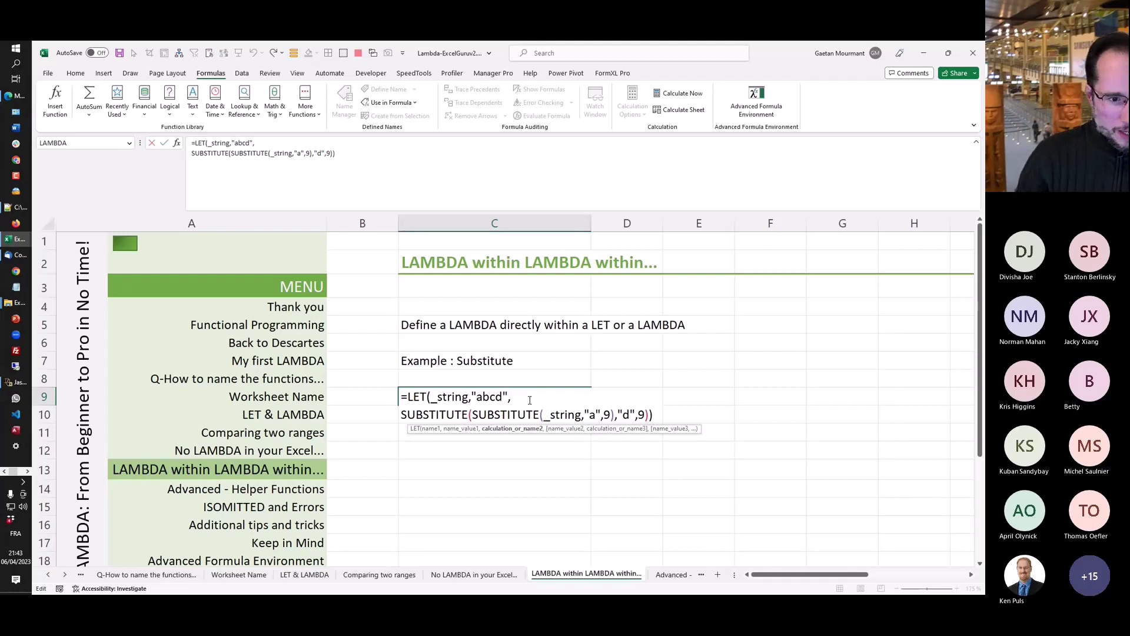
- Insert a new LET line in C9 defining s as LAMBDA(_text,_old_text,9)
{"action": "key", "text": "alt+Return"}
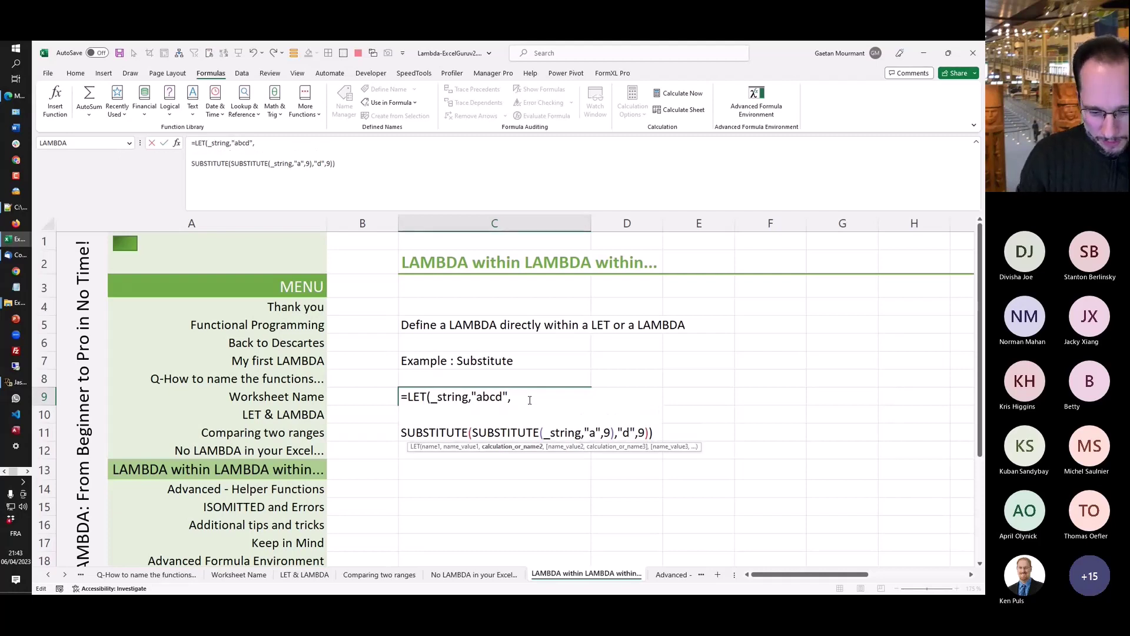
{"action": "type", "text": "s"}
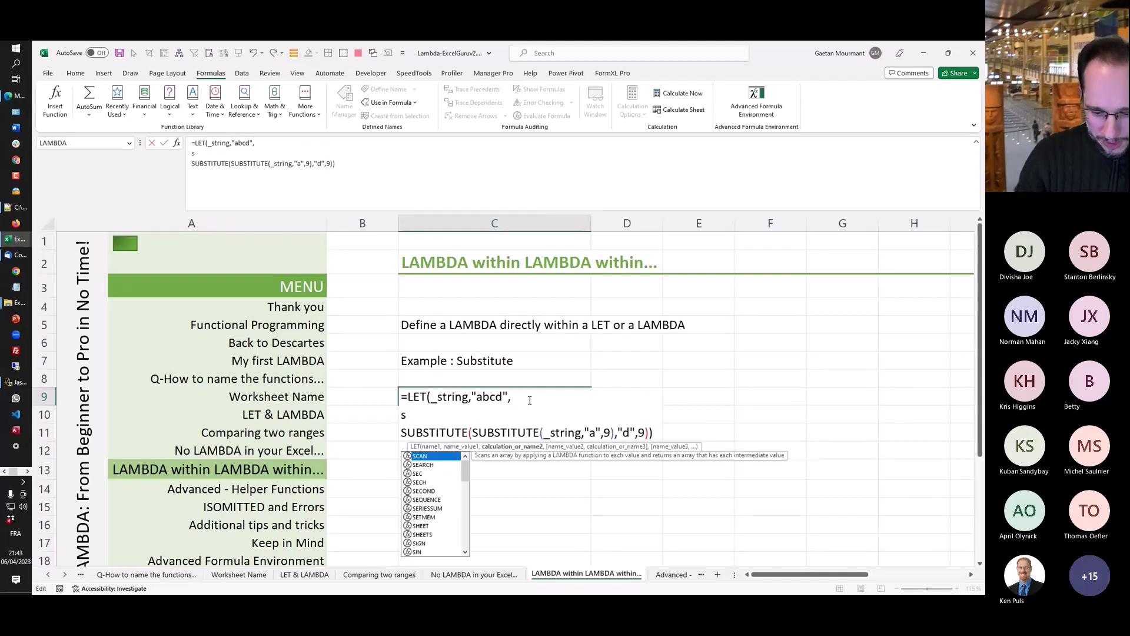
{"action": "type", "text": ";LAMBDA(_s"}
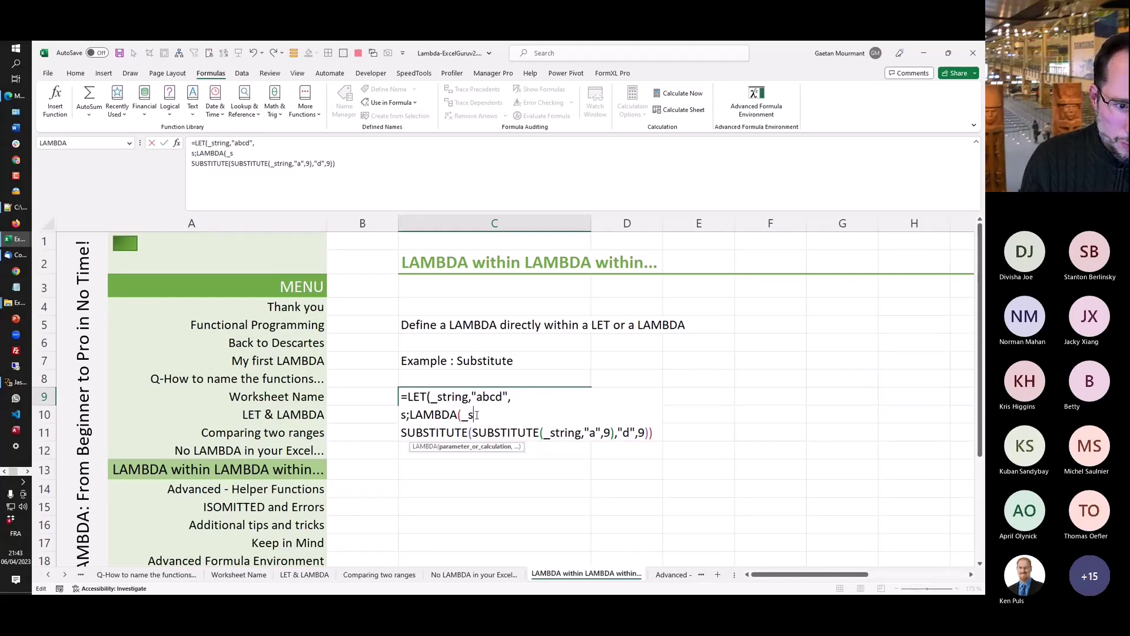
{"action": "type", "text": ","}
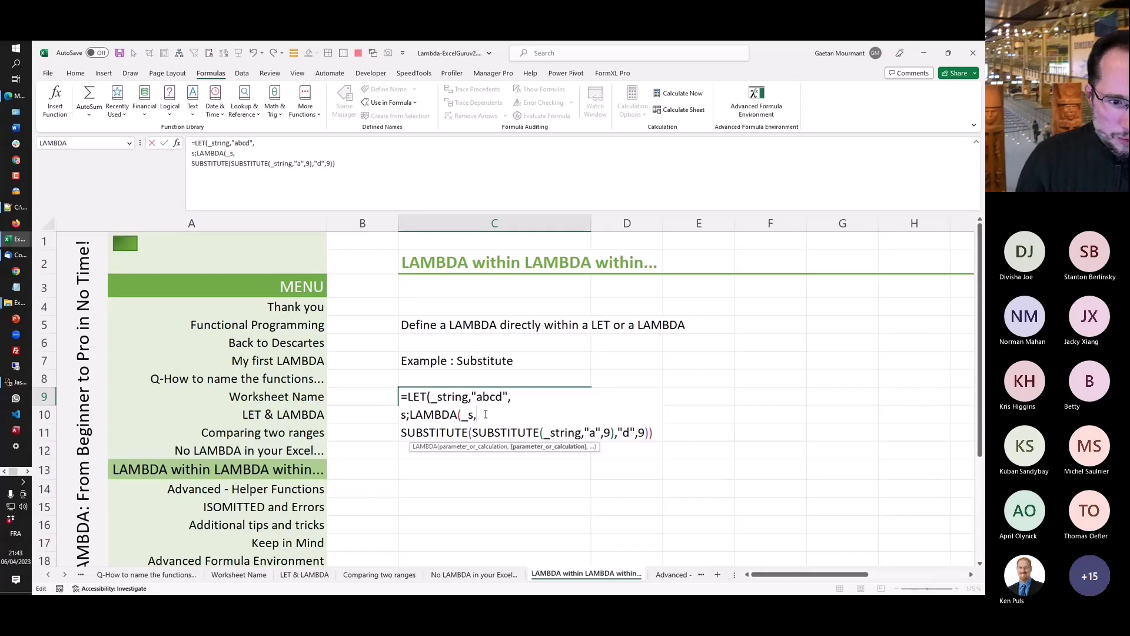
{"action": "key", "text": "BackSpace"}
{"action": "key", "text": "BackSpace"}
{"action": "key", "text": "BackSpace"}
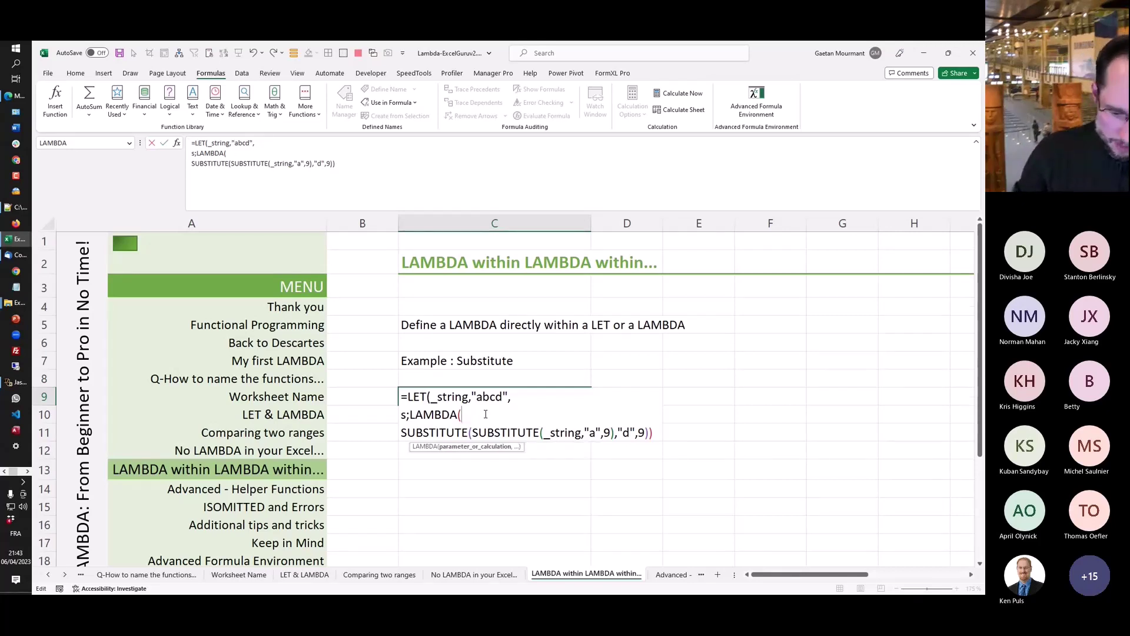
{"action": "left_click", "coordinate": [562, 433]}
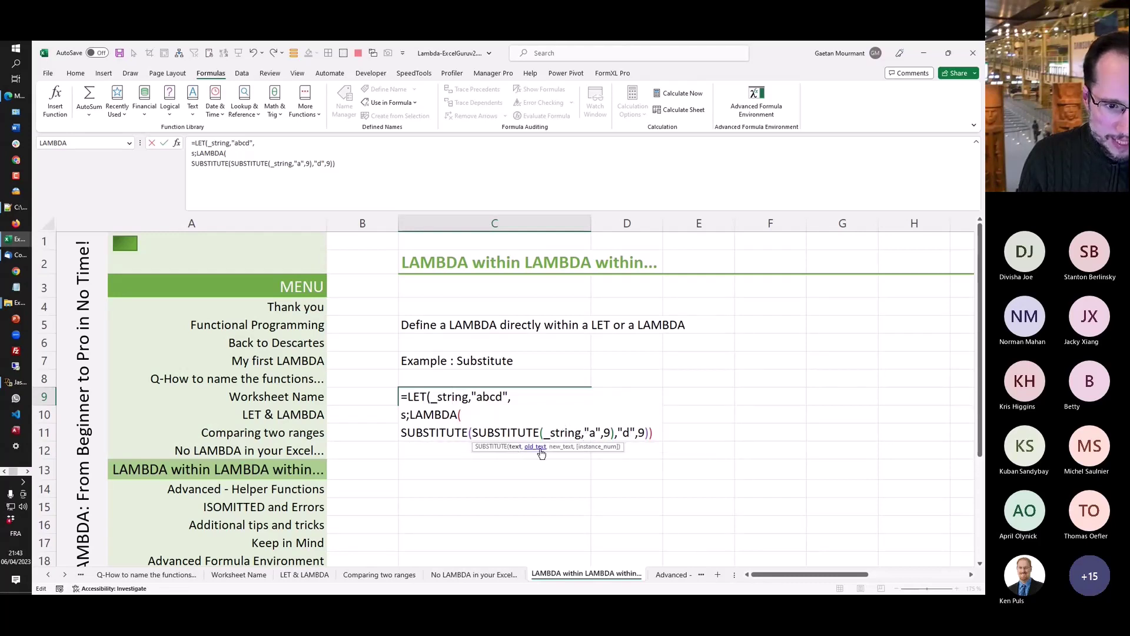
{"action": "left_click", "coordinate": [478, 414]}
{"action": "type", "text": "_"}
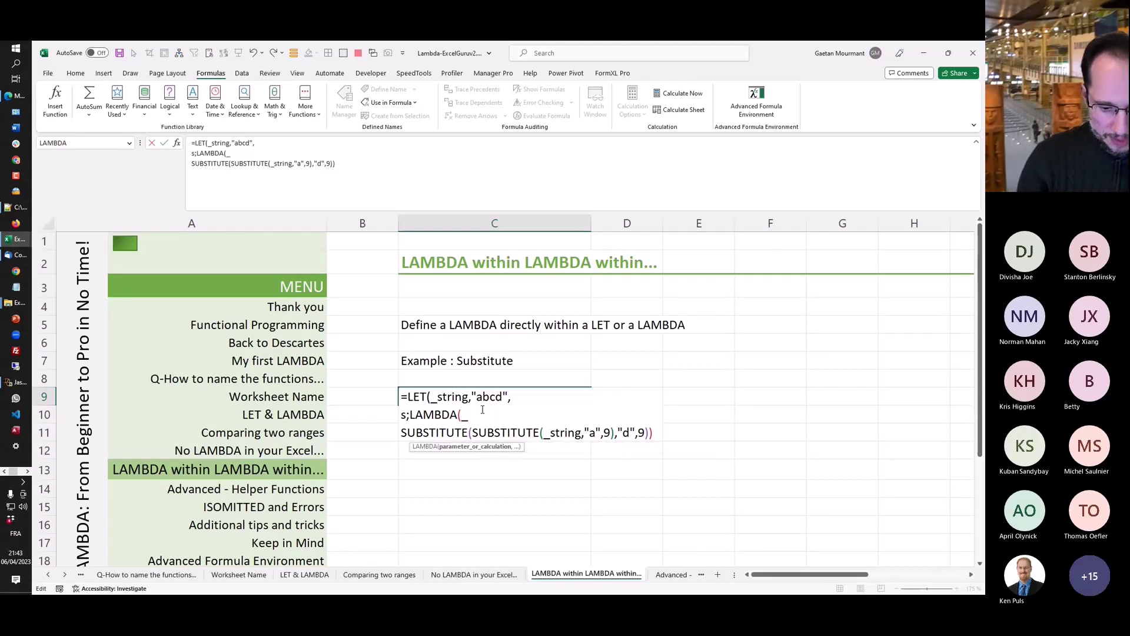
{"action": "type", "text": "text,_o"}
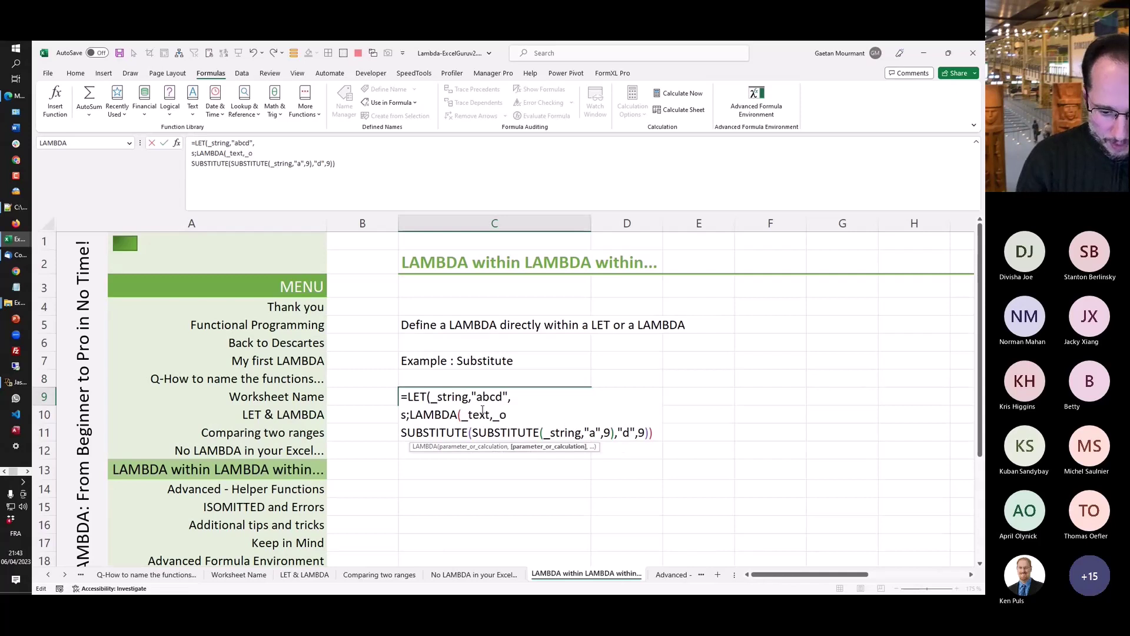
{"action": "type", "text": "ld_te"}
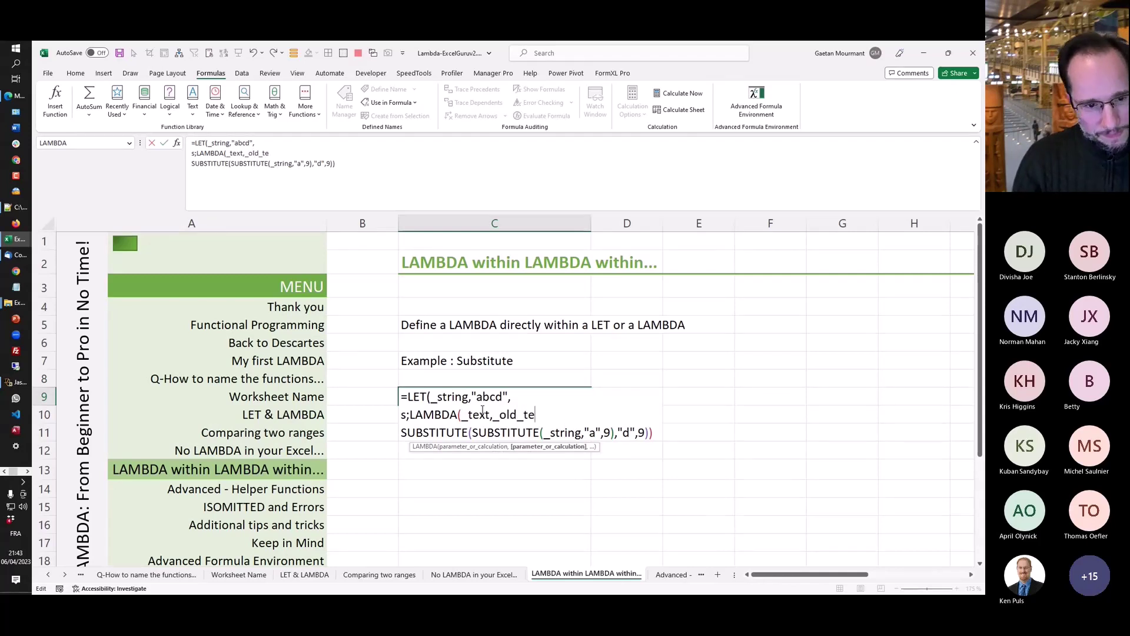
{"action": "type", "text": "xt"}
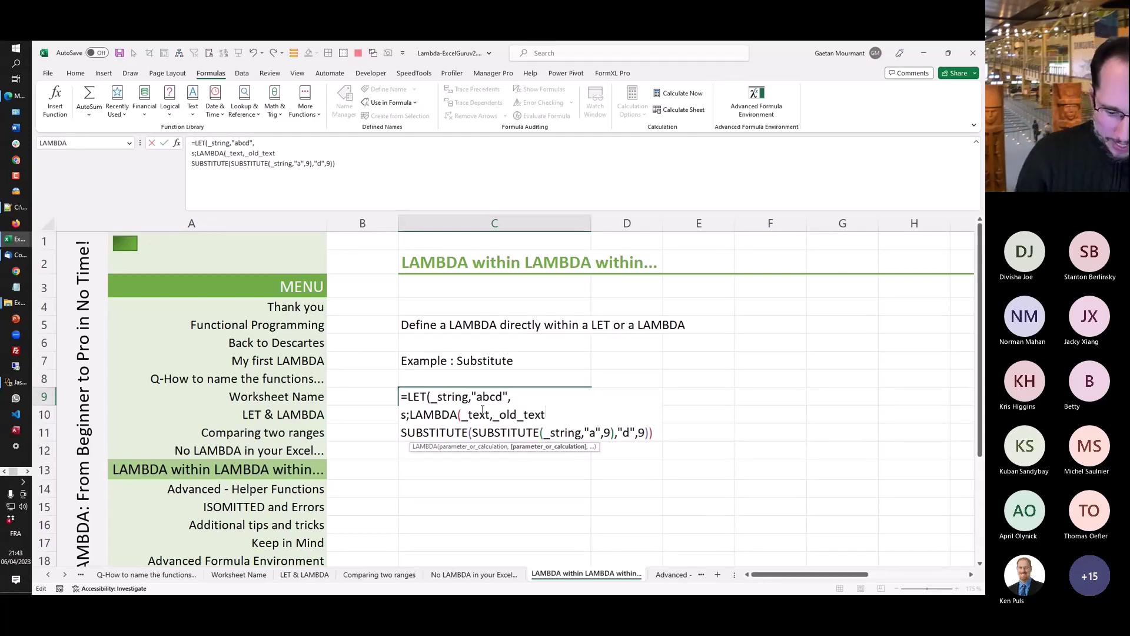
{"action": "type", "text": ",9)"}
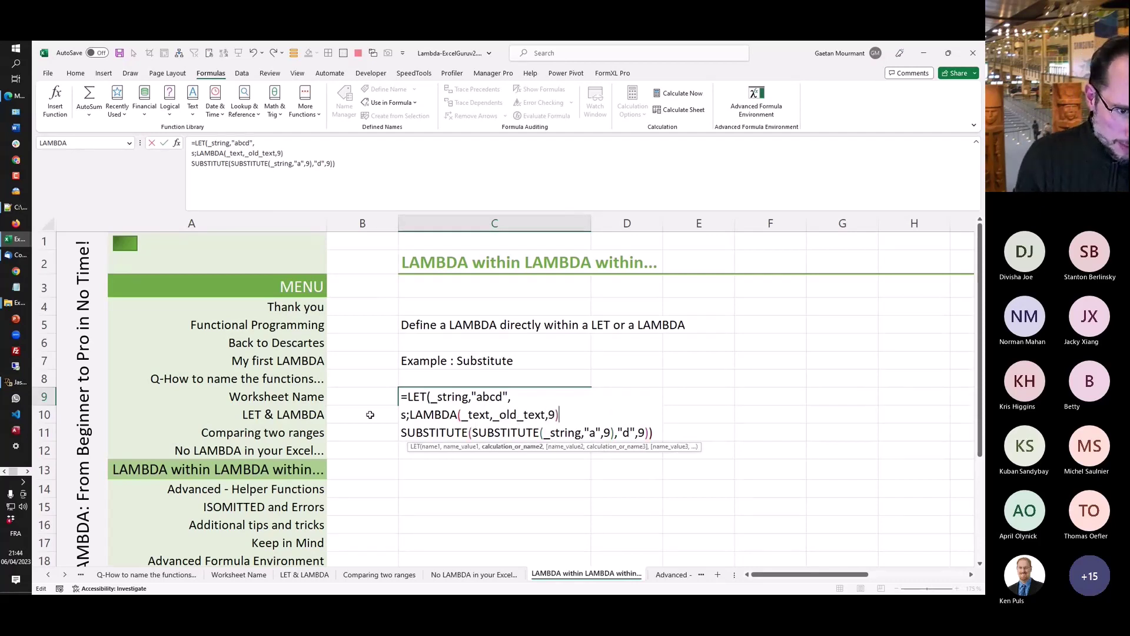
{"action": "left_click", "coordinate": [409, 415]}
{"action": "key", "text": "BackSpace"}
{"action": "type", "text": ","}
{"action": "left_click", "coordinate": [578, 415]}
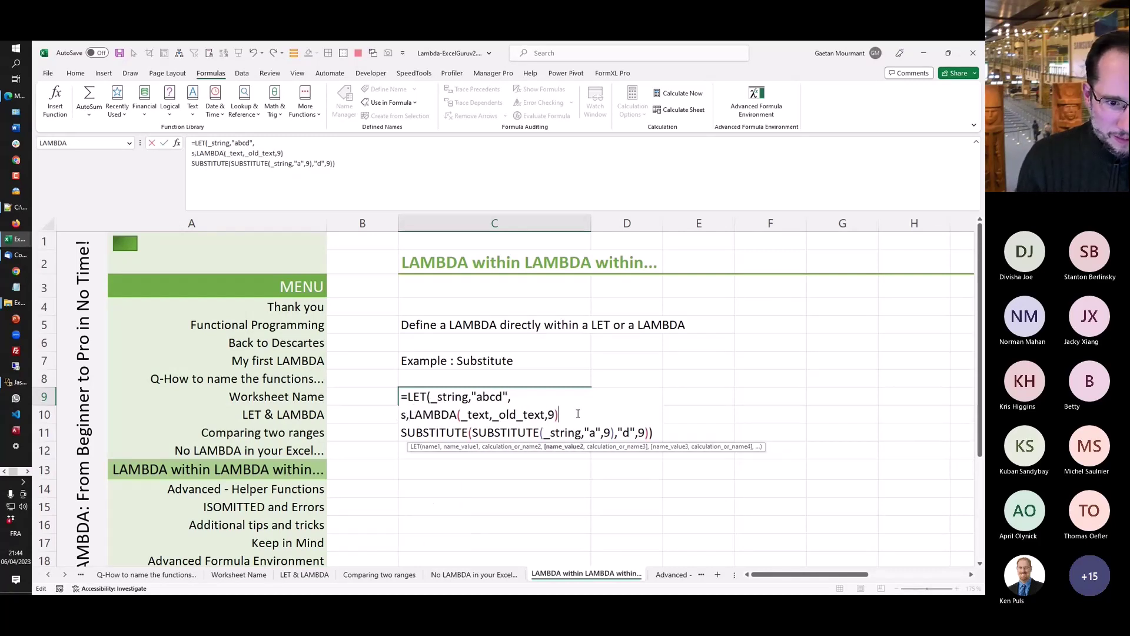
{"action": "type", "text": ","}
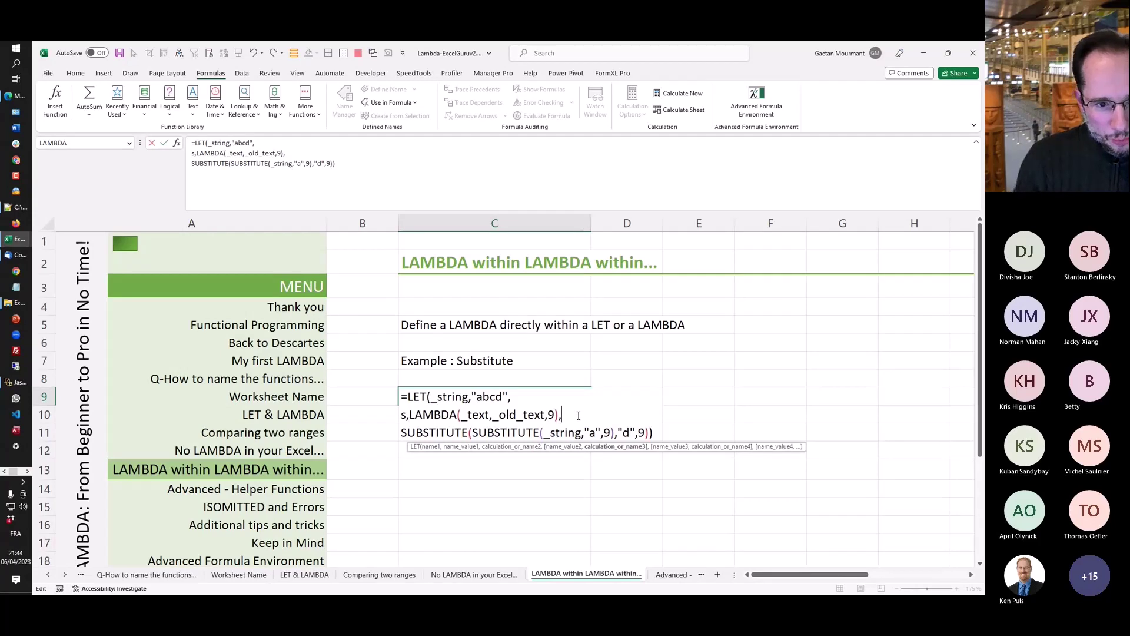
{"action": "key", "text": "Return"}
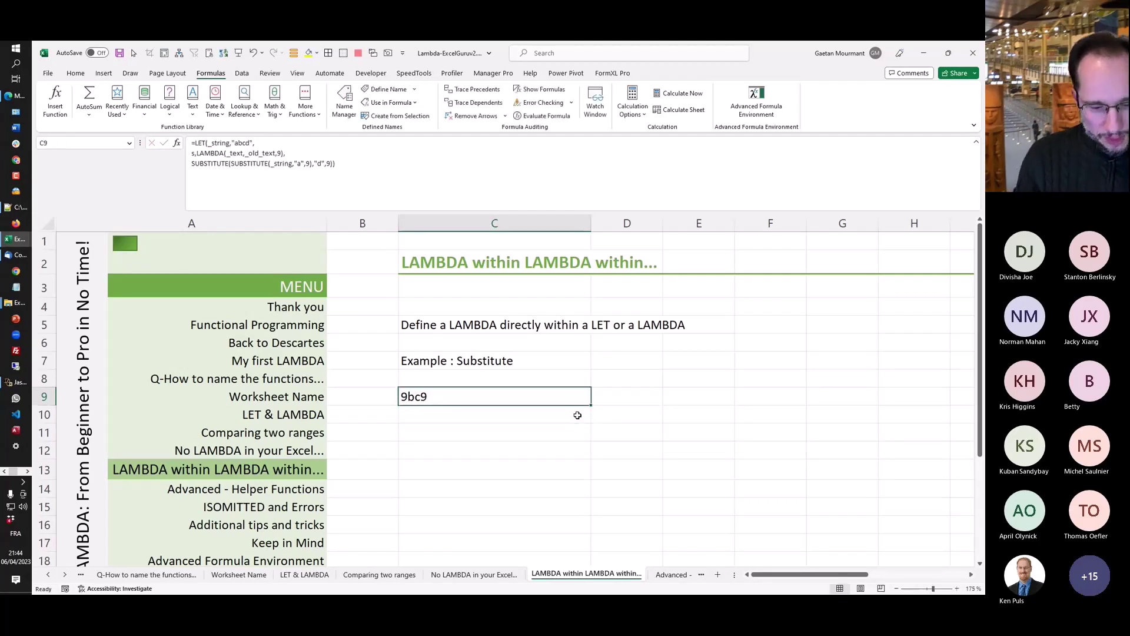
- Replace both SUBSTITUTE calls in C9's last line with s and drop their 9 arguments
{"action": "key", "text": "F2"}
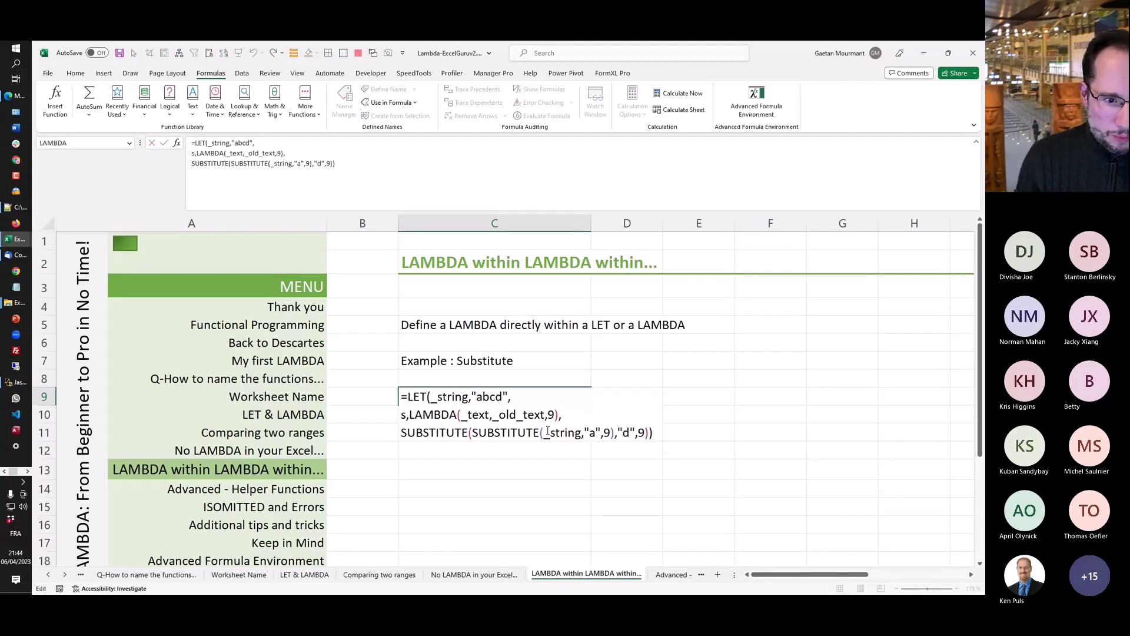
{"action": "double_click", "coordinate": [427, 432]}
{"action": "type", "text": "s"}
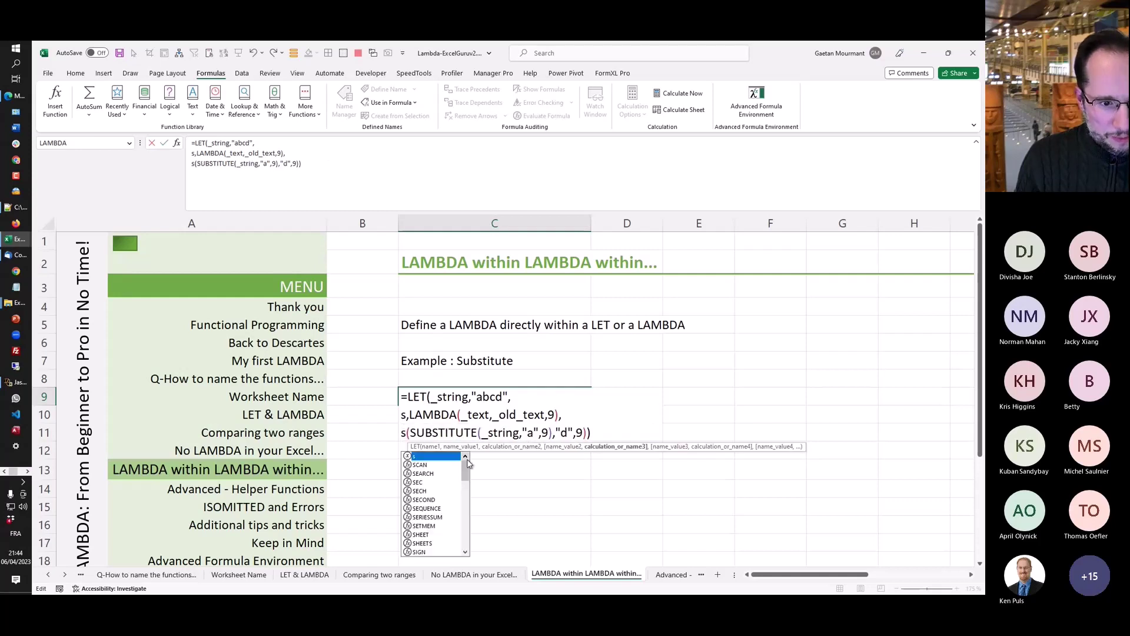
{"action": "double_click", "coordinate": [443, 432]}
{"action": "type", "text": "s"}
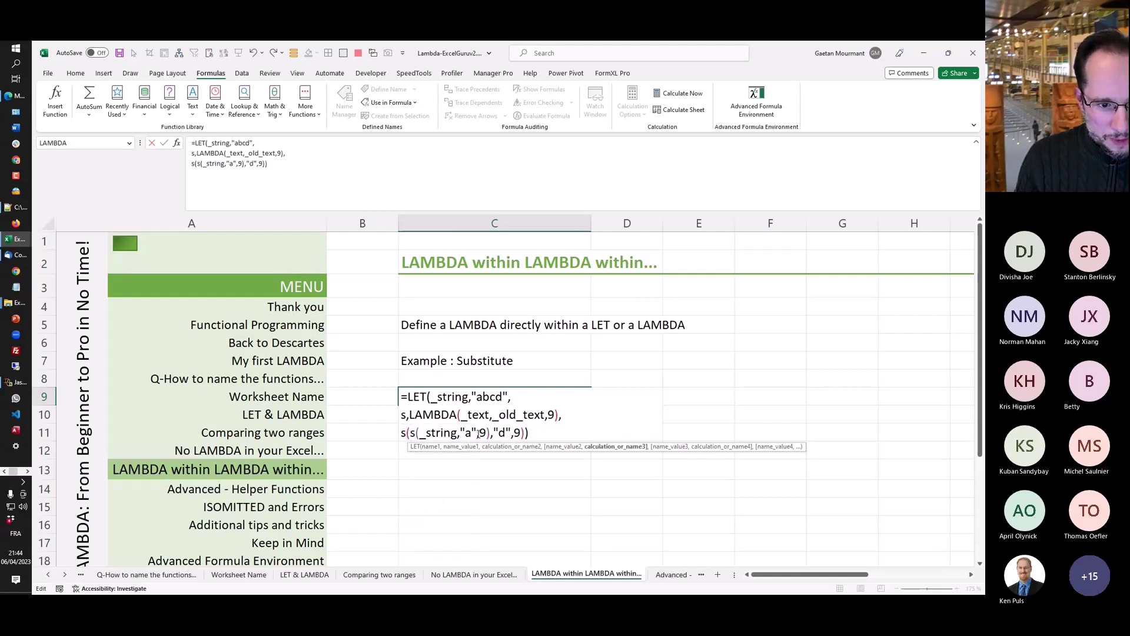
{"action": "key", "text": "Right"}
{"action": "key", "text": "Delete"}
{"action": "key", "text": "Delete"}
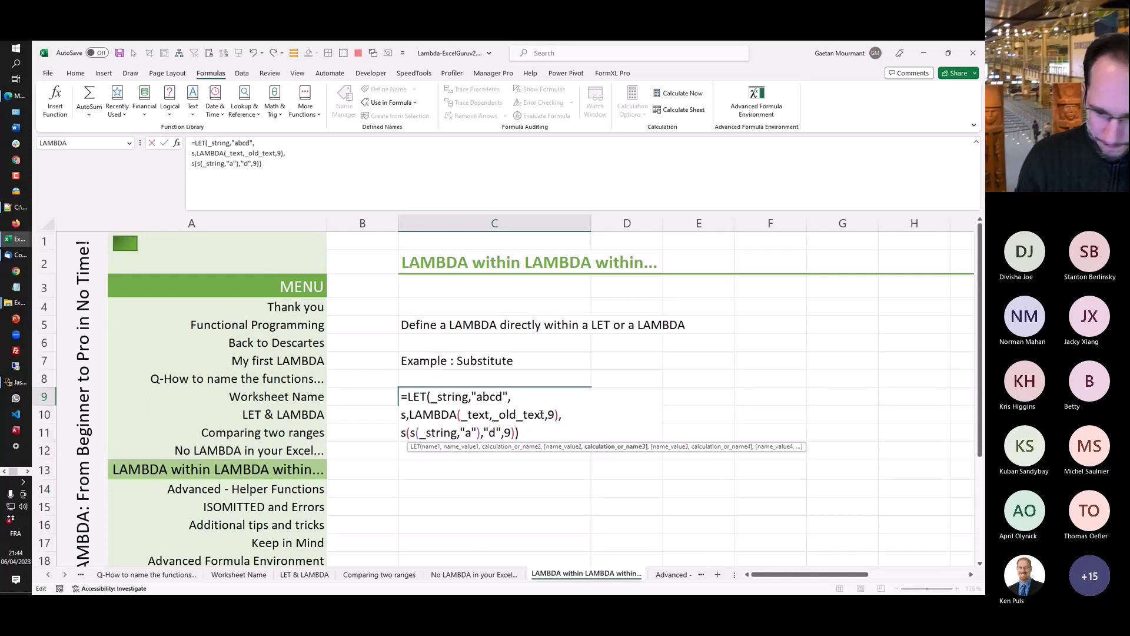
{"action": "key", "text": "Delete"}
{"action": "key", "text": "Delete"}
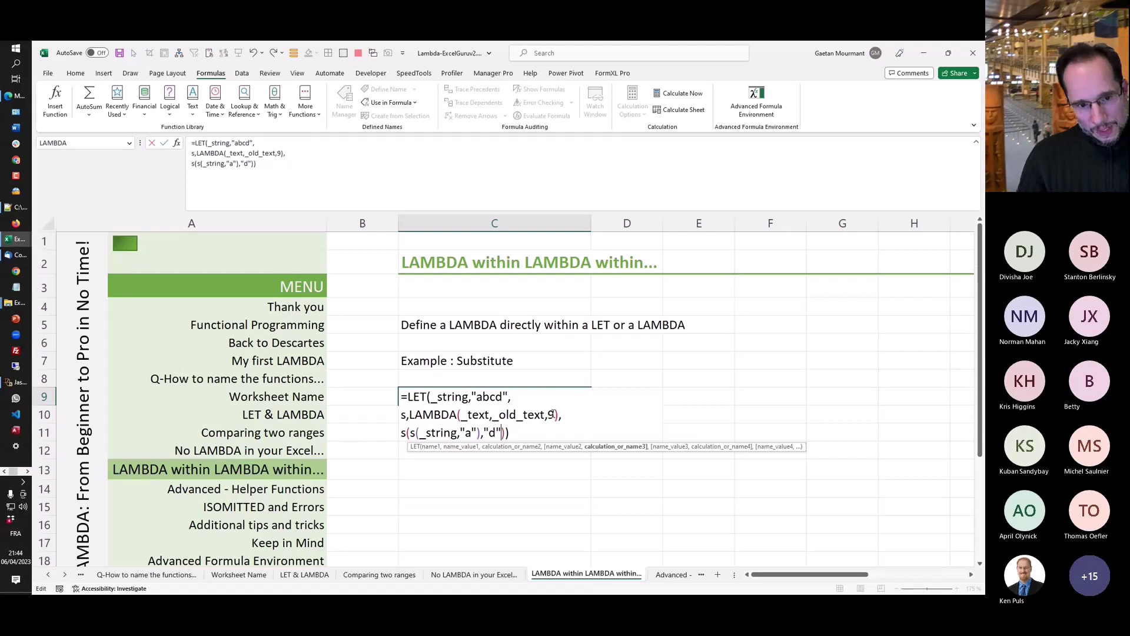
- Rewrite the s LAMBDA body as SUBSTITUTE(_text,_old_text,9), giving 9bc9
{"action": "left_click", "coordinate": [552, 415]}
{"action": "type", "text": "SUBSTITUTE("}
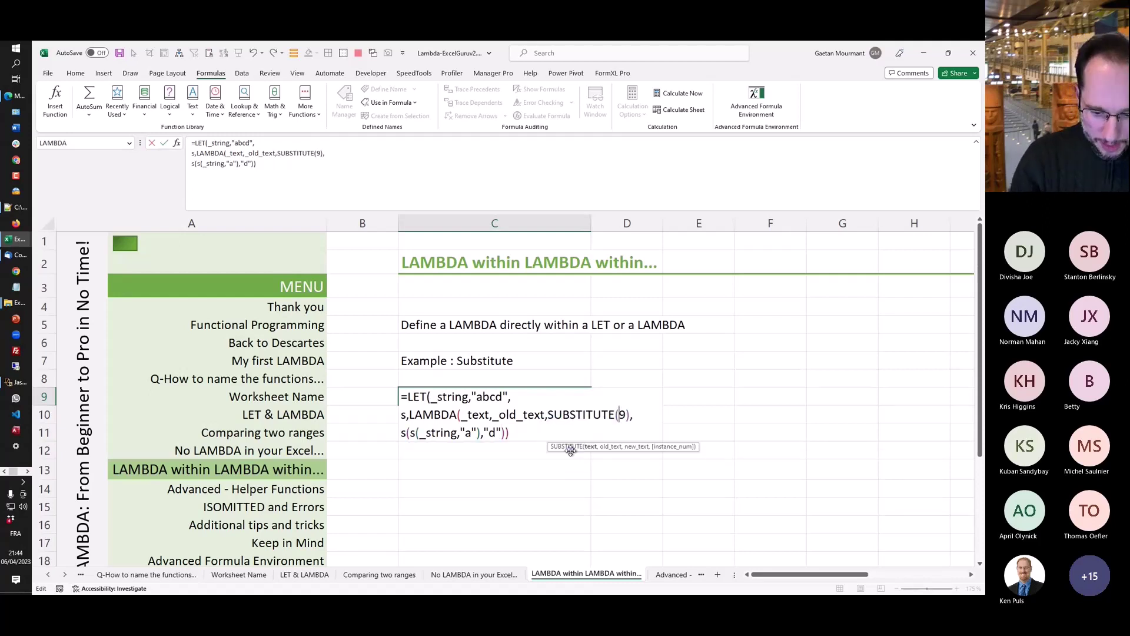
{"action": "type", "text": "_te"}
{"action": "key", "text": "Tab"}
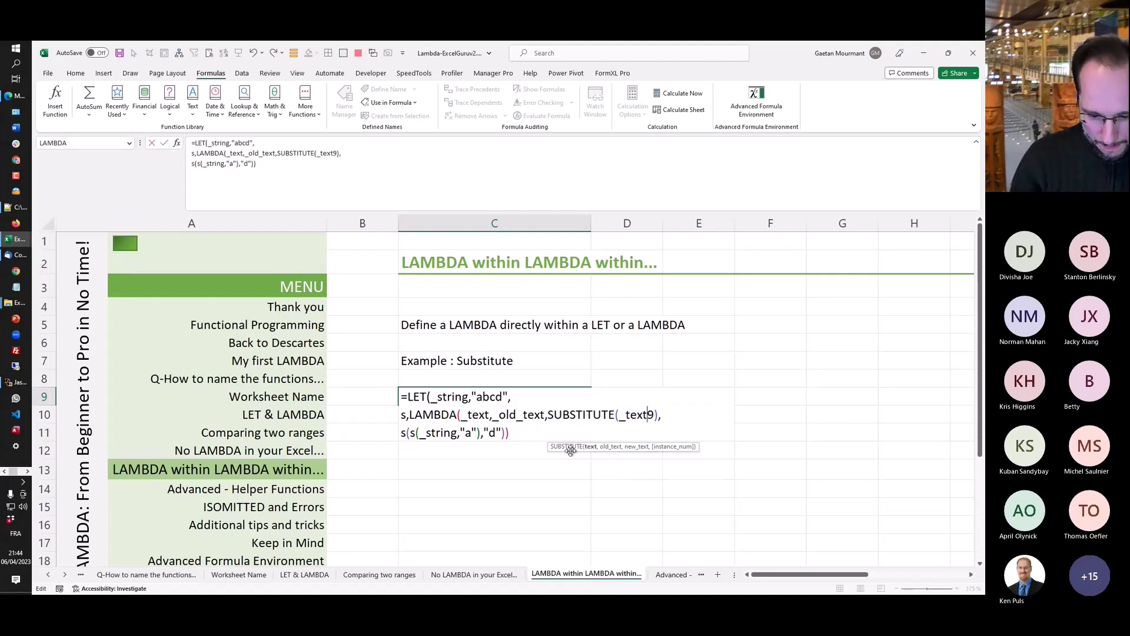
{"action": "type", "text": ","}
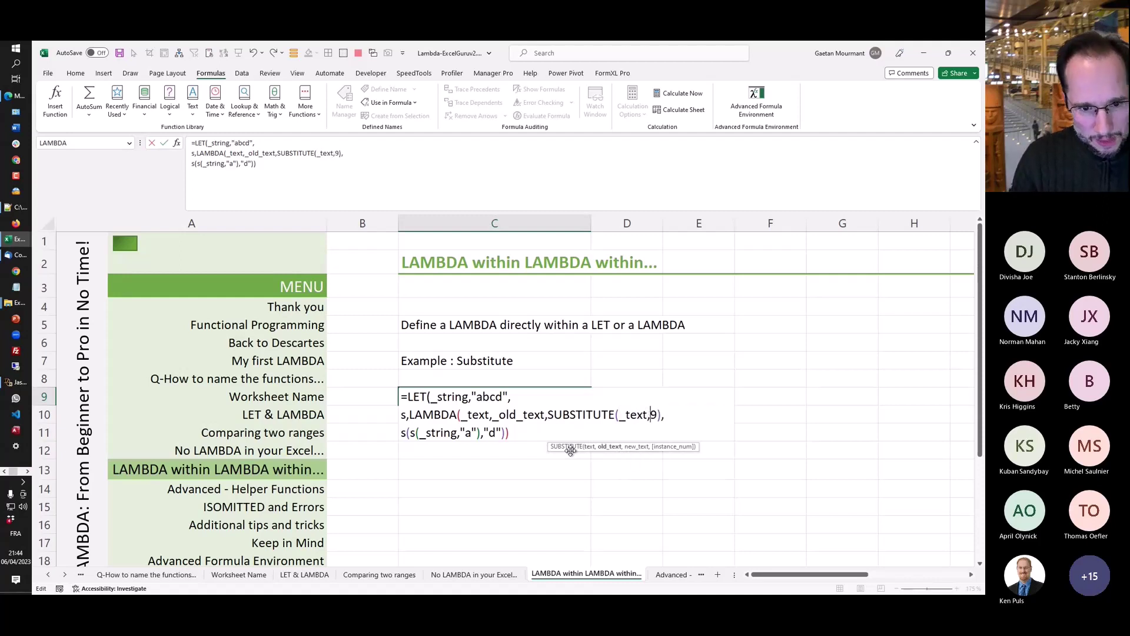
{"action": "type", "text": "_t"}
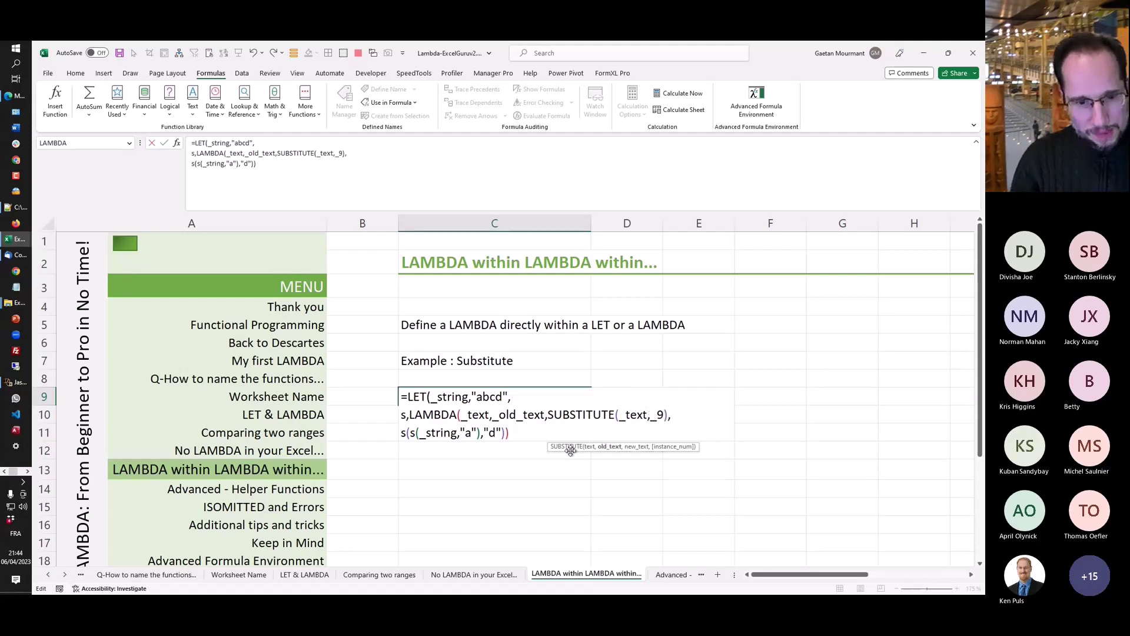
{"action": "key", "text": "BackSpace"}
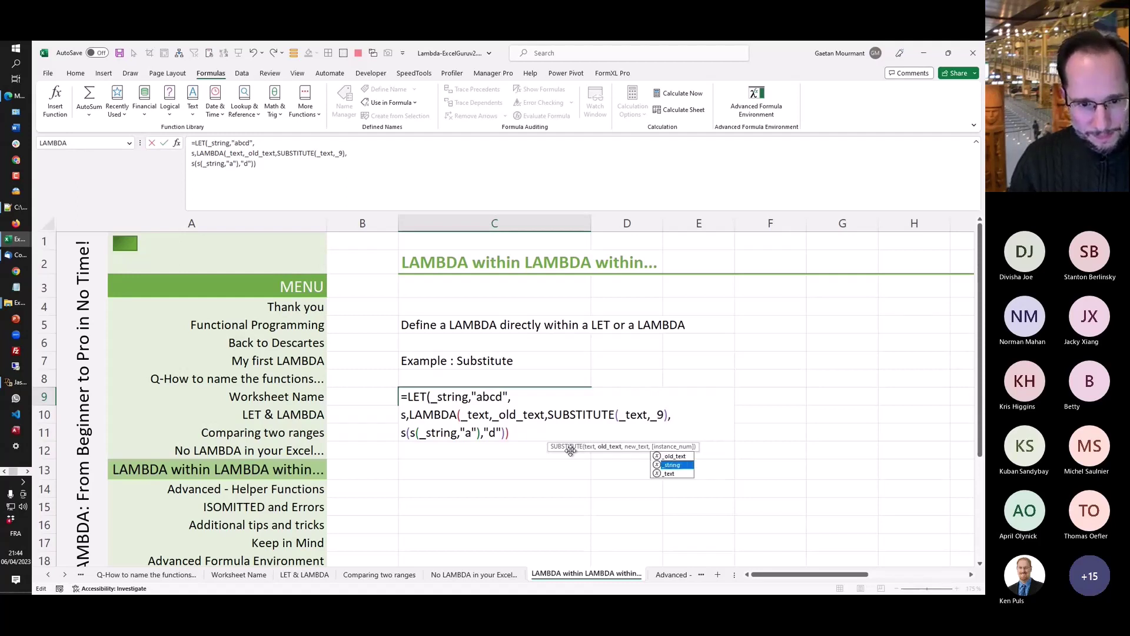
{"action": "key", "text": "Down"}
{"action": "key", "text": "Tab"}
{"action": "type", "text": ","}
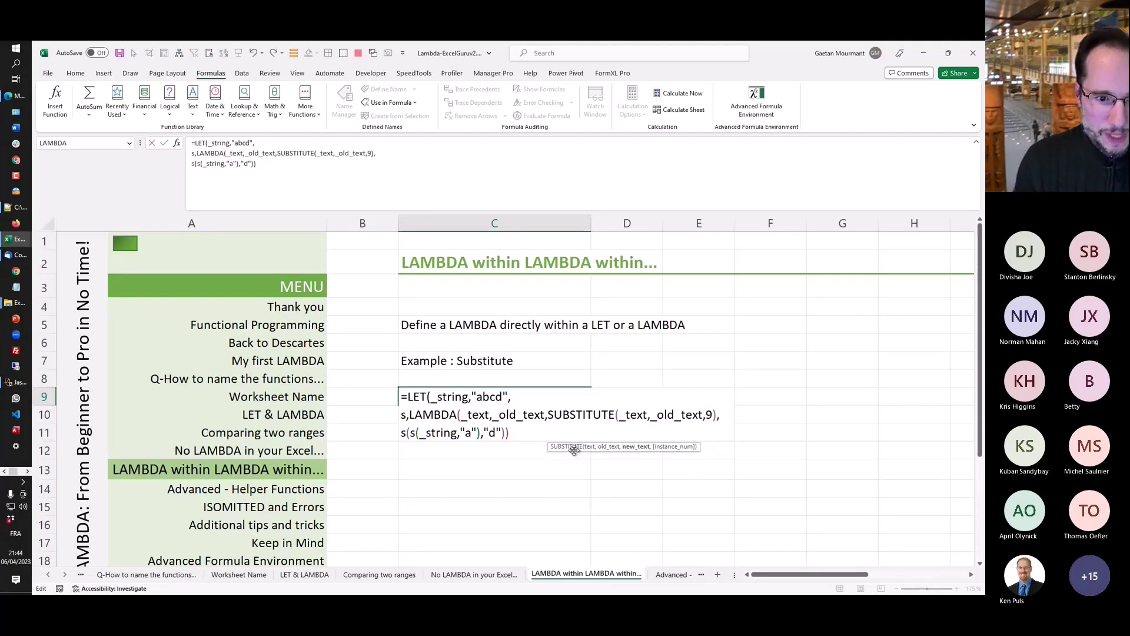
{"action": "left_click", "coordinate": [717, 415]}
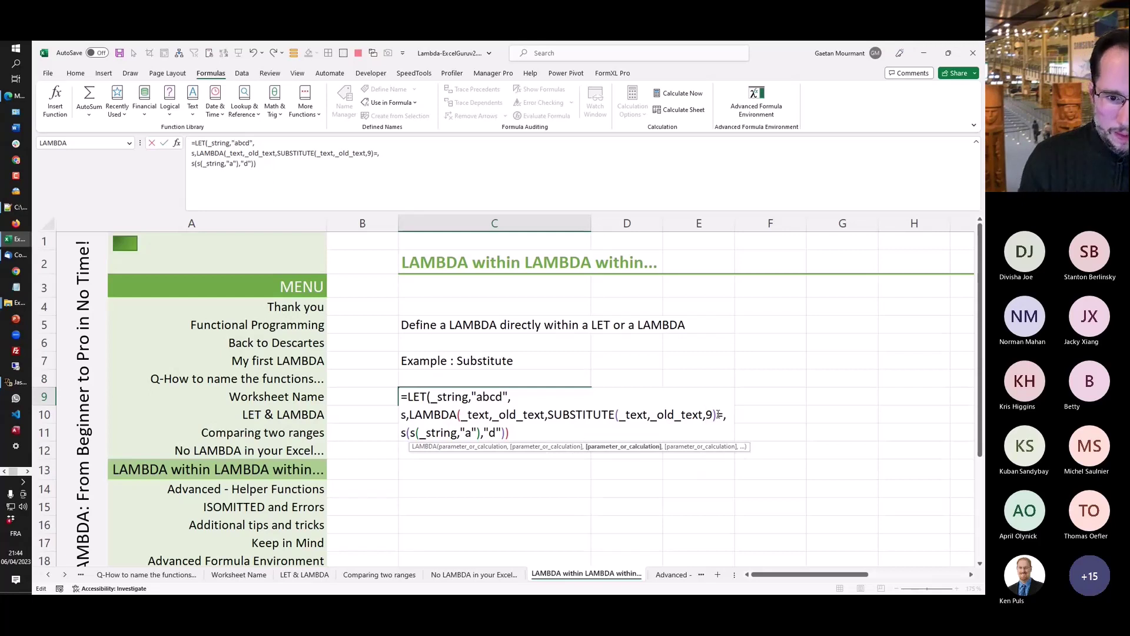
{"action": "type", "text": ")"}
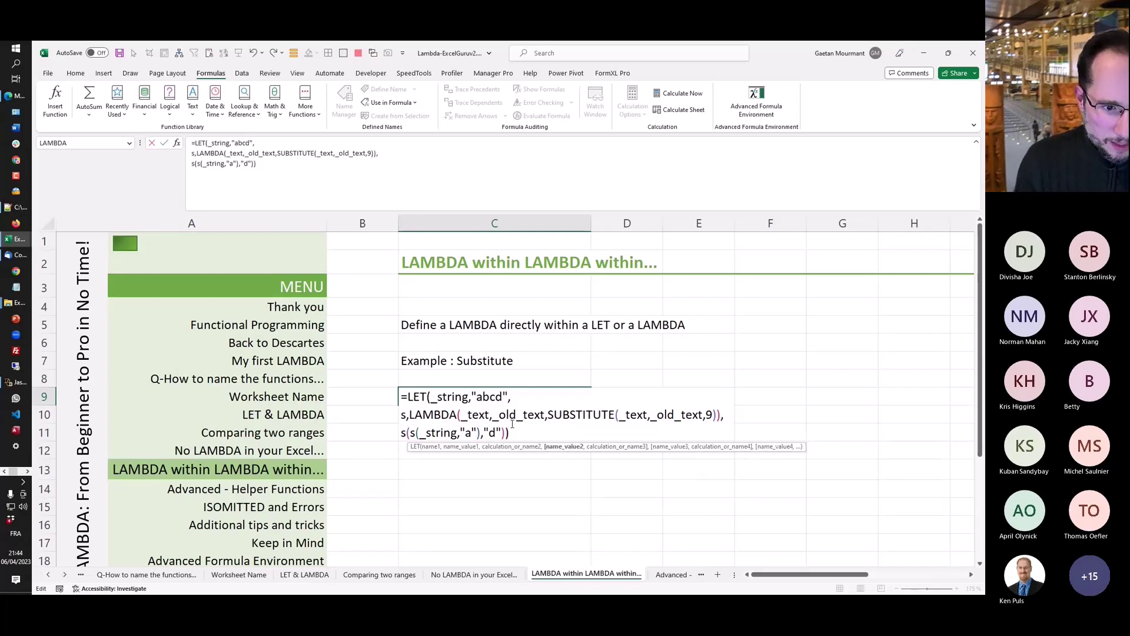
{"action": "left_click", "coordinate": [463, 415]}
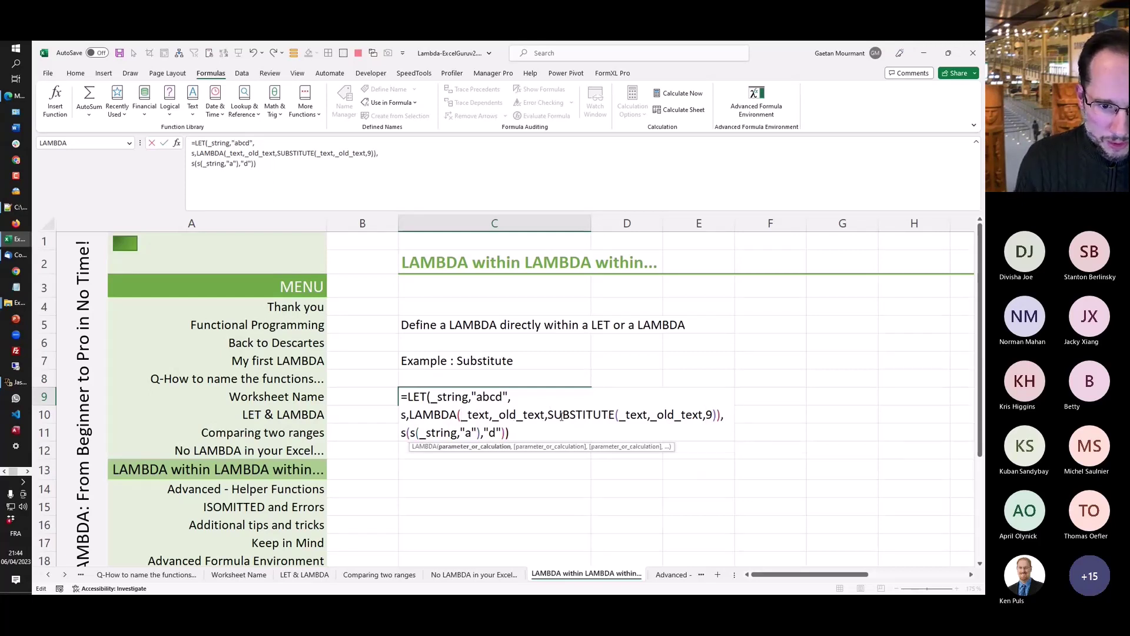
{"action": "double_click", "coordinate": [629, 415]}
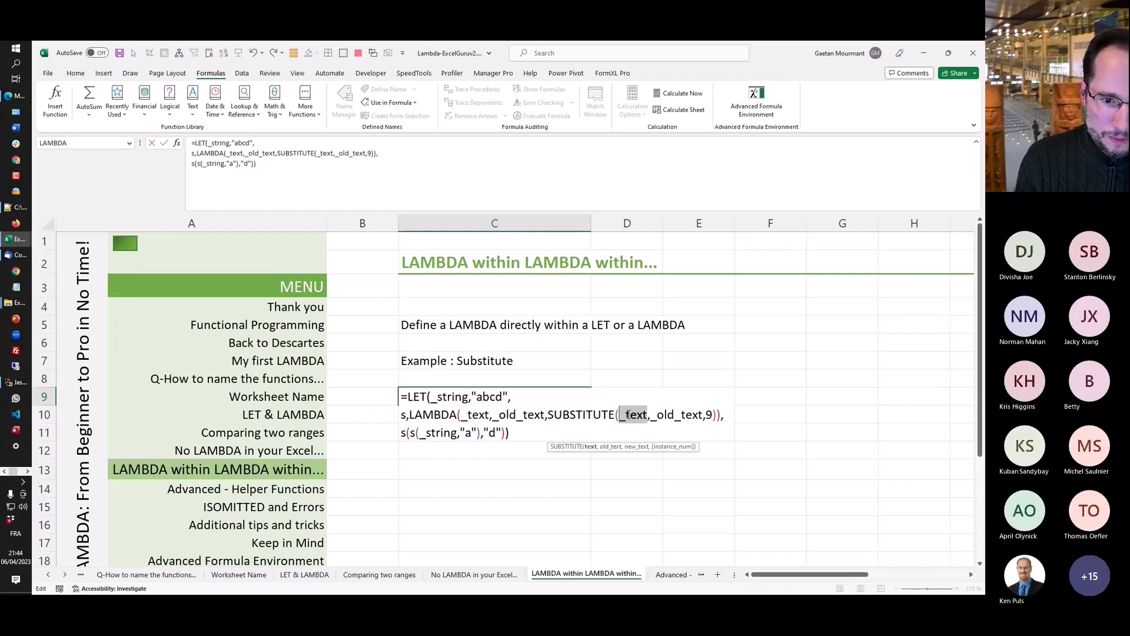
{"action": "double_click", "coordinate": [475, 415]}
{"action": "double_click", "coordinate": [678, 415]}
{"action": "double_click", "coordinate": [516, 415]}
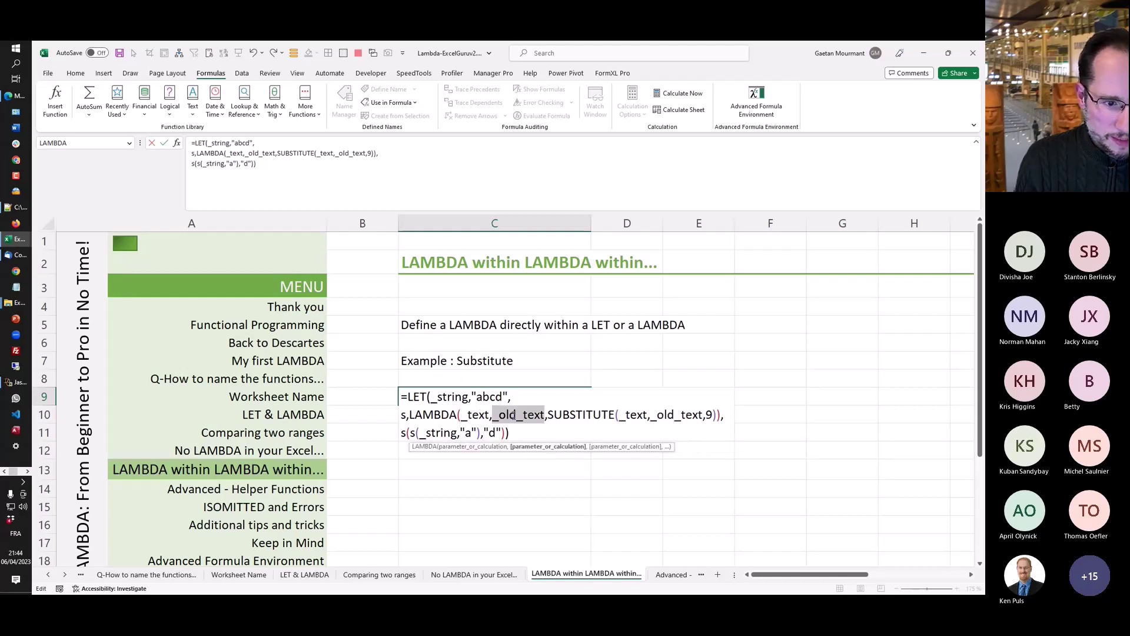
{"action": "double_click", "coordinate": [442, 434]}
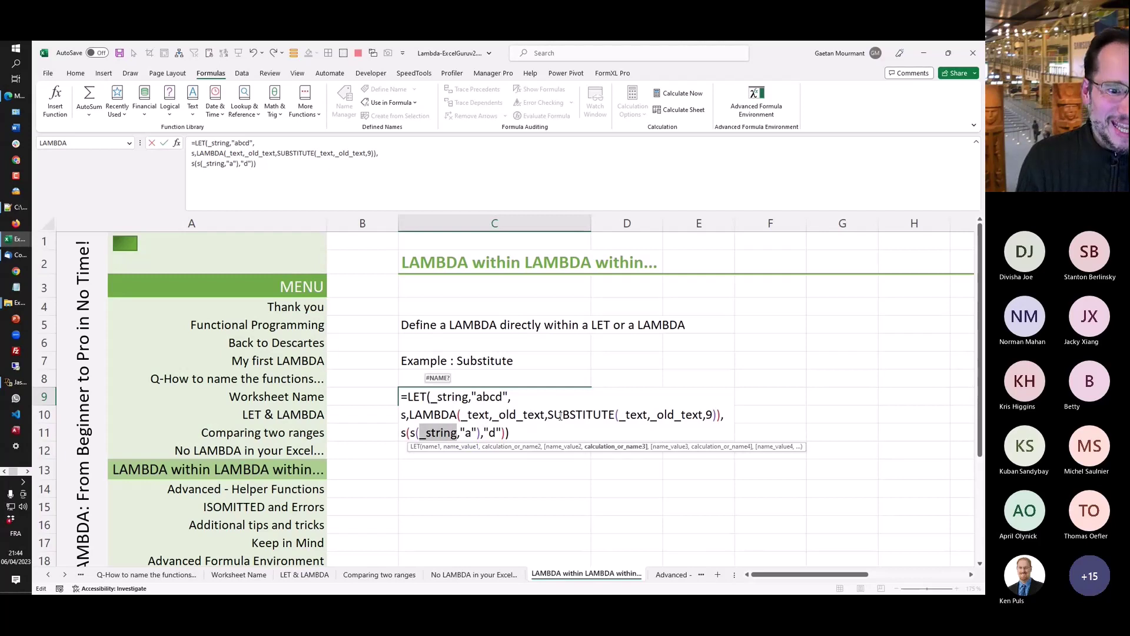
{"action": "key", "text": "Return"}
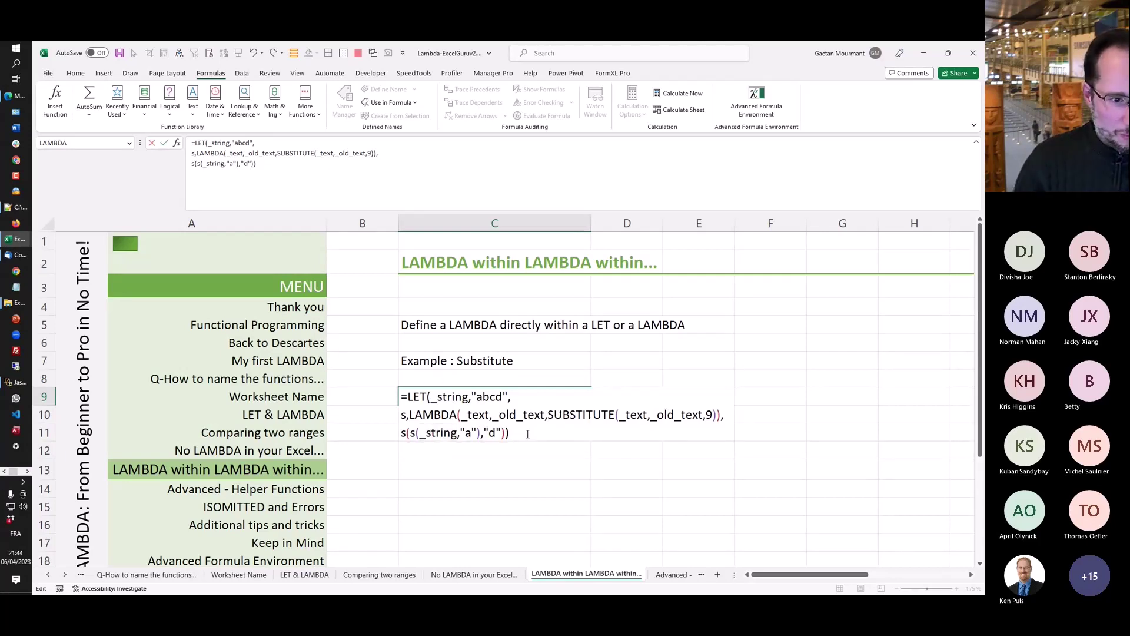
- Wrap the last line in another s call for "c", so C9 returns 9b99
{"action": "key", "text": "Up"}
{"action": "key", "text": "F2"}
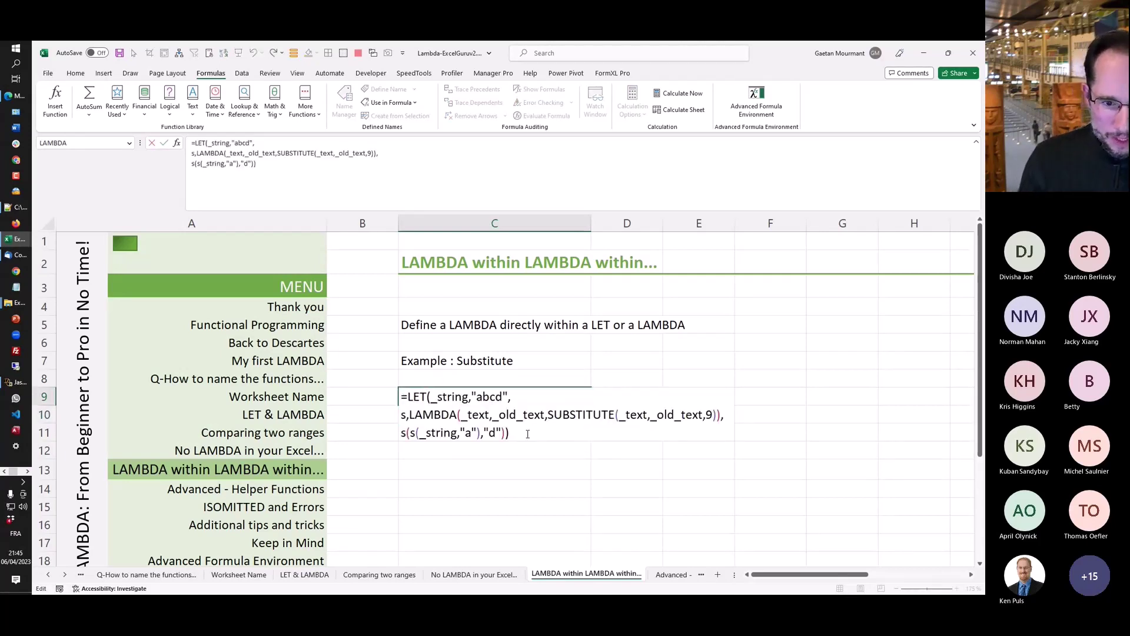
{"action": "key", "text": "Home"}
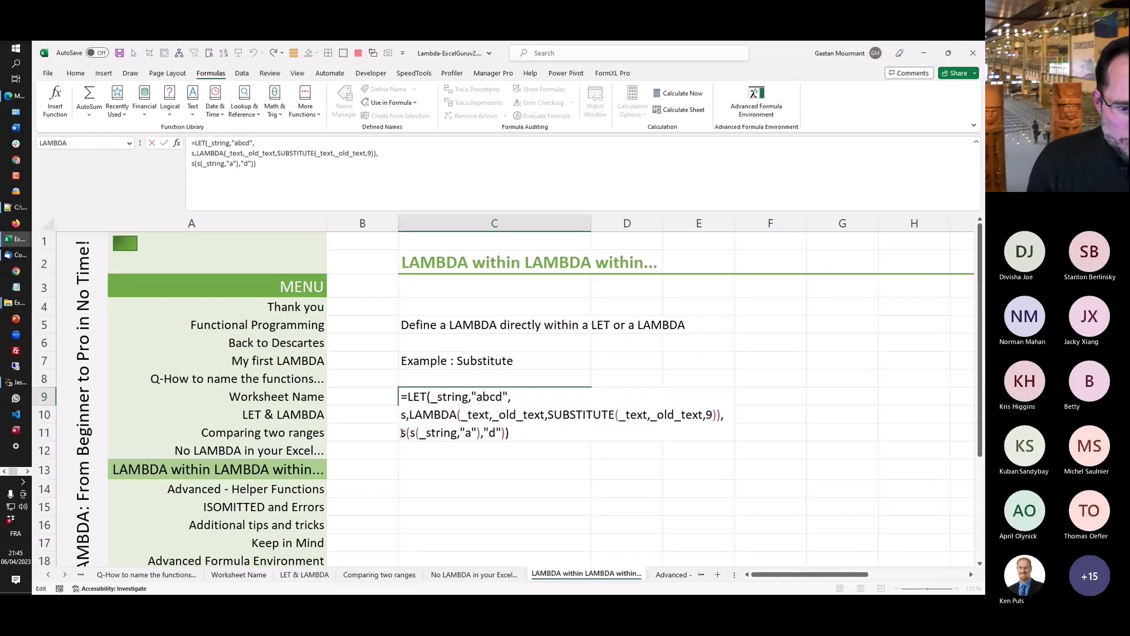
{"action": "type", "text": "s("}
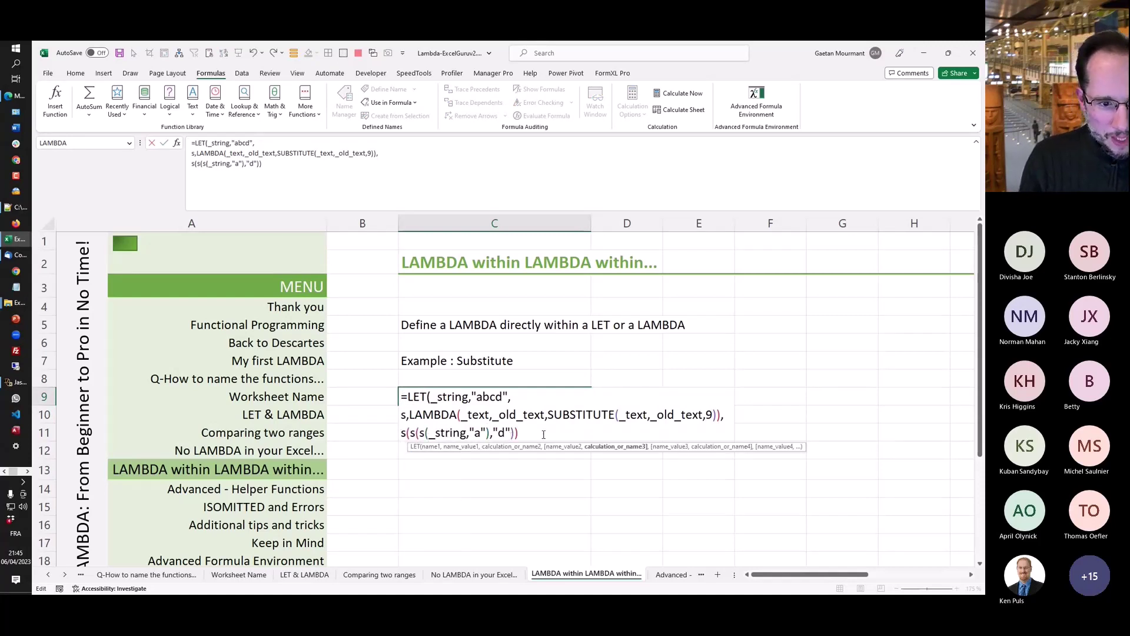
{"action": "type", "text": ",\""}
{"action": "key", "text": "BackSpace"}
{"action": "key", "text": "BackSpace"}
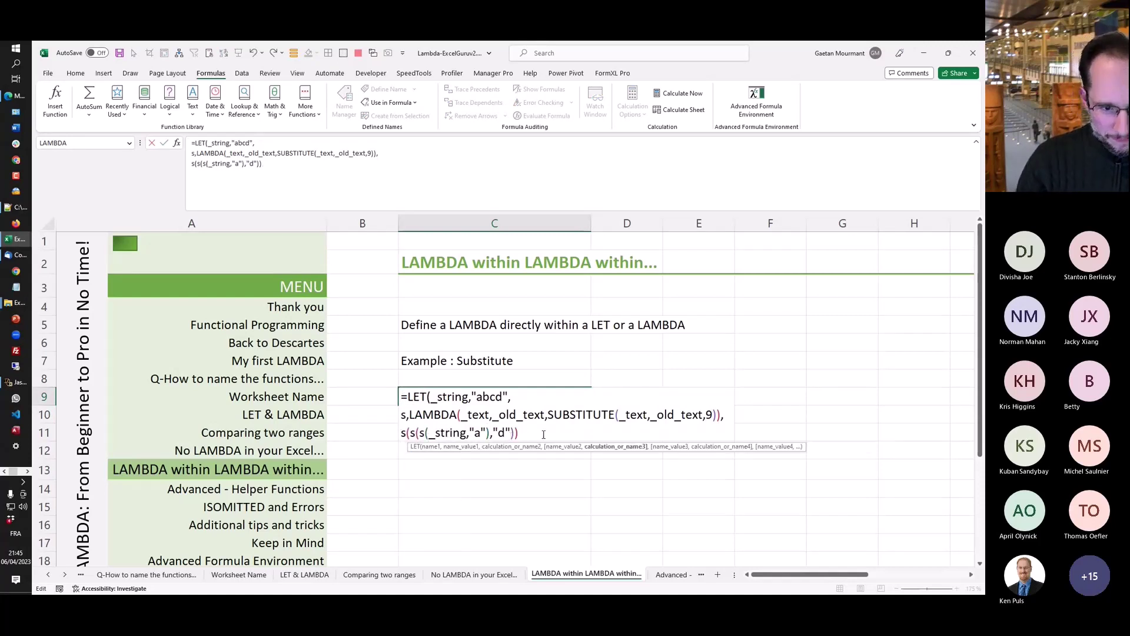
{"action": "type", "text": ",\""}
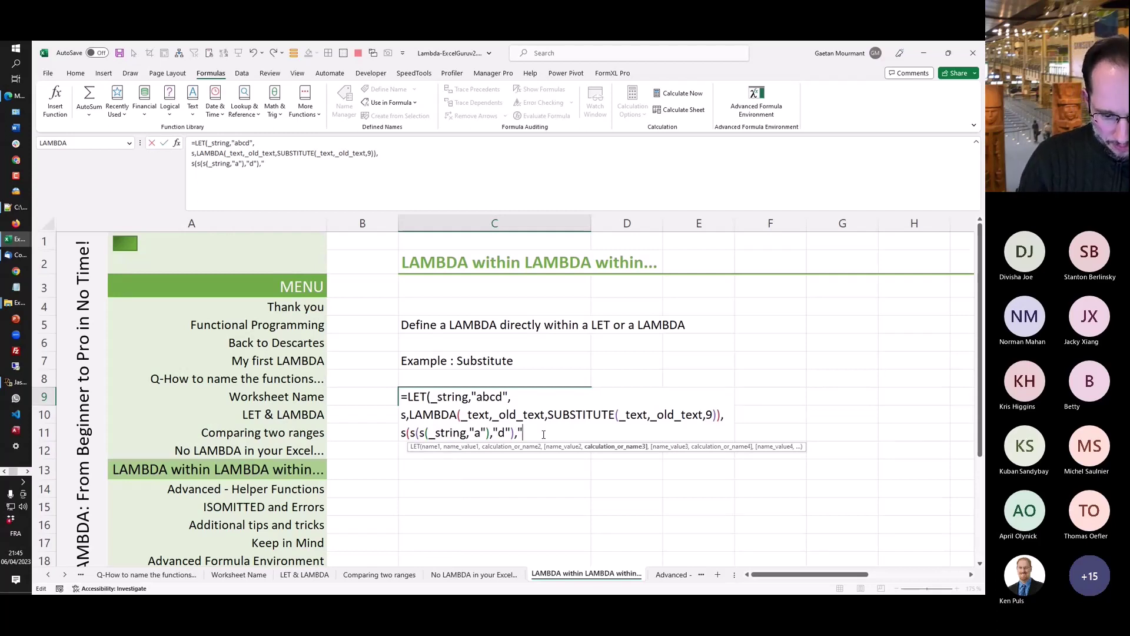
{"action": "type", "text": "c\","}
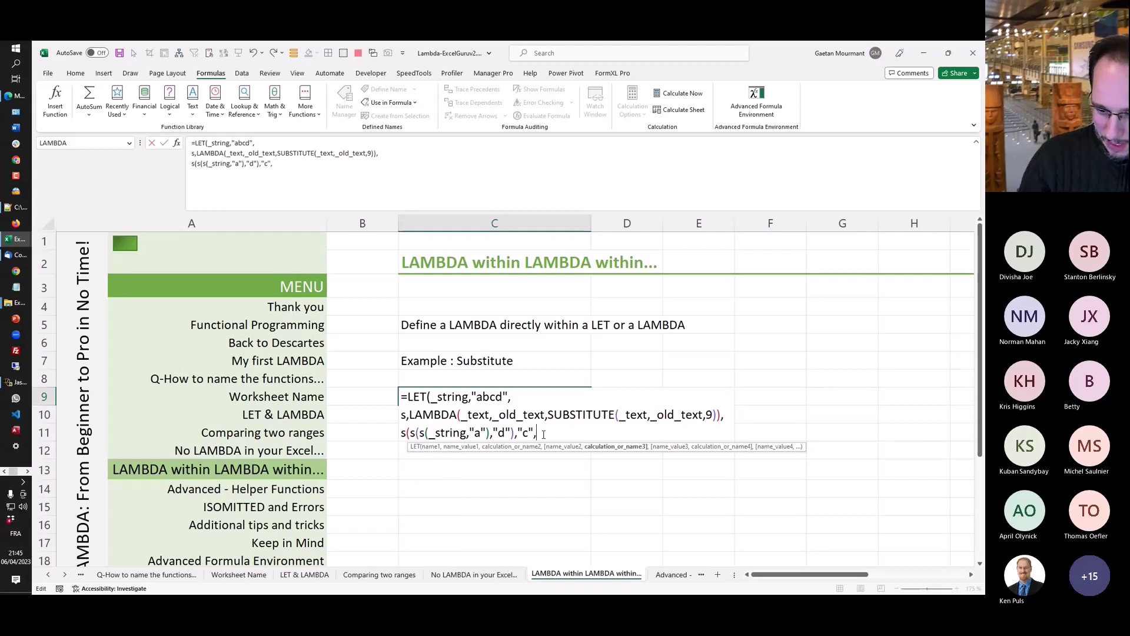
{"action": "key", "text": "BackSpace"}
{"action": "type", "text": ")"}
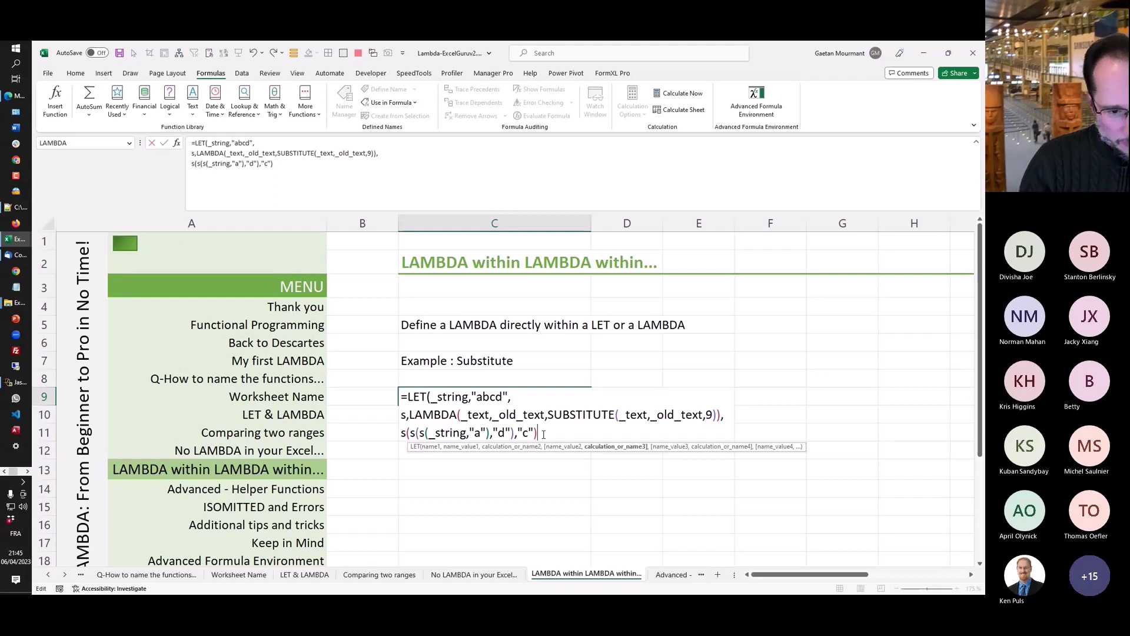
{"action": "type", "text": ")"}
{"action": "key", "text": "ctrl+Return"}
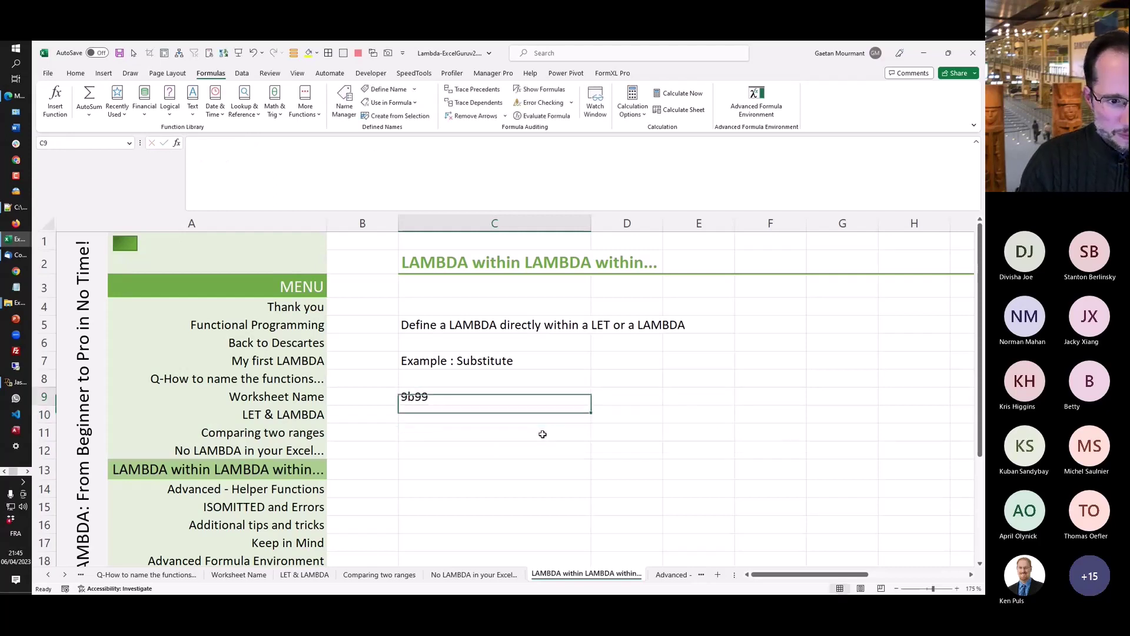
{"action": "key", "text": "F2"}
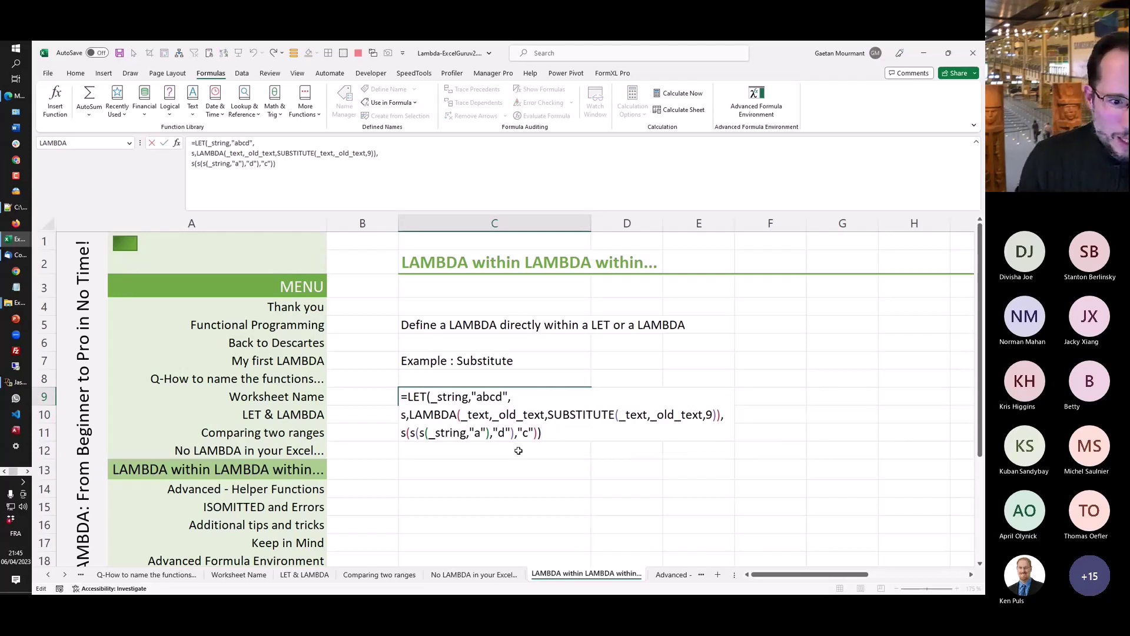
{"action": "left_click", "coordinate": [407, 414]}
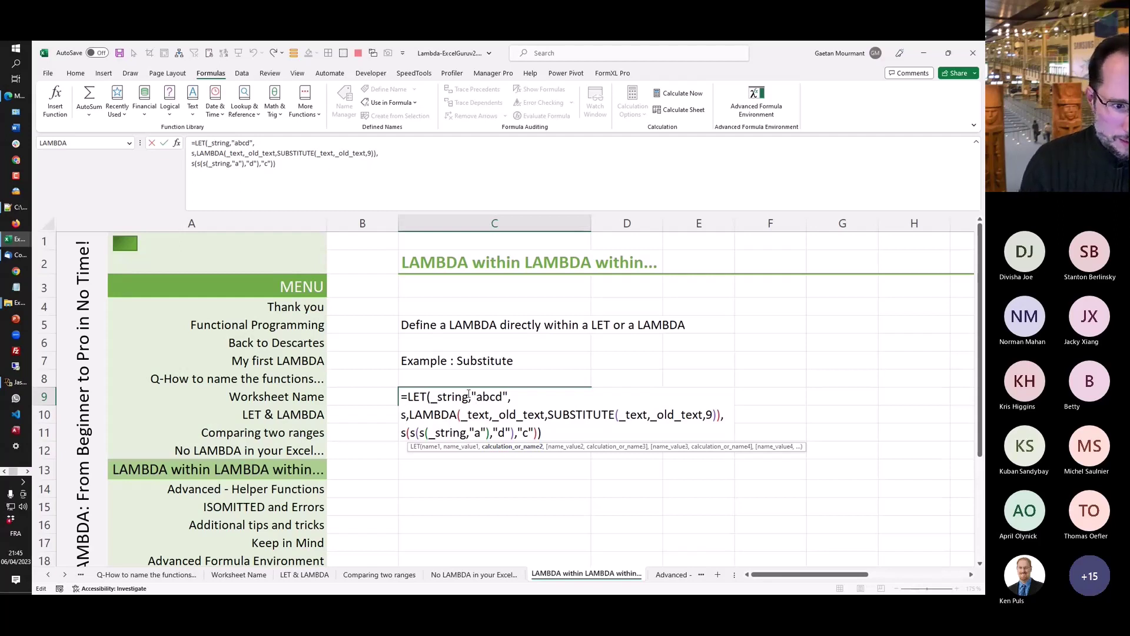
{"action": "left_click_drag", "start_coordinate": [410, 414], "coordinate": [723, 415]}
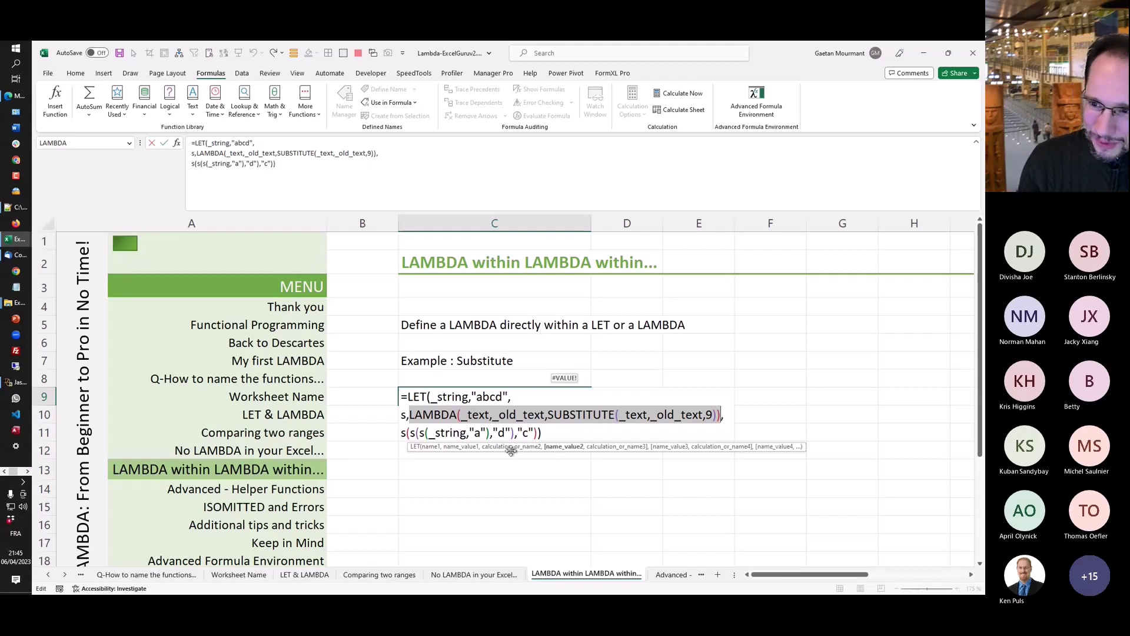
{"action": "left_click", "coordinate": [434, 415]}
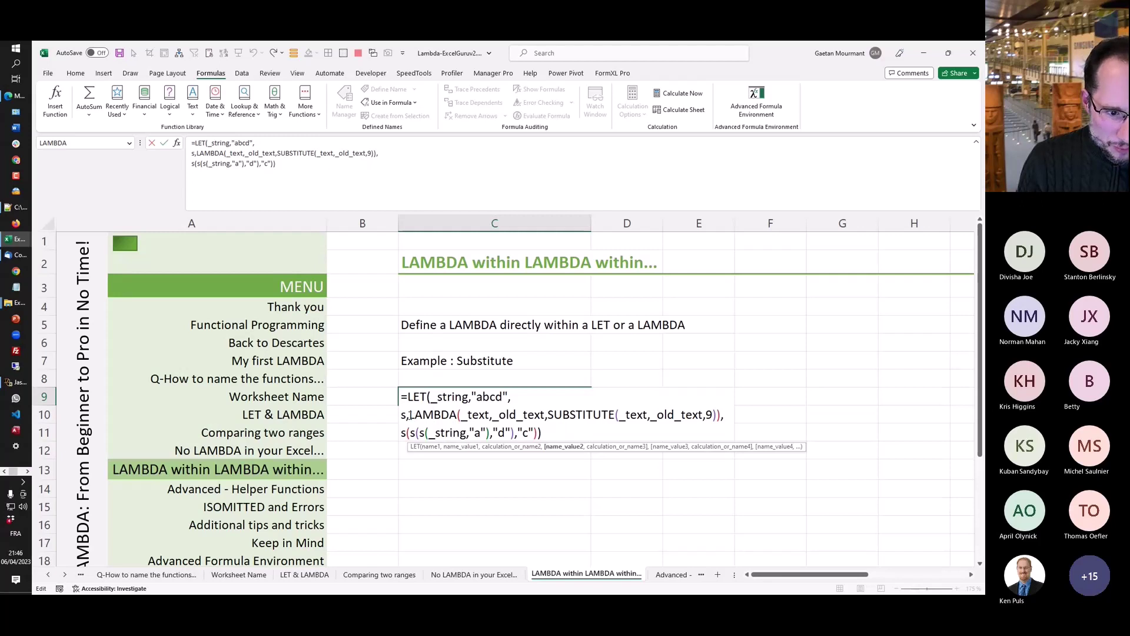
{"action": "left_click_drag", "start_coordinate": [413, 415], "coordinate": [722, 415]}
{"action": "key", "text": "ctrl+c"}
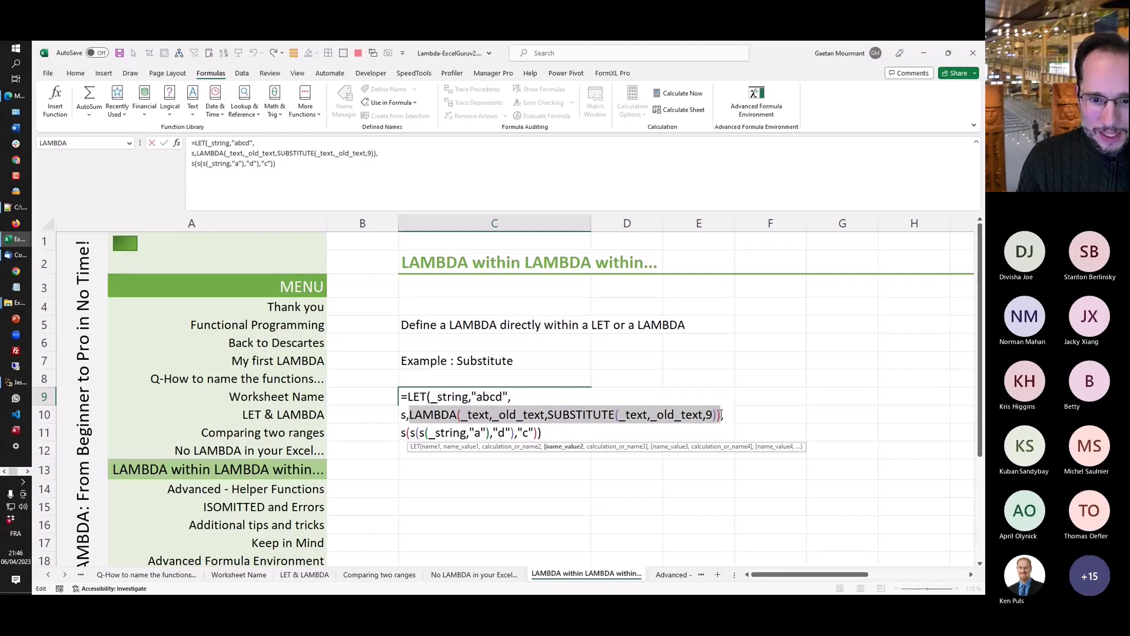
{"action": "key", "text": "ctrl+Return"}
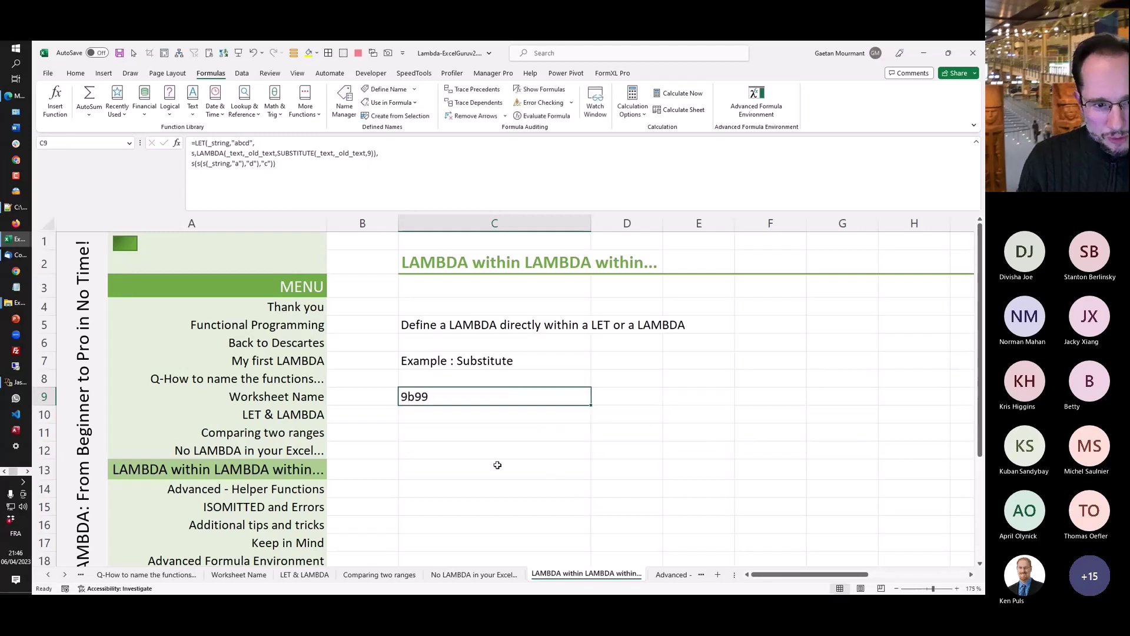
{"action": "left_click", "coordinate": [488, 450]}
- Enter =LAMBDA(_text,_old_text,SUBSTITUTE(_text,_old_text,9))("abc","a") in C12, returning 9bc
{"action": "type", "text": "="}
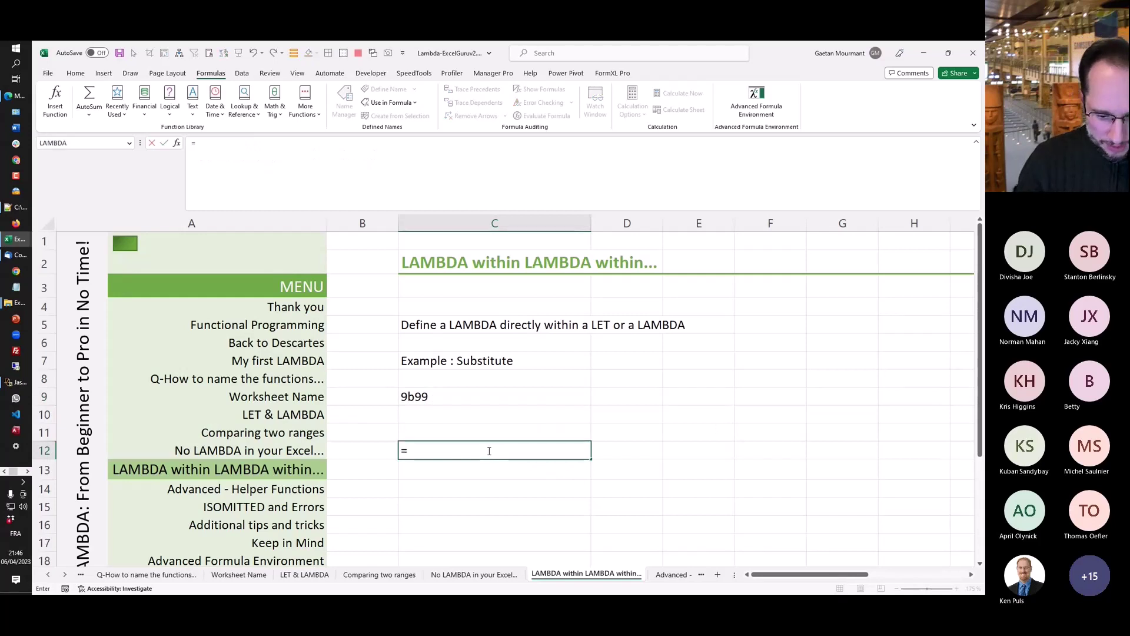
{"action": "key", "text": "ctrl+v"}
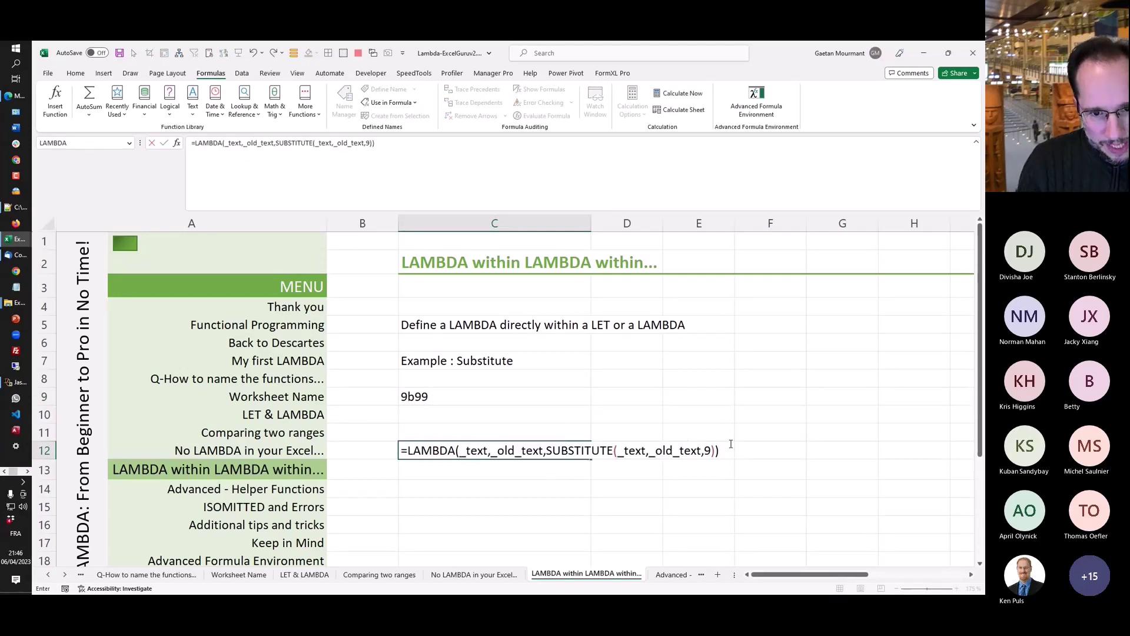
{"action": "type", "text": "("}
{"action": "type", "text": "\"abc\""}
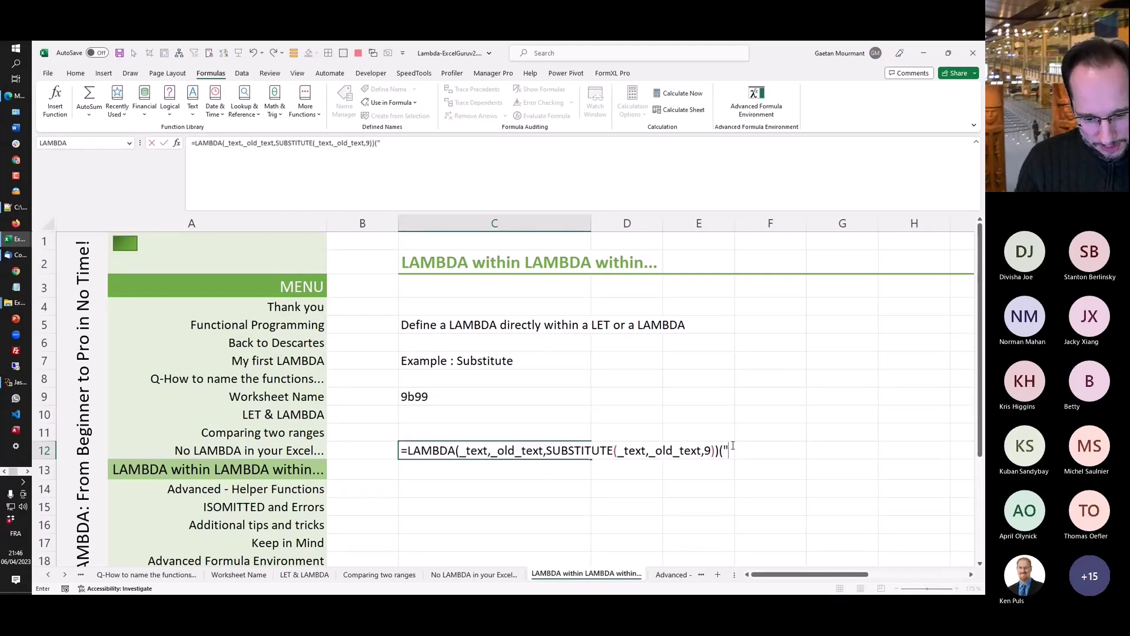
{"action": "type", "text": ","}
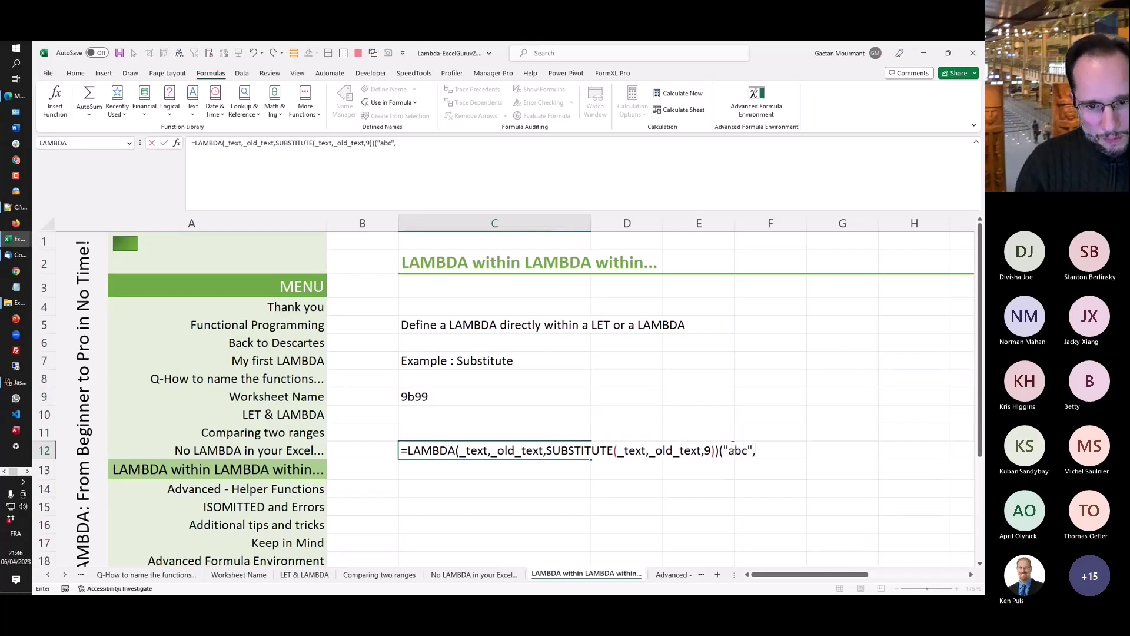
{"action": "type", "text": "\"a\")"}
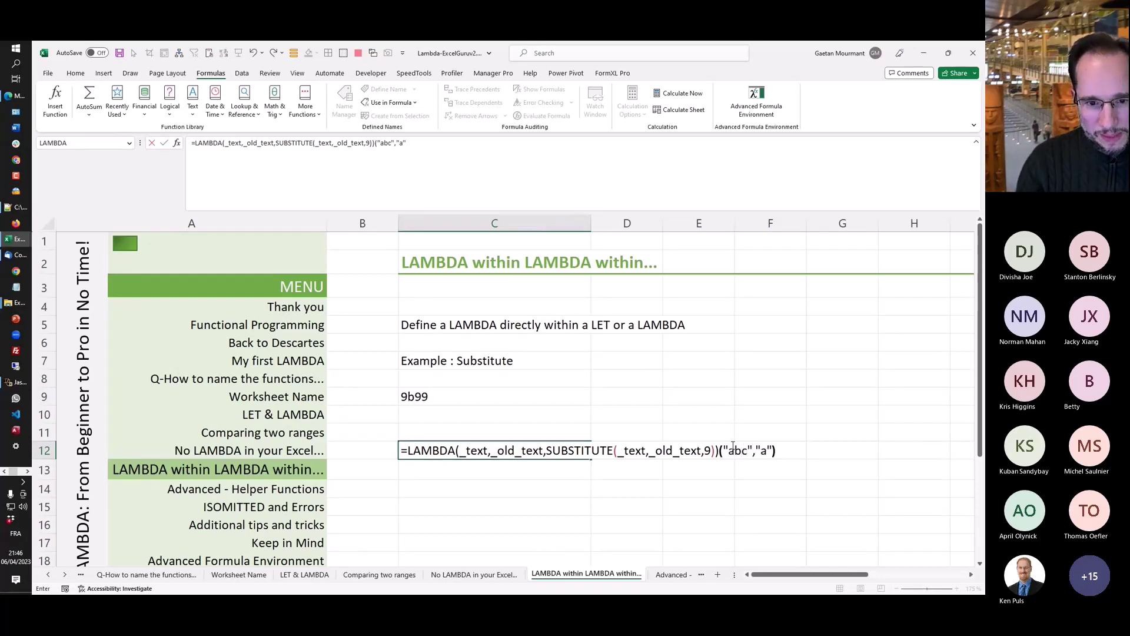
{"action": "key", "text": "Return"}
- Copy the bare LAMBDA without its ("abc","a") arguments, leaving C12 unchanged
{"action": "key", "text": "Up"}
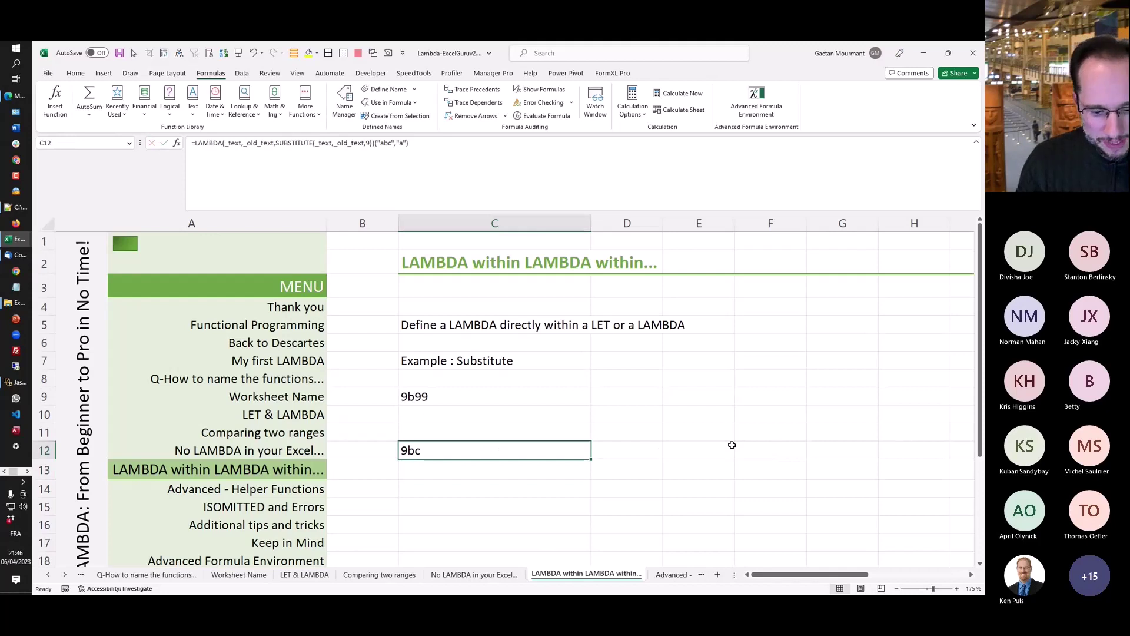
{"action": "key", "text": "F2"}
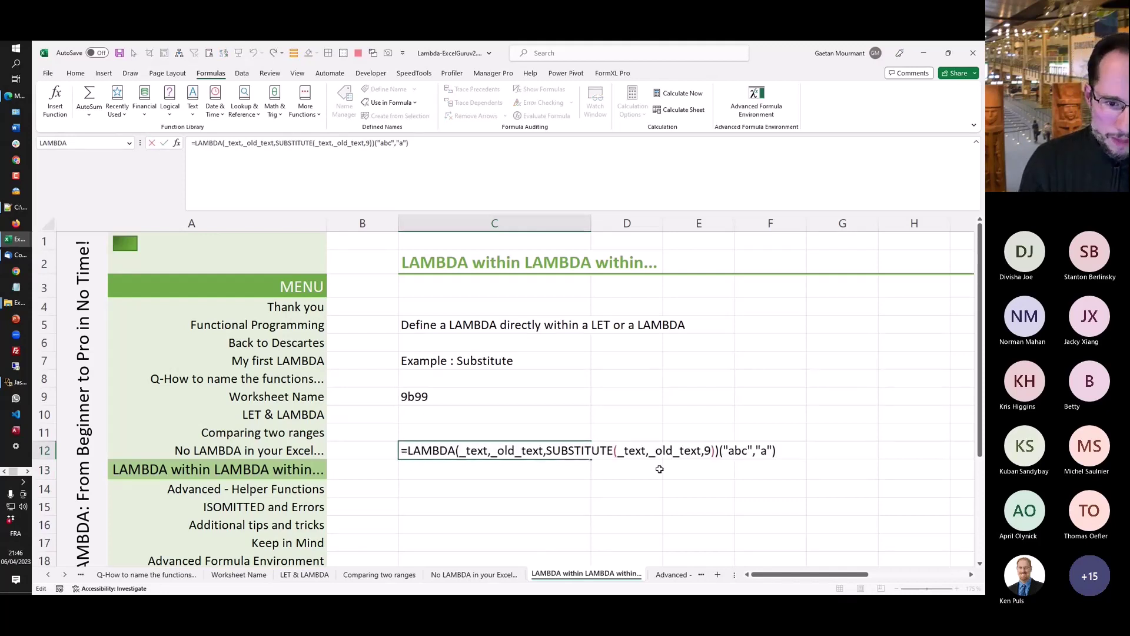
{"action": "left_click_drag", "start_coordinate": [719, 450], "coordinate": [857, 449]}
{"action": "key", "text": "Delete"}
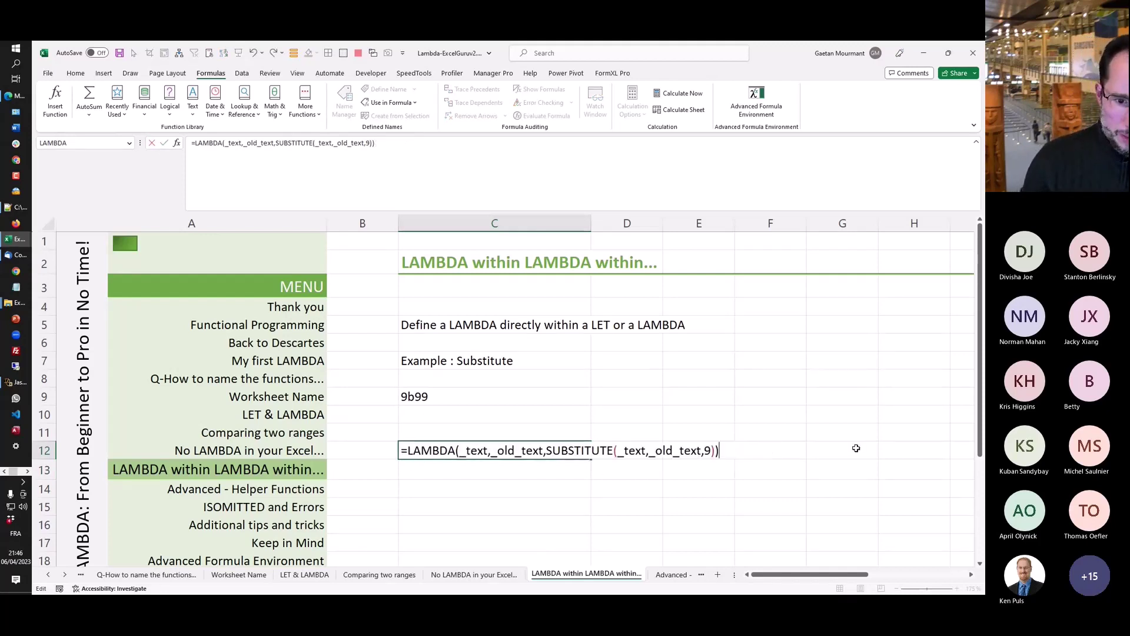
{"action": "left_click_drag", "start_coordinate": [734, 451], "coordinate": [366, 450]}
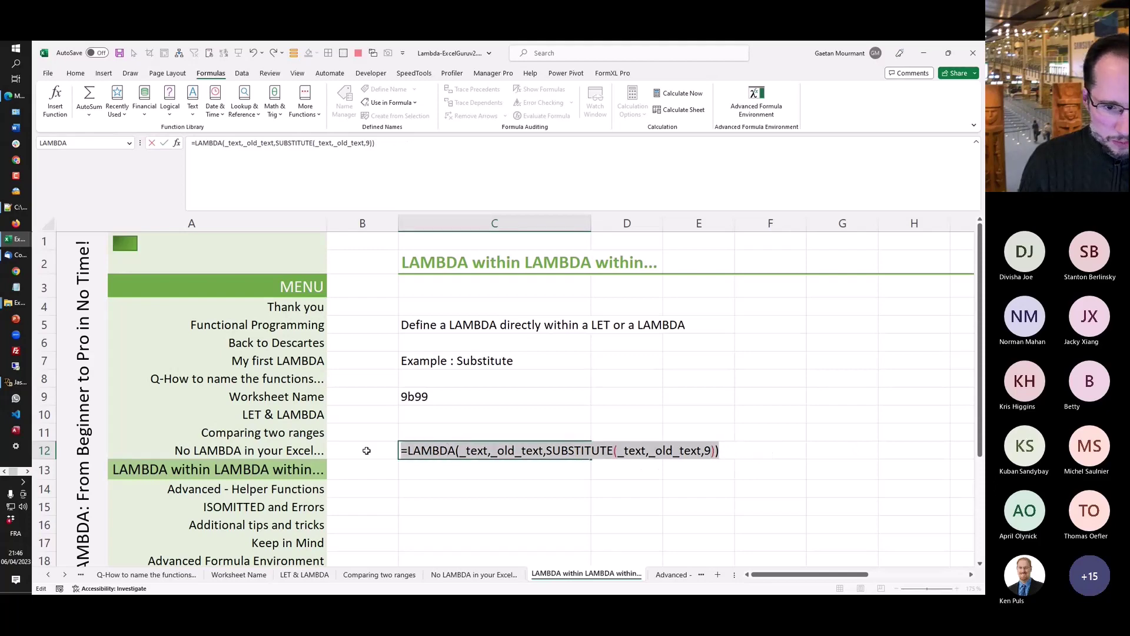
{"action": "key", "text": "Escape"}
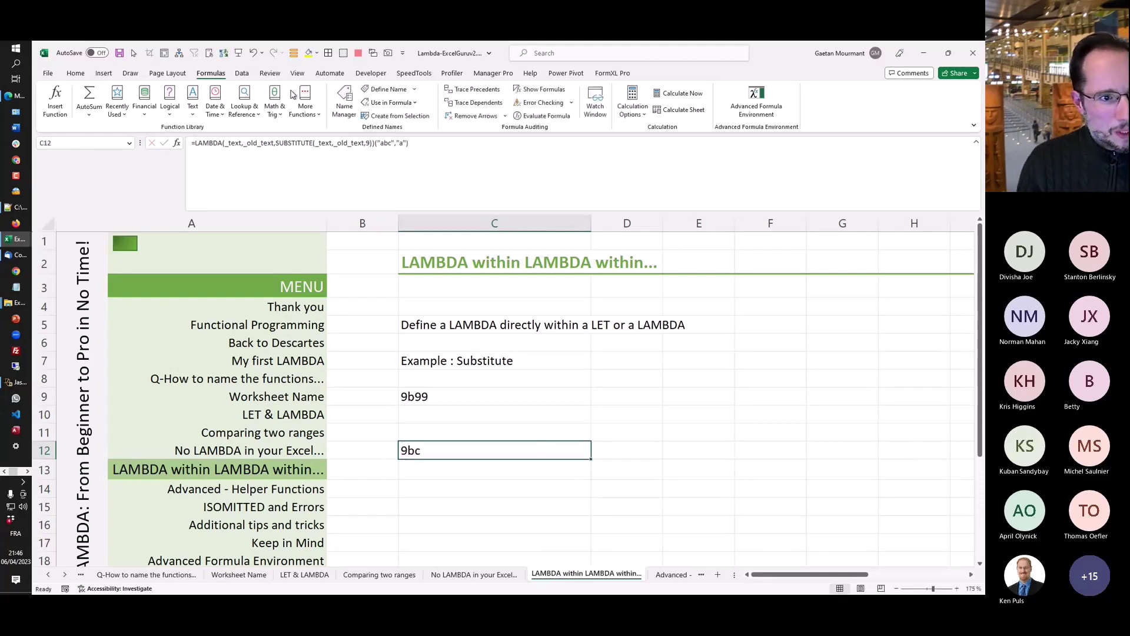
- Create the defined name L_SUBSTITUTE9 referring to the copied replace-with-9 LAMBDA
{"action": "left_click", "coordinate": [346, 103]}
{"action": "left_click", "coordinate": [318, 243]}
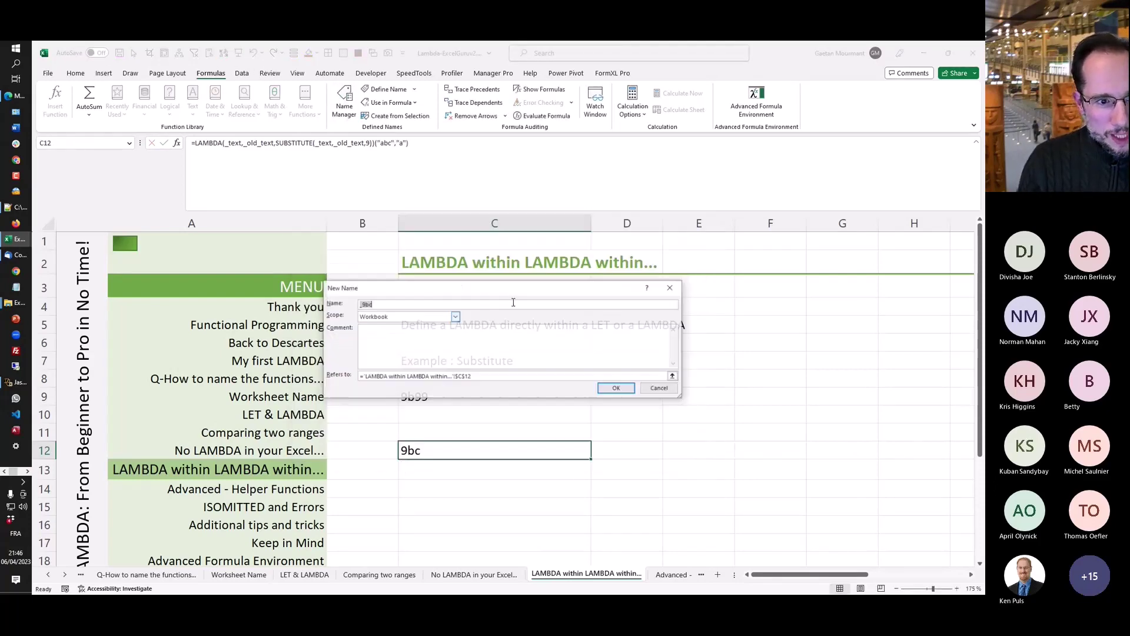
{"action": "type", "text": "L_S"}
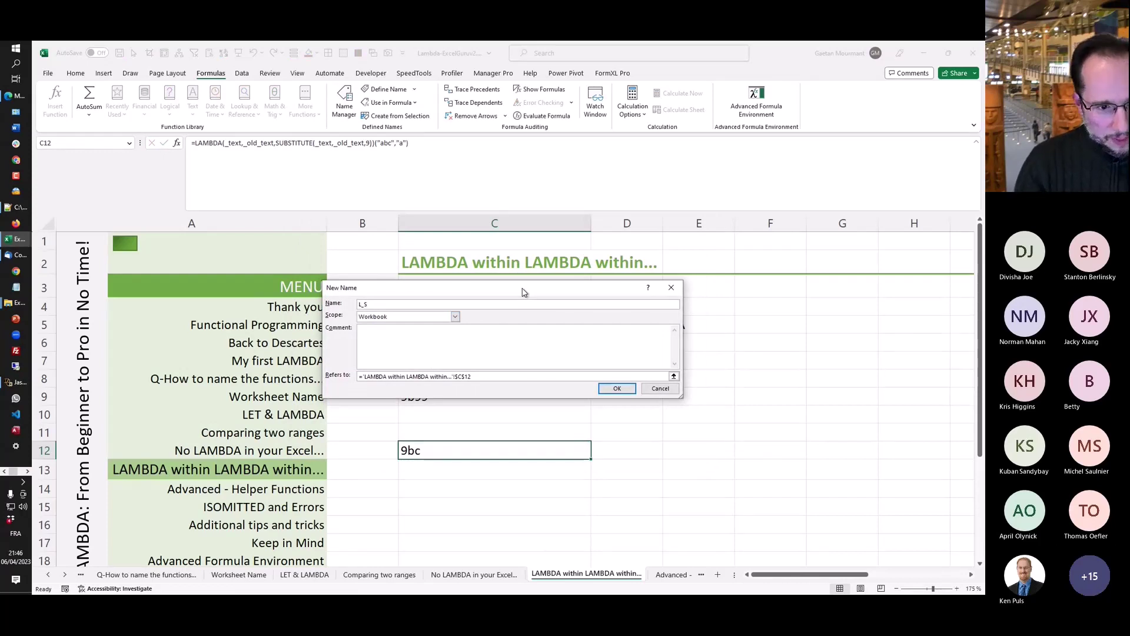
{"action": "type", "text": "UBSTITU"}
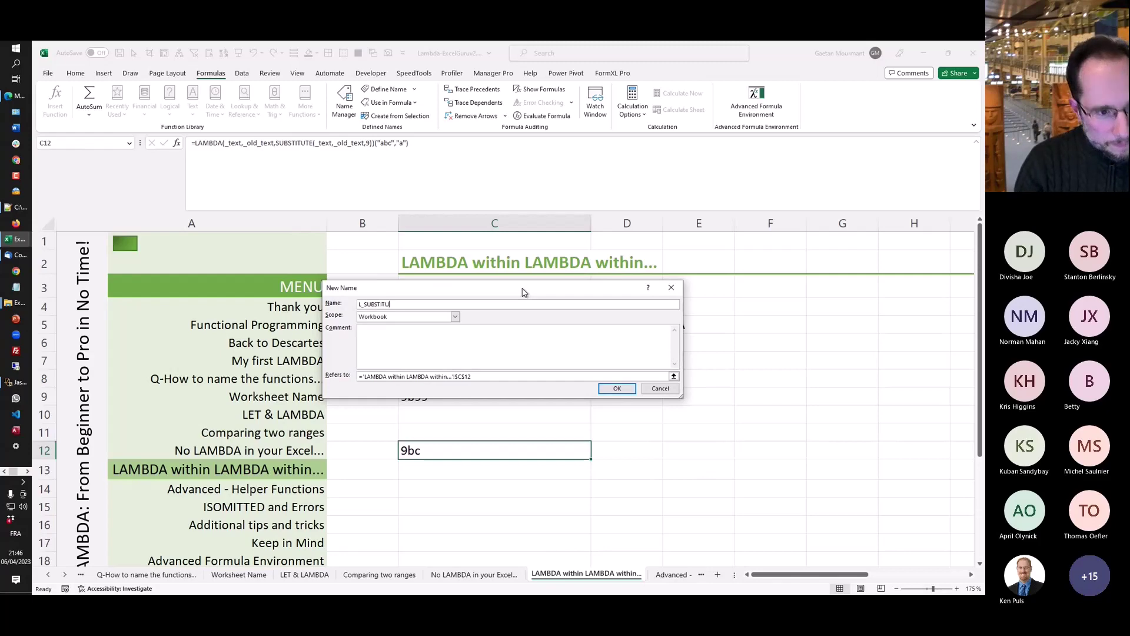
{"action": "type", "text": "TE9"}
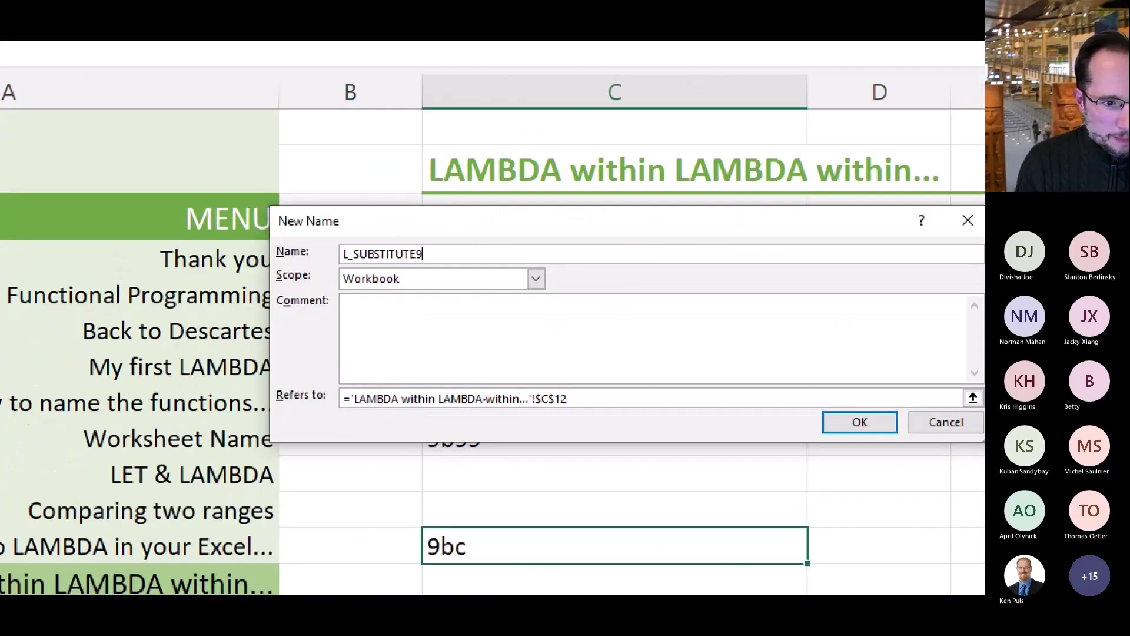
{"action": "mouse_move", "coordinate": [337, 387]}
{"action": "left_mouse_down"}
{"action": "mouse_move", "coordinate": [621, 406]}
{"action": "mouse_move", "coordinate": [476, 383]}
{"action": "left_mouse_up"}
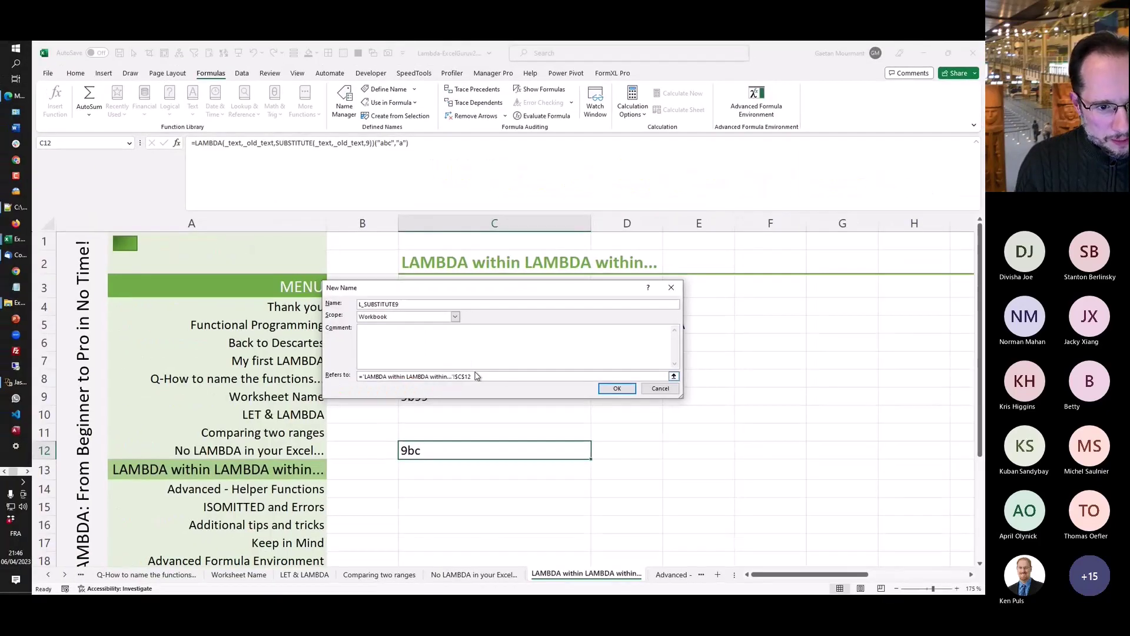
{"action": "left_click_drag", "start_coordinate": [342, 398], "coordinate": [559, 399]}
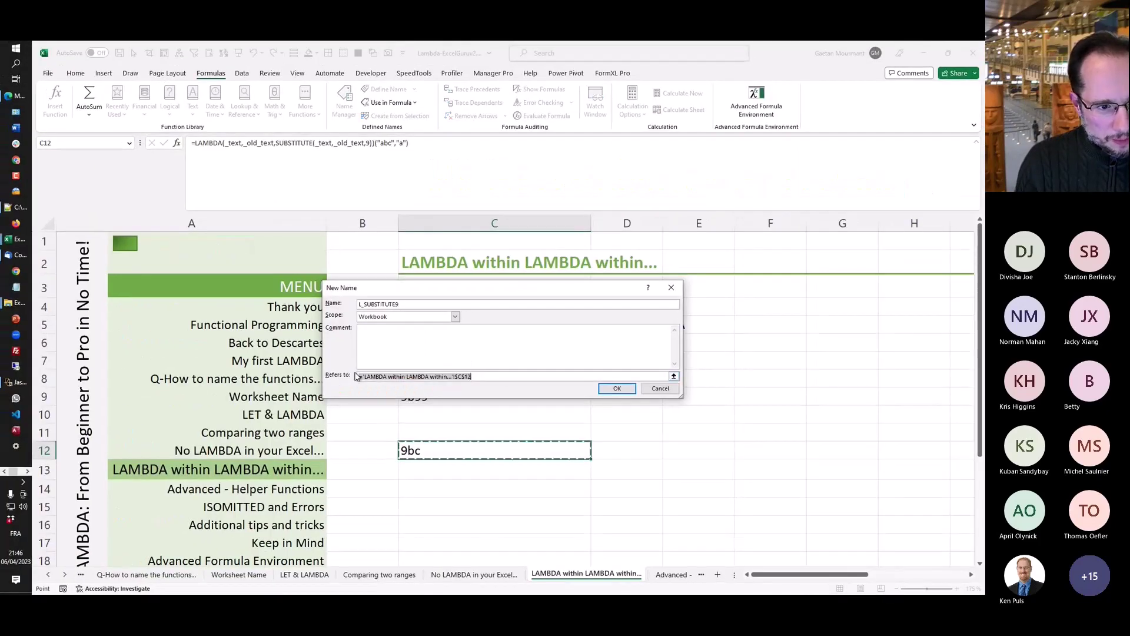
{"action": "left_click", "coordinate": [365, 376]}
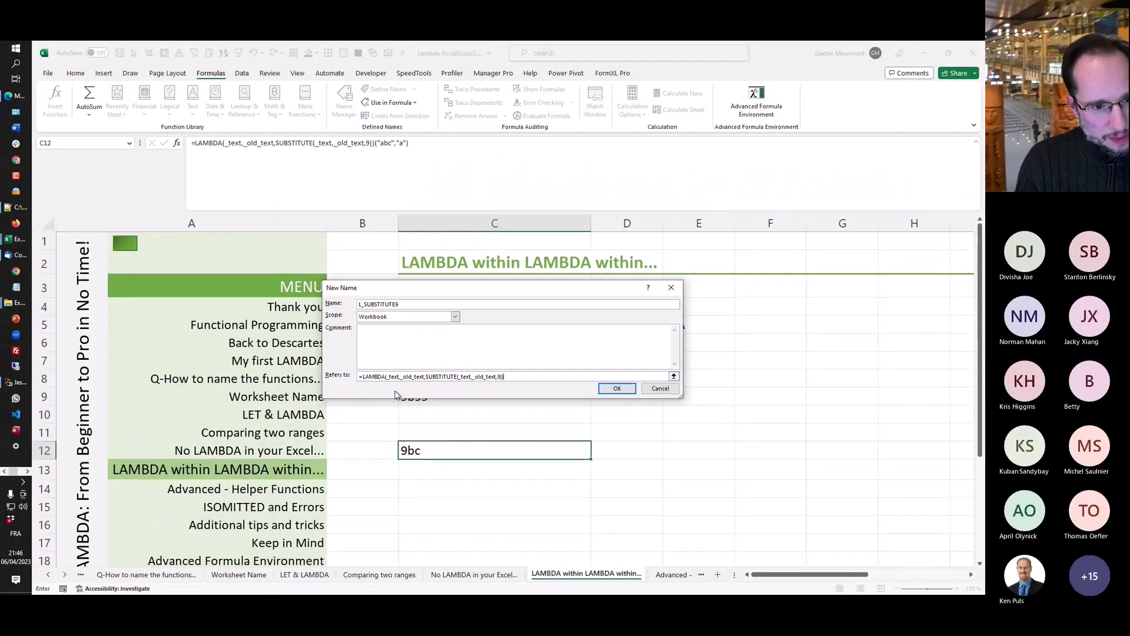
{"action": "left_click", "coordinate": [616, 389]}
{"action": "left_click", "coordinate": [688, 451]}
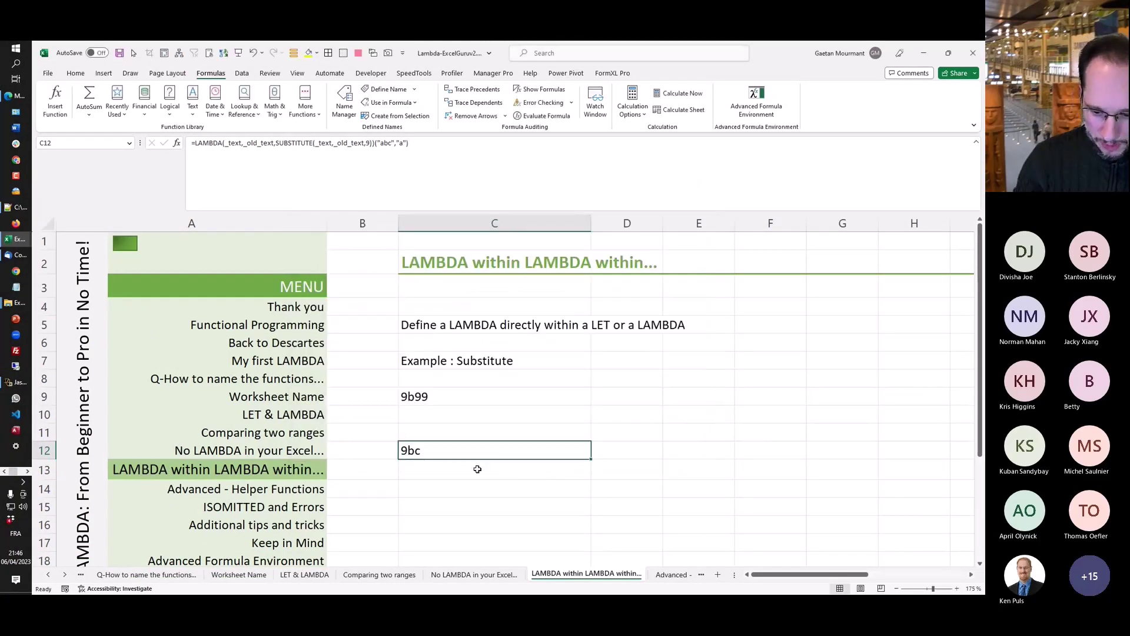
- Enter =L_SUBSTITUTE9("abc","a") in C12, which still returns 9bc
{"action": "type", "text": "=l_"}
{"action": "key", "text": "Down"}
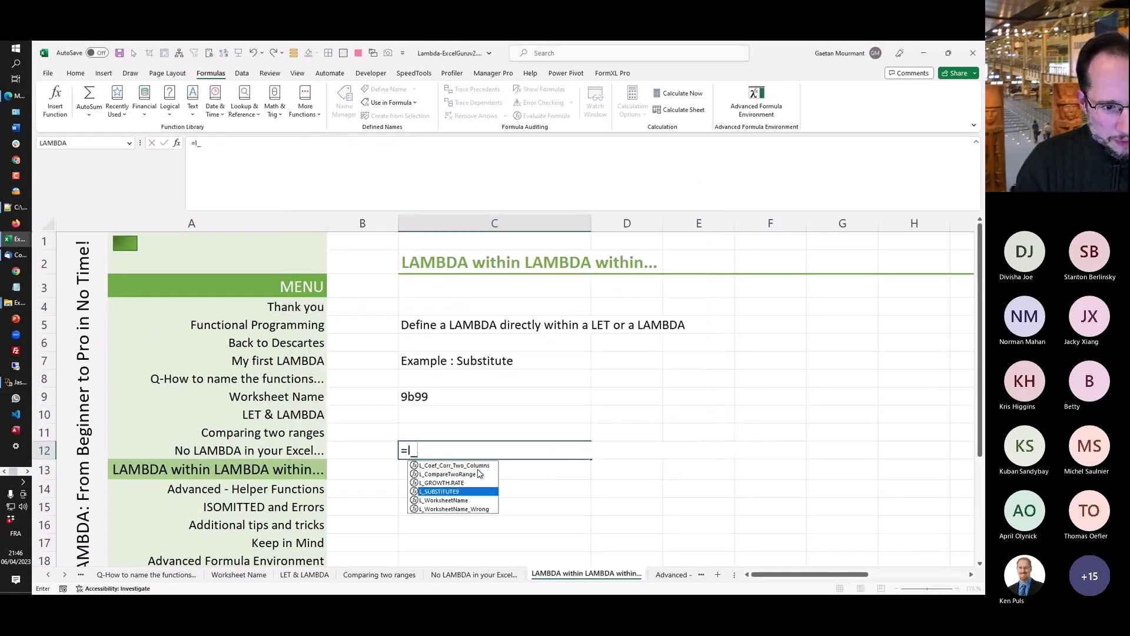
{"action": "key", "text": "Tab"}
{"action": "type", "text": "ab"}
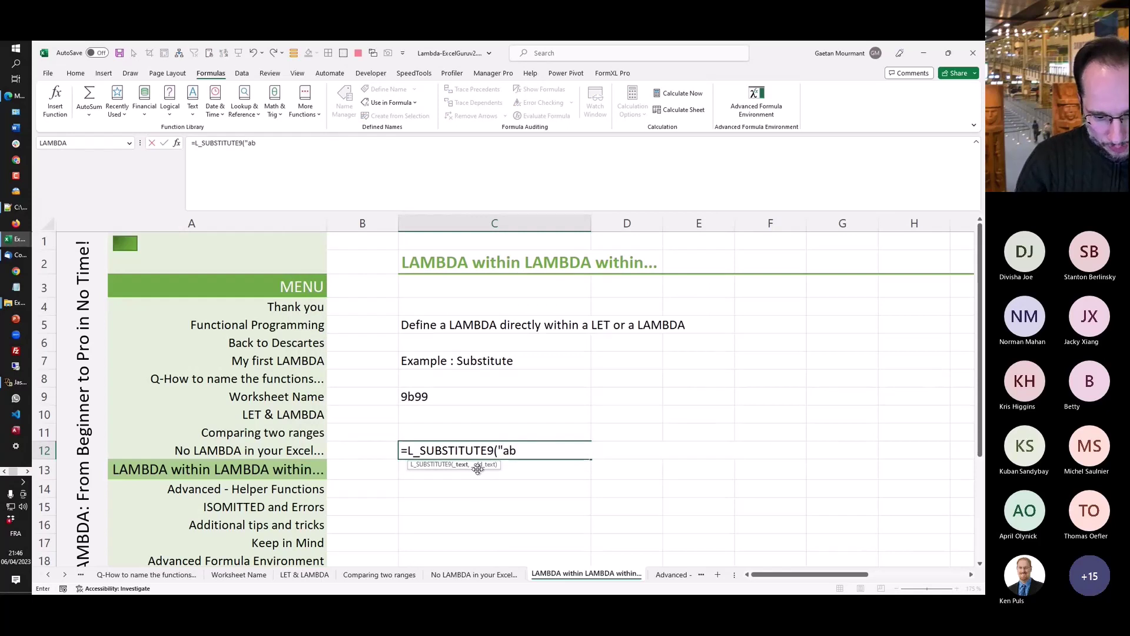
{"action": "type", "text": "c\",\"a\")"}
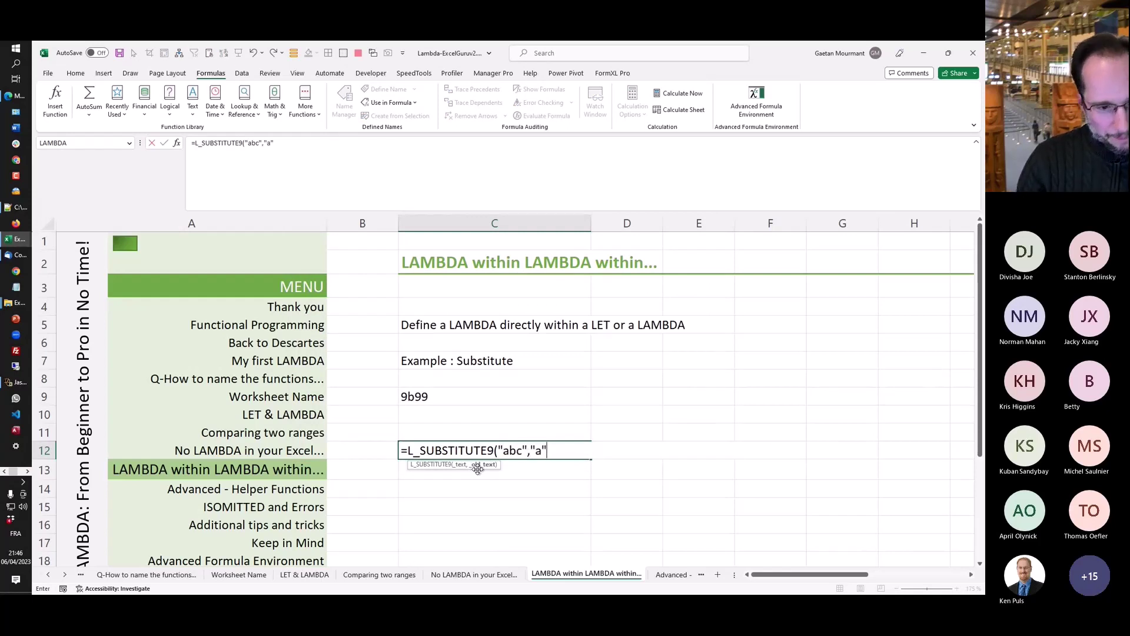
{"action": "key", "text": "ctrl+Return"}
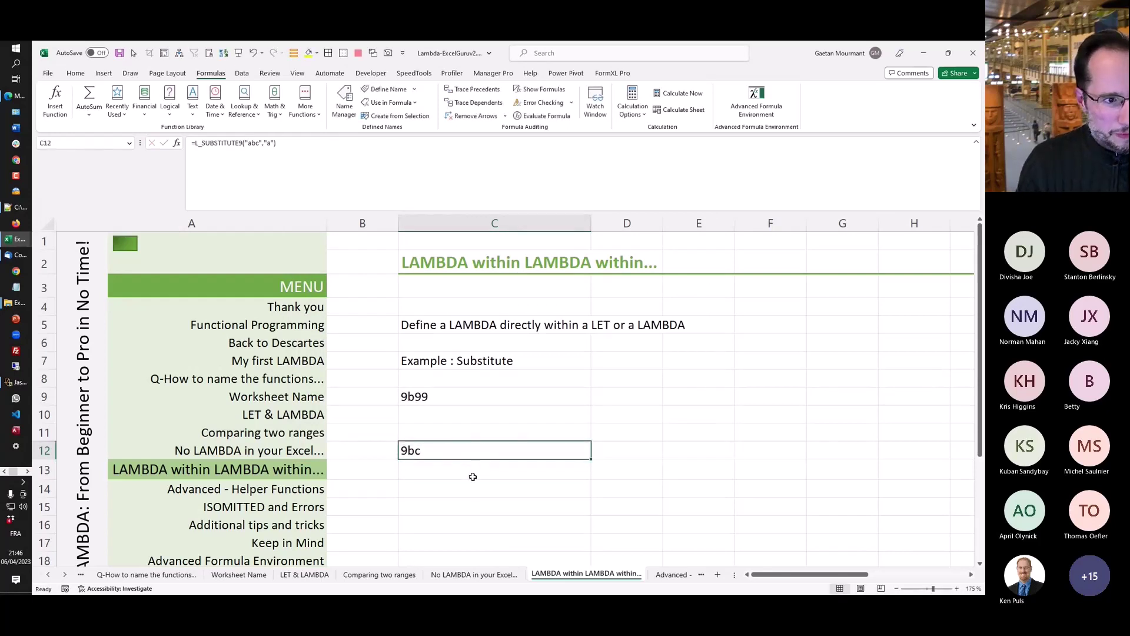
- Compare C12's named-function call with the full LET formula in C9
{"action": "double_click", "coordinate": [230, 143]}
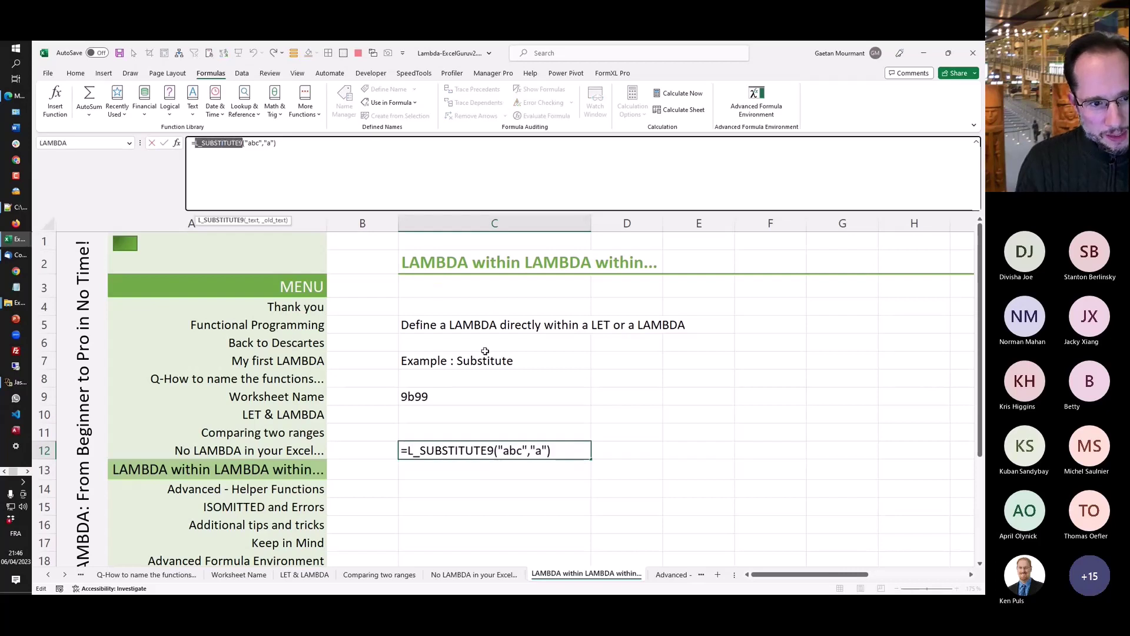
{"action": "key", "text": "Escape"}
{"action": "left_click", "coordinate": [456, 391]}
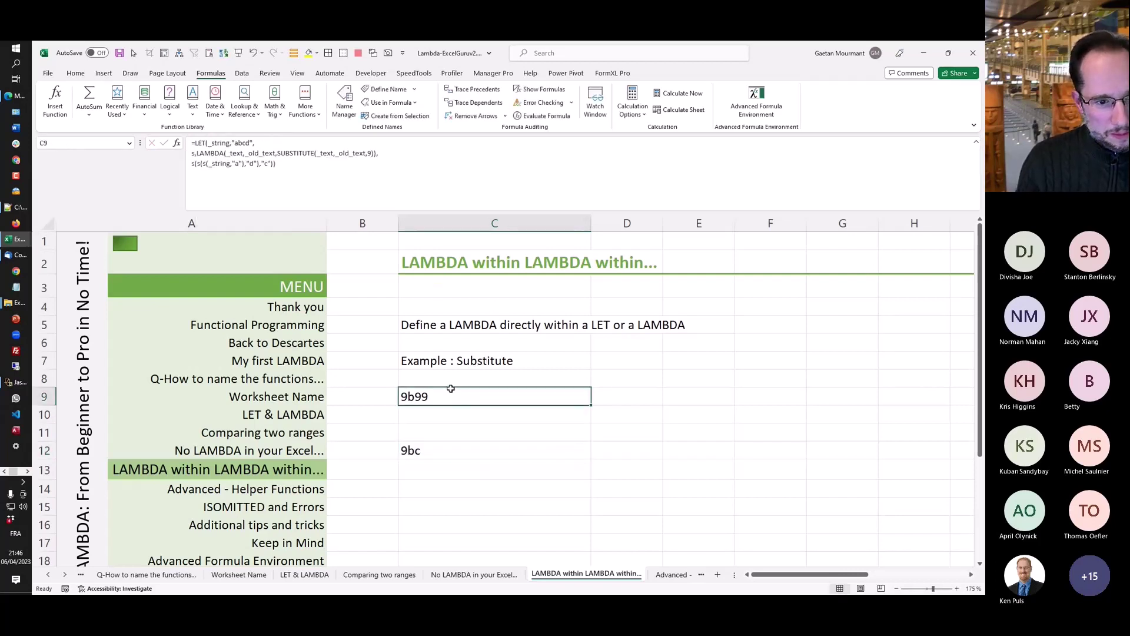
{"action": "double_click", "coordinate": [451, 390]}
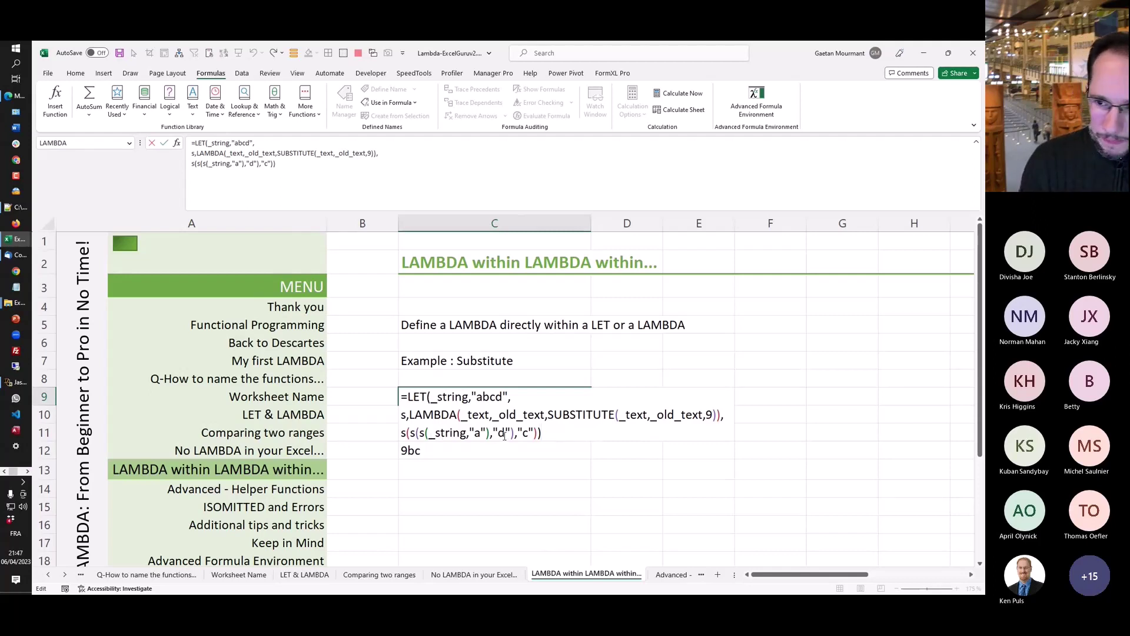
{"action": "key", "text": "Escape"}
- Review L_SUBSTITUTE9's argument hints in C12, then go to the Advanced - Helper Functions sheet
{"action": "left_click", "coordinate": [471, 446]}
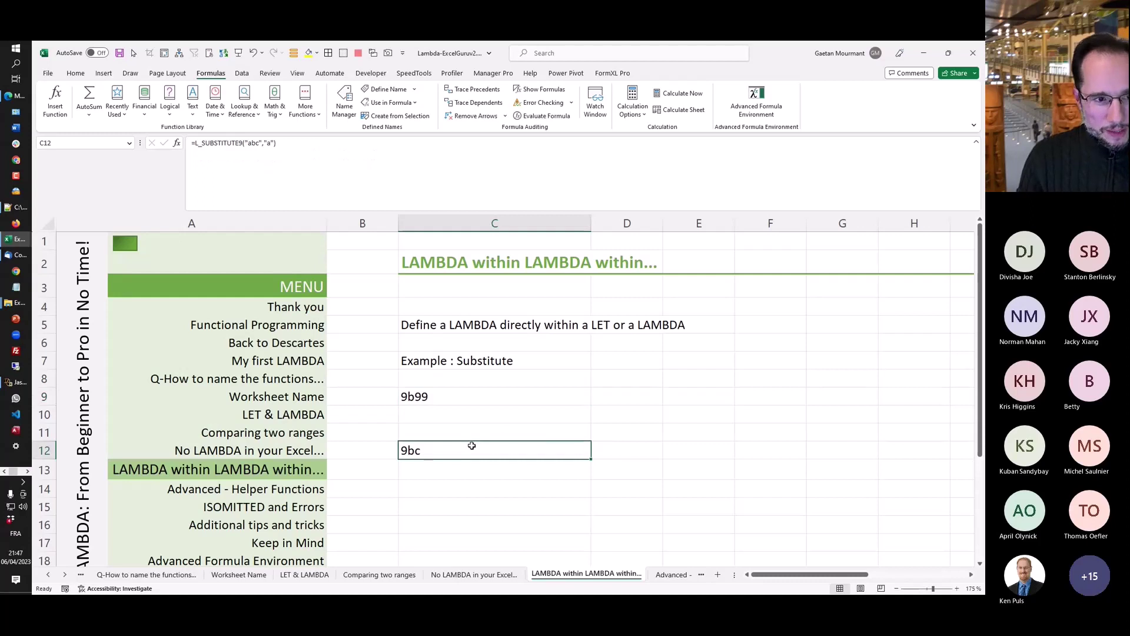
{"action": "key", "text": "F2"}
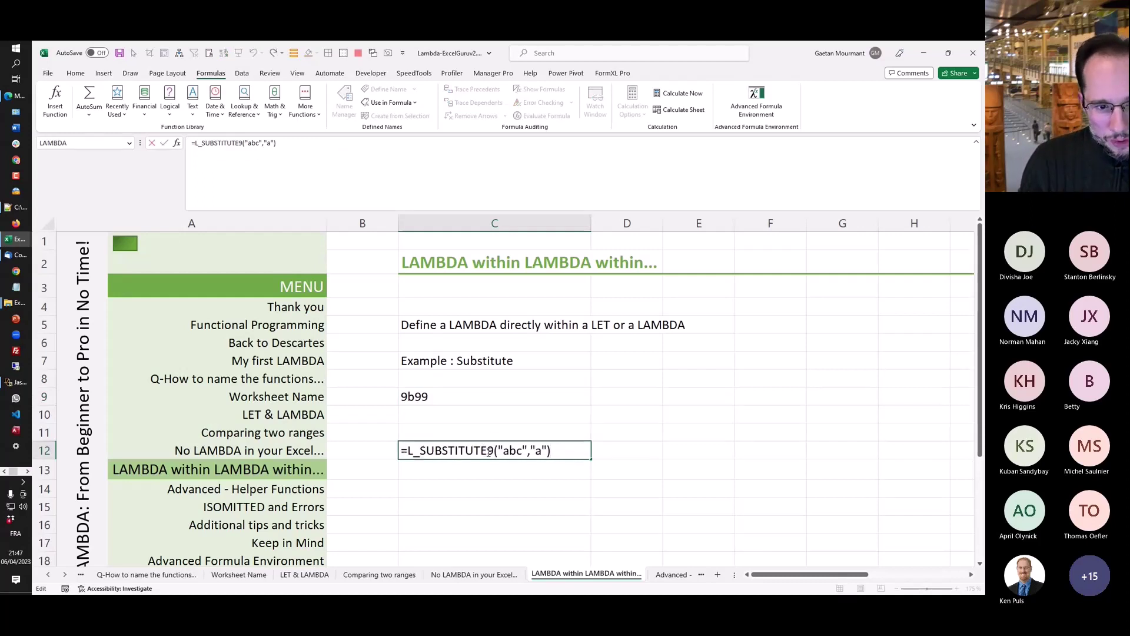
{"action": "left_click", "coordinate": [537, 451]}
{"action": "left_click", "coordinate": [494, 450]}
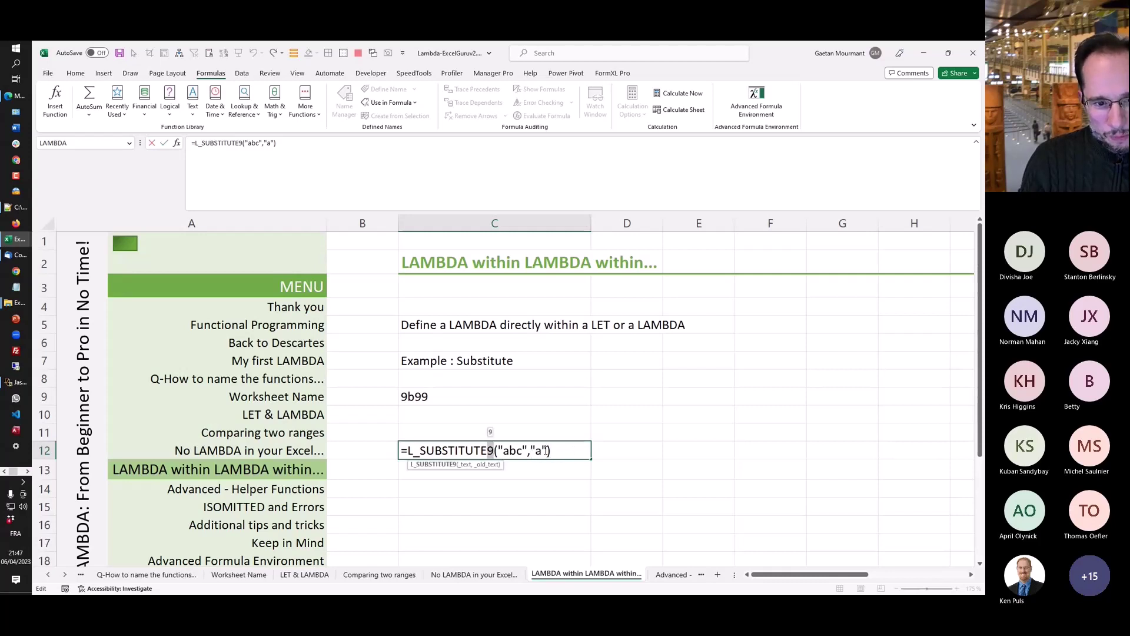
{"action": "key", "text": "ctrl+Return"}
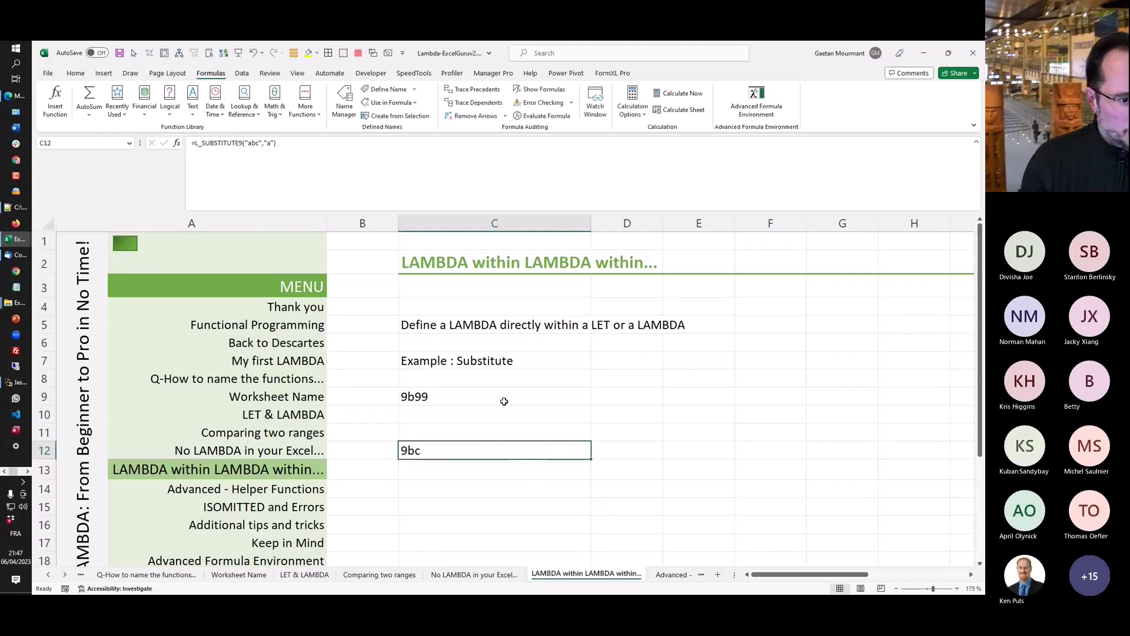
{"action": "left_click", "coordinate": [285, 489]}
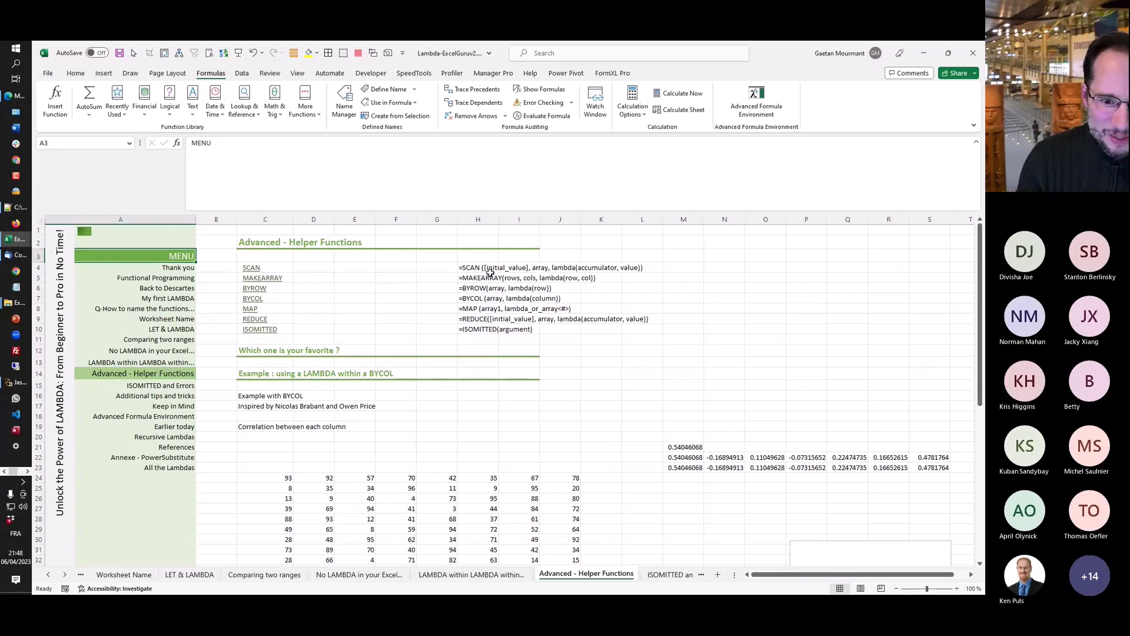
{"action": "left_click", "coordinate": [278, 443]}
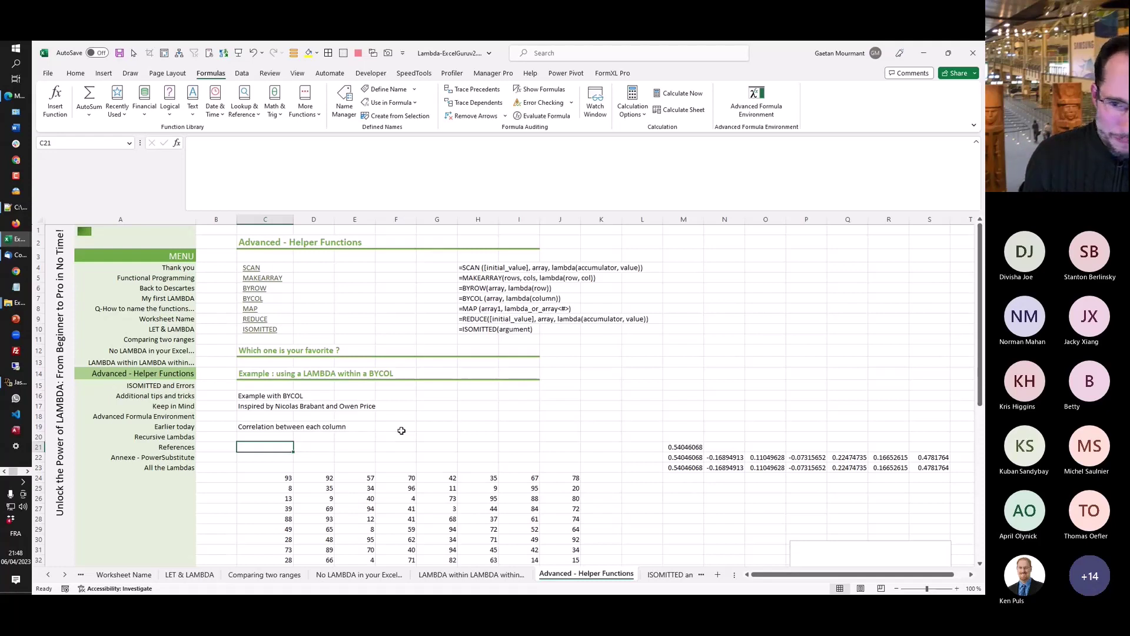
{"action": "left_click", "coordinate": [484, 268]}
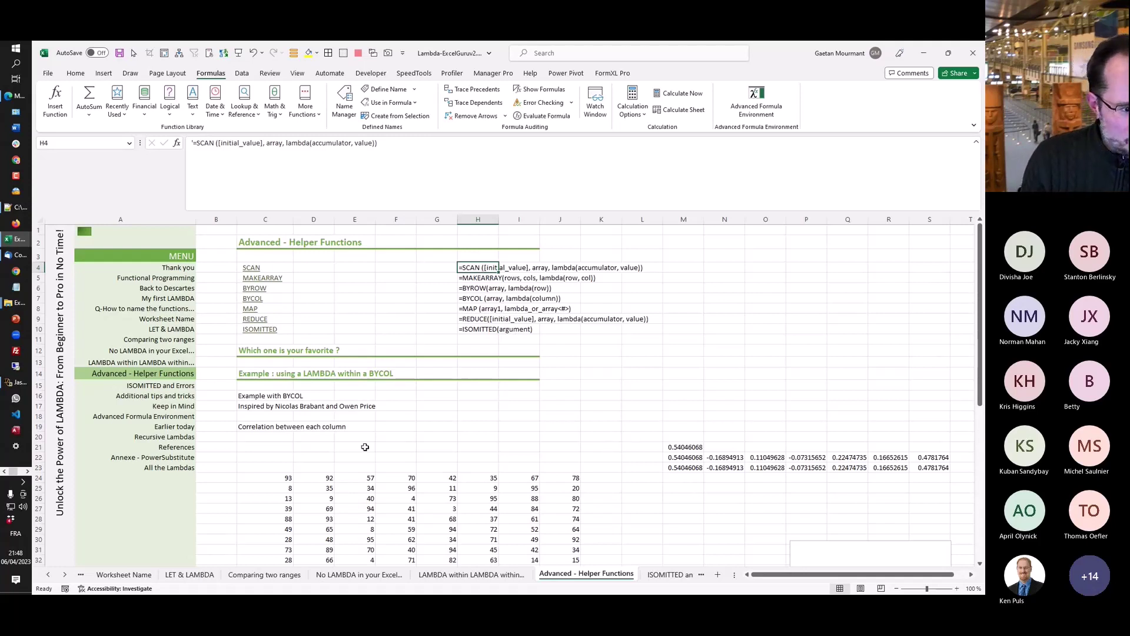
{"action": "left_click", "coordinate": [276, 448]}
{"action": "left_click", "coordinate": [692, 449]}
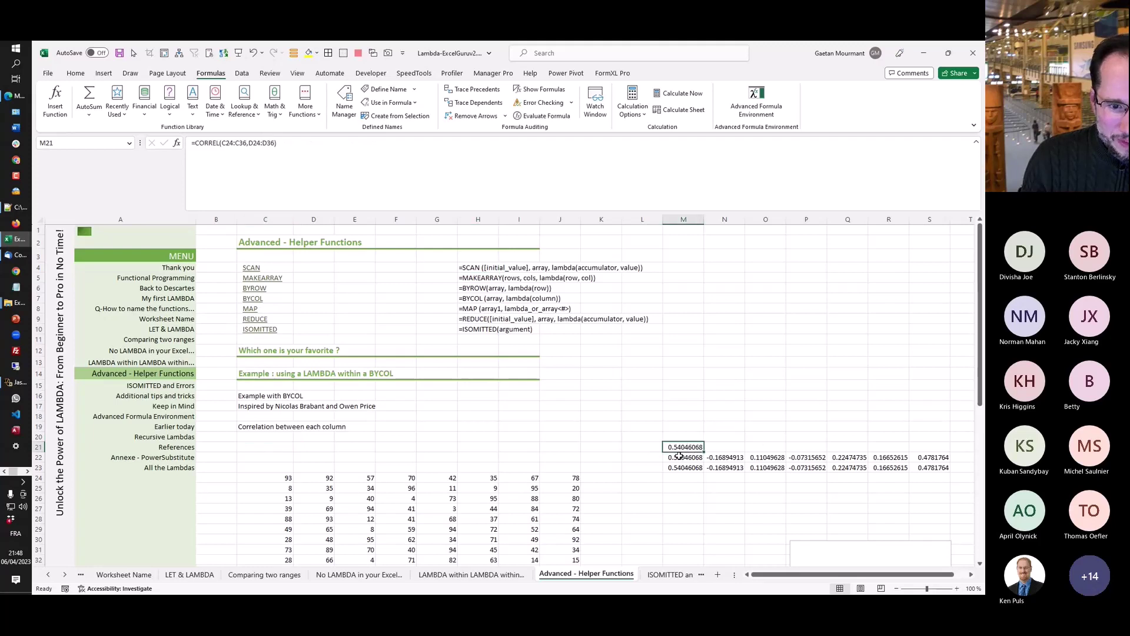
{"action": "left_click", "coordinate": [288, 144]}
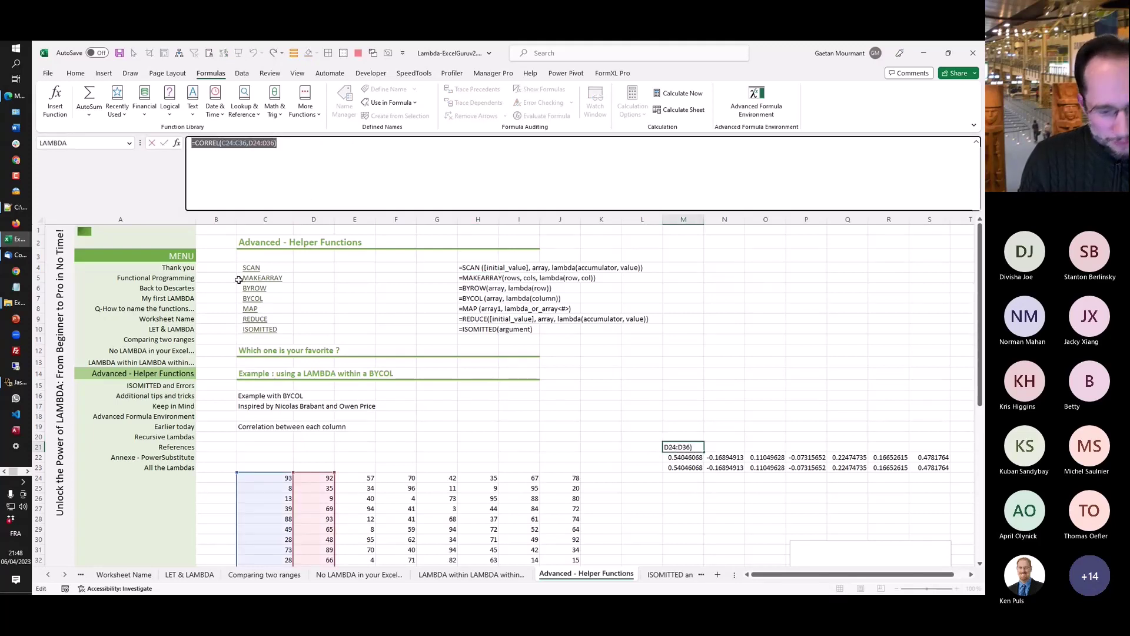
{"action": "key", "text": "Escape"}
{"action": "left_click", "coordinate": [261, 445]}
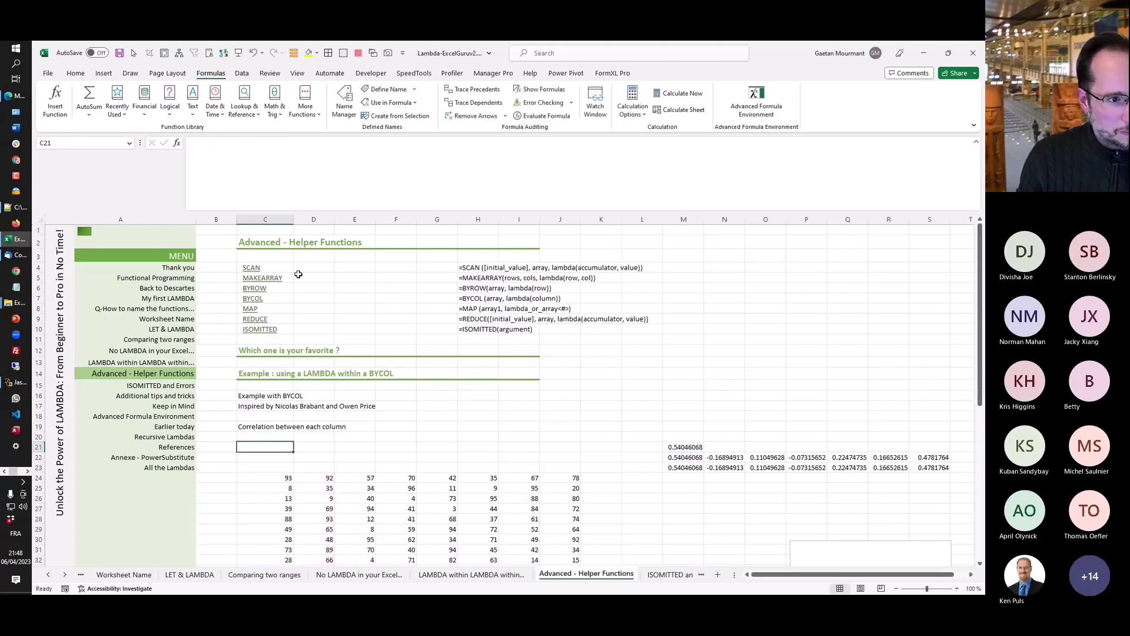
{"action": "key", "text": "F2"}
{"action": "type", "text": "=CORREL(C24:C36,D24:D36)"}
{"action": "key", "text": "ctrl+Return"}
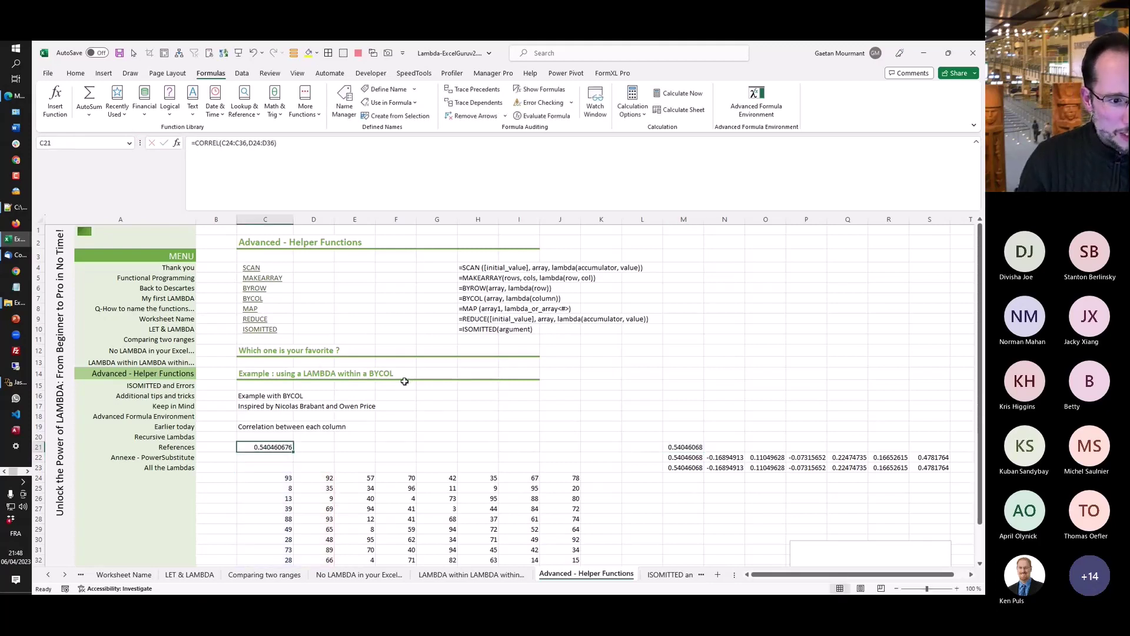
{"action": "scroll", "coordinate": [404, 381], "scroll_direction": "down", "scroll_amount": 3}
{"action": "key", "text": "ctrl+Down"}
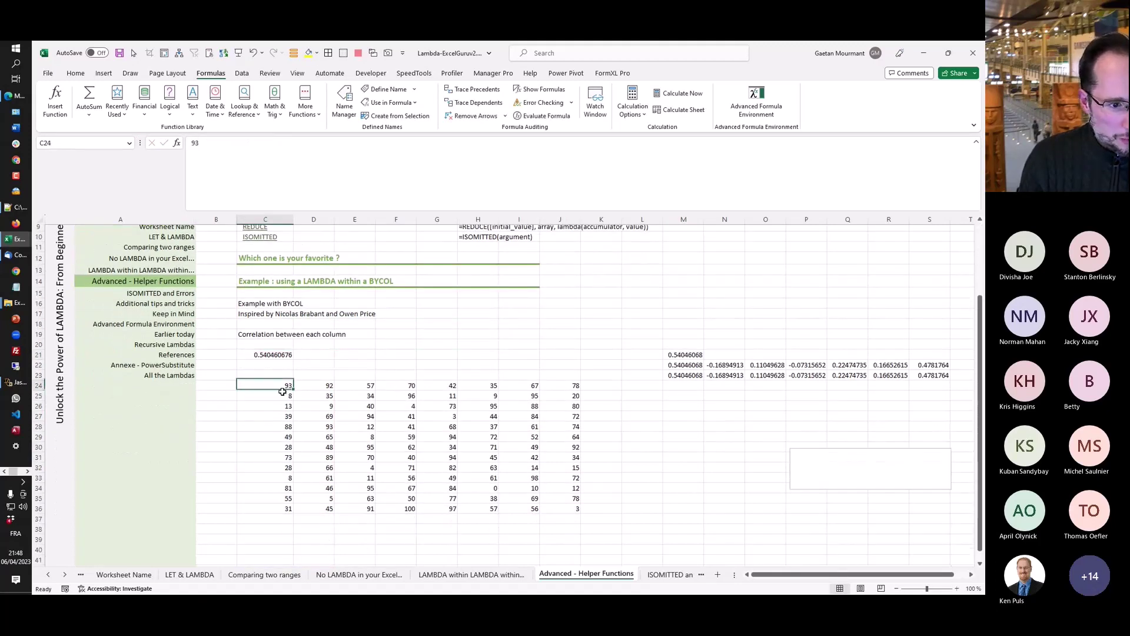
{"action": "key", "text": "shift+Down"}
{"action": "key", "text": "shift+Down"}
{"action": "key", "text": "shift+Down"}
{"action": "key", "text": "shift+Down"}
{"action": "key", "text": "shift+Down"}
{"action": "key", "text": "shift+Down"}
{"action": "key", "text": "shift+Down"}
{"action": "key", "text": "shift+Down"}
{"action": "key", "text": "shift+Down"}
{"action": "key", "text": "shift+Down"}
{"action": "scroll", "coordinate": [357, 389], "scroll_direction": "up", "scroll_amount": 3, "text": "ctrl"}
{"action": "left_click", "coordinate": [424, 401]}
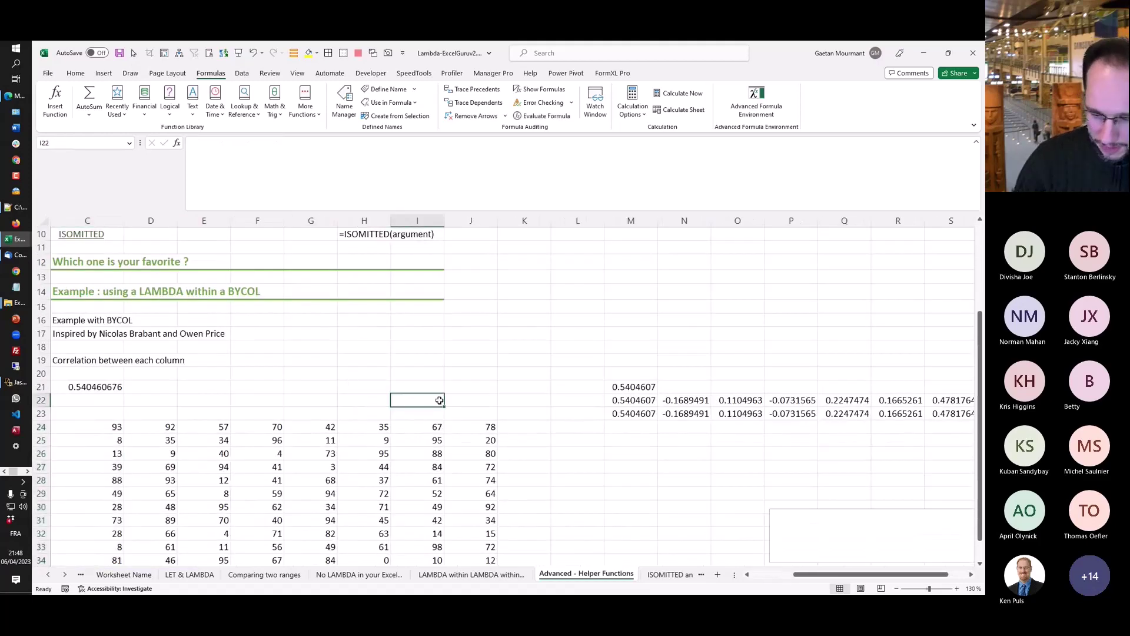
{"action": "key", "text": "Home"}
{"action": "scroll", "coordinate": [439, 400], "scroll_direction": "up", "scroll_amount": 3, "text": "ctrl"}
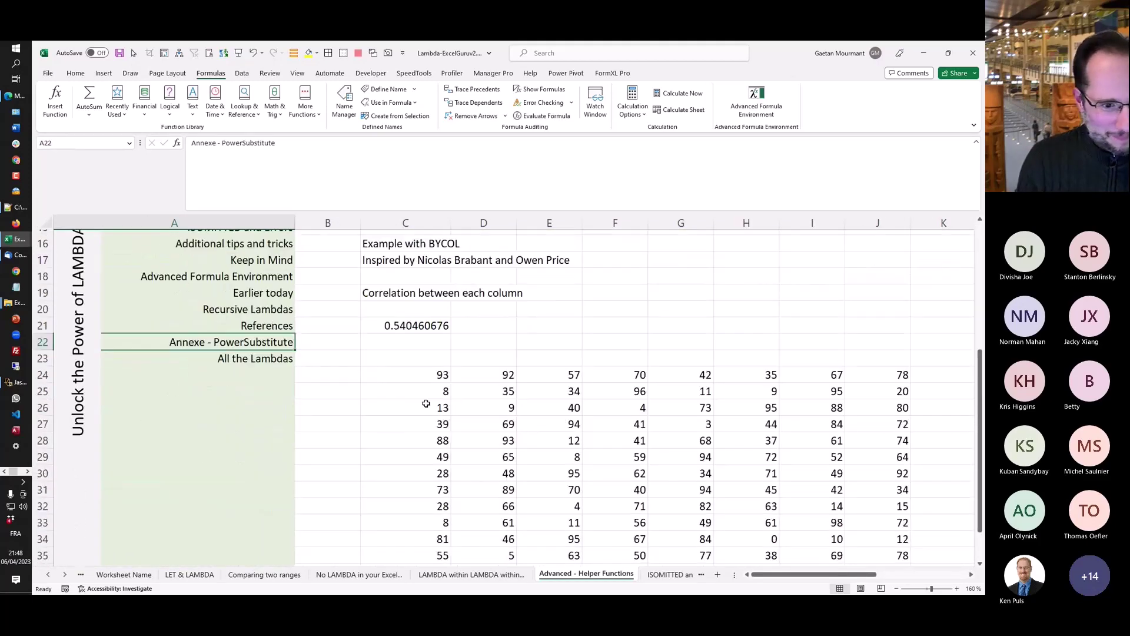
{"action": "left_click", "coordinate": [422, 326]}
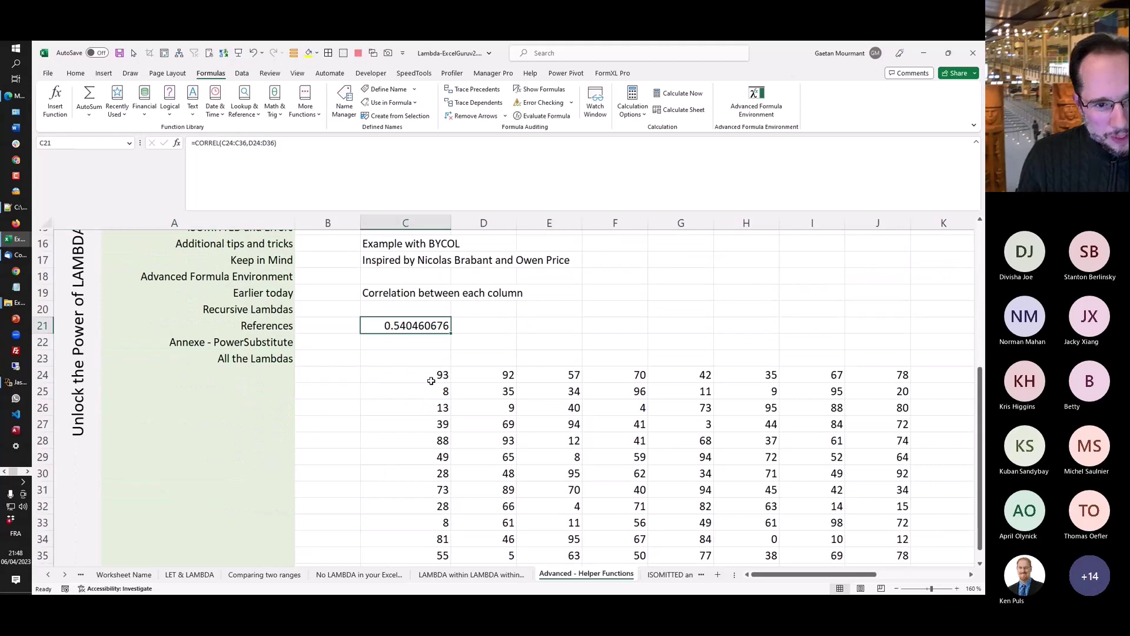
{"action": "left_click", "coordinate": [295, 178]}
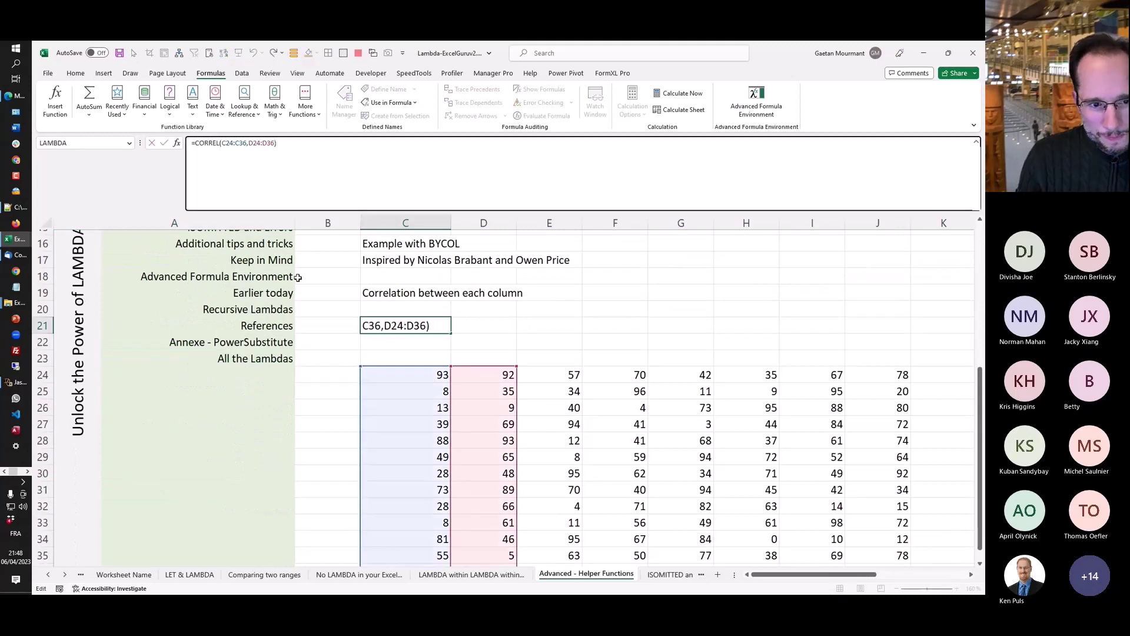
{"action": "scroll", "coordinate": [438, 332], "scroll_direction": "down", "scroll_amount": 1}
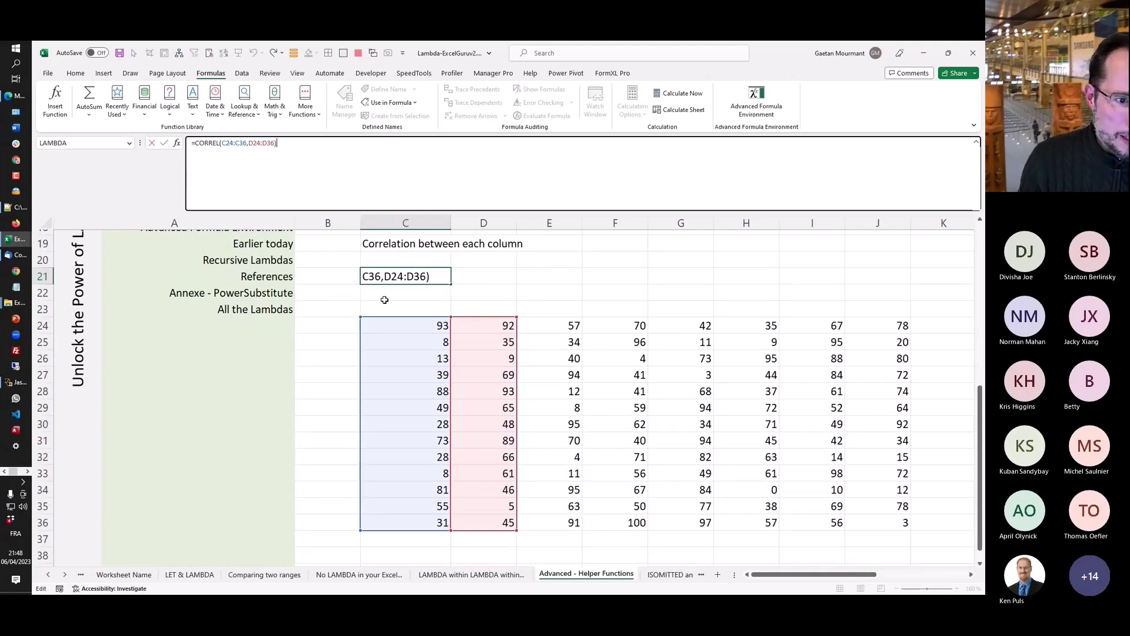
{"action": "key", "text": "Return"}
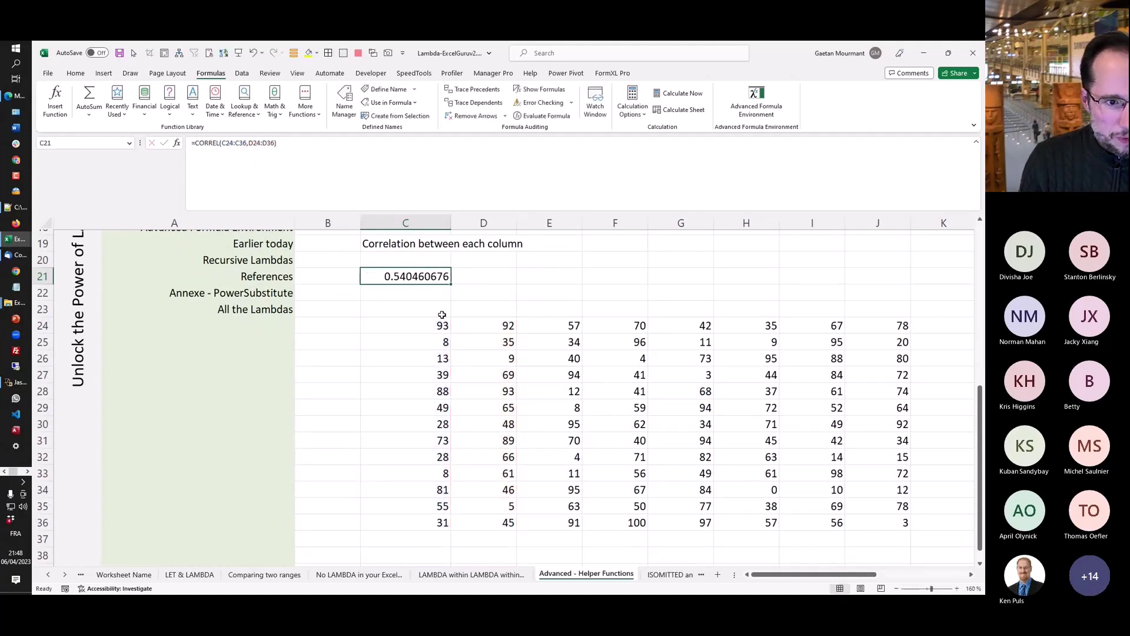
{"action": "key", "text": "ctrl+Right"}
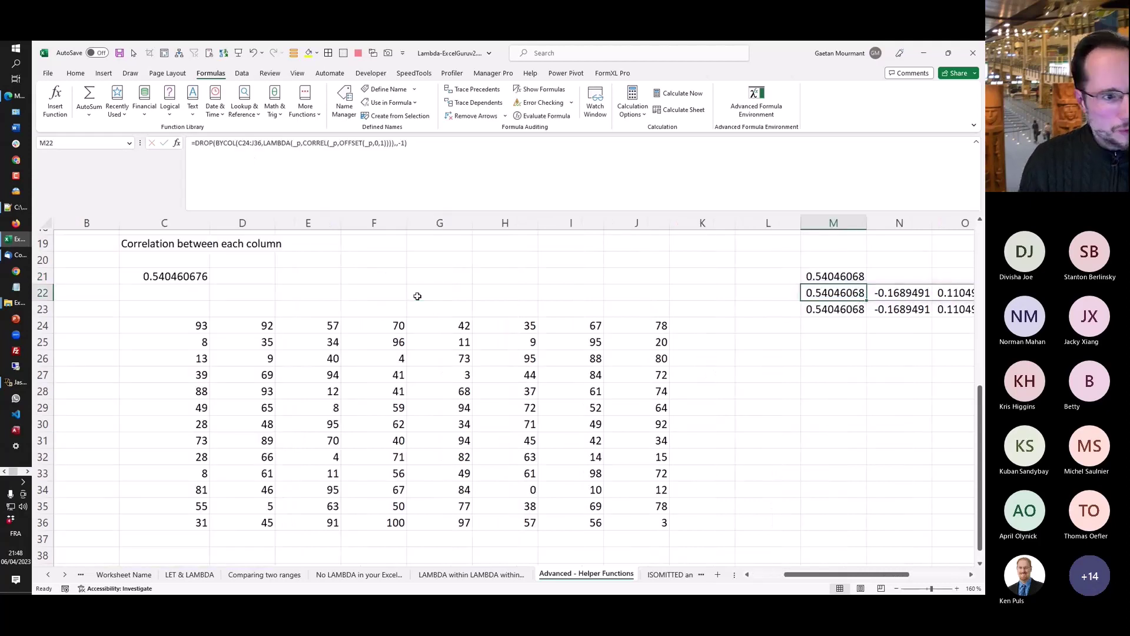
- Copy BYCOL(C24:J36,LAMBDA(_p,CORREL(_p,OFFSET(_p,0,1)))) from M22's formula into C22, leaving out DROP
{"action": "left_click", "coordinate": [305, 145]}
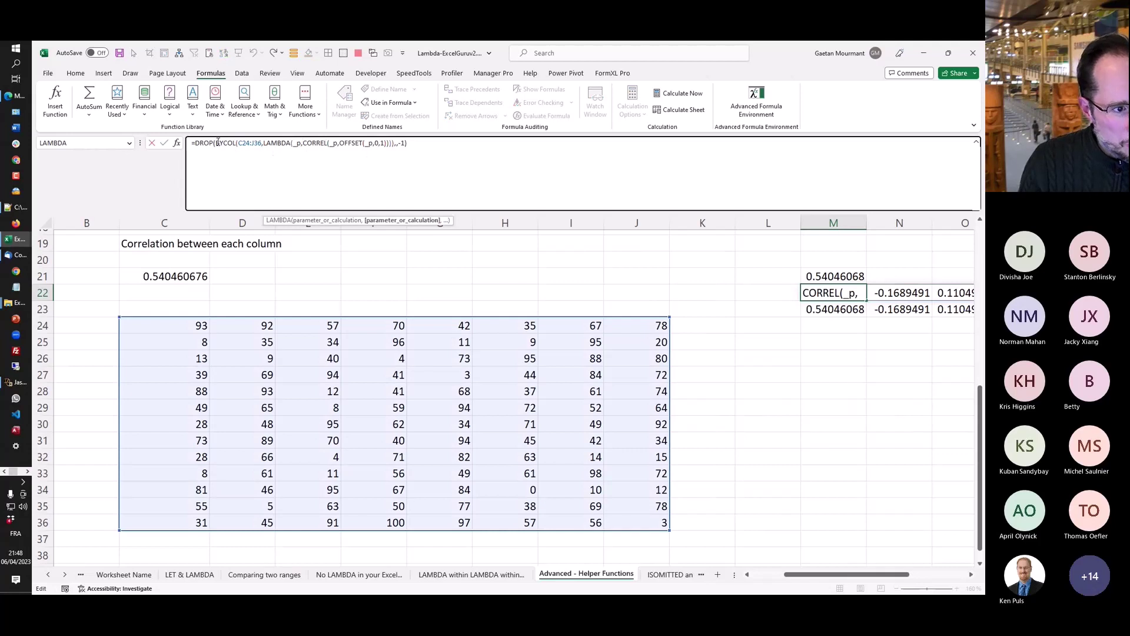
{"action": "left_click_drag", "start_coordinate": [217, 143], "coordinate": [393, 143]}
{"action": "key", "text": "ctrl+c"}
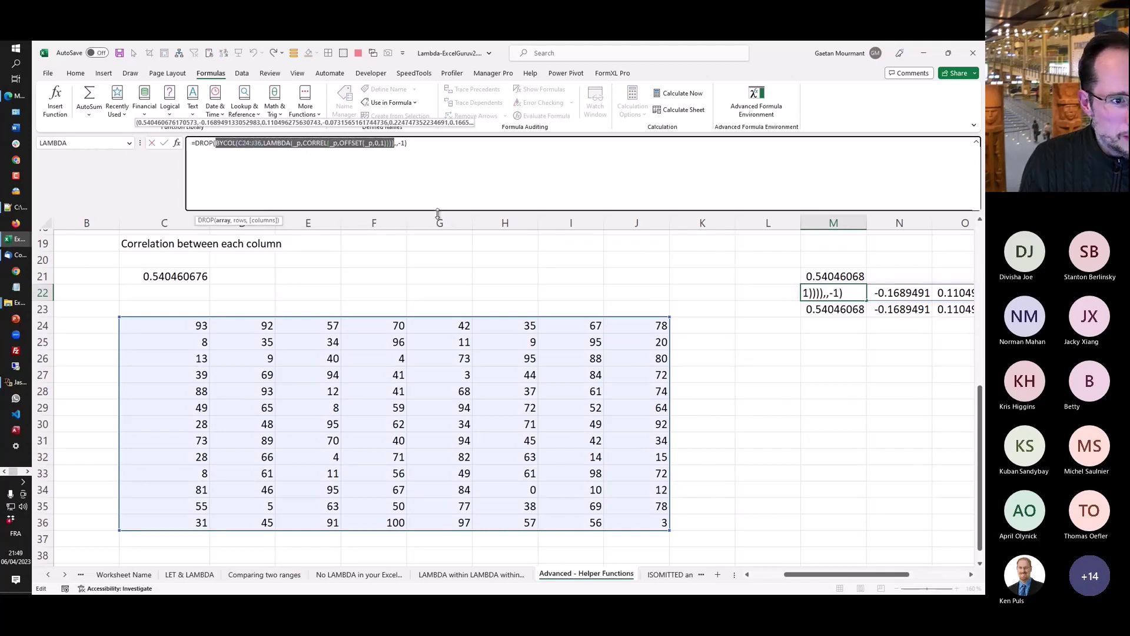
{"action": "key", "text": "Escape"}
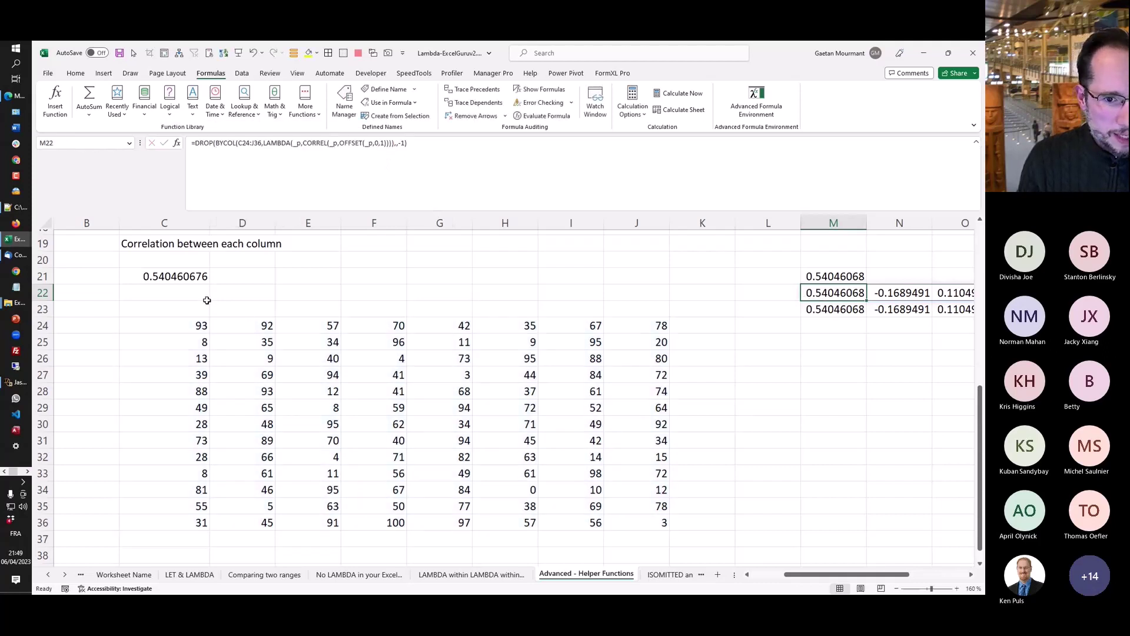
{"action": "left_click", "coordinate": [175, 295]}
{"action": "left_click", "coordinate": [283, 177]}
{"action": "key", "text": "ctrl+v"}
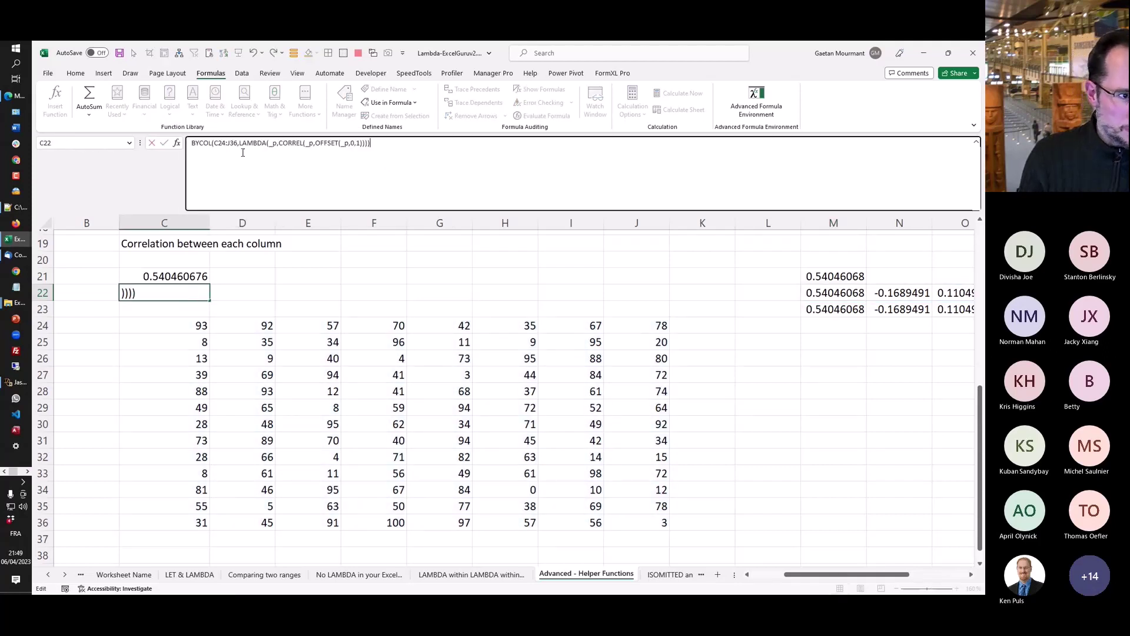
- Prefix C22's formula with = and inspect the C24:J36 range, LAMBDA and _p parameter
{"action": "key", "text": "Home"}
{"action": "type", "text": "="}
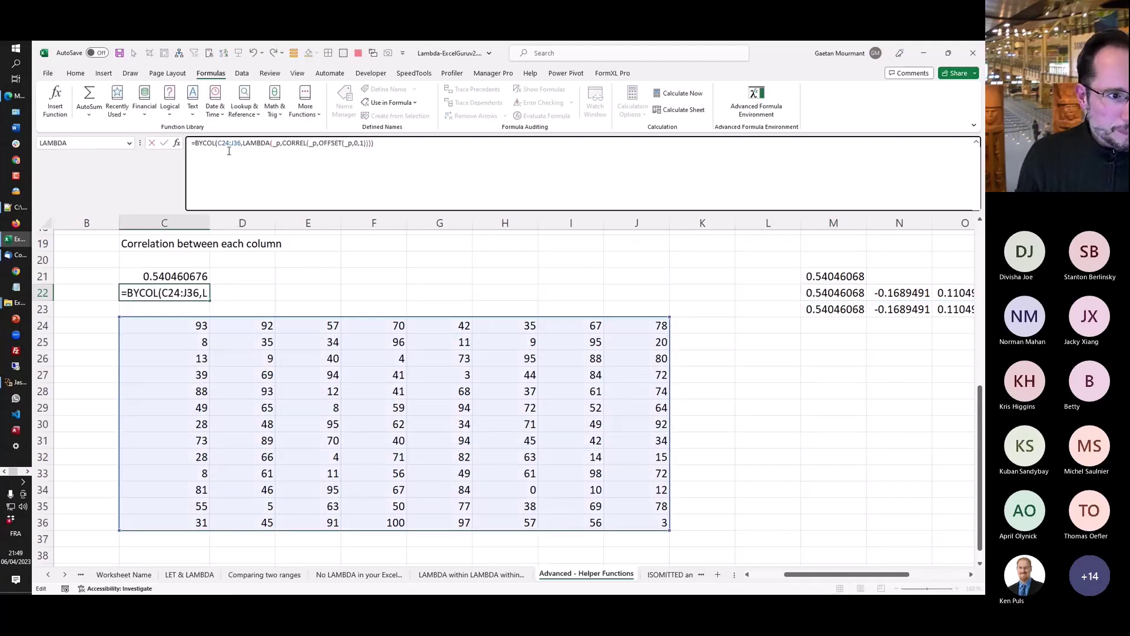
{"action": "left_click", "coordinate": [217, 143]}
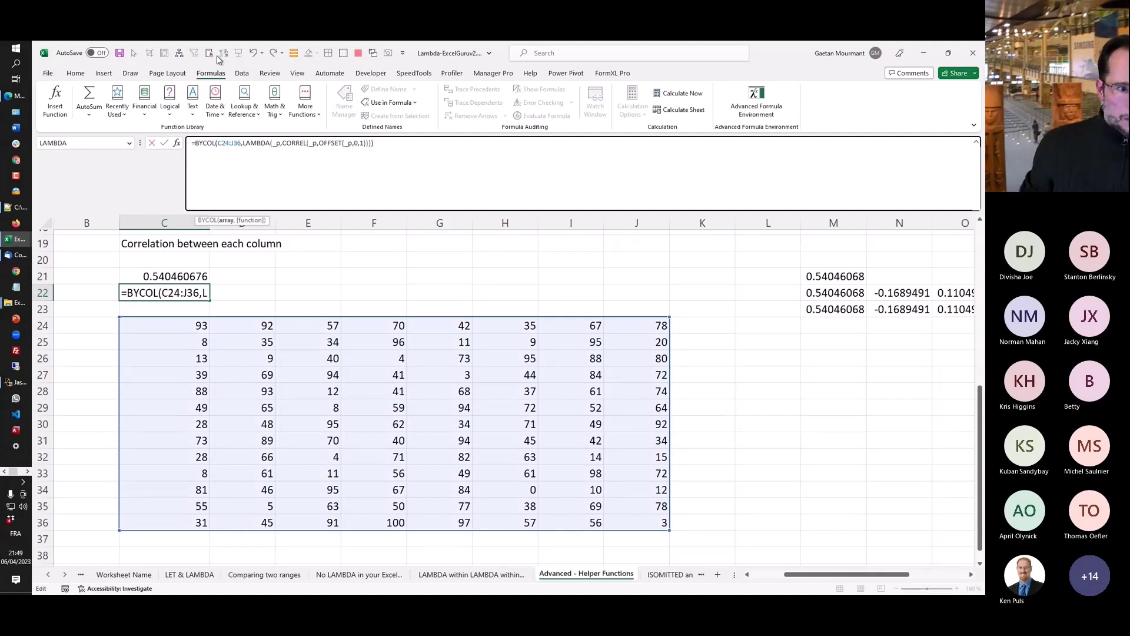
{"action": "left_click_drag", "start_coordinate": [218, 143], "coordinate": [241, 143]}
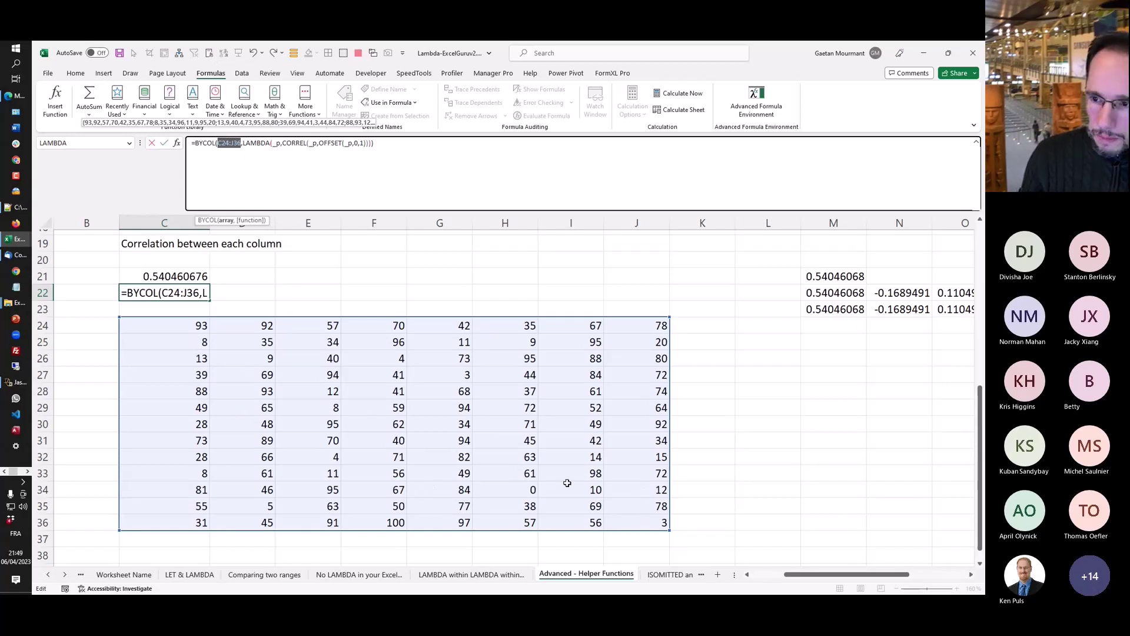
{"action": "double_click", "coordinate": [264, 144]}
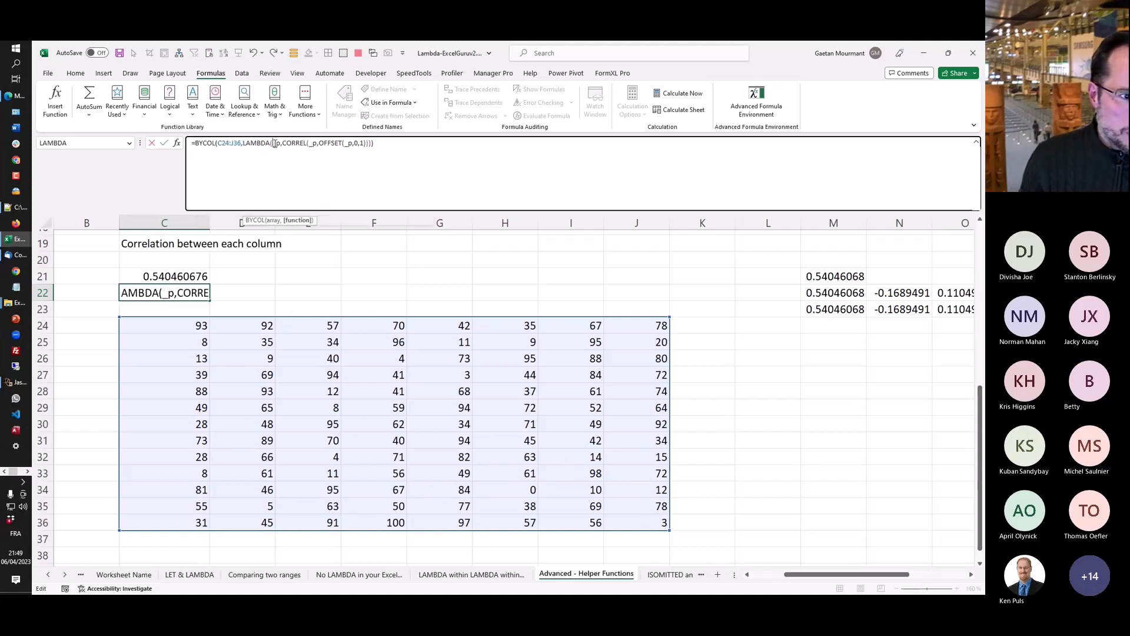
{"action": "double_click", "coordinate": [277, 143]}
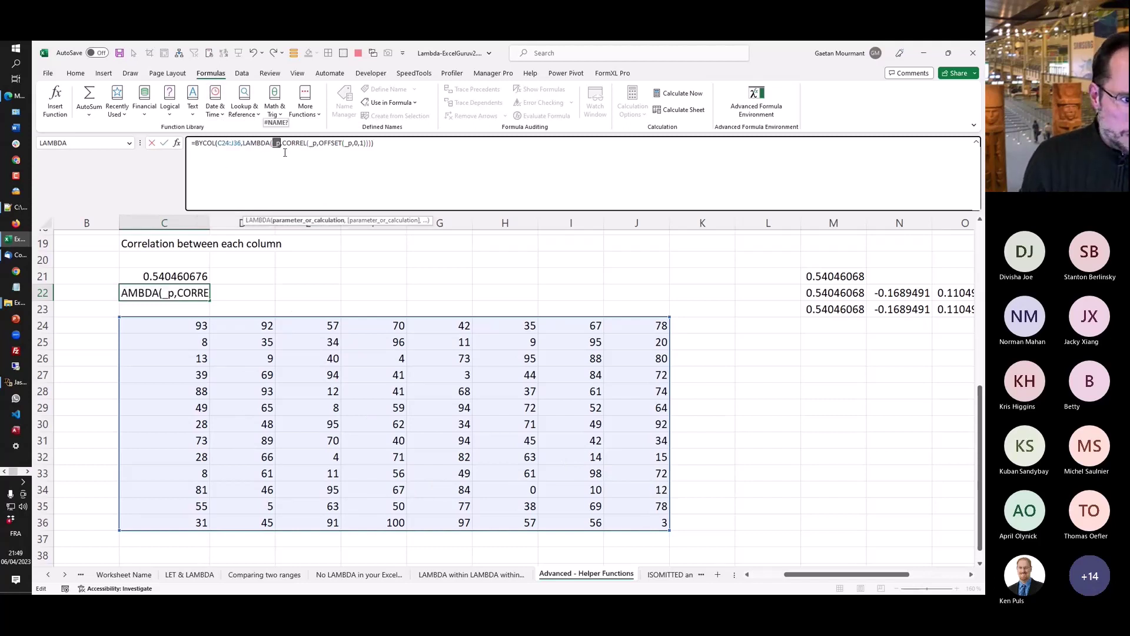
- Replace CORREL(_p,OFFSET(_p,0,1)) with _p so C22 returns #CALC!
{"action": "left_click_drag", "start_coordinate": [283, 144], "coordinate": [370, 143]}
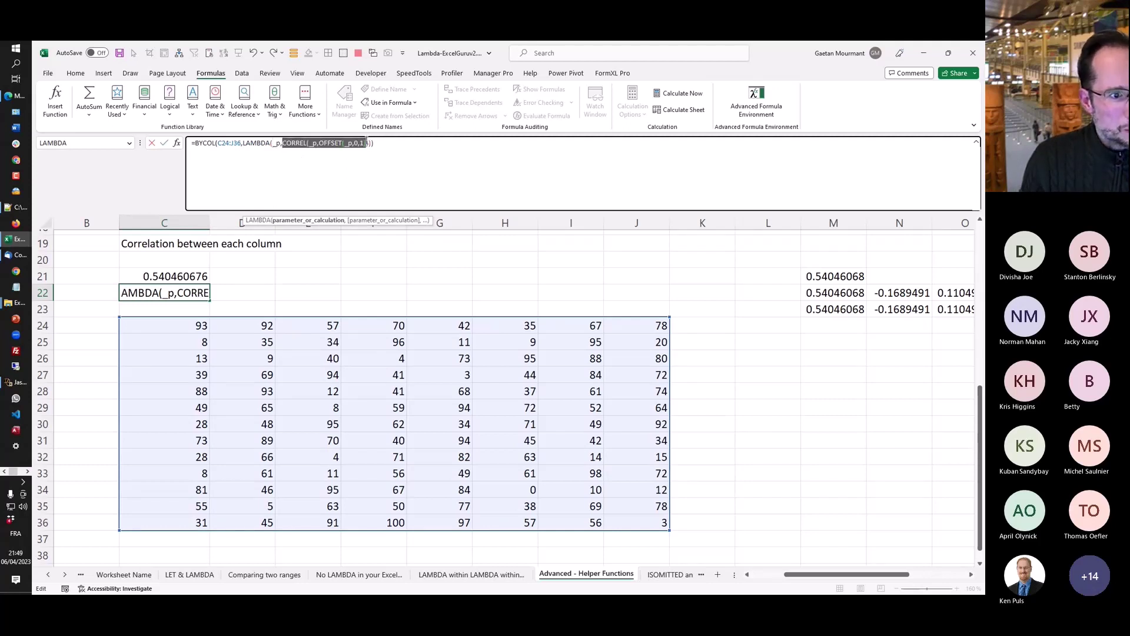
{"action": "key", "text": "ctrl+x"}
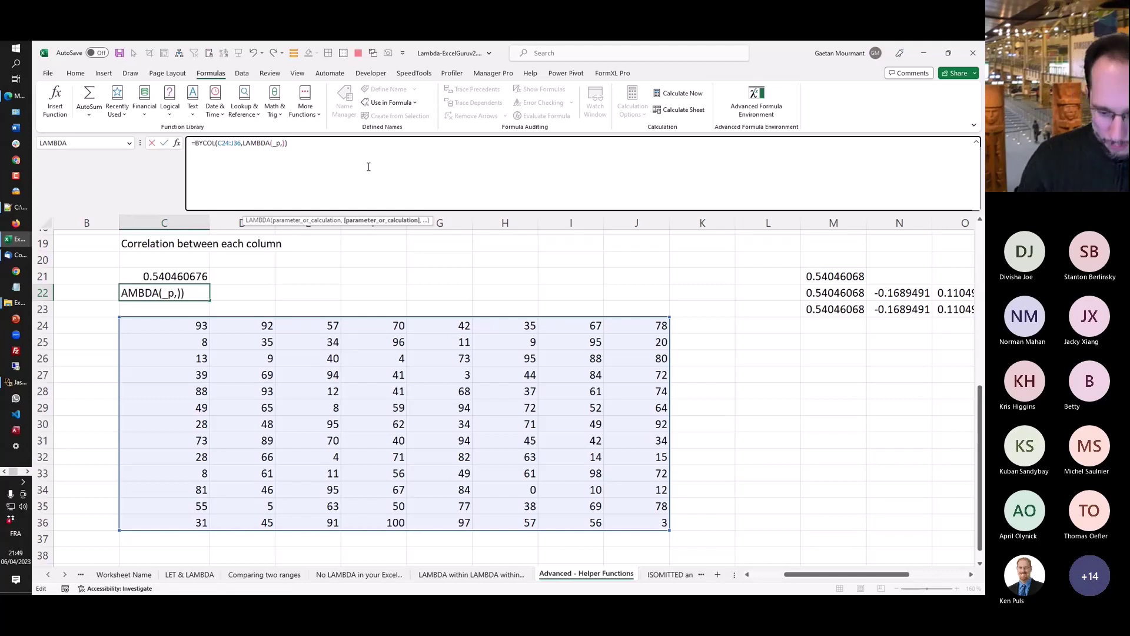
{"action": "type", "text": "_p"}
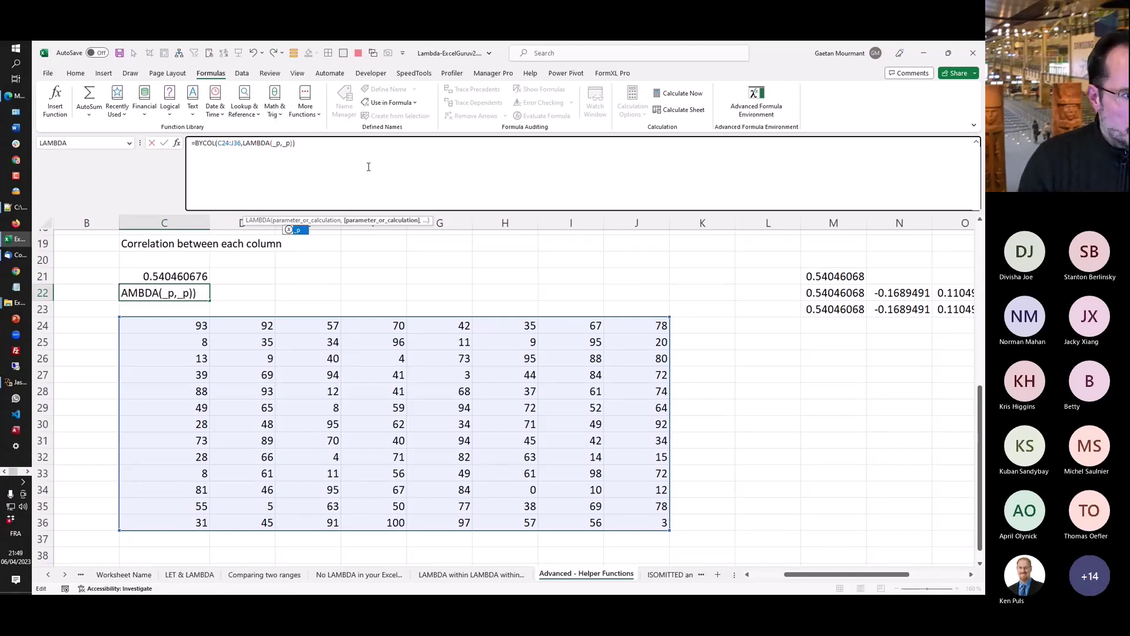
{"action": "key", "text": "ctrl+Return"}
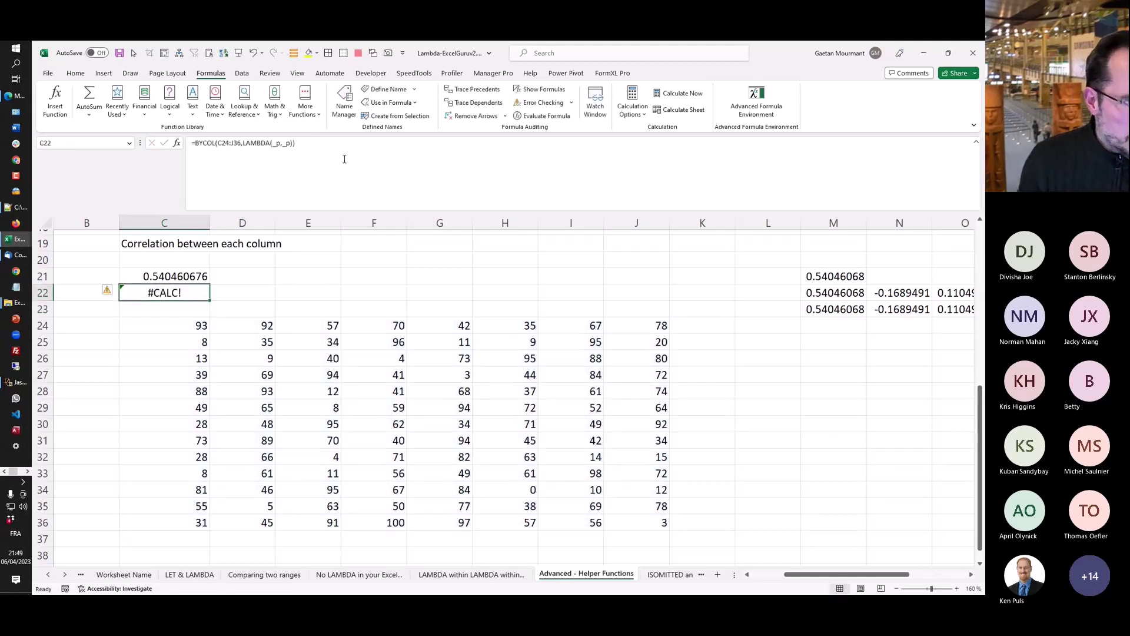
{"action": "left_click", "coordinate": [300, 145]}
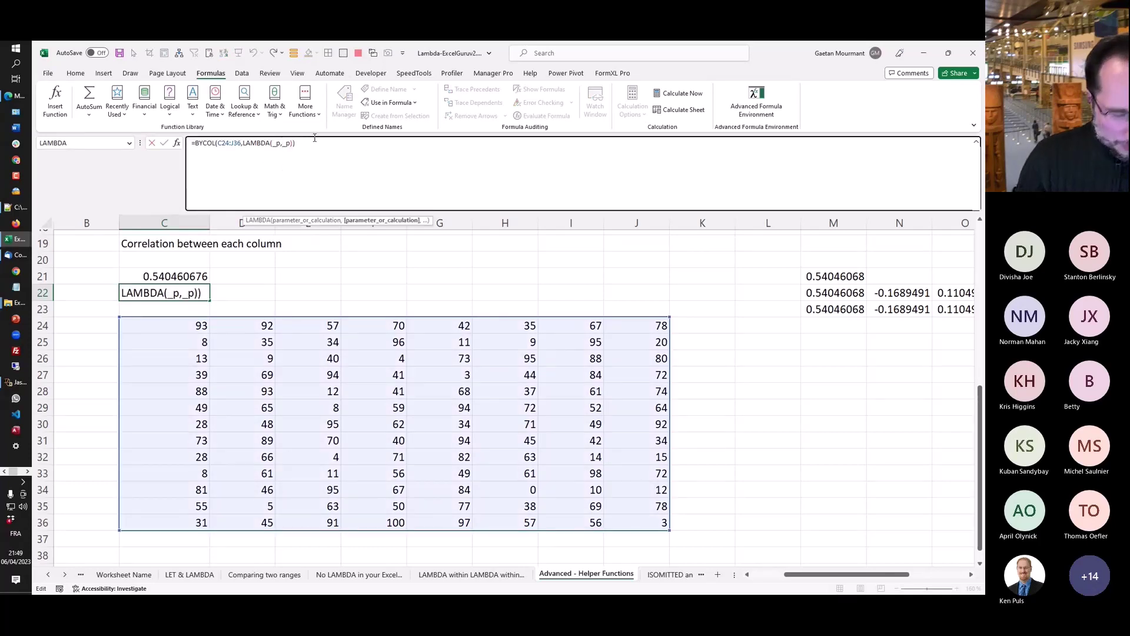
- Restore CORREL(_p,OFFSET(_p,0,1)) inside C22's LAMBDA and walk through its OFFSET arguments
{"action": "key", "text": "ctrl+Return"}
{"action": "double_click", "coordinate": [292, 143]}
{"action": "key", "text": "ctrl+v"}
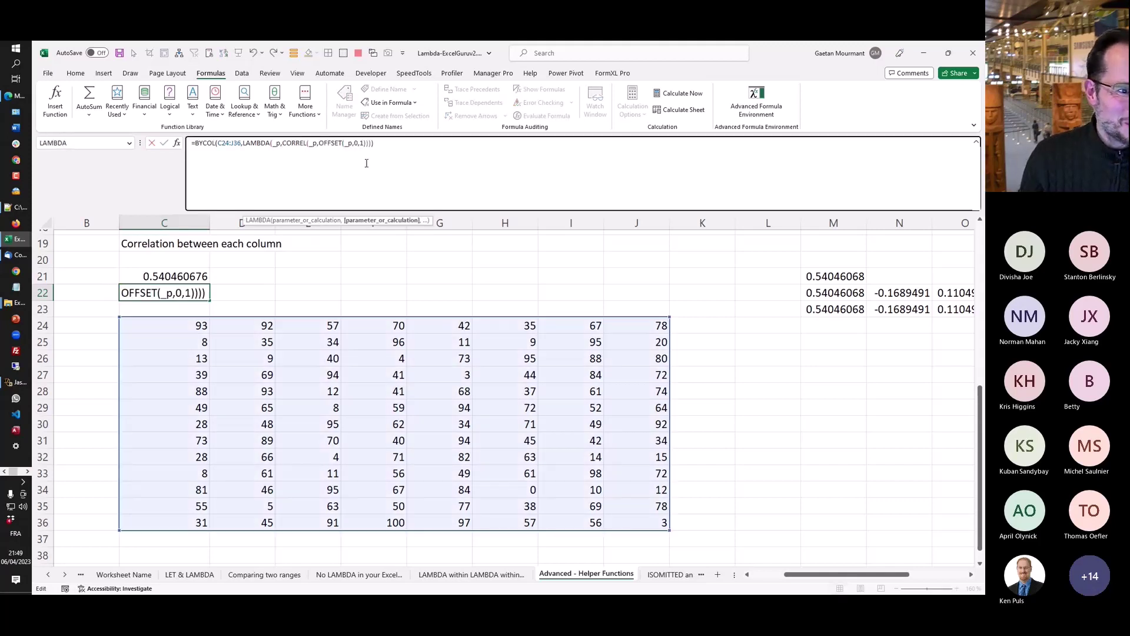
{"action": "left_click", "coordinate": [319, 144]}
{"action": "left_click_drag", "start_coordinate": [320, 144], "coordinate": [331, 143]}
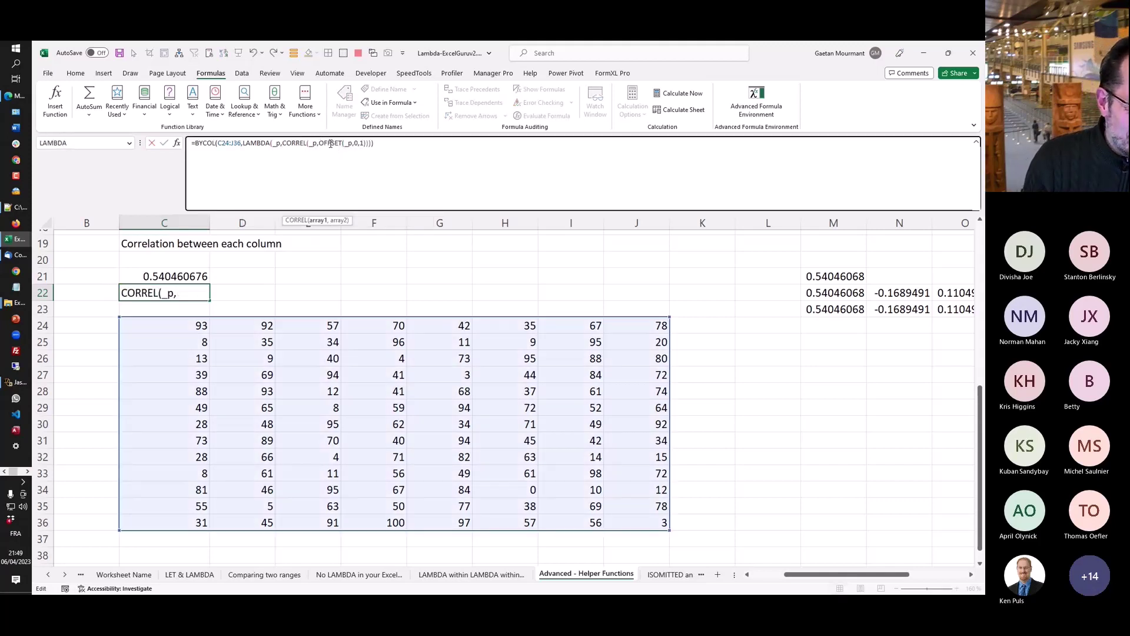
{"action": "double_click", "coordinate": [313, 144]}
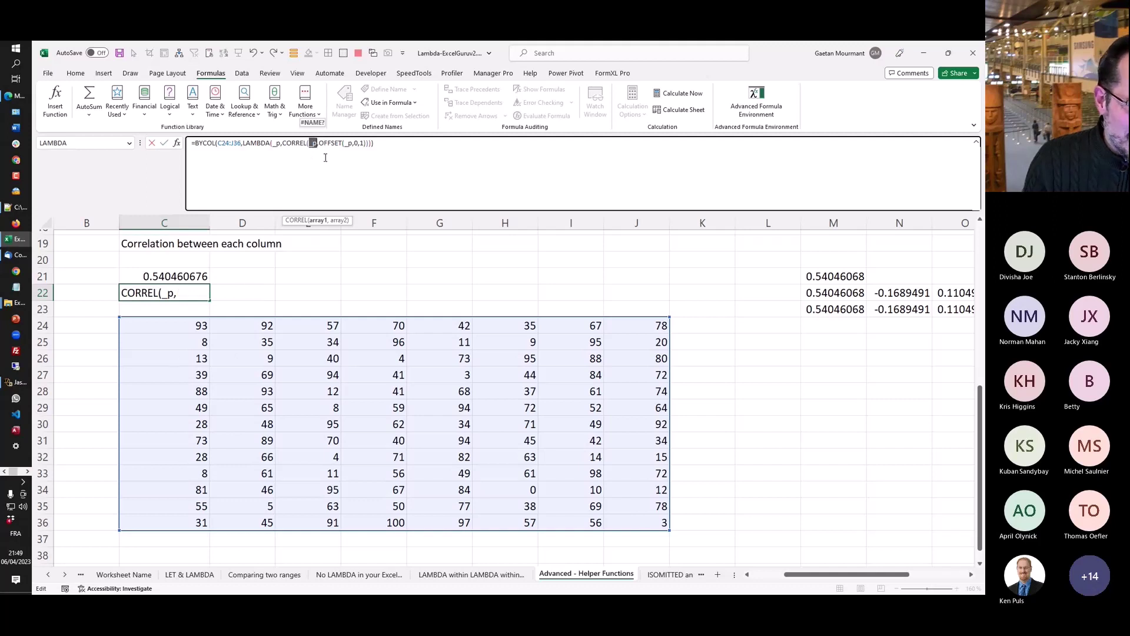
{"action": "left_click", "coordinate": [350, 144]}
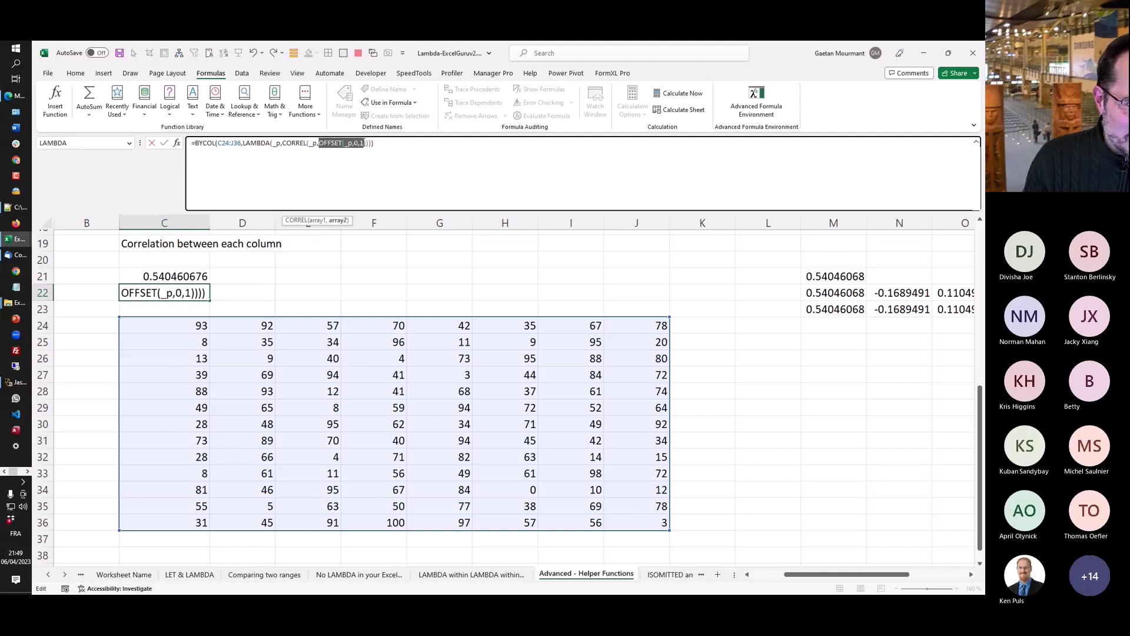
{"action": "left_click", "coordinate": [354, 144]}
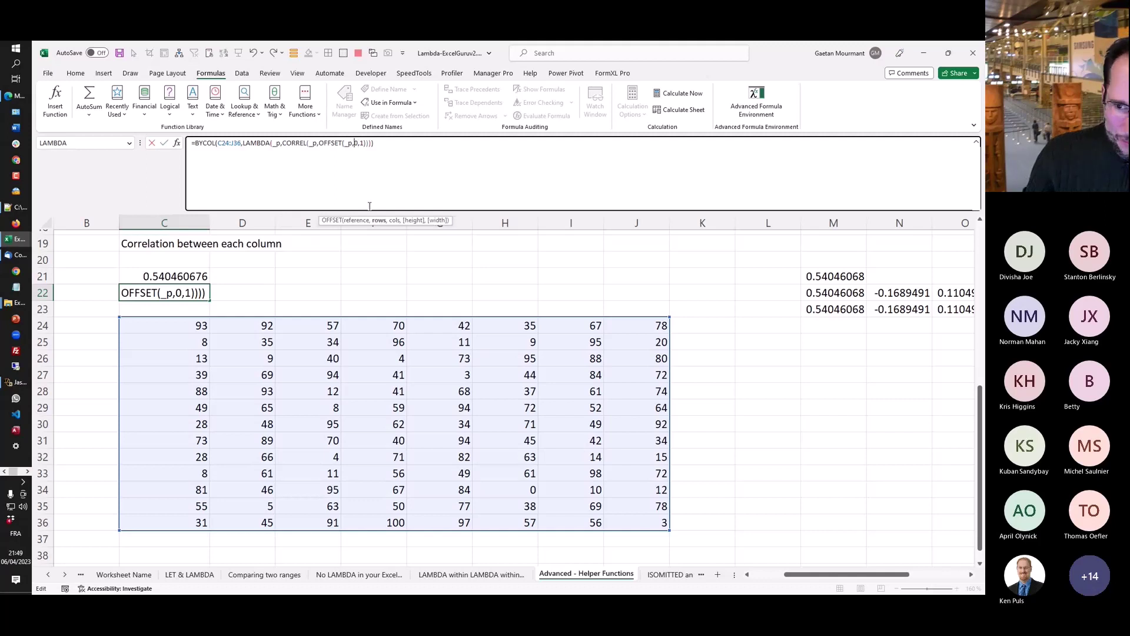
{"action": "left_click", "coordinate": [361, 144]}
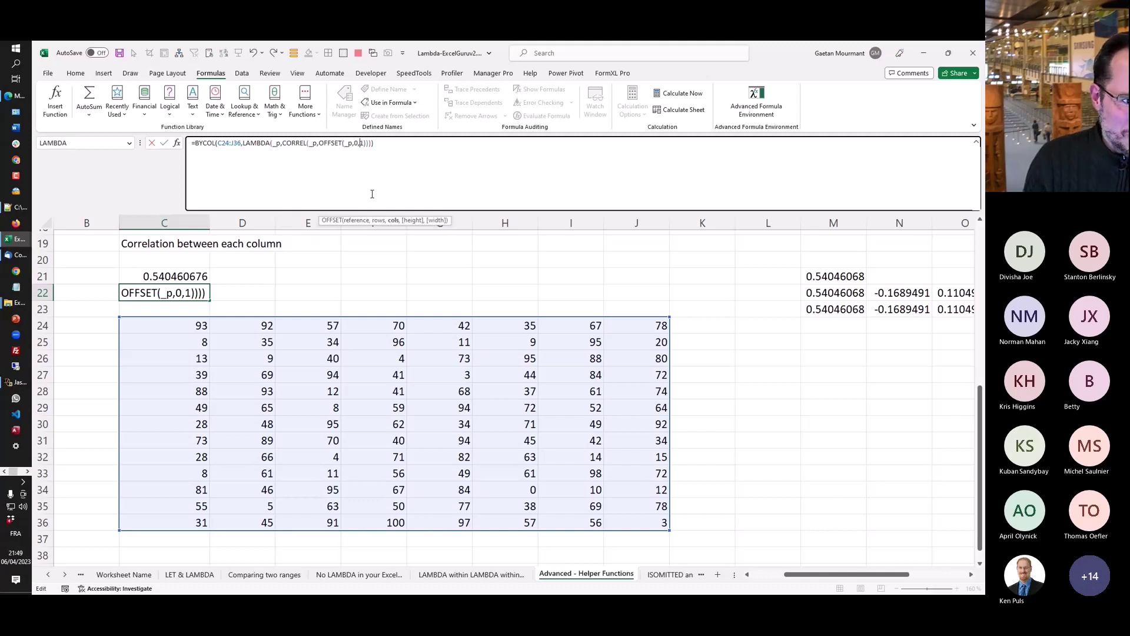
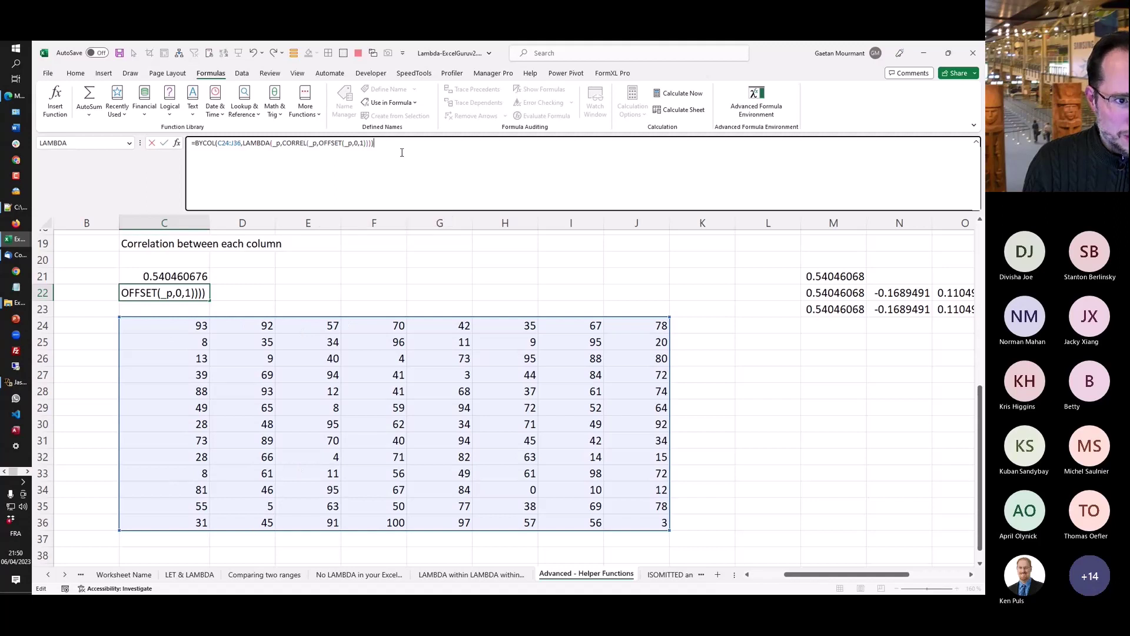
- Enter the BYCOL/LAMBDA correlation formula in C22 and check column J and J22's #DIV/0!
{"action": "key", "text": "Return"}
{"action": "key", "text": "Up"}
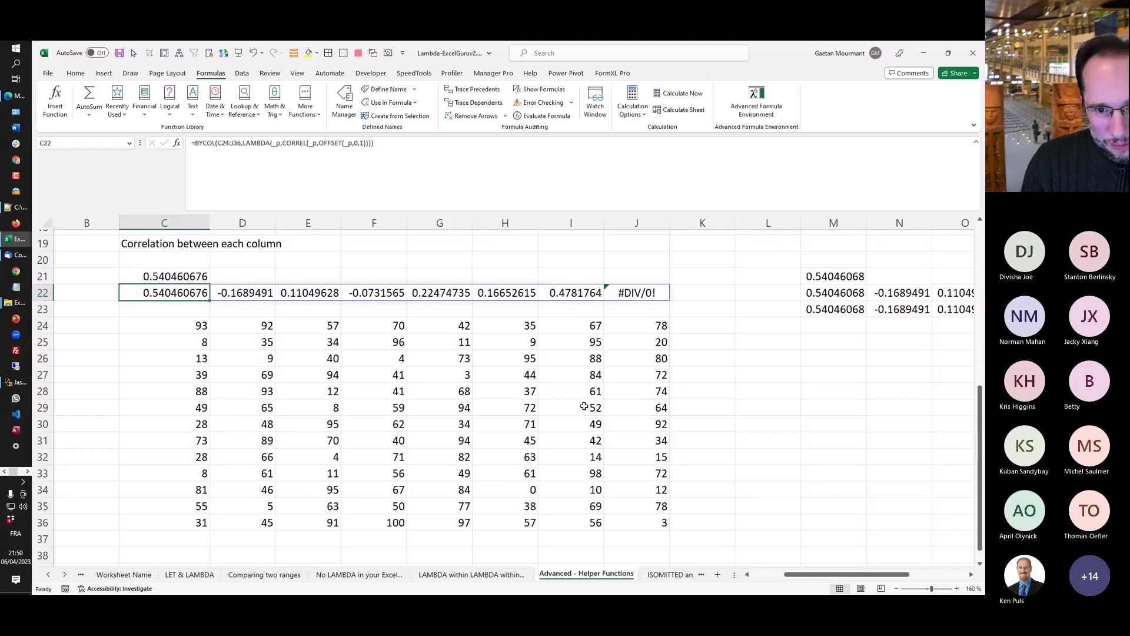
{"action": "left_click", "coordinate": [644, 325]}
{"action": "left_click_drag", "start_coordinate": [643, 326], "coordinate": [639, 523]}
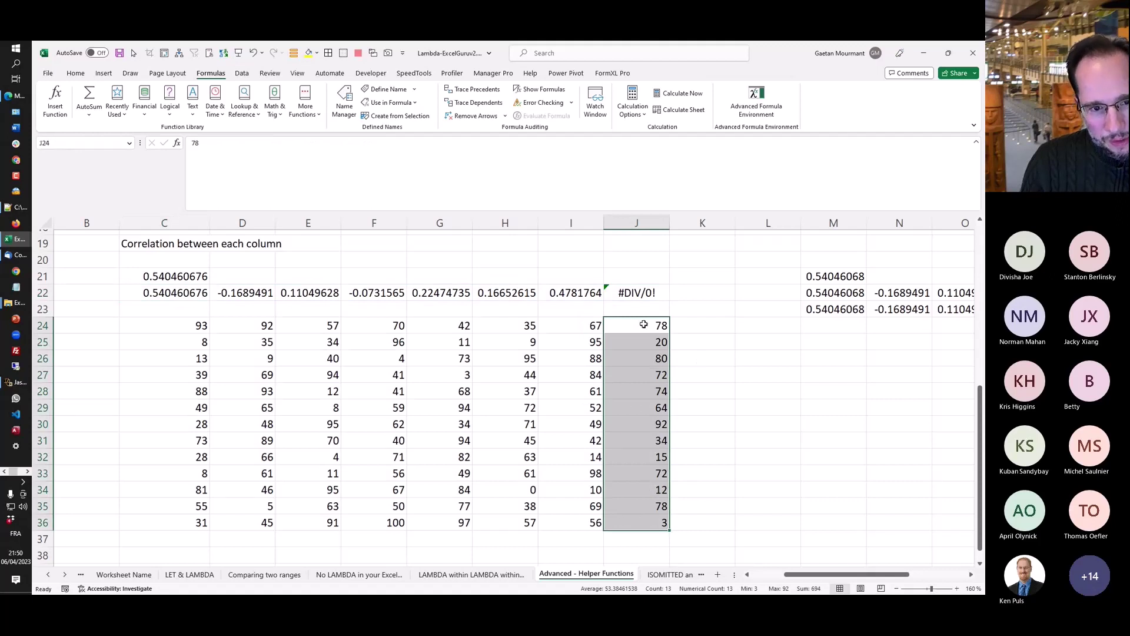
{"action": "left_click", "coordinate": [637, 292]}
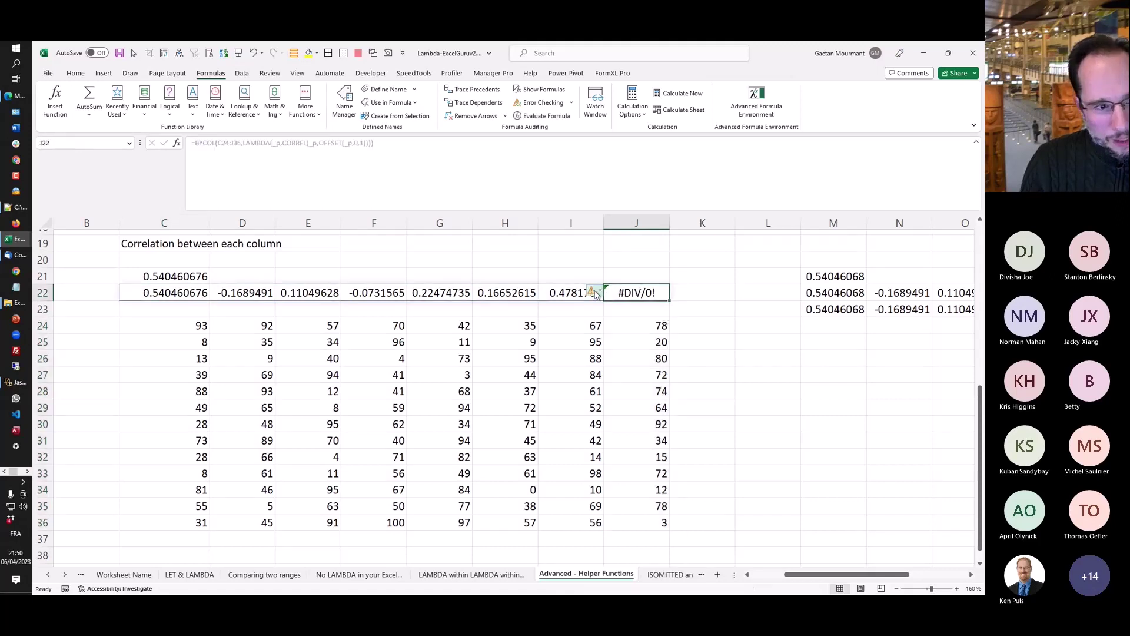
{"action": "left_click", "coordinate": [162, 287]}
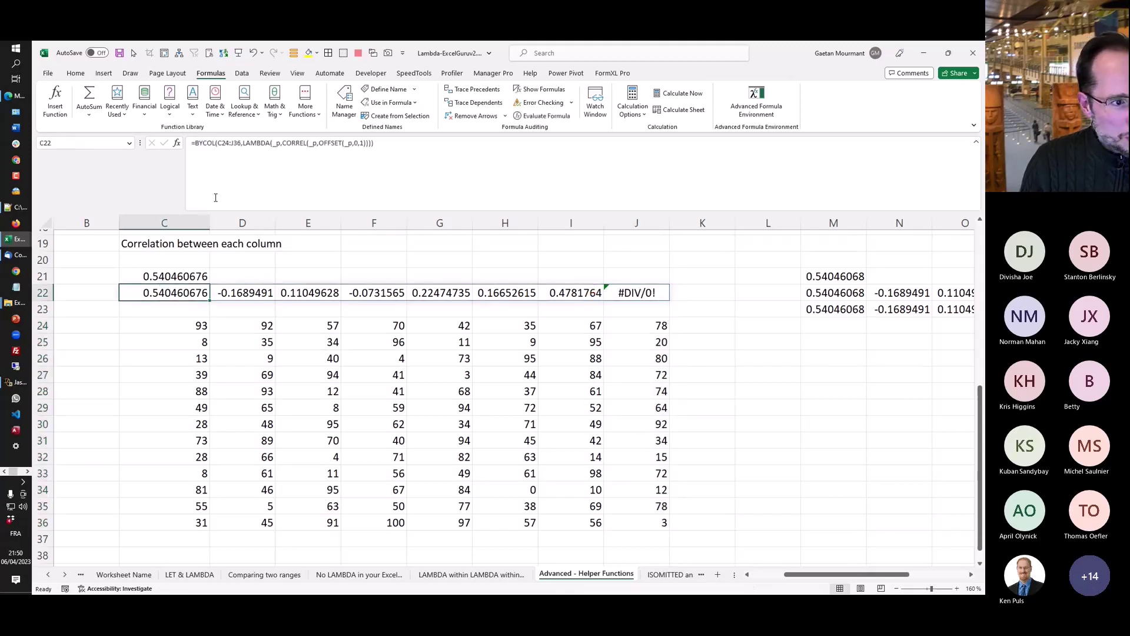
- Start wrapping the C22 formula in DROP(...,,-1), then cancel the unfinished edit
{"action": "left_click", "coordinate": [196, 142]}
{"action": "type", "text": "drop("}
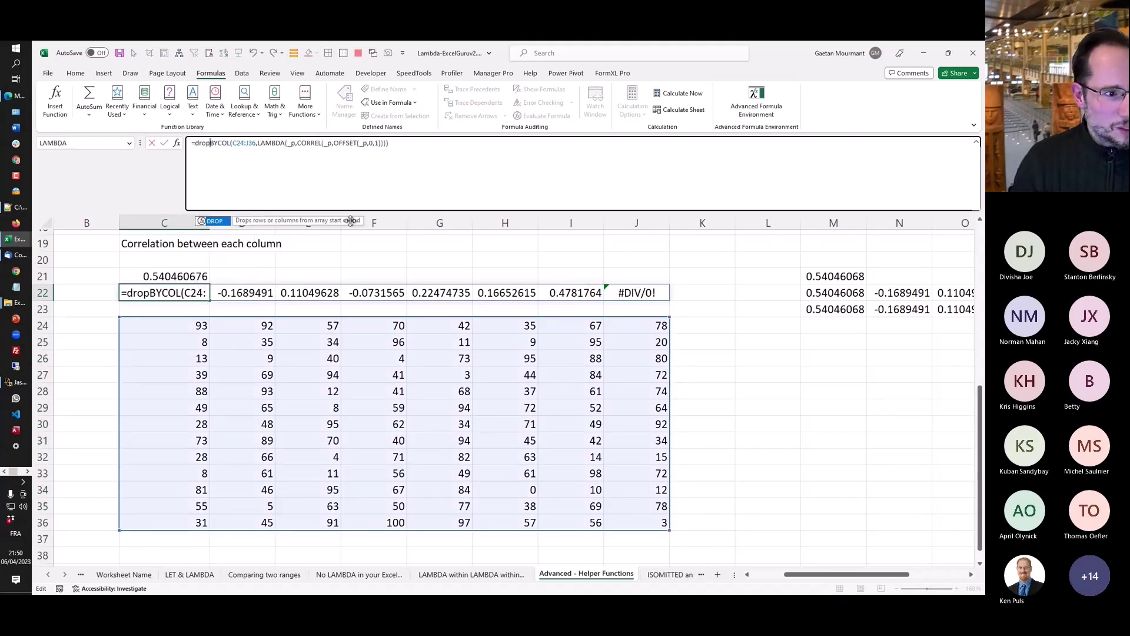
{"action": "left_click", "coordinate": [411, 147]}
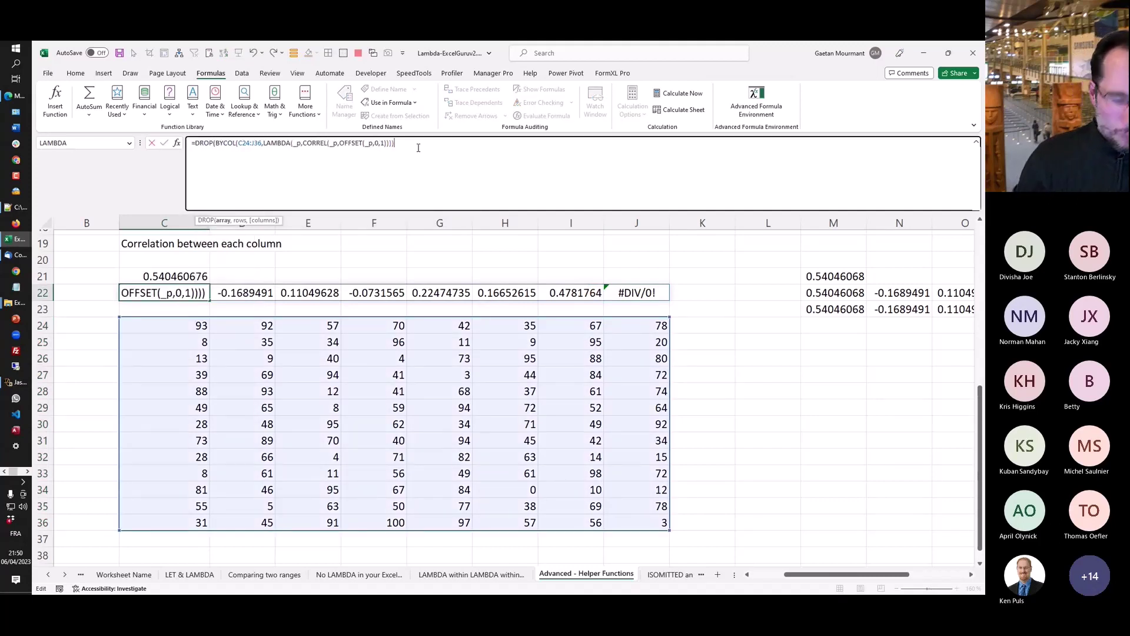
{"action": "type", "text": ","}
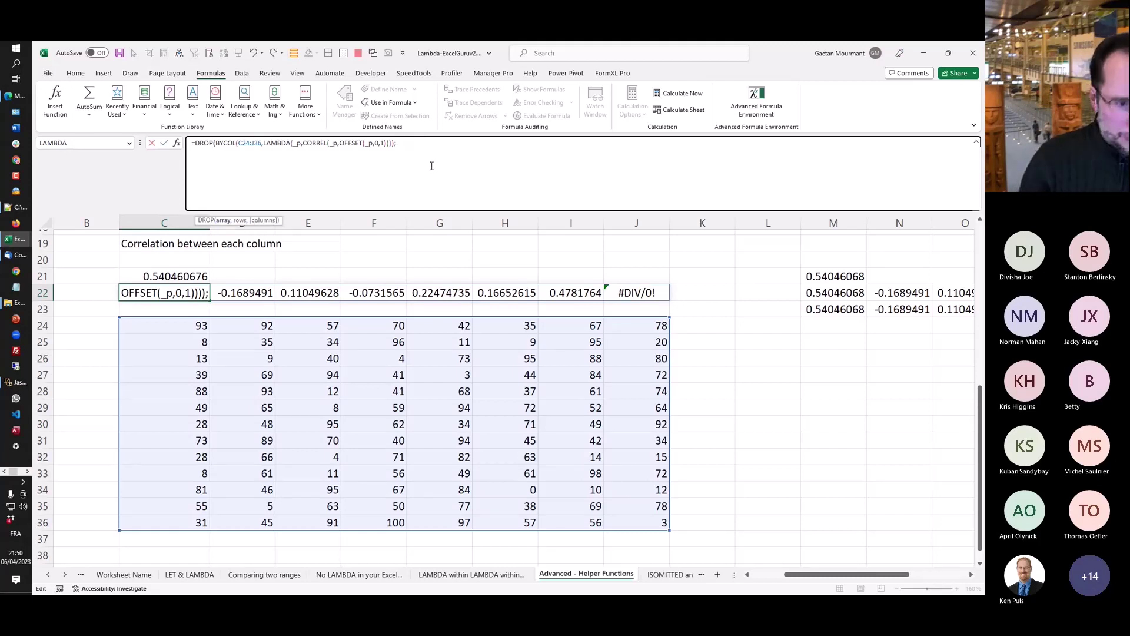
{"action": "type", "text": ";"}
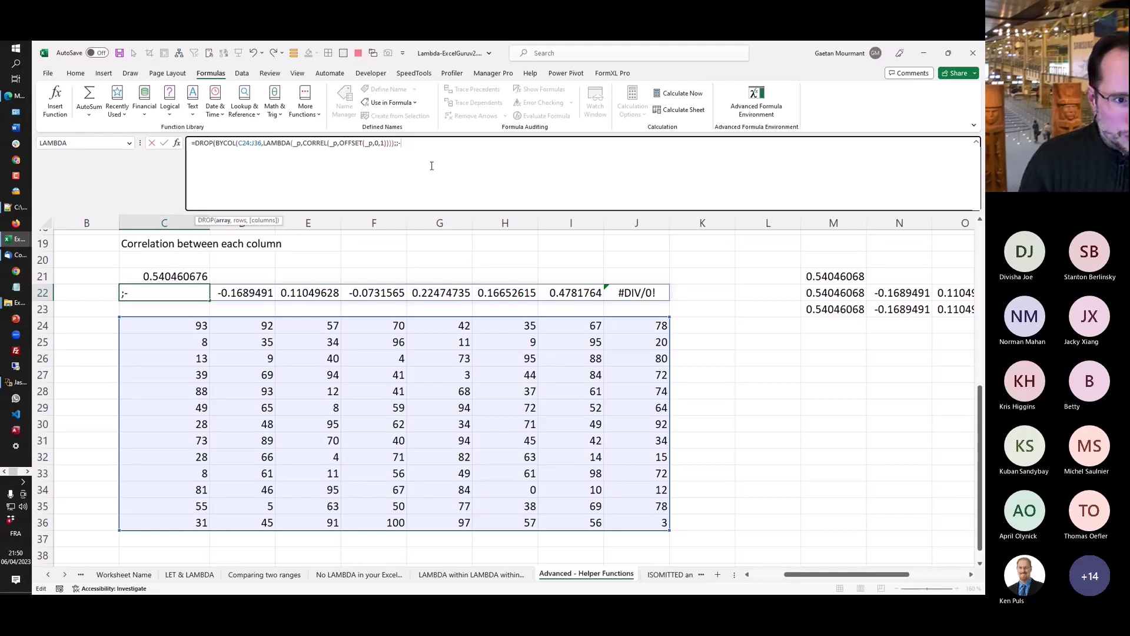
{"action": "type", "text": "-1"}
{"action": "key", "text": "BackSpace"}
{"action": "key", "text": "BackSpace"}
{"action": "key", "text": "BackSpace"}
{"action": "key", "text": "BackSpace"}
{"action": "type", "text": ","}
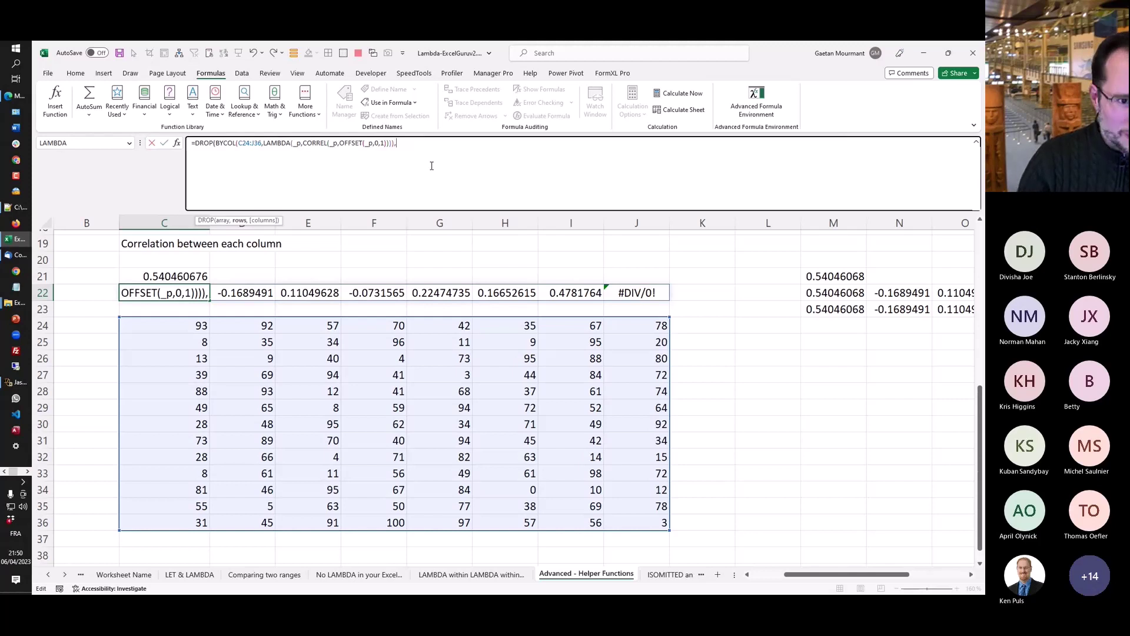
{"action": "type", "text": ",-1"}
{"action": "key", "text": "Escape"}
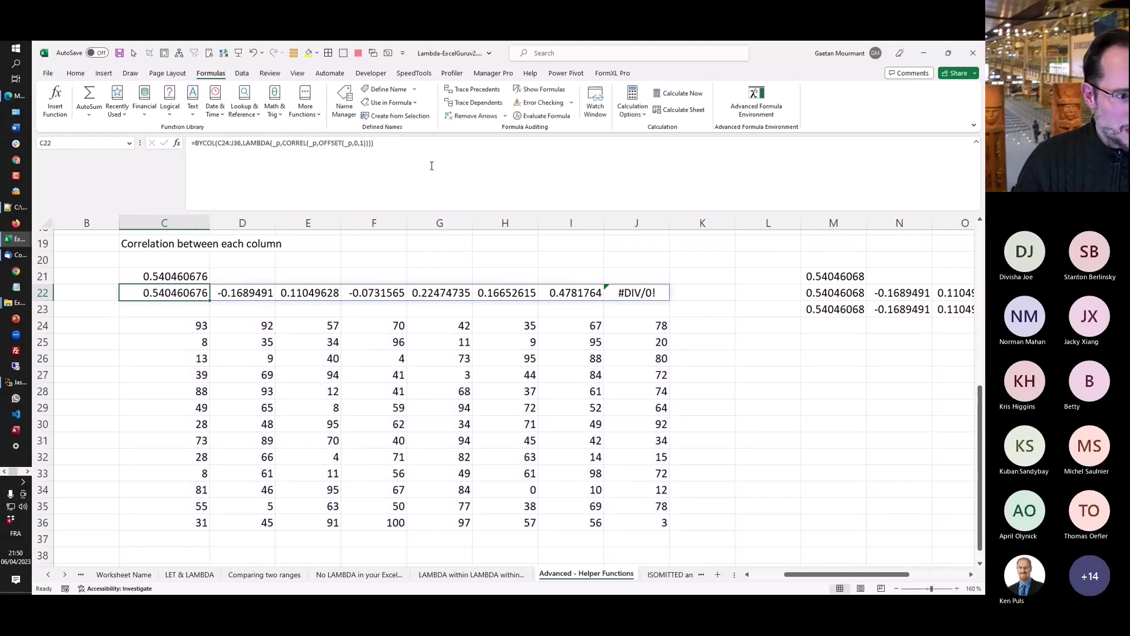
- Wrap C22's BYCOL formula in DROP(...,,-1) so the spill stops at I22
{"action": "left_click", "coordinate": [431, 166]}
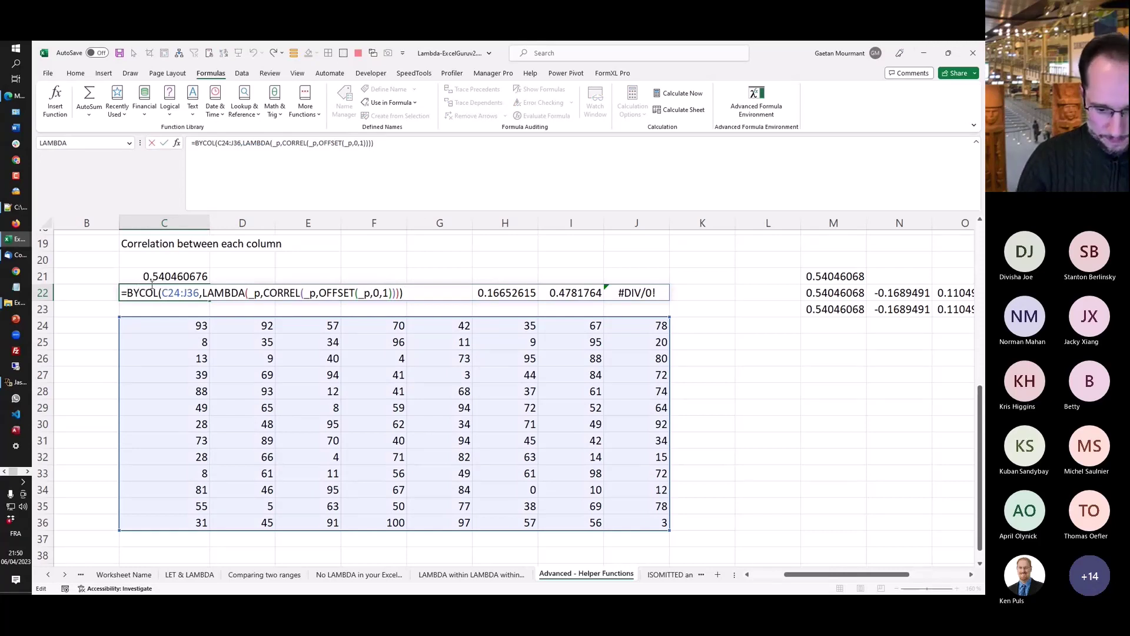
{"action": "type", "text": "drop("}
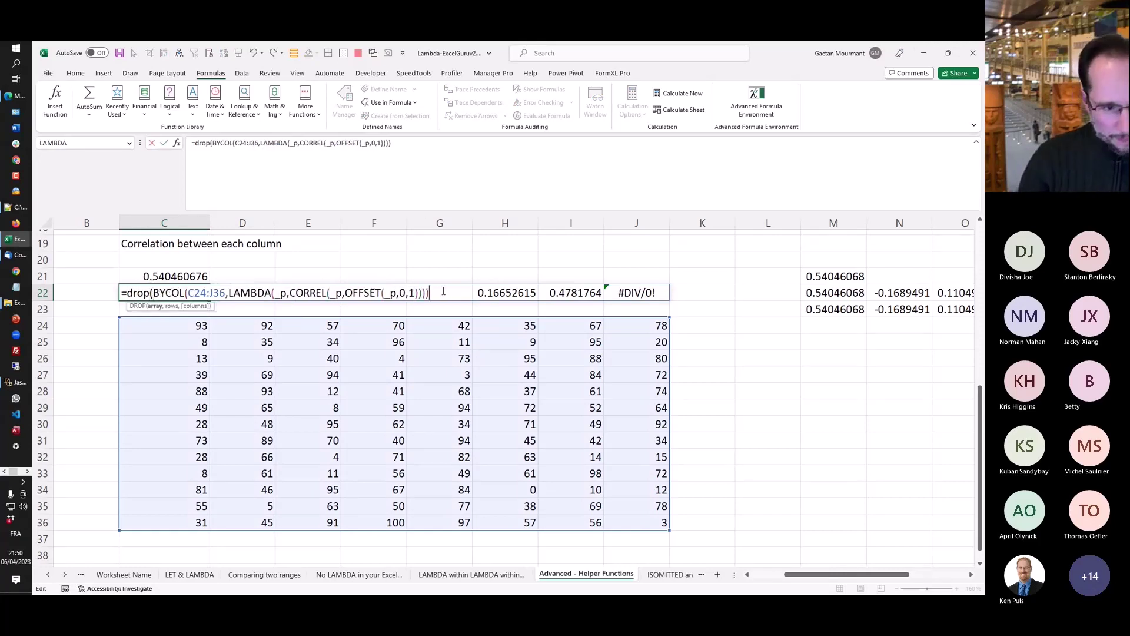
{"action": "type", "text": ",,-1"}
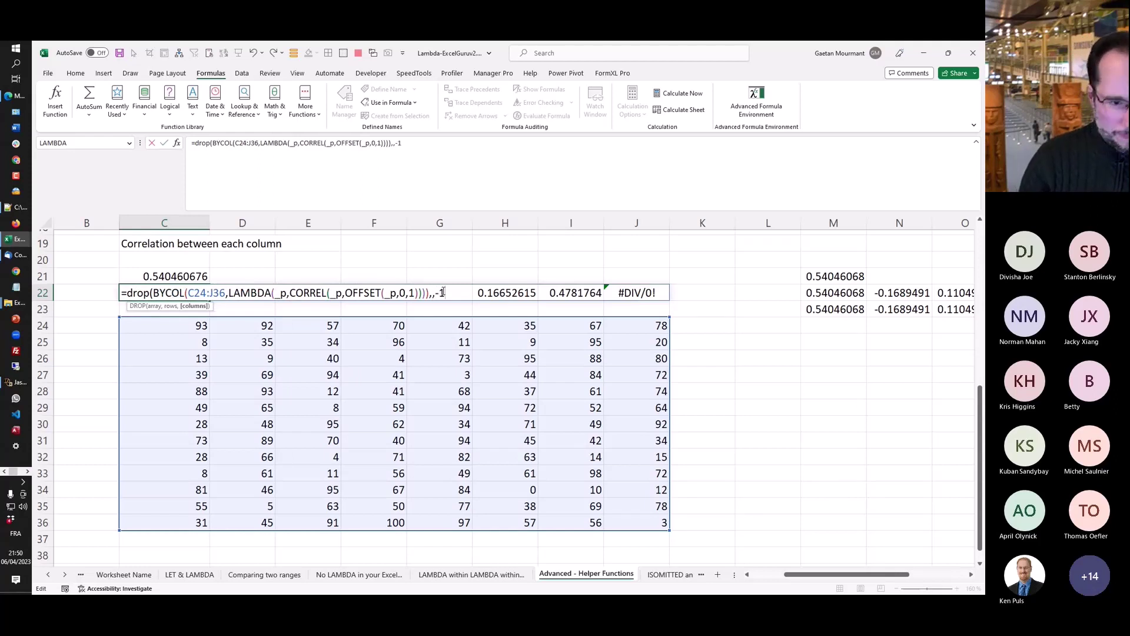
{"action": "type", "text": ")"}
{"action": "key", "text": "ctrl+Return"}
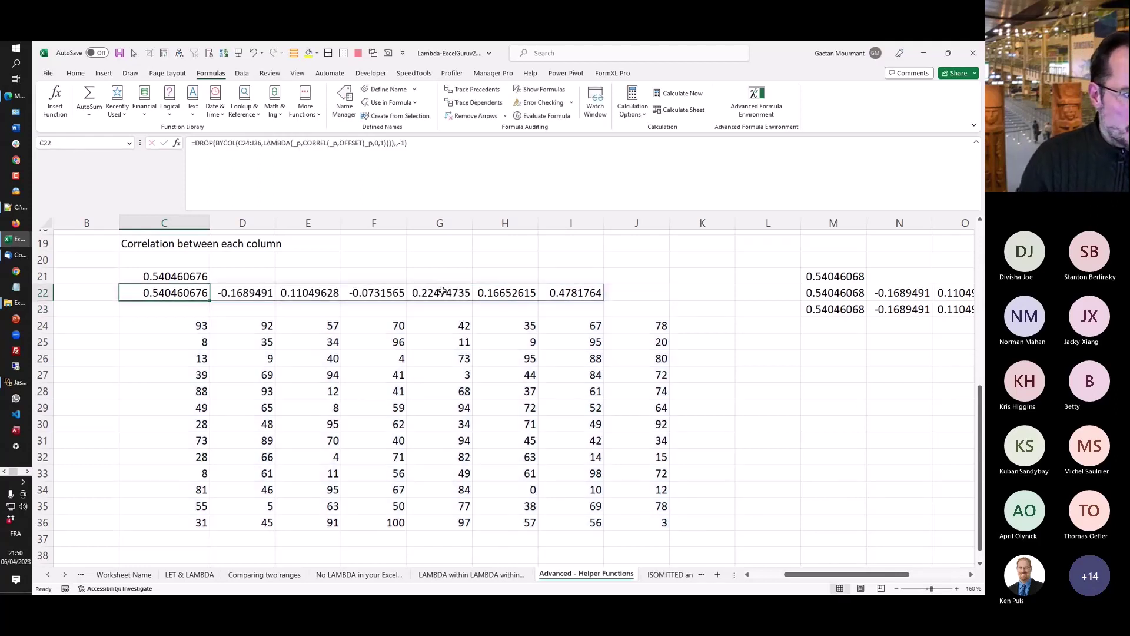
- Review the C22 formula without changes and confirm J22 is now empty
{"action": "left_click", "coordinate": [440, 190]}
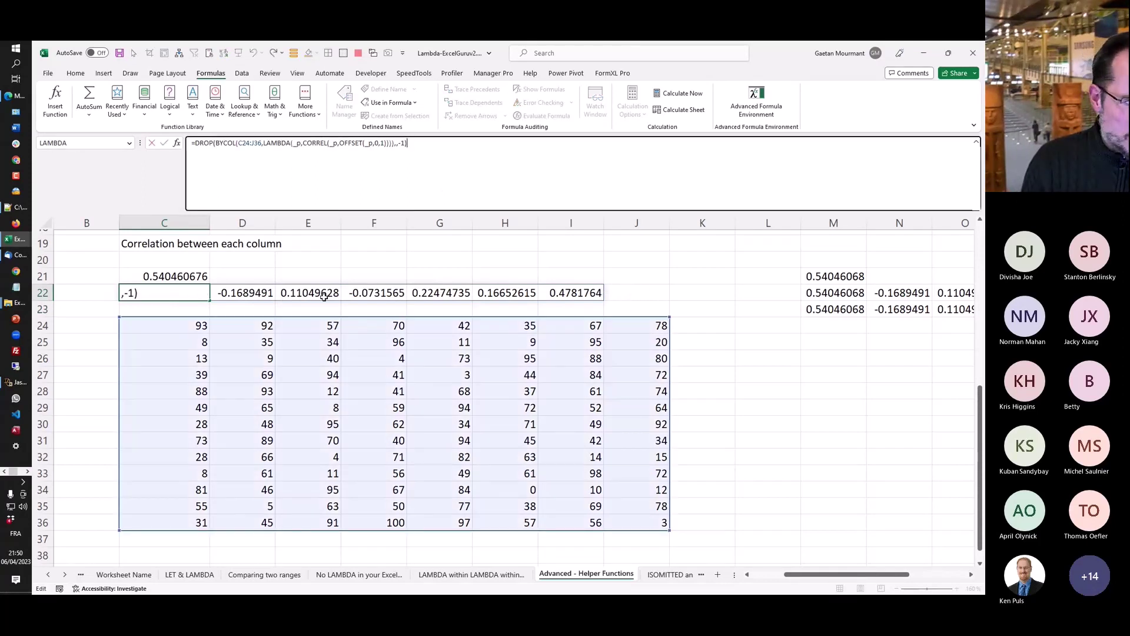
{"action": "key", "text": "Escape"}
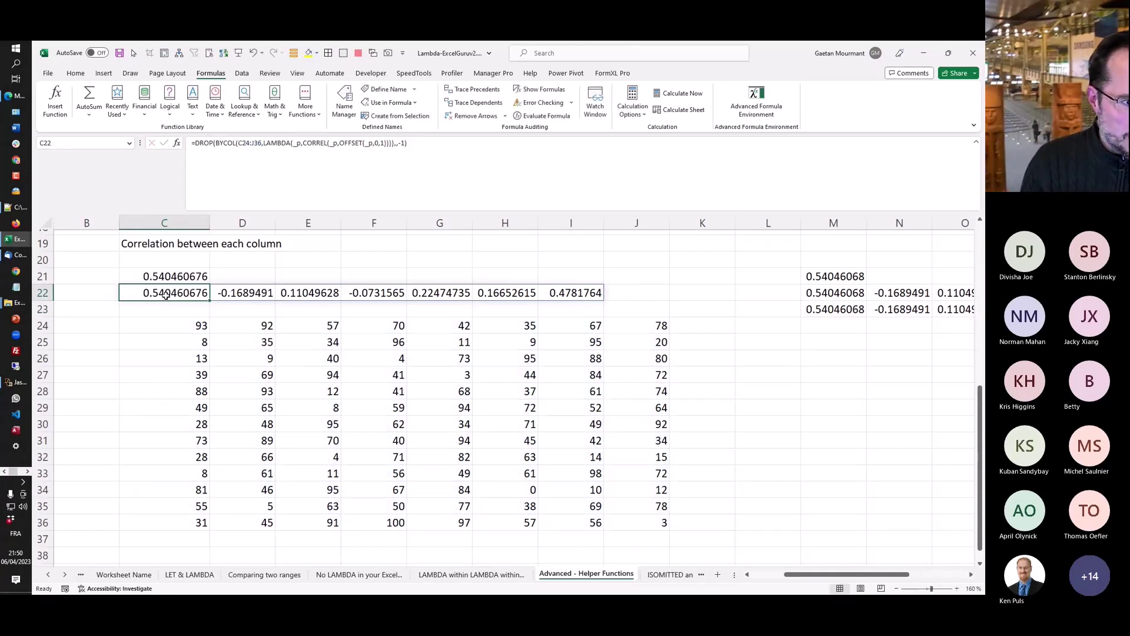
{"action": "double_click", "coordinate": [159, 300]}
{"action": "key", "text": "Escape"}
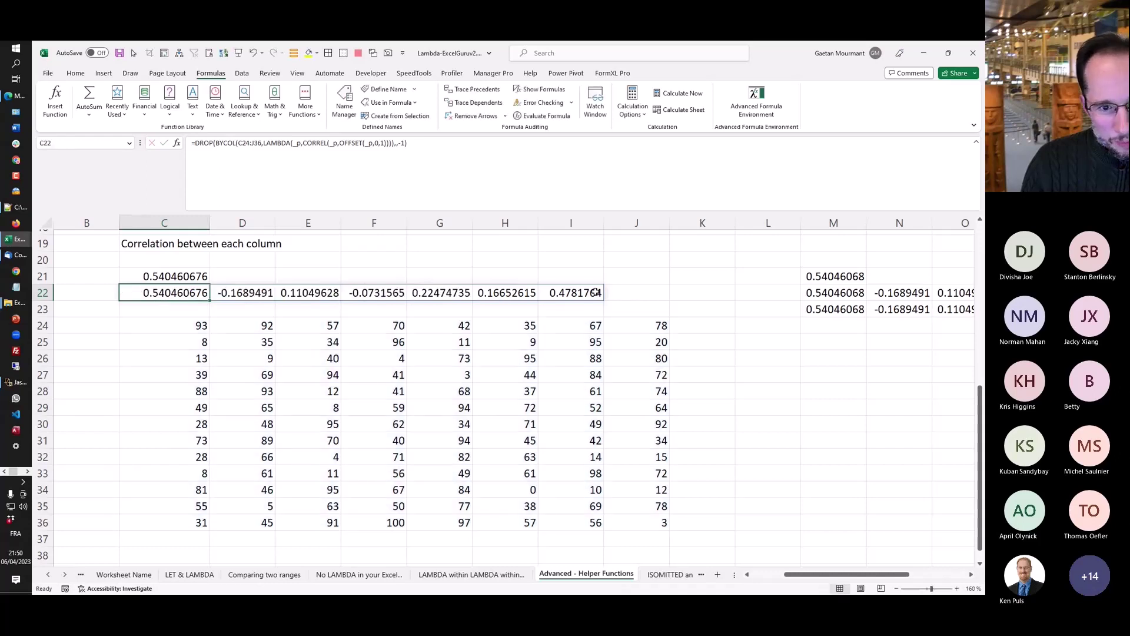
{"action": "left_click", "coordinate": [618, 293]}
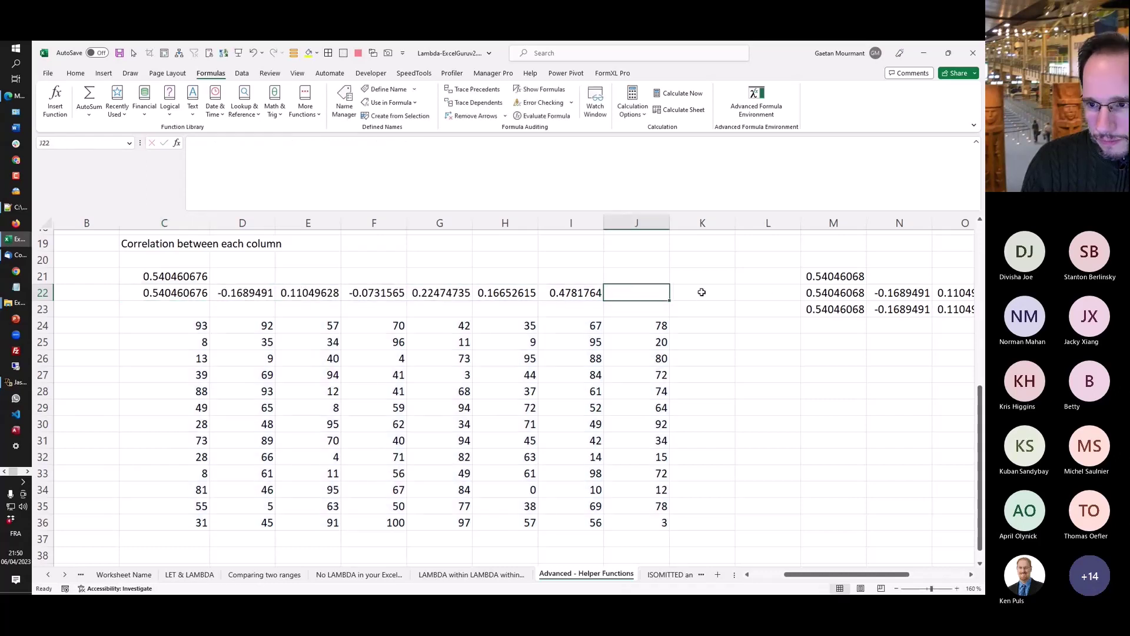
- Find M23 and highlight the L_Coef_Corr_Two_Columns name in its formula
{"action": "left_click", "coordinate": [182, 294]}
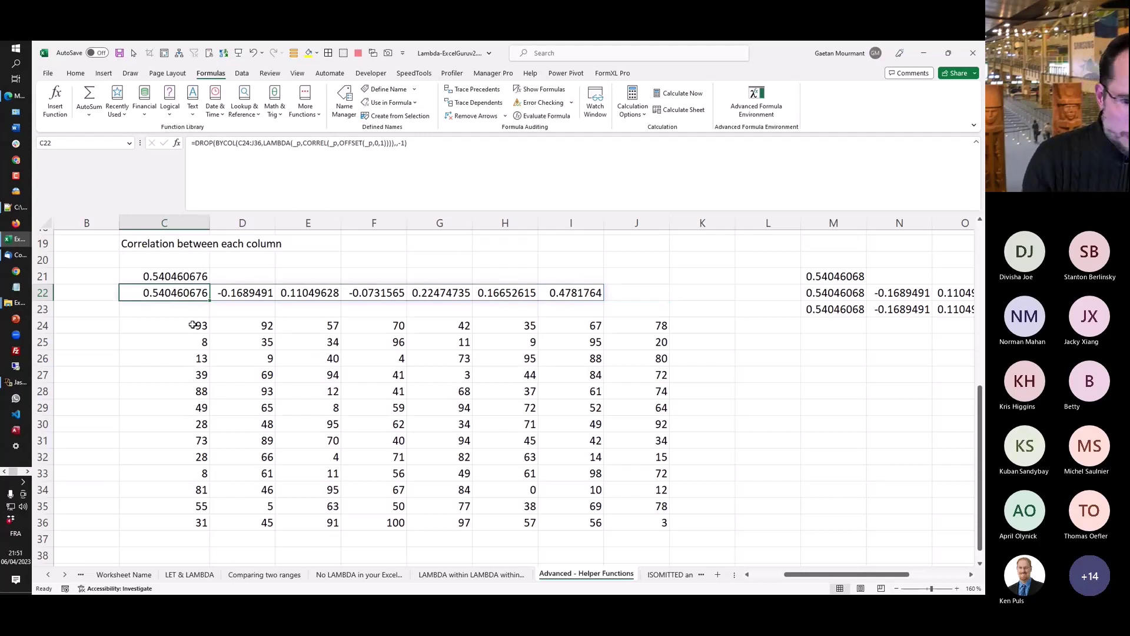
{"action": "left_click", "coordinate": [182, 311]}
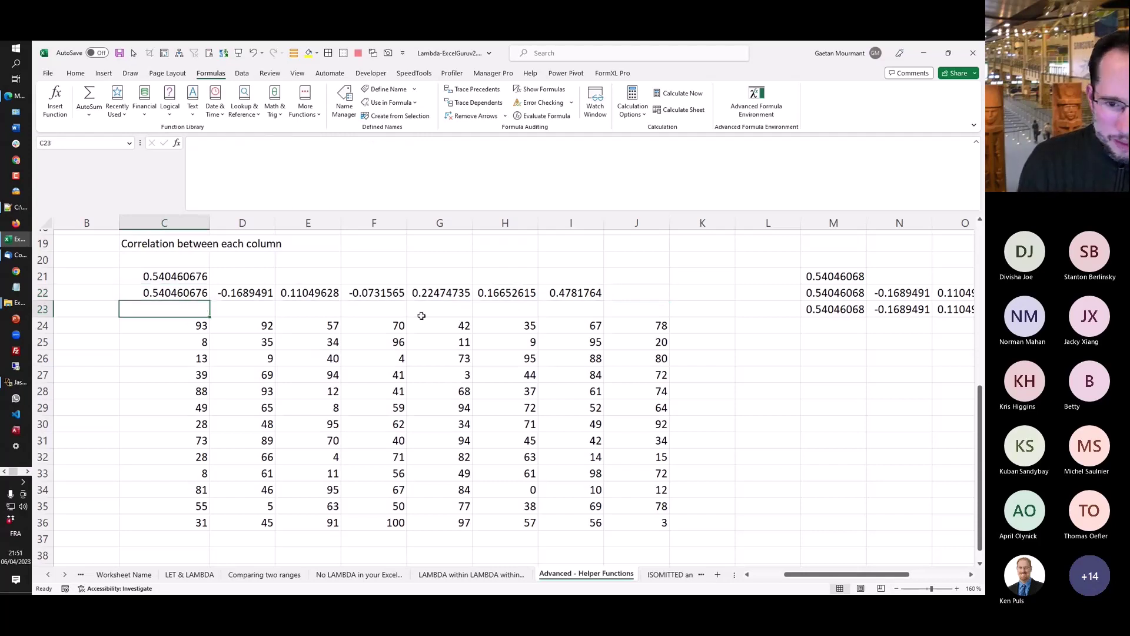
{"action": "key", "text": "ctrl+Right"}
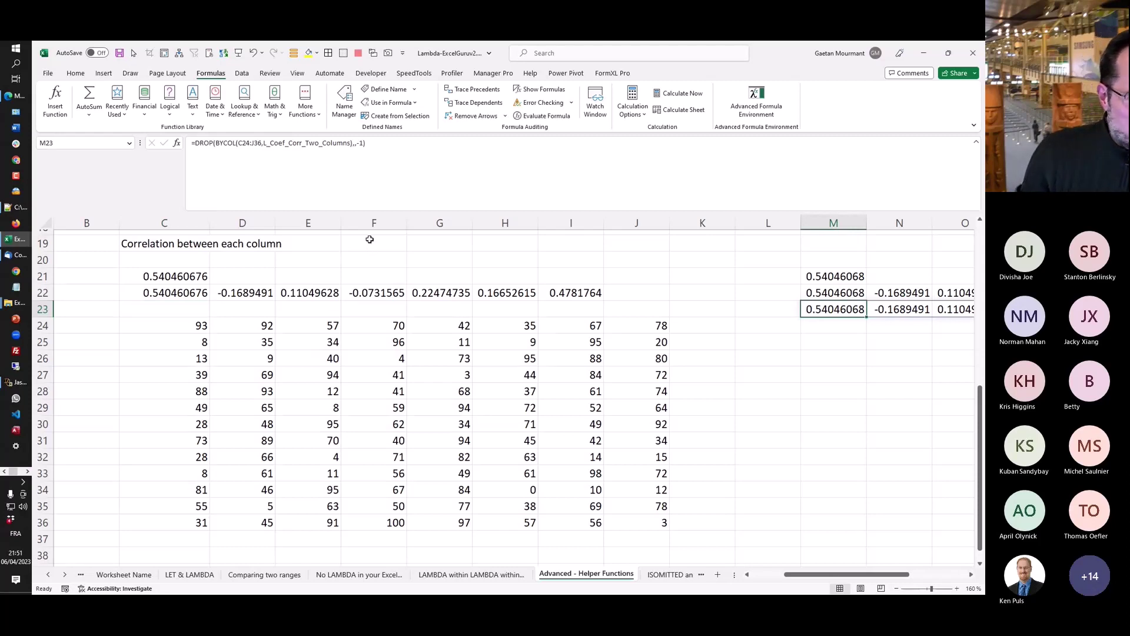
{"action": "double_click", "coordinate": [347, 143]}
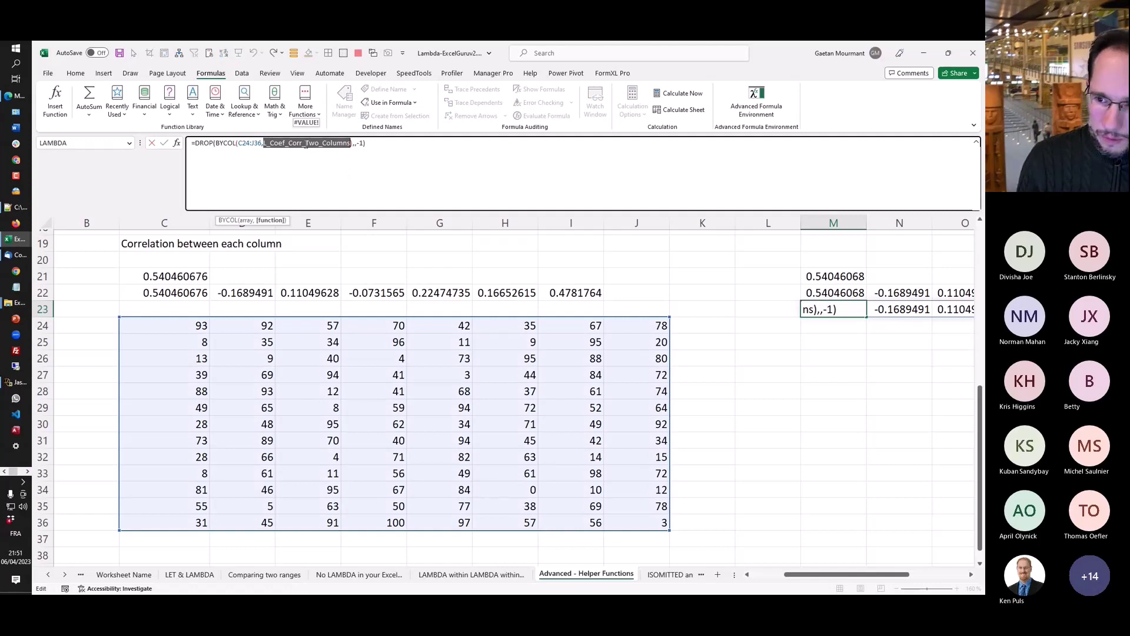
{"action": "key", "text": "Escape"}
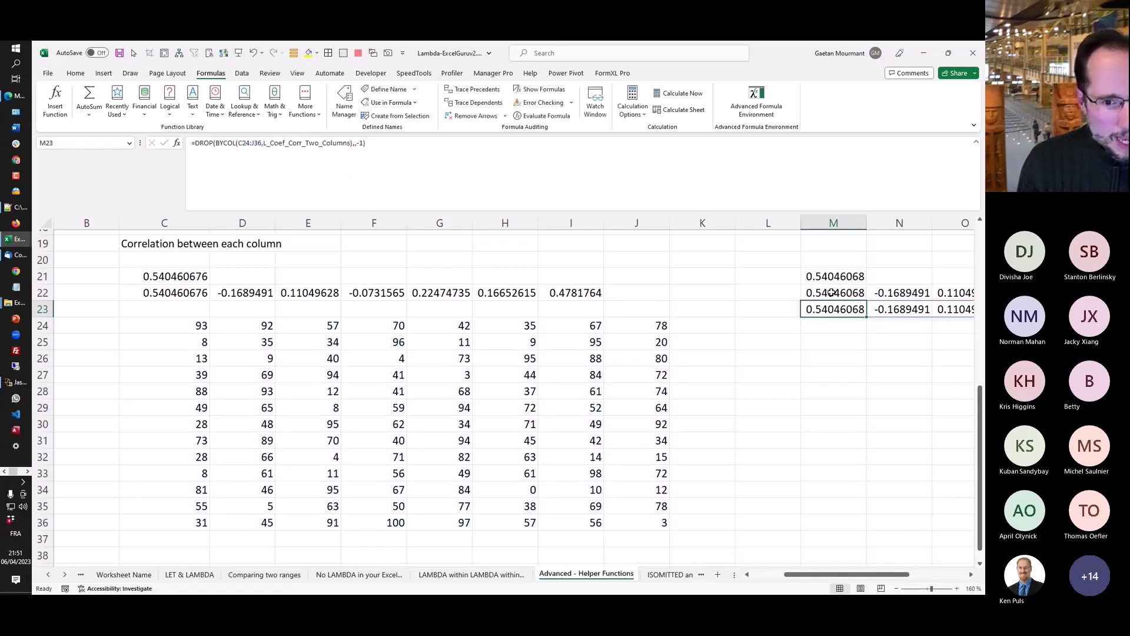
- Show L_Coef_Corr_Two_Columns' LAMBDA definition in Name Manager's Refers to box
{"action": "left_click", "coordinate": [344, 97]}
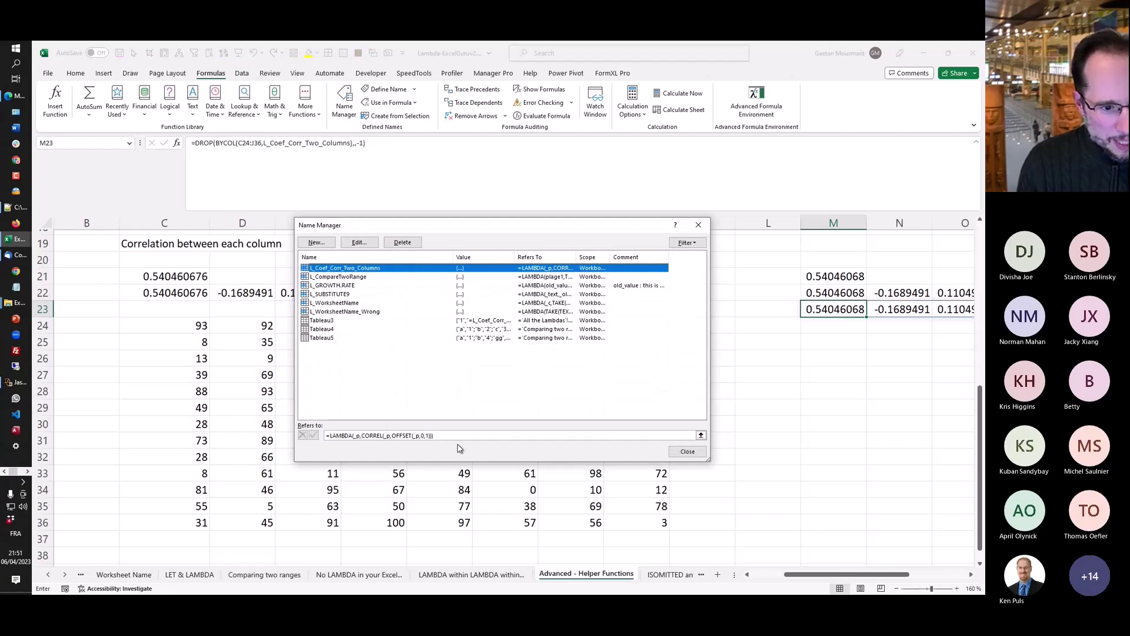
{"action": "key", "text": "Tab"}
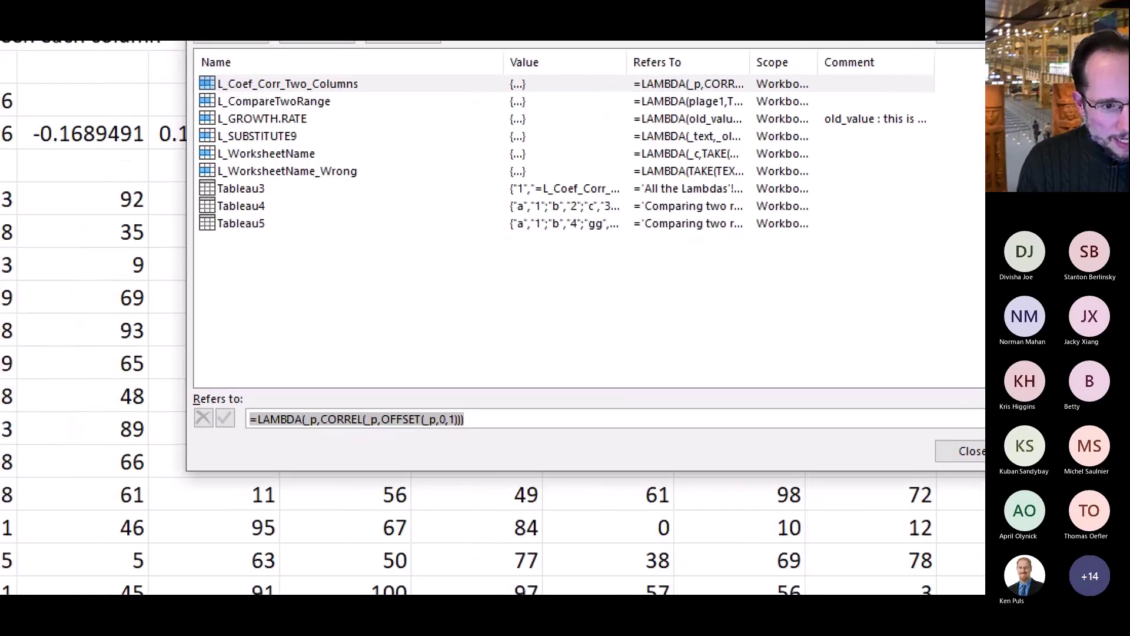
{"action": "left_click_drag", "start_coordinate": [196, 386], "coordinate": [492, 440]}
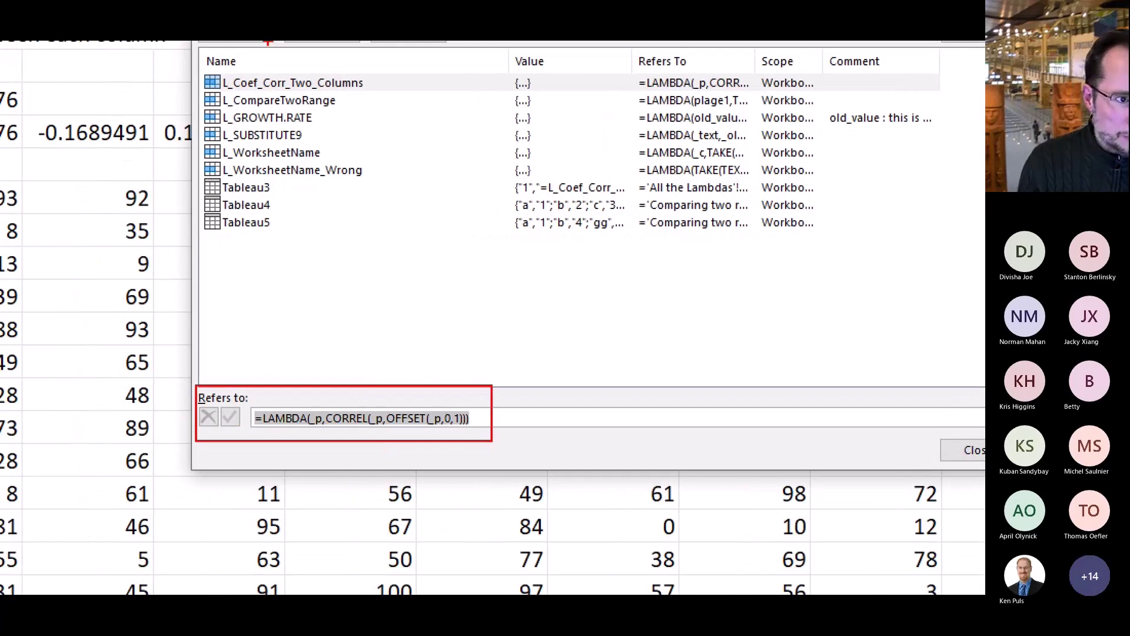
{"action": "left_click_drag", "start_coordinate": [193, 69], "coordinate": [393, 92]}
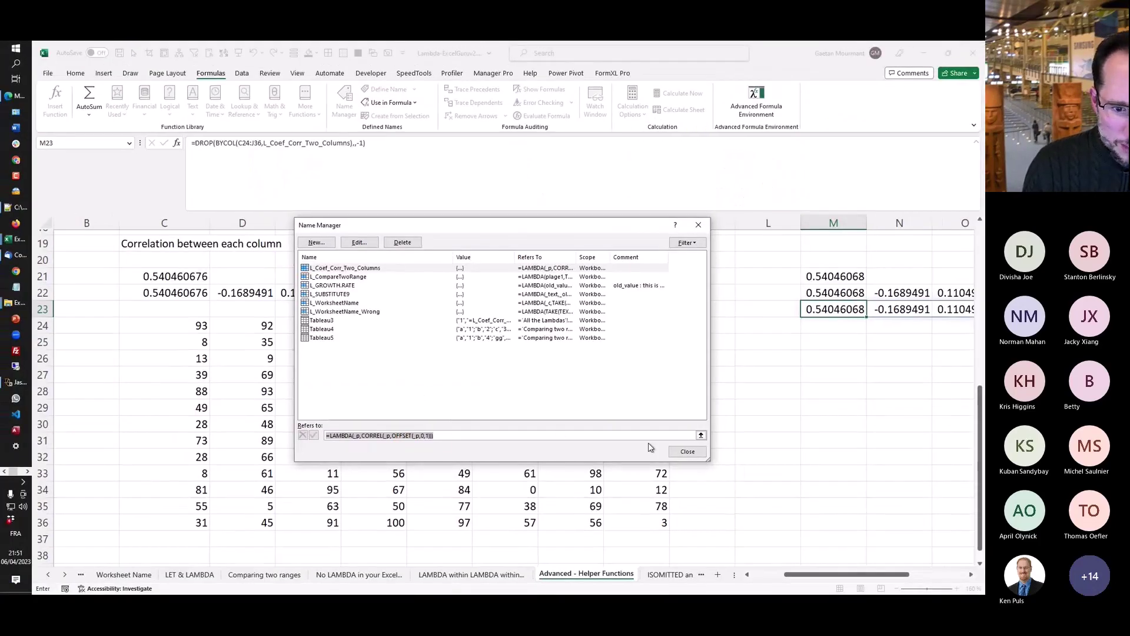
{"action": "left_click", "coordinate": [684, 451]}
{"action": "left_click", "coordinate": [194, 292]}
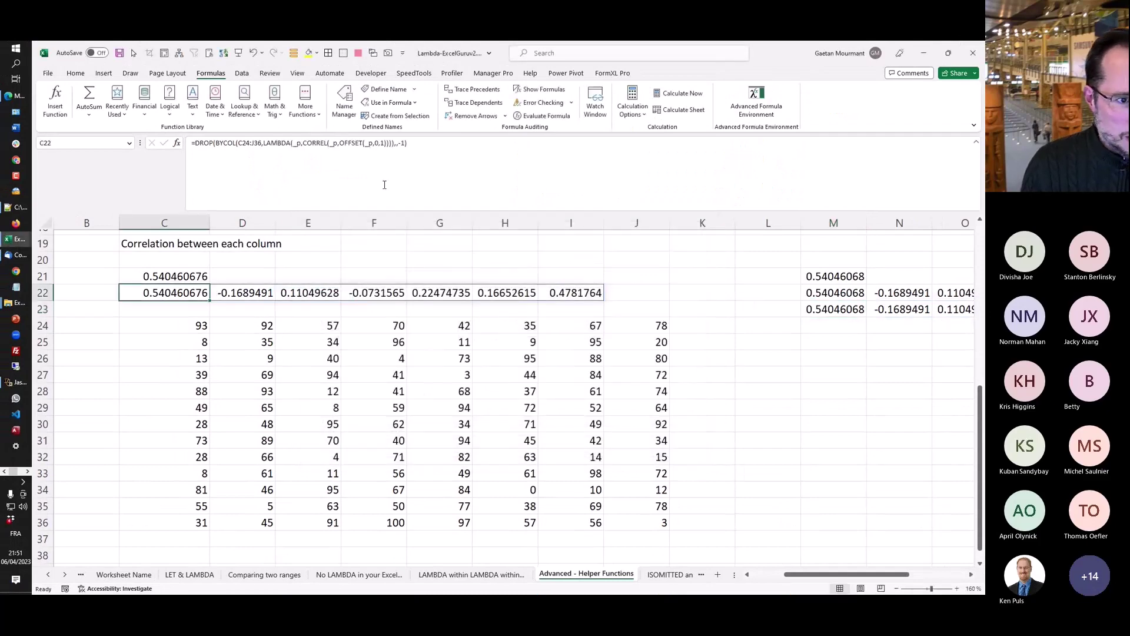
{"action": "left_click", "coordinate": [831, 309]}
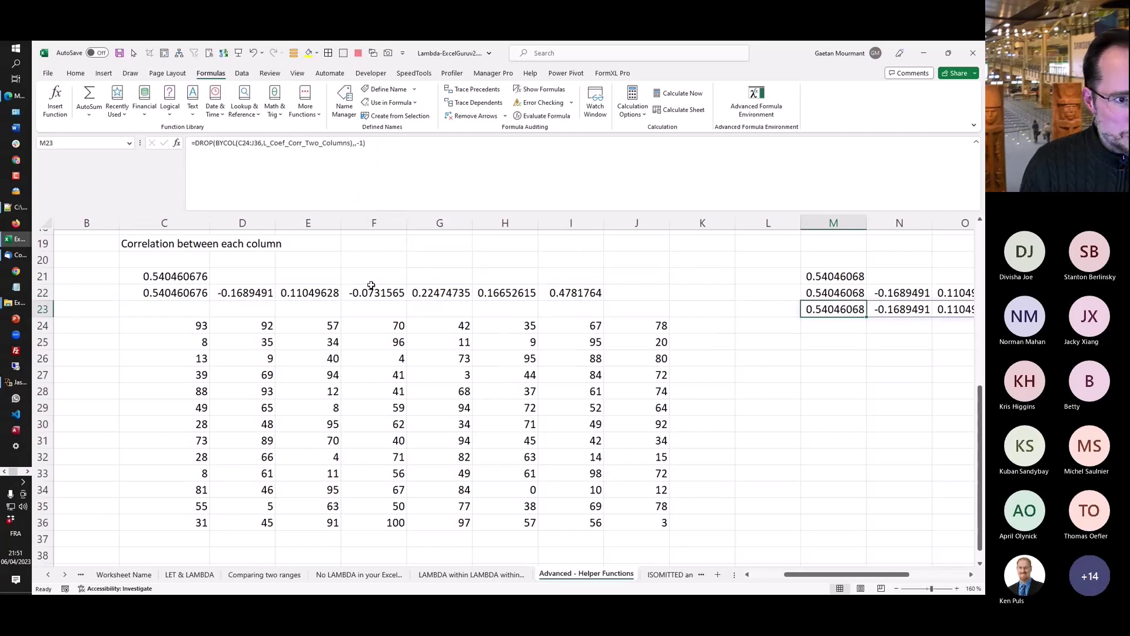
{"action": "left_click", "coordinate": [194, 294]}
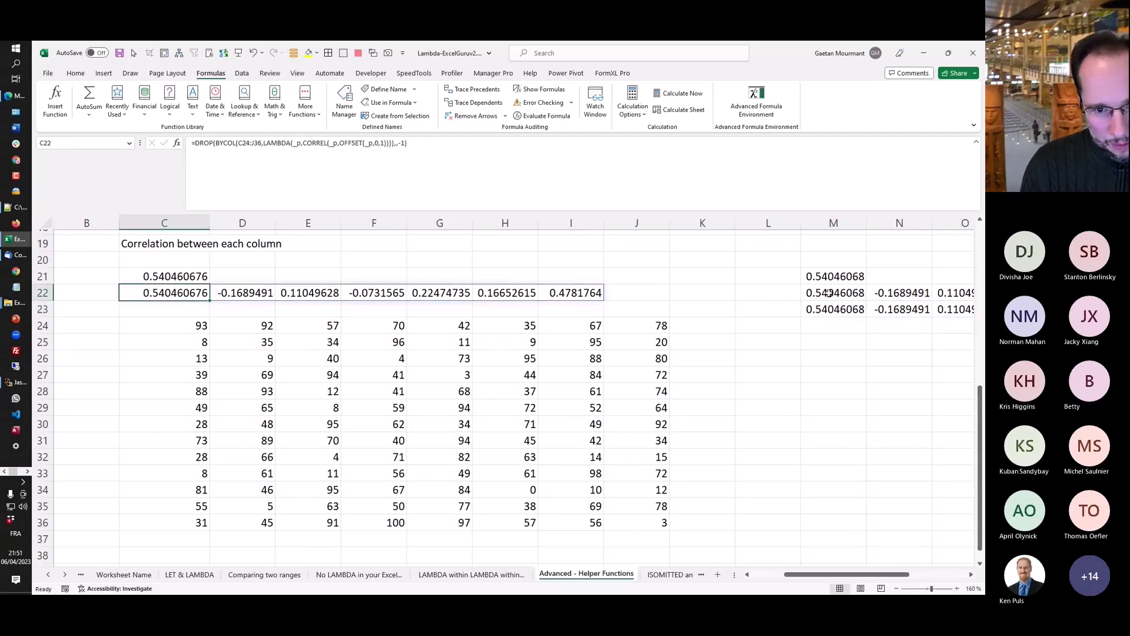
{"action": "left_click", "coordinate": [807, 297]}
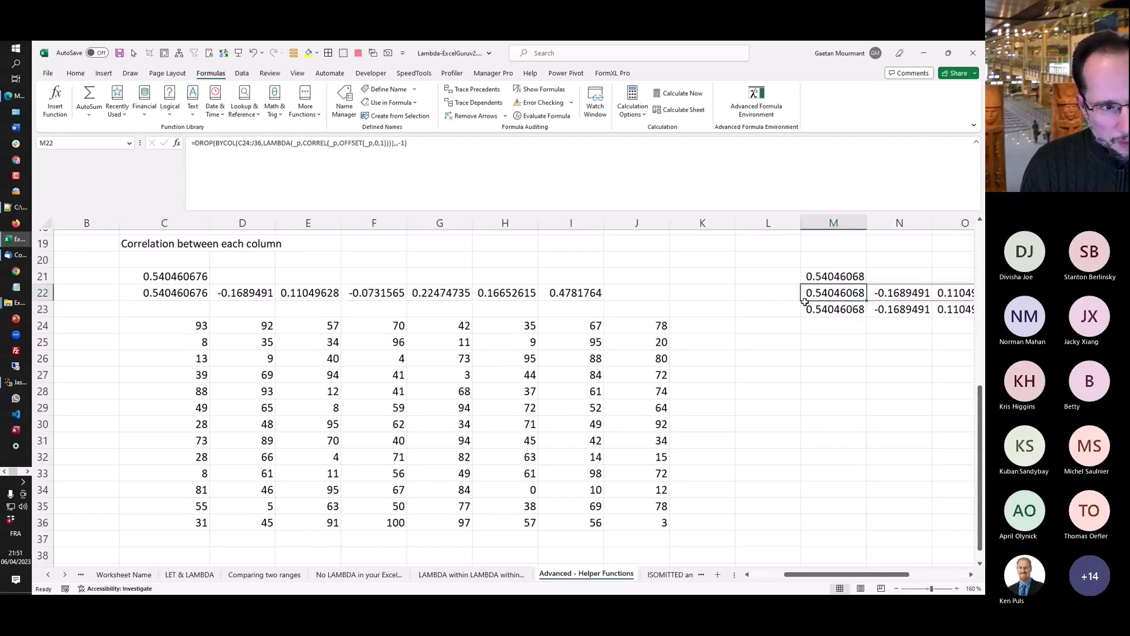
{"action": "left_click", "coordinate": [264, 143]}
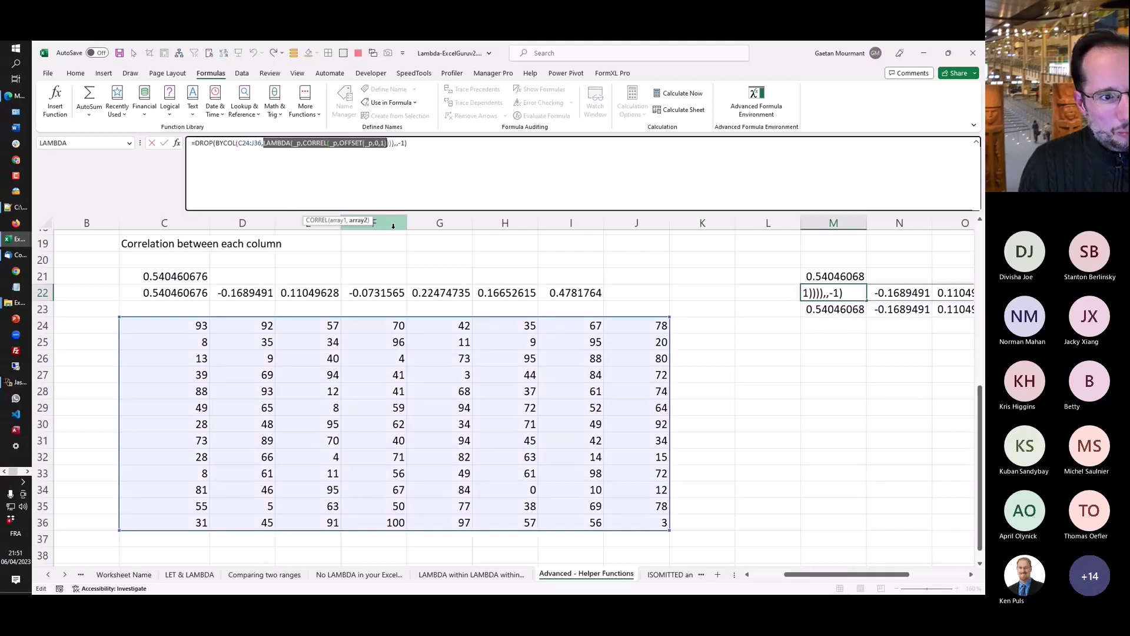
{"action": "key", "text": "Escape"}
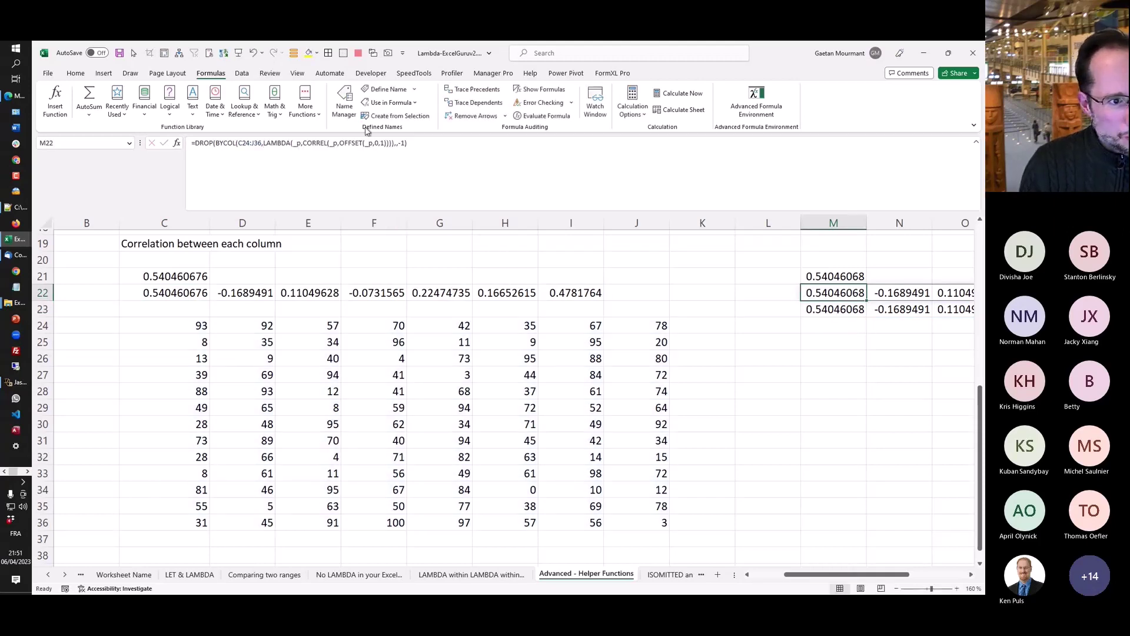
{"action": "left_click", "coordinate": [344, 101]}
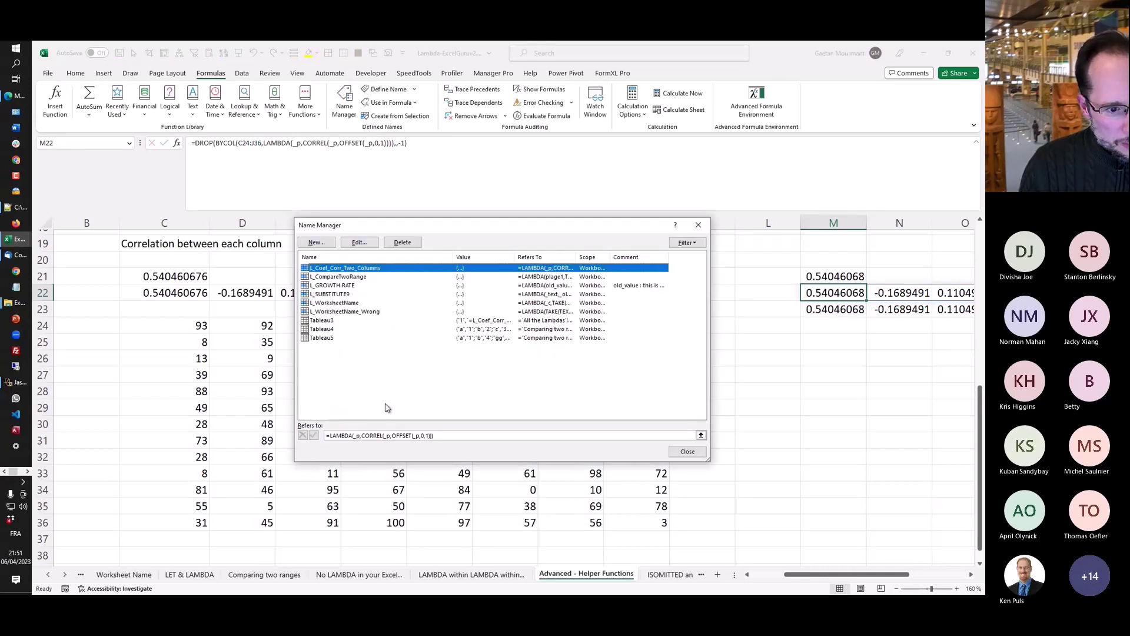
{"action": "left_click", "coordinate": [440, 436]}
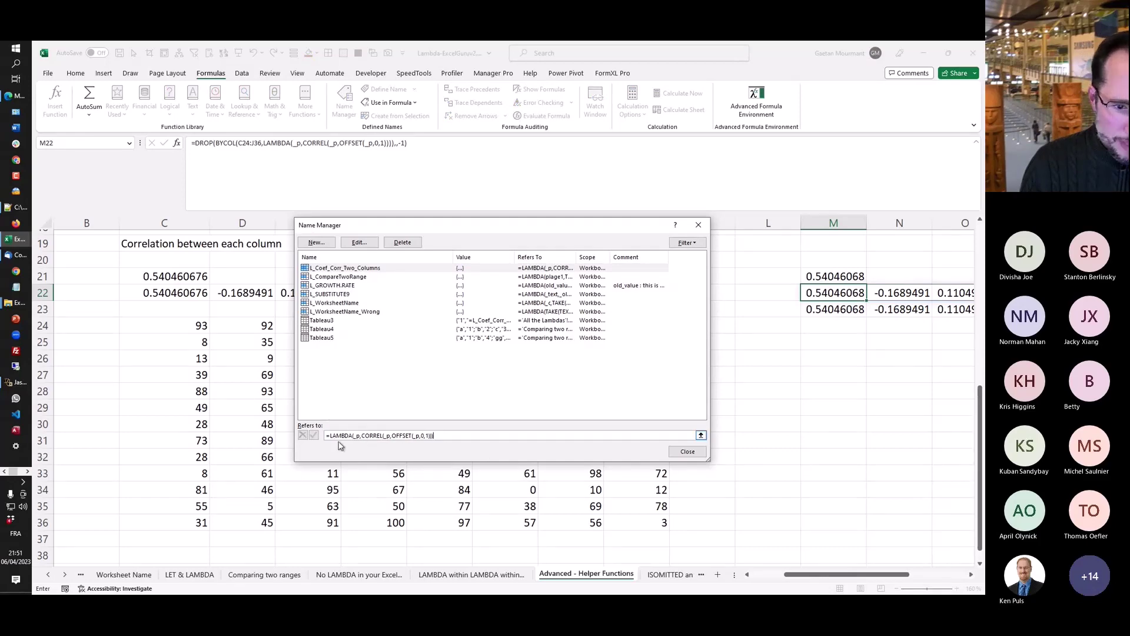
{"action": "key", "text": "Return"}
- Take the =DROP(BYCOL(C24:J36,L_Coef_Corr_Two_Columns),,-1) formula from M23
{"action": "left_click", "coordinate": [813, 311]}
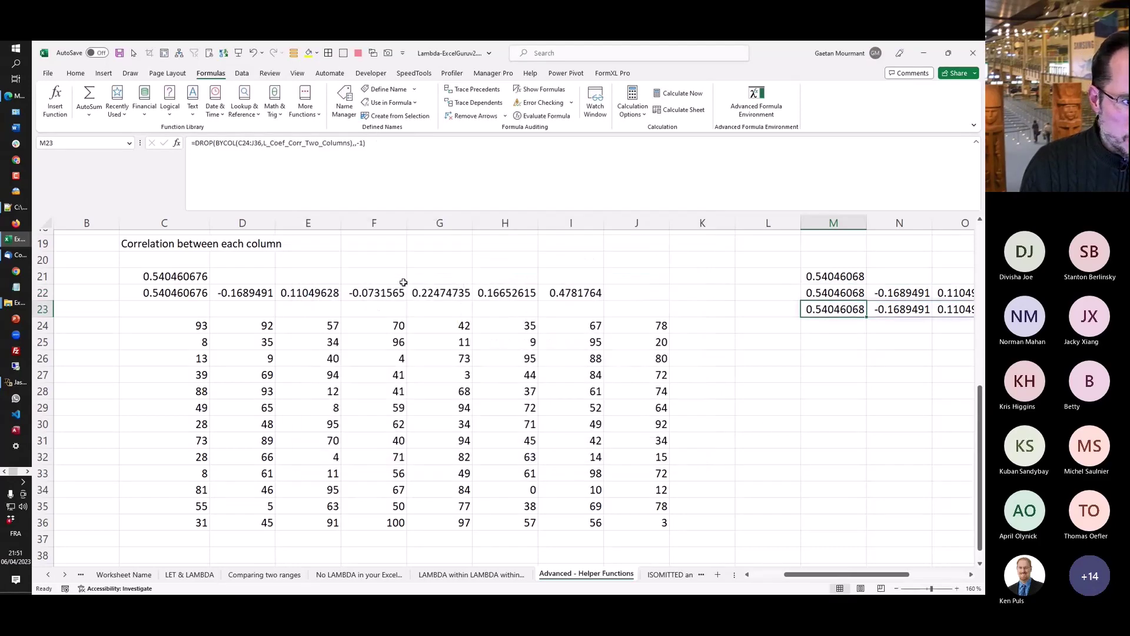
{"action": "left_click", "coordinate": [345, 142]}
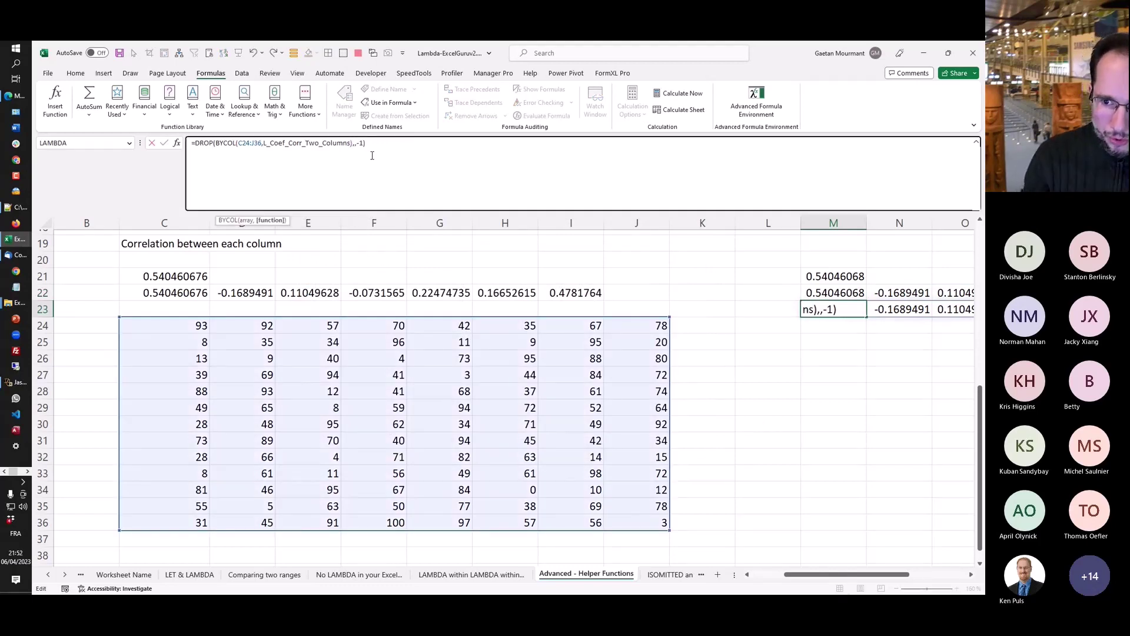
{"action": "double_click", "coordinate": [331, 143]}
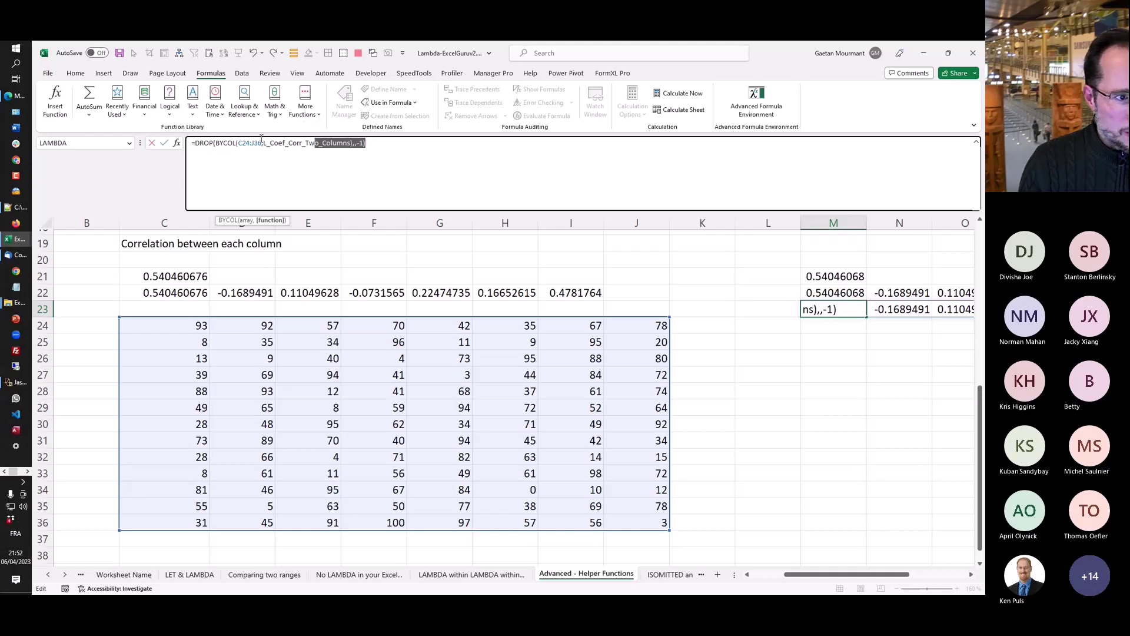
{"action": "key", "text": "Escape"}
- Paste the formula into C23 so it spills the correlations across C23:I23
{"action": "left_click", "coordinate": [171, 305]}
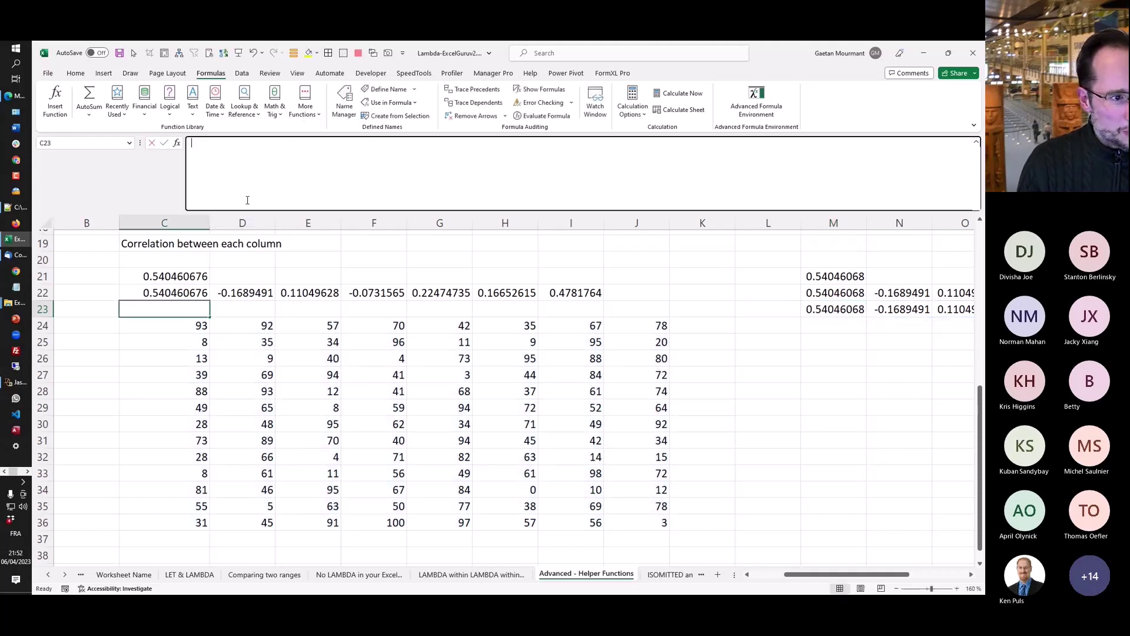
{"action": "left_click", "coordinate": [292, 186]}
{"action": "type", "text": "=DROP(BYCOL(C24:J36,L_Coef_Corr_Two_Columns),,-1)"}
{"action": "key", "text": "Return"}
{"action": "key", "text": "Up"}
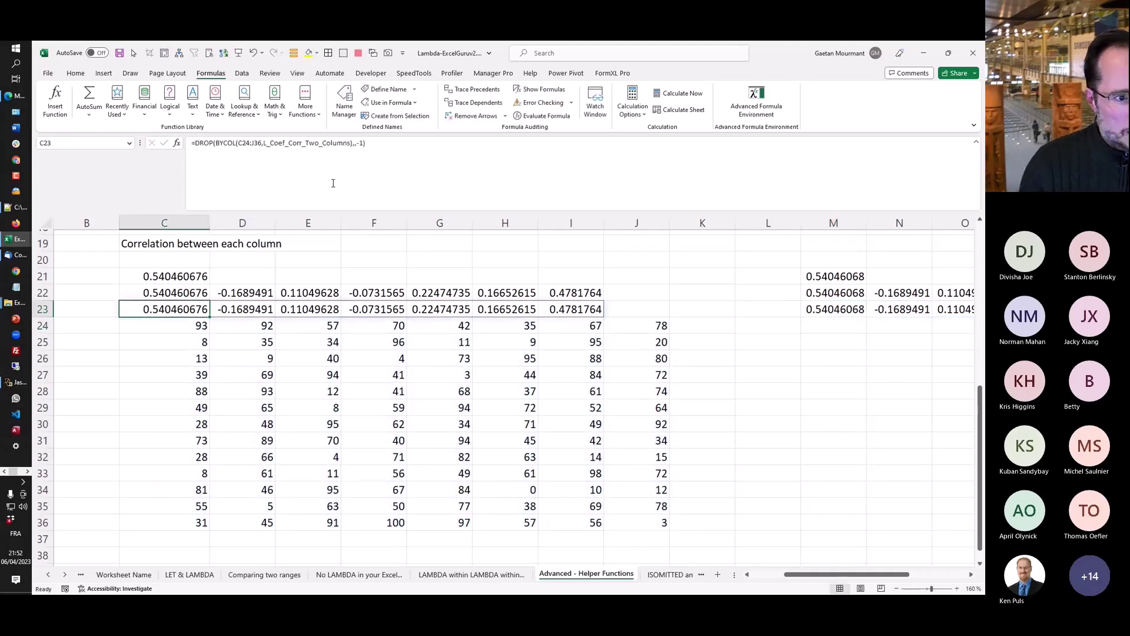
{"action": "double_click", "coordinate": [308, 144]}
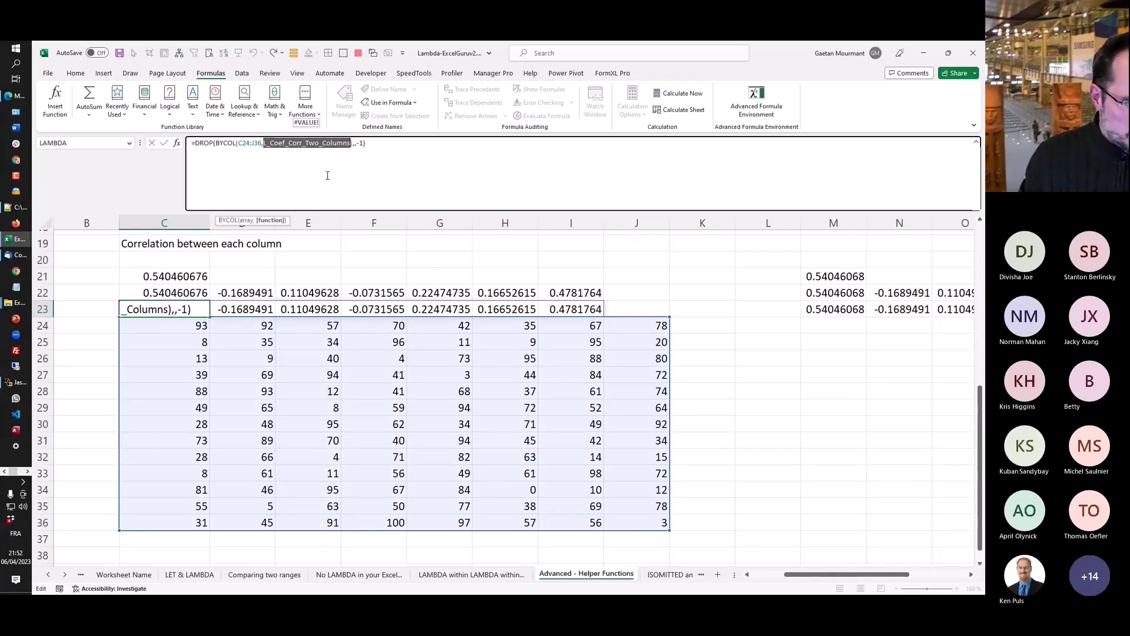
{"action": "key", "text": "ctrl+Return"}
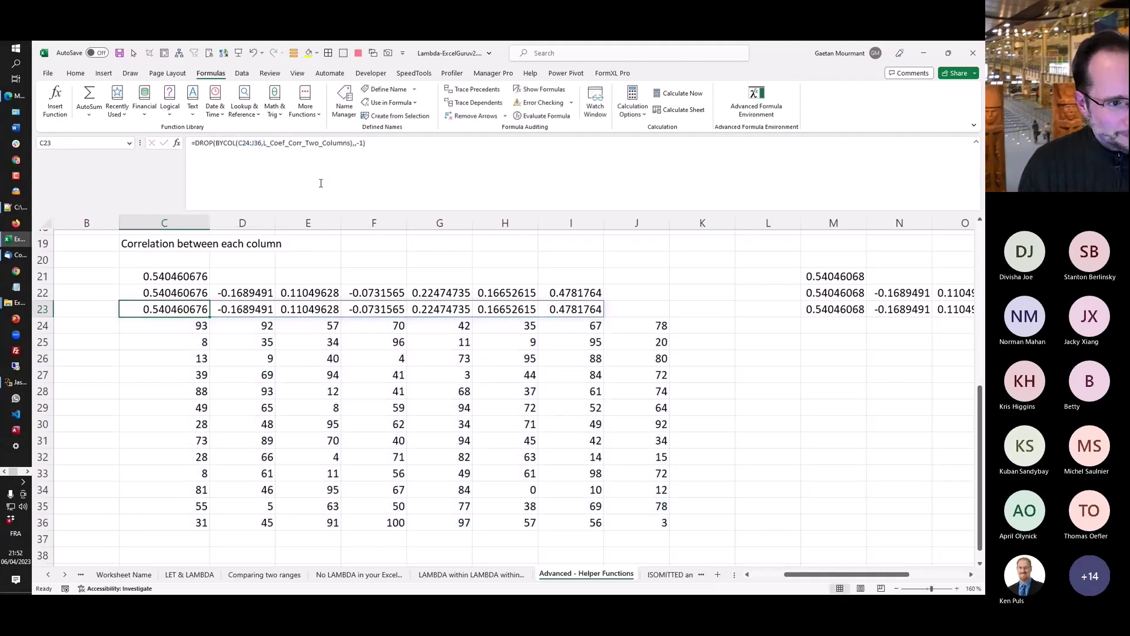
{"action": "scroll", "coordinate": [488, 362], "scroll_direction": "up", "scroll_amount": 4}
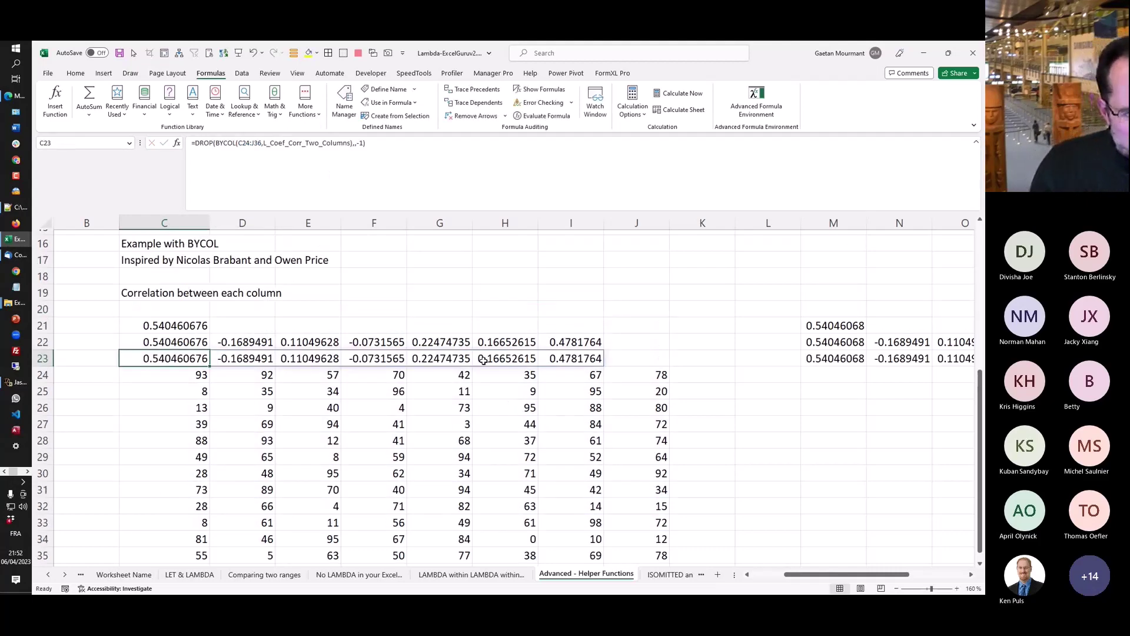
{"action": "scroll", "coordinate": [475, 369], "scroll_direction": "up", "scroll_amount": 2}
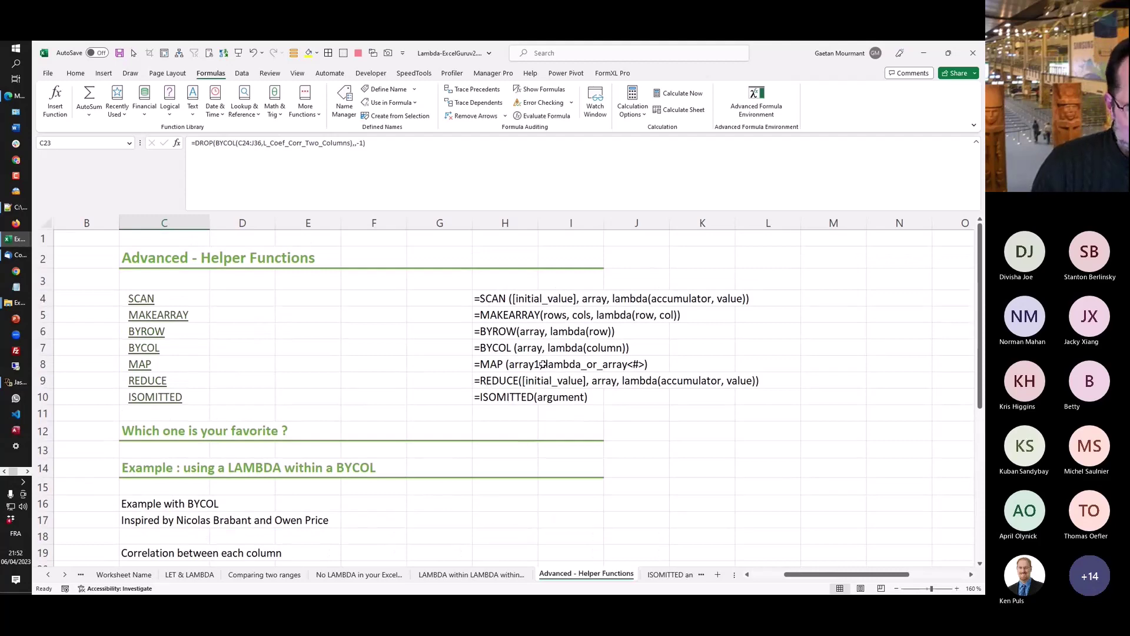
{"action": "scroll", "coordinate": [367, 382], "scroll_direction": "down", "scroll_amount": 1}
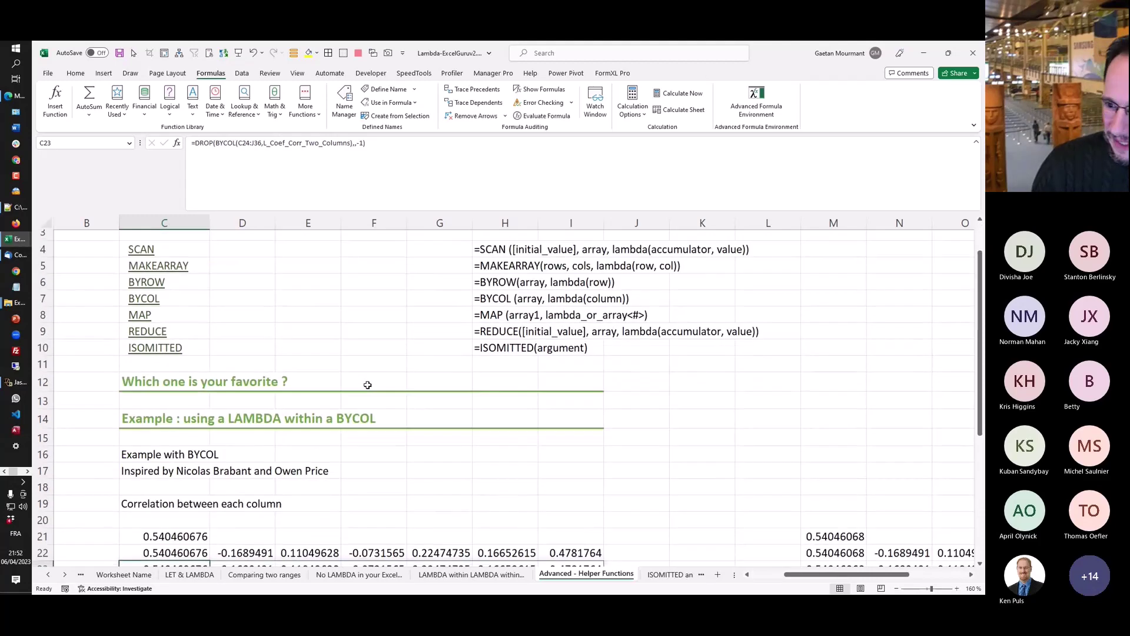
{"action": "scroll", "coordinate": [380, 362], "scroll_direction": "up", "scroll_amount": 1}
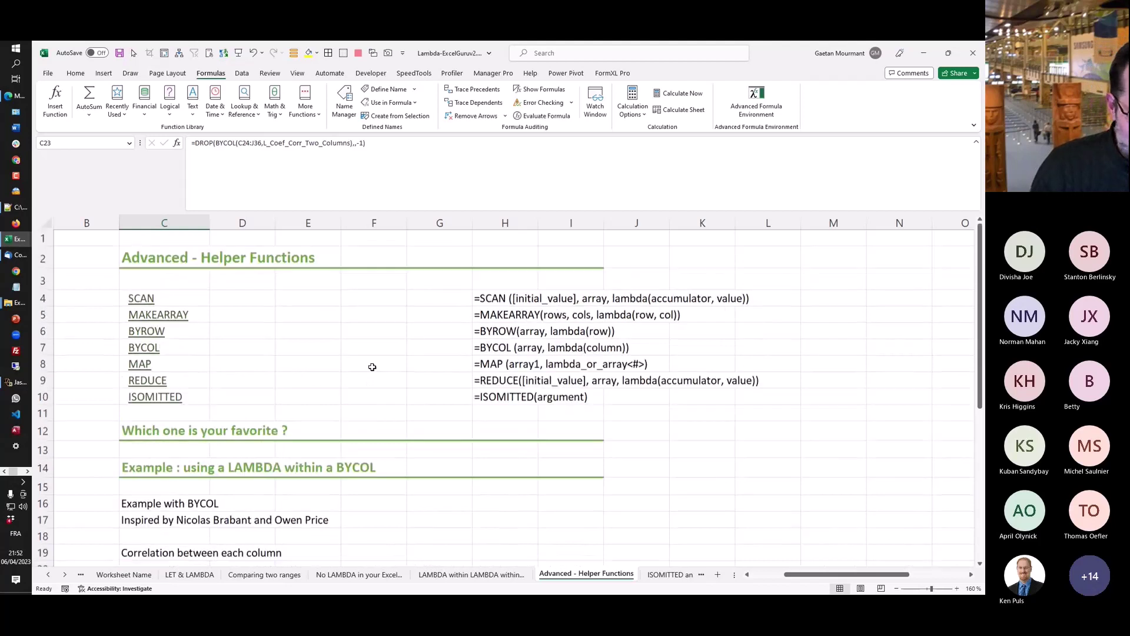
{"action": "mouse_move", "coordinate": [512, 332]}
{"action": "left_mouse_down"}
{"action": "mouse_move", "coordinate": [511, 349]}
{"action": "mouse_move", "coordinate": [532, 337]}
{"action": "left_mouse_up"}
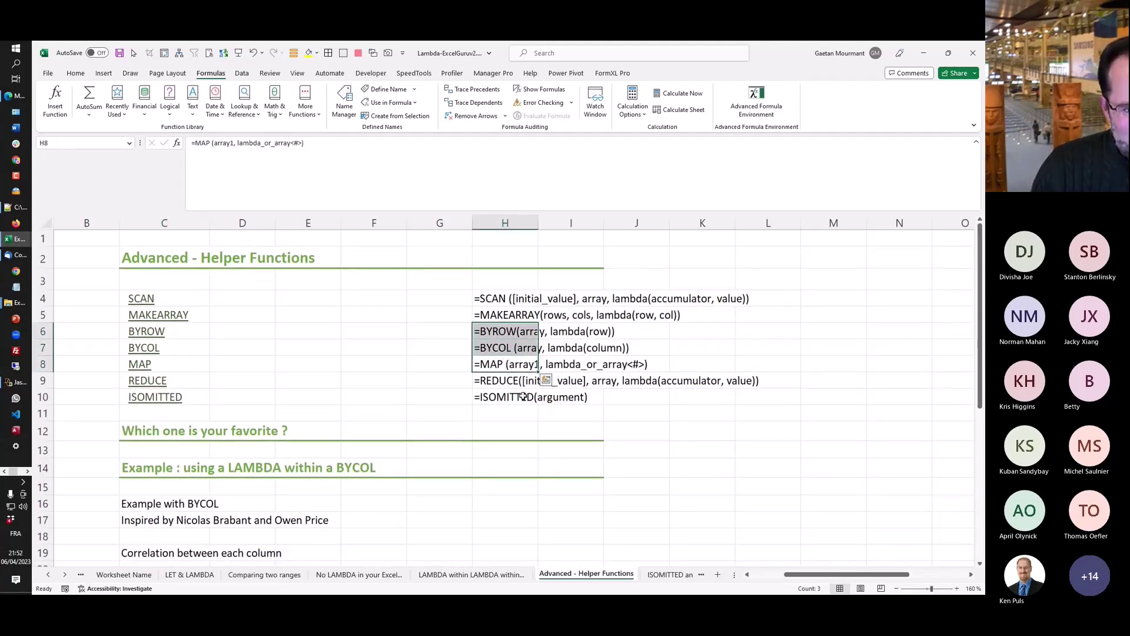
{"action": "left_click", "coordinate": [495, 378]}
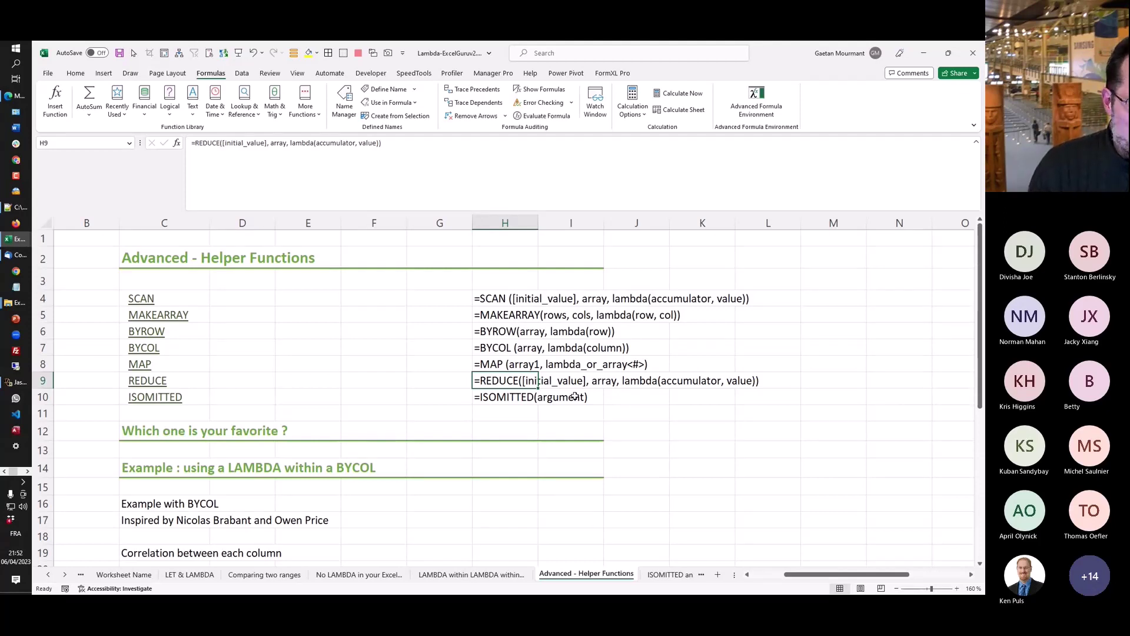
{"action": "left_click", "coordinate": [518, 318]}
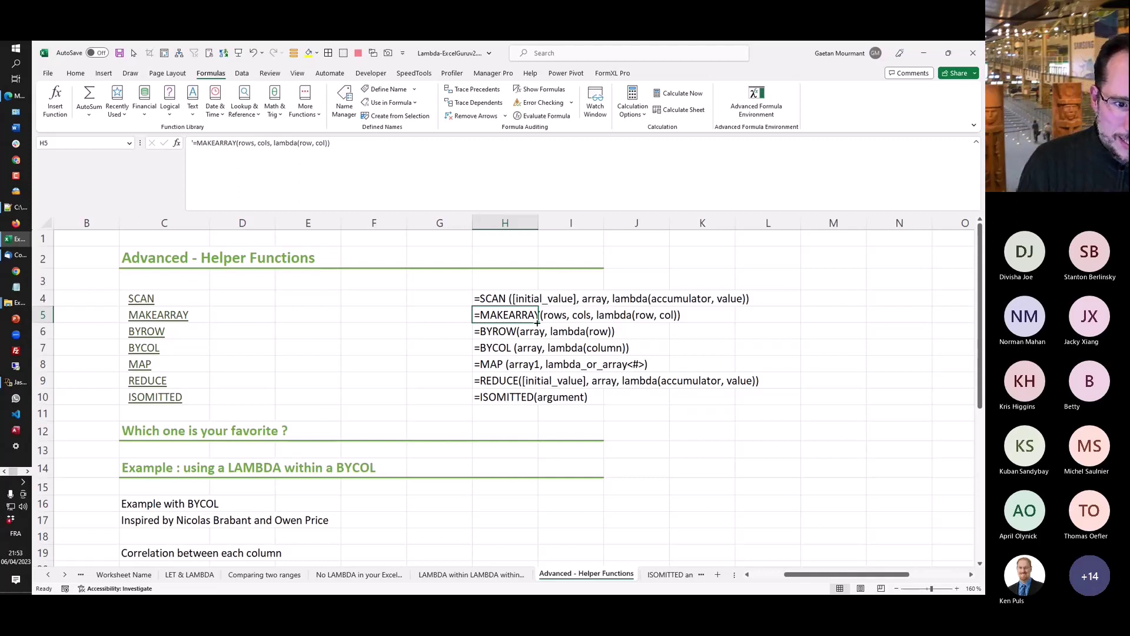
{"action": "left_click", "coordinate": [524, 298]}
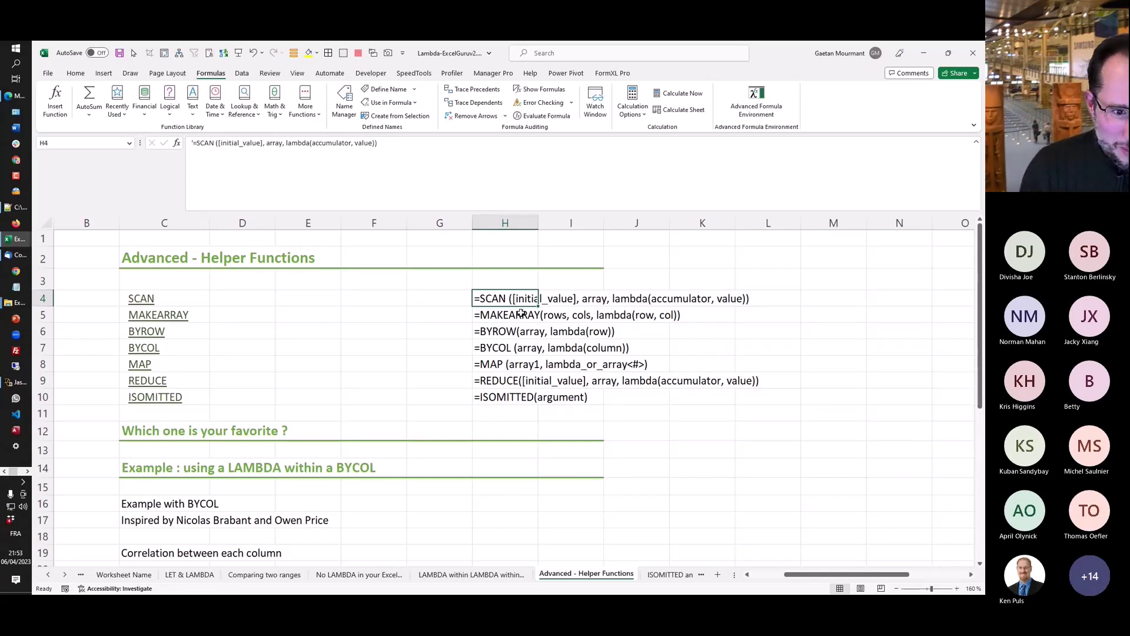
{"action": "left_click", "coordinate": [444, 301]}
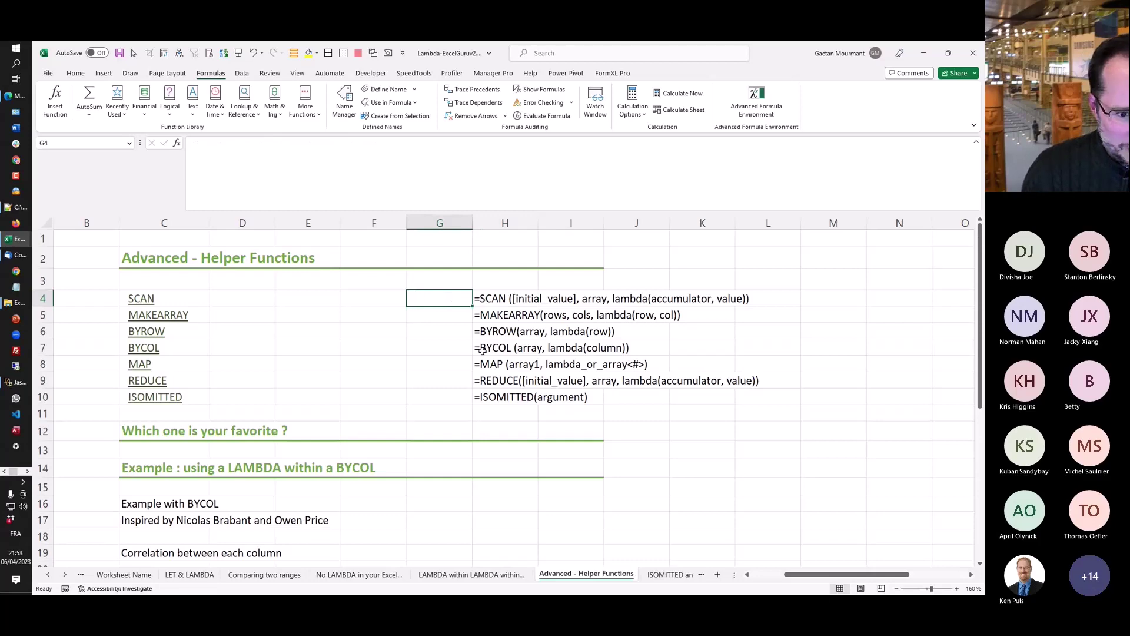
- On ISOMITTED and Errors, review C5's ISOMITTED test, C7's #CALC!, and the 'Missing second argument' message
{"action": "left_click", "coordinate": [661, 575]}
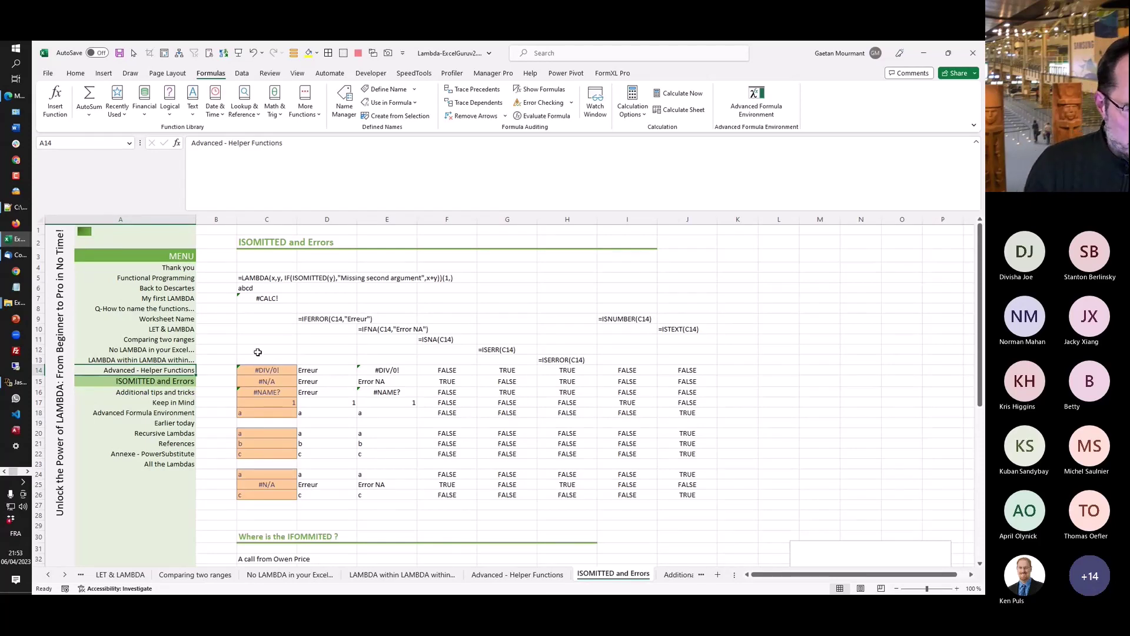
{"action": "left_click", "coordinate": [277, 280]}
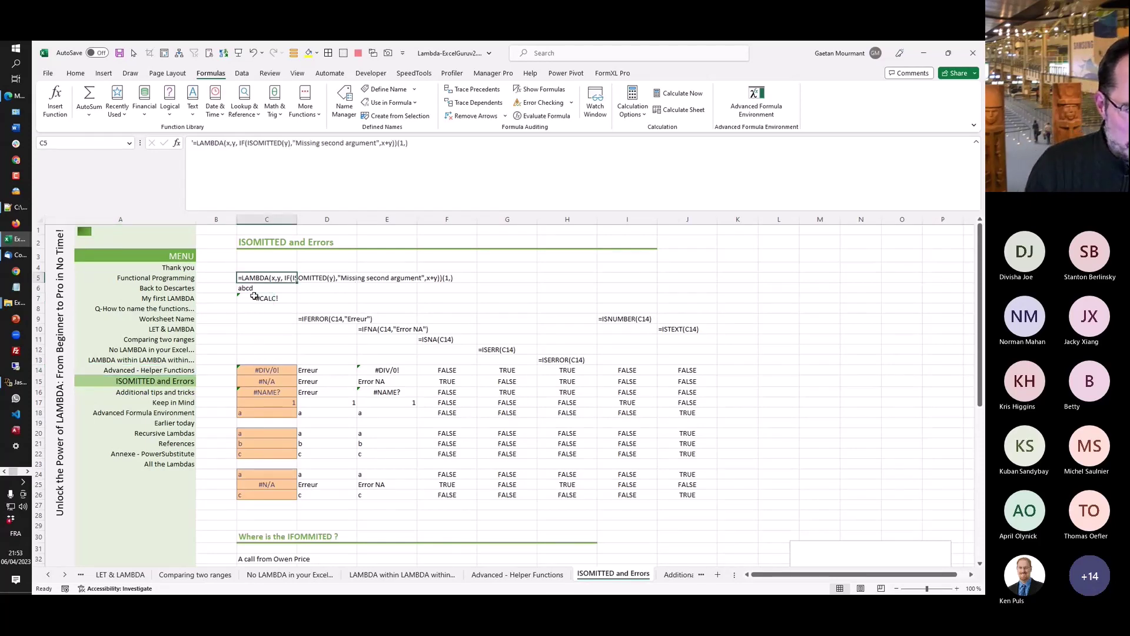
{"action": "left_click", "coordinate": [256, 297]}
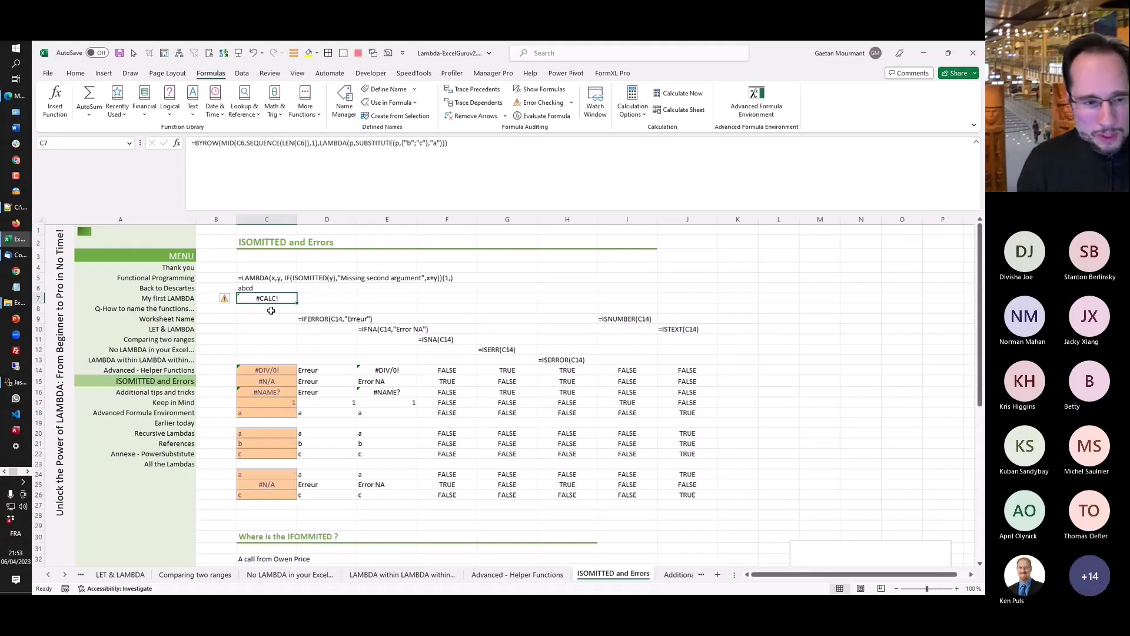
{"action": "left_click", "coordinate": [262, 276]}
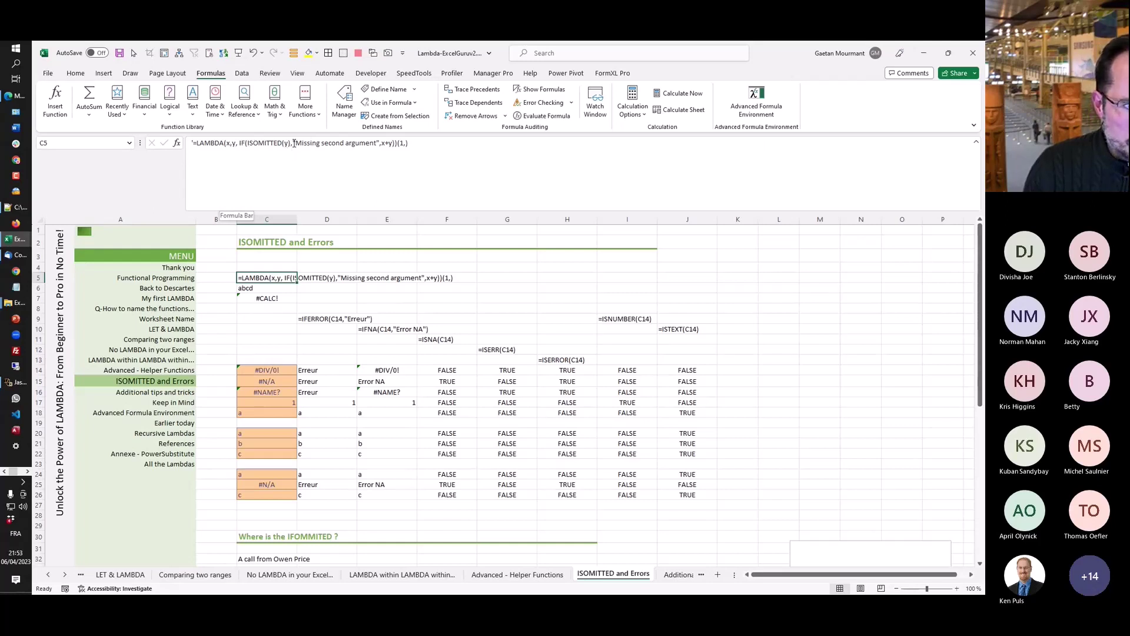
{"action": "left_click_drag", "start_coordinate": [294, 143], "coordinate": [381, 143]}
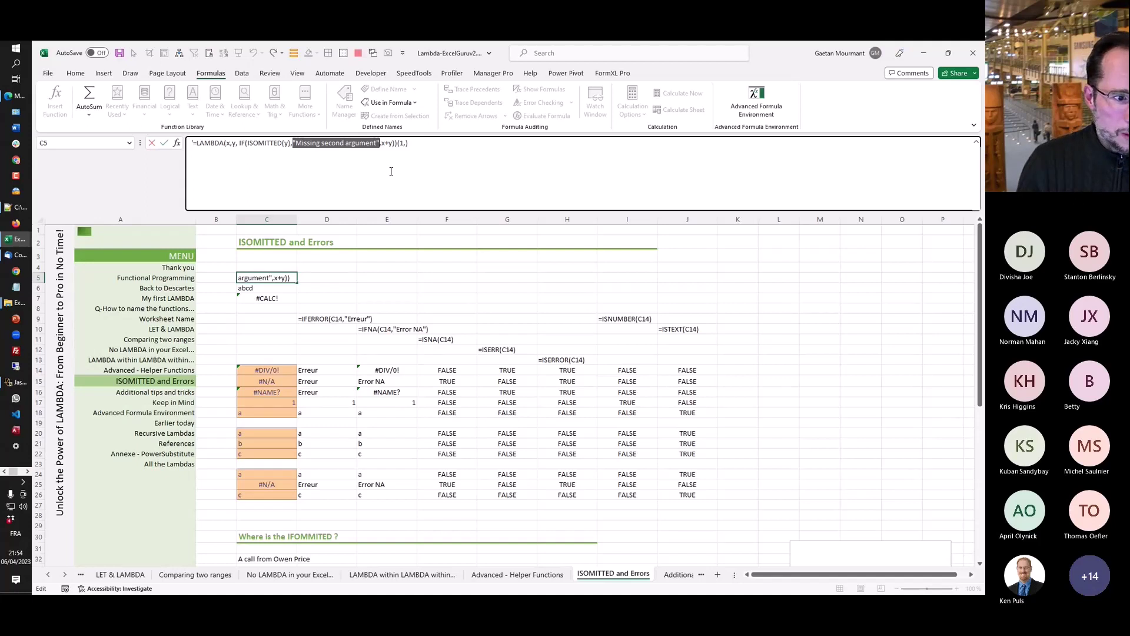
{"action": "key", "text": "Escape"}
- Start an XLOOKUP formula in C4 from the =xl suggestion
{"action": "left_click", "coordinate": [280, 266]}
{"action": "type", "text": "="}
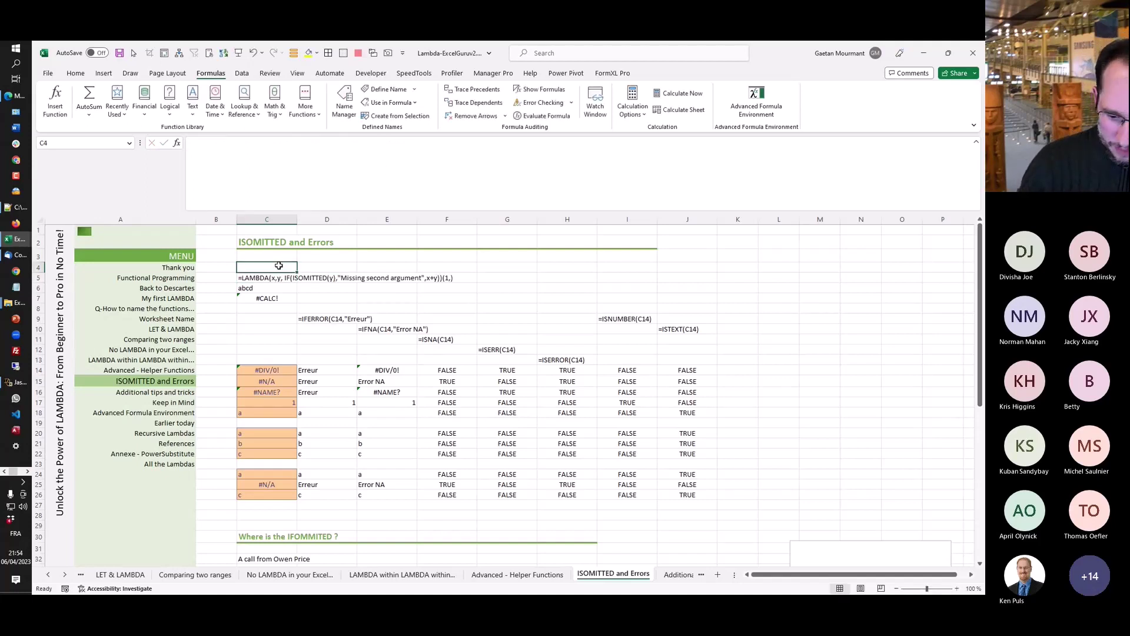
{"action": "type", "text": "xl"}
{"action": "key", "text": "Tab"}
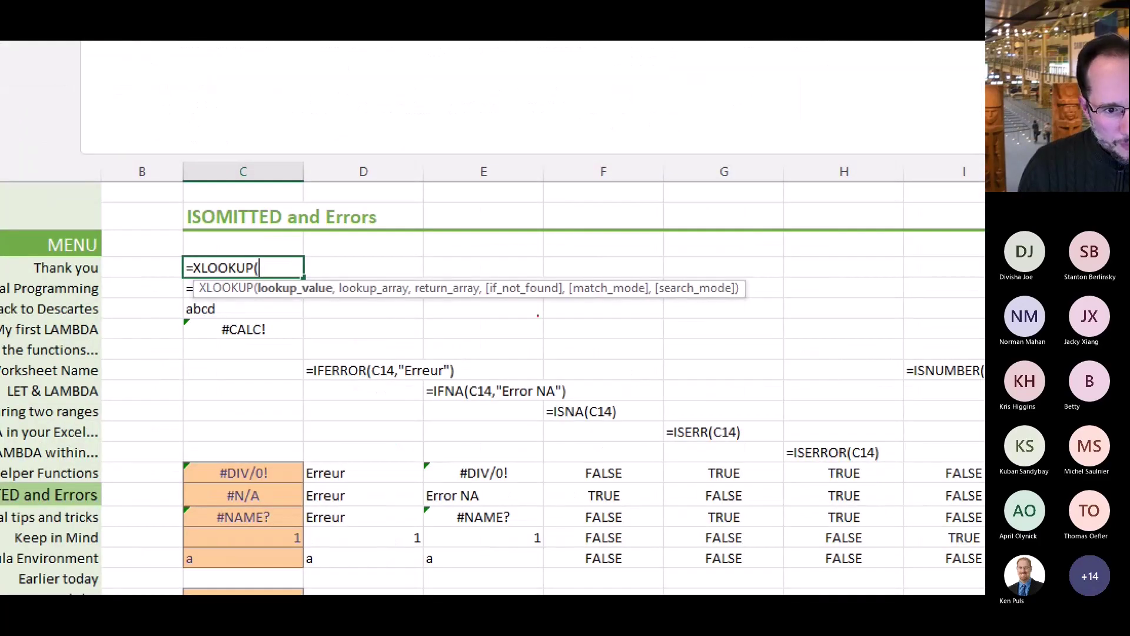
- Point out XLOOKUP's optional [if_not_found] and [match_mode] arguments, then discard the C4 formula
{"action": "mouse_move", "coordinate": [487, 299]}
{"action": "left_mouse_down"}
{"action": "mouse_move", "coordinate": [642, 294]}
{"action": "mouse_move", "coordinate": [572, 299]}
{"action": "left_mouse_up"}
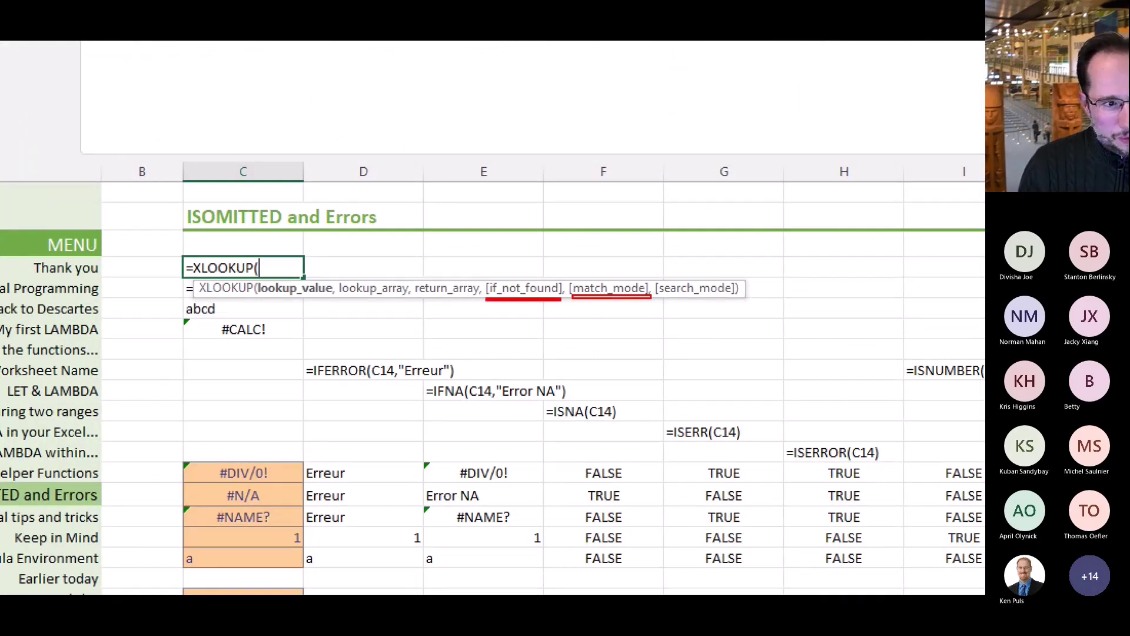
{"action": "left_click_drag", "start_coordinate": [499, 349], "coordinate": [516, 305]}
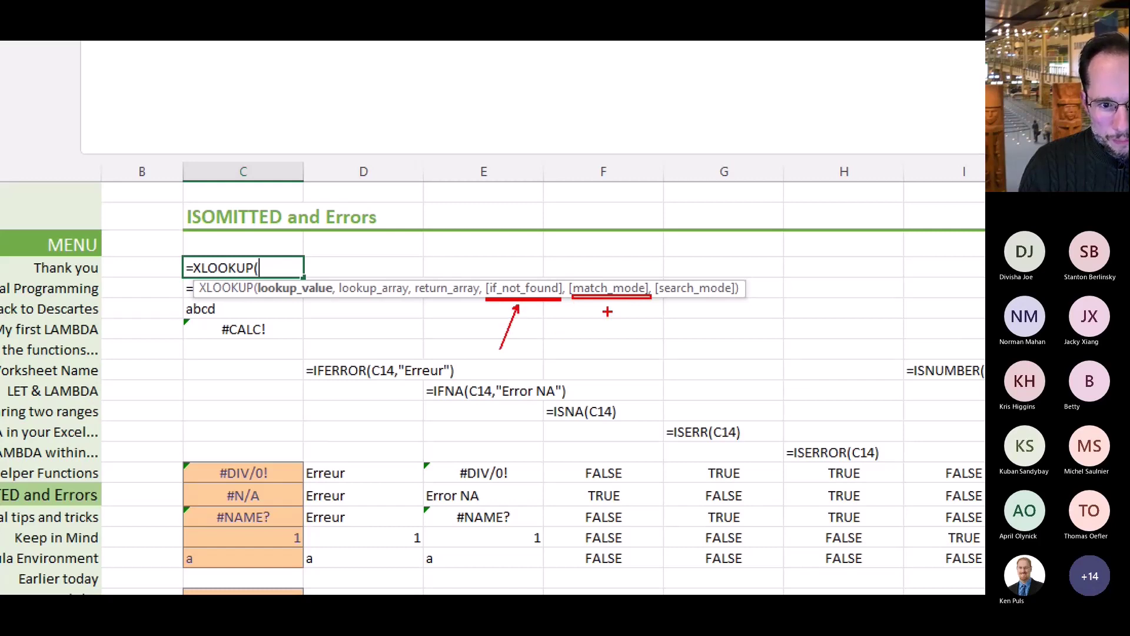
{"action": "left_click_drag", "start_coordinate": [613, 327], "coordinate": [613, 306]}
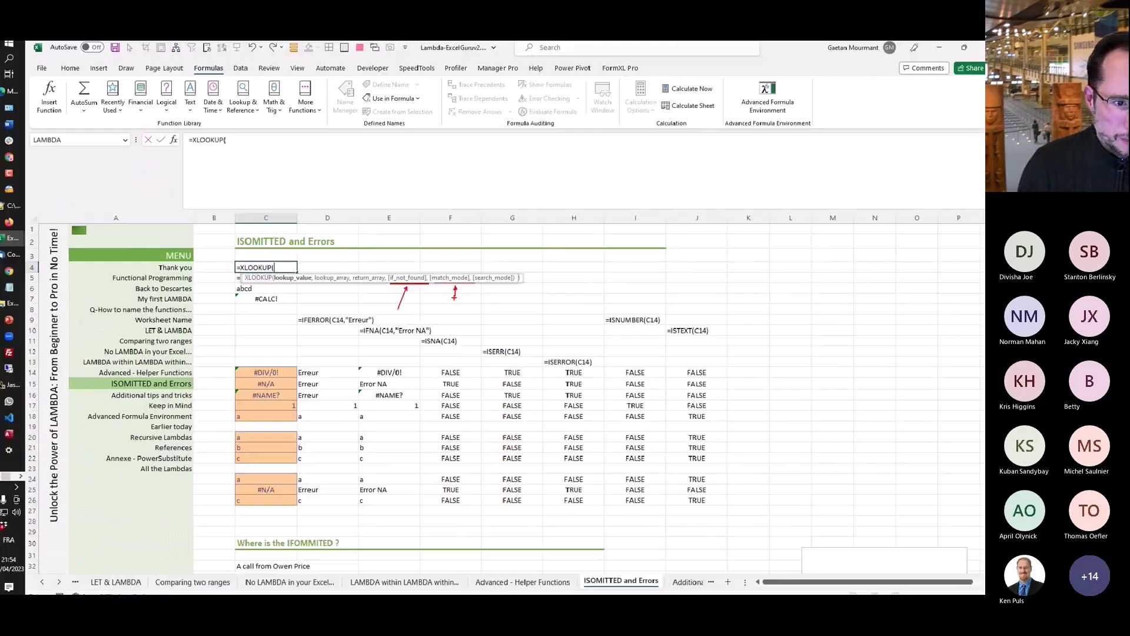
{"action": "key", "text": "Escape"}
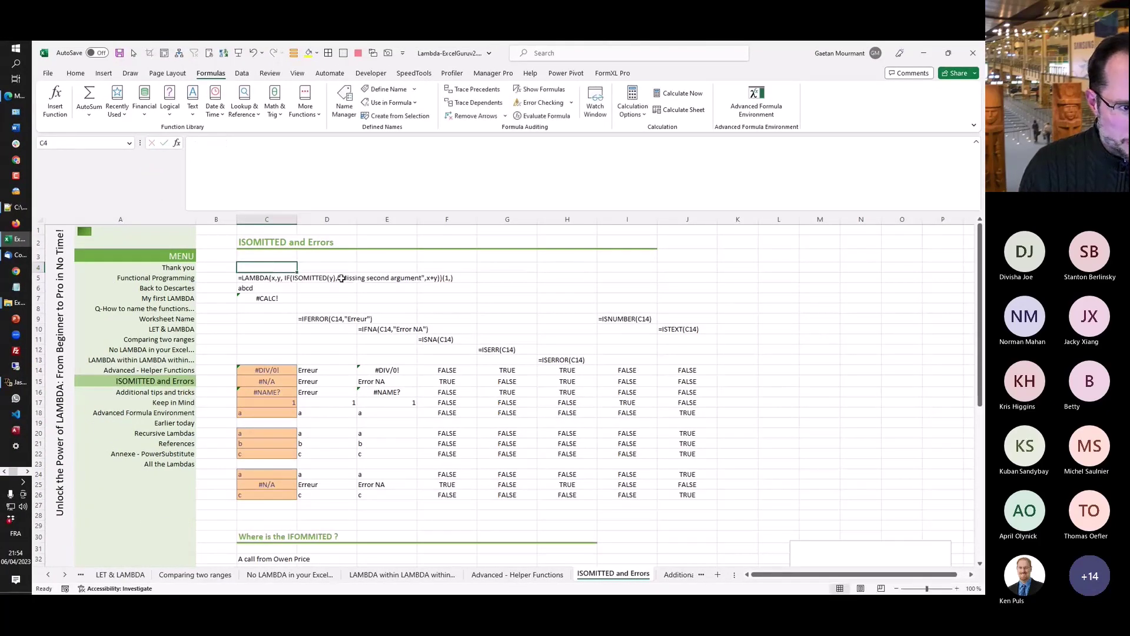
{"action": "left_click", "coordinate": [286, 278]}
{"action": "scroll", "coordinate": [282, 325], "scroll_direction": "up", "scroll_amount": 3, "text": "ctrl"}
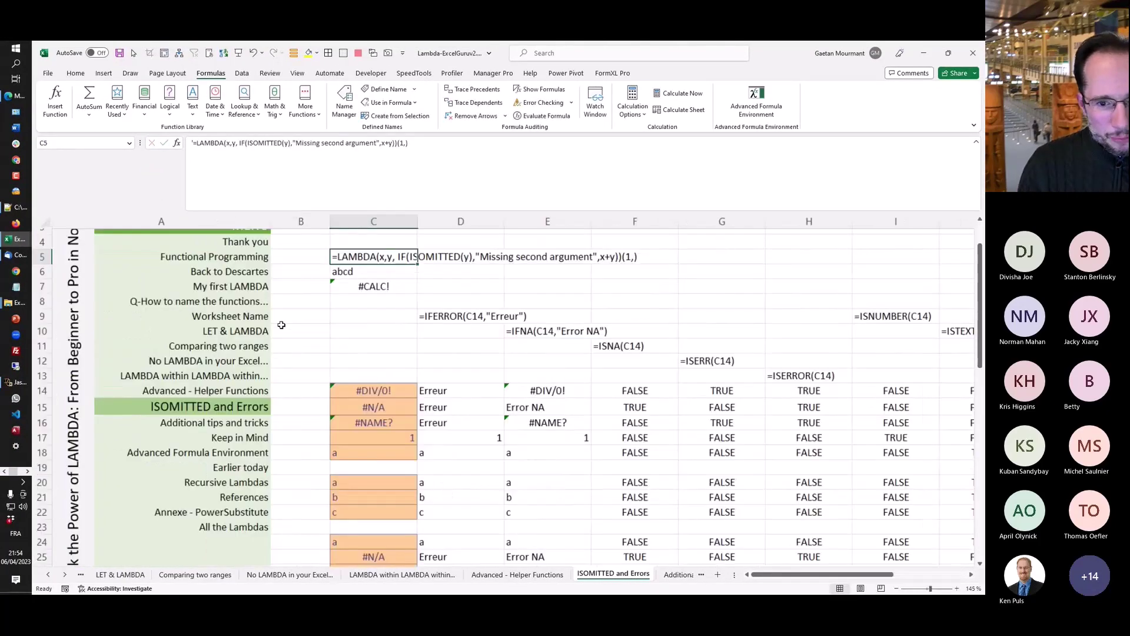
{"action": "scroll", "coordinate": [275, 320], "scroll_direction": "down", "scroll_amount": 1, "text": "ctrl"}
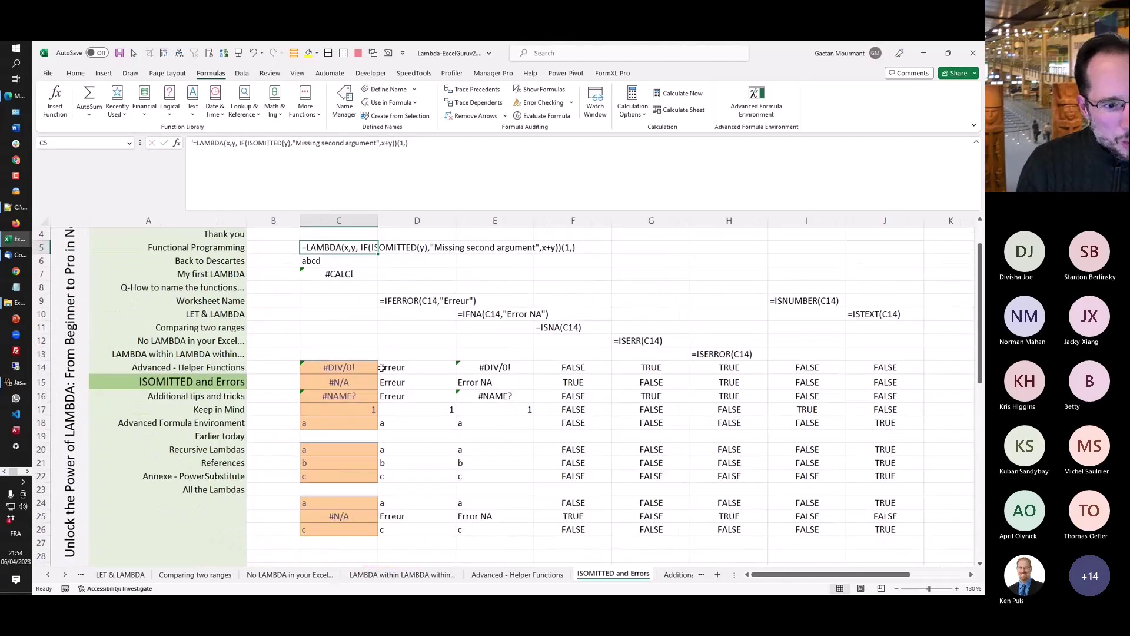
{"action": "left_click", "coordinate": [428, 302]}
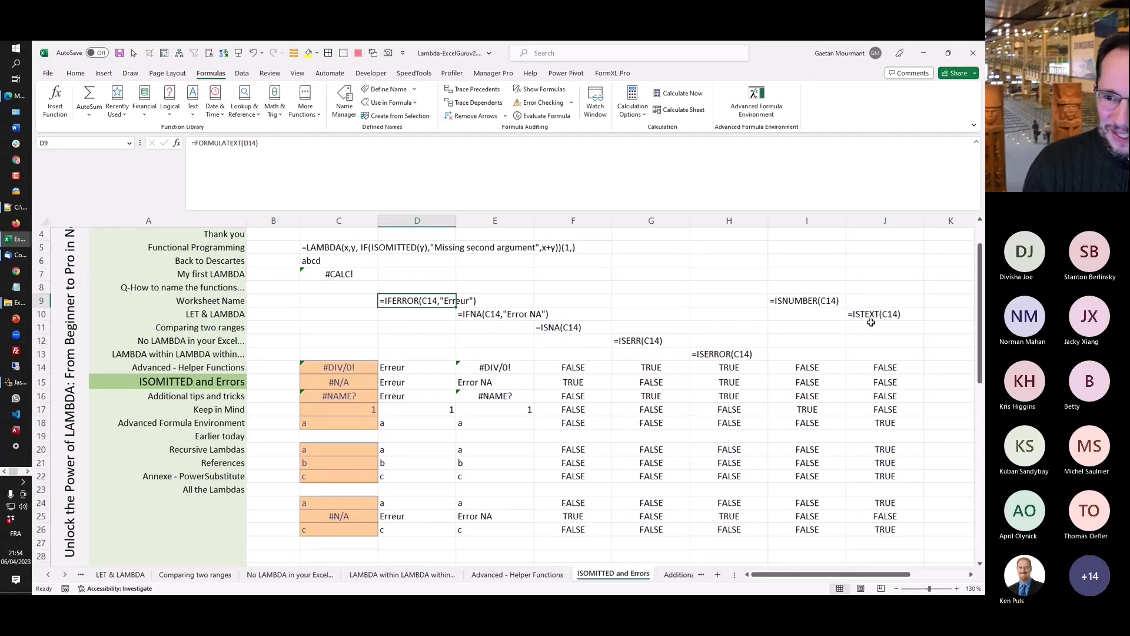
{"action": "left_click_drag", "start_coordinate": [580, 284], "coordinate": [865, 356]}
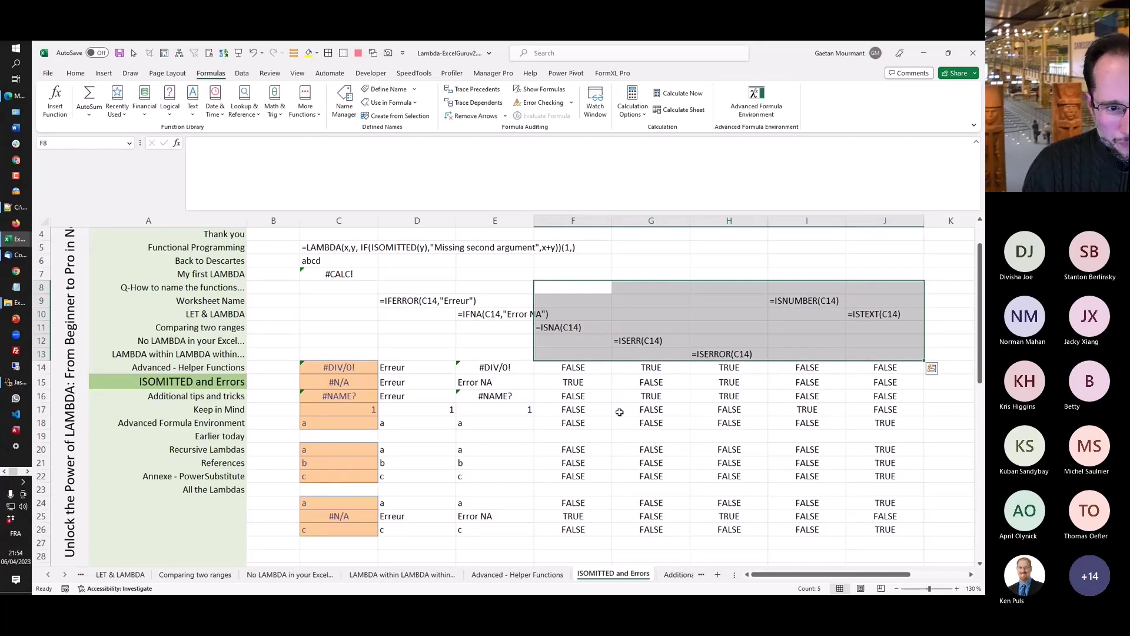
{"action": "left_click", "coordinate": [416, 324]}
{"action": "left_click", "coordinate": [419, 303]}
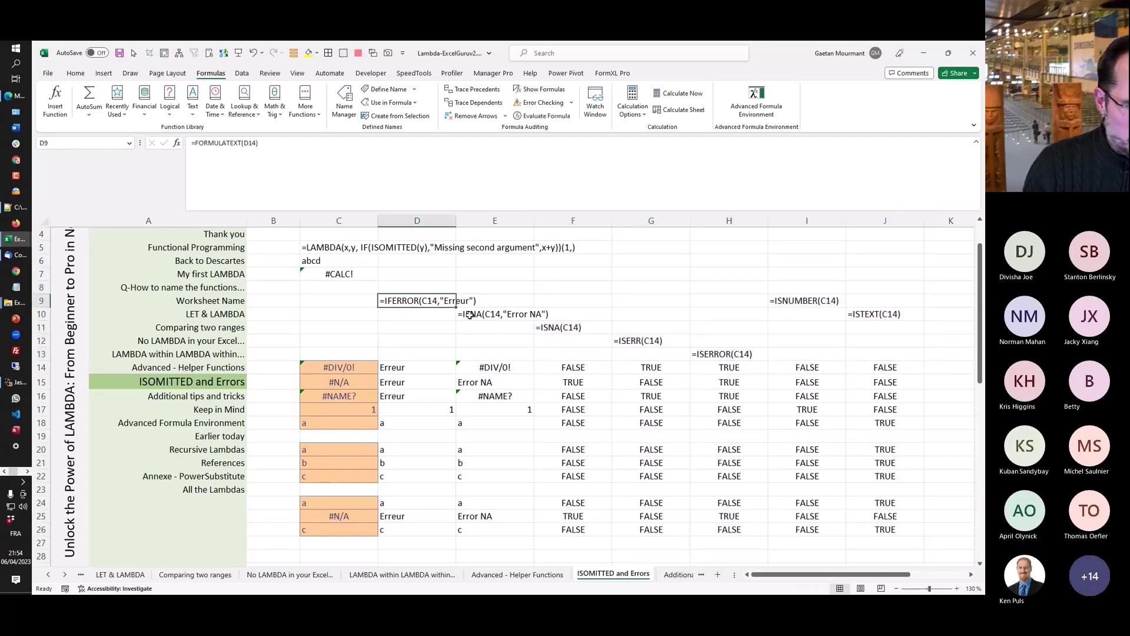
{"action": "left_click", "coordinate": [472, 315]}
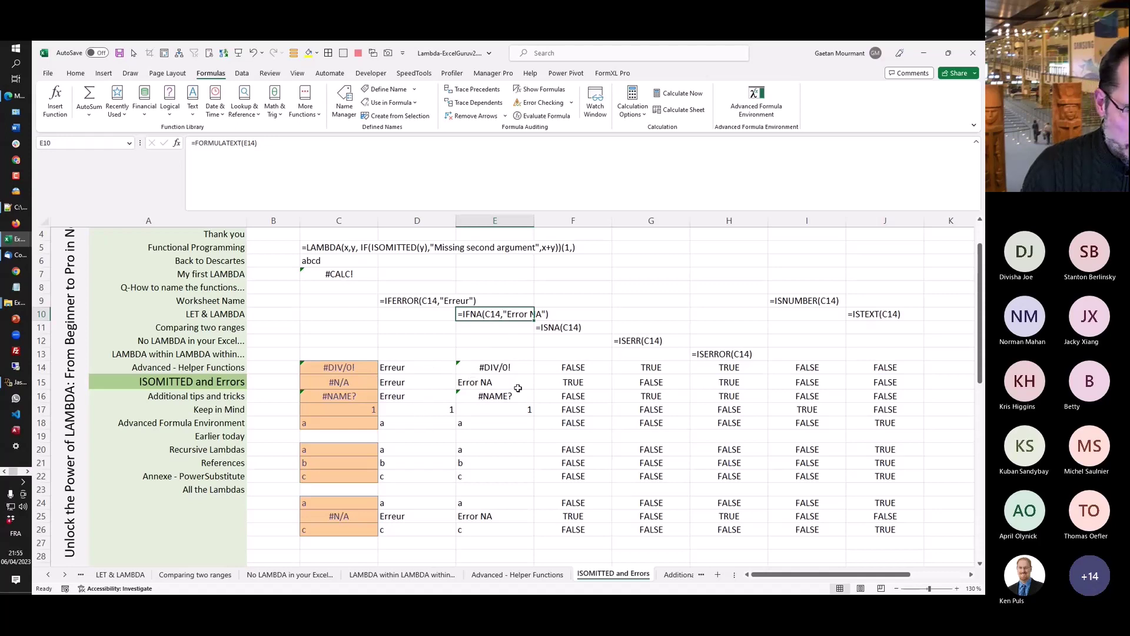
{"action": "left_click", "coordinate": [412, 451]}
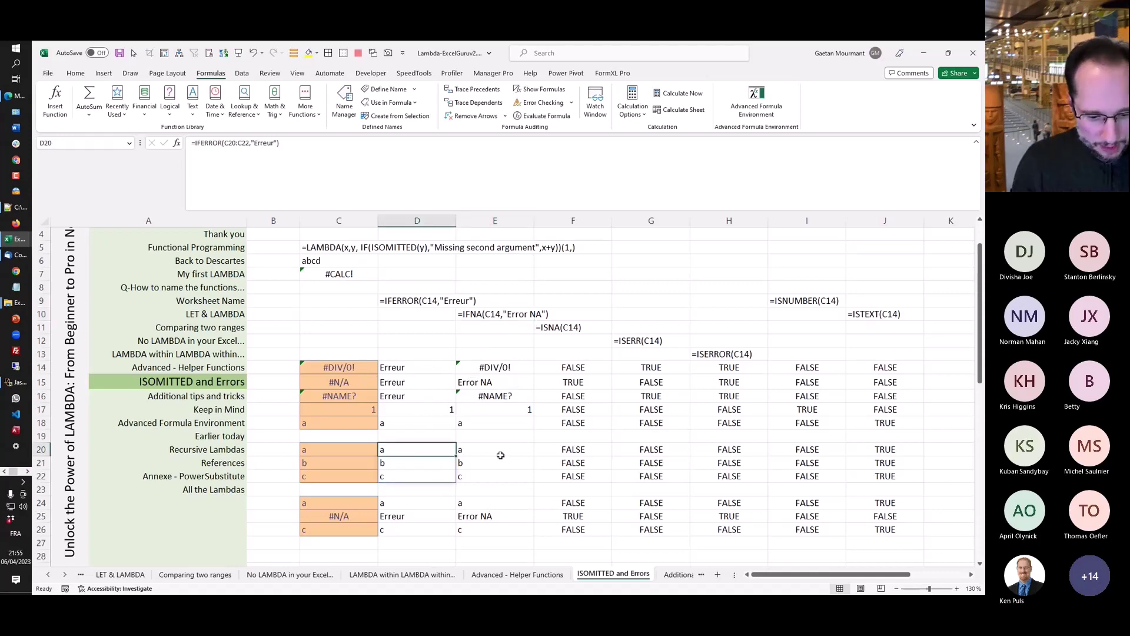
{"action": "key", "text": "F2"}
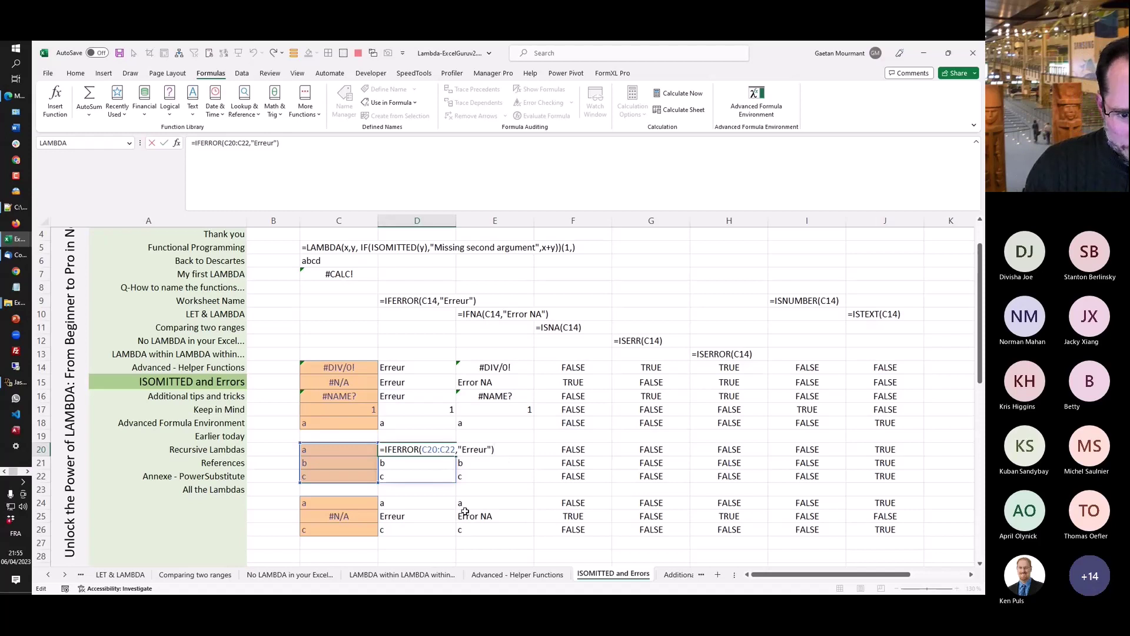
{"action": "key", "text": "Escape"}
{"action": "left_click", "coordinate": [504, 455]}
{"action": "key", "text": "F2"}
{"action": "key", "text": "Escape"}
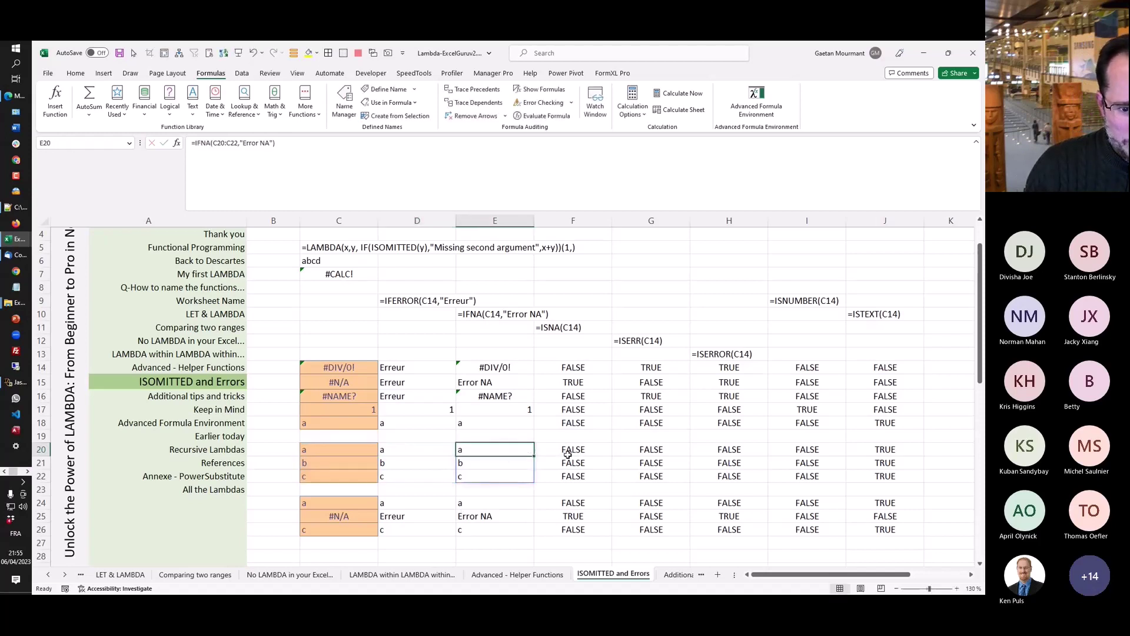
{"action": "left_click", "coordinate": [568, 454]}
{"action": "key", "text": "F2"}
{"action": "key", "text": "Escape"}
{"action": "left_click", "coordinate": [434, 504]}
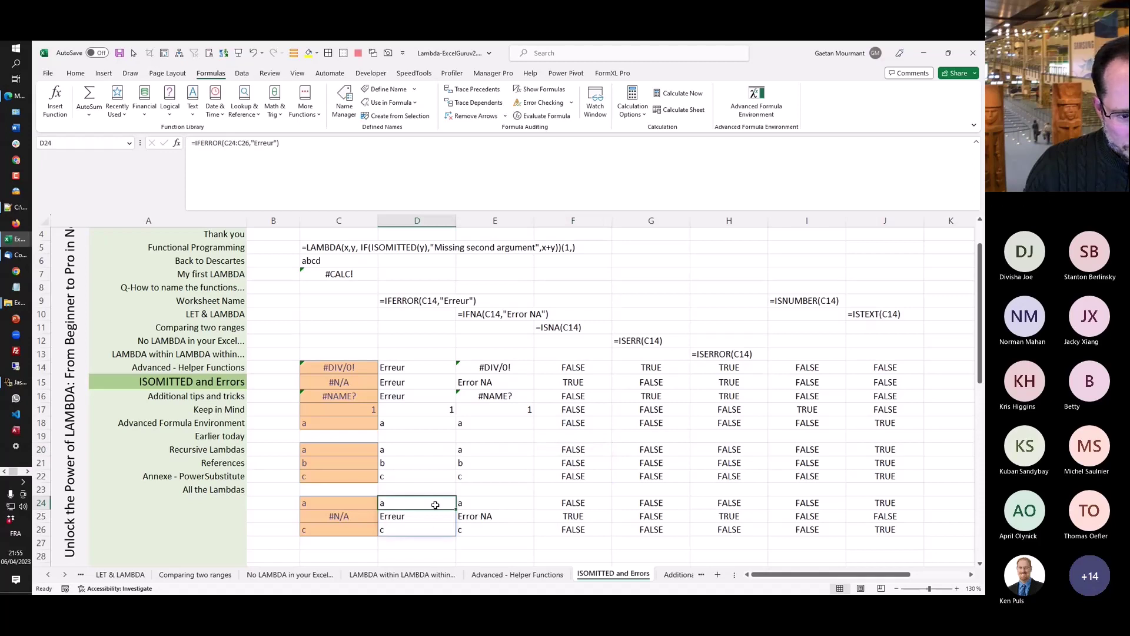
{"action": "left_click", "coordinate": [395, 518]}
{"action": "key", "text": "Down"}
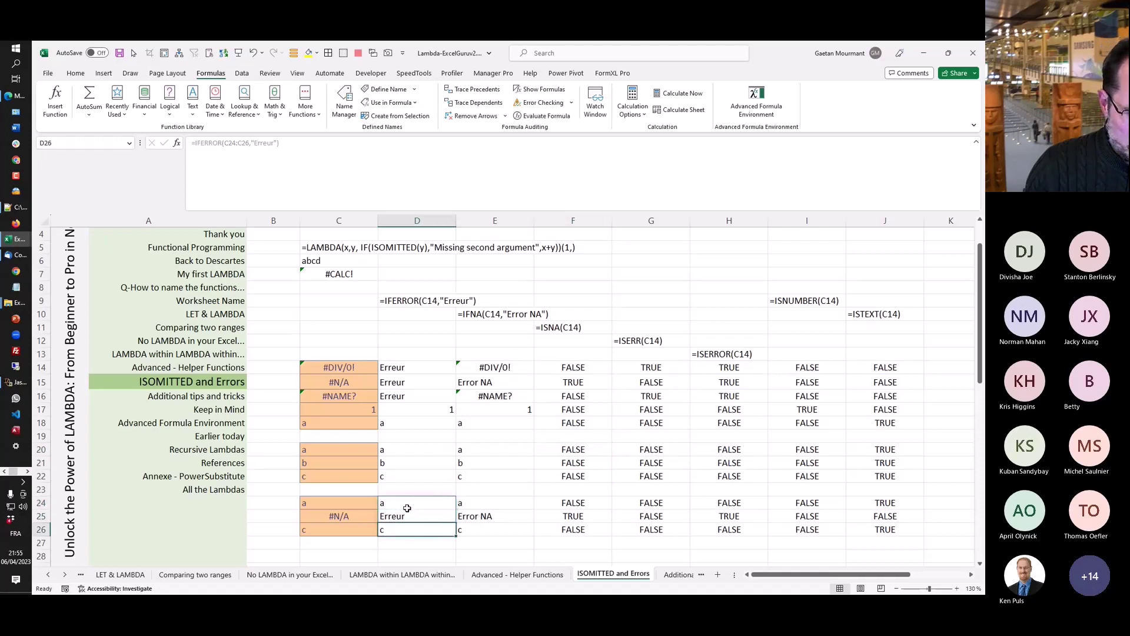
{"action": "left_click", "coordinate": [354, 521]}
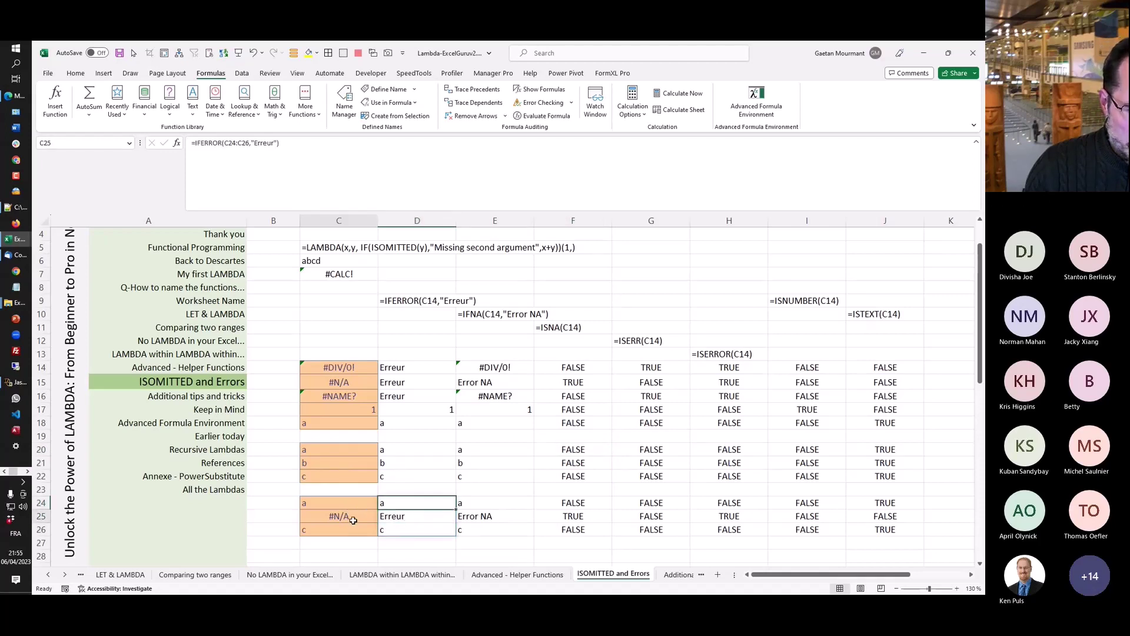
{"action": "left_click", "coordinate": [393, 520]}
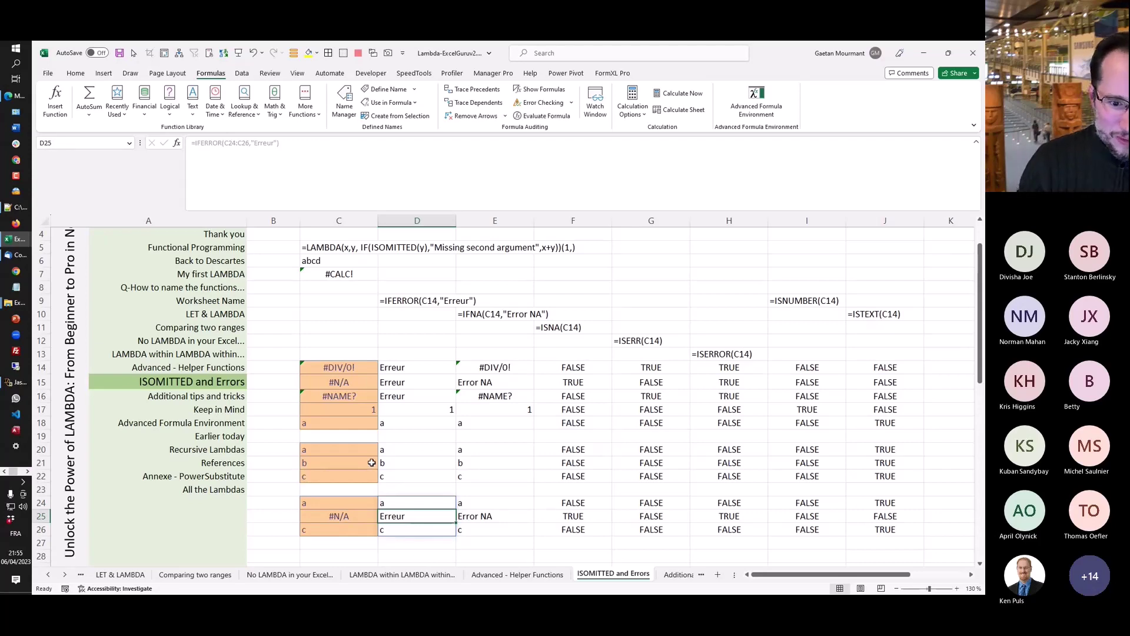
{"action": "scroll", "coordinate": [358, 468], "scroll_direction": "down", "scroll_amount": 1}
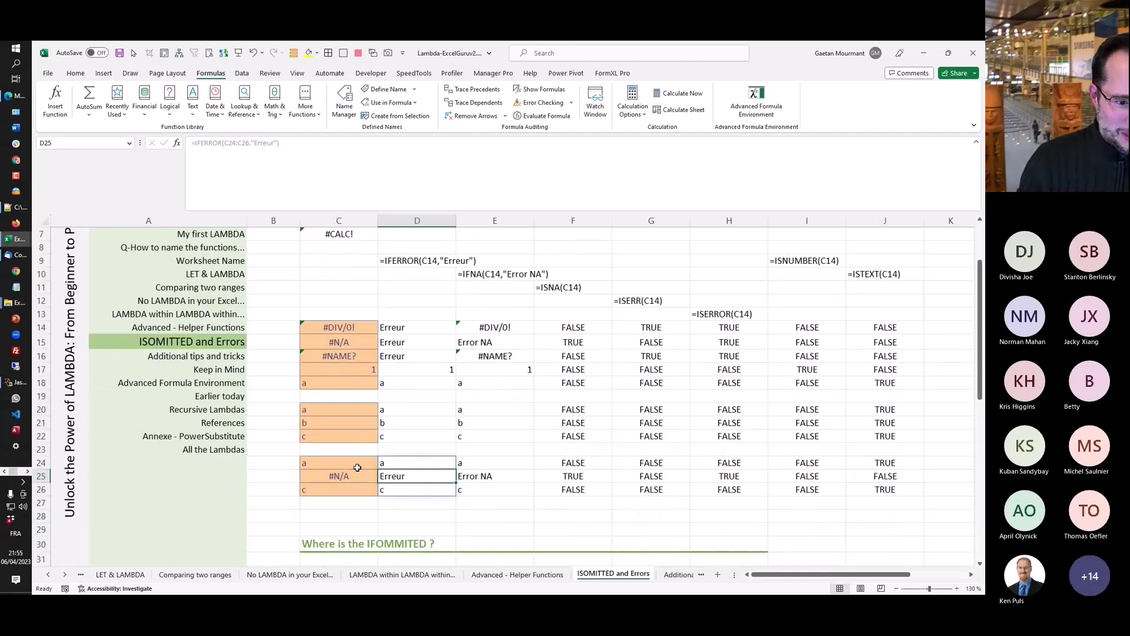
{"action": "left_click", "coordinate": [401, 463]}
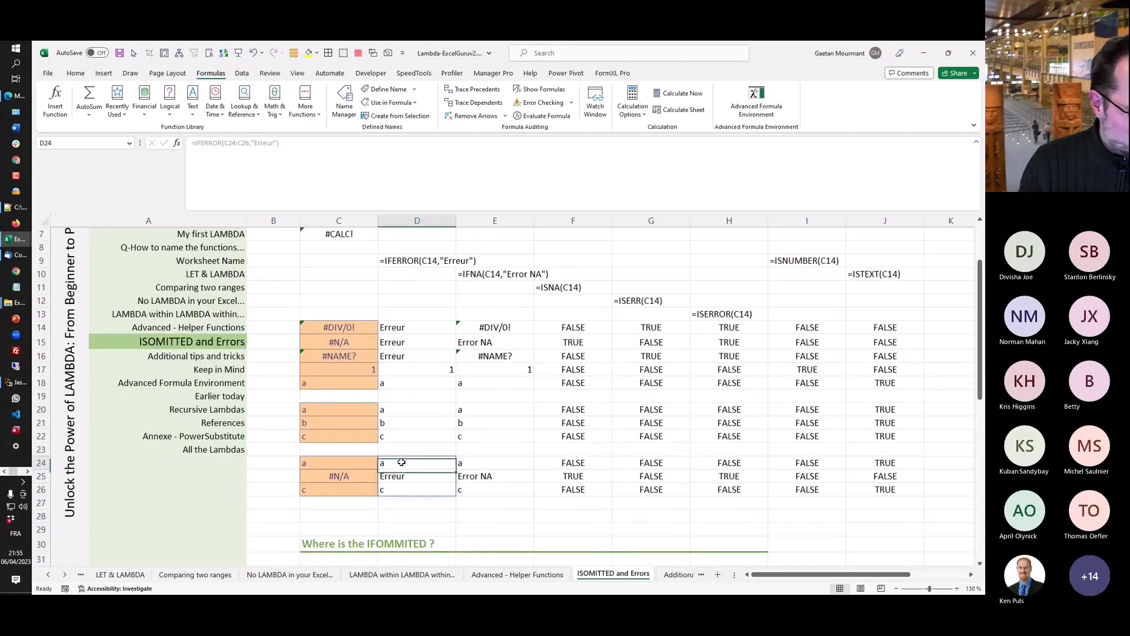
{"action": "scroll", "coordinate": [473, 449], "scroll_direction": "down", "scroll_amount": 1}
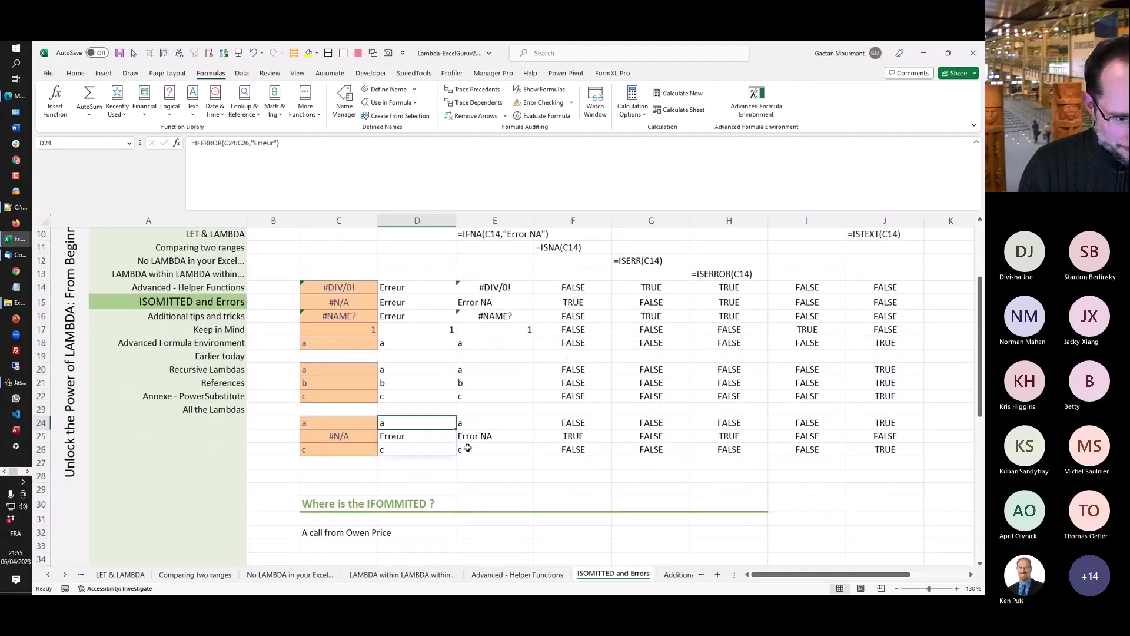
{"action": "scroll", "coordinate": [468, 449], "scroll_direction": "down", "scroll_amount": 2}
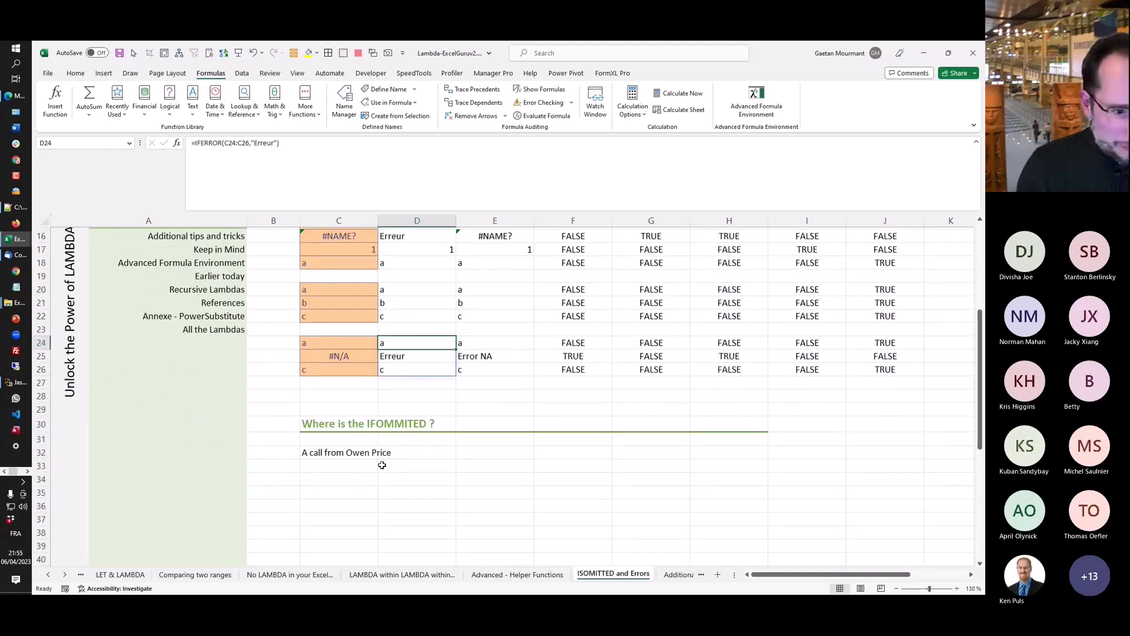
{"action": "scroll", "coordinate": [402, 451], "scroll_direction": "up", "scroll_amount": 5}
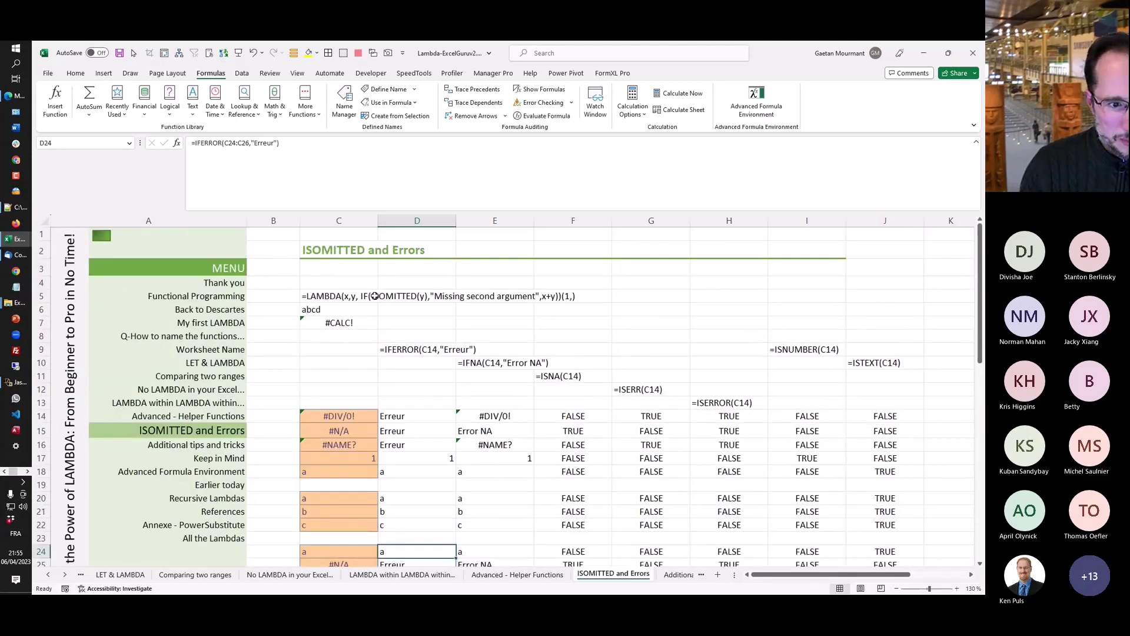
- Inspect C5's apostrophe text and the IFNA/ISNA texts in E10 and F11, then go to Additional tips and tricks
{"action": "left_click", "coordinate": [363, 298]}
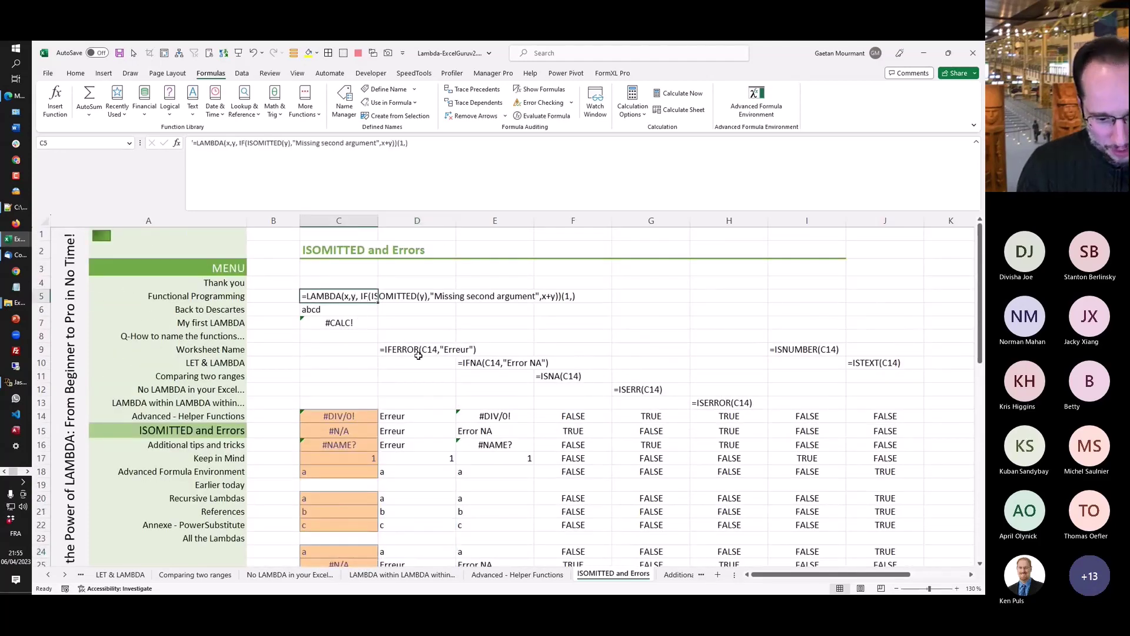
{"action": "double_click", "coordinate": [373, 297]}
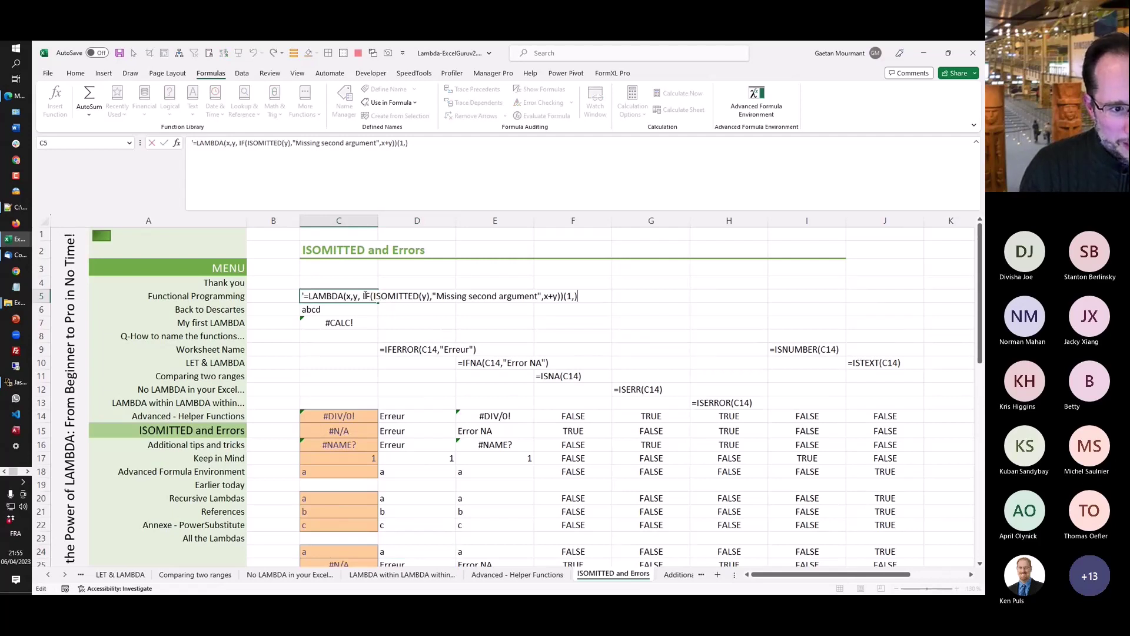
{"action": "key", "text": "Escape"}
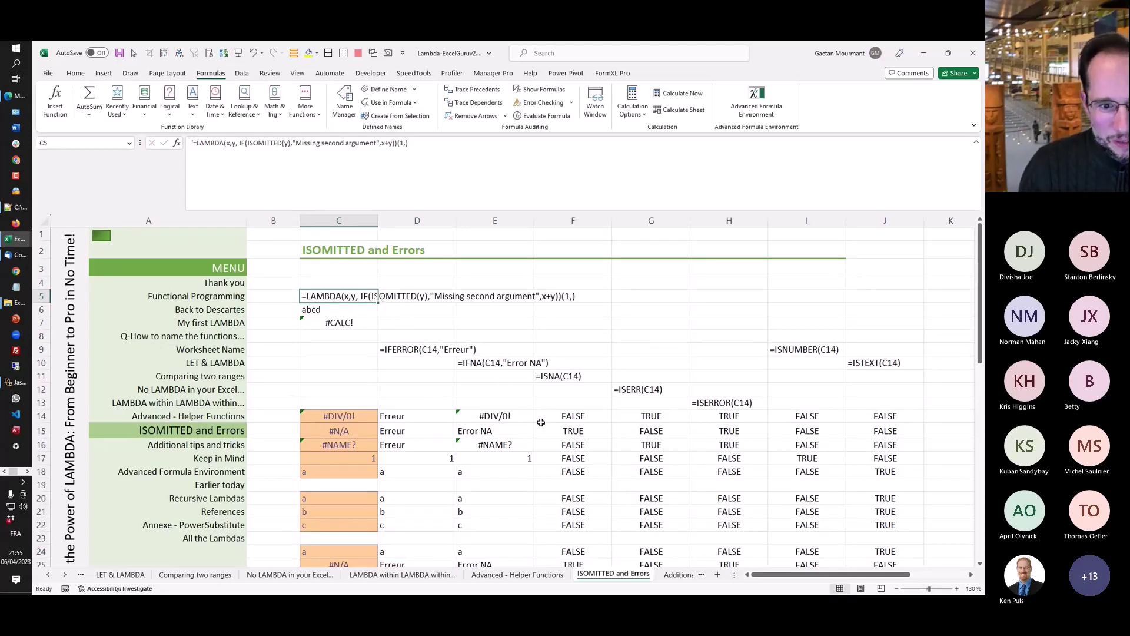
{"action": "left_click", "coordinate": [510, 365]}
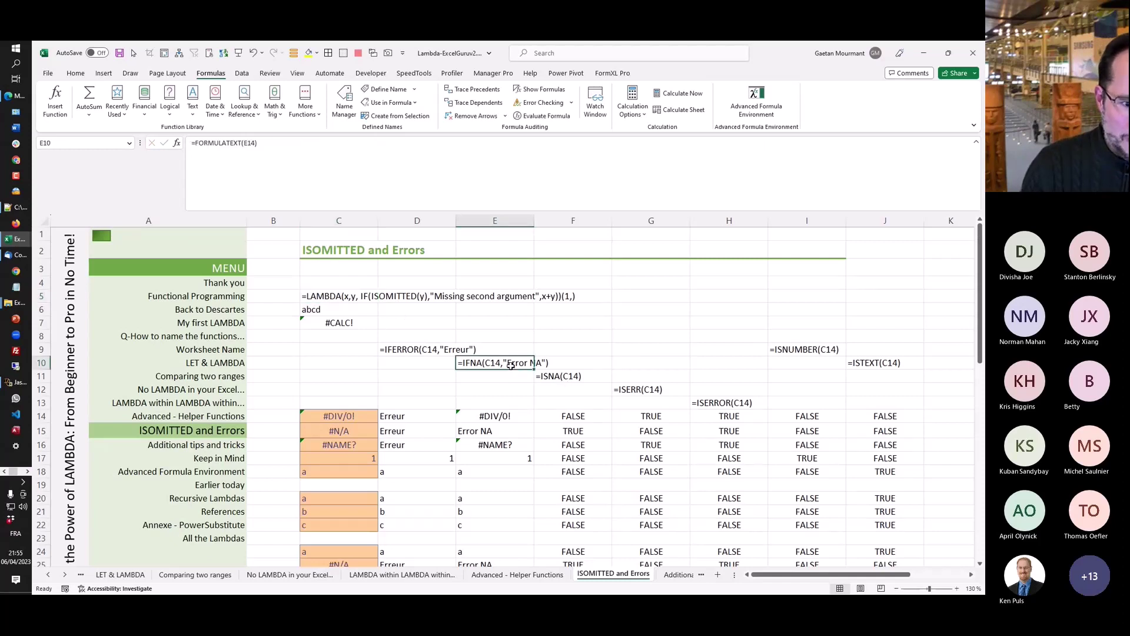
{"action": "left_click", "coordinate": [544, 376]}
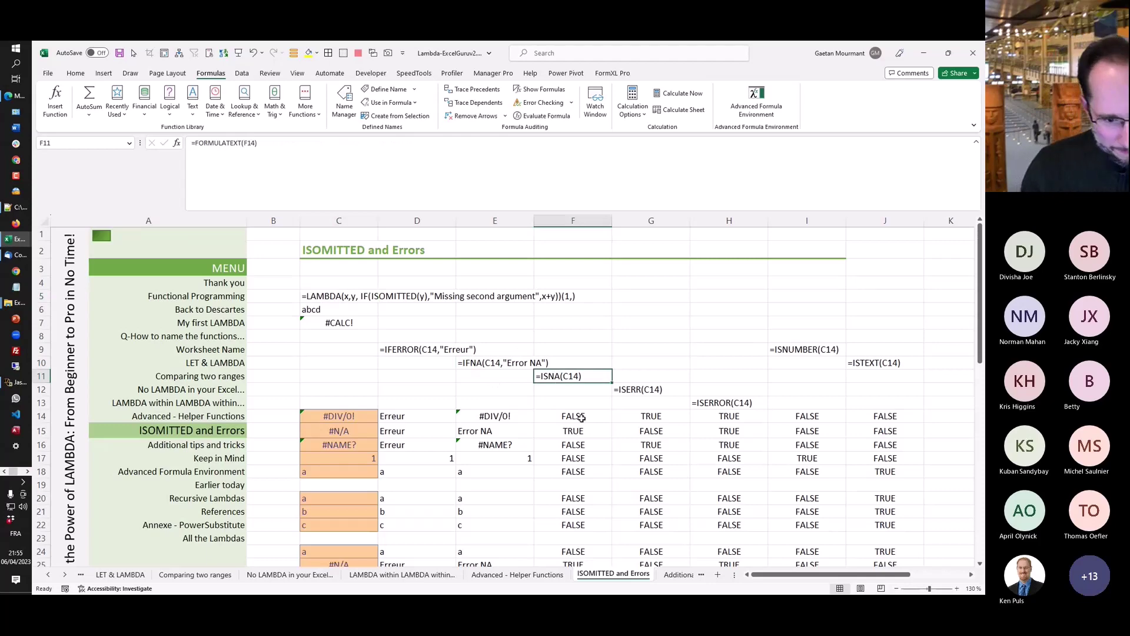
{"action": "left_click", "coordinate": [222, 447]}
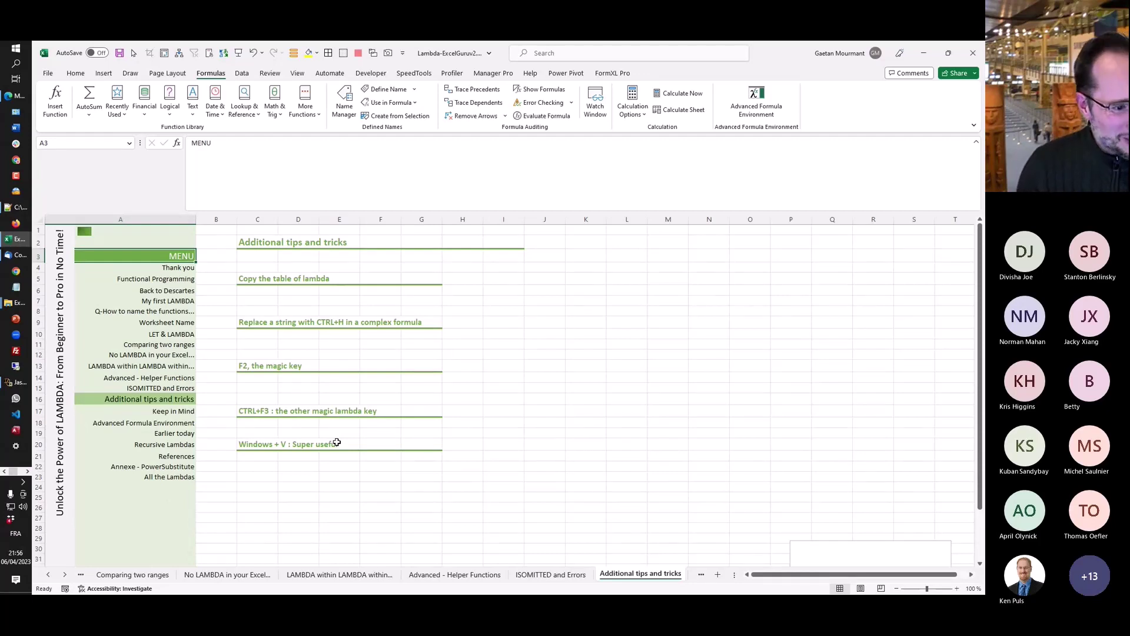
- Copy the whole lambdas table from the All the Lambdas sheet
{"action": "left_click", "coordinate": [167, 478]}
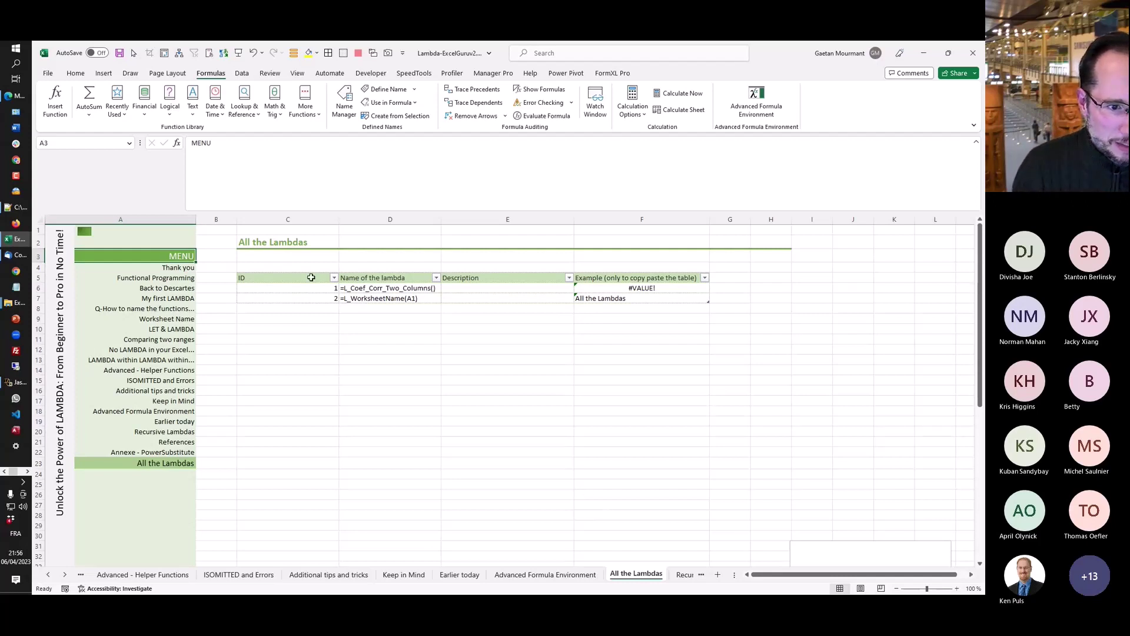
{"action": "left_click_drag", "start_coordinate": [311, 278], "coordinate": [587, 301]}
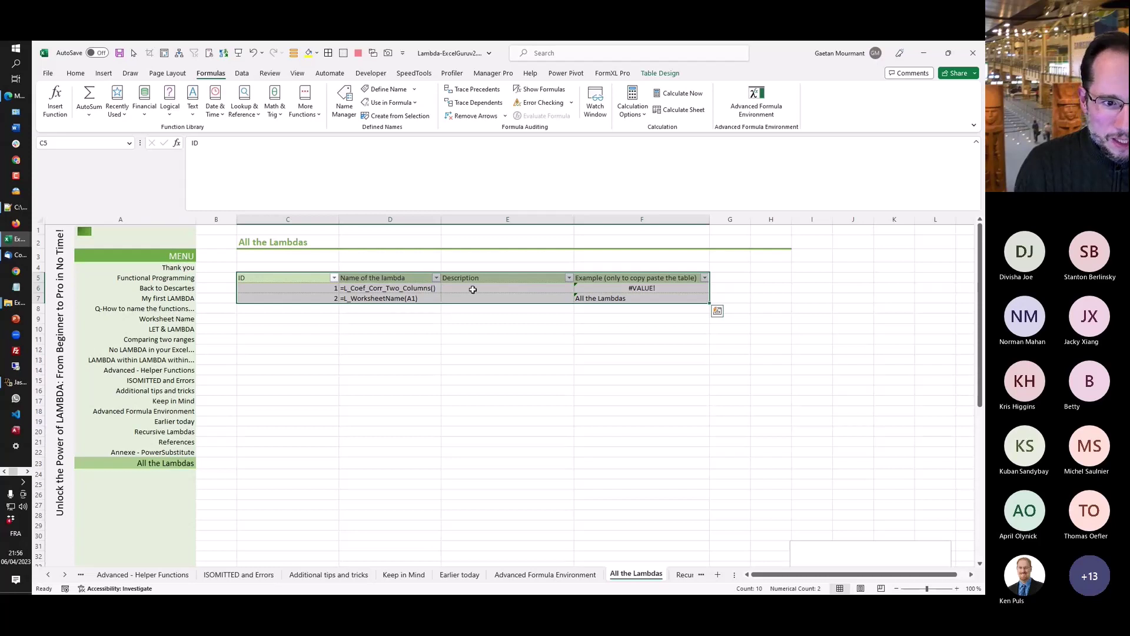
{"action": "left_click_drag", "start_coordinate": [468, 290], "coordinate": [474, 300]}
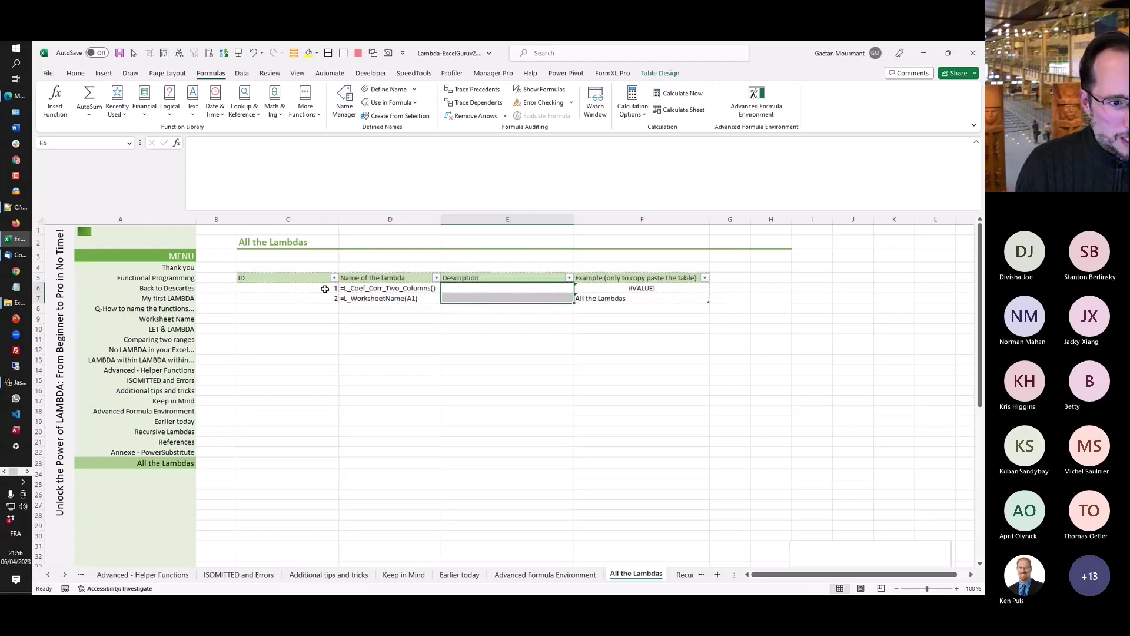
{"action": "left_click_drag", "start_coordinate": [298, 281], "coordinate": [616, 304]}
{"action": "key", "text": "ctrl+c"}
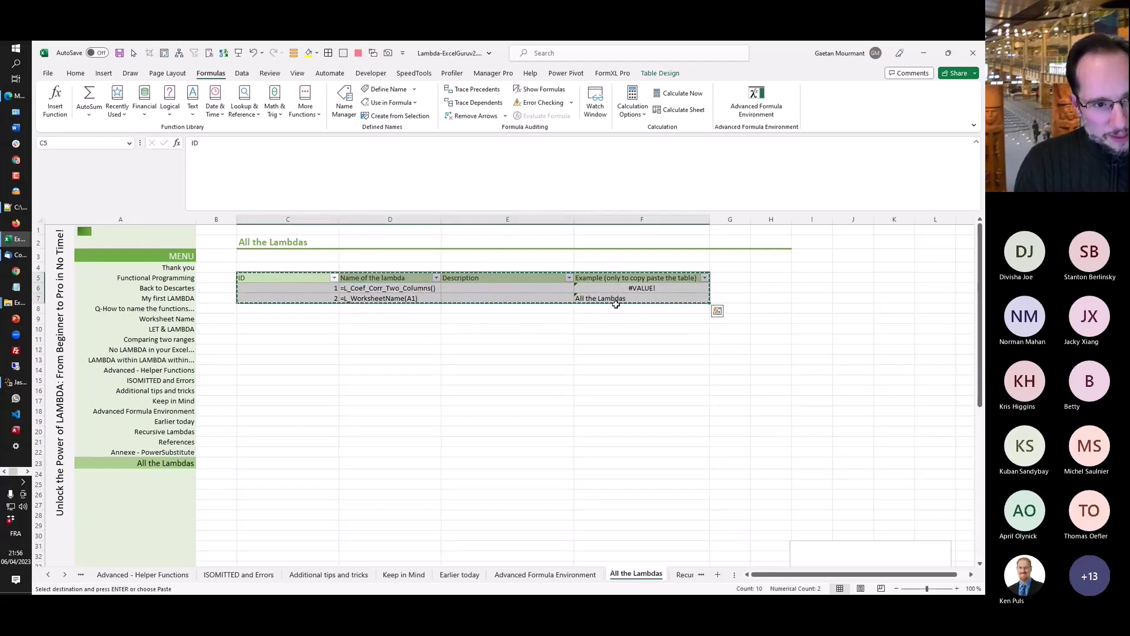
- Create a blank workbook, select H3 and check its defined names
{"action": "left_click", "coordinate": [48, 73]}
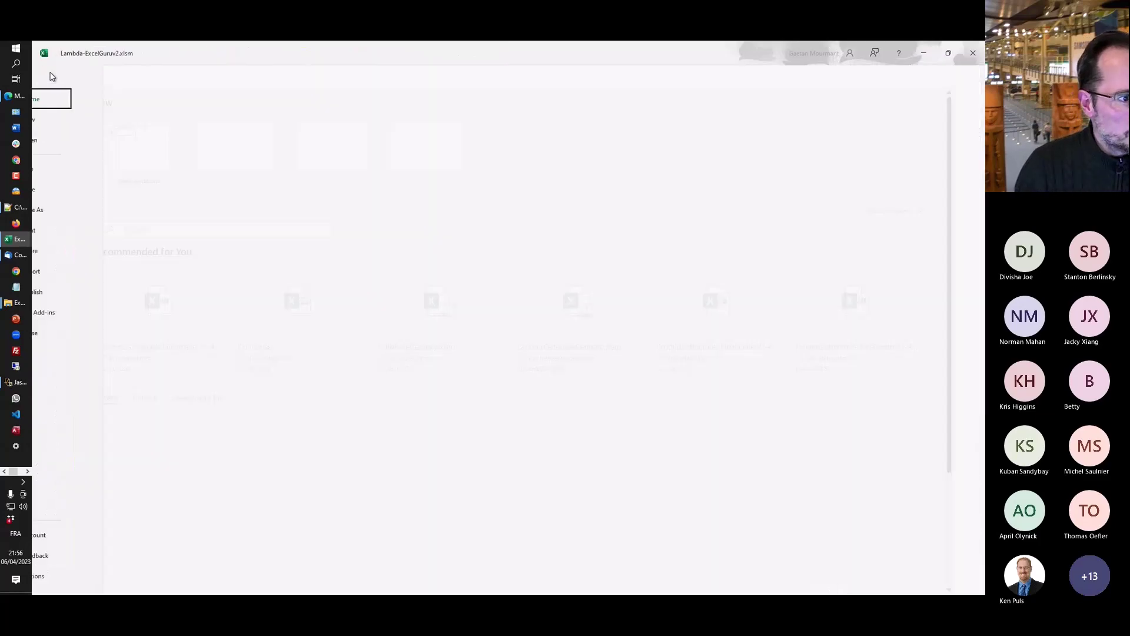
{"action": "left_click", "coordinate": [61, 119]}
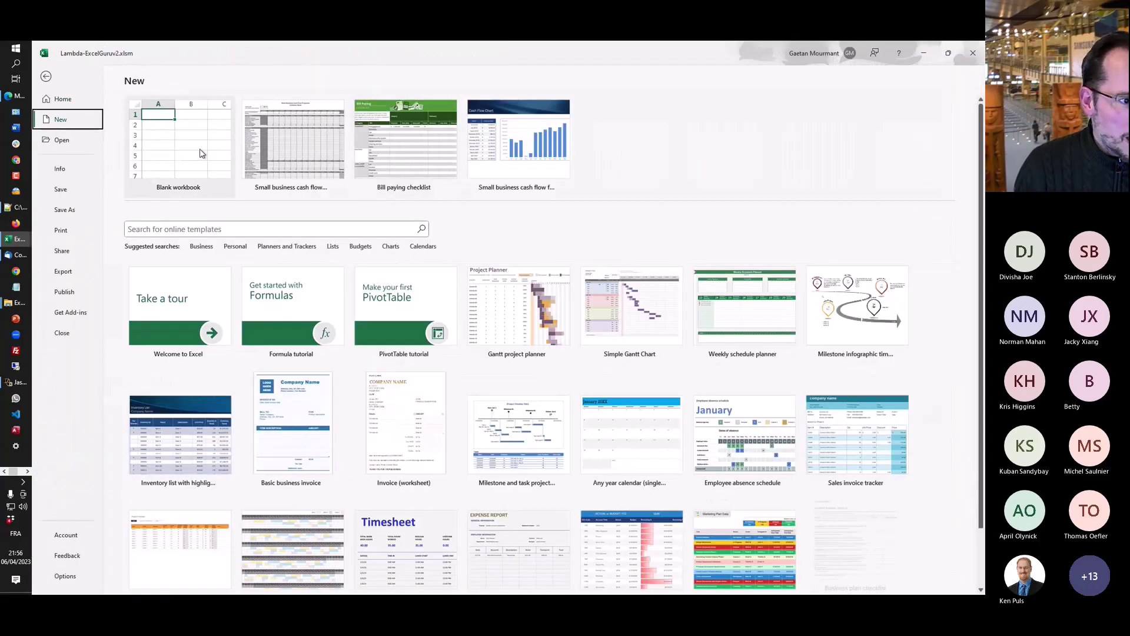
{"action": "key", "text": "ctrl+n"}
{"action": "left_click", "coordinate": [293, 255]}
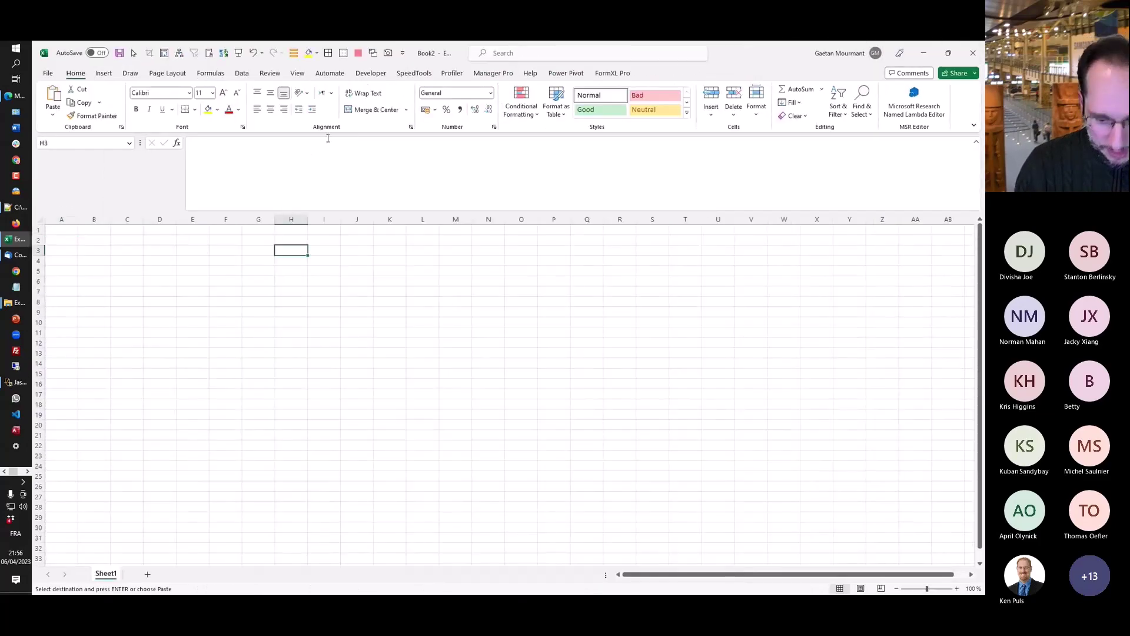
{"action": "key", "text": "ctrl+F3"}
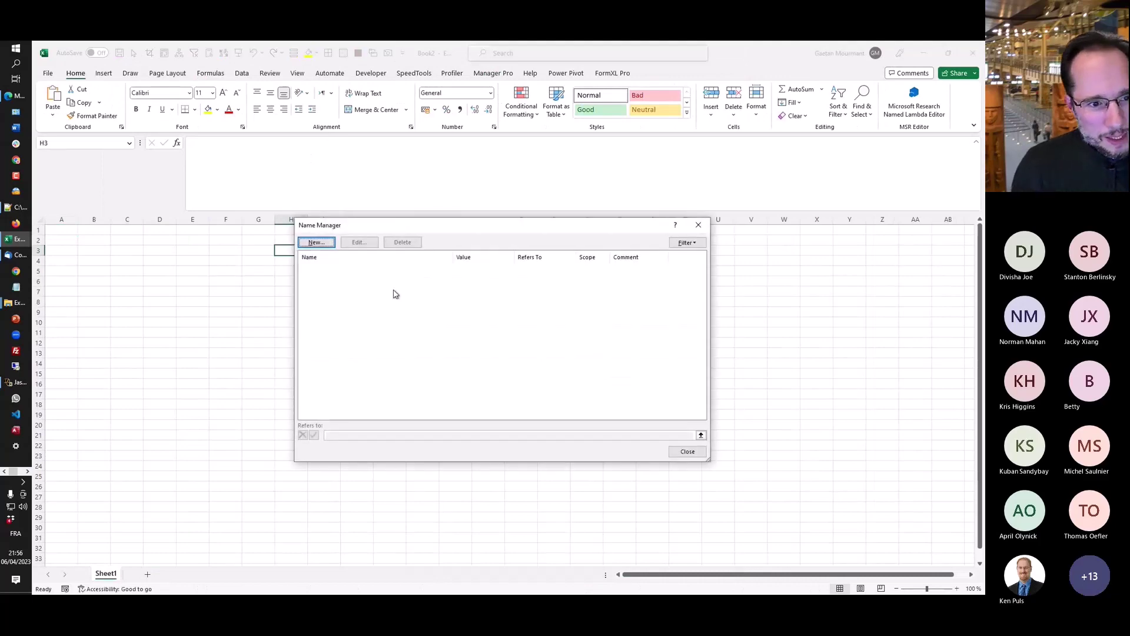
{"action": "key", "text": "Escape"}
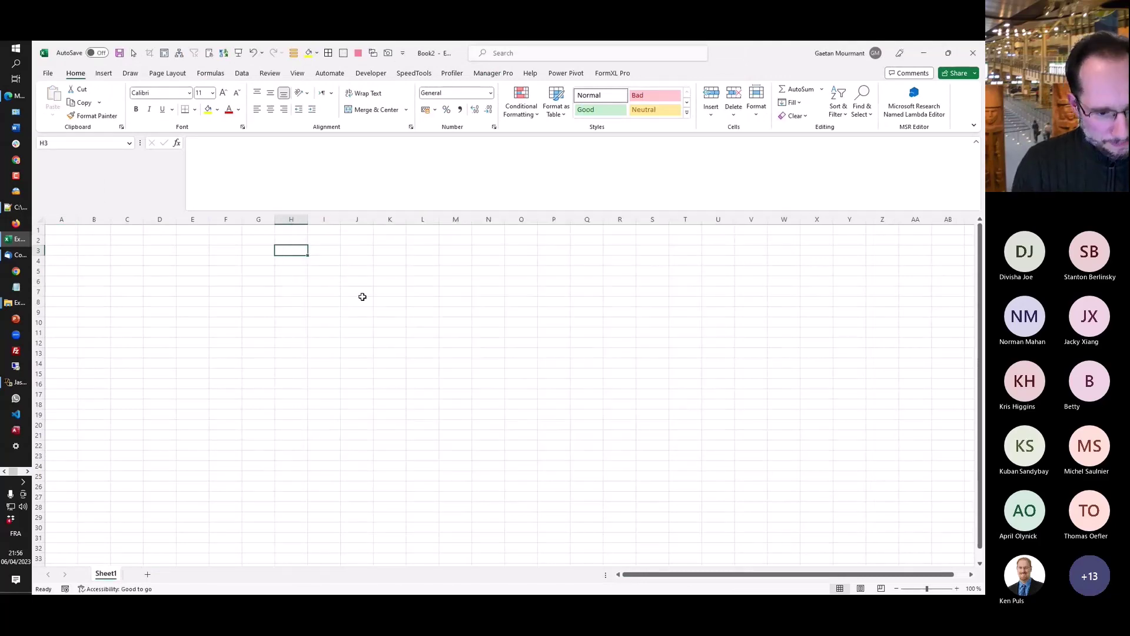
- Paste the lambda table at H3 of the new workbook and check its imported names
{"action": "key", "text": "ctrl+Tab"}
{"action": "key", "text": "ctrl+c"}
{"action": "key", "text": "ctrl+Tab"}
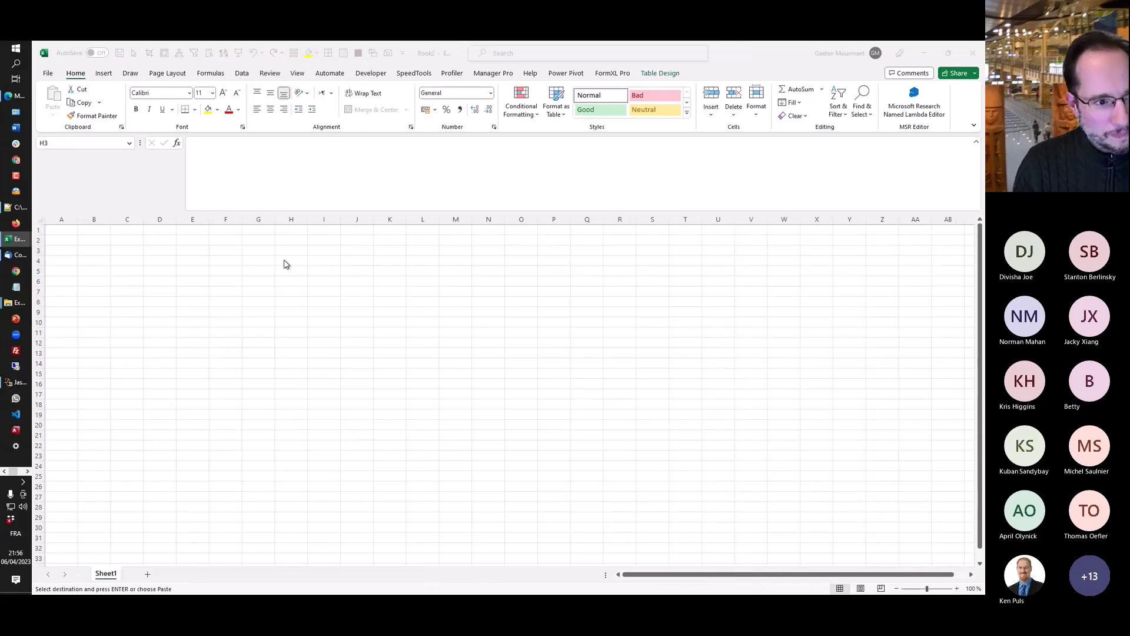
{"action": "key", "text": "ctrl+v"}
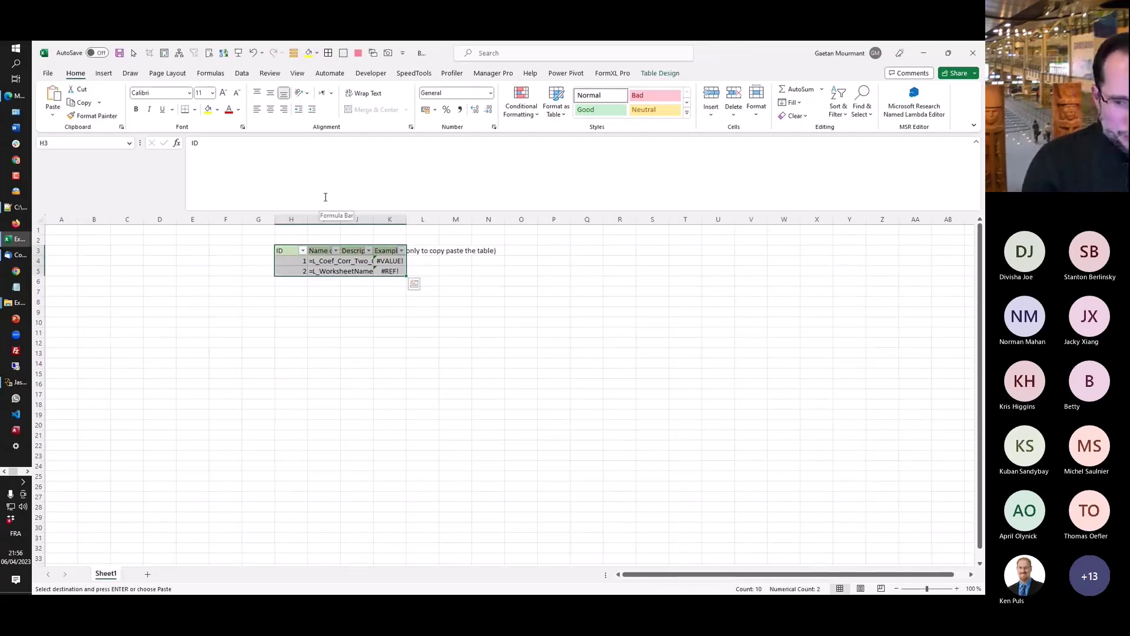
{"action": "key", "text": "ctrl+F3"}
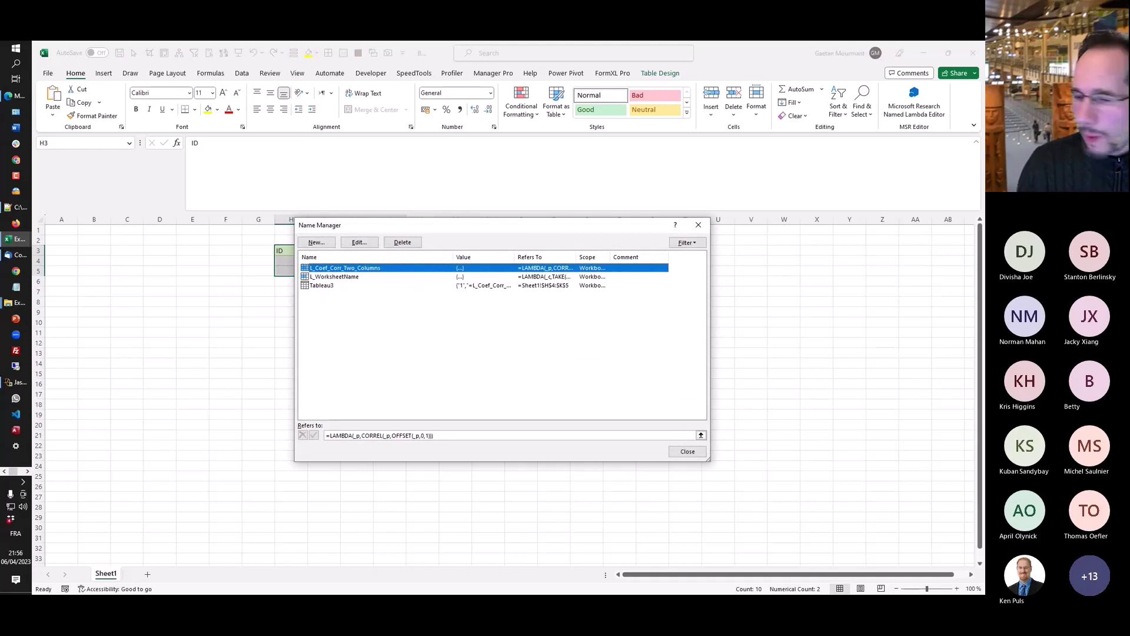
{"action": "left_click", "coordinate": [686, 452]}
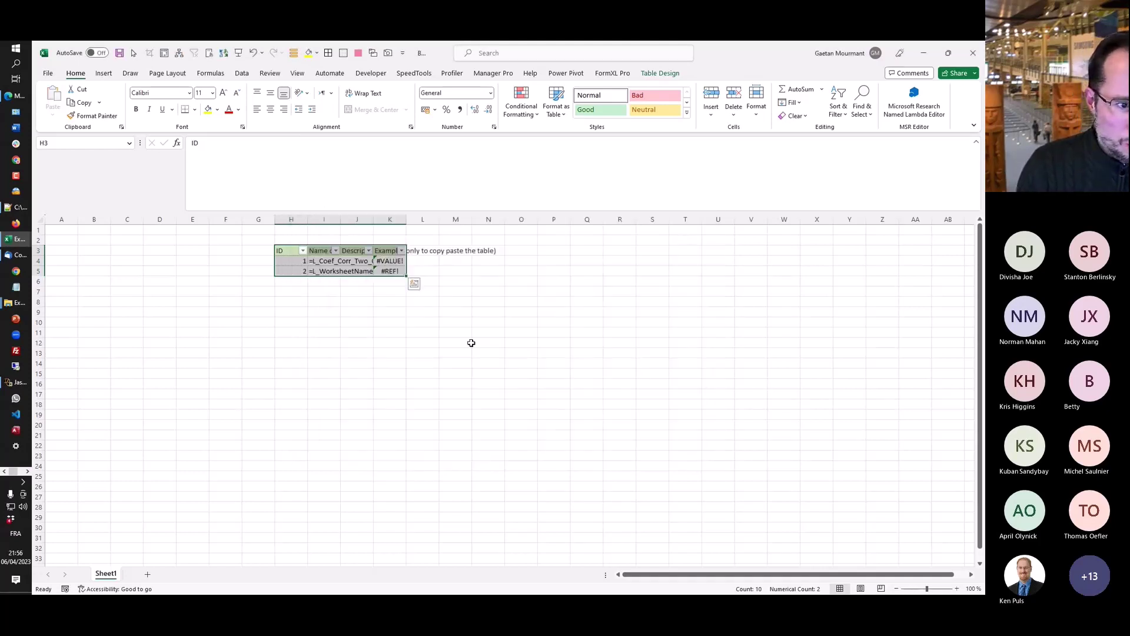
- Autofit columns H to K to show L_Coef_Corr_Two_Columns() and L_WorksheetName(A1)
{"action": "left_click", "coordinate": [323, 281]}
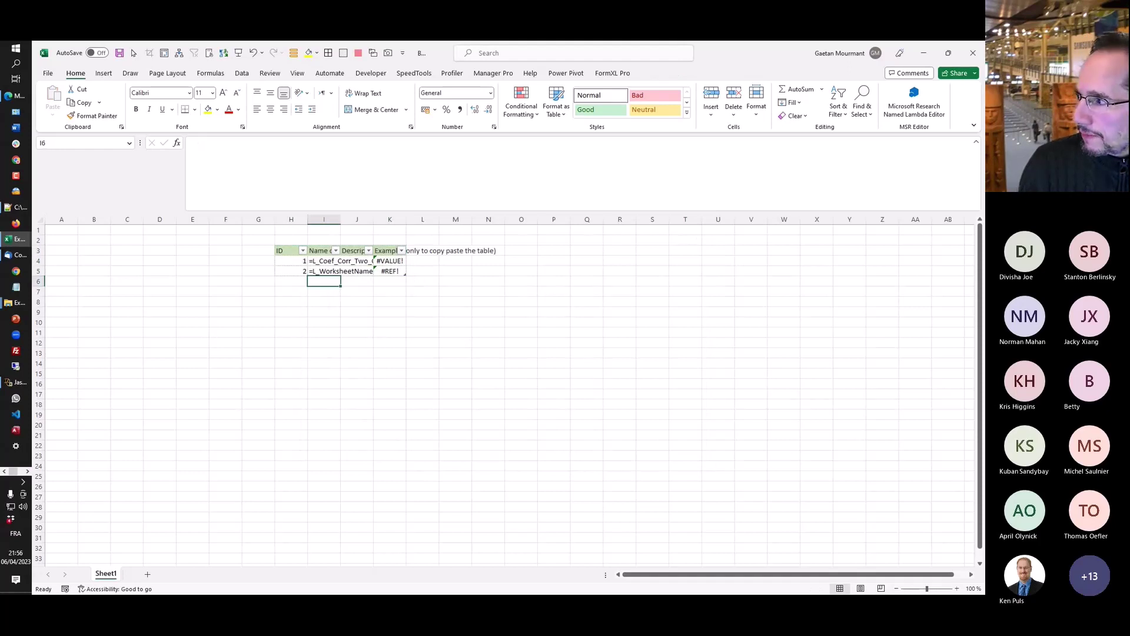
{"action": "left_click", "coordinate": [359, 301]}
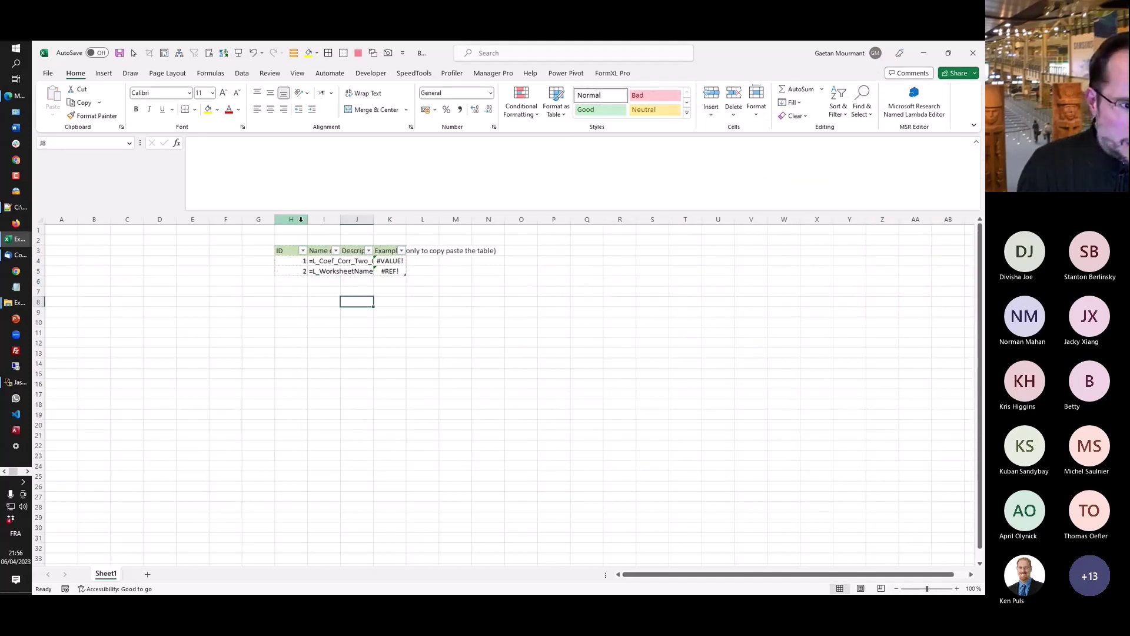
{"action": "left_click_drag", "start_coordinate": [301, 219], "coordinate": [390, 219]}
{"action": "double_click", "coordinate": [406, 219]}
{"action": "left_click", "coordinate": [330, 311]}
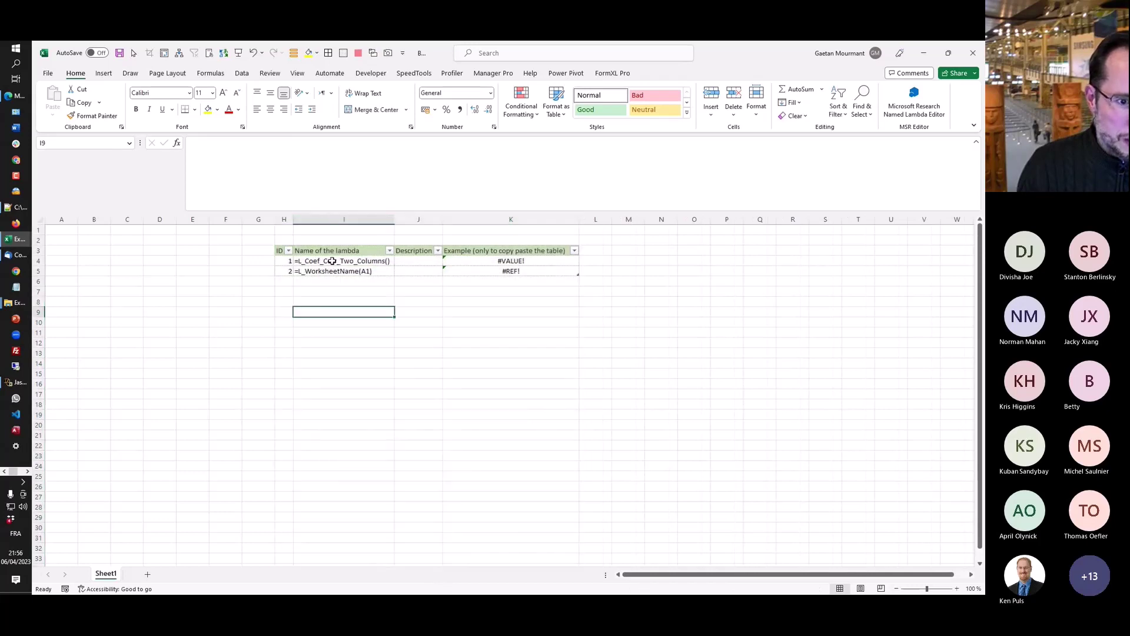
{"action": "left_click", "coordinate": [332, 261]}
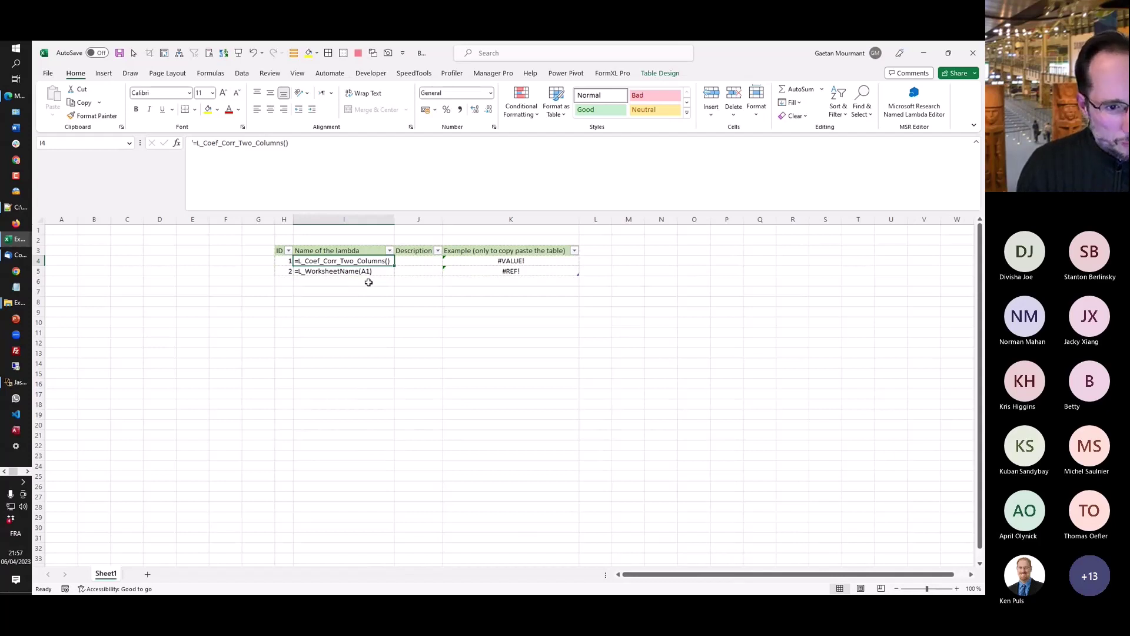
- Copy the table's header and first row, H3:K4
{"action": "left_click", "coordinate": [304, 303]}
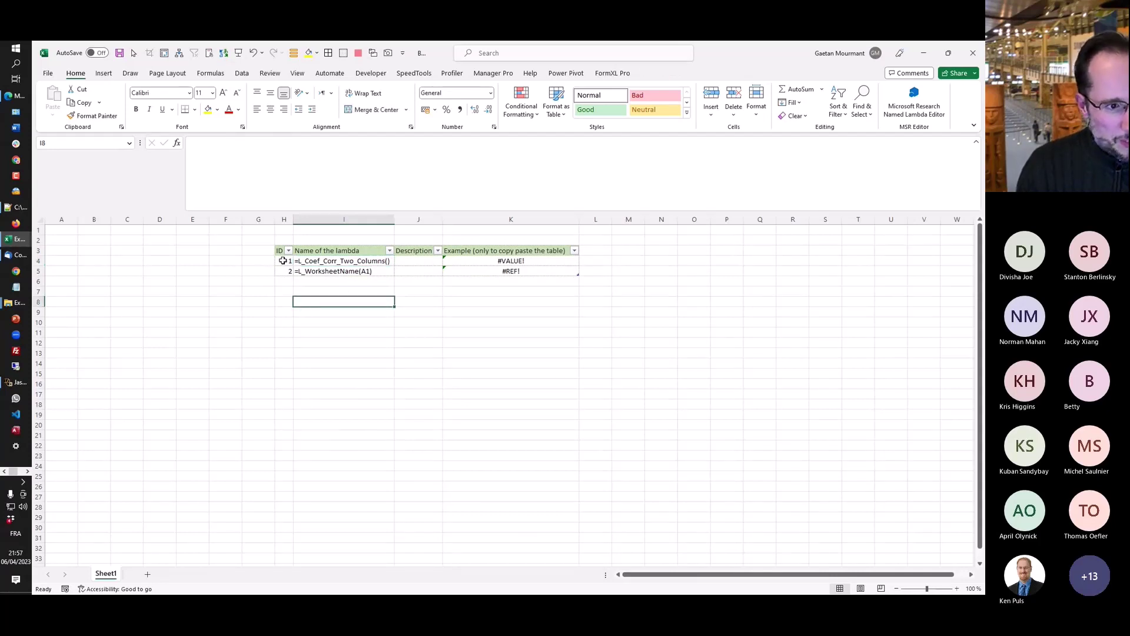
{"action": "left_click_drag", "start_coordinate": [280, 251], "coordinate": [530, 261]}
{"action": "key", "text": "ctrl+c"}
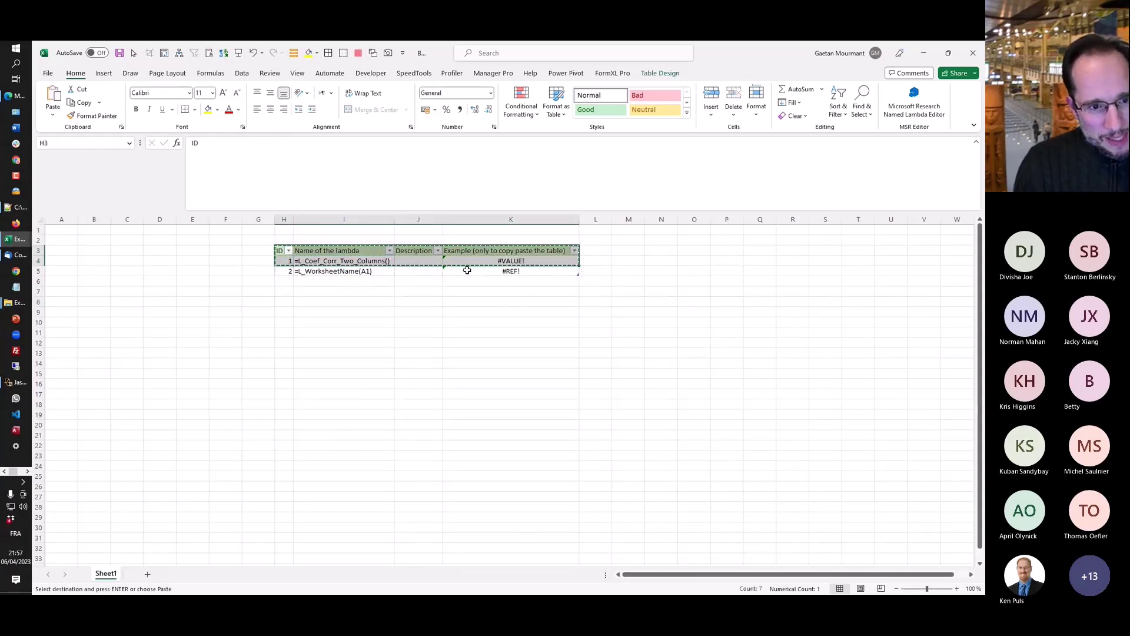
- Paste the header and first row at A1 of a new workbook and verify only L_Coef_Corr_Two_Columns is defined
{"action": "key", "text": "ctrl+n"}
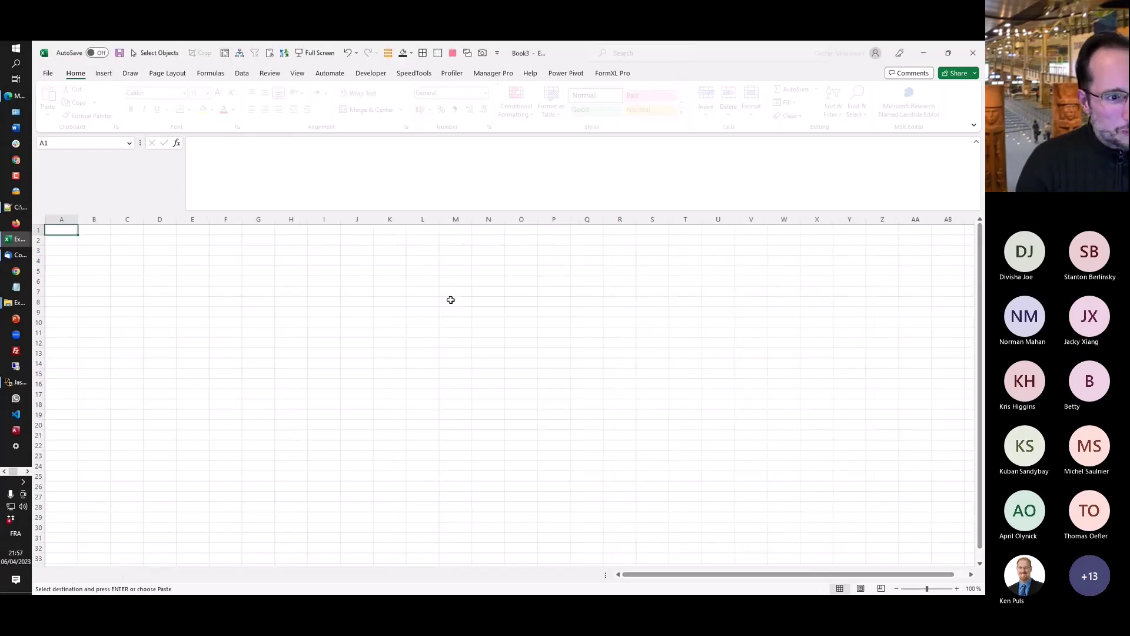
{"action": "key", "text": "ctrl+v"}
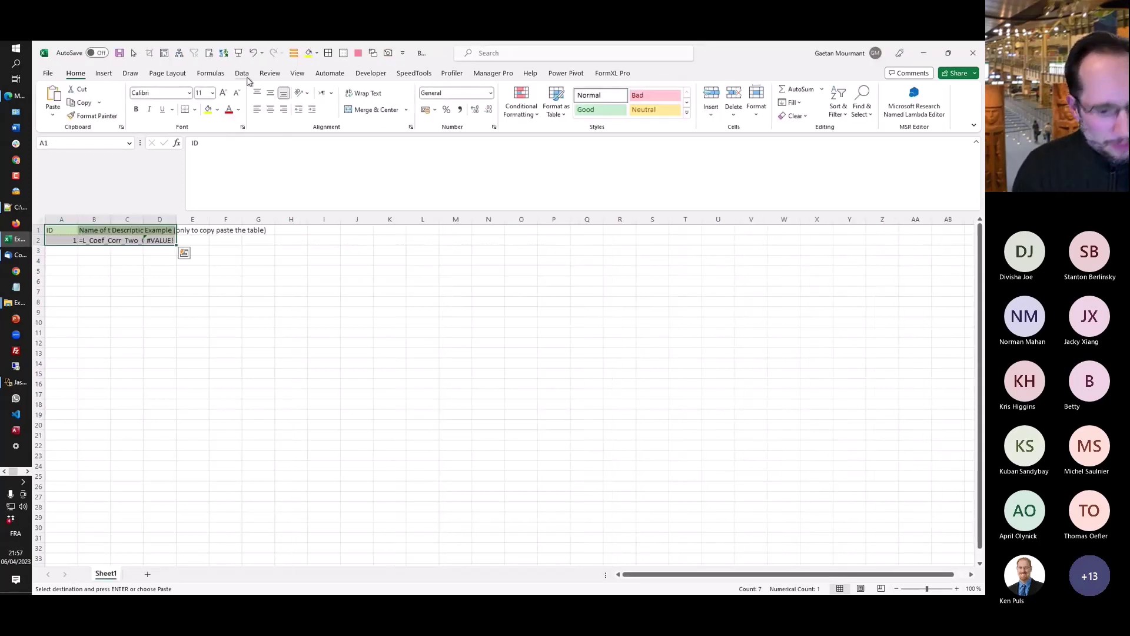
{"action": "key", "text": "ctrl+F3"}
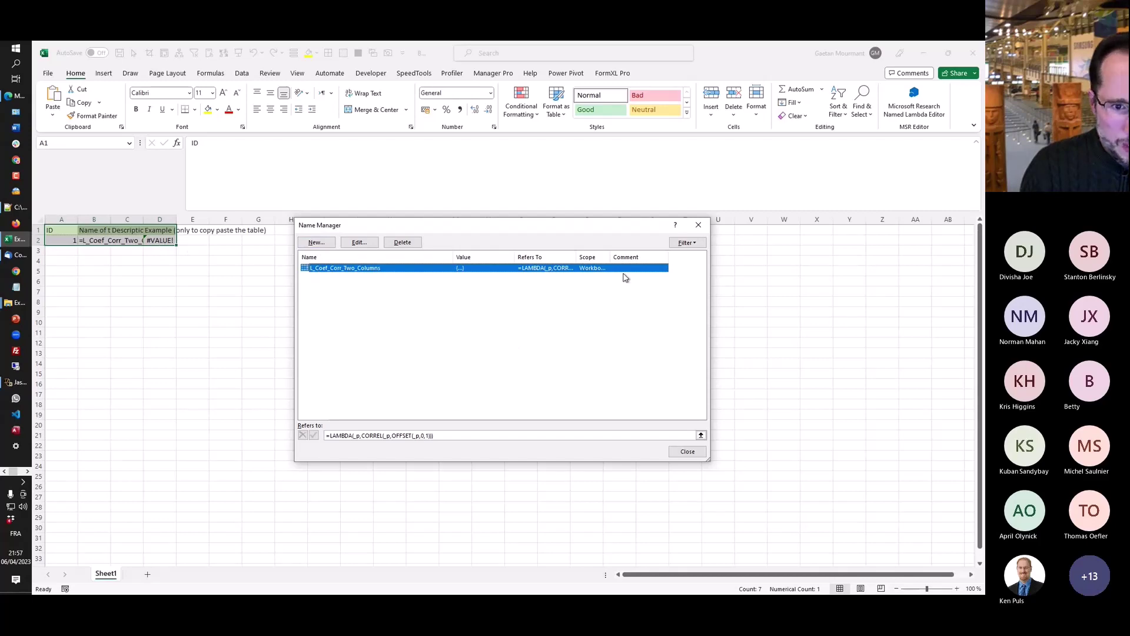
{"action": "left_click", "coordinate": [698, 225]}
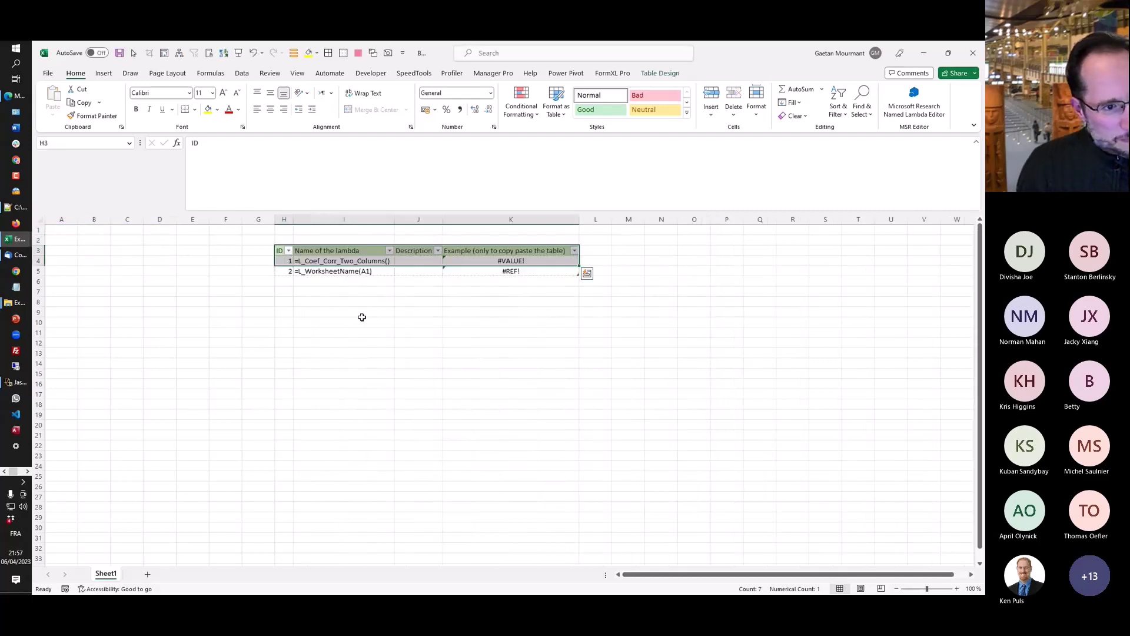
- Return to the Lambda workbook's All the Lambdas sheet and select D8
{"action": "left_click", "coordinate": [359, 311]}
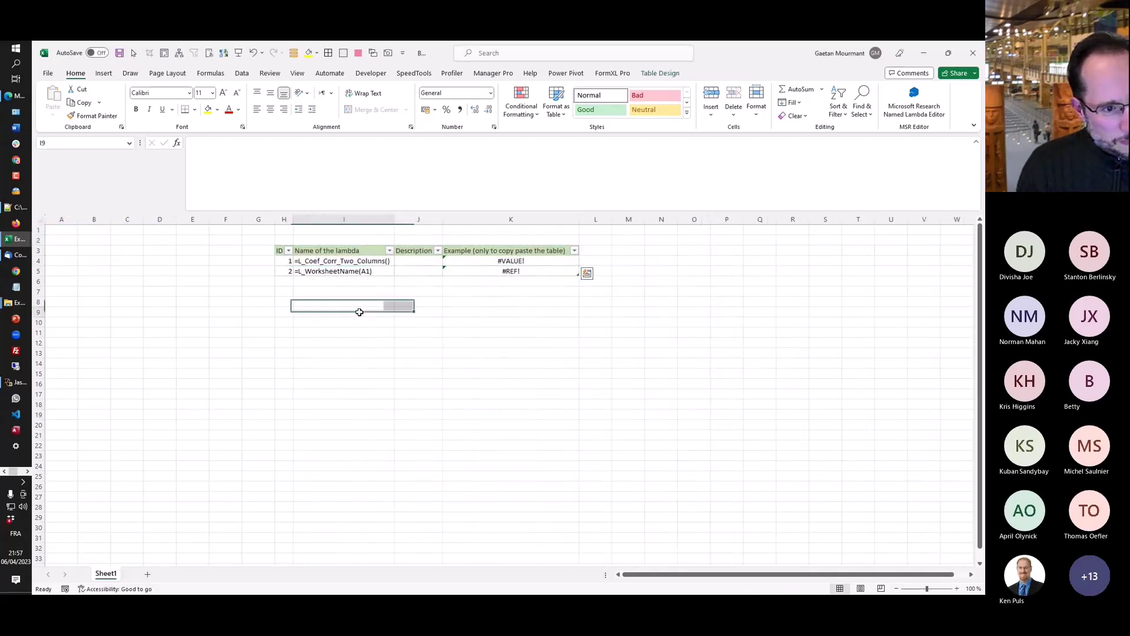
{"action": "key", "text": "alt+Tab"}
{"action": "left_click", "coordinate": [341, 309]}
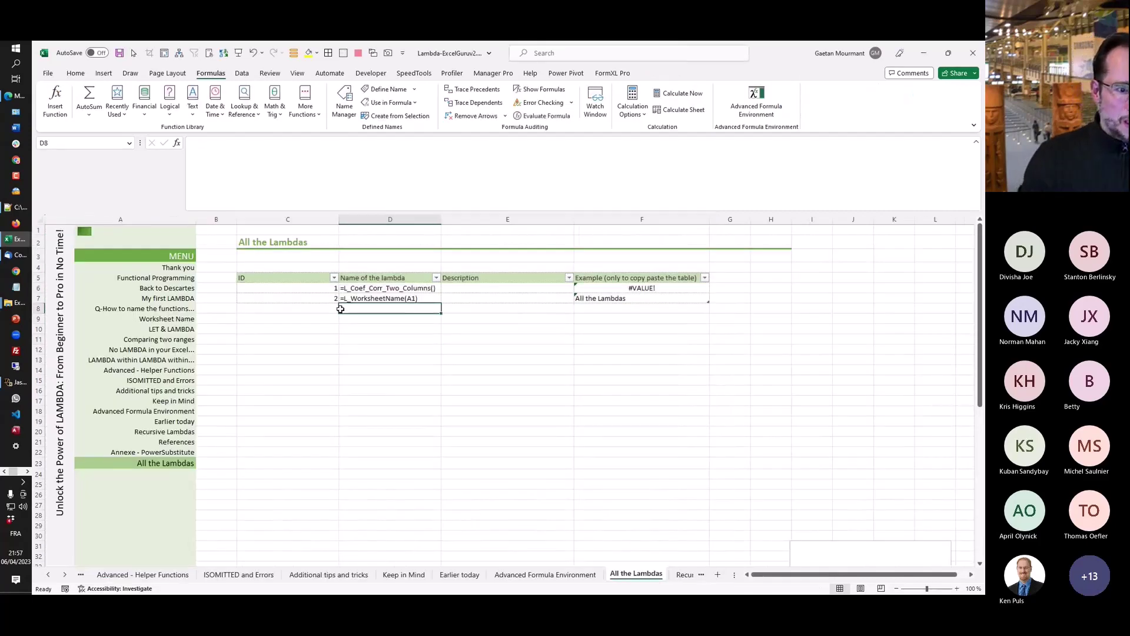
- Navigate to the Additional tips and tricks sheet
{"action": "left_click", "coordinate": [177, 403]}
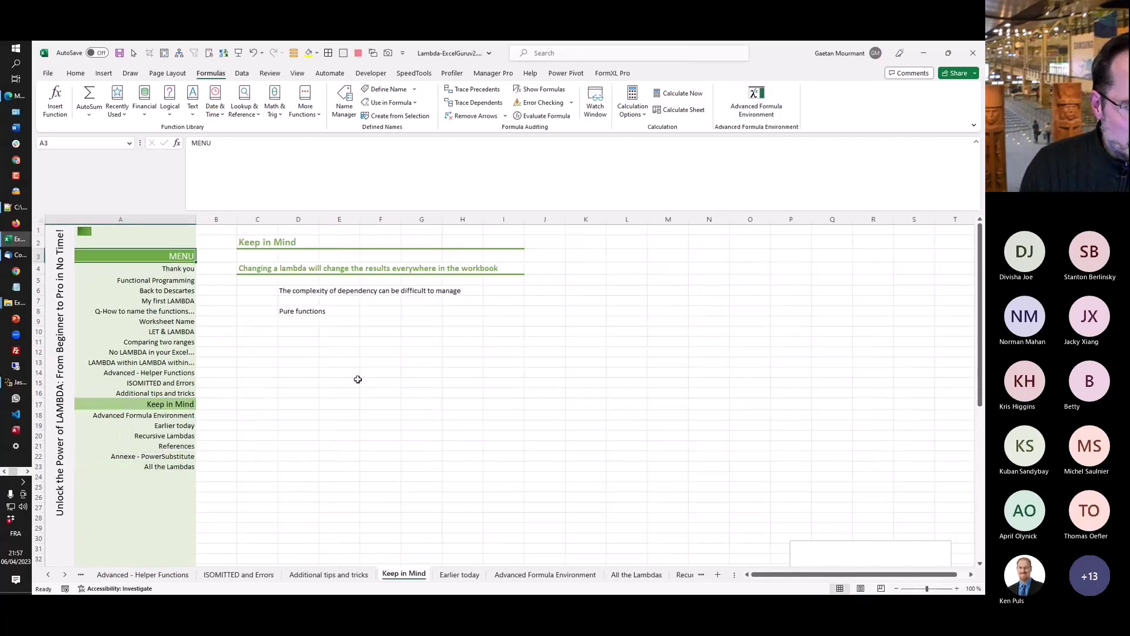
{"action": "left_click", "coordinate": [176, 394]}
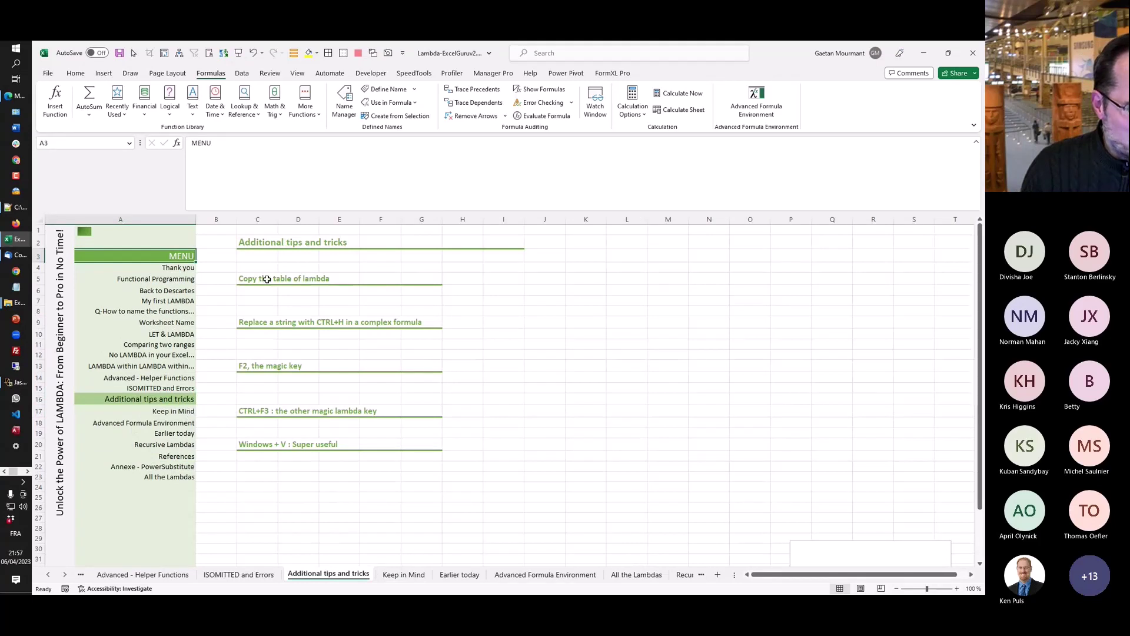
{"action": "left_click", "coordinate": [268, 280]}
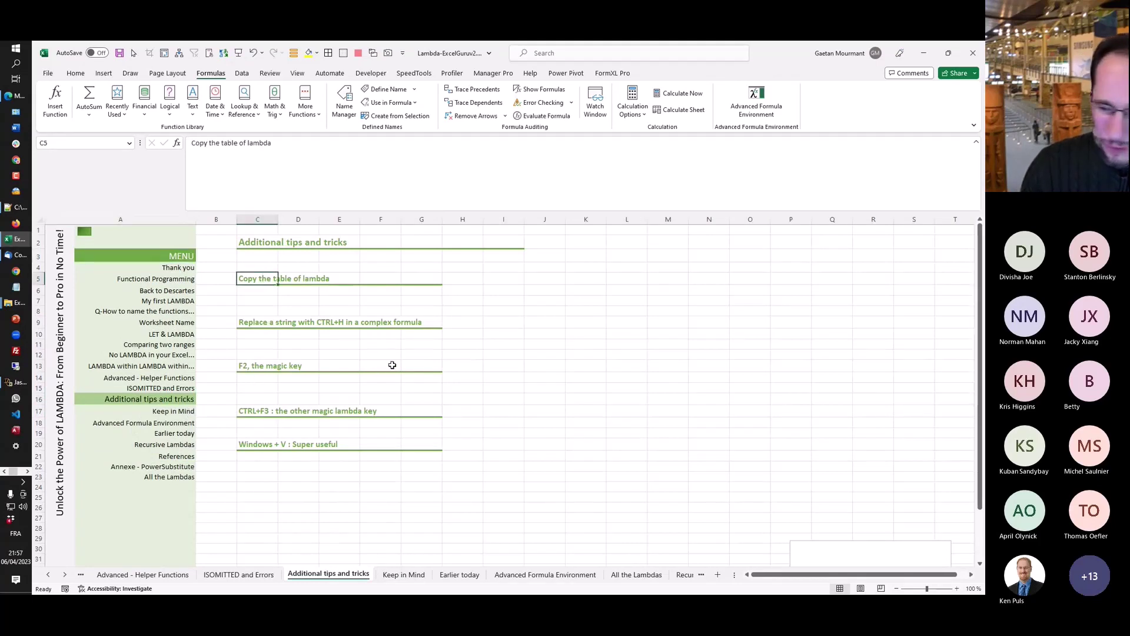
- Enter the test formula =12+15+12 in J10 and select J10:J11
{"action": "left_click", "coordinate": [558, 337]}
{"action": "type", "text": "="}
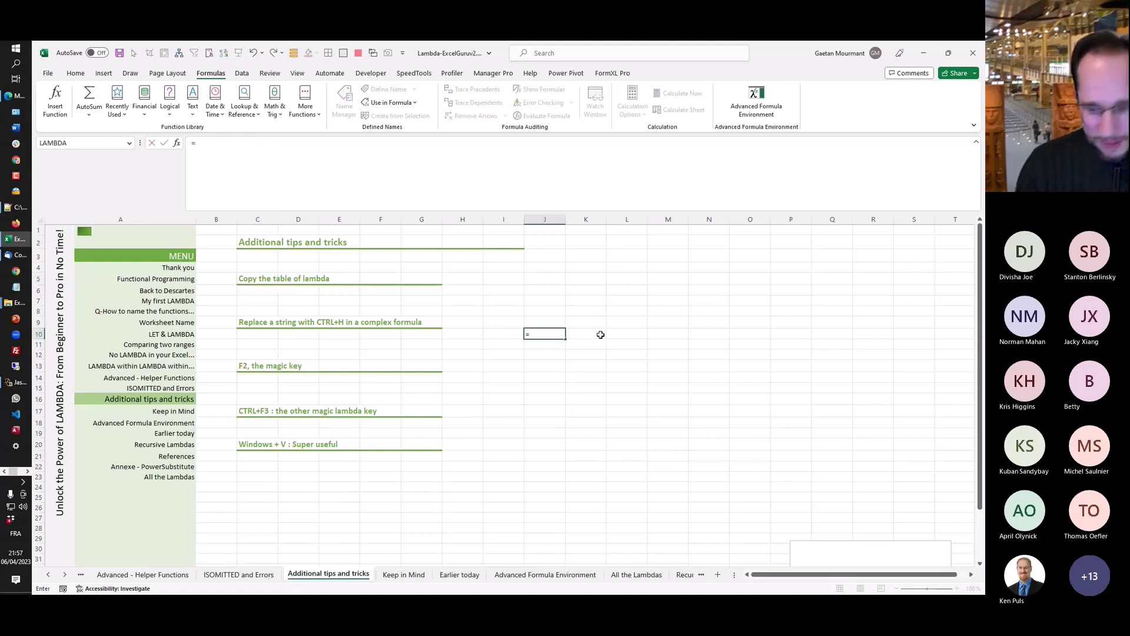
{"action": "type", "text": "12+15+12"}
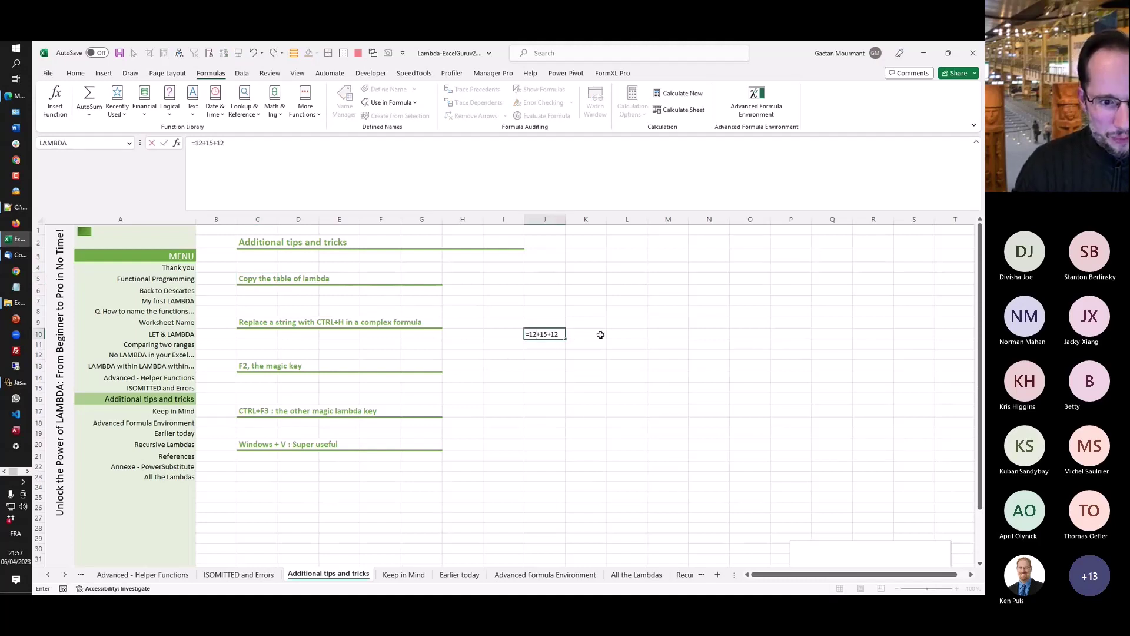
{"action": "key", "text": "Return"}
{"action": "mouse_move", "coordinate": [535, 335]}
{"action": "left_mouse_down"}
{"action": "mouse_move", "coordinate": [540, 353]}
{"action": "mouse_move", "coordinate": [542, 333]}
{"action": "left_mouse_up"}
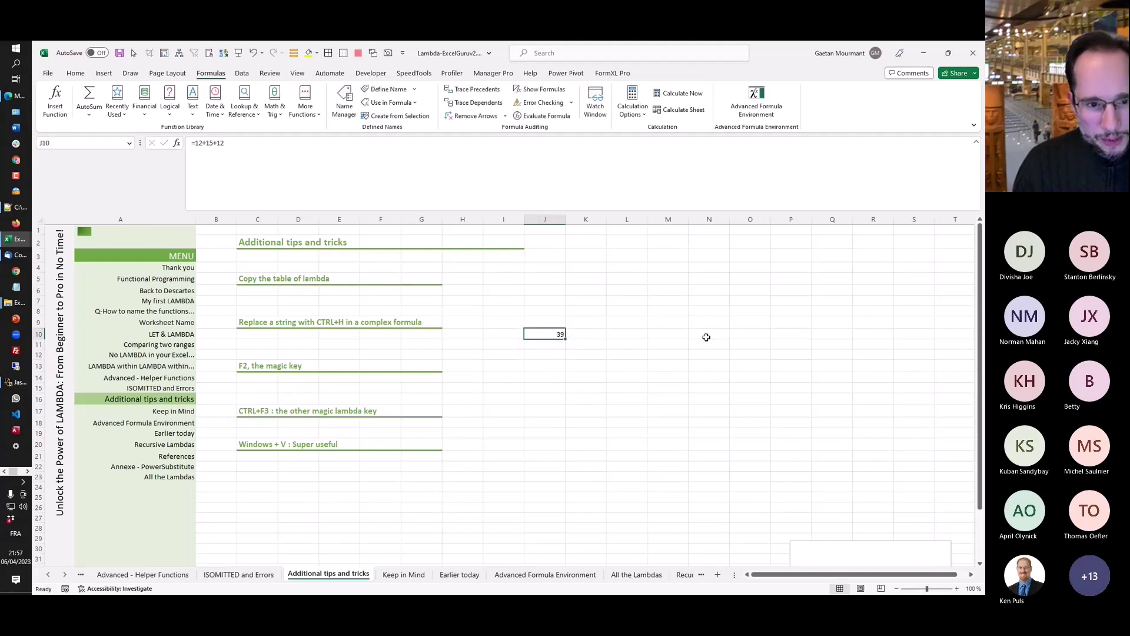
{"action": "left_click_drag", "start_coordinate": [553, 333], "coordinate": [549, 353]}
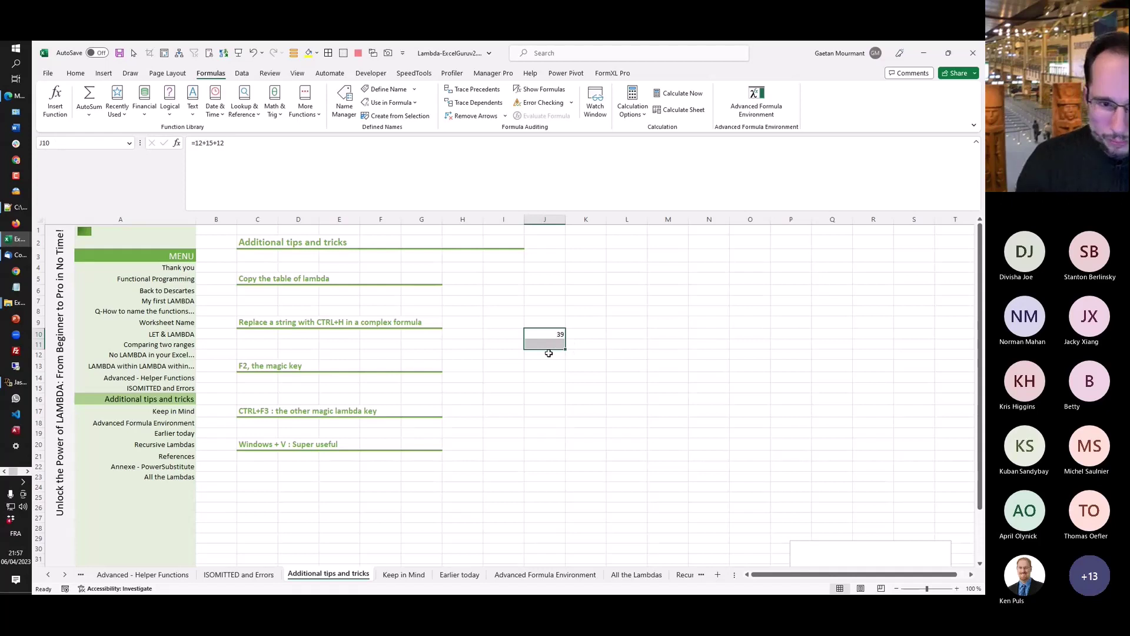
- Find all cells containing 12 in Find and Replace (15 as replacement), then clear J10
{"action": "key", "text": "ctrl+h"}
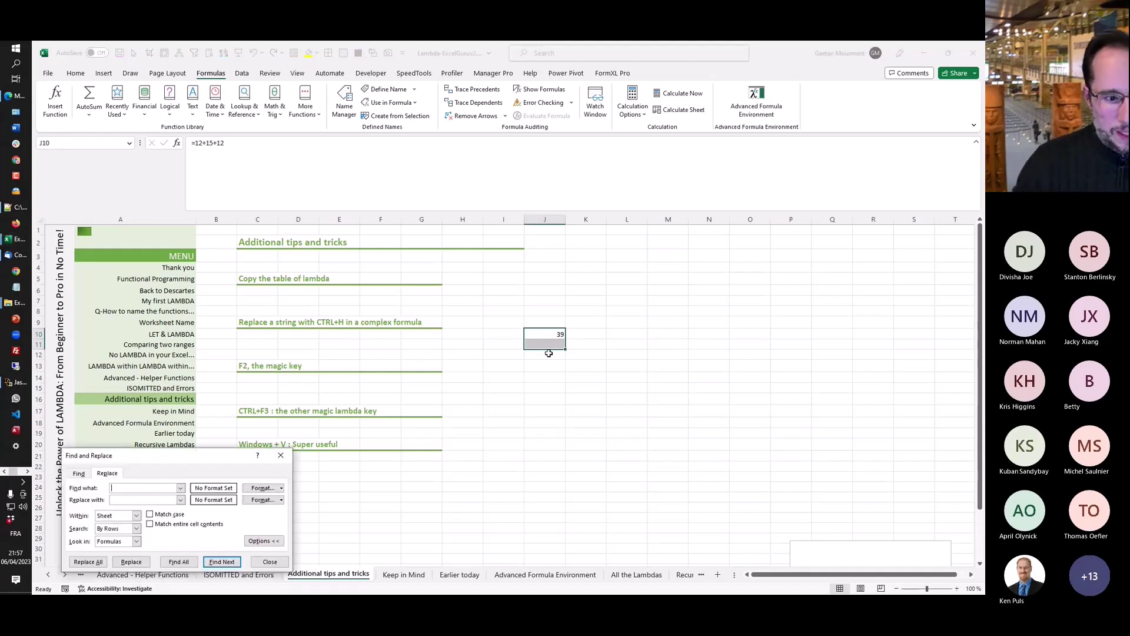
{"action": "left_click_drag", "start_coordinate": [164, 462], "coordinate": [536, 314]}
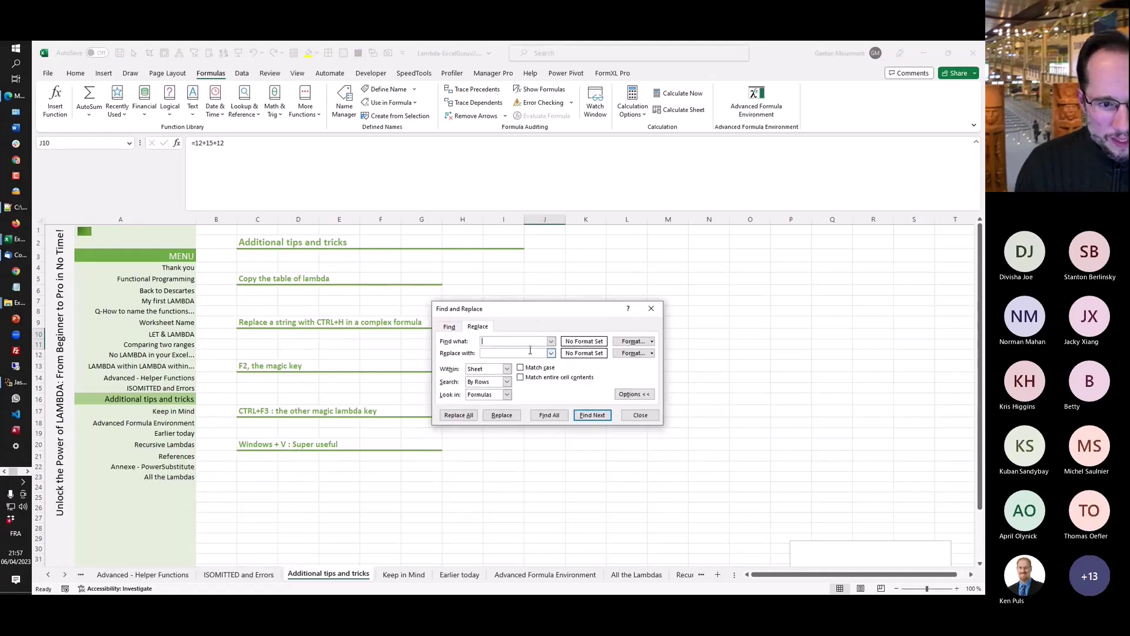
{"action": "key", "text": "Tab"}
{"action": "type", "text": "15"}
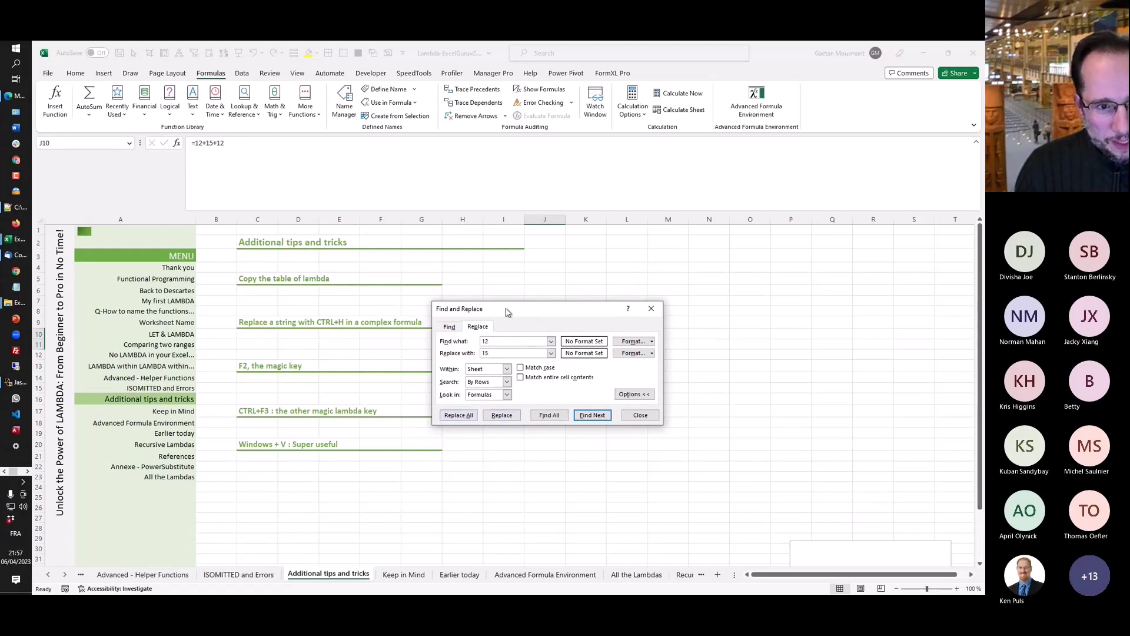
{"action": "left_click_drag", "start_coordinate": [508, 312], "coordinate": [357, 262]}
{"action": "left_click", "coordinate": [399, 365]}
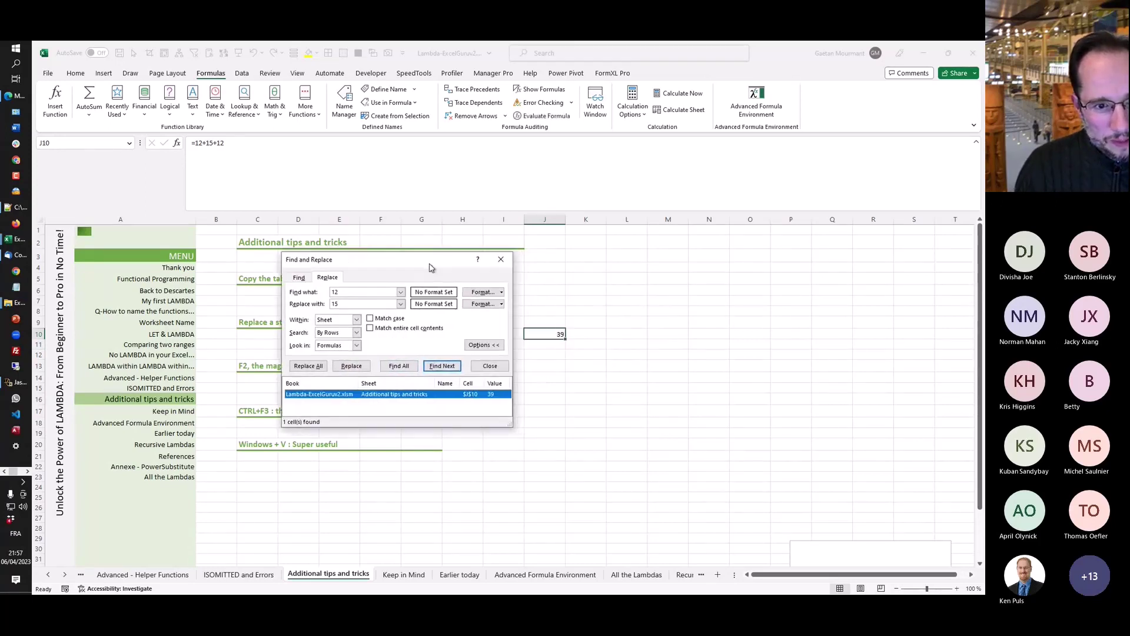
{"action": "left_click_drag", "start_coordinate": [430, 268], "coordinate": [375, 260]}
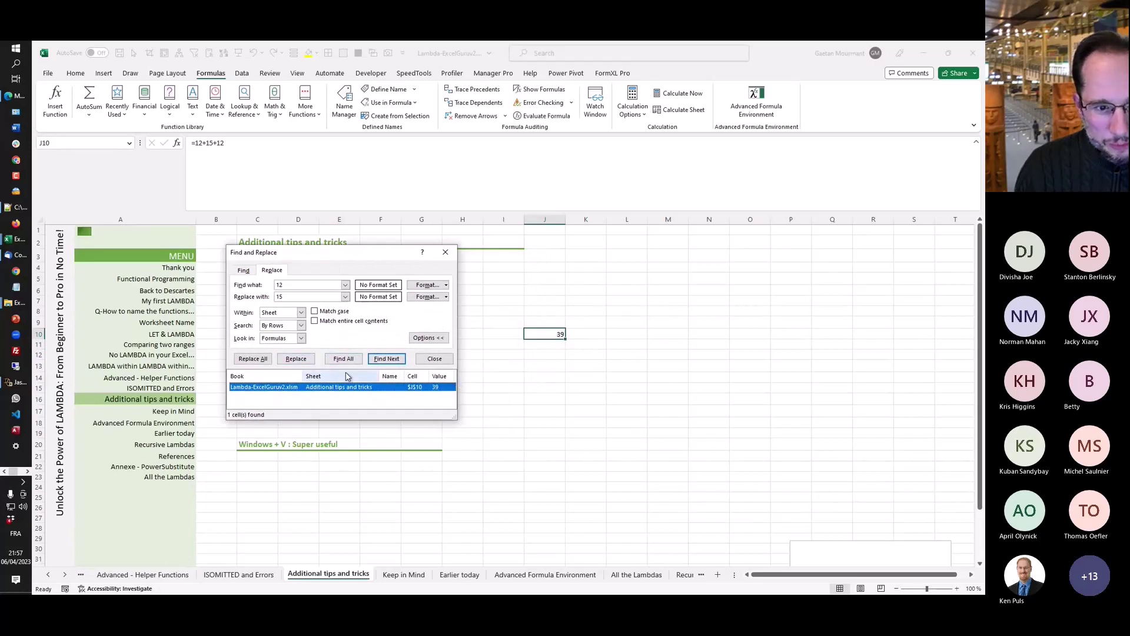
{"action": "left_click", "coordinate": [434, 359]}
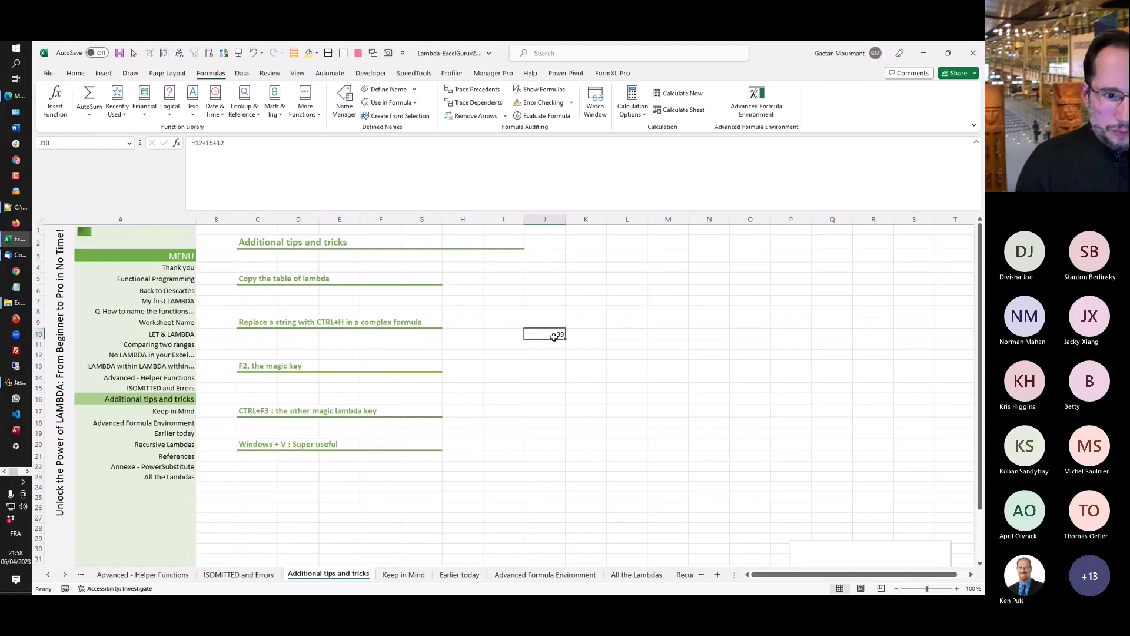
{"action": "key", "text": "Delete"}
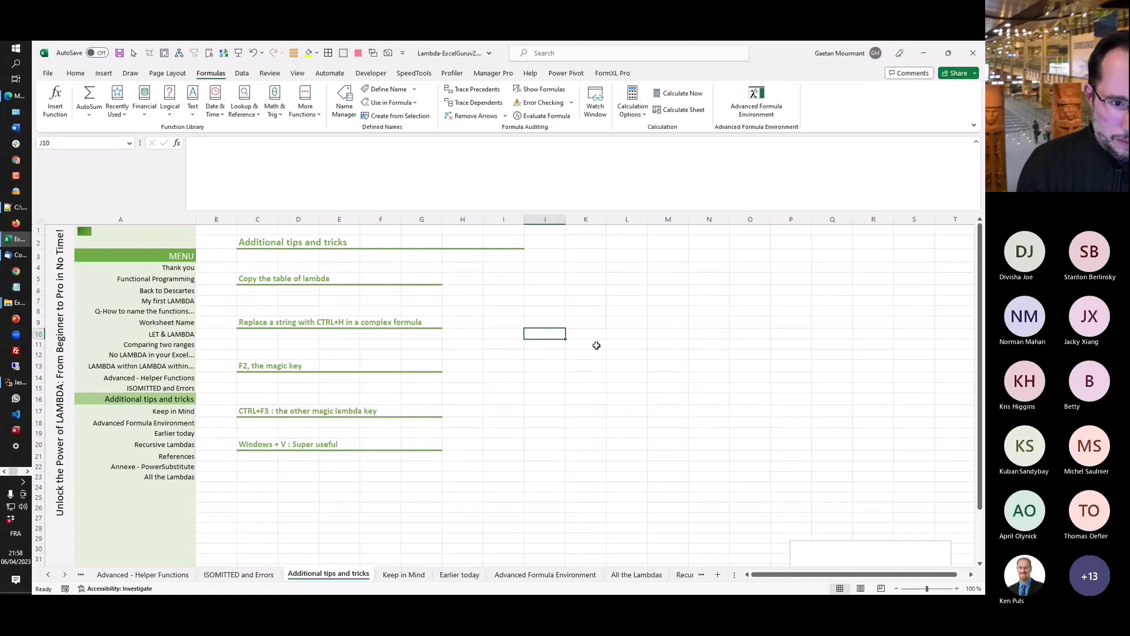
{"action": "left_click_drag", "start_coordinate": [547, 336], "coordinate": [545, 347]}
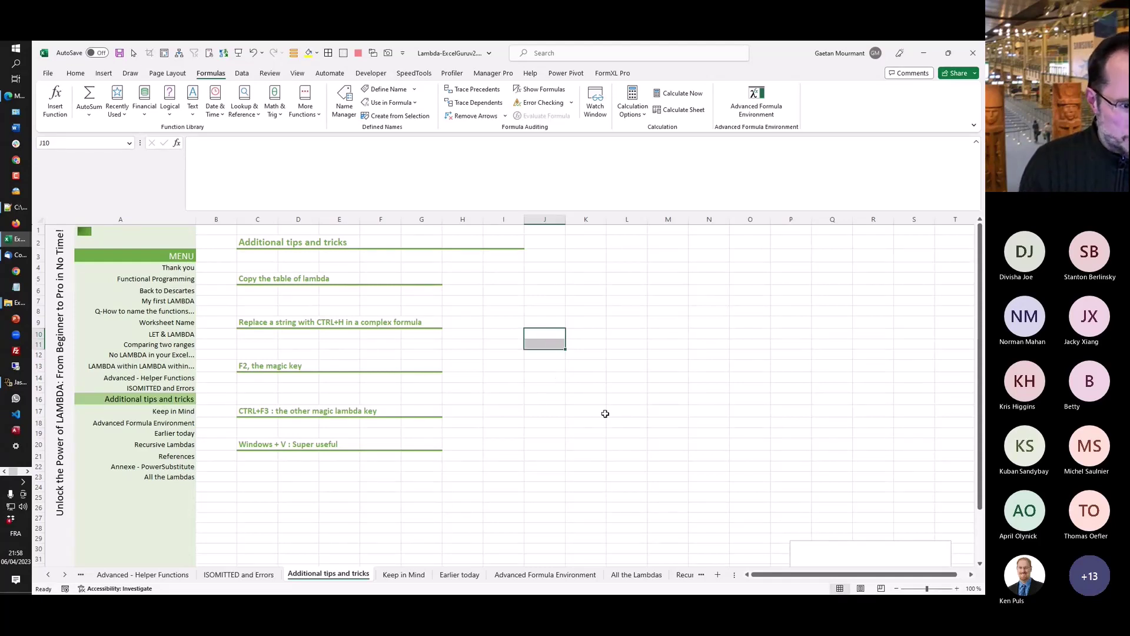
{"action": "left_click", "coordinate": [264, 444]}
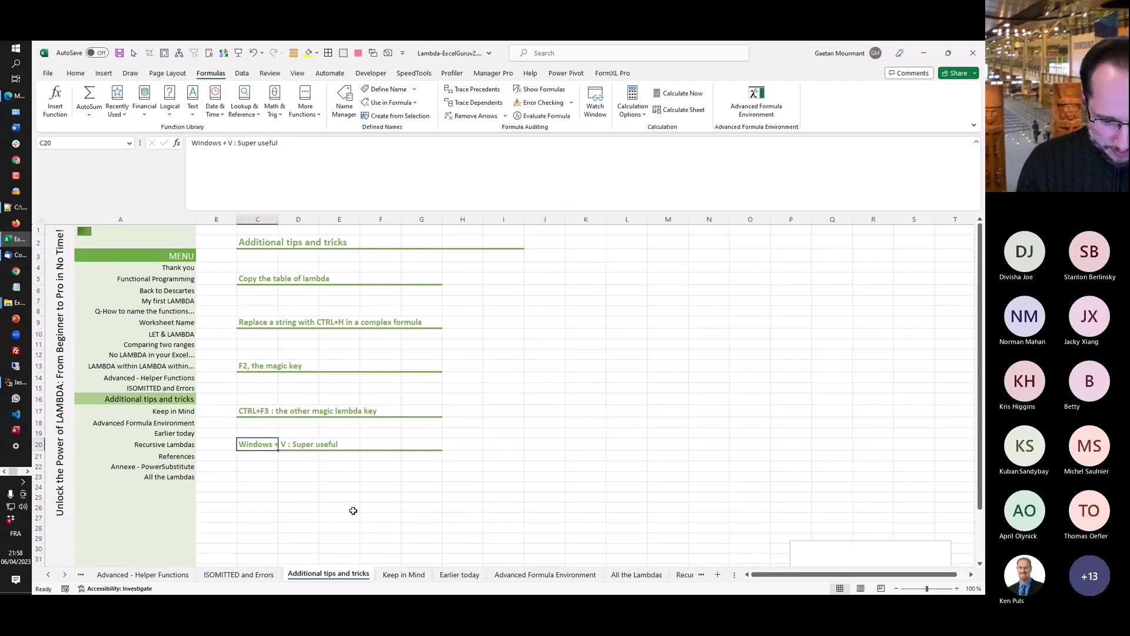
{"action": "key", "text": "super+v"}
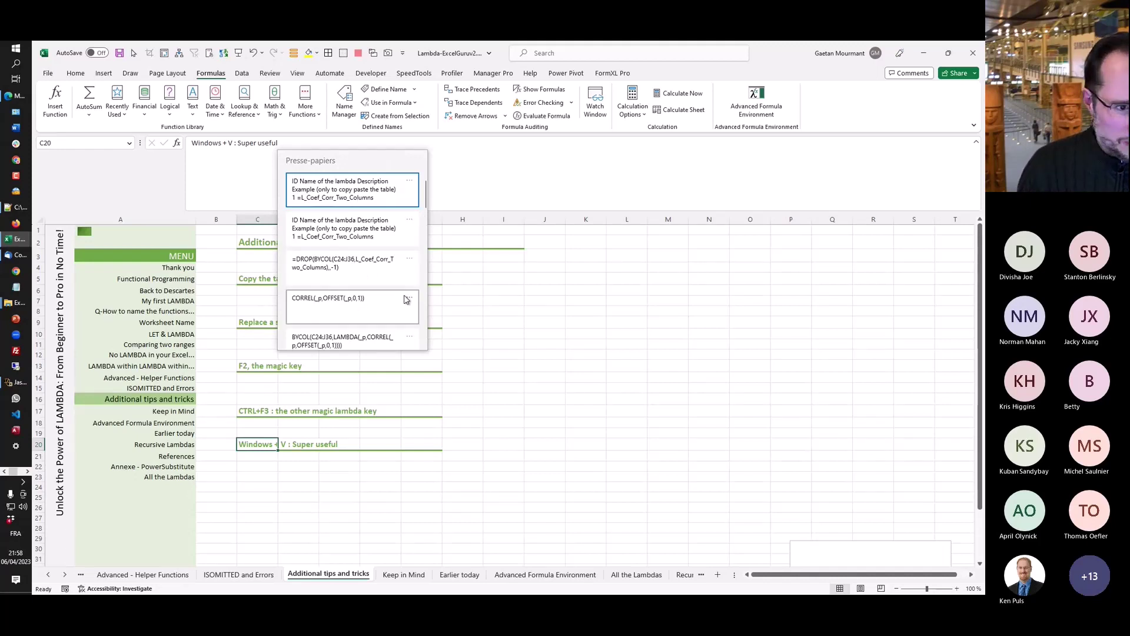
{"action": "key", "text": "Escape"}
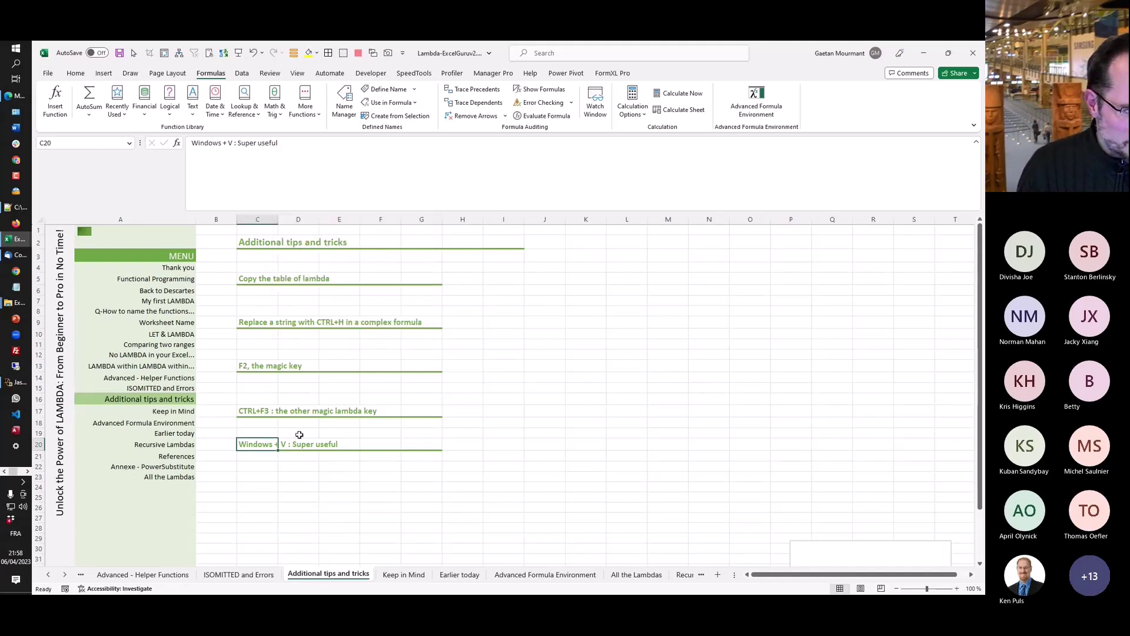
{"action": "left_click", "coordinate": [177, 412]}
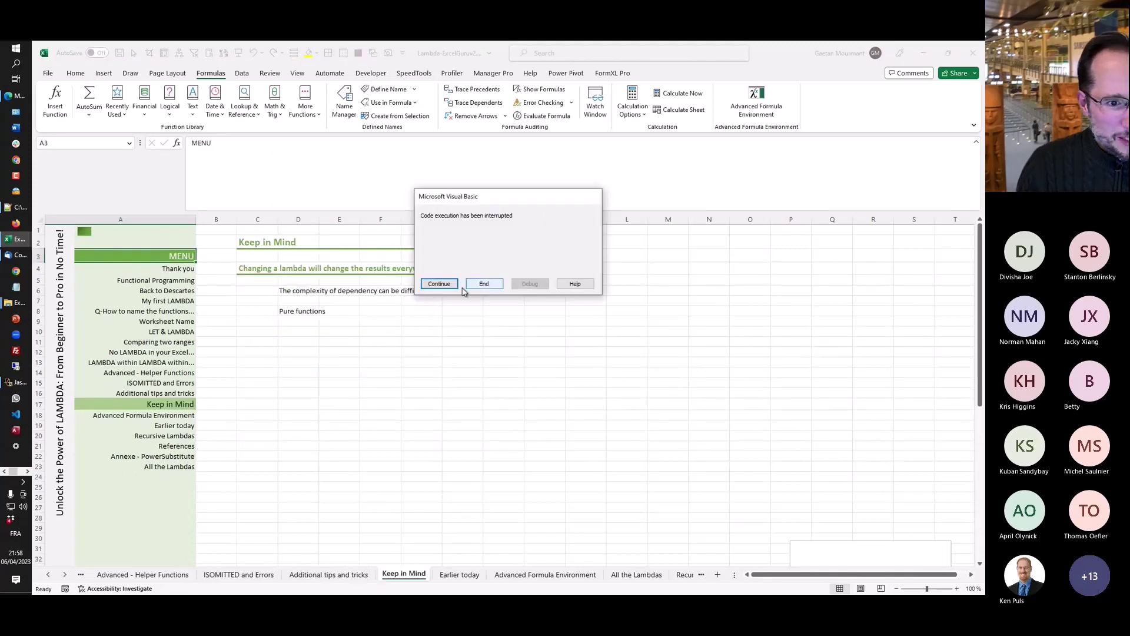
- End the interrupted-code message and review the Keep in Mind notes in D6, D8 and D10
{"action": "left_click", "coordinate": [484, 283]}
{"action": "left_click", "coordinate": [311, 302]}
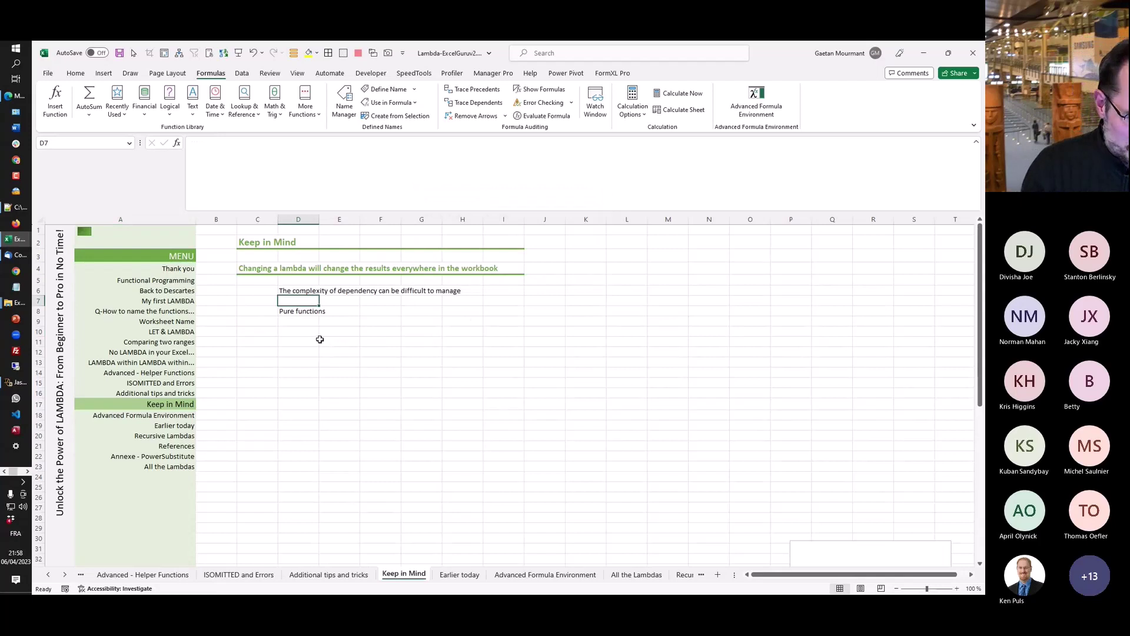
{"action": "left_click", "coordinate": [304, 292]}
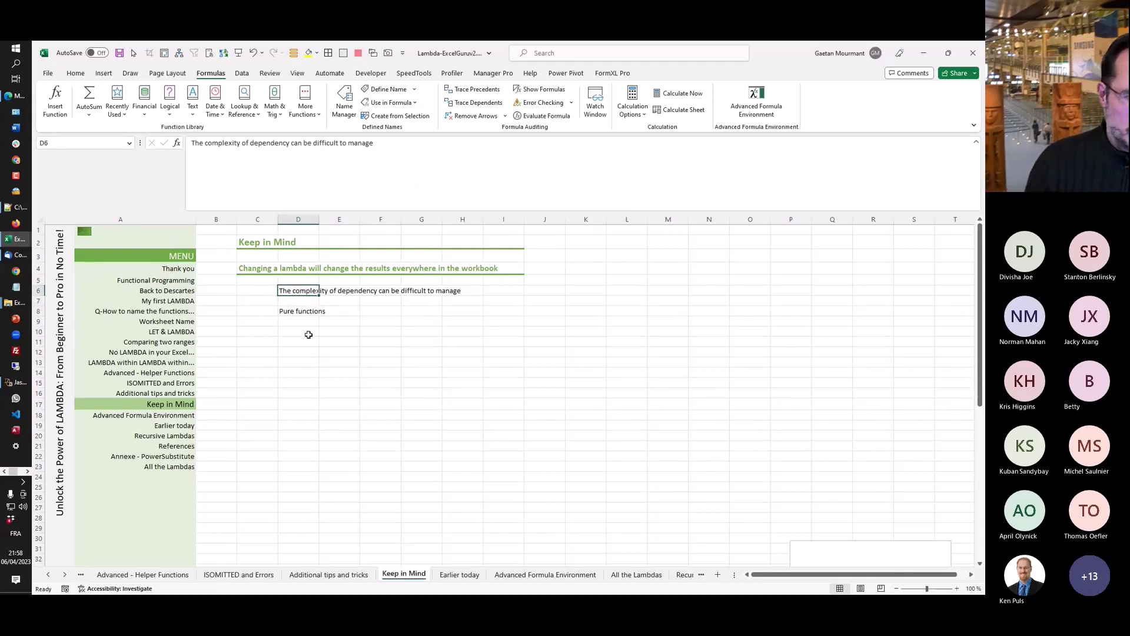
{"action": "left_click", "coordinate": [303, 310]}
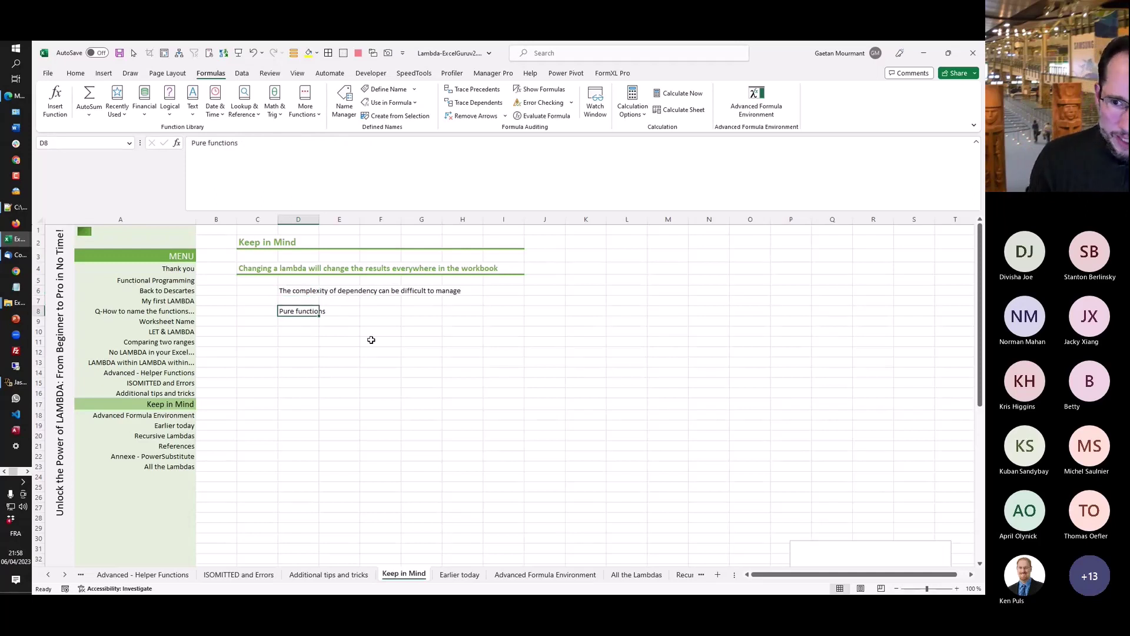
{"action": "left_click", "coordinate": [296, 330]}
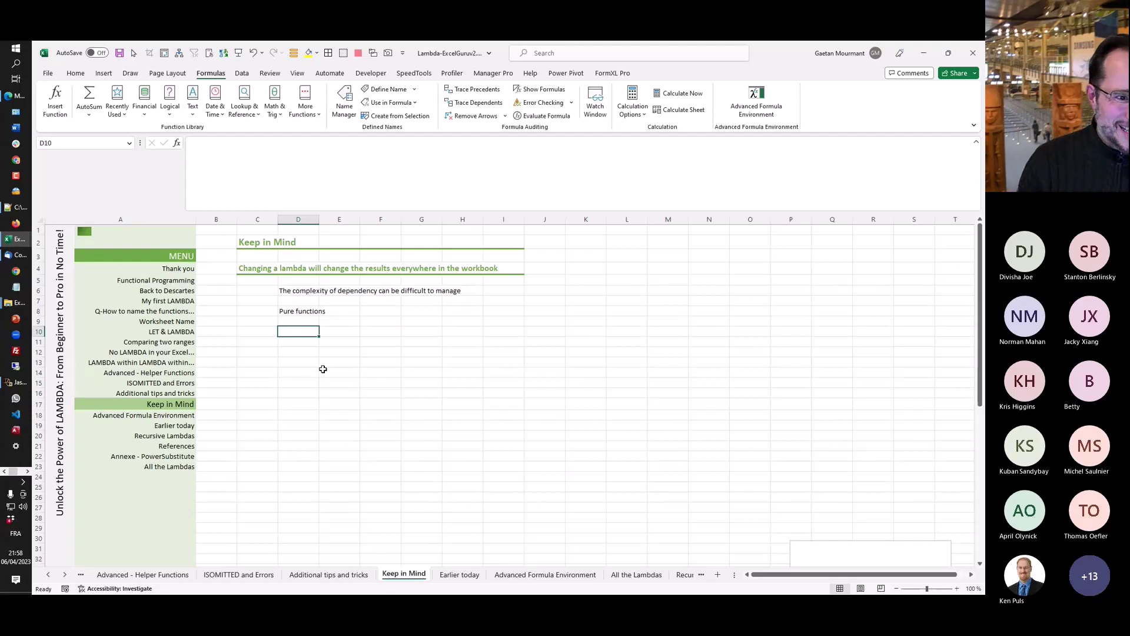
{"action": "key", "text": "Up"}
{"action": "key", "text": "Up"}
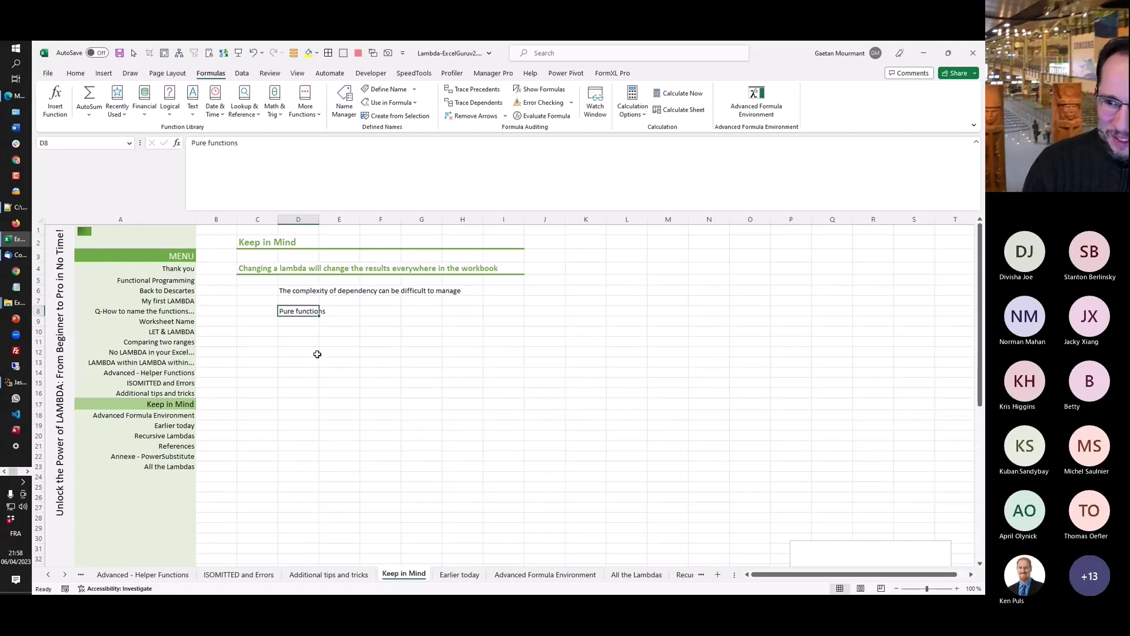
{"action": "left_click", "coordinate": [303, 333]}
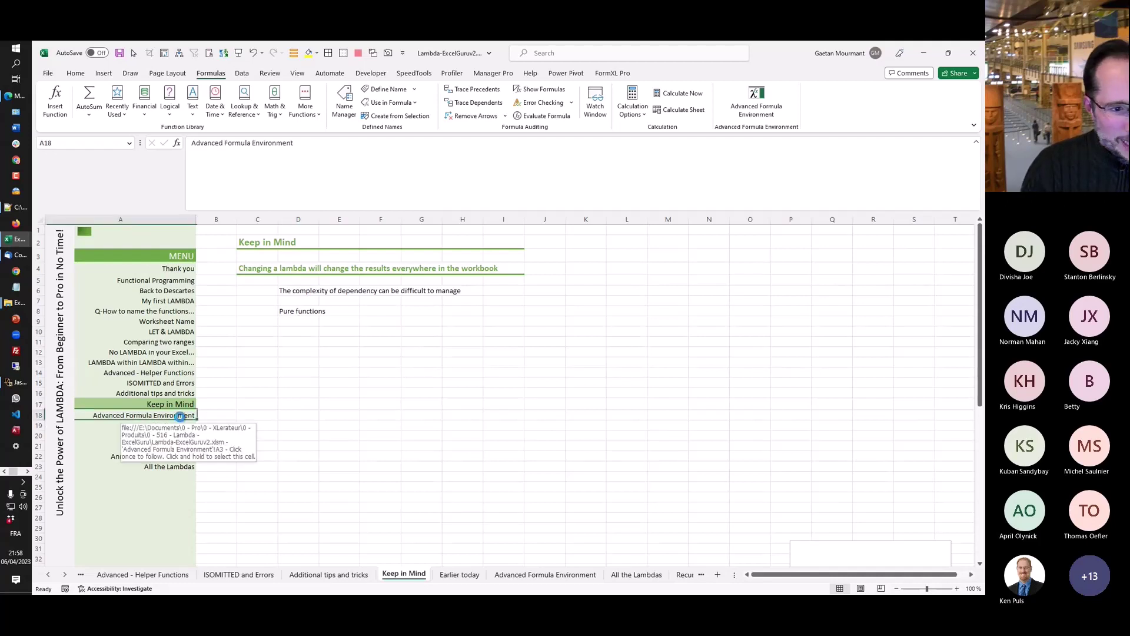
- Follow the MENU links to the Advanced Formula Environment sheet, then to the Earlier today sheet
{"action": "left_click", "coordinate": [180, 416]}
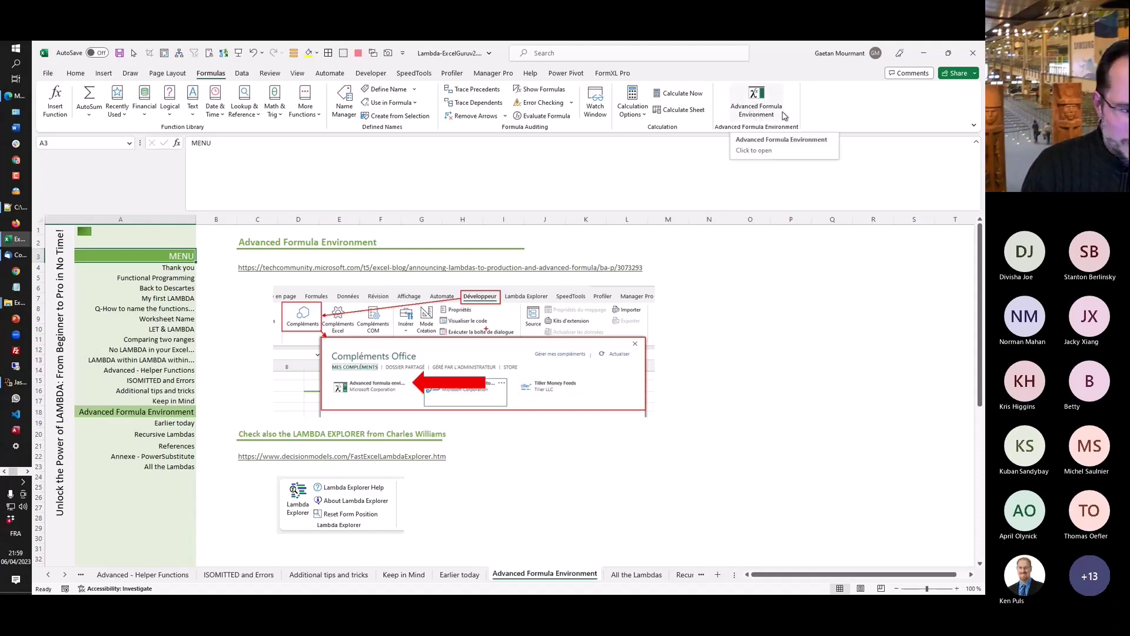
{"action": "left_click", "coordinate": [181, 424]}
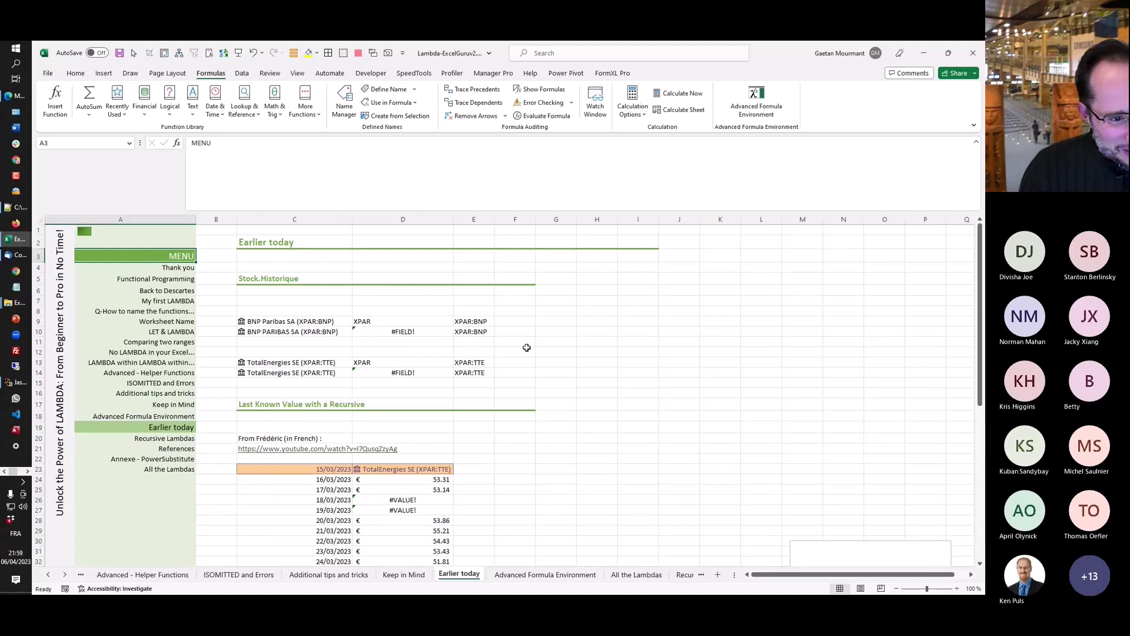
- Inspect the BNP Paribas SA stock in C9 and its exchange-abbreviation formula in D9
{"action": "left_click", "coordinate": [398, 324]}
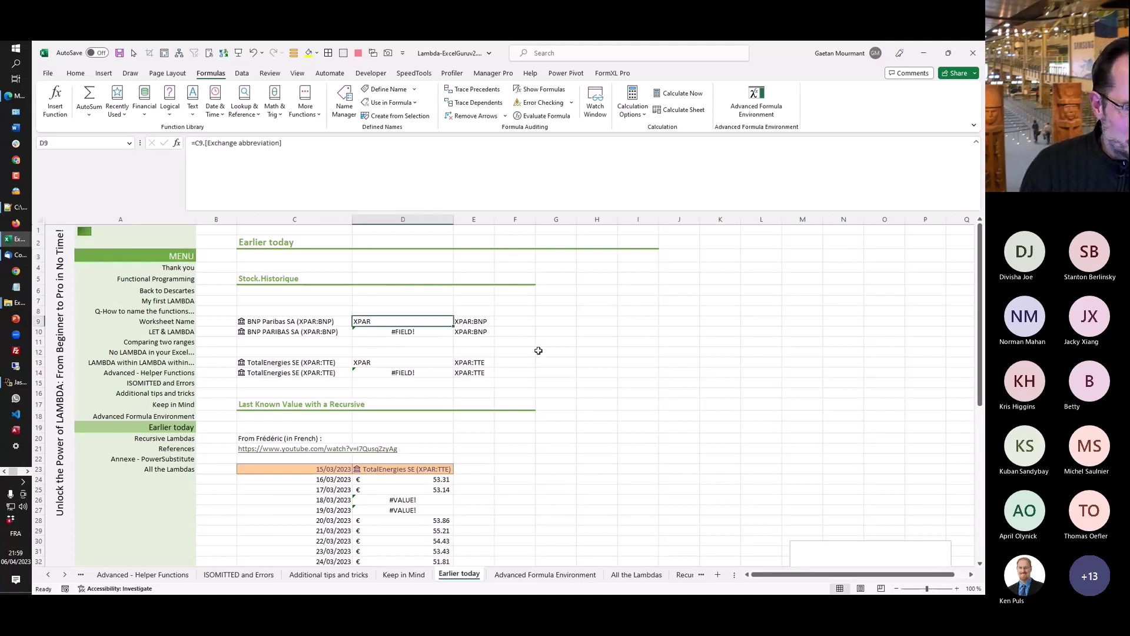
{"action": "key", "text": "Left"}
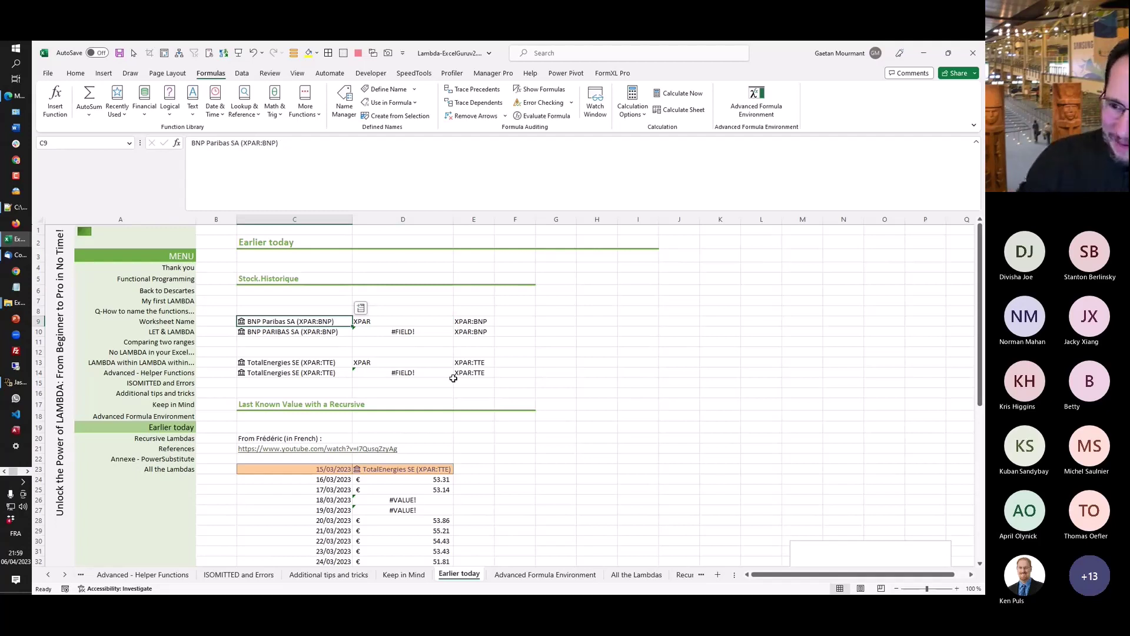
{"action": "left_click", "coordinate": [315, 333]}
{"action": "left_click", "coordinate": [328, 322]}
{"action": "left_click", "coordinate": [393, 320]}
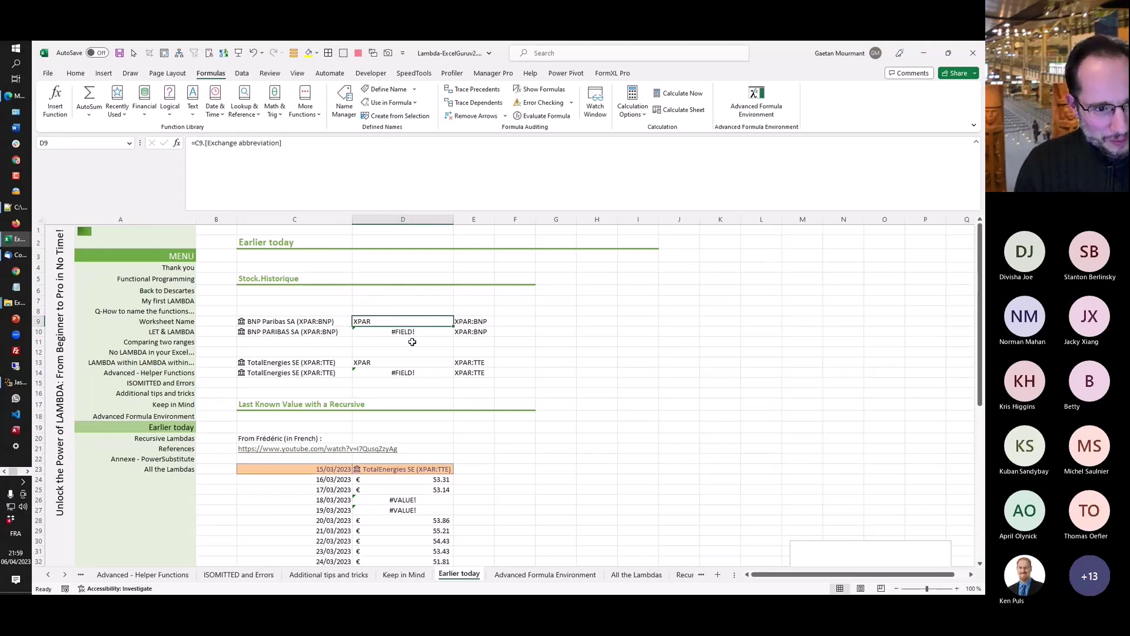
{"action": "scroll", "coordinate": [424, 347], "scroll_direction": "up", "scroll_amount": 6}
{"action": "scroll", "coordinate": [429, 351], "scroll_direction": "up", "scroll_amount": 3}
{"action": "left_click", "coordinate": [239, 357]}
{"action": "key", "text": "Left"}
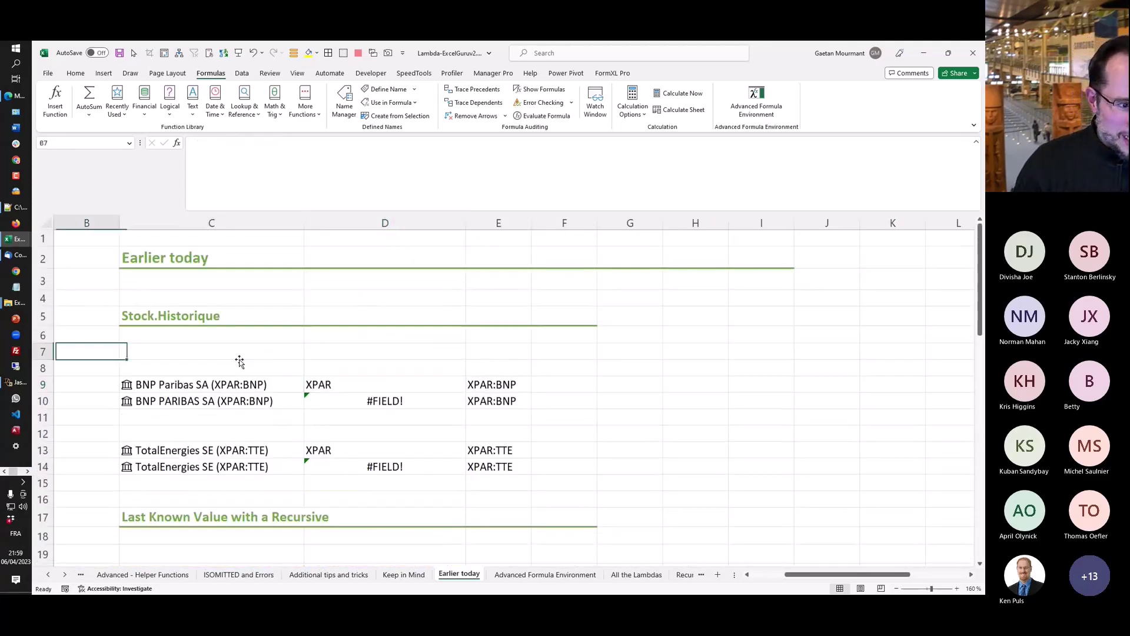
{"action": "key", "text": "Left"}
{"action": "key", "text": "Right"}
{"action": "key", "text": "Right"}
{"action": "key", "text": "Down"}
{"action": "key", "text": "Down"}
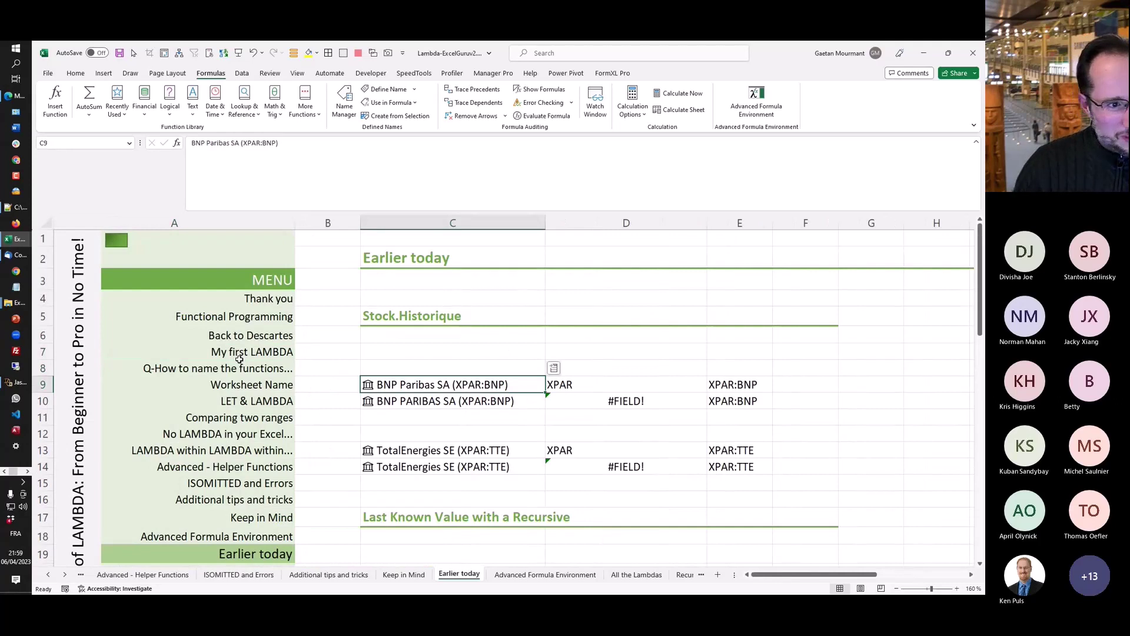
{"action": "key", "text": "Right"}
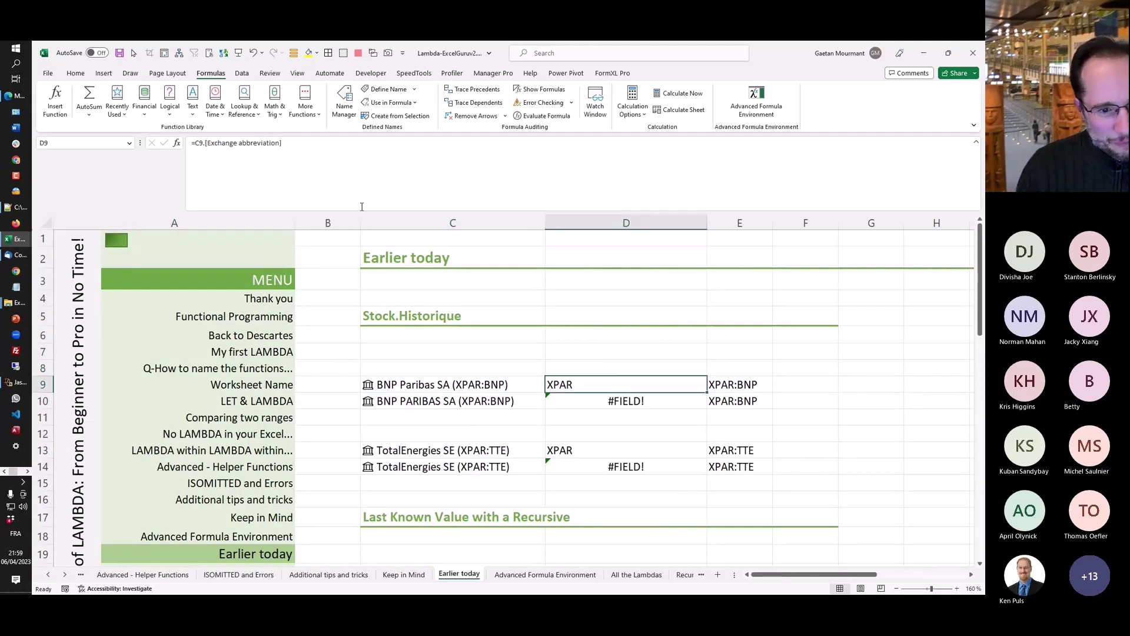
- Examine the #FIELD! formula in D10 and the full LAMBDA in E10 without changing them
{"action": "left_click", "coordinate": [511, 390]}
{"action": "left_click", "coordinate": [524, 401]}
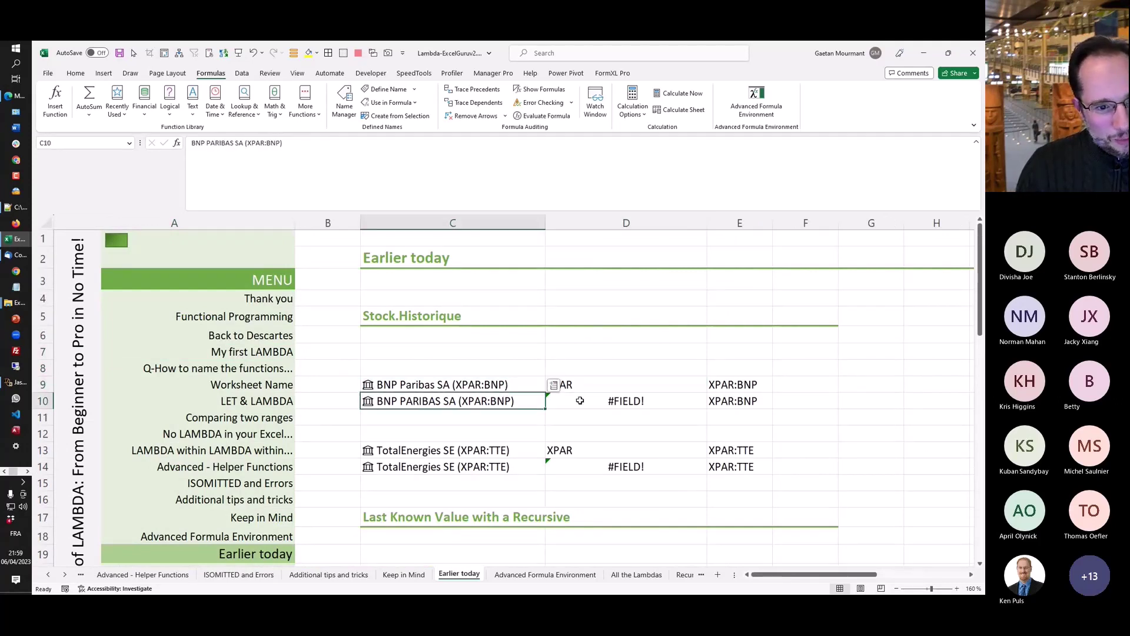
{"action": "left_click", "coordinate": [599, 401]}
{"action": "left_click", "coordinate": [260, 143]}
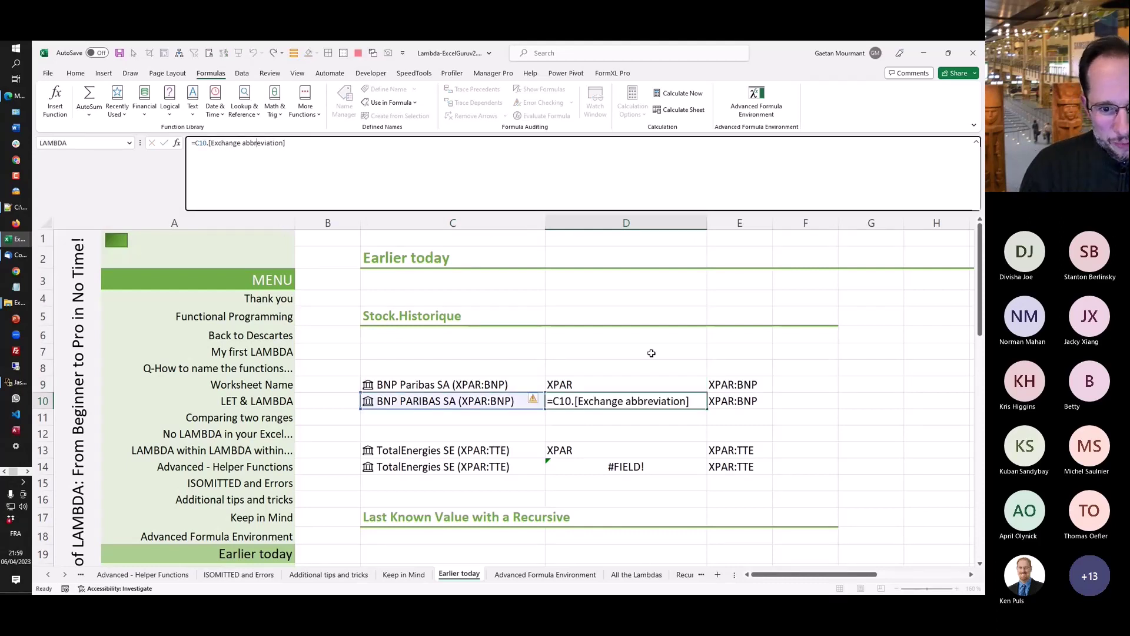
{"action": "key", "text": "Escape"}
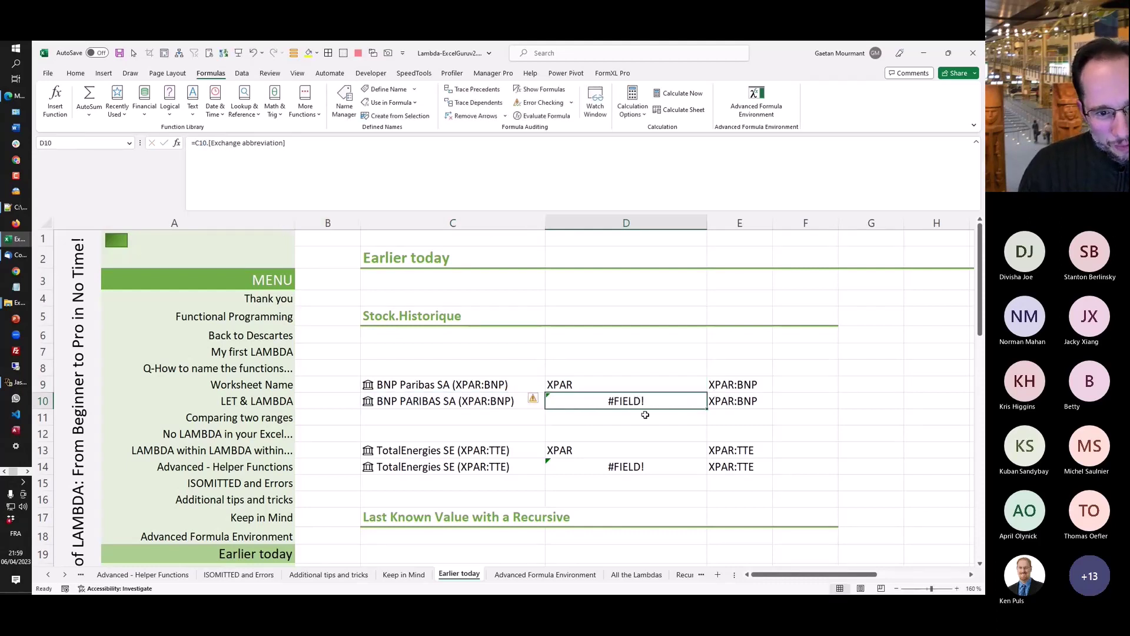
{"action": "left_click", "coordinate": [730, 403]}
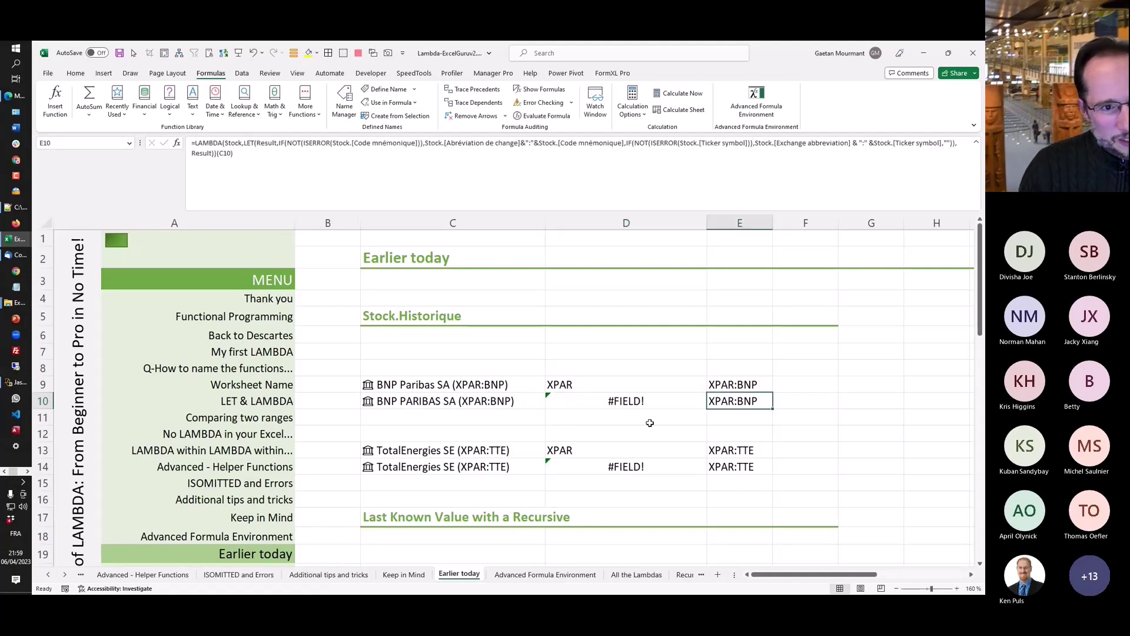
{"action": "double_click", "coordinate": [756, 408]}
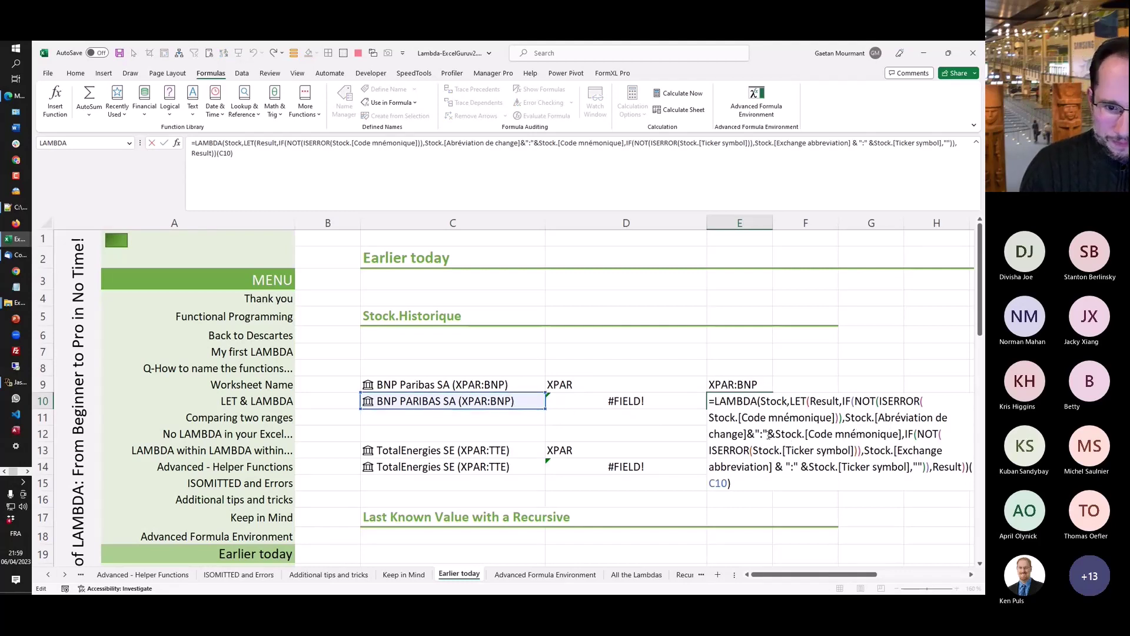
{"action": "key", "text": "Escape"}
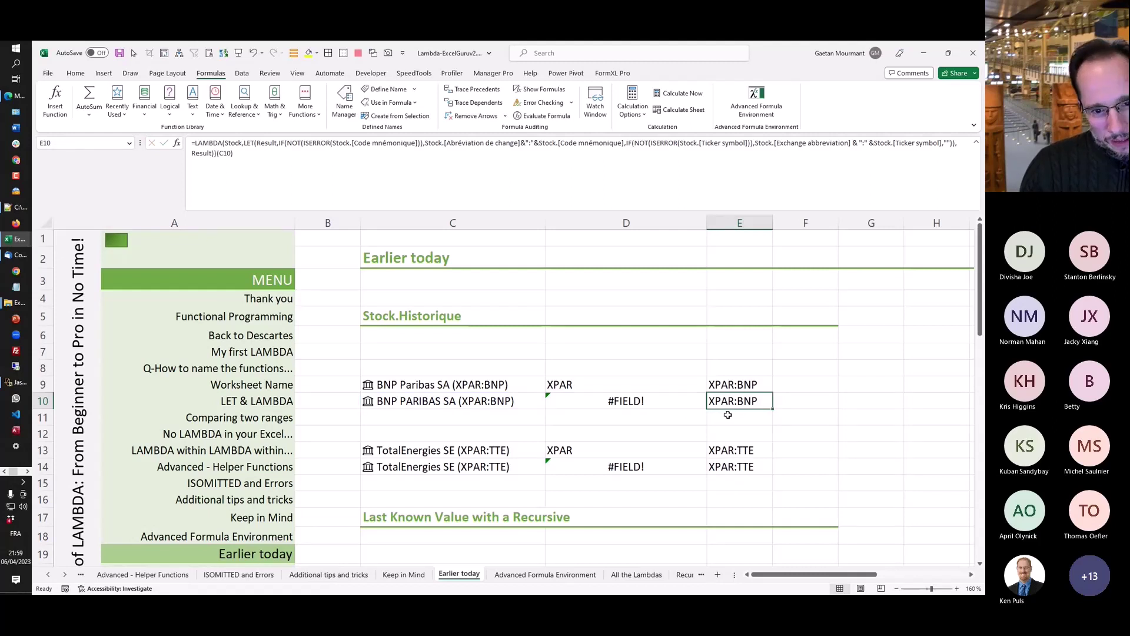
- Recheck the D10, E10 and E9 formulas, then go to the Recursive Lambdas sheet
{"action": "left_click", "coordinate": [684, 399]}
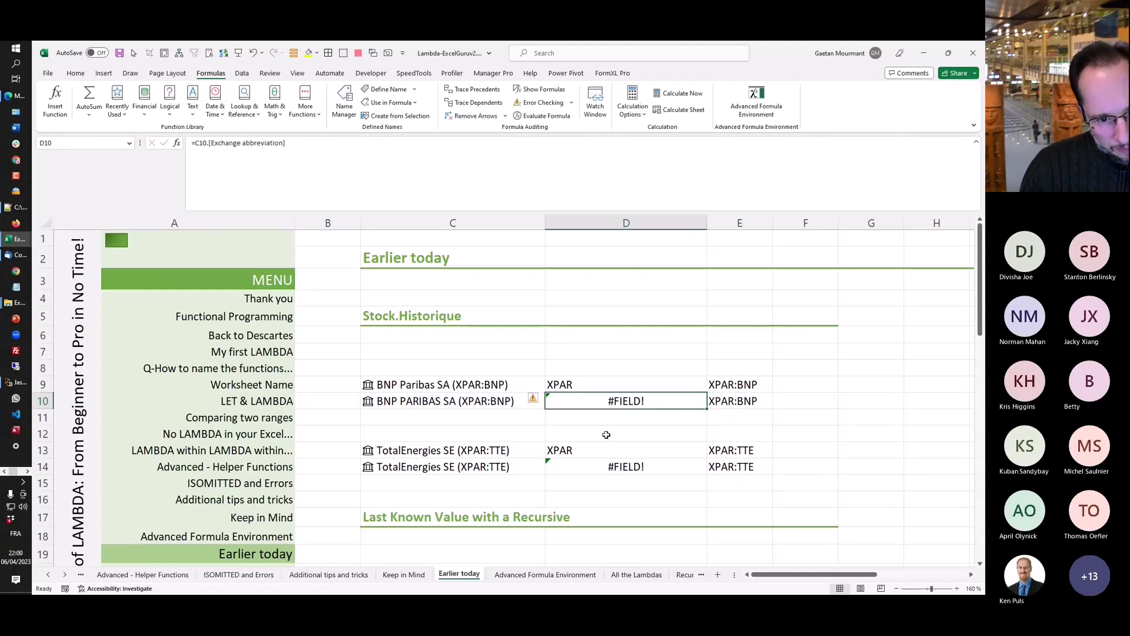
{"action": "left_click", "coordinate": [654, 386]}
{"action": "left_click", "coordinate": [745, 401]}
{"action": "left_click", "coordinate": [752, 386]}
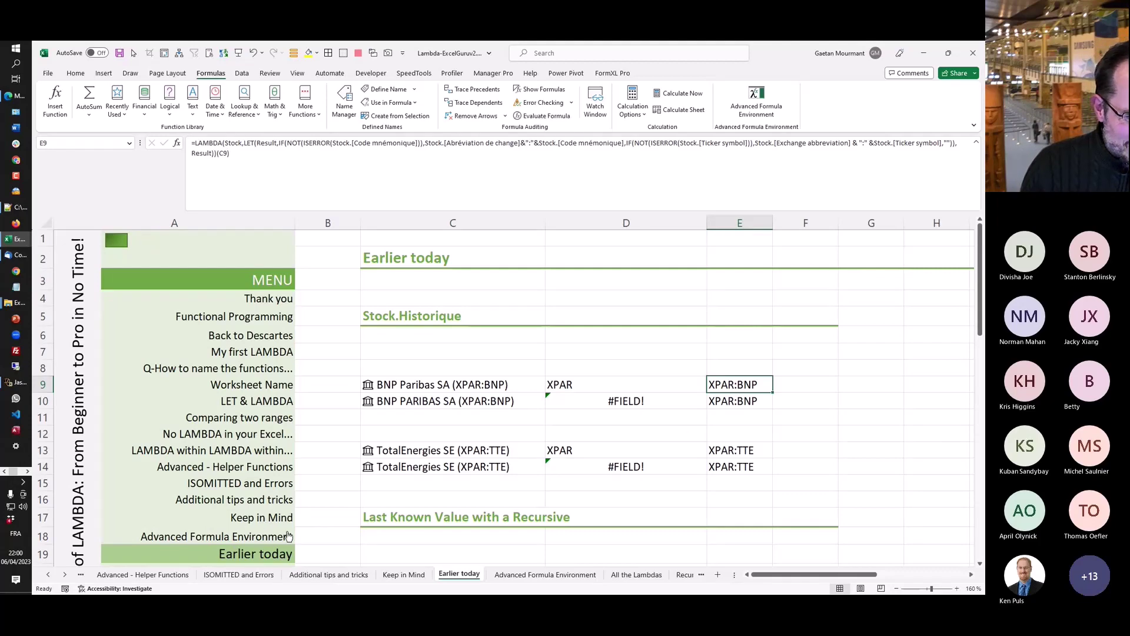
{"action": "scroll", "coordinate": [262, 518], "scroll_direction": "down", "scroll_amount": 2}
{"action": "left_click", "coordinate": [243, 477]}
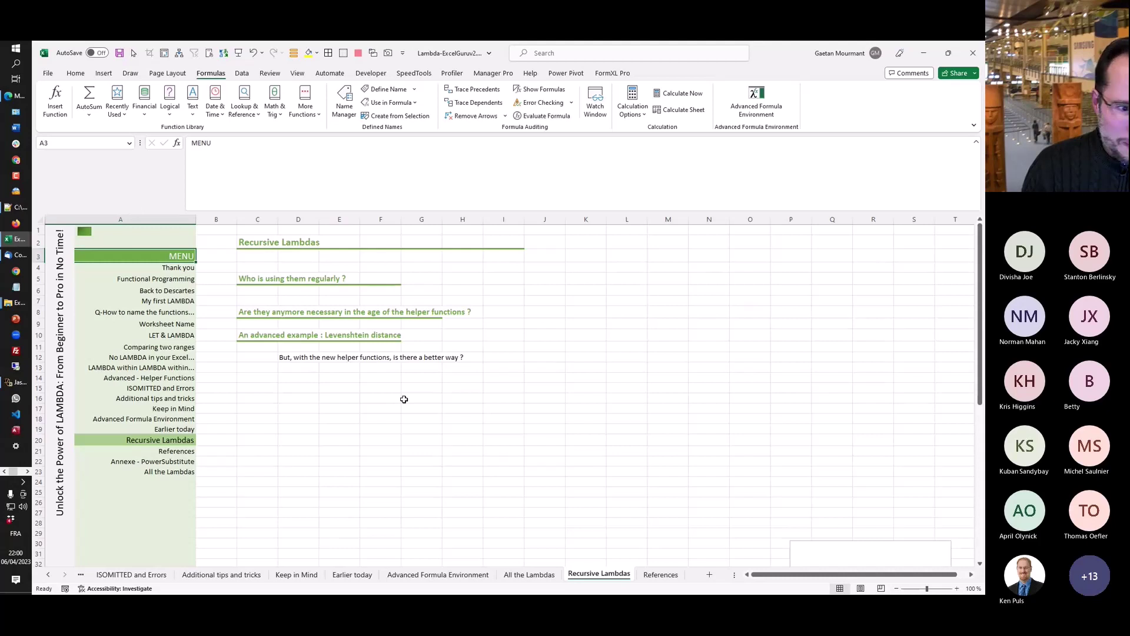
- Select D12 and D14 on Recursive Lambdas, then launch the Advanced Formula Environment from Formulas
{"action": "left_click", "coordinate": [296, 358]}
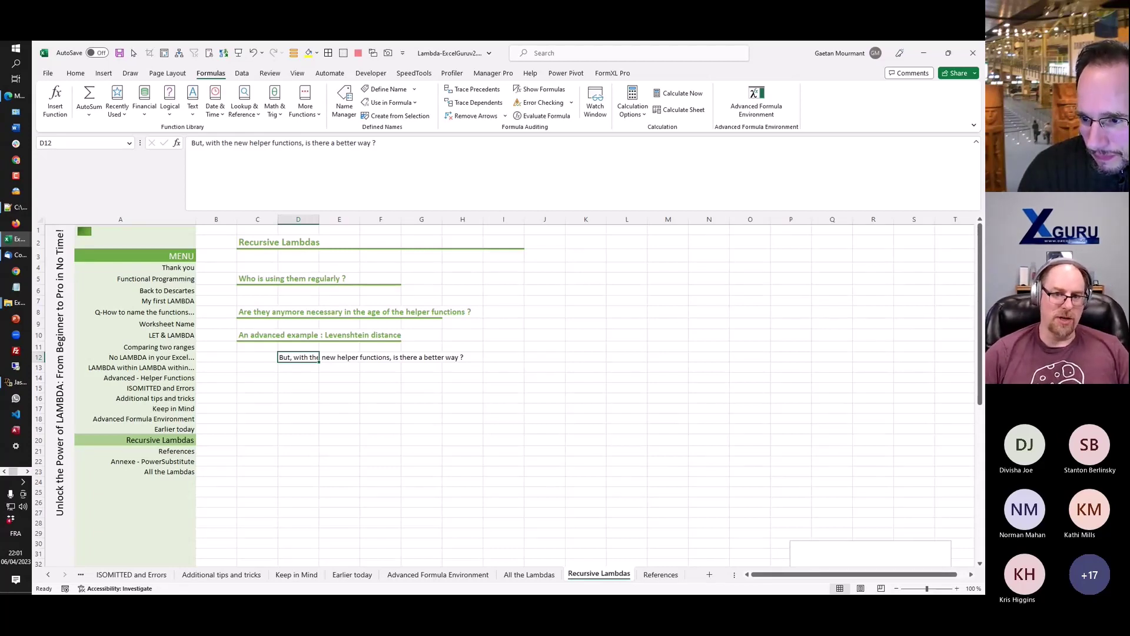
{"action": "left_click", "coordinate": [302, 378]}
{"action": "left_click", "coordinate": [758, 101]}
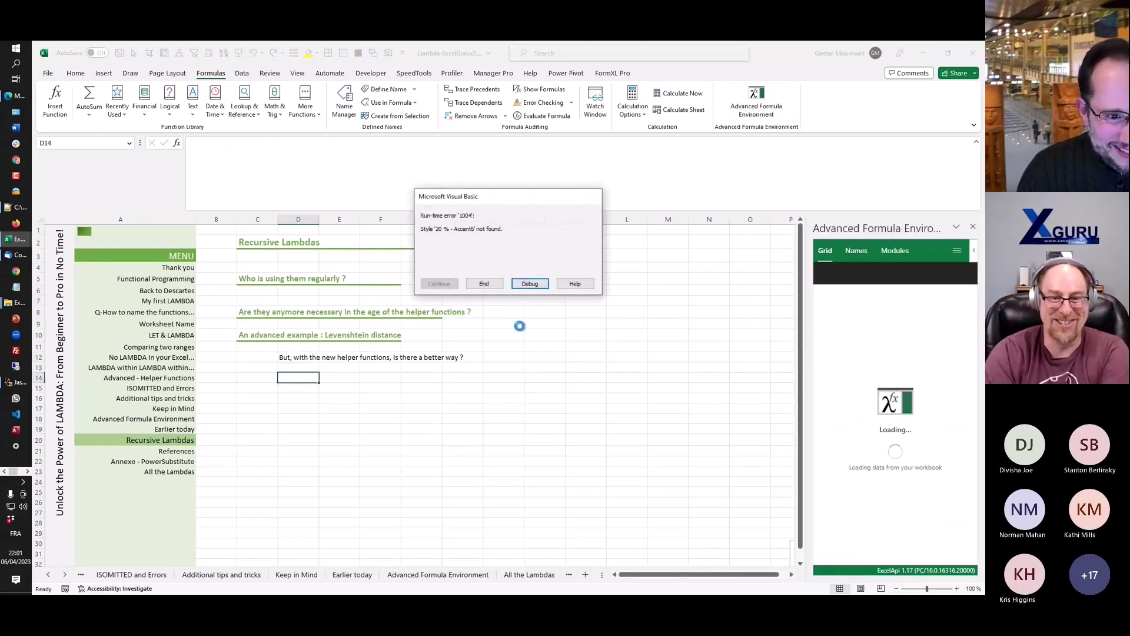
- Dismiss the run-time error 1004 message and switch desktops away and back to recover Excel
{"action": "left_click", "coordinate": [485, 284]}
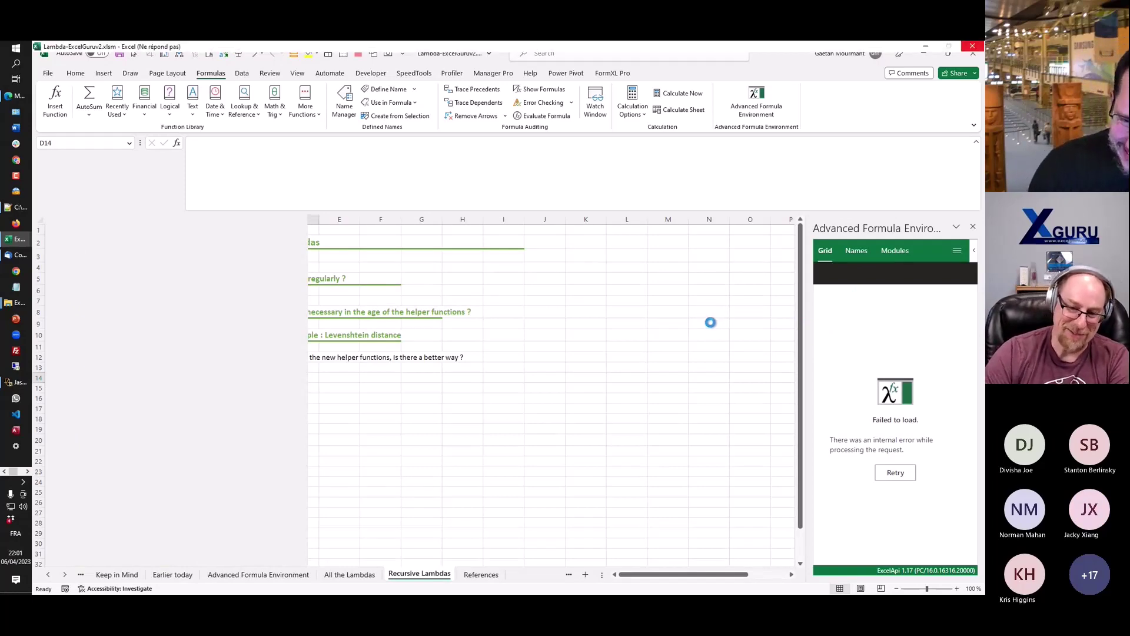
{"action": "key", "text": "ctrl+super+Right"}
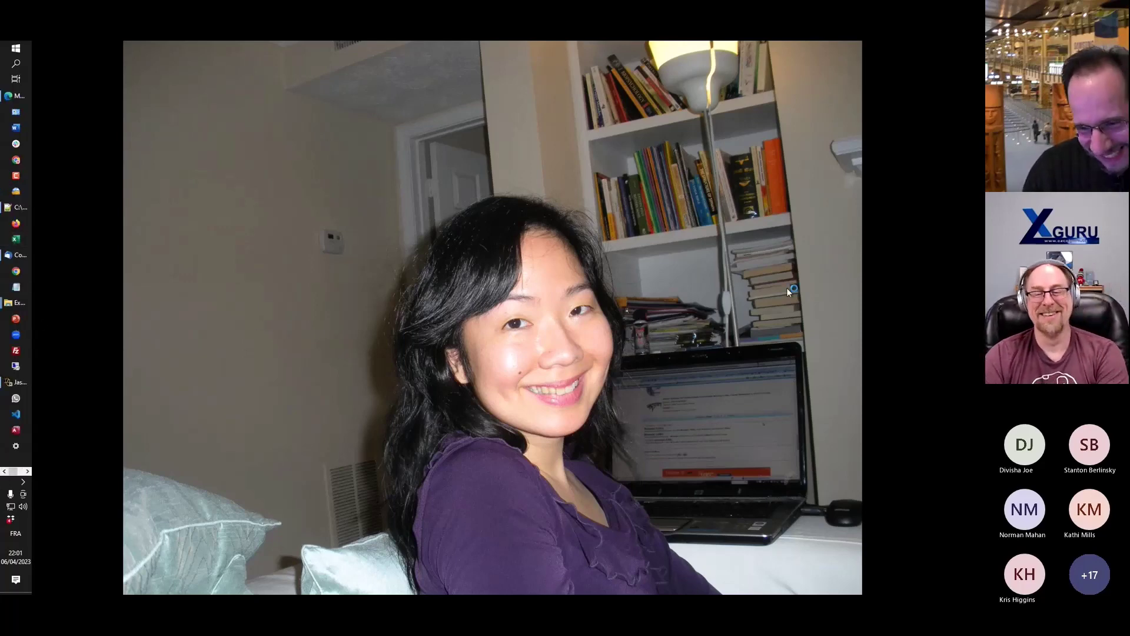
{"action": "key", "text": "ctrl+super+Left"}
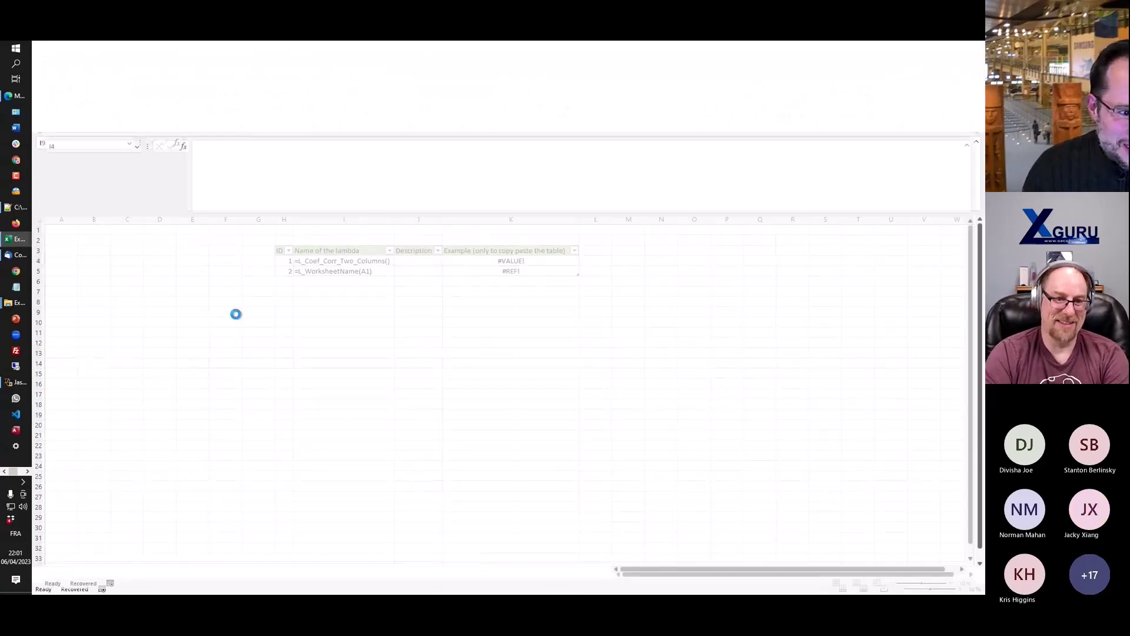
- Check cells F9, J6, C4 and F6 in the recovered workbook, then bring up blank Book2 with Ctrl+N
{"action": "left_click", "coordinate": [352, 312]}
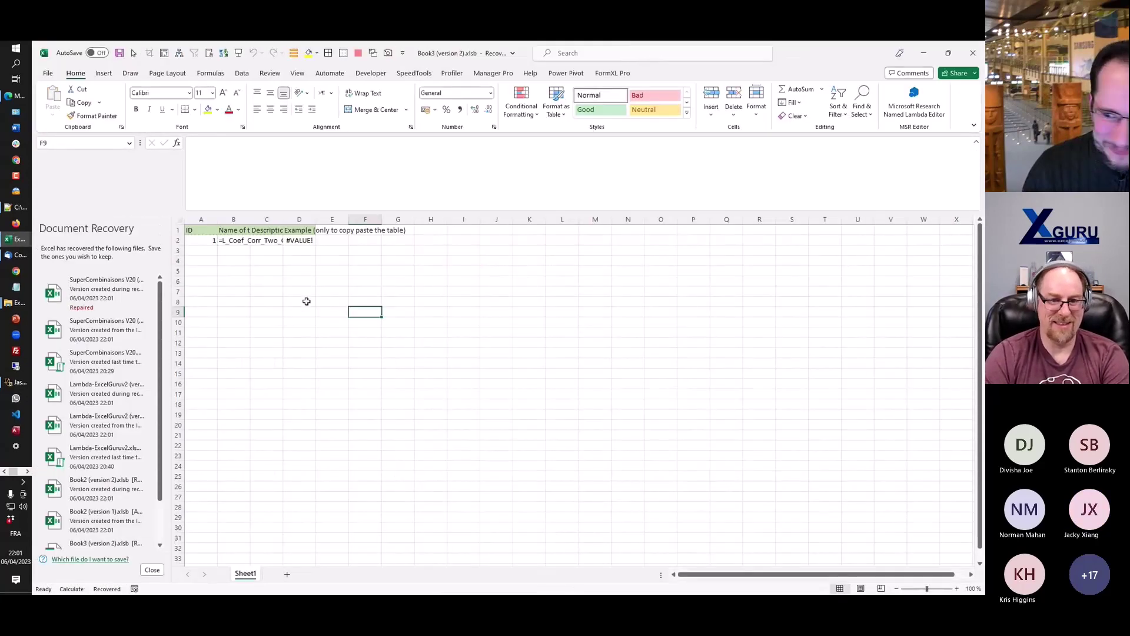
{"action": "key", "text": "Right"}
{"action": "key", "text": "Right"}
{"action": "key", "text": "Right"}
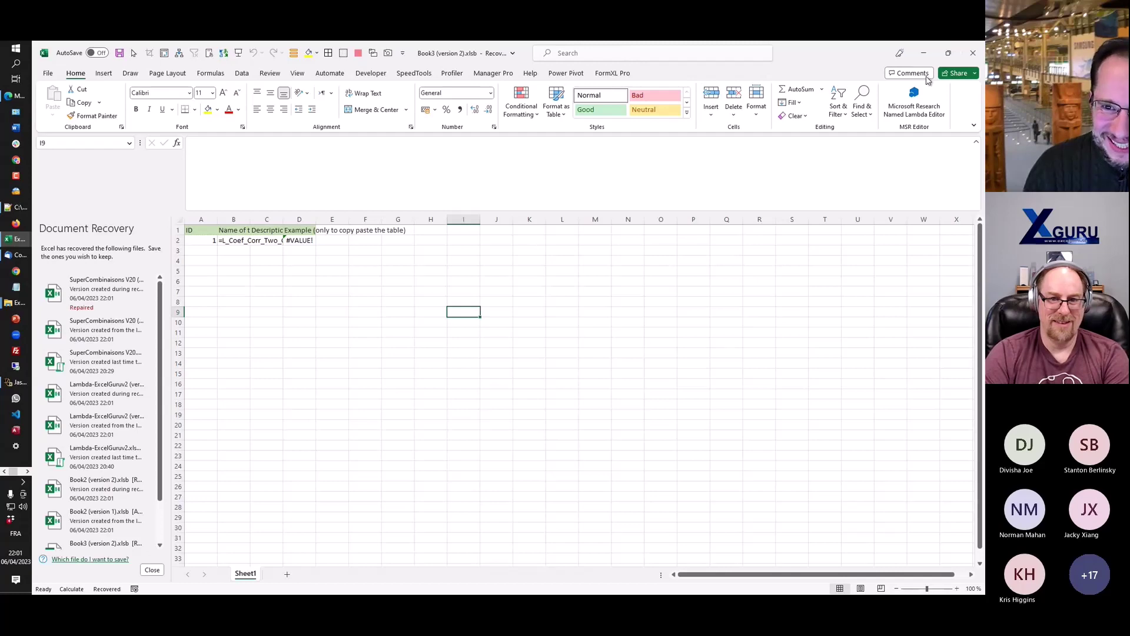
{"action": "left_click", "coordinate": [510, 284]}
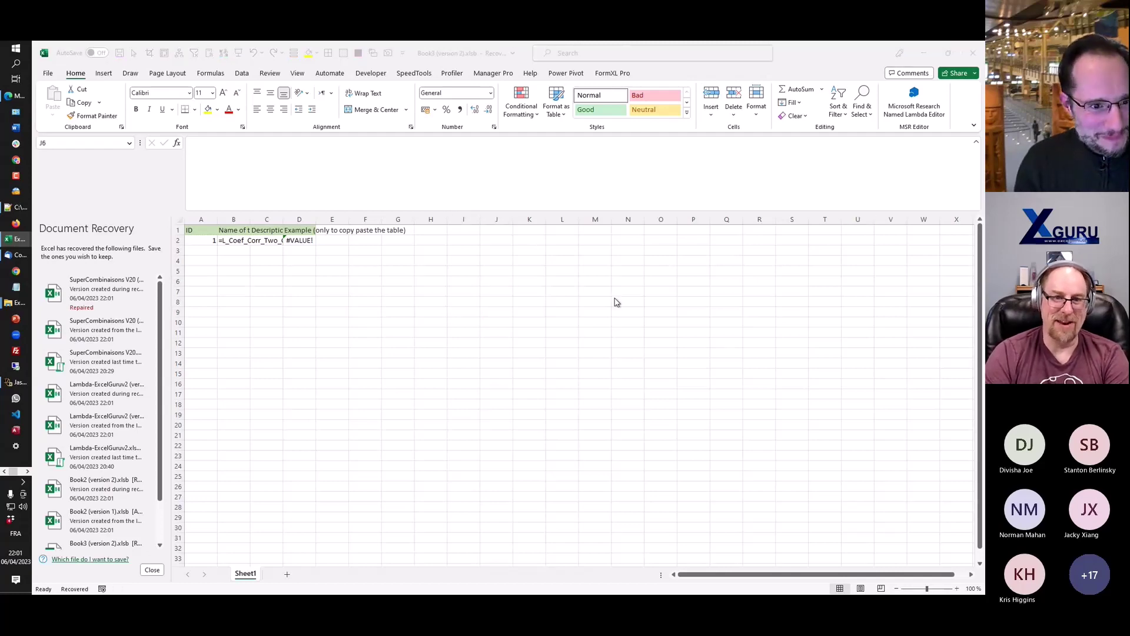
{"action": "key", "text": "alt+Tab"}
{"action": "key", "text": "alt+Tab"}
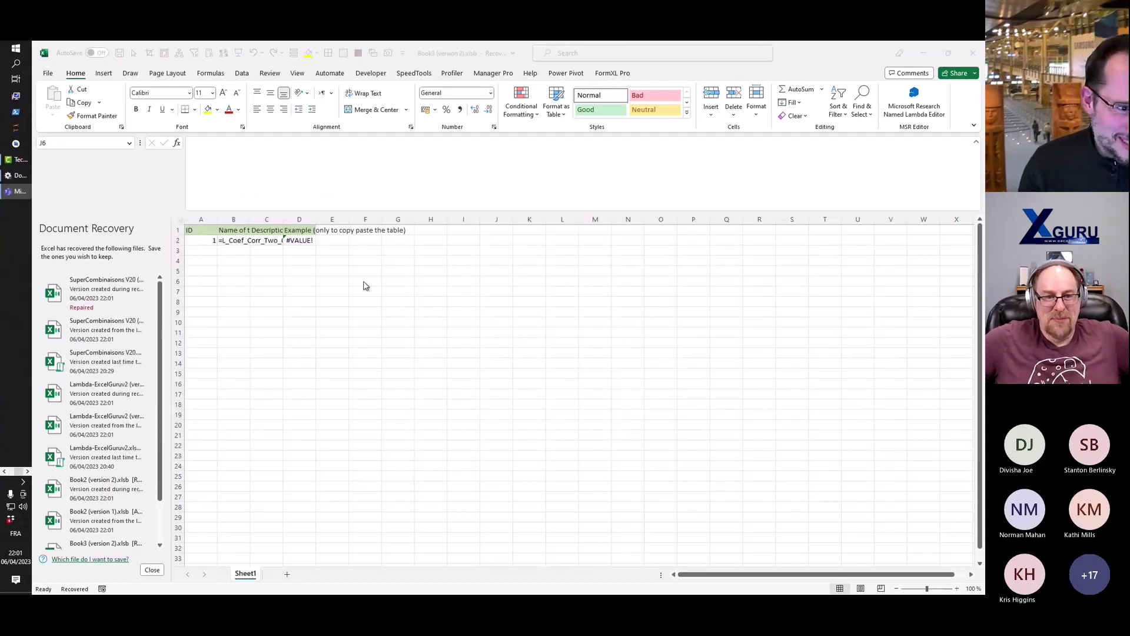
{"action": "left_click", "coordinate": [268, 260]}
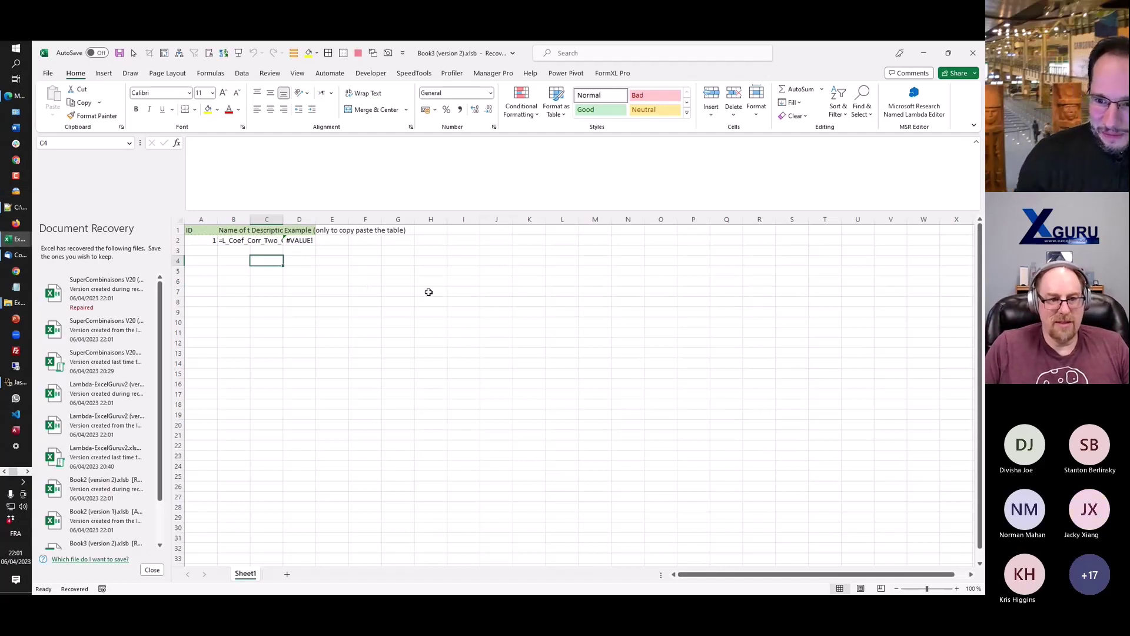
{"action": "left_click", "coordinate": [368, 281]}
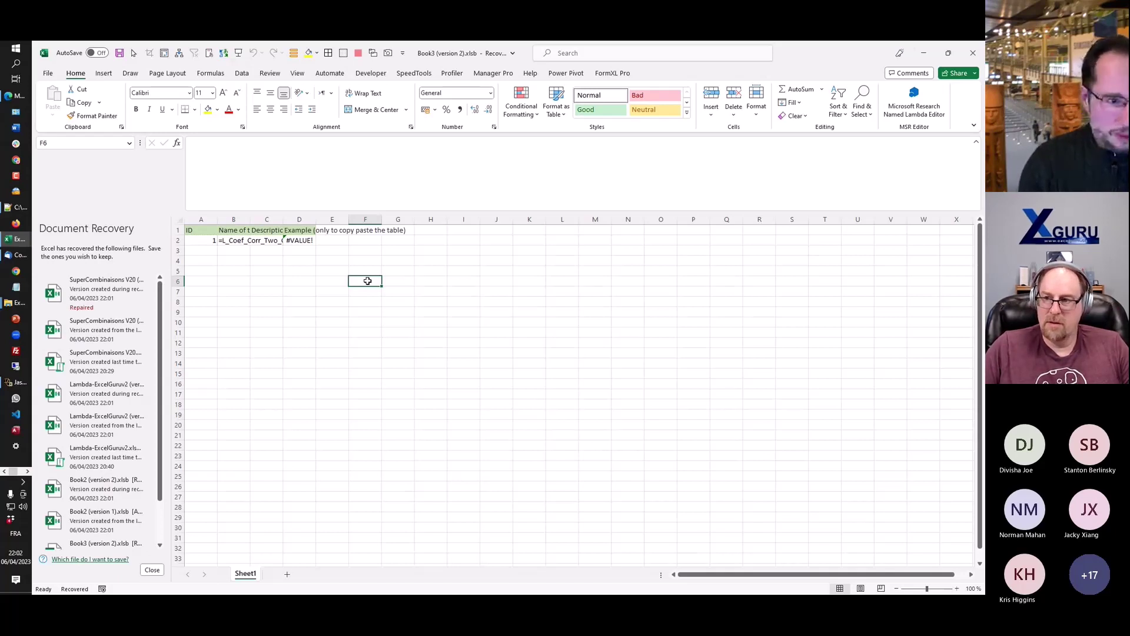
{"action": "key", "text": "ctrl+n"}
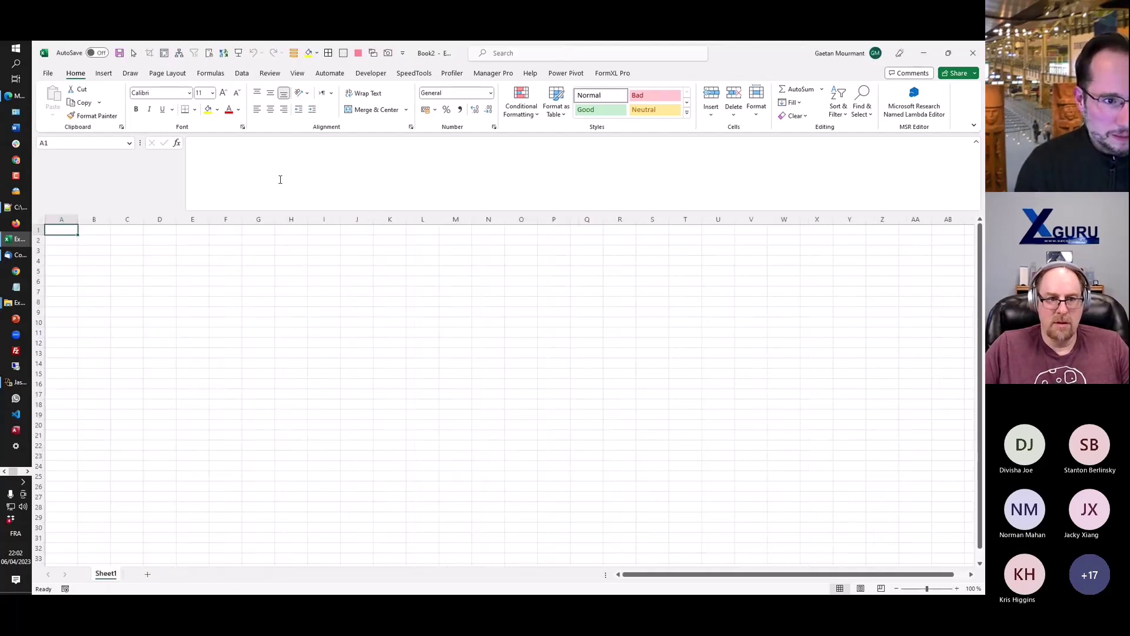
- Open a widened Advanced Formula Environment pane and browse its Names lists before returning to Grid
{"action": "left_click", "coordinate": [371, 73]}
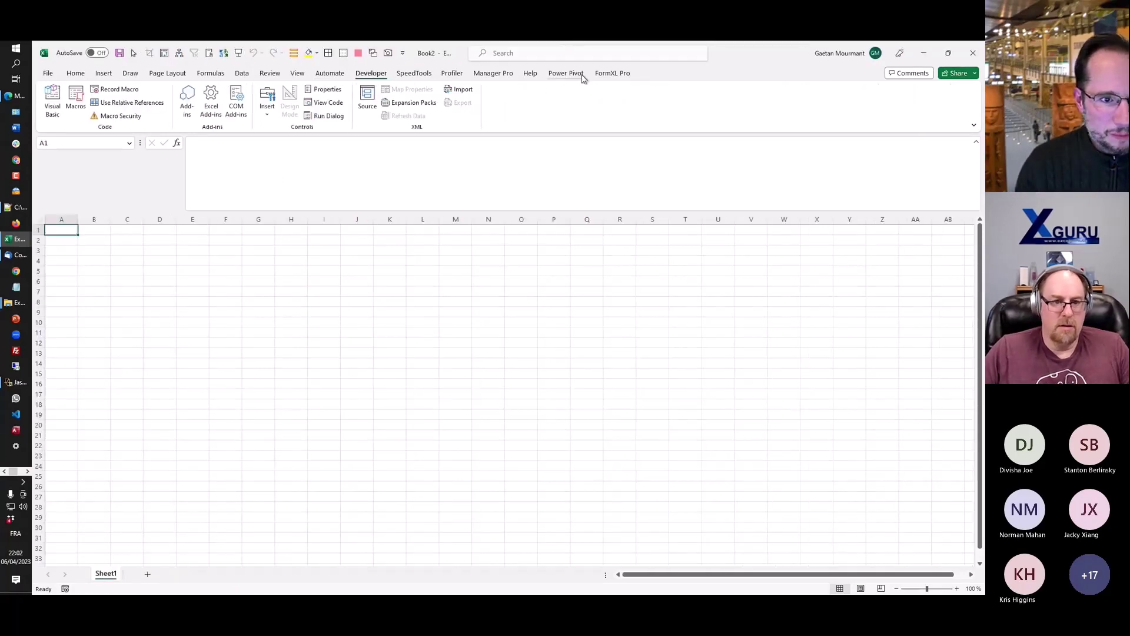
{"action": "left_click", "coordinate": [211, 73]}
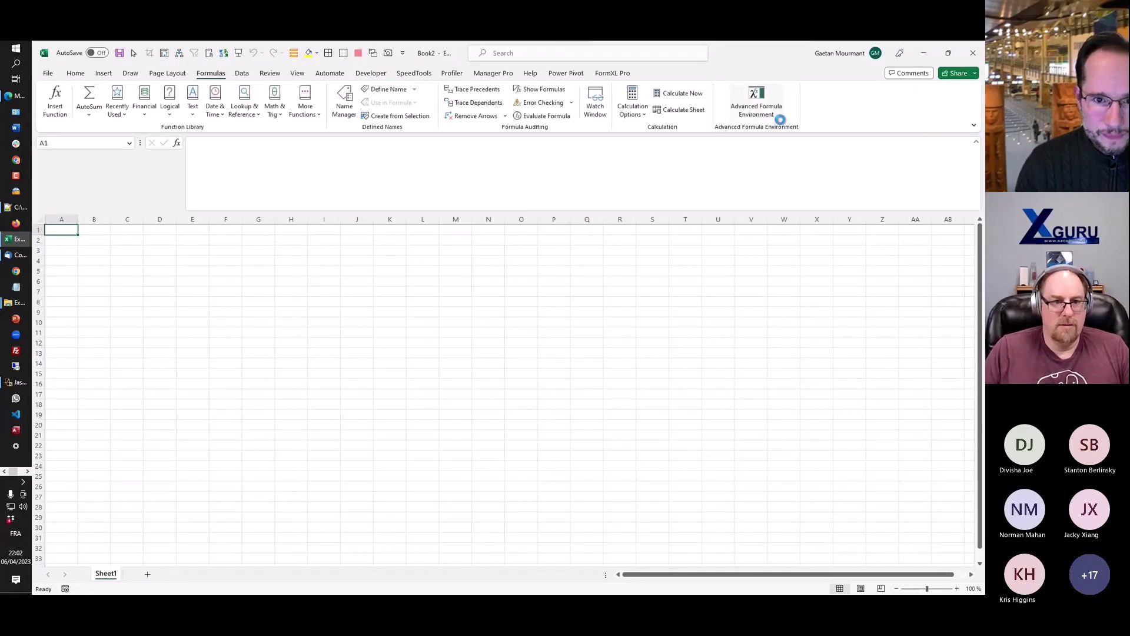
{"action": "left_click", "coordinate": [776, 116]}
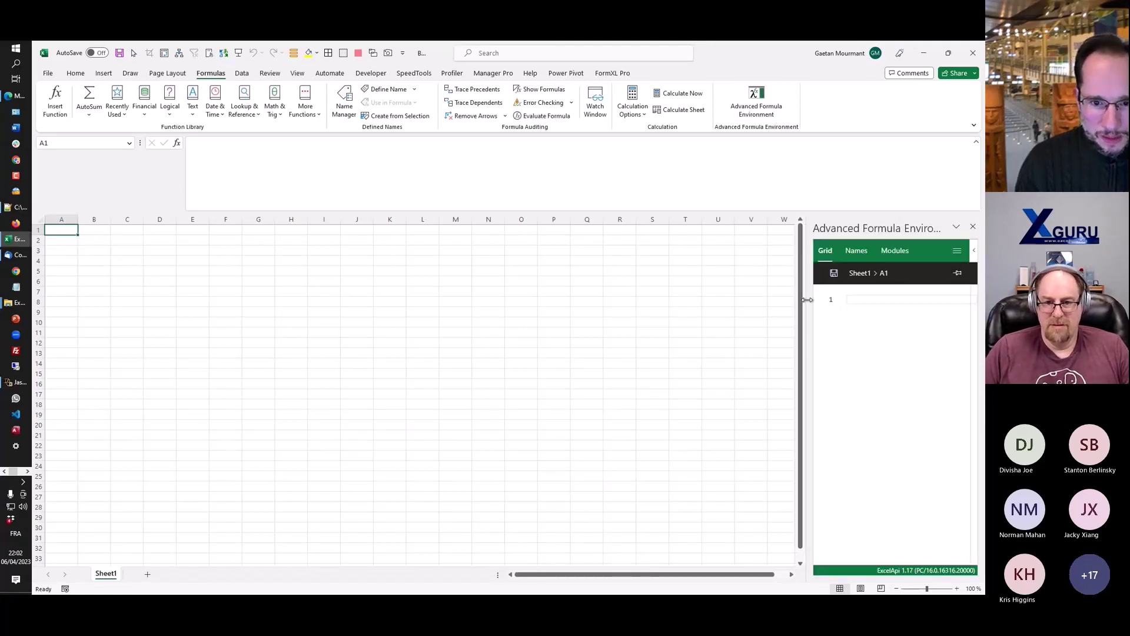
{"action": "left_click_drag", "start_coordinate": [809, 300], "coordinate": [603, 300]}
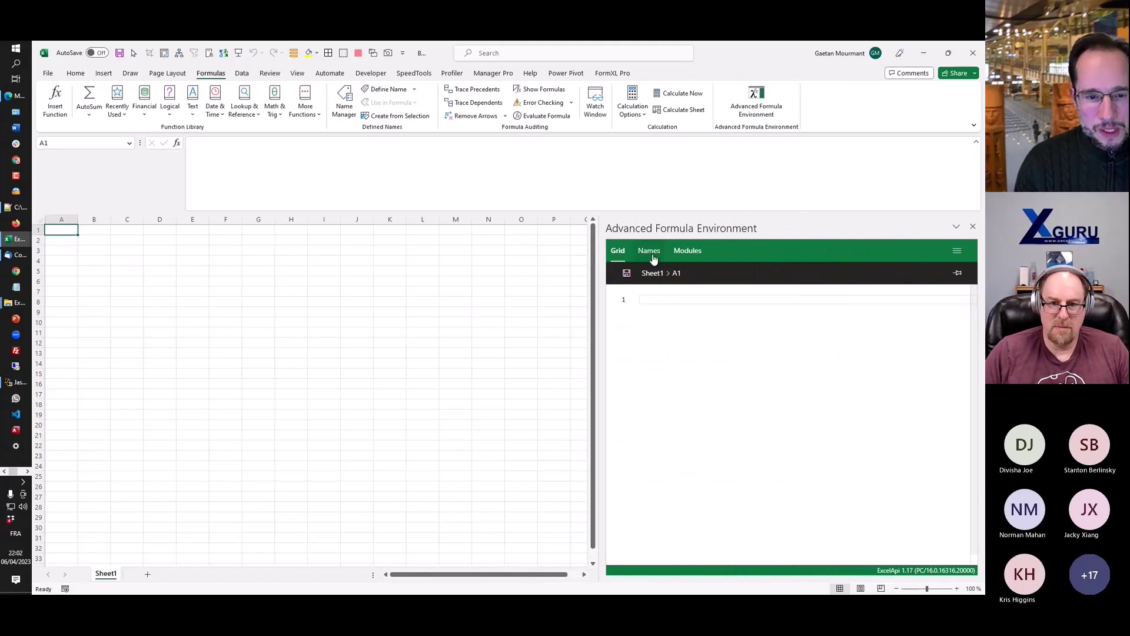
{"action": "left_click", "coordinate": [649, 251]}
{"action": "left_click", "coordinate": [668, 296]}
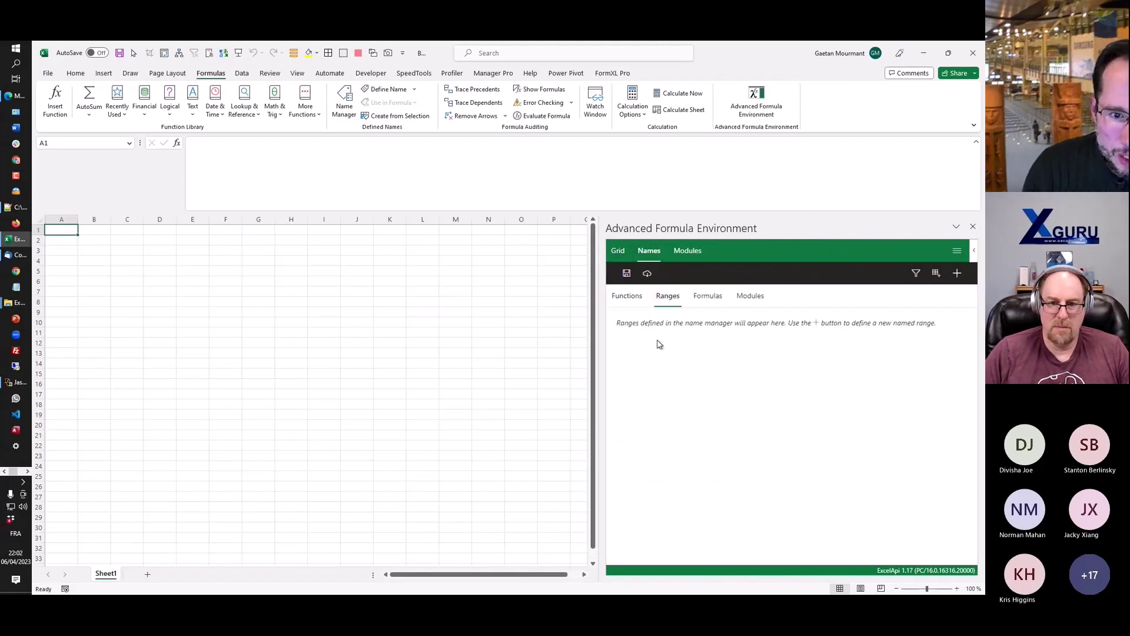
{"action": "left_click", "coordinate": [708, 296]}
{"action": "left_click", "coordinate": [627, 297]}
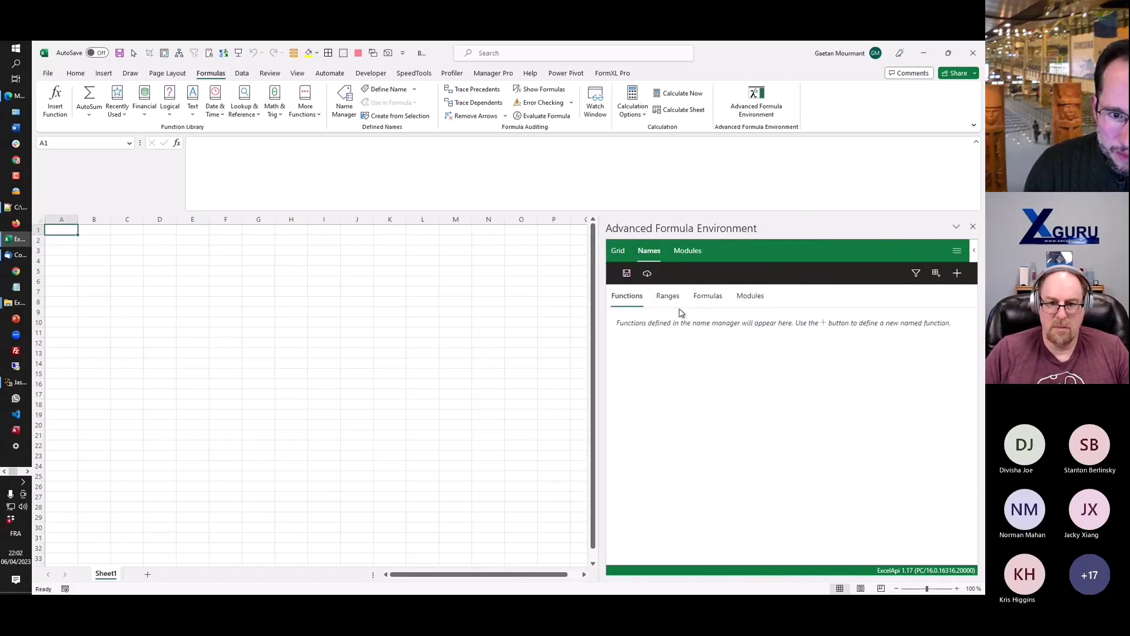
{"action": "left_click", "coordinate": [618, 251]}
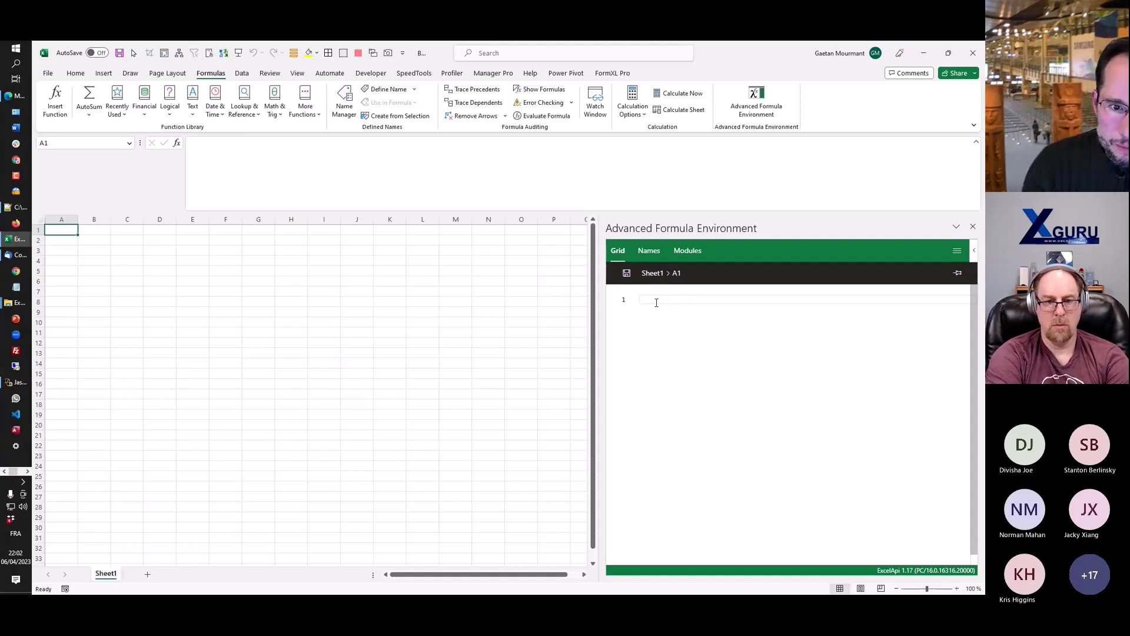
- Enter =lambda(a,b,a+c) in C2, correct it to a+b, then discard the entry
{"action": "left_click", "coordinate": [129, 242]}
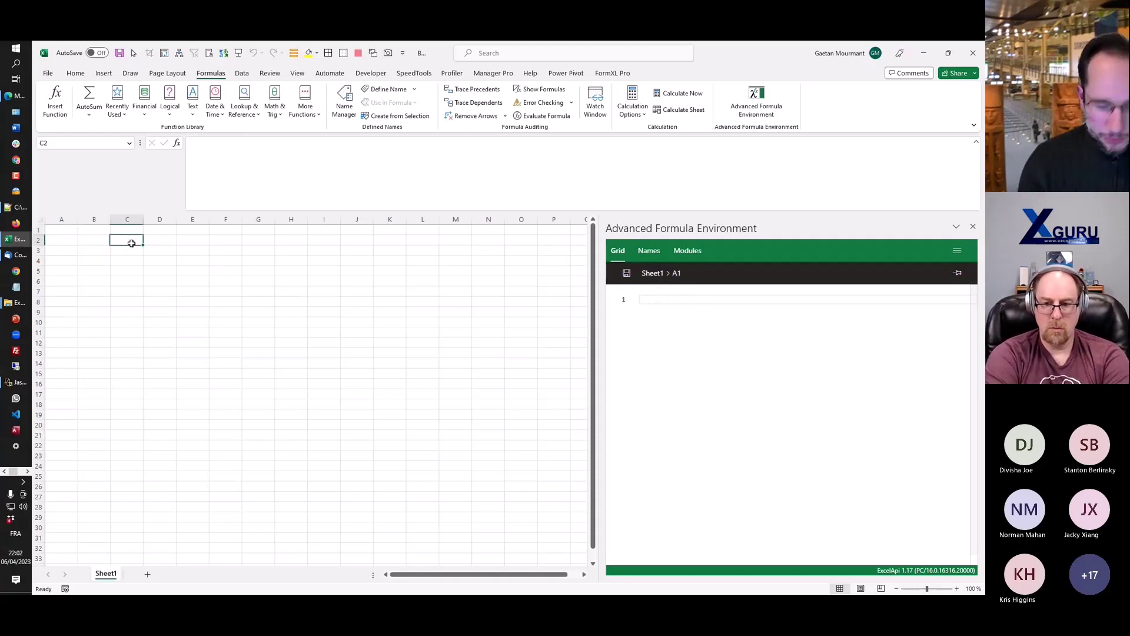
{"action": "type", "text": "=lambda"}
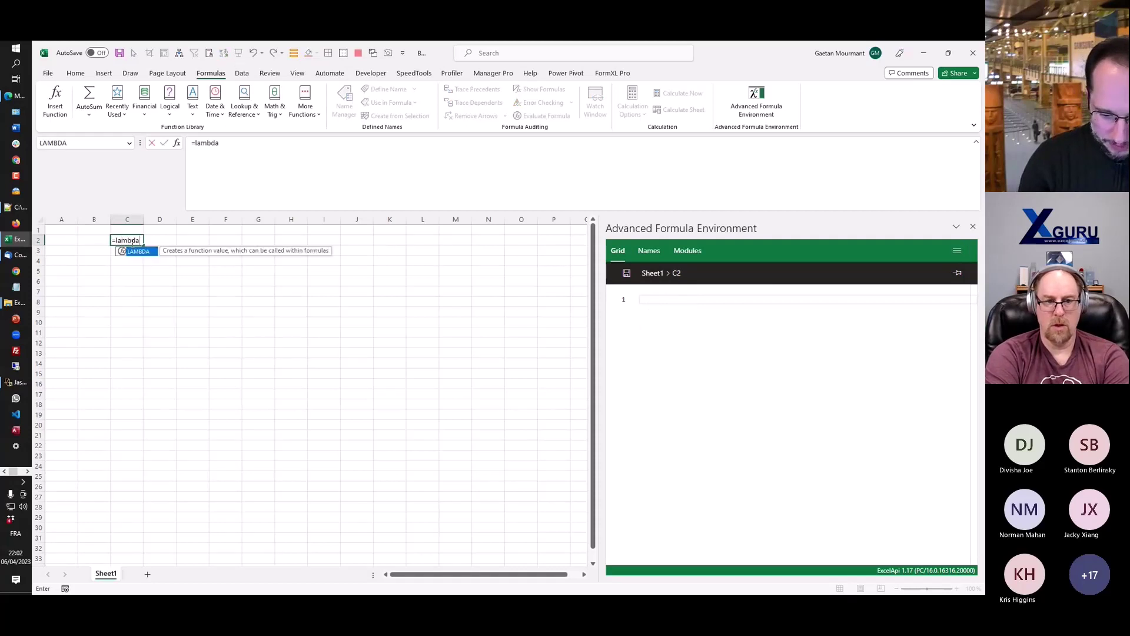
{"action": "type", "text": "(a,"}
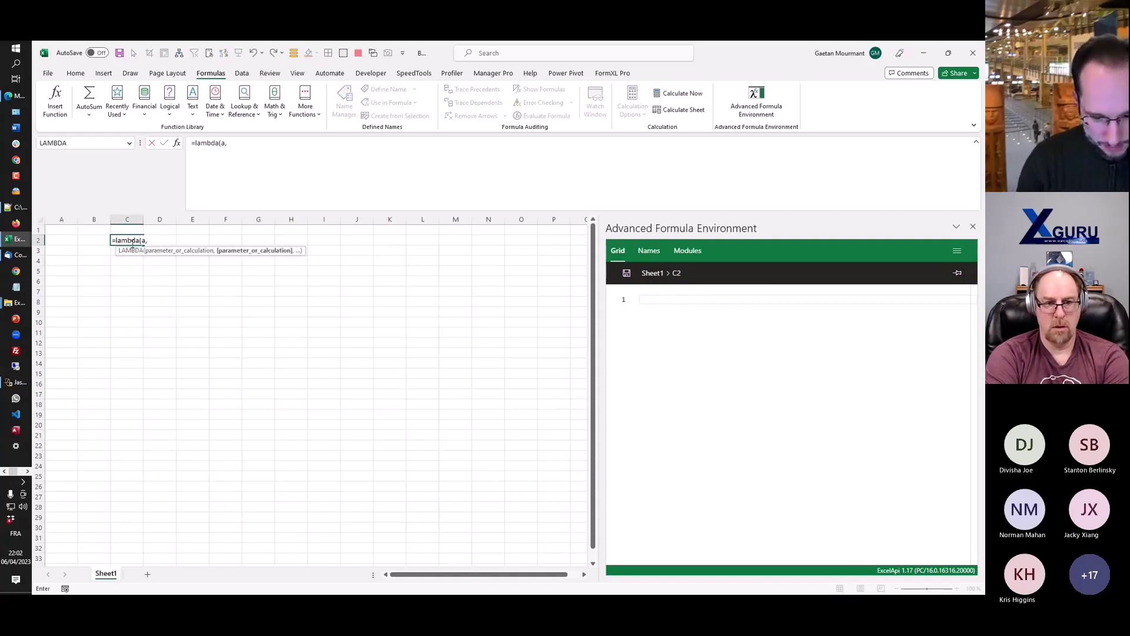
{"action": "type", "text": "b,a+c)"}
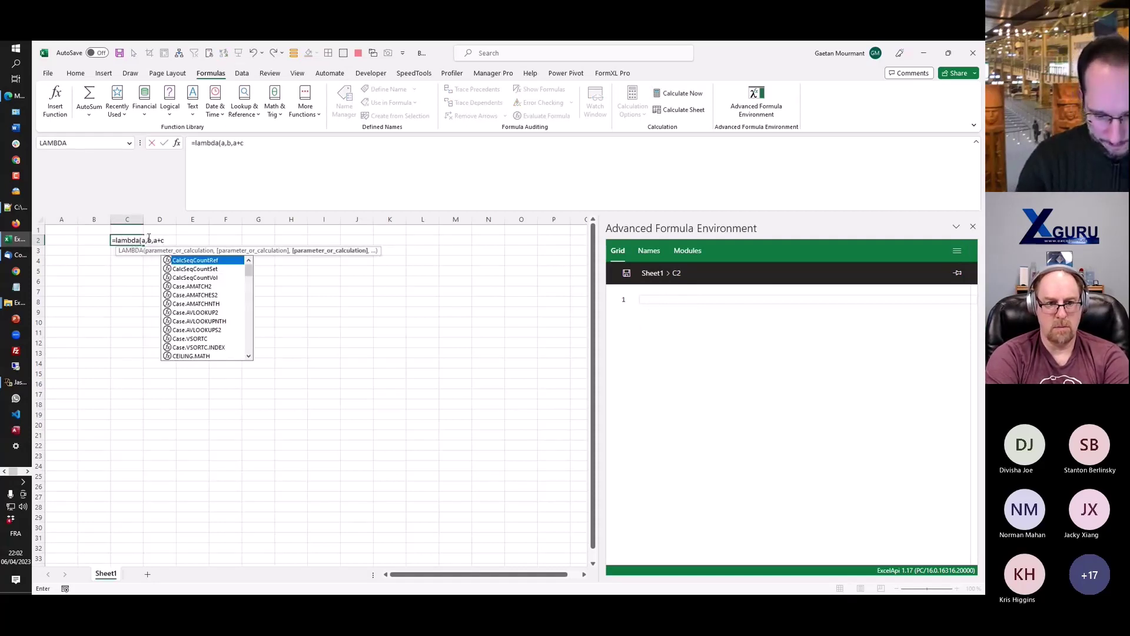
{"action": "triple_click", "coordinate": [225, 195]}
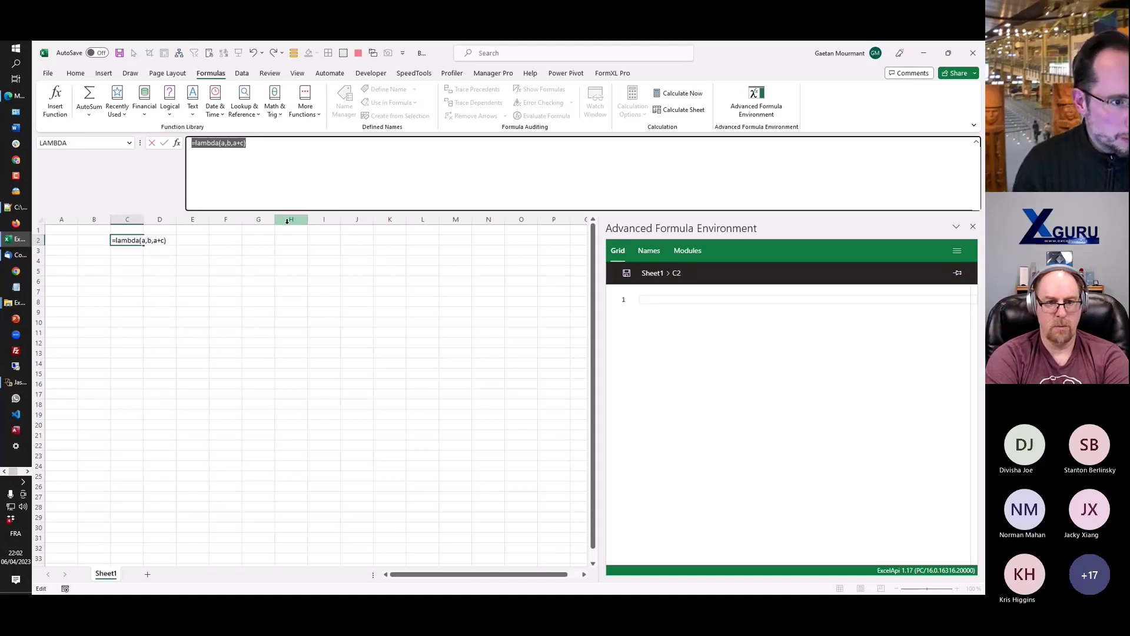
{"action": "left_click", "coordinate": [246, 145]}
{"action": "key", "text": "BackSpace"}
{"action": "type", "text": "b"}
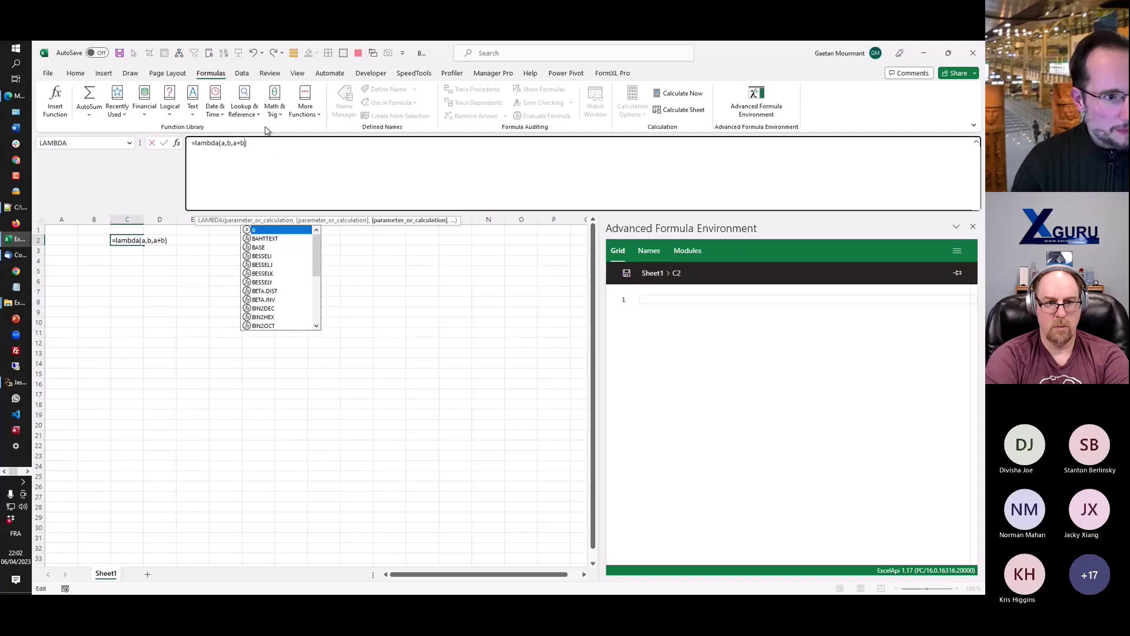
{"action": "key", "text": "ctrl+a"}
{"action": "key", "text": "Escape"}
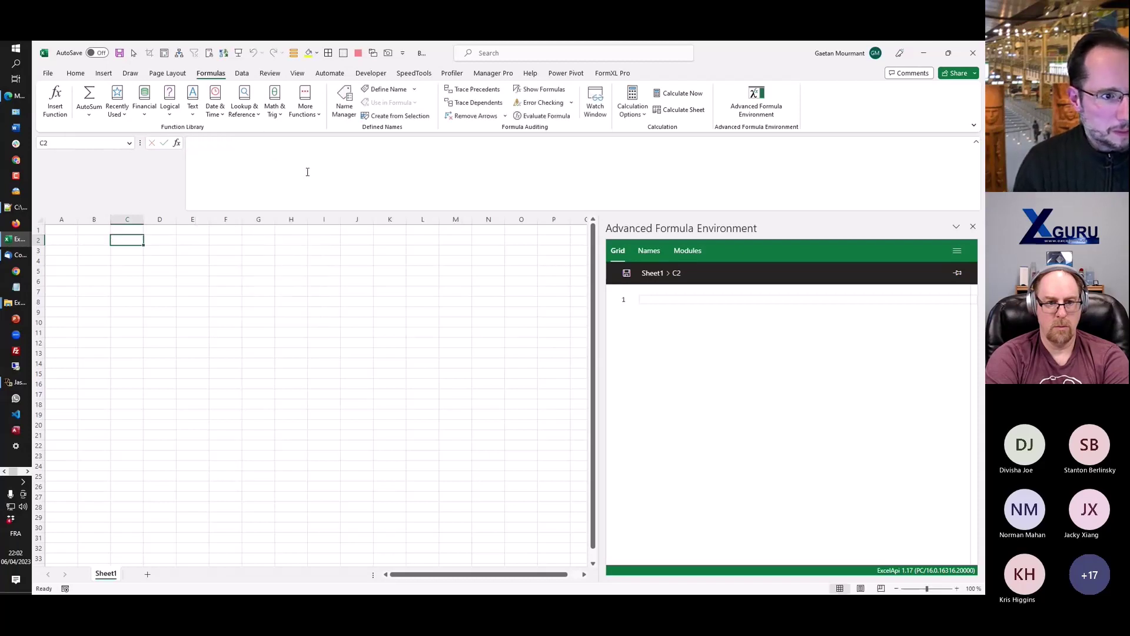
- Start a new name in Name Manager and enter L_Test as its name
{"action": "left_click", "coordinate": [347, 105]}
{"action": "left_click", "coordinate": [95, 394]}
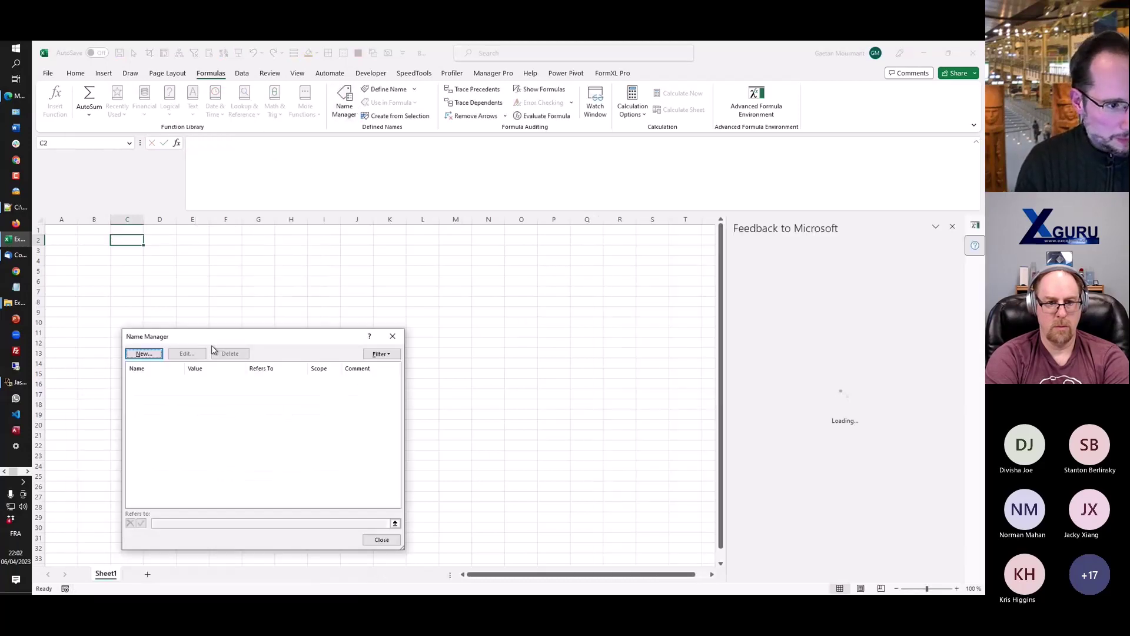
{"action": "type", "text": "l8"}
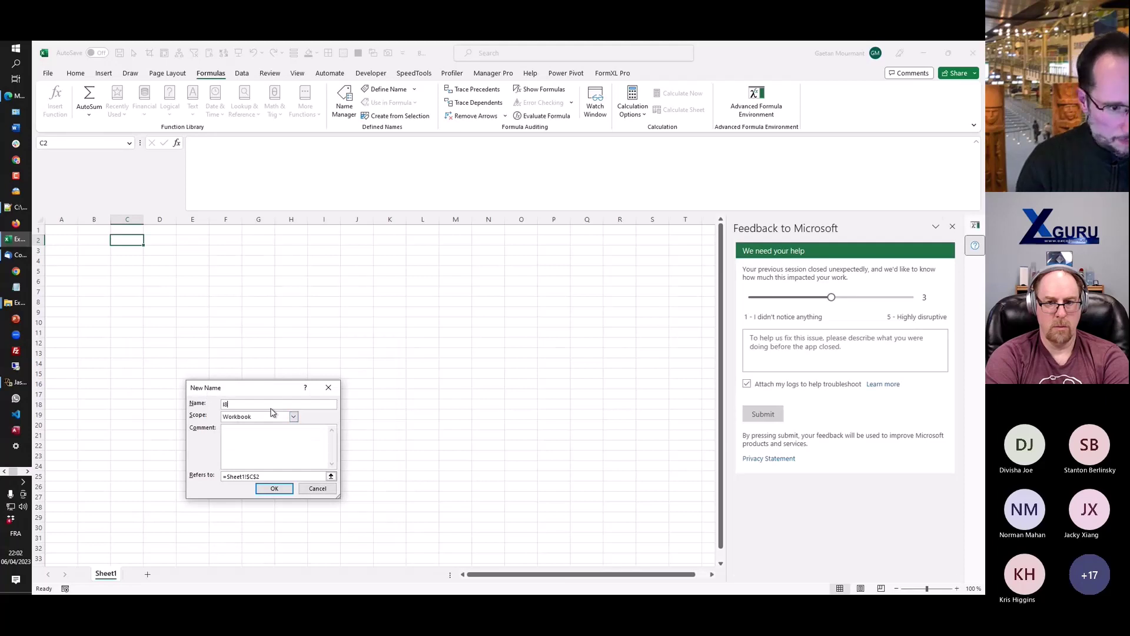
{"action": "type", "text": "test"}
{"action": "key", "text": "shift+Home"}
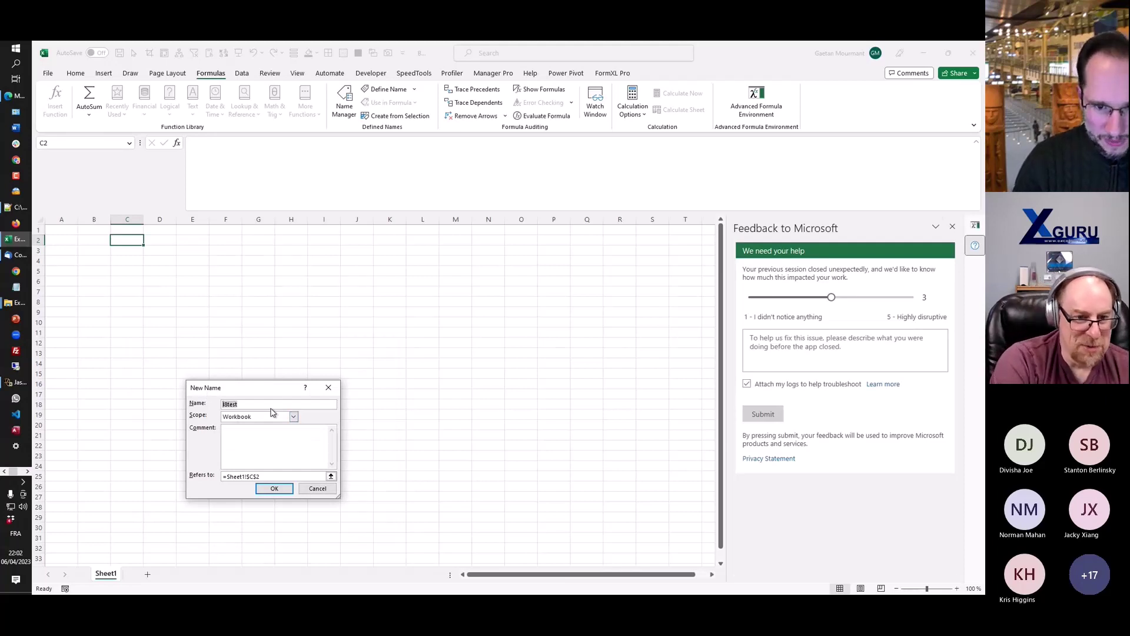
{"action": "key", "text": "End"}
{"action": "key", "text": "BackSpace"}
{"action": "key", "text": "BackSpace"}
{"action": "key", "text": "BackSpace"}
{"action": "type", "text": "EST"}
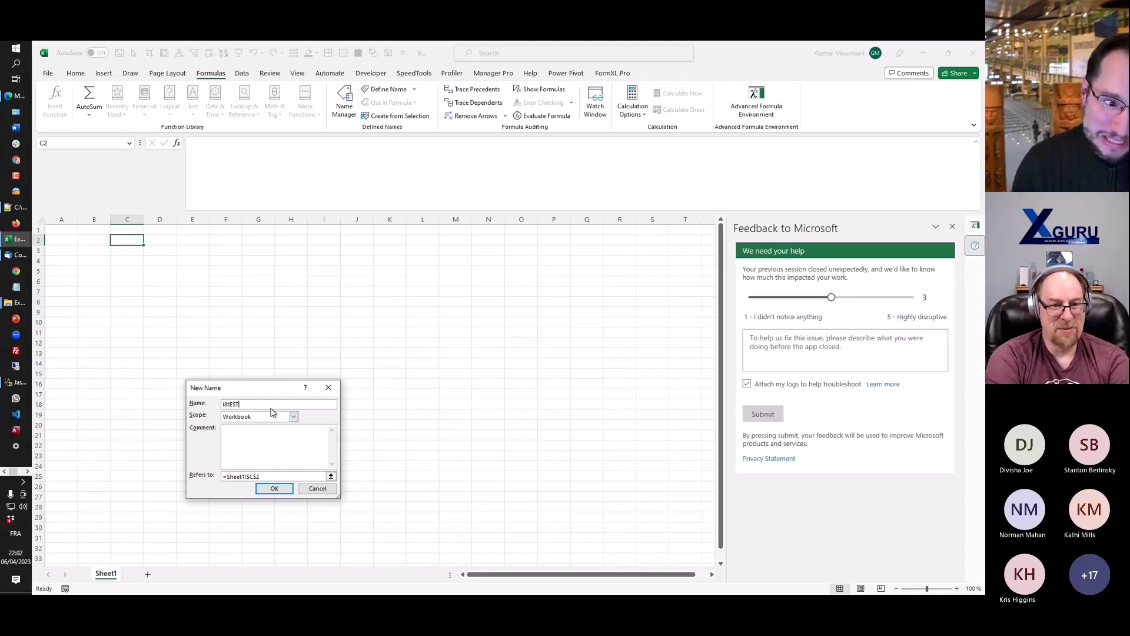
{"action": "key", "text": "shift+Home"}
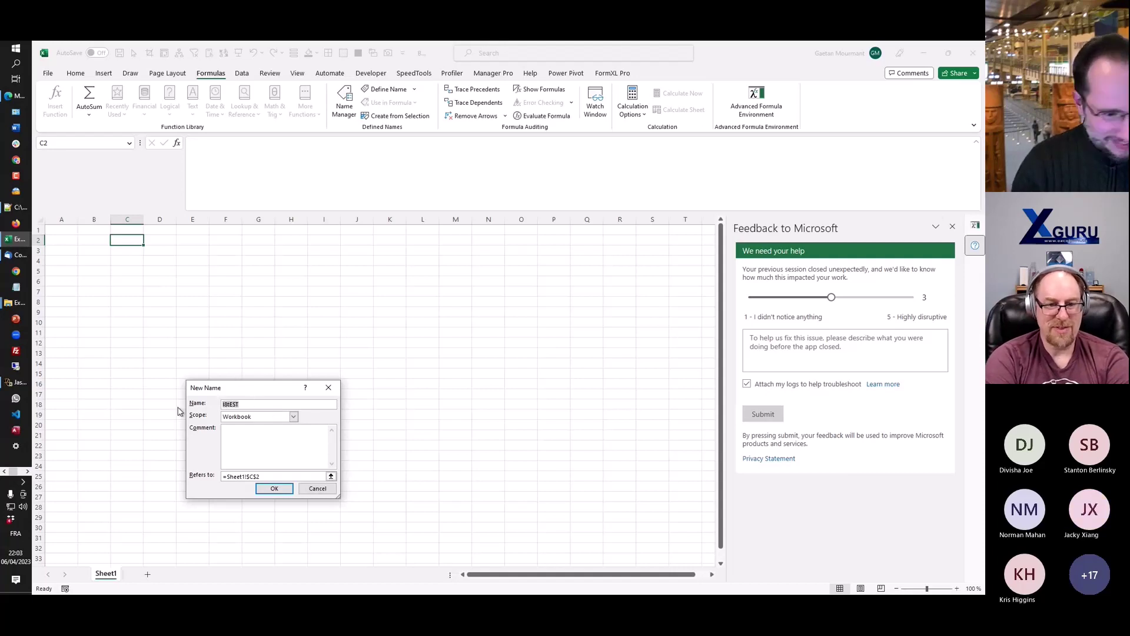
{"action": "type", "text": "l"}
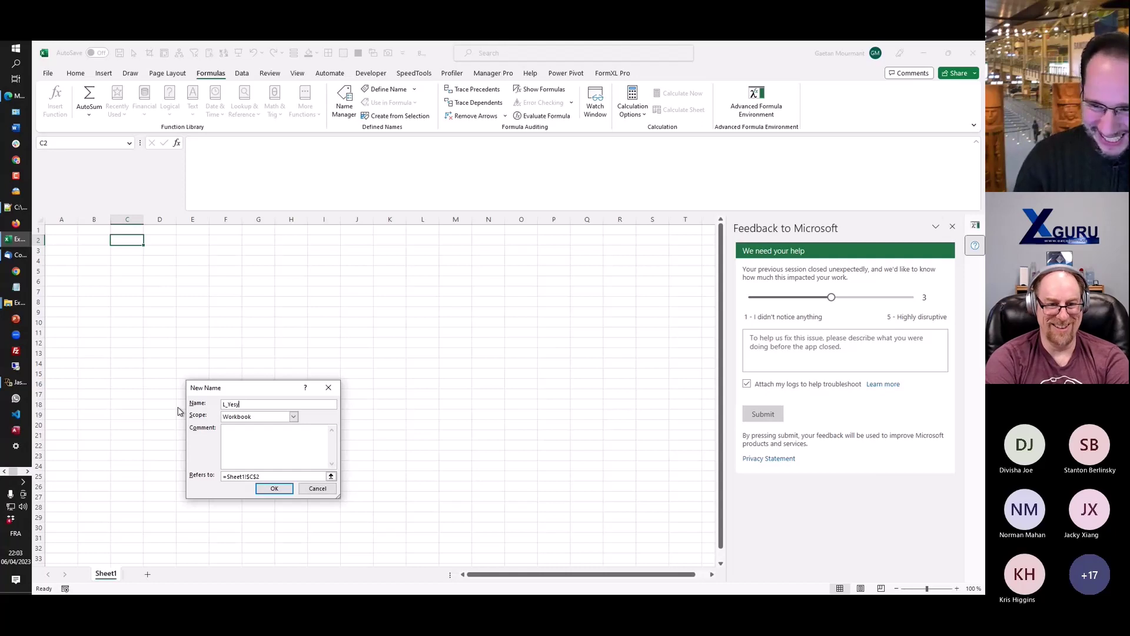
{"action": "type", "text": "_Test"}
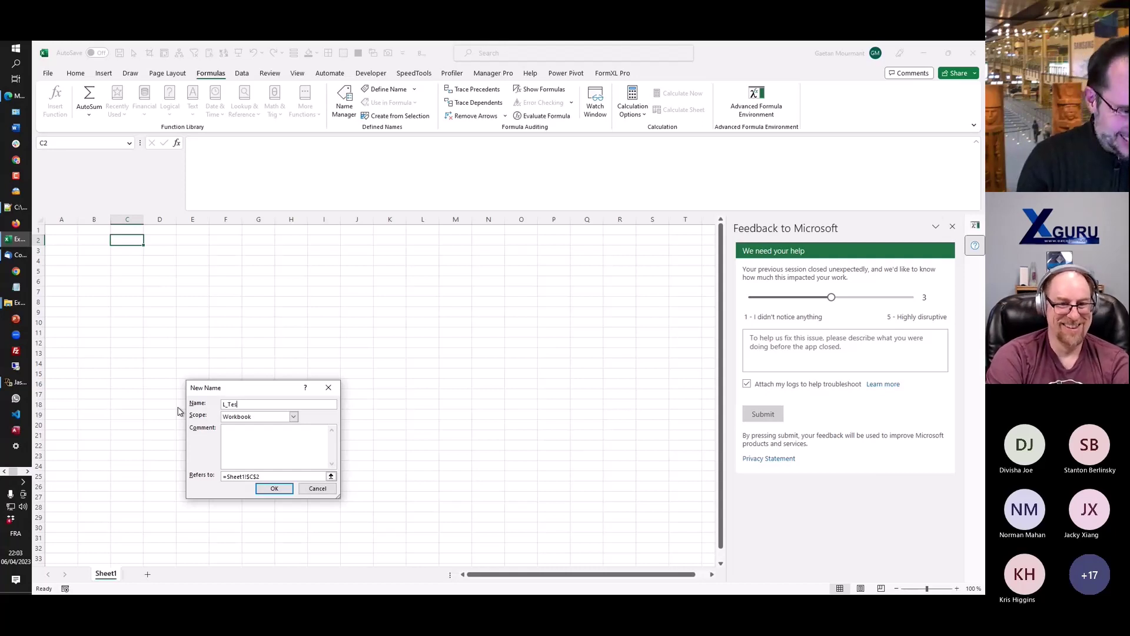
- Make L_Test refer to =LAMBDA(a,b,a+b), save it, and reopen the Advanced Formula Environment pane
{"action": "key", "text": "Tab"}
{"action": "key", "text": "Tab"}
{"action": "key", "text": "Tab"}
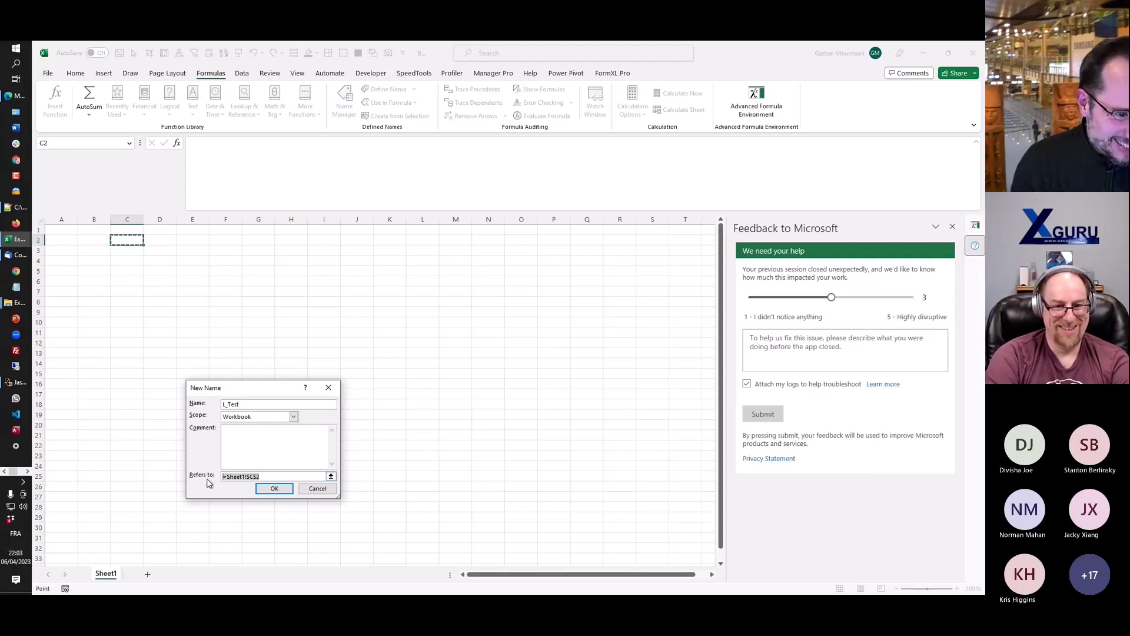
{"action": "type", "text": "=LAMBDA(a,b,a+b)"}
{"action": "left_click", "coordinate": [275, 488]}
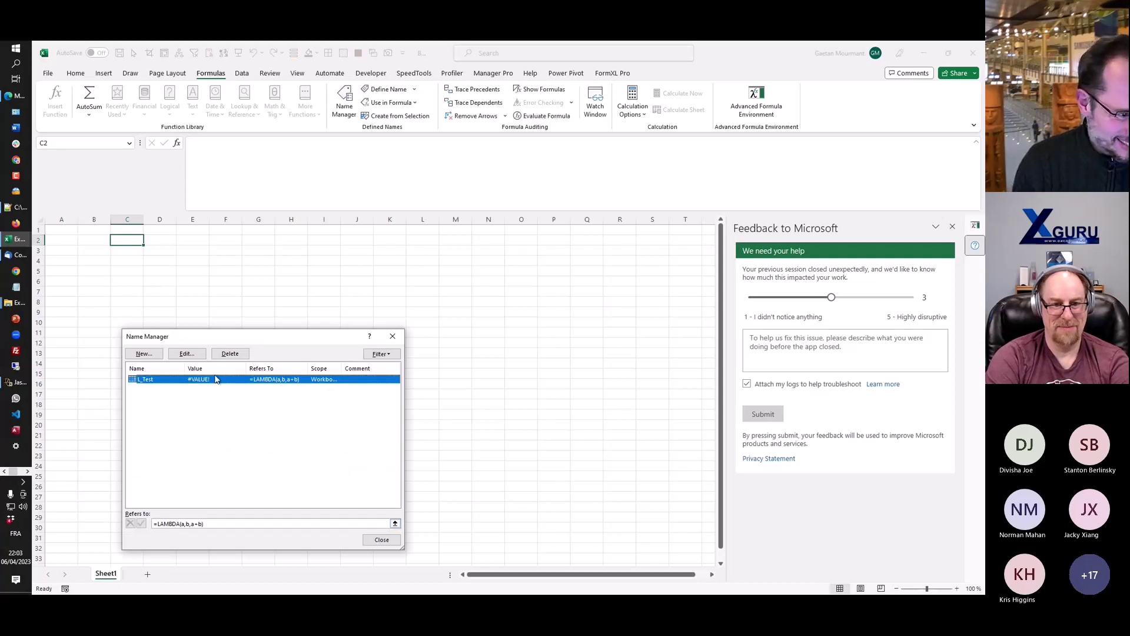
{"action": "left_click", "coordinate": [378, 539]}
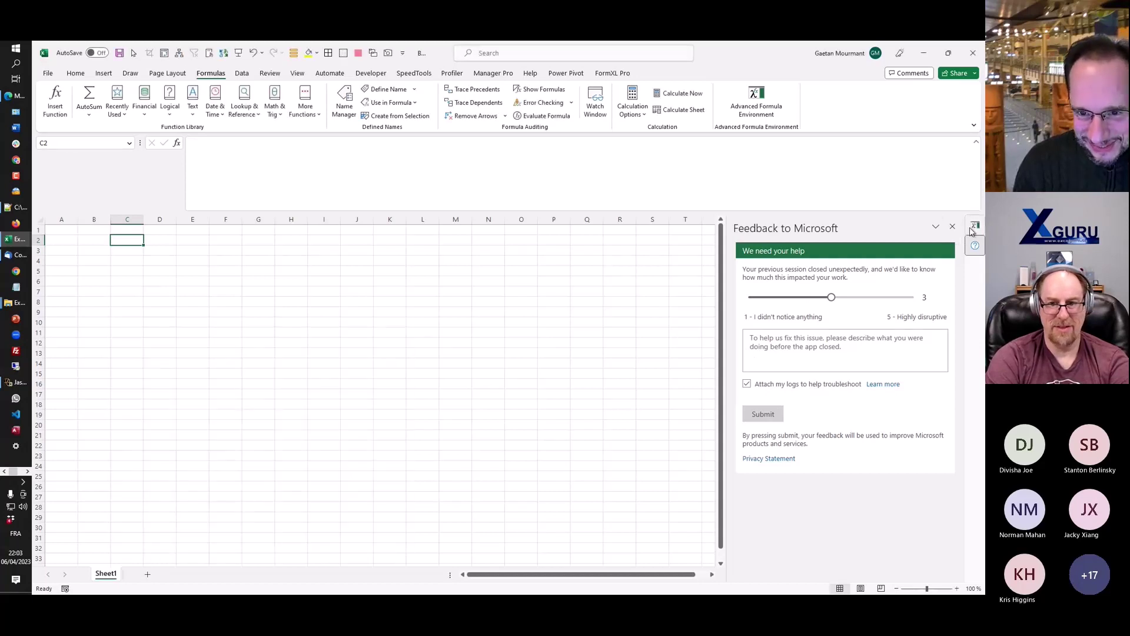
{"action": "left_click", "coordinate": [975, 224]}
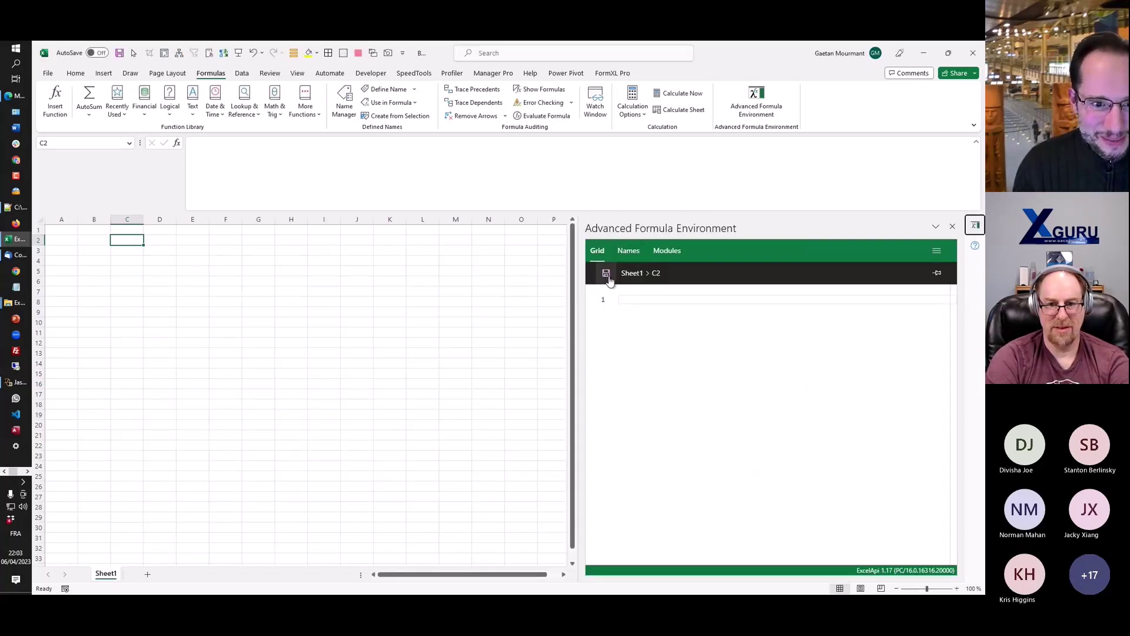
- In the AFE Names list, append *2 to L_Test so it reads =a + b * 2
{"action": "left_click", "coordinate": [626, 252]}
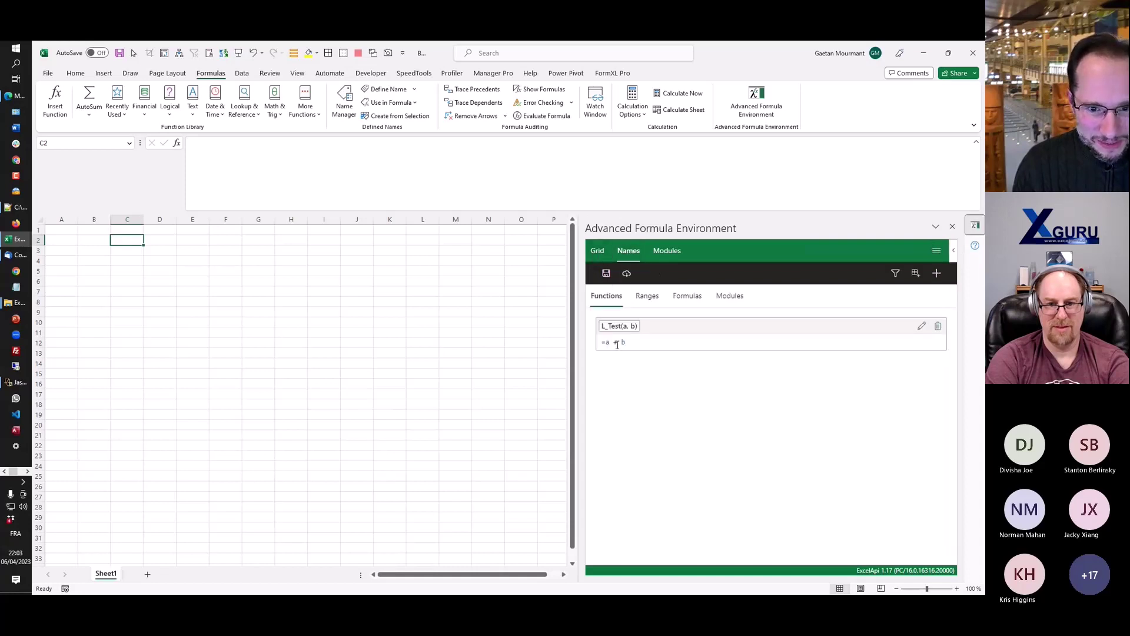
{"action": "left_click", "coordinate": [922, 326]}
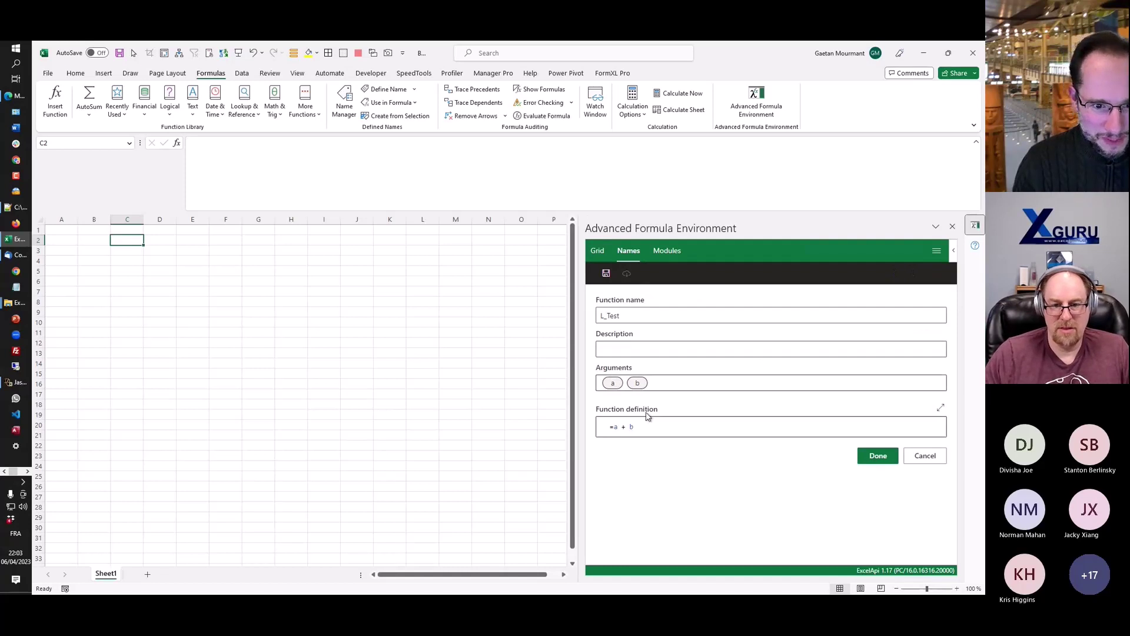
{"action": "type", "text": "*2"}
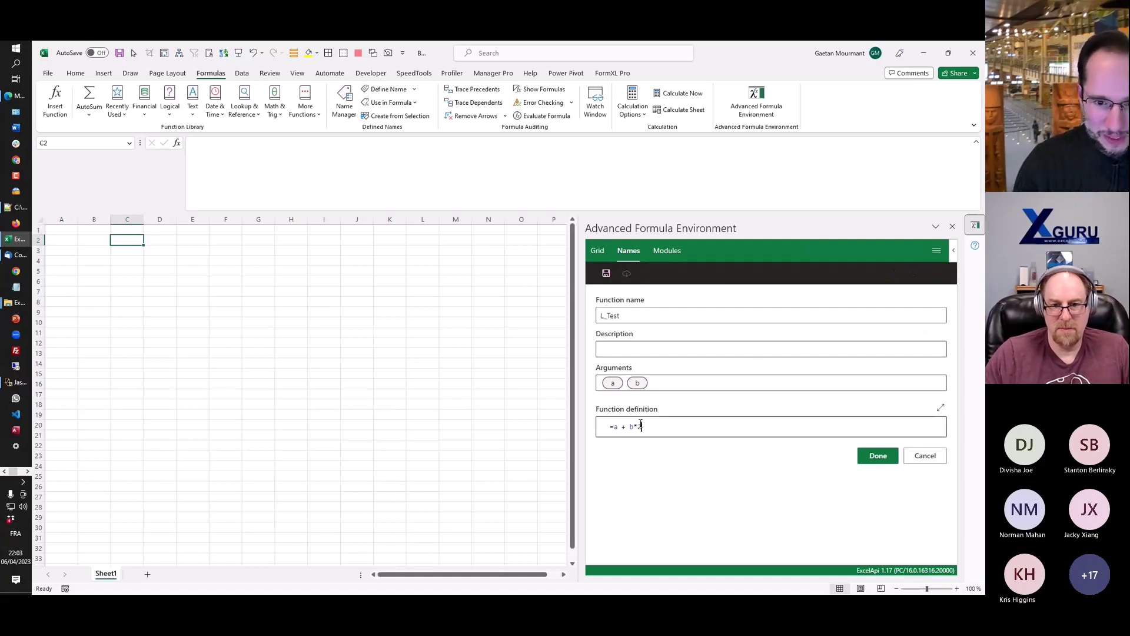
{"action": "left_click", "coordinate": [878, 455]}
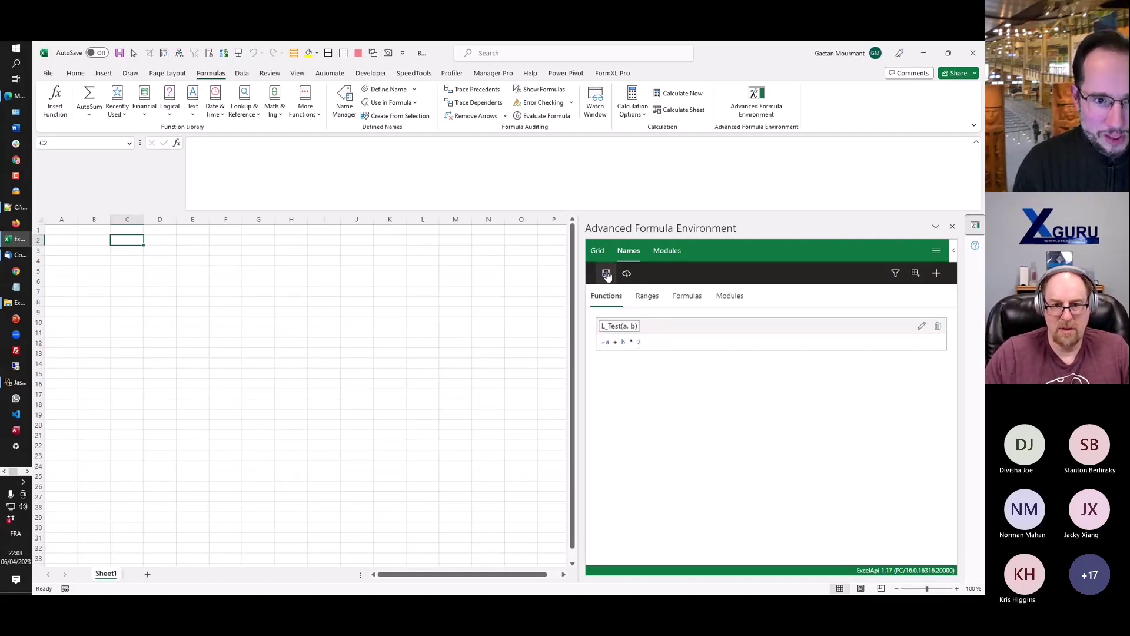
{"action": "left_click", "coordinate": [352, 118]}
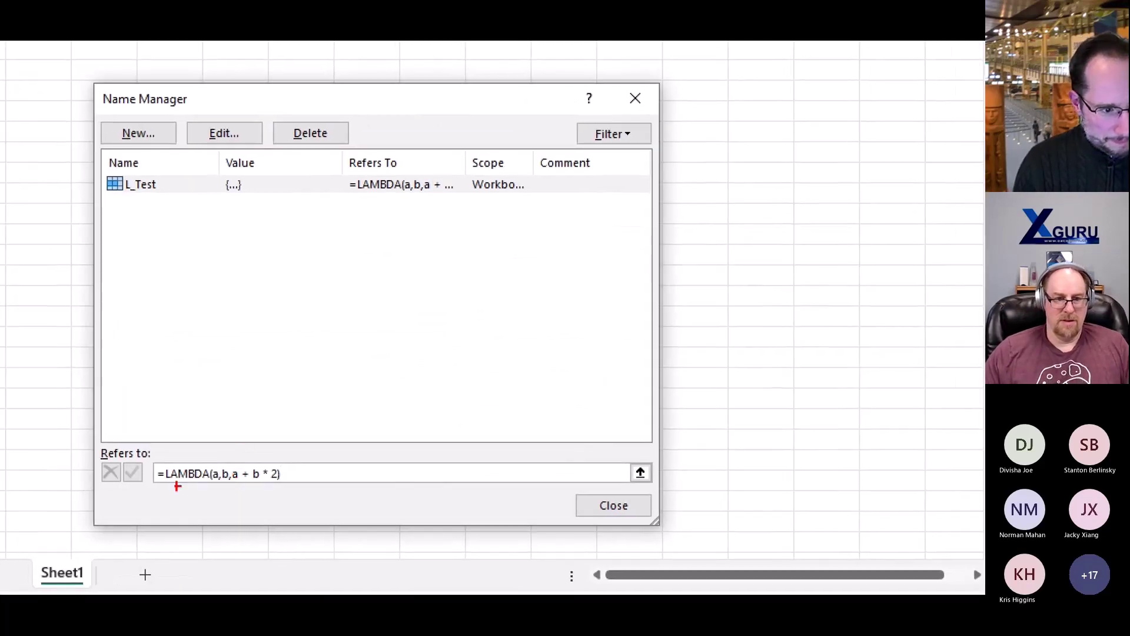
{"action": "left_click_drag", "start_coordinate": [146, 457], "coordinate": [319, 489]}
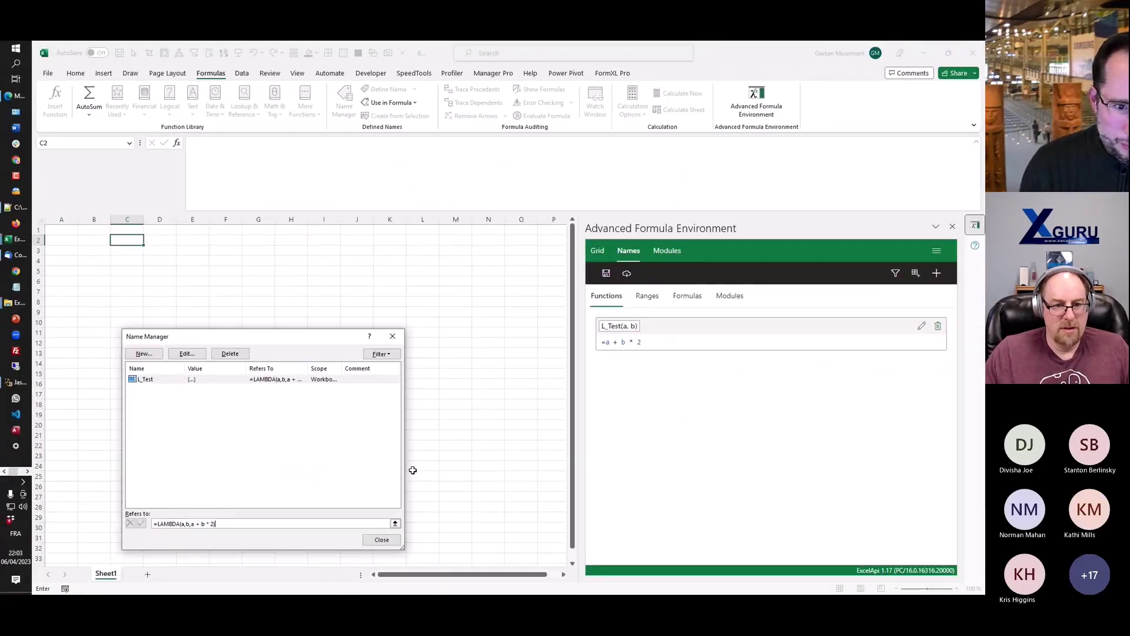
{"action": "left_click_drag", "start_coordinate": [313, 342], "coordinate": [463, 228]}
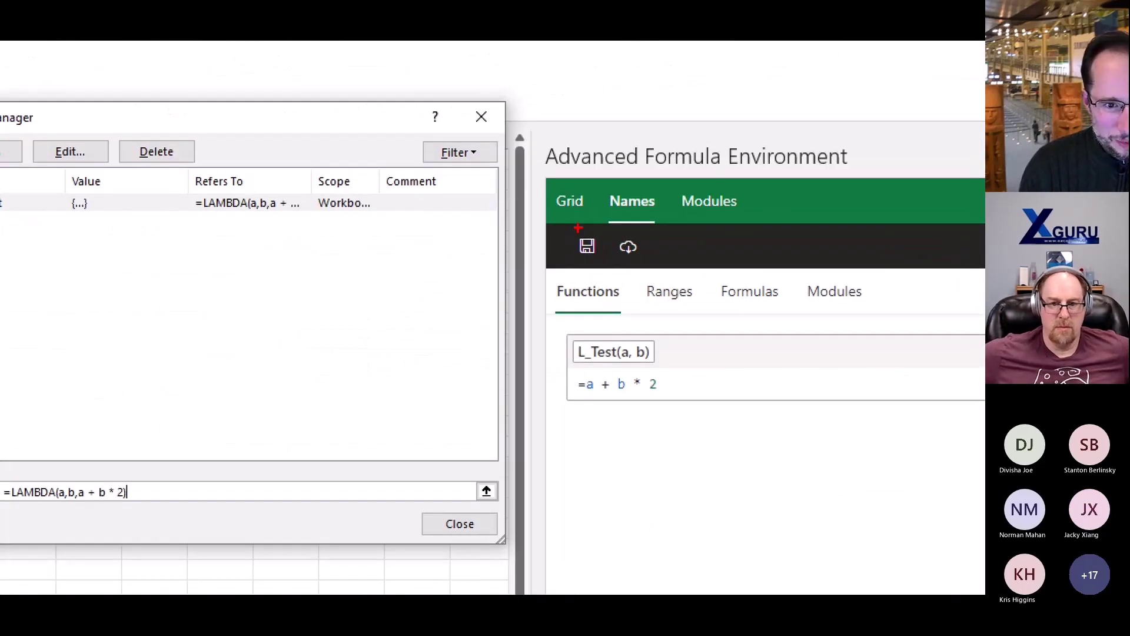
{"action": "mouse_move", "coordinate": [567, 228]}
{"action": "left_mouse_down"}
{"action": "mouse_move", "coordinate": [623, 254]}
{"action": "mouse_move", "coordinate": [613, 263]}
{"action": "left_mouse_up"}
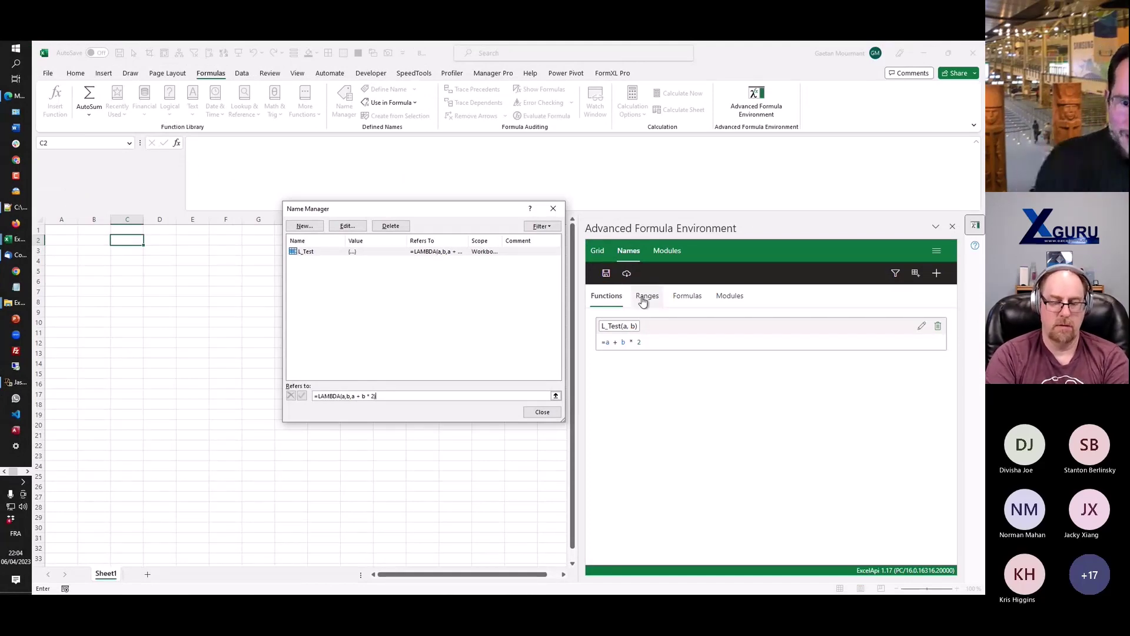
{"action": "left_click", "coordinate": [555, 210]}
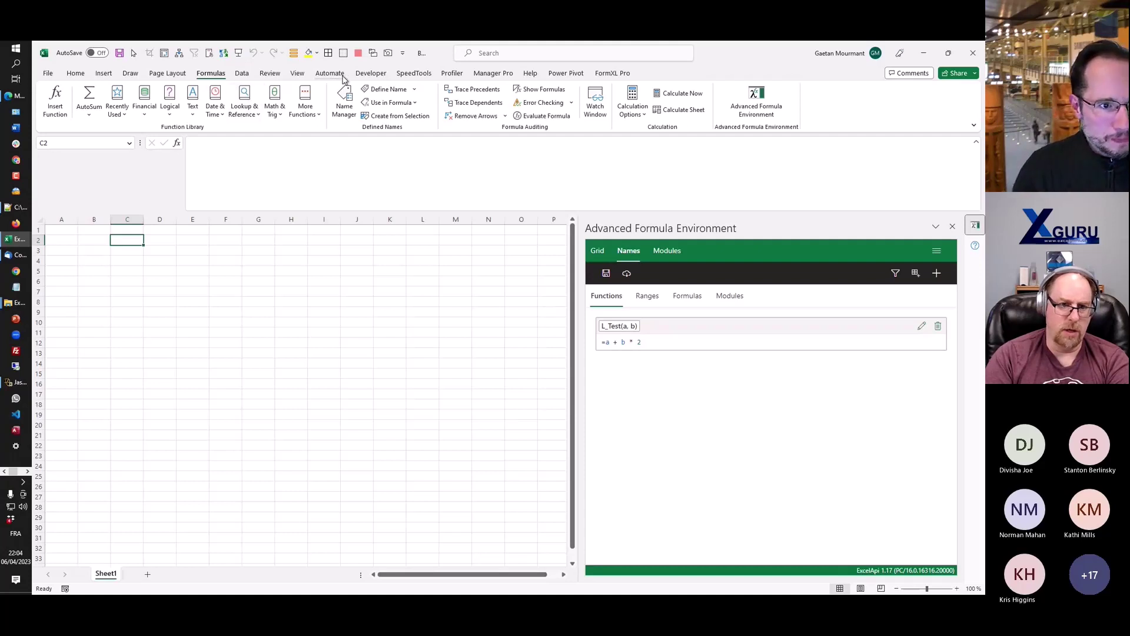
- Open Office Add-ins from the Developer tab and search the Store for 'advanced'
{"action": "left_click", "coordinate": [370, 73]}
{"action": "left_click", "coordinate": [187, 101]}
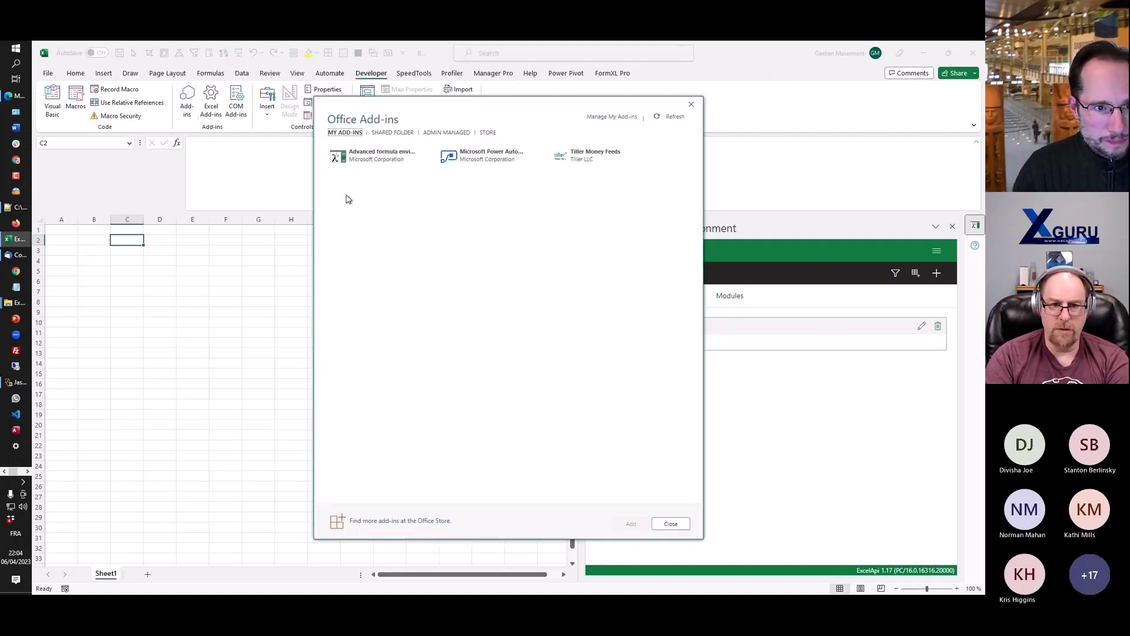
{"action": "left_click", "coordinate": [487, 132]}
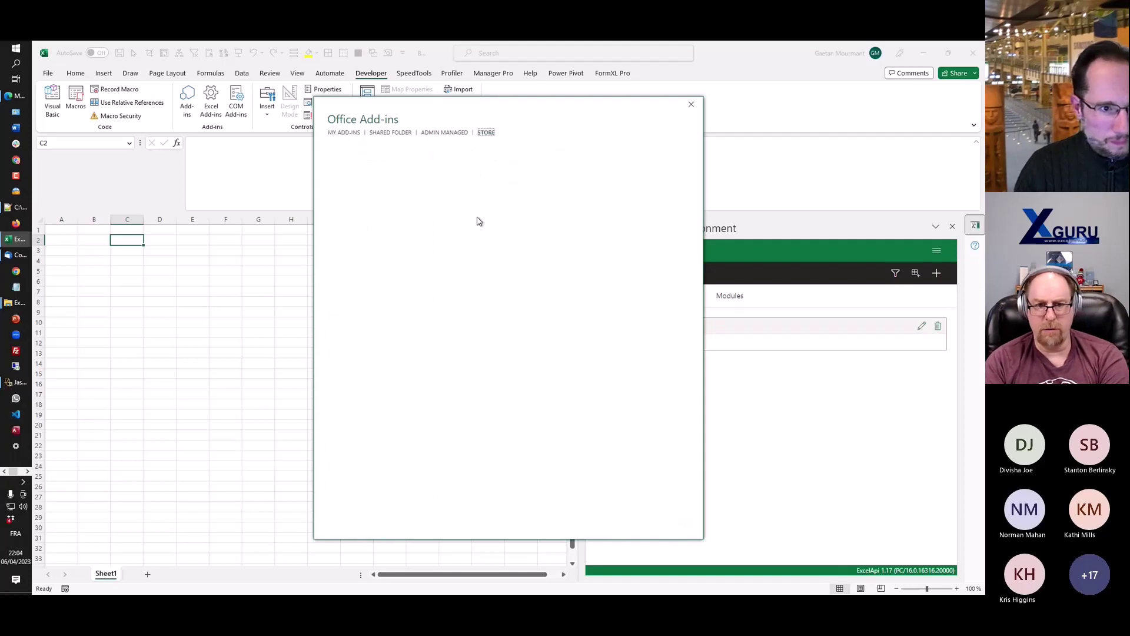
{"action": "left_click", "coordinate": [369, 173]}
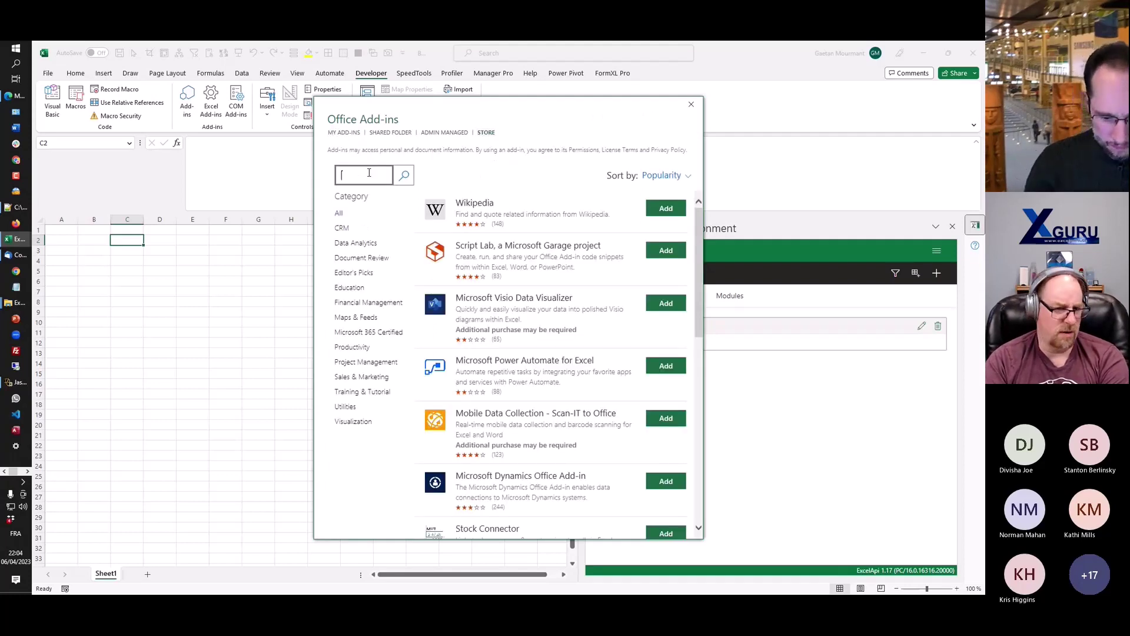
{"action": "type", "text": "advacned"}
{"action": "key", "text": "BackSpace"}
{"action": "key", "text": "BackSpace"}
{"action": "key", "text": "BackSpace"}
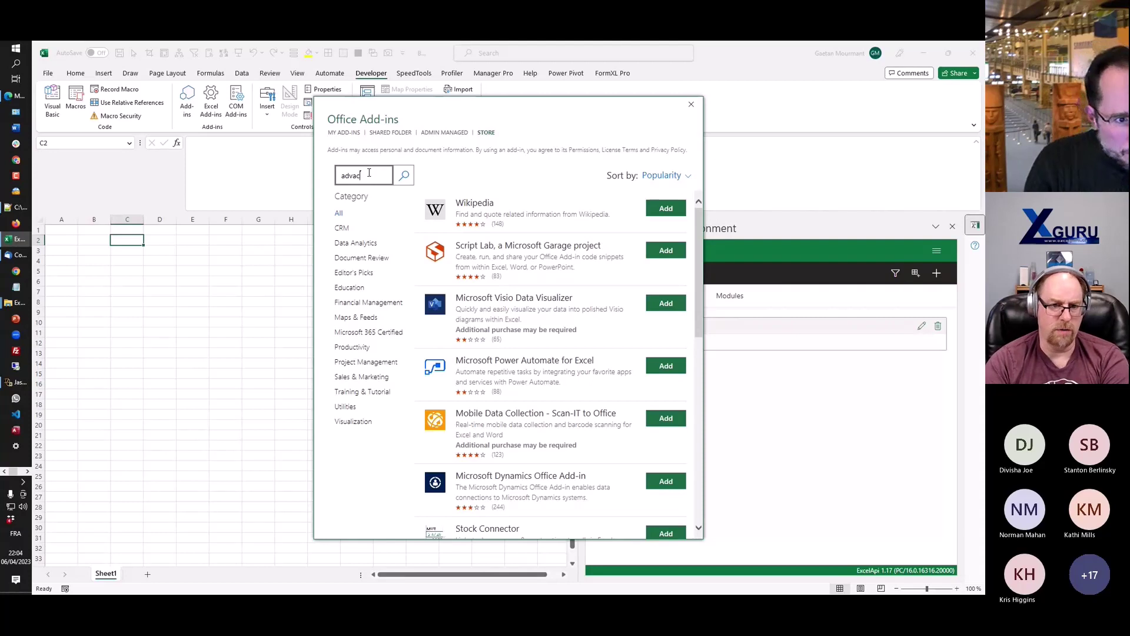
{"action": "type", "text": "nced"}
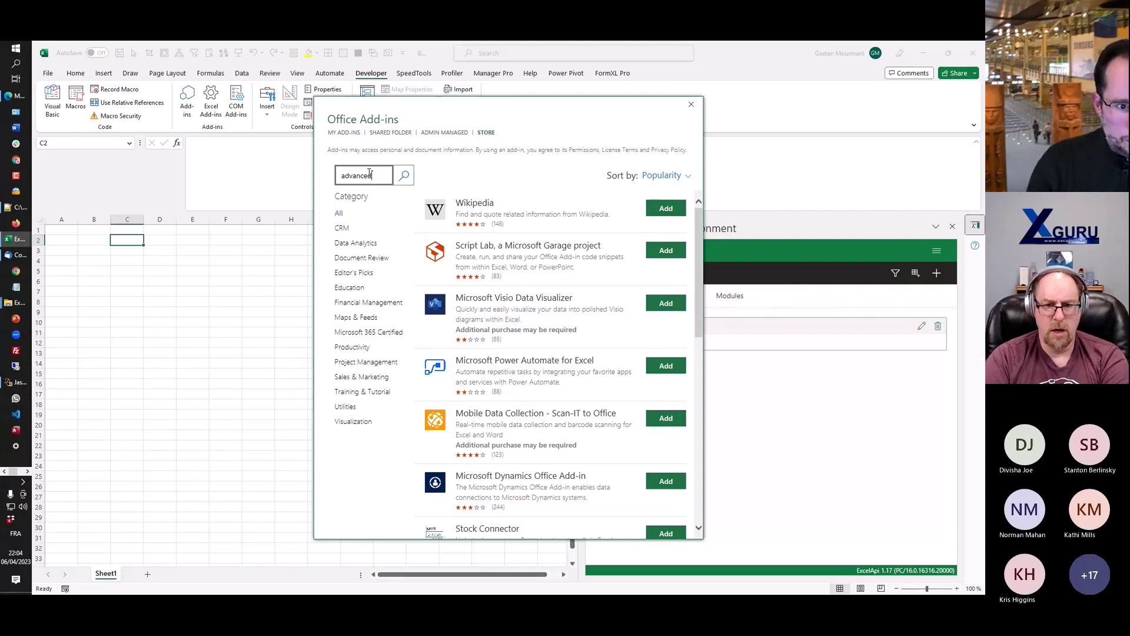
{"action": "key", "text": "Return"}
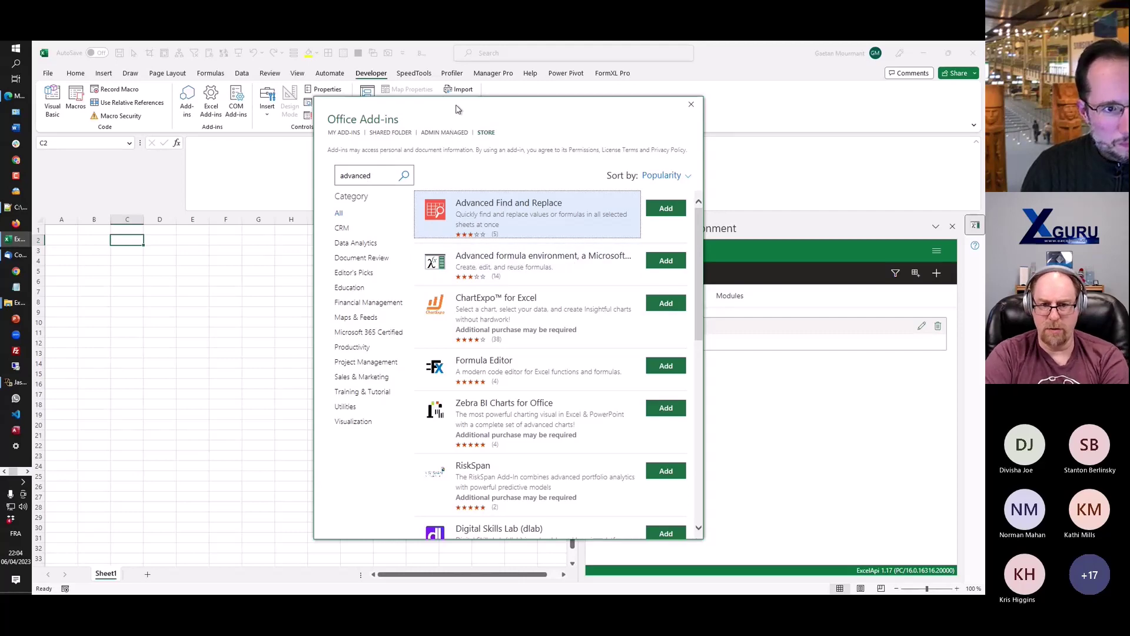
- Drag the Office Add-ins window aside to reveal the formula pane, then close it and select E2
{"action": "left_click_drag", "start_coordinate": [458, 110], "coordinate": [232, 152]}
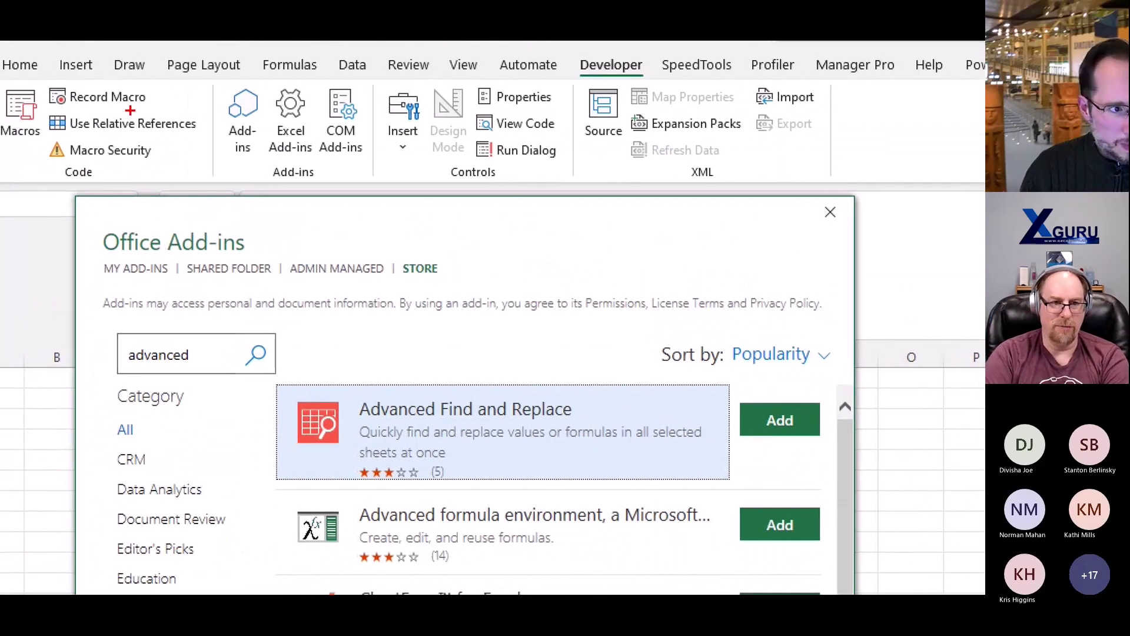
{"action": "left_click_drag", "start_coordinate": [572, 51], "coordinate": [676, 77]}
{"action": "left_click_drag", "start_coordinate": [211, 84], "coordinate": [270, 161]}
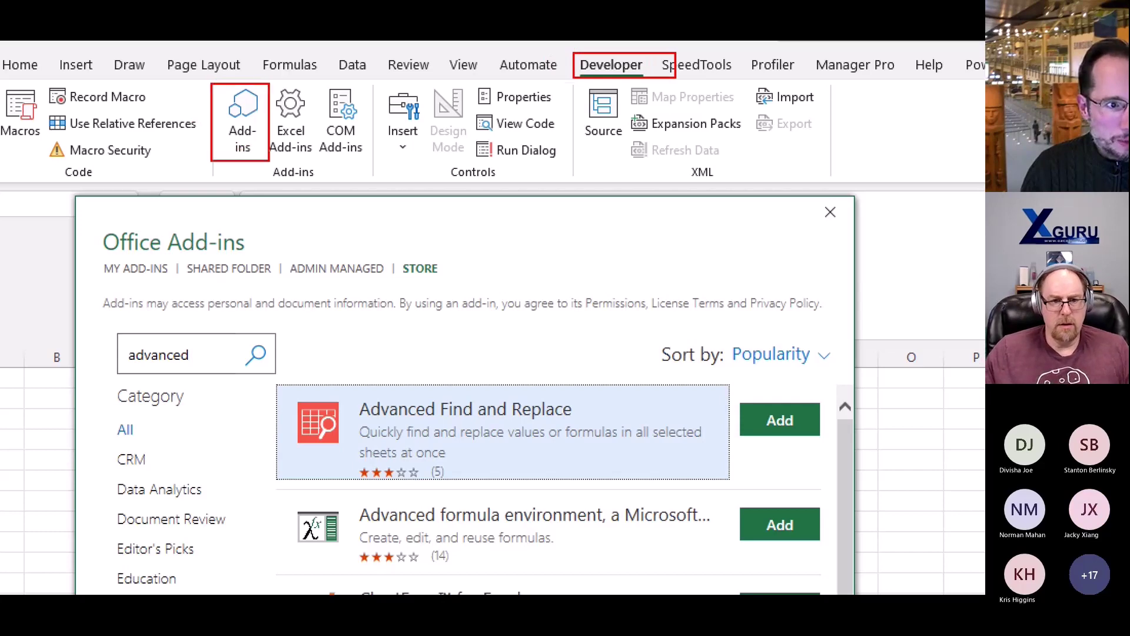
{"action": "left_click_drag", "start_coordinate": [450, 494], "coordinate": [260, 156]}
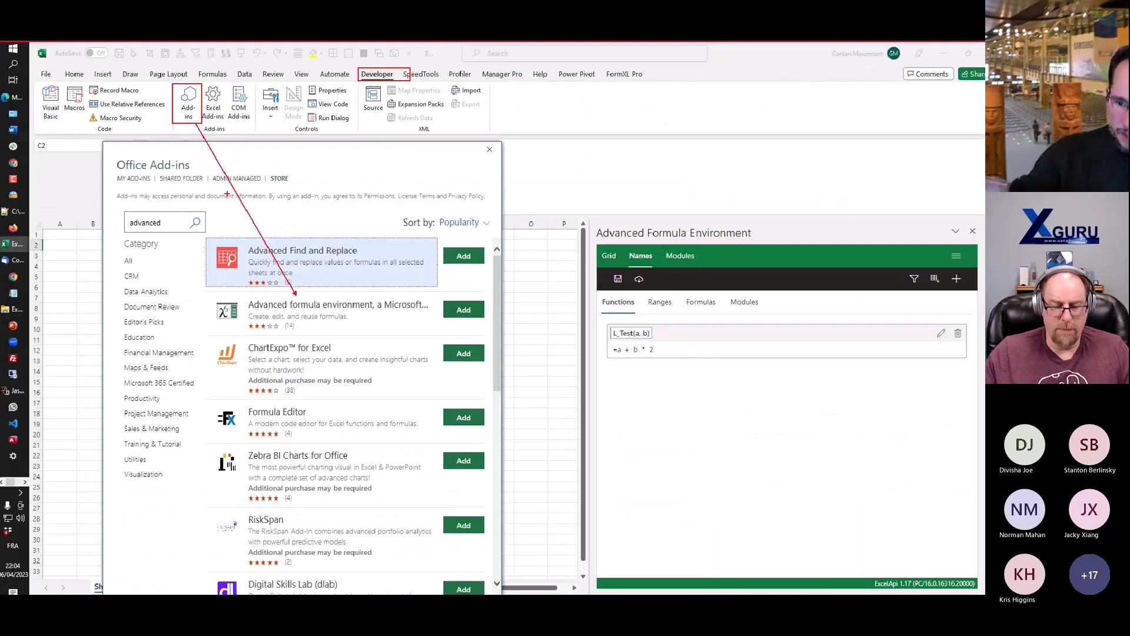
{"action": "key", "text": "Escape"}
{"action": "left_click", "coordinate": [190, 246]}
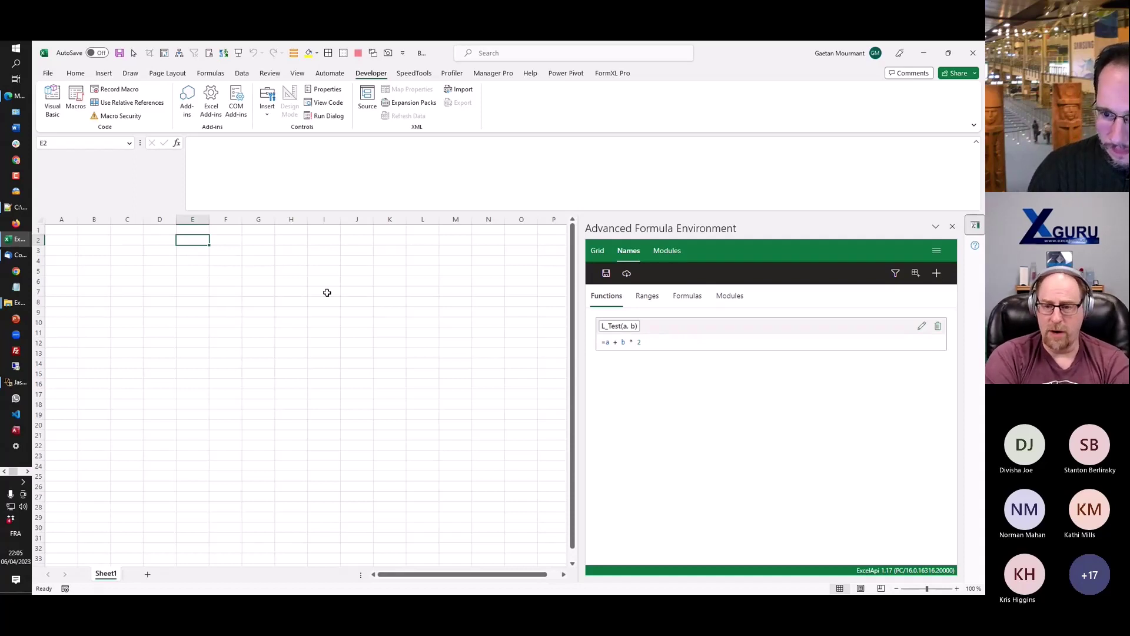
{"action": "left_click", "coordinate": [207, 275]}
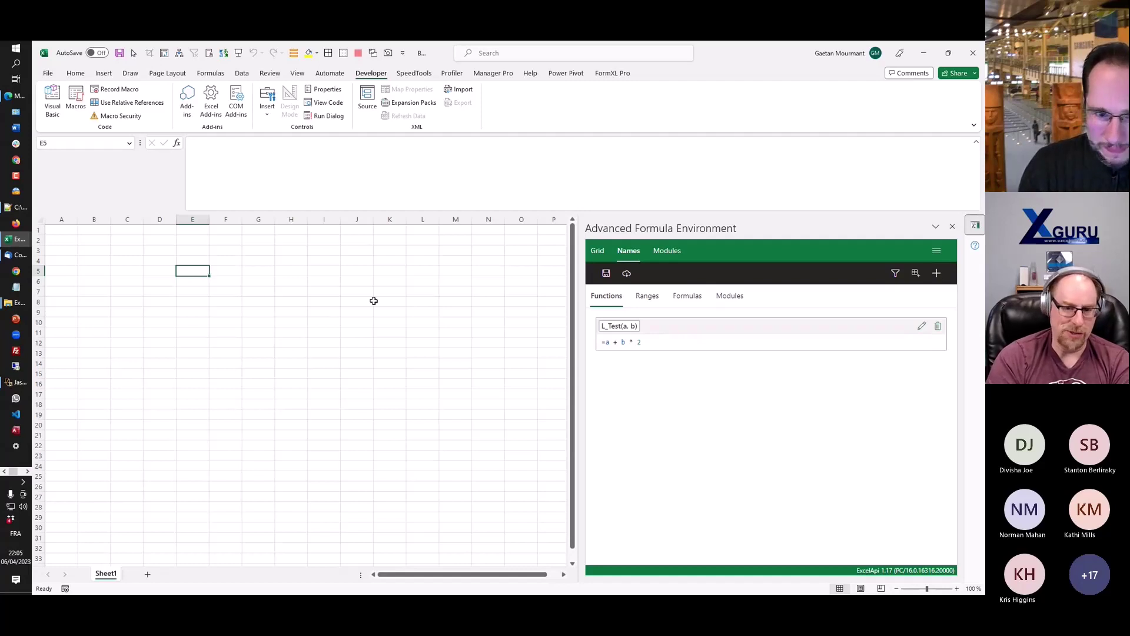
{"action": "left_click", "coordinate": [300, 270]}
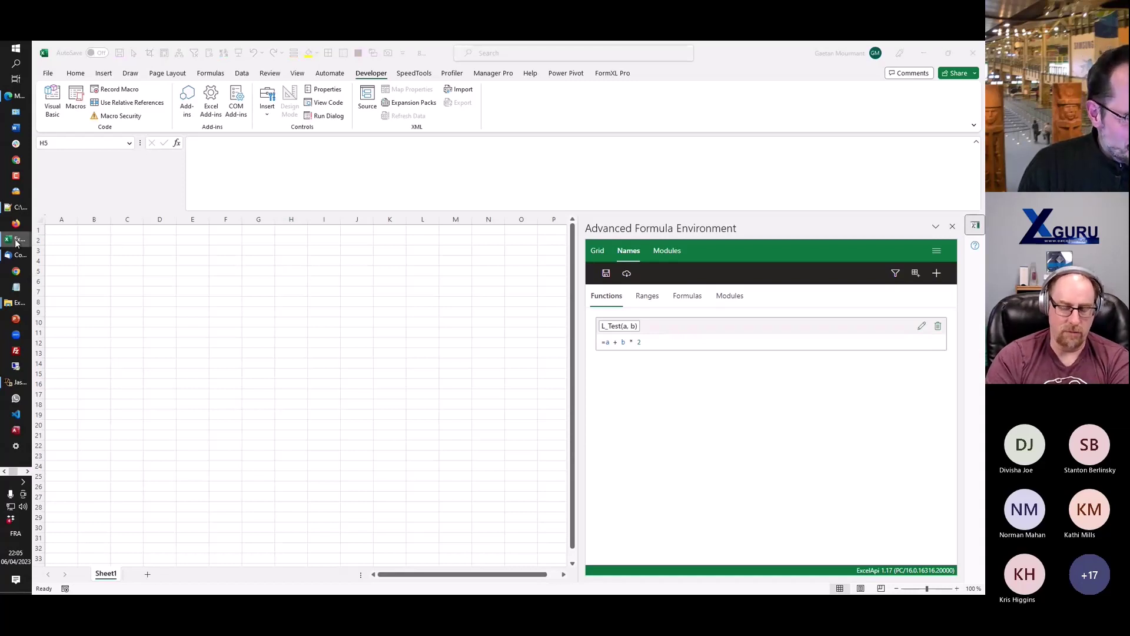
{"action": "mouse_move", "coordinate": [16, 238]}
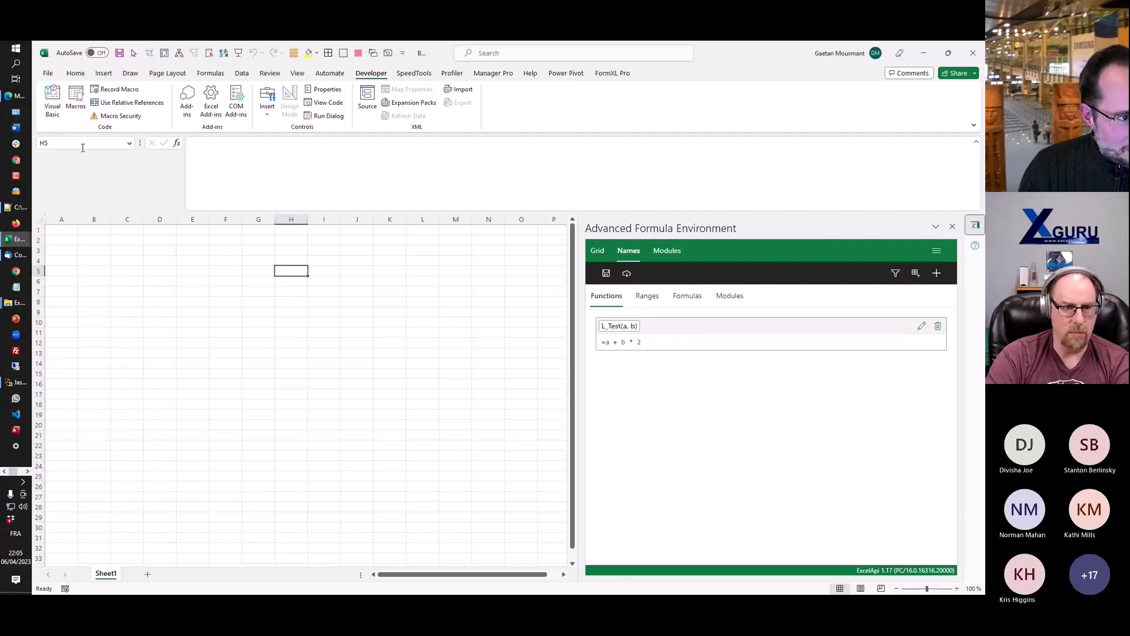
{"action": "left_click", "coordinate": [48, 73]}
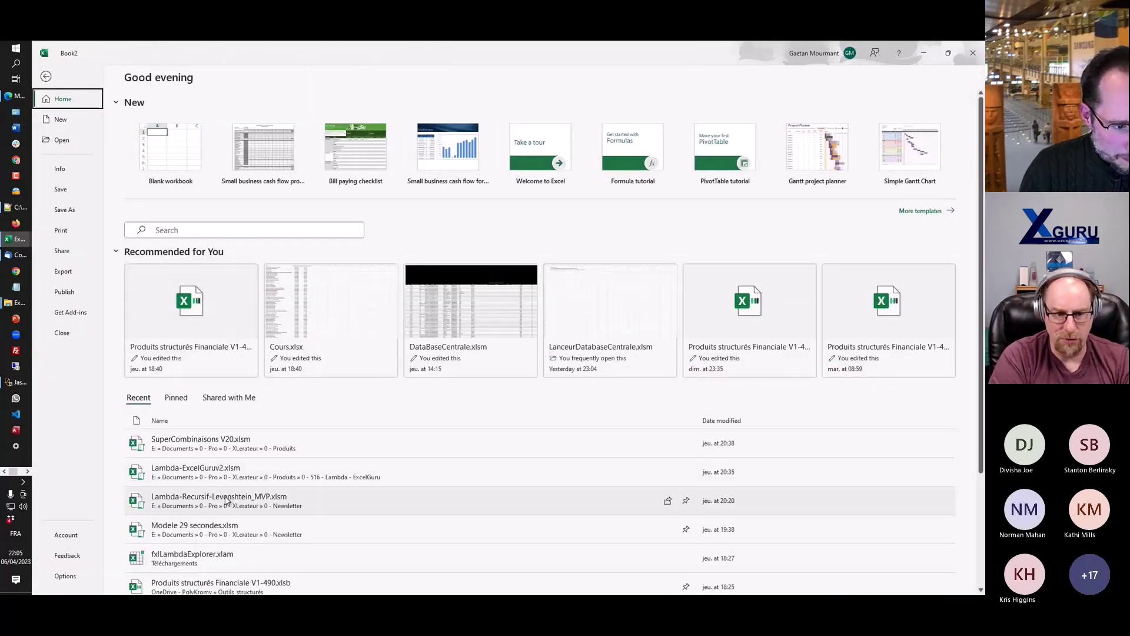
{"action": "key", "text": "Escape"}
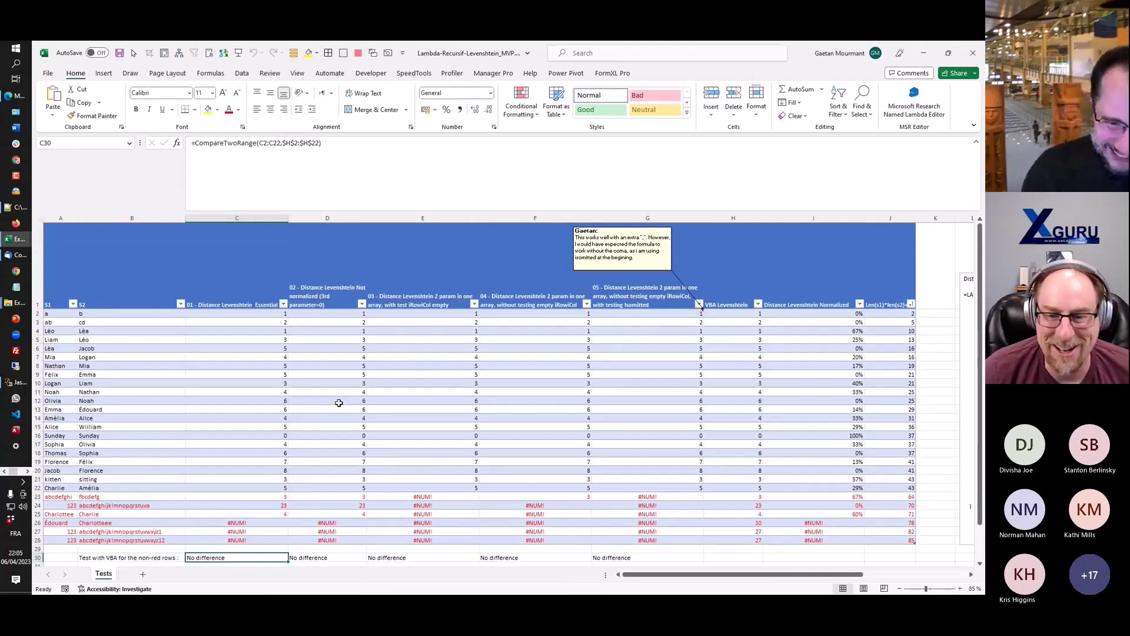
{"action": "left_click", "coordinate": [564, 381]}
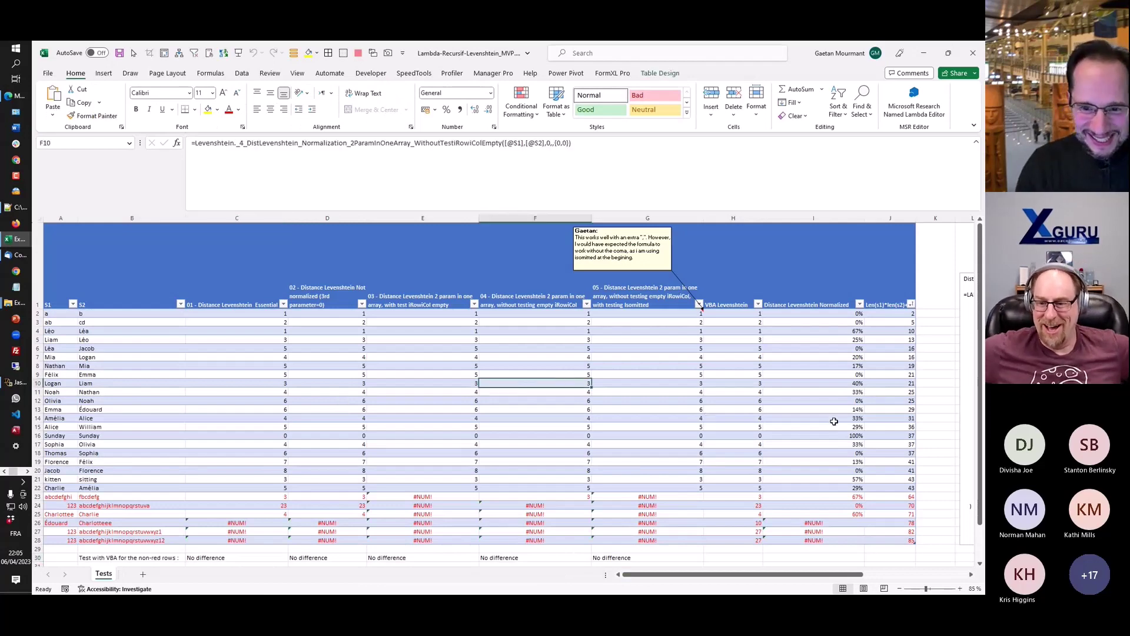
{"action": "scroll", "coordinate": [859, 577], "scroll_direction": "right", "scroll_amount": 3}
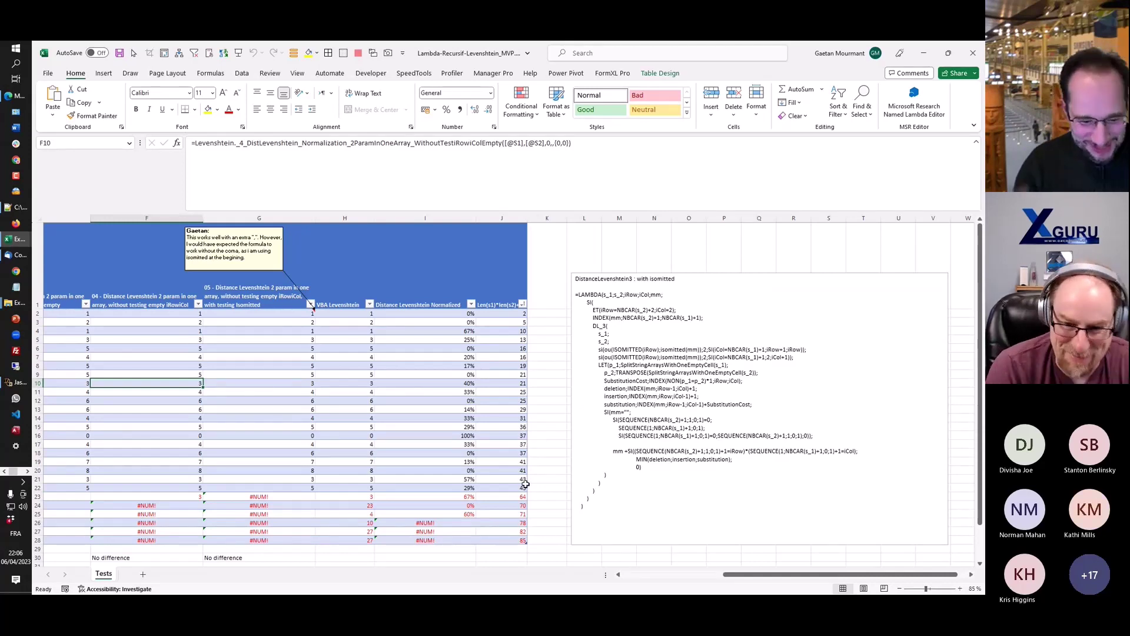
{"action": "key", "text": "alt+Tab"}
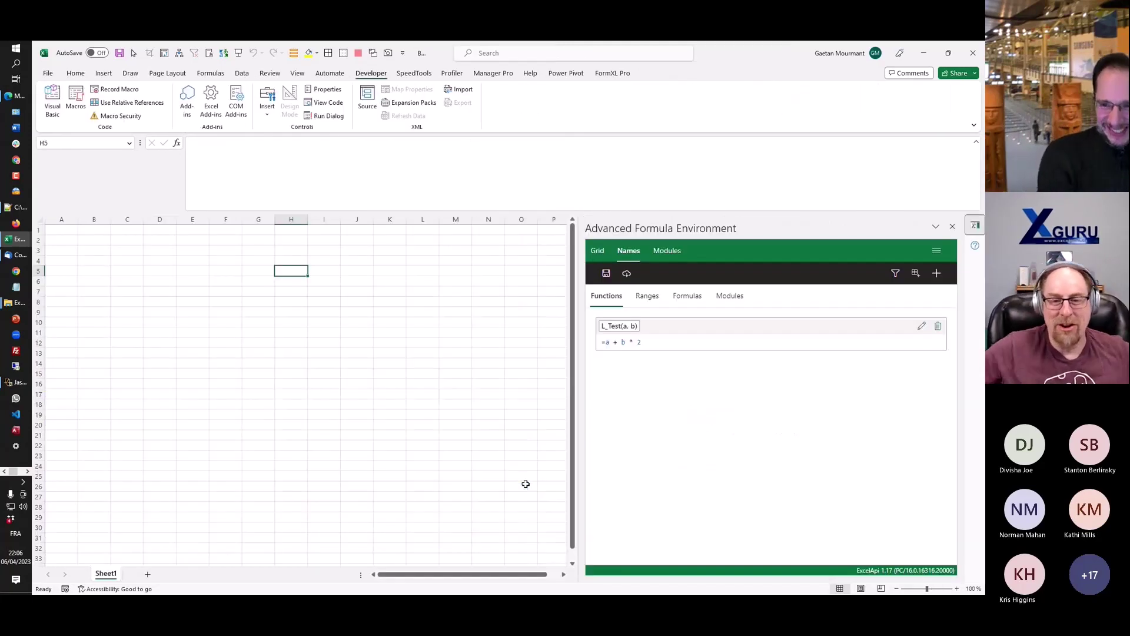